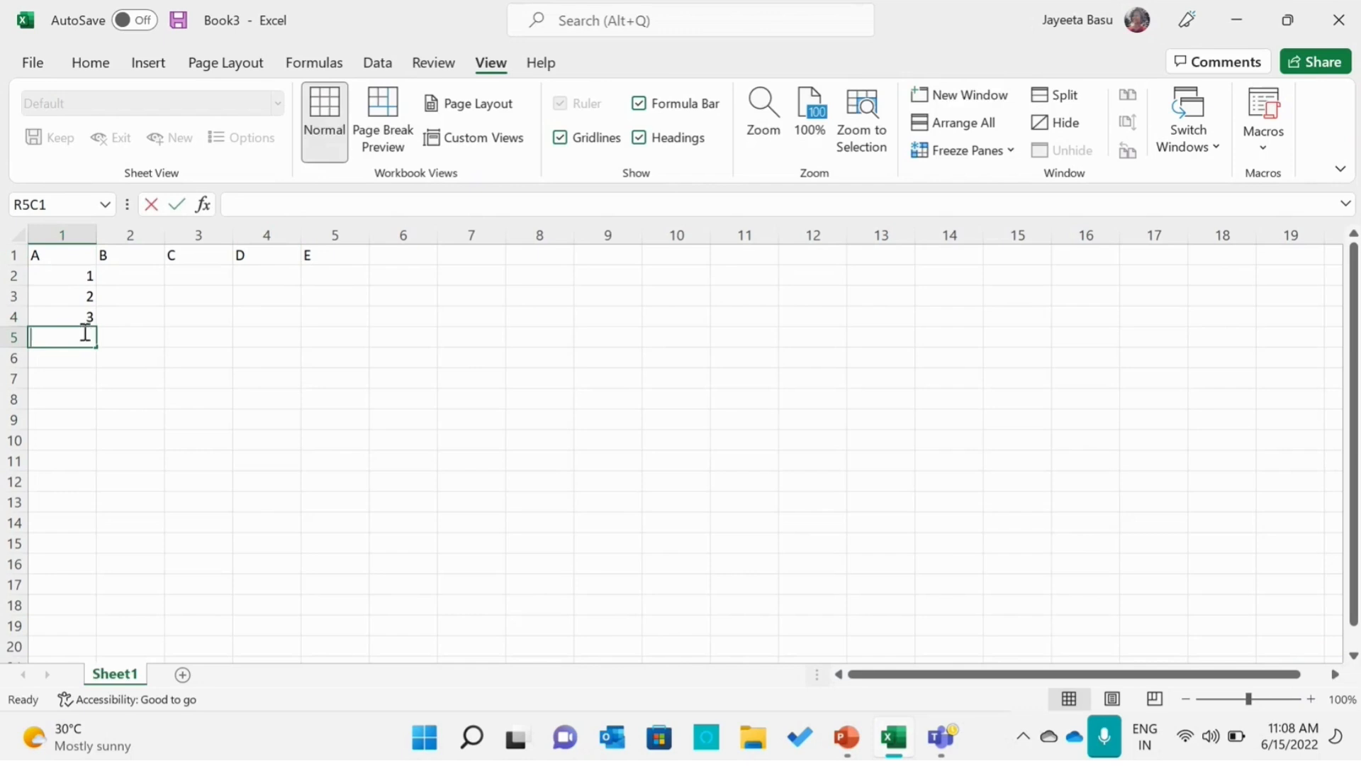
# Enter 4, 5 and 6 in the last rows of column A to complete 1–6.
pyautogui.click(83, 363)
pyautogui.write('5')
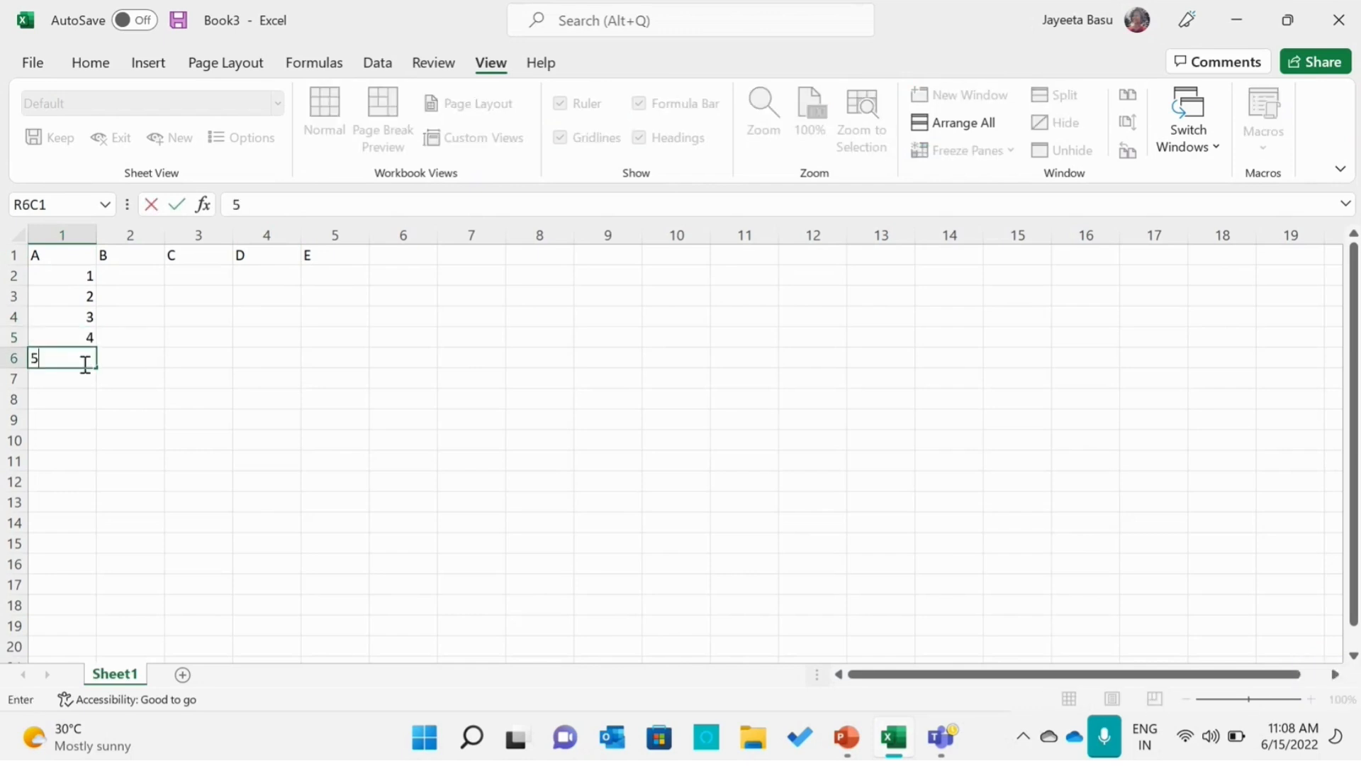
pyautogui.click(87, 378)
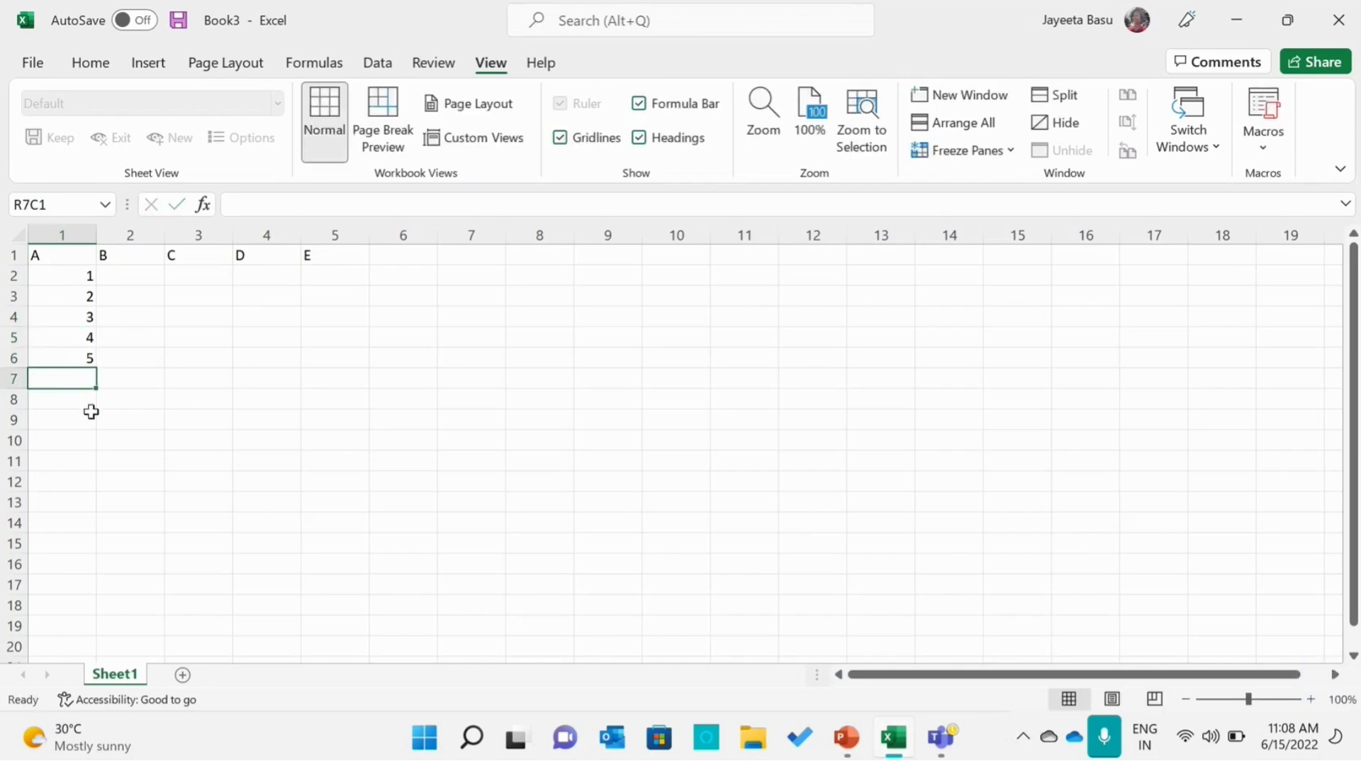
pyautogui.click(90, 399)
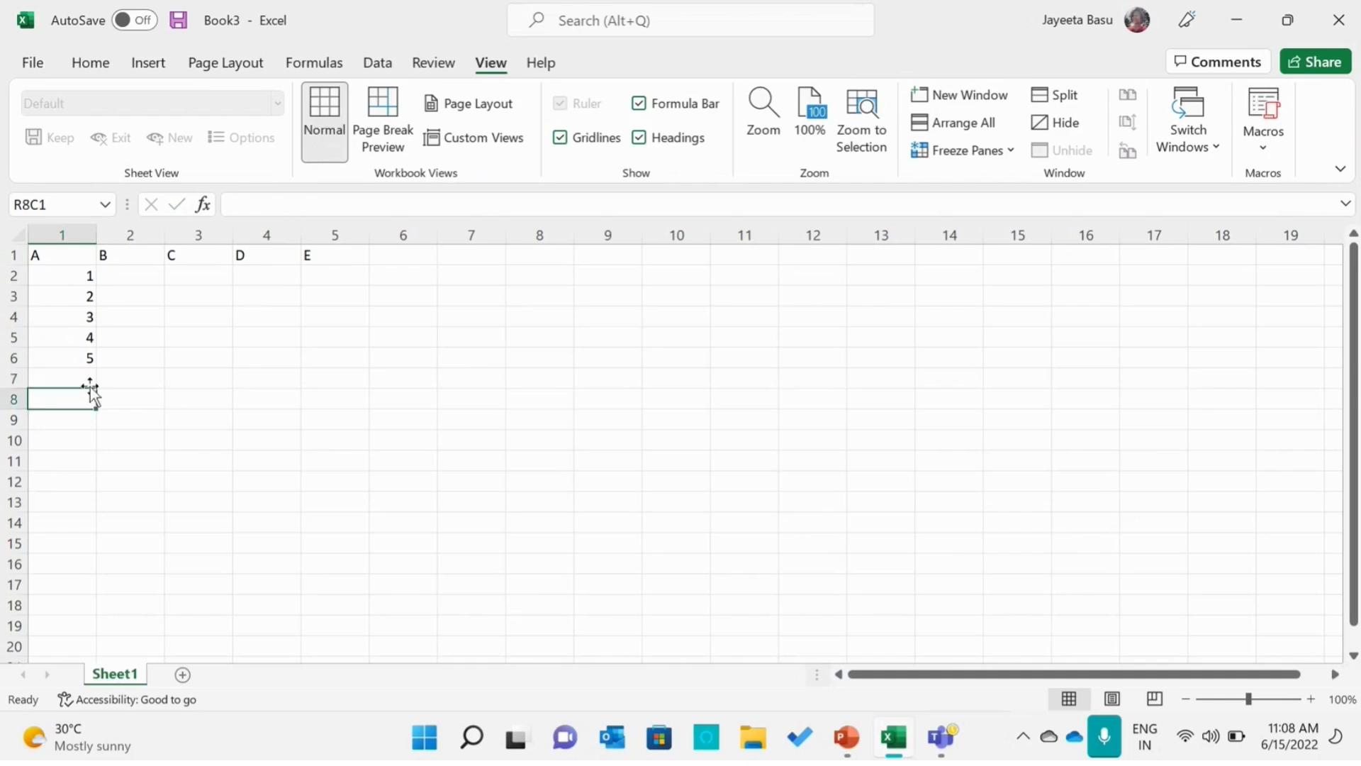
pyautogui.click(90, 383)
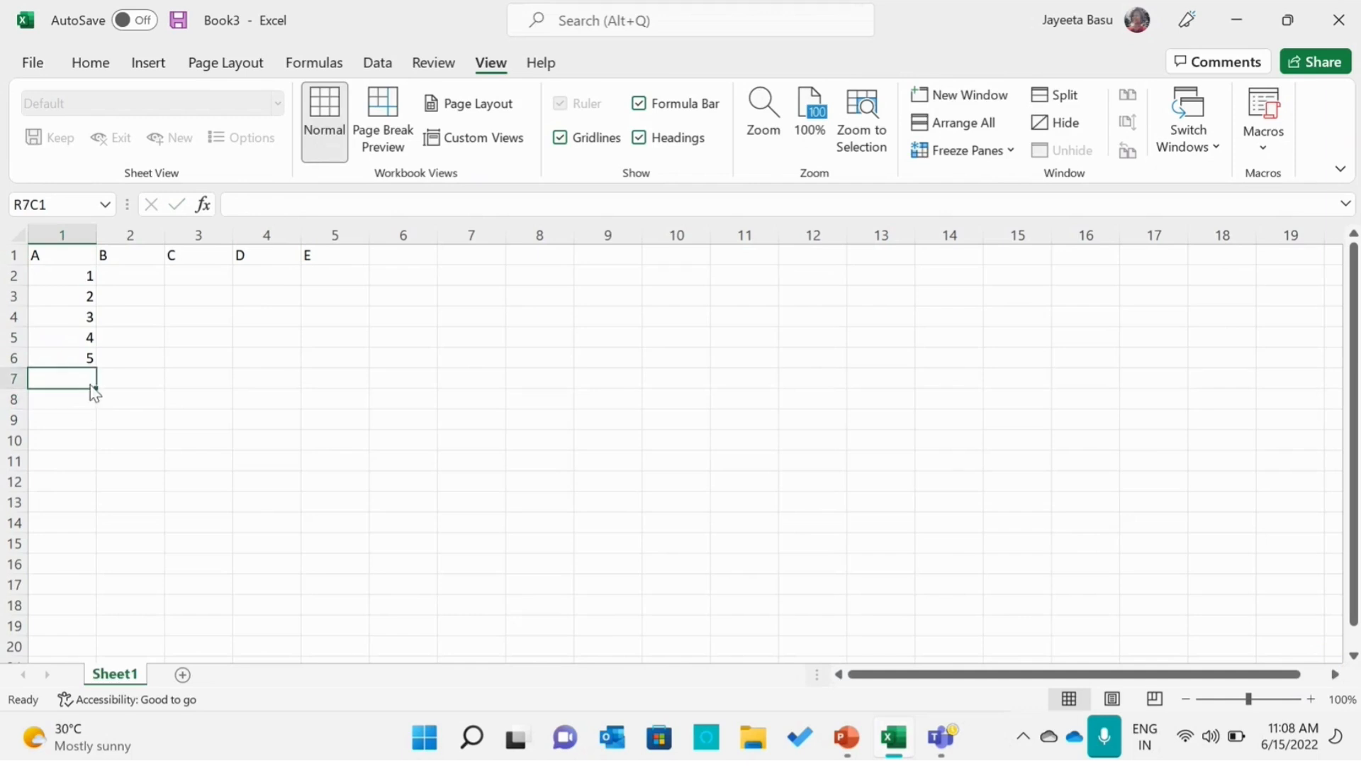
pyautogui.write('6')
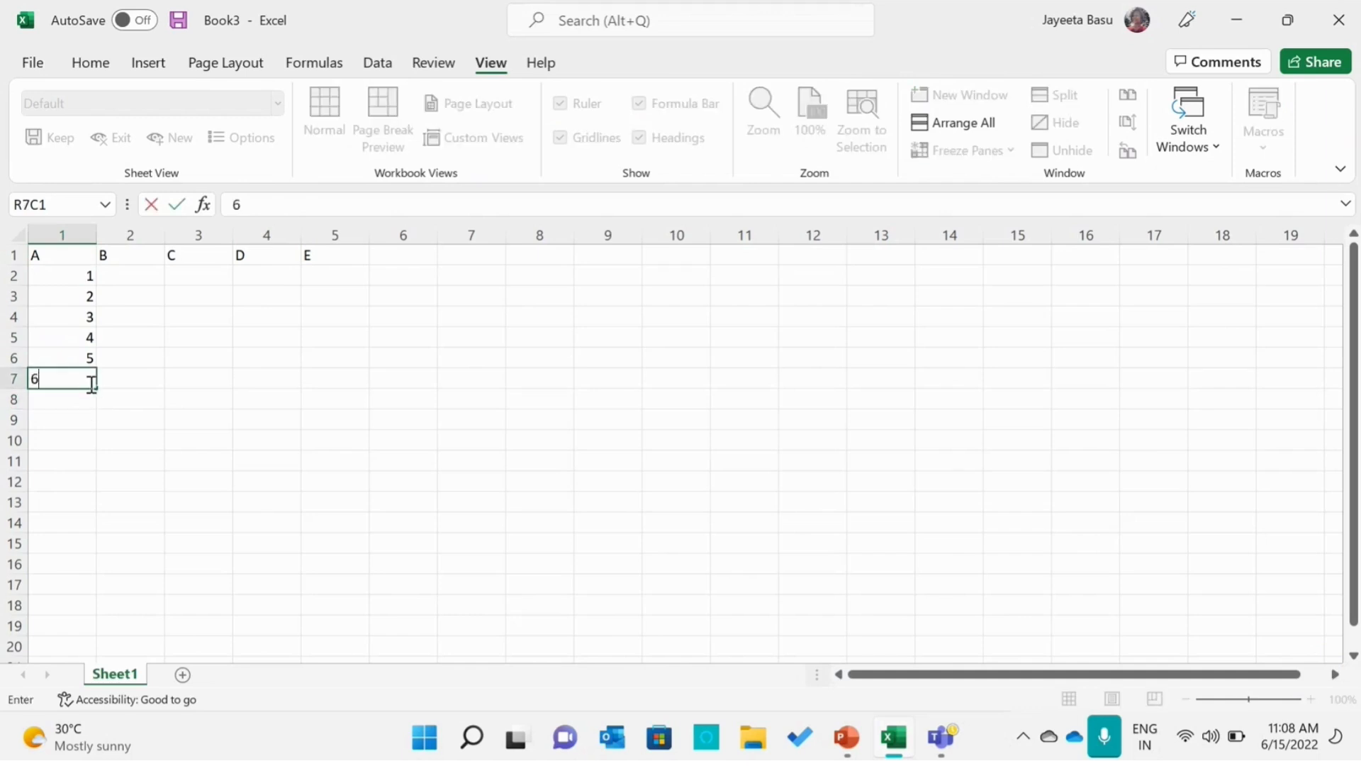
pyautogui.click(135, 275)
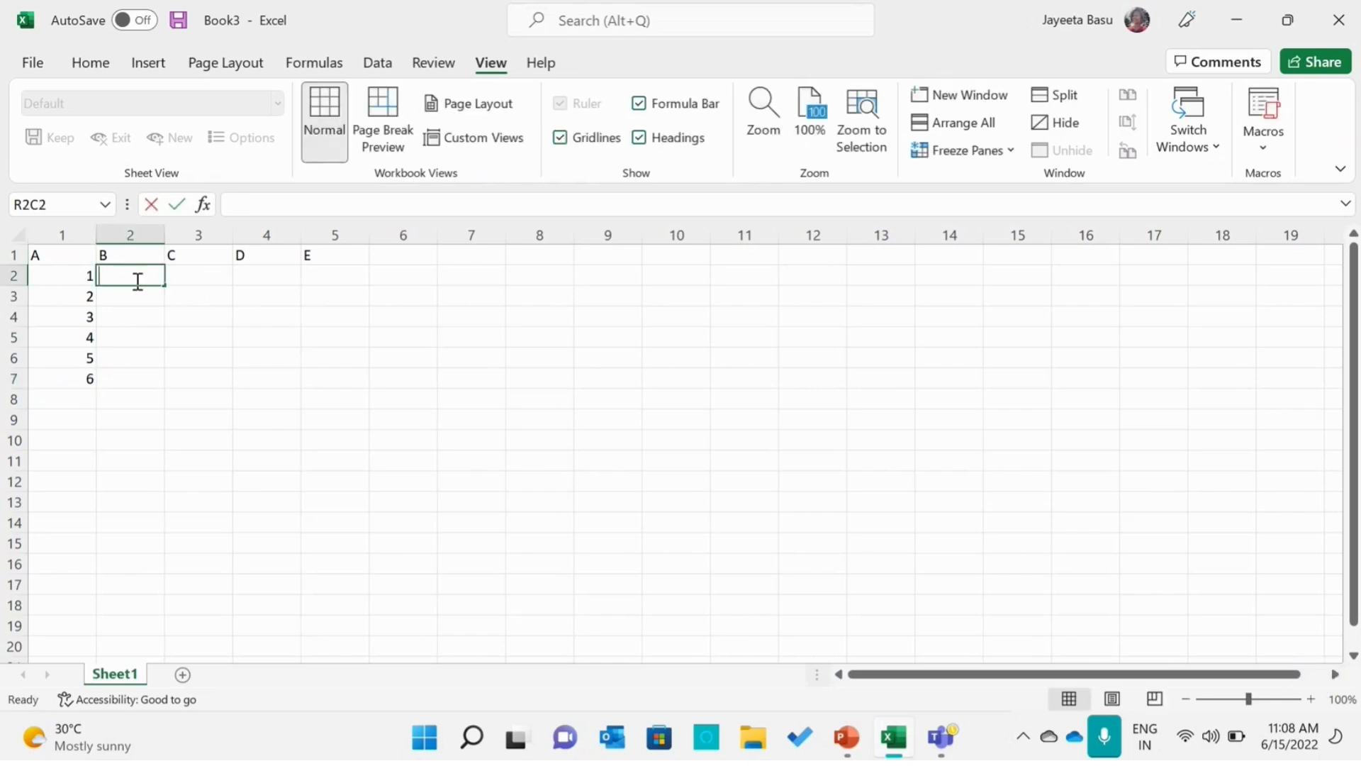
# Enter 11 and 12 at the top of column B.
pyautogui.write('11')
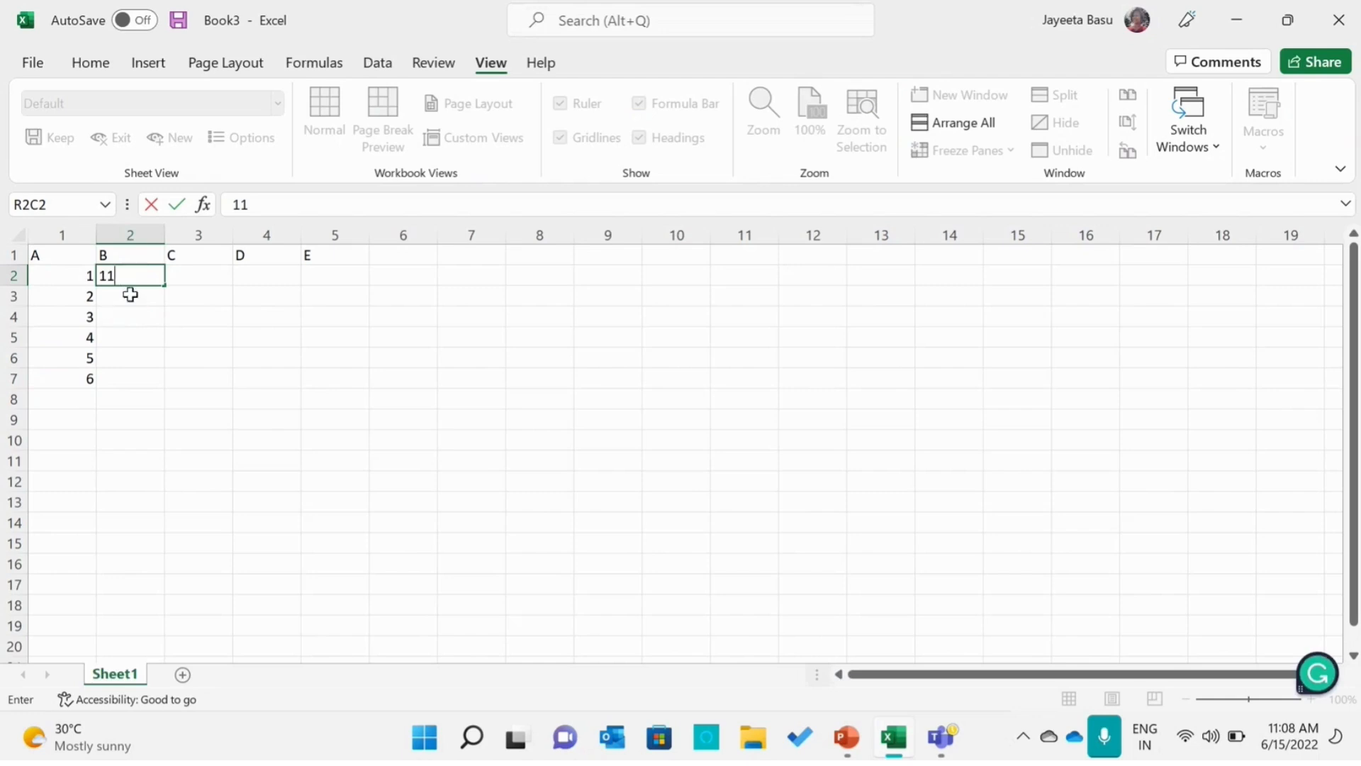
pyautogui.click(132, 296)
pyautogui.write('2')
pyautogui.press('BackSpace')
pyautogui.write('12')
pyautogui.click(133, 310)
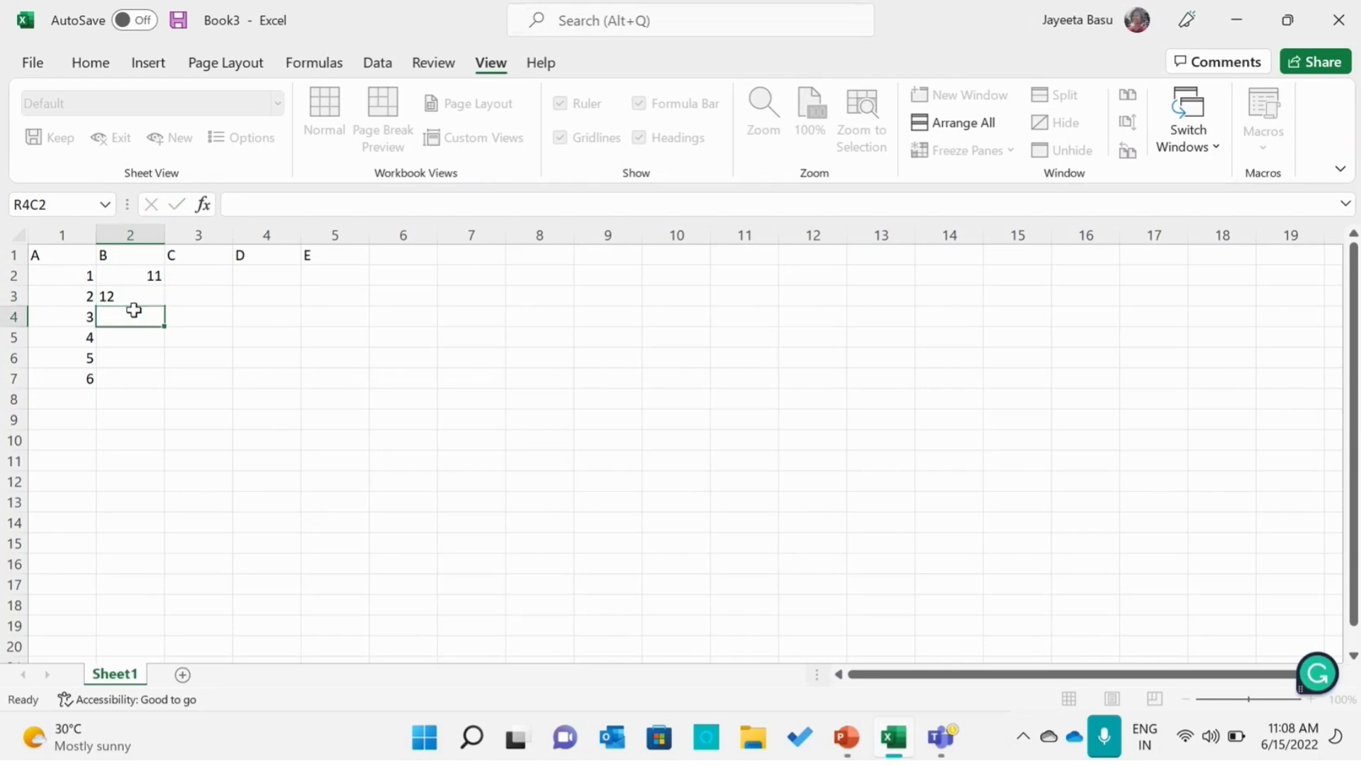
pyautogui.click(159, 299)
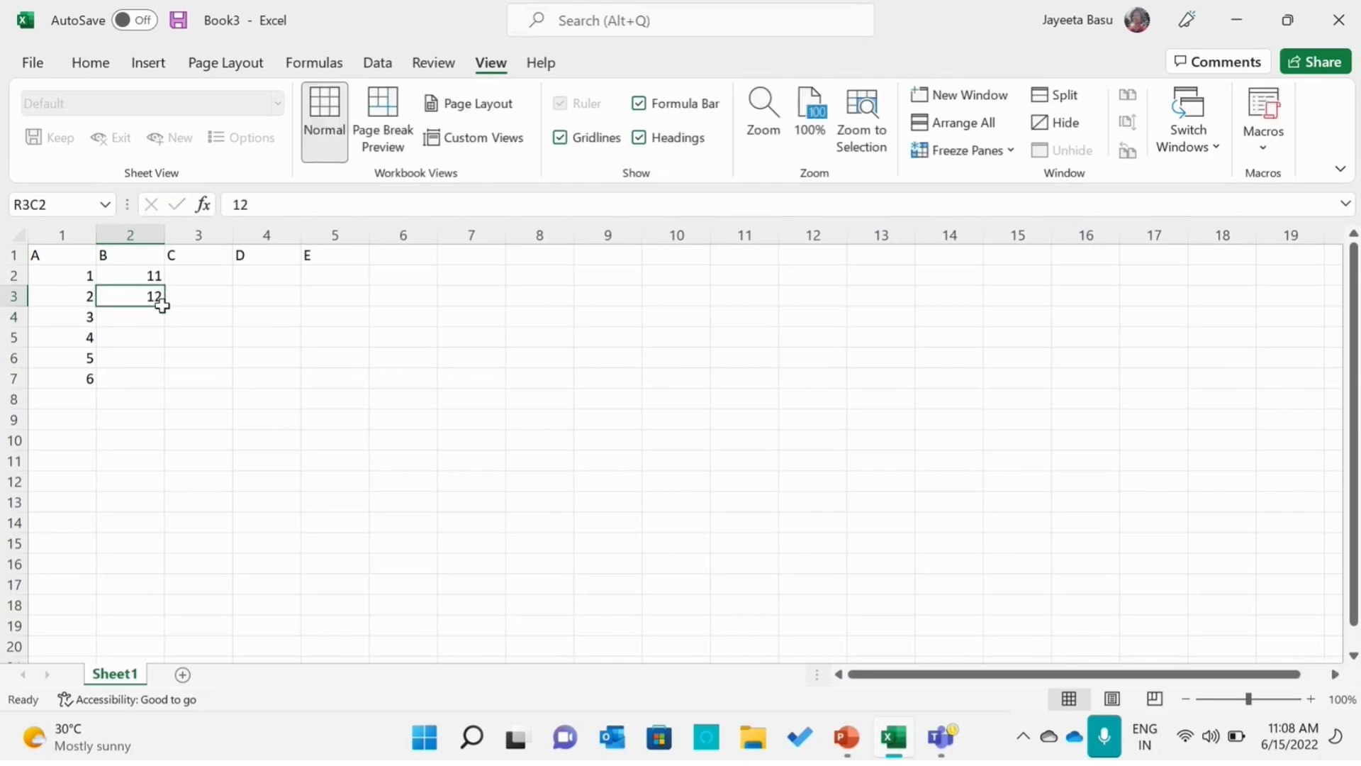
pyautogui.moveTo(161, 305); pyautogui.dragTo(140, 386)
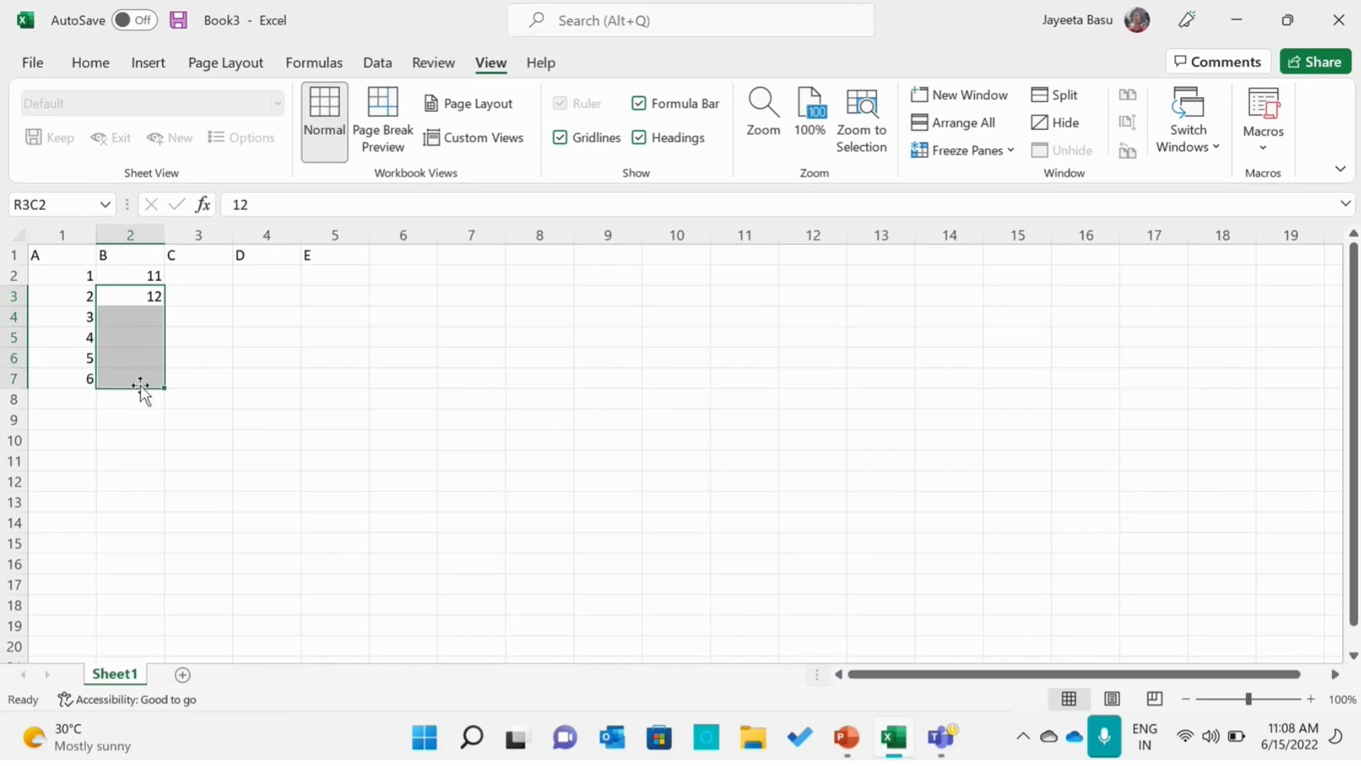
pyautogui.click(258, 341)
pyautogui.click(142, 294)
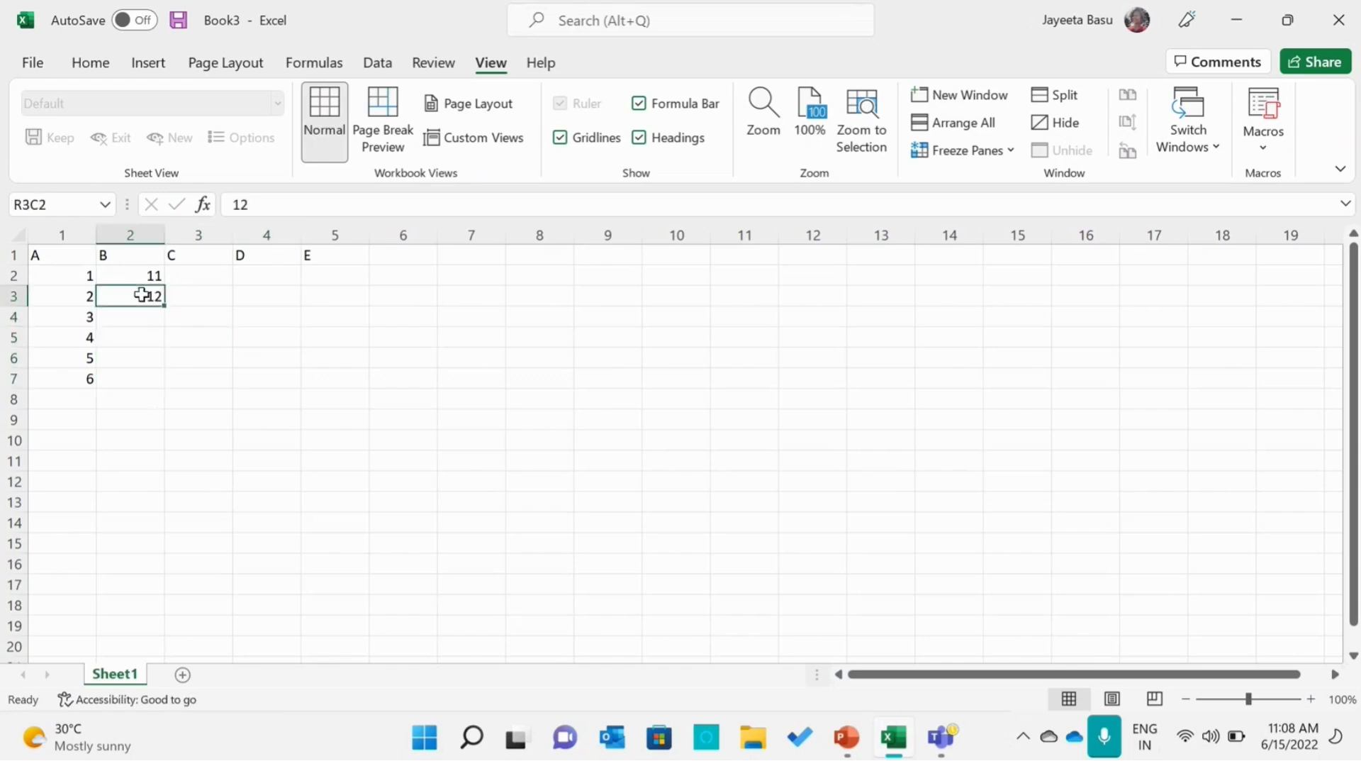
pyautogui.click(141, 312)
# Enter 13, fill it down column B, then overwrite the copies with 14, 15 and 16.
pyautogui.write('13')
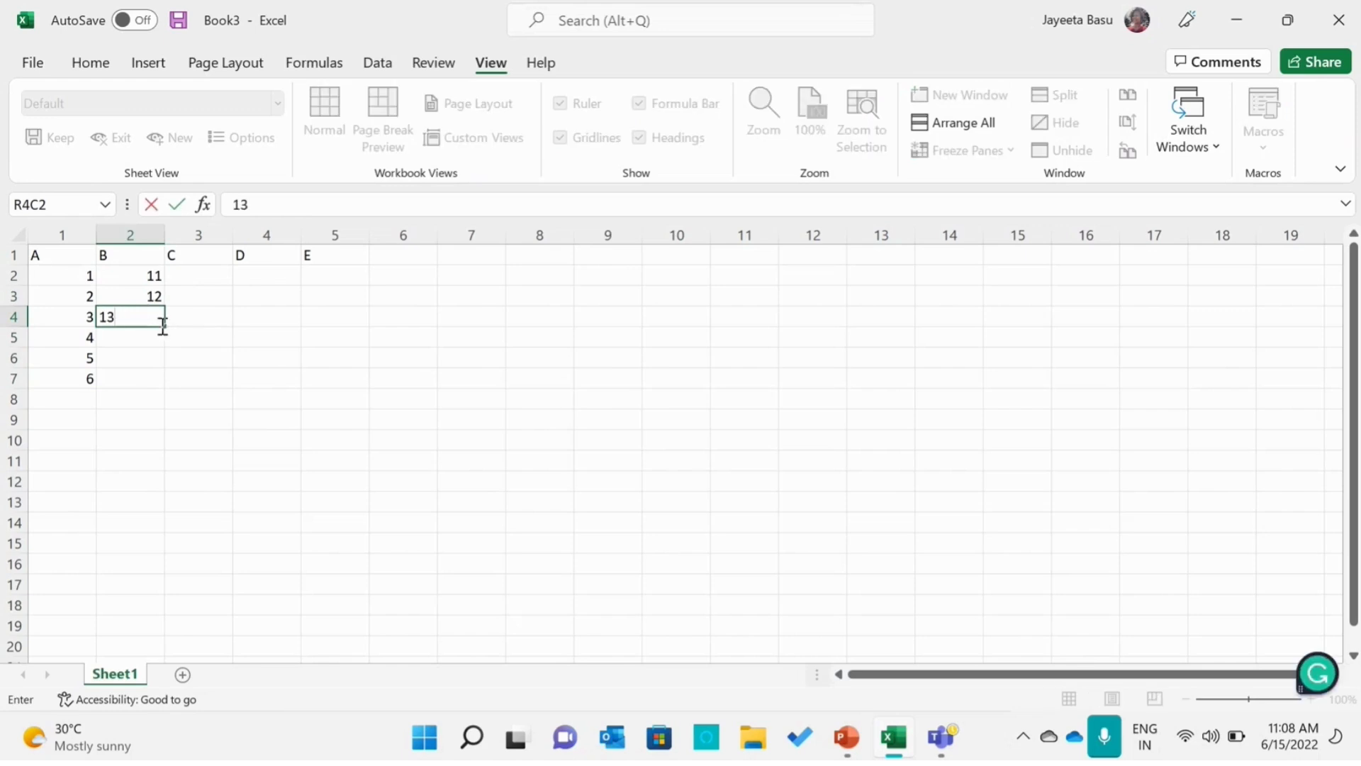
pyautogui.moveTo(164, 326); pyautogui.dragTo(165, 391)
pyautogui.click(154, 336)
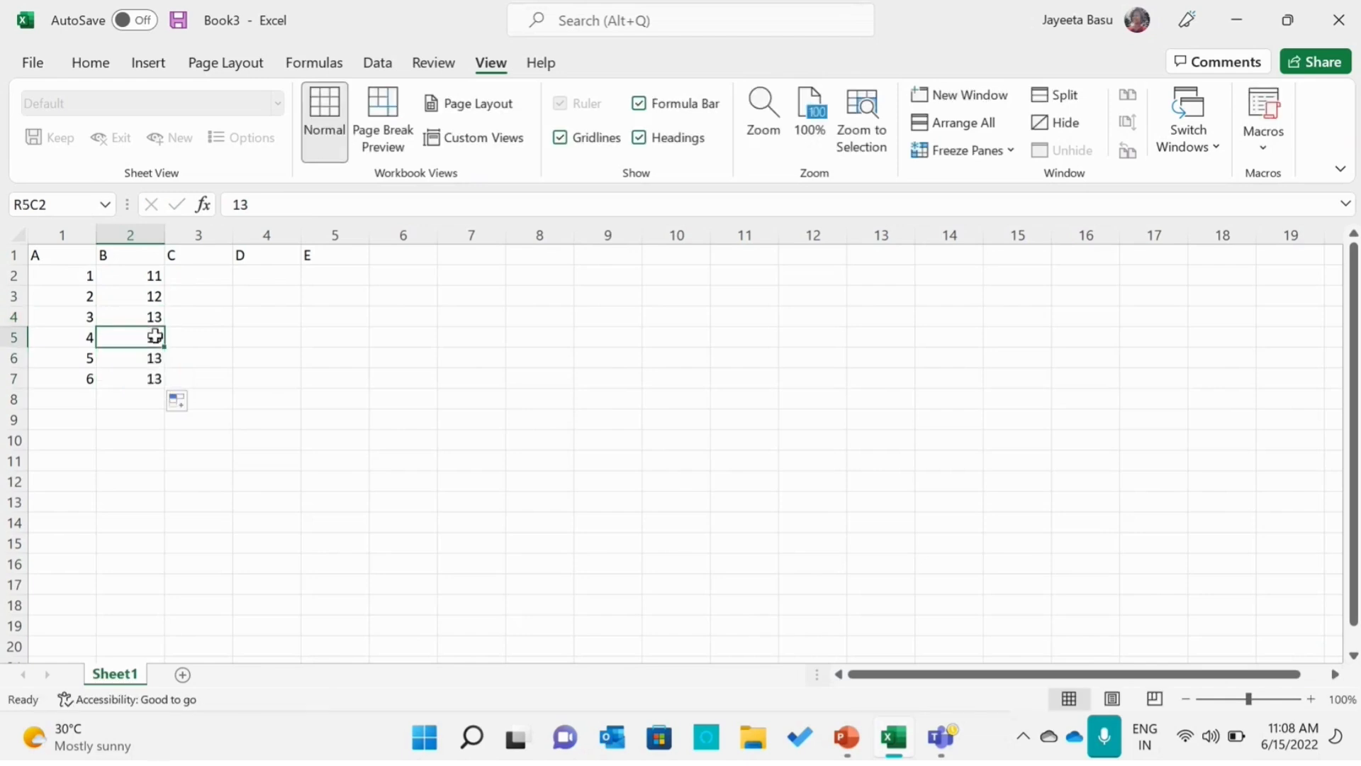
pyautogui.write('141')
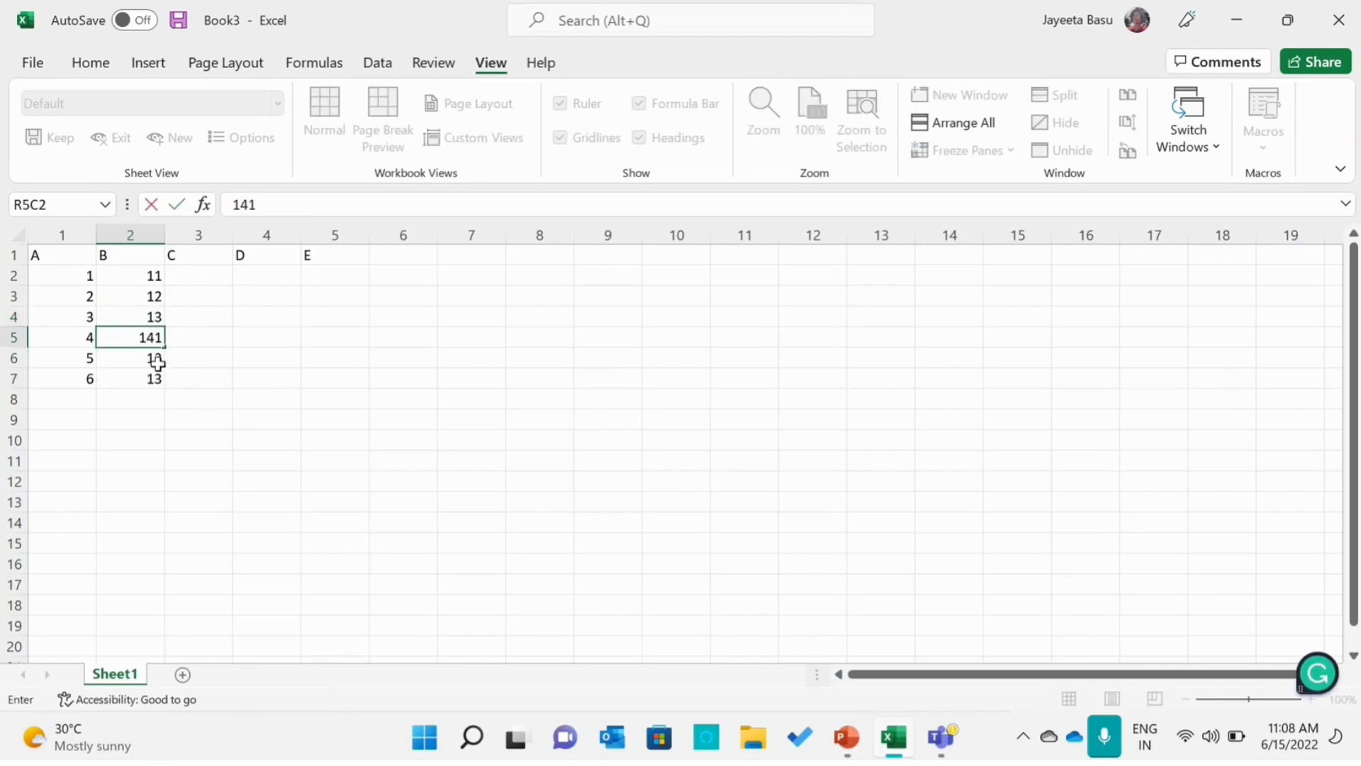
pyautogui.press('BackSpace')
pyautogui.press('Return')
pyautogui.write('15')
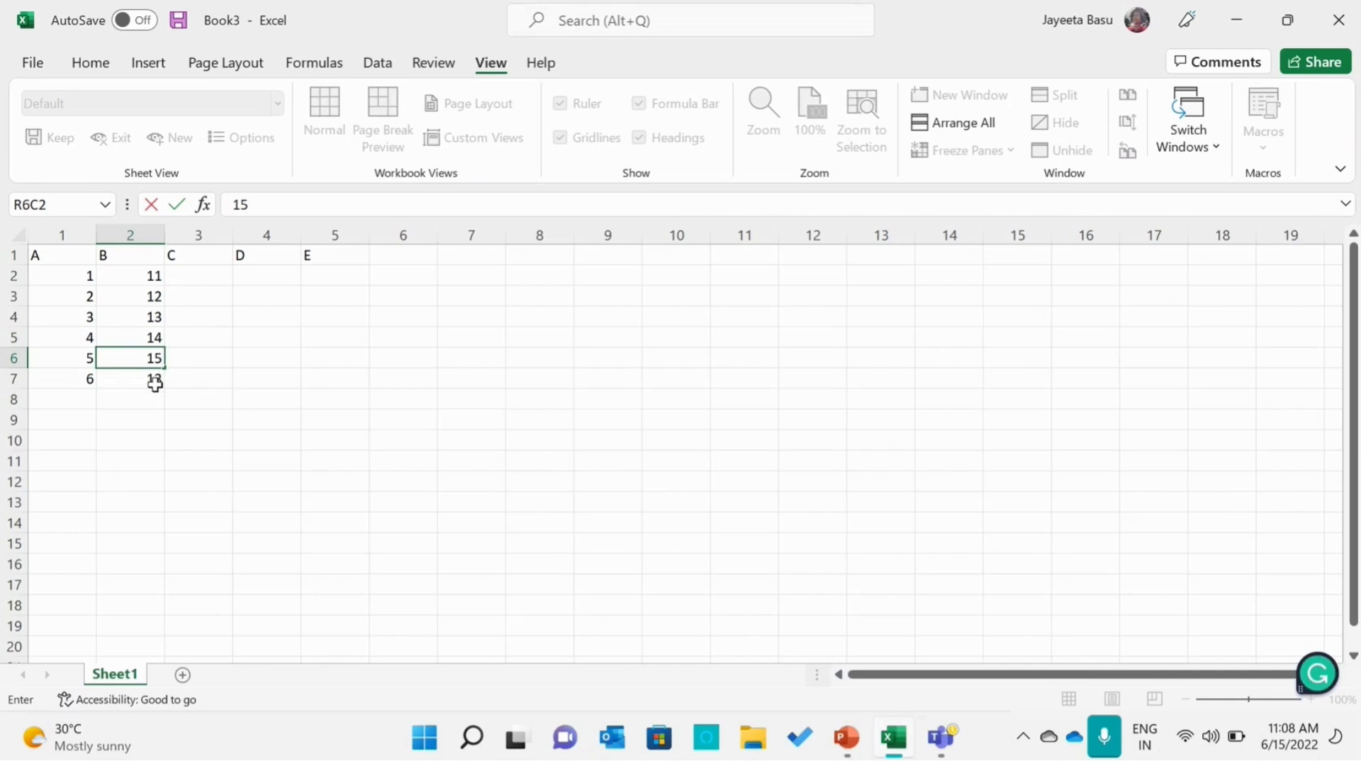
pyautogui.press('Return')
pyautogui.write('16')
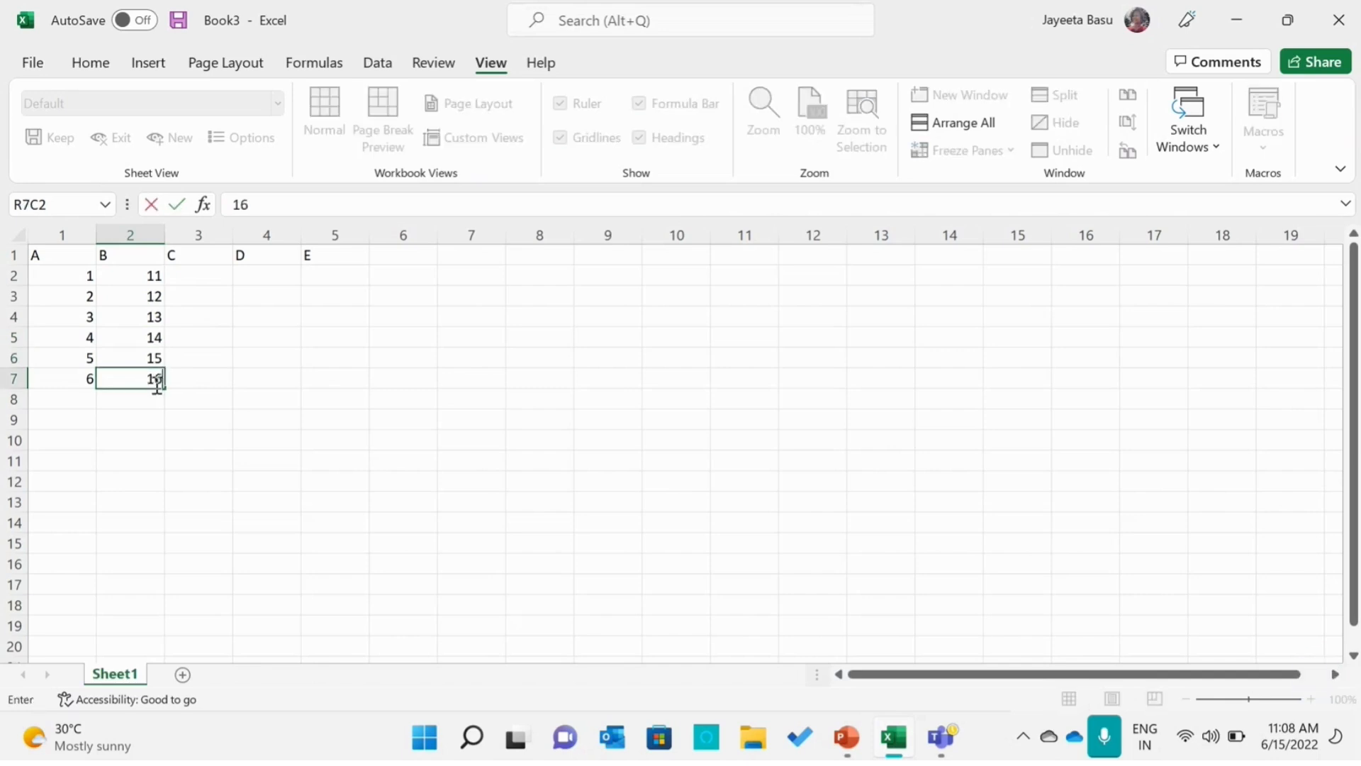
pyautogui.click(236, 387)
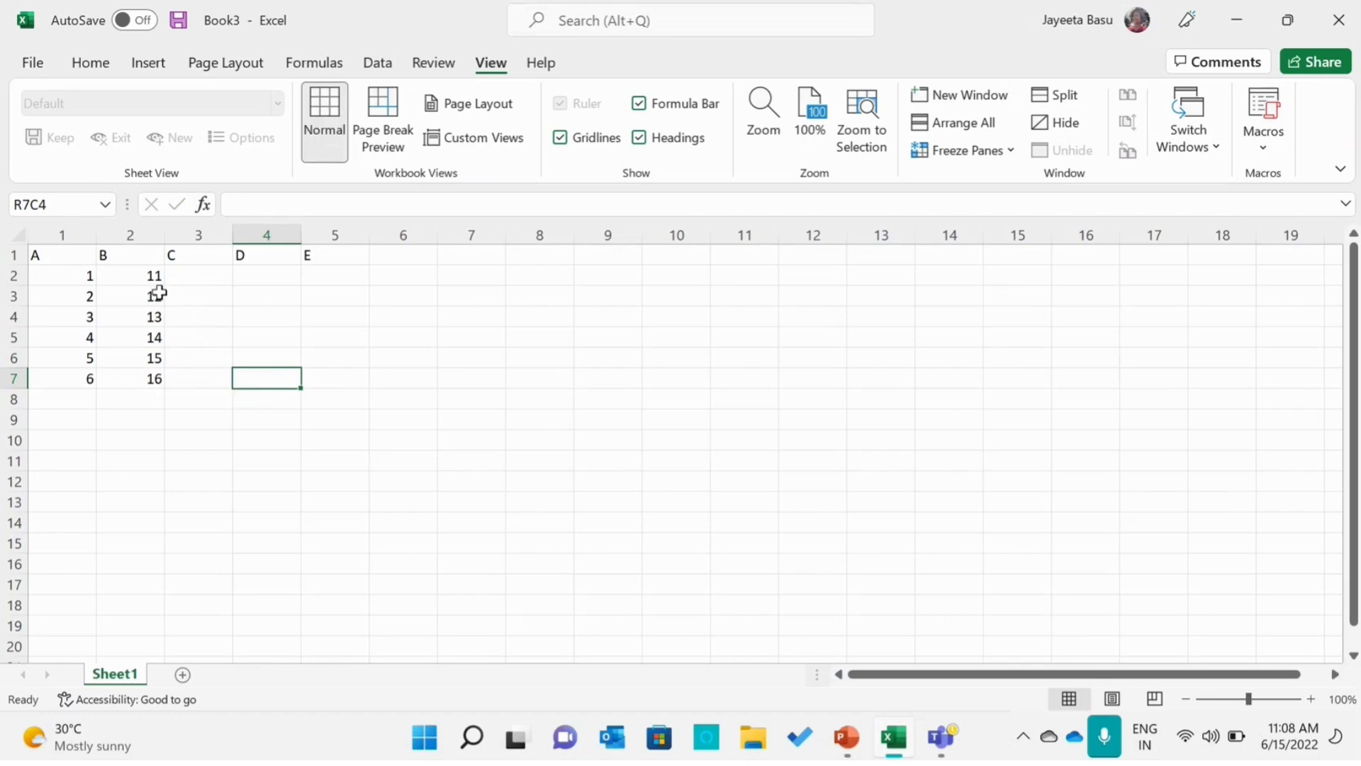
pyautogui.click(69, 261)
# Sort column A smallest to largest, expanding the sort to include column B.
pyautogui.moveTo(70, 261); pyautogui.dragTo(68, 379)
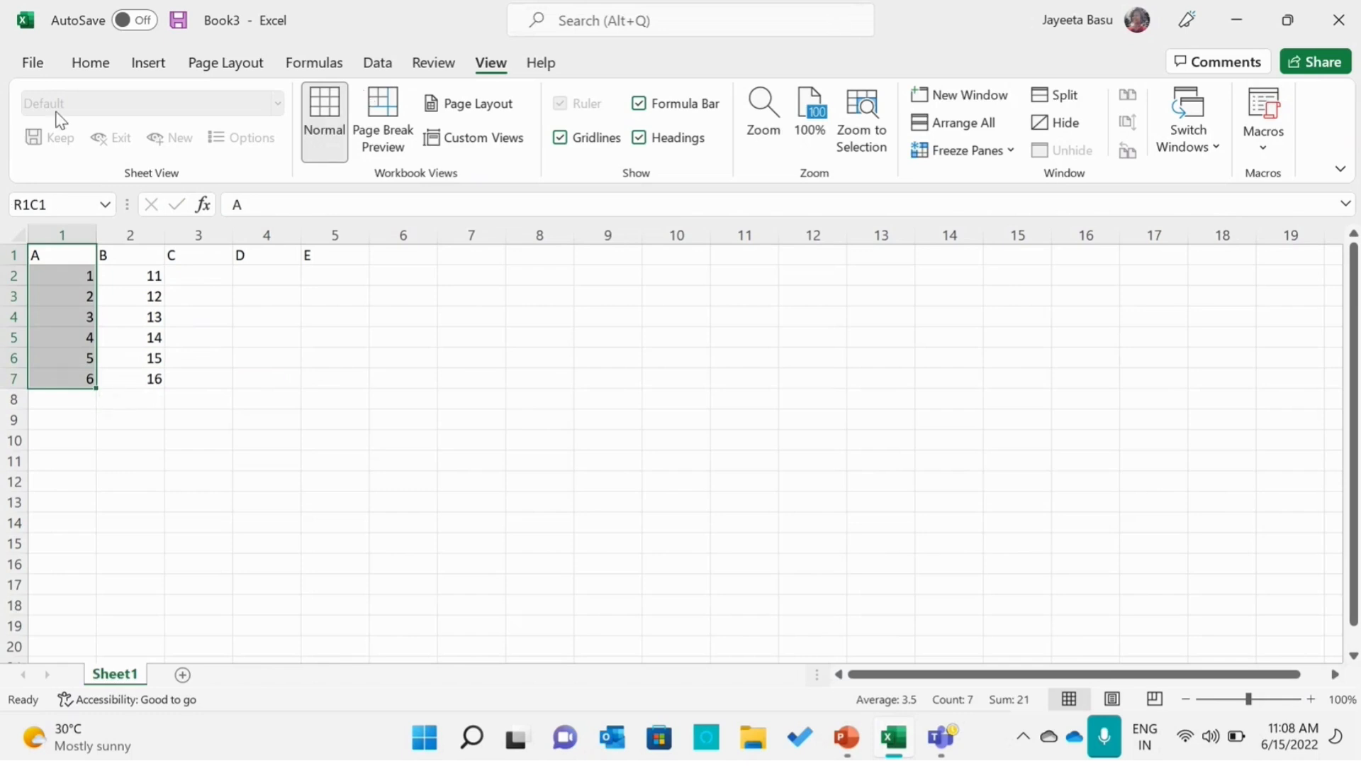
pyautogui.click(91, 69)
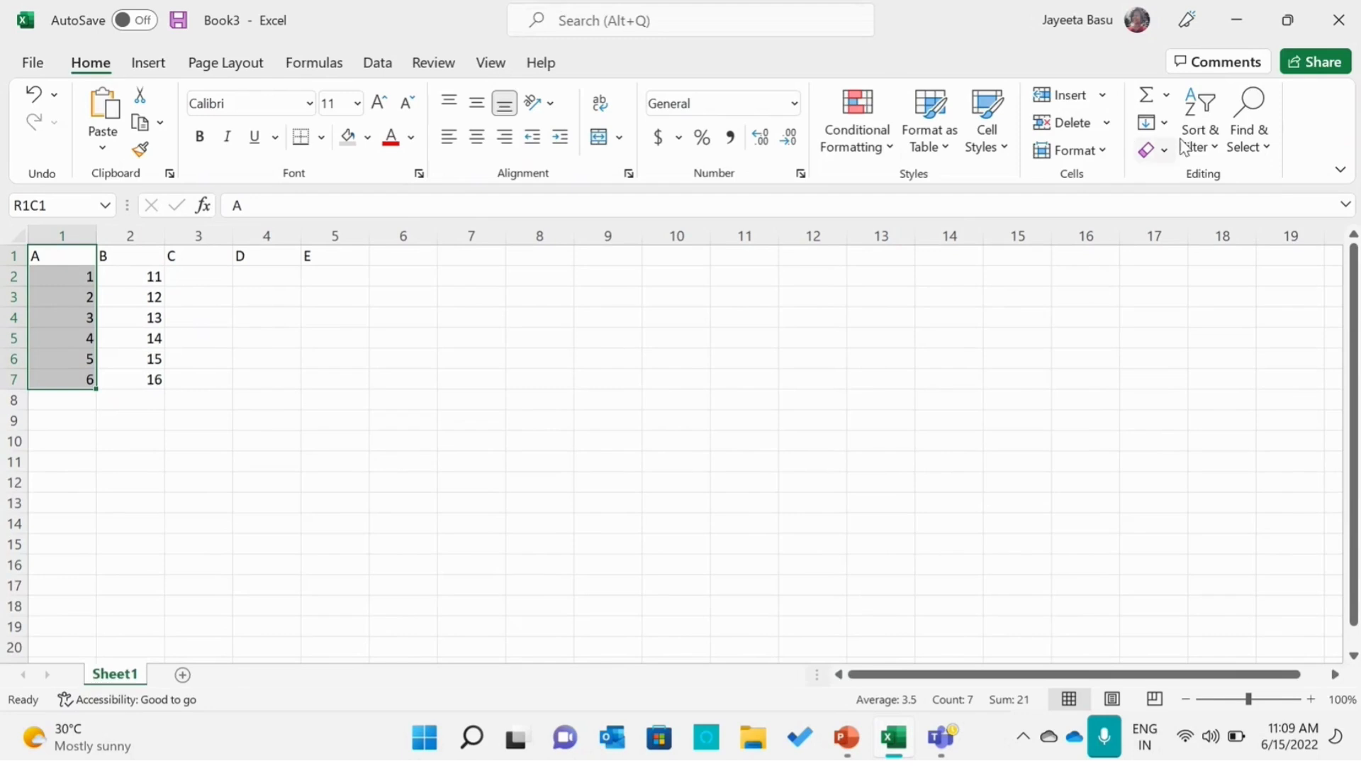
pyautogui.click(1193, 148)
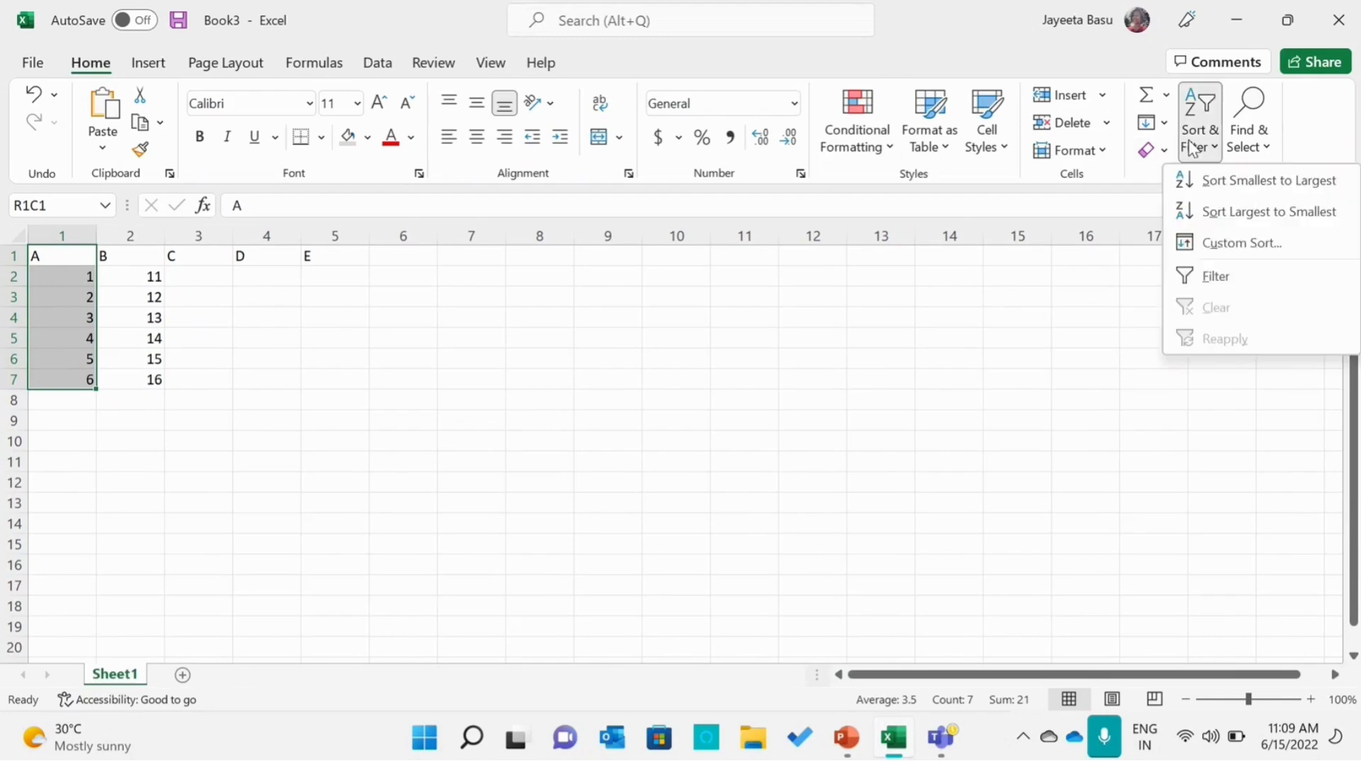
pyautogui.click(1216, 185)
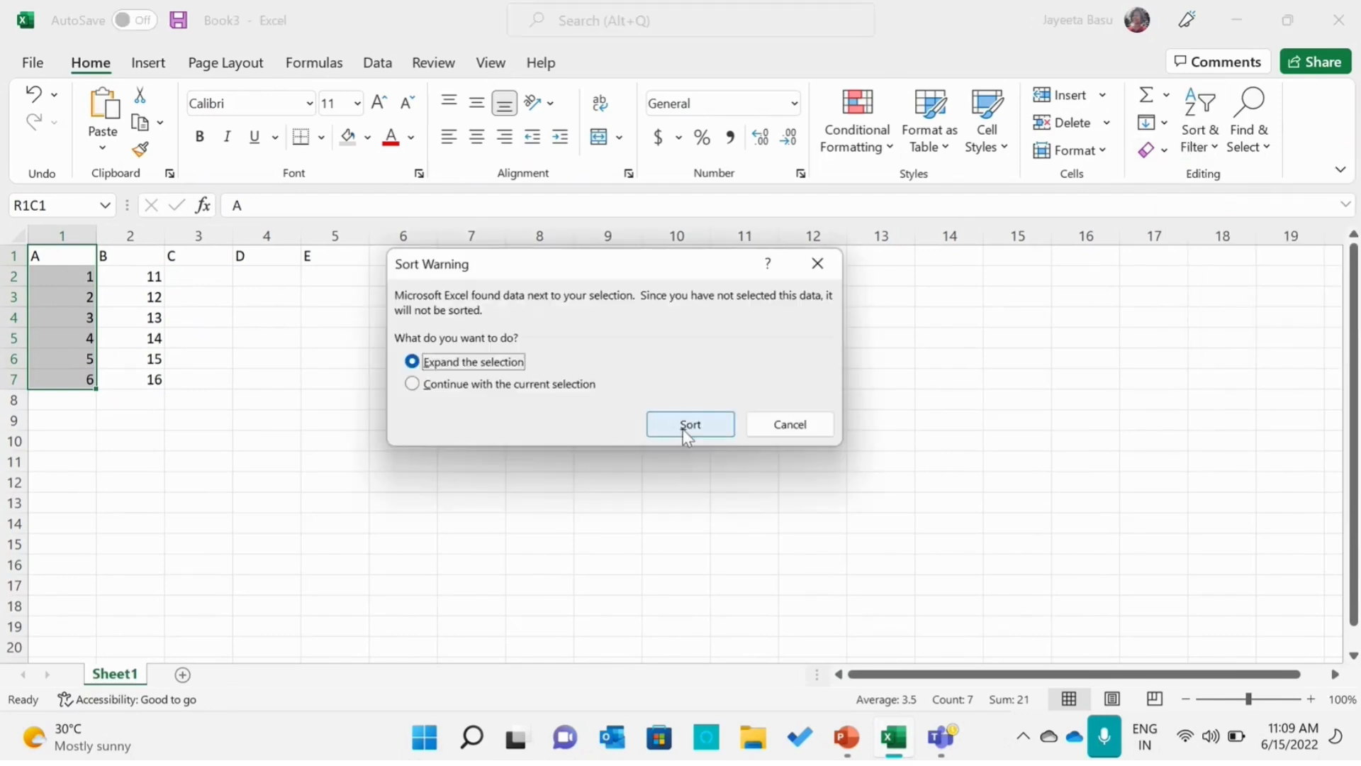
pyautogui.click(721, 432)
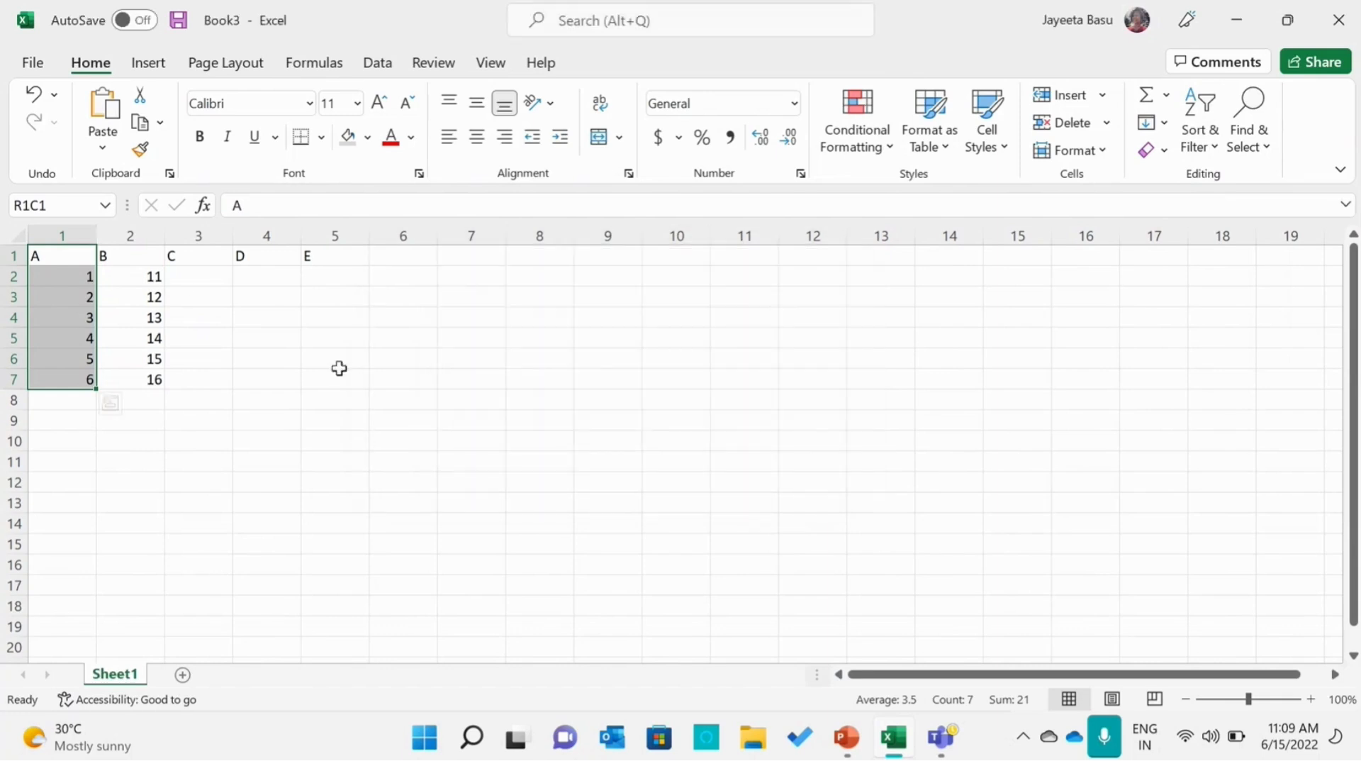
# Re-sort column A alone largest to smallest, continuing with the current selection only.
pyautogui.click(155, 272)
pyautogui.click(80, 264)
pyautogui.moveTo(81, 264); pyautogui.dragTo(82, 377)
pyautogui.click(1203, 132)
pyautogui.click(1220, 211)
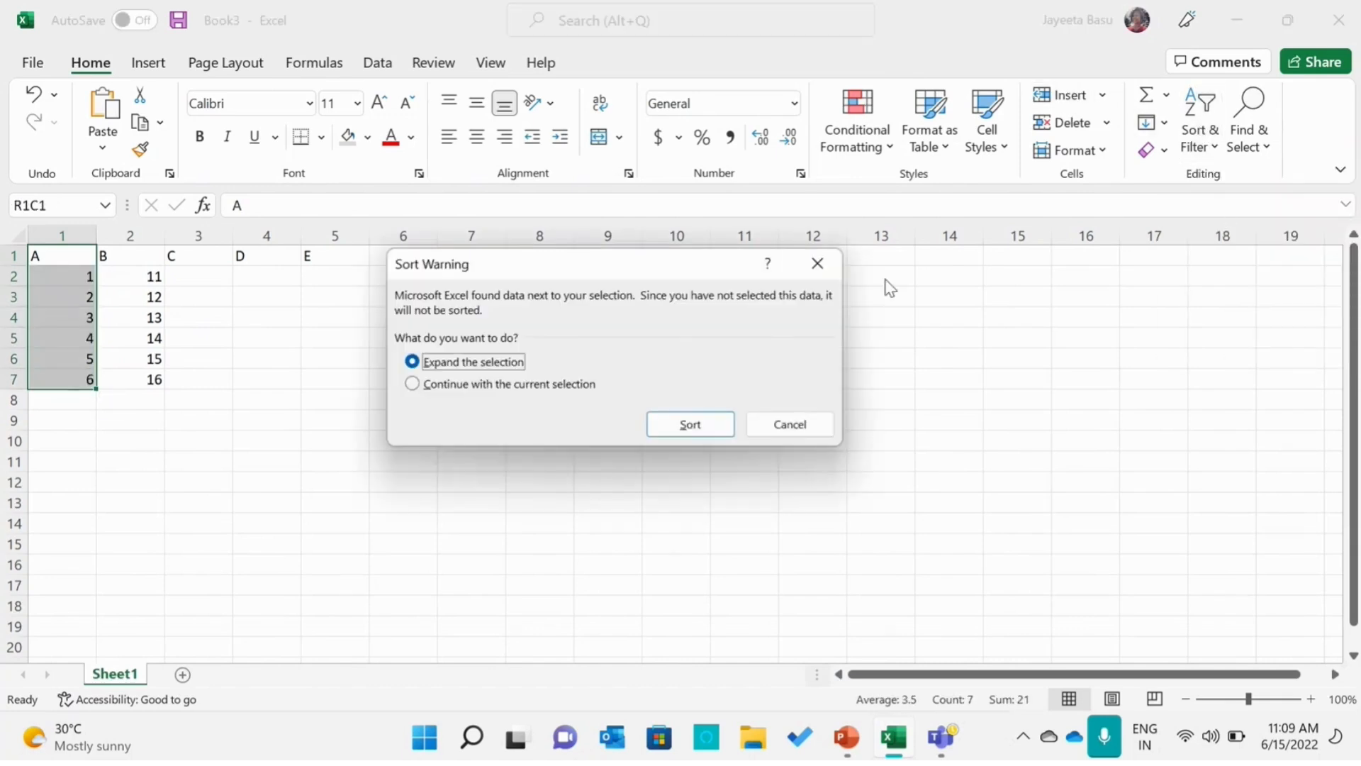
pyautogui.click(565, 386)
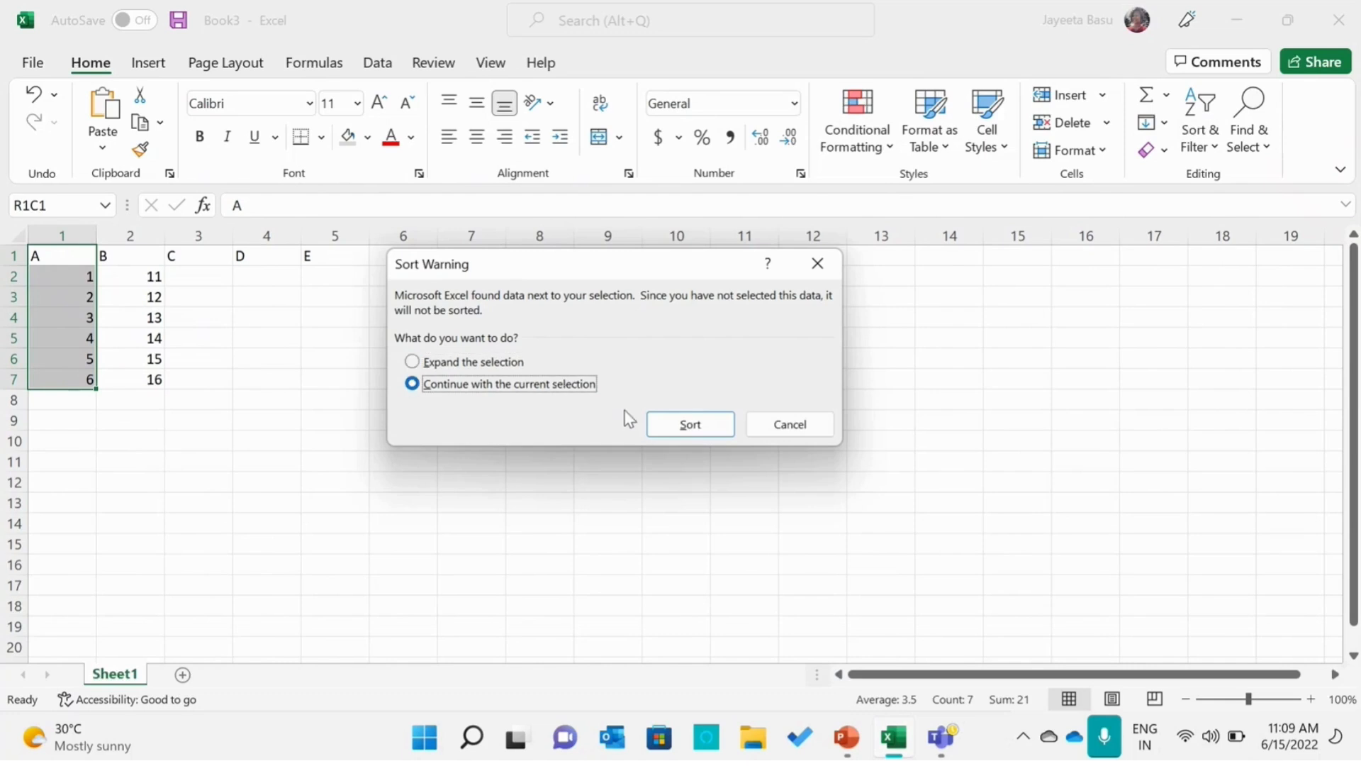
pyautogui.click(662, 423)
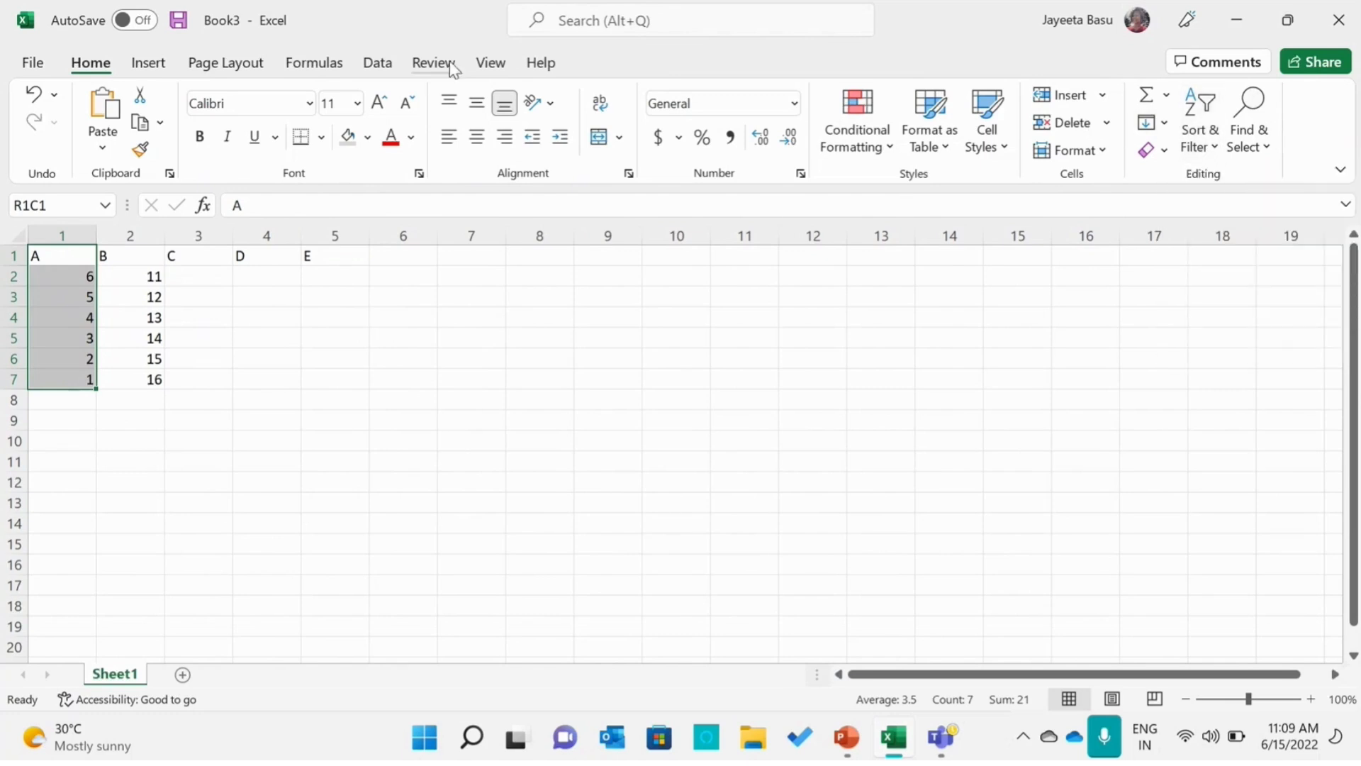
# Show the View ribbon tab, then bring up the PowerPoint presentation from the taskbar.
pyautogui.click(481, 65)
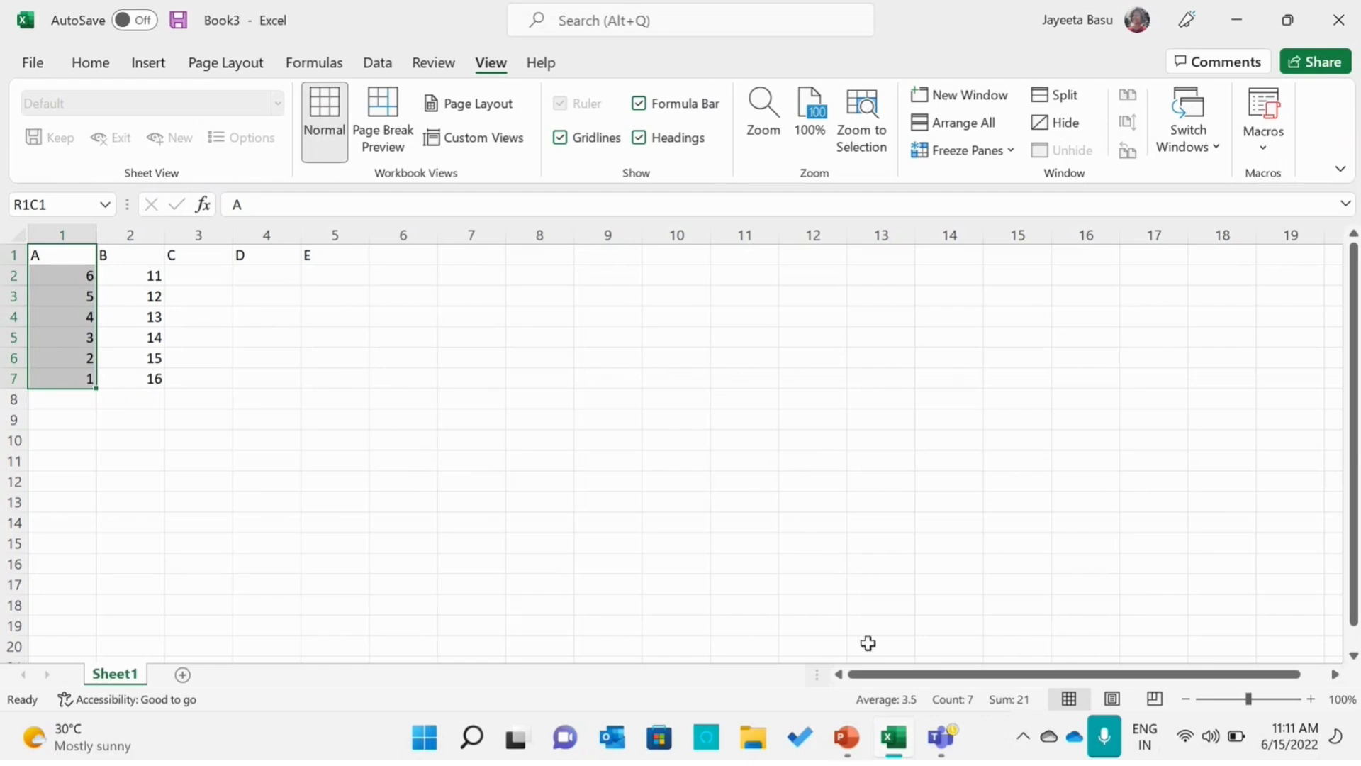
pyautogui.click(848, 738)
# Start the PowerPoint slide show and advance to slide 3, 'Sheet Views'.
pyautogui.click(1136, 700)
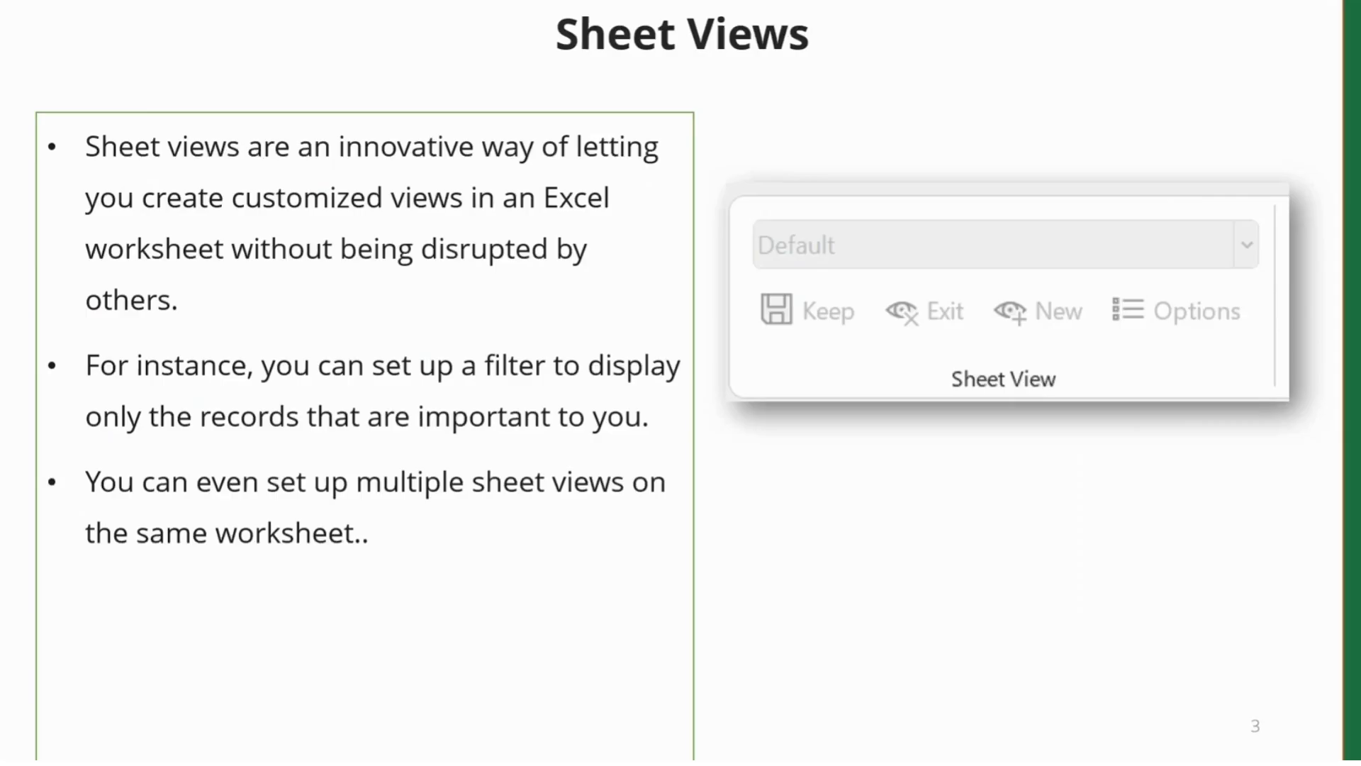
pyautogui.press('Right')
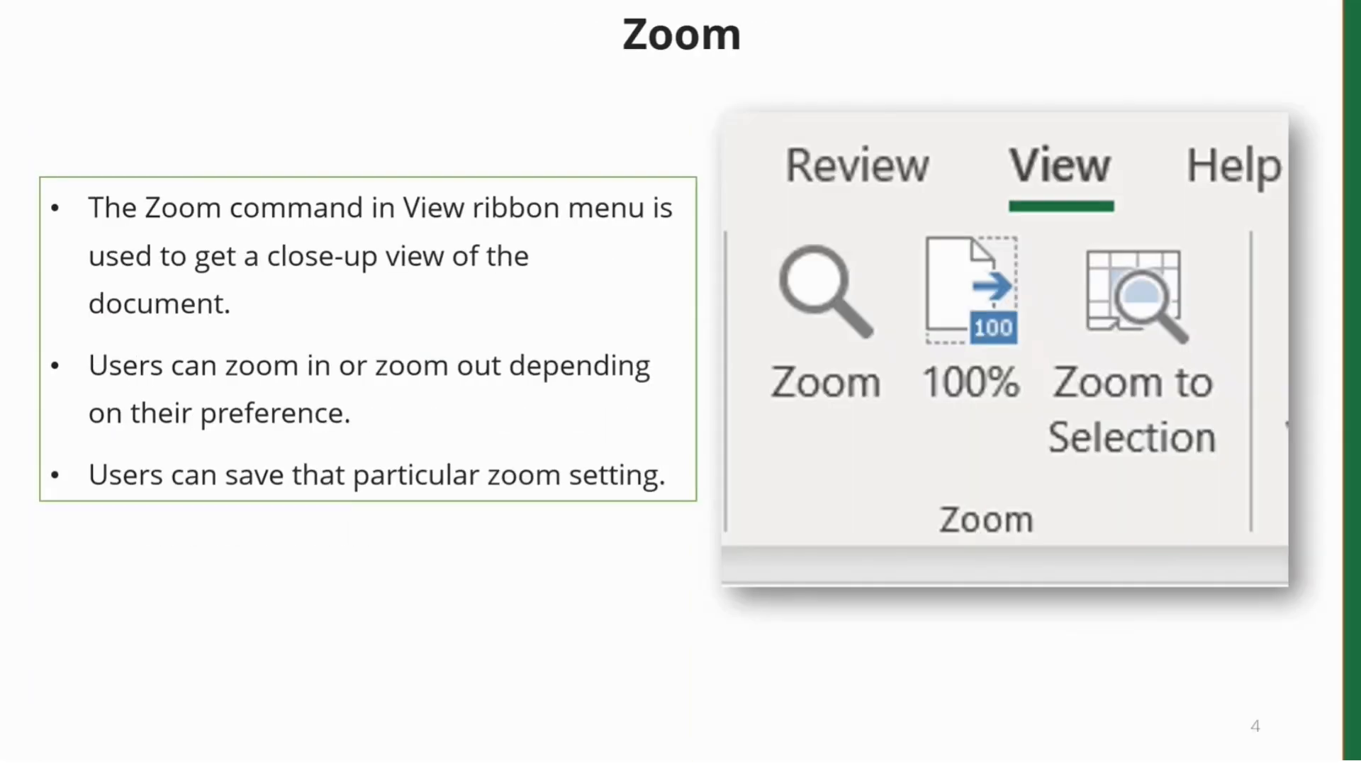
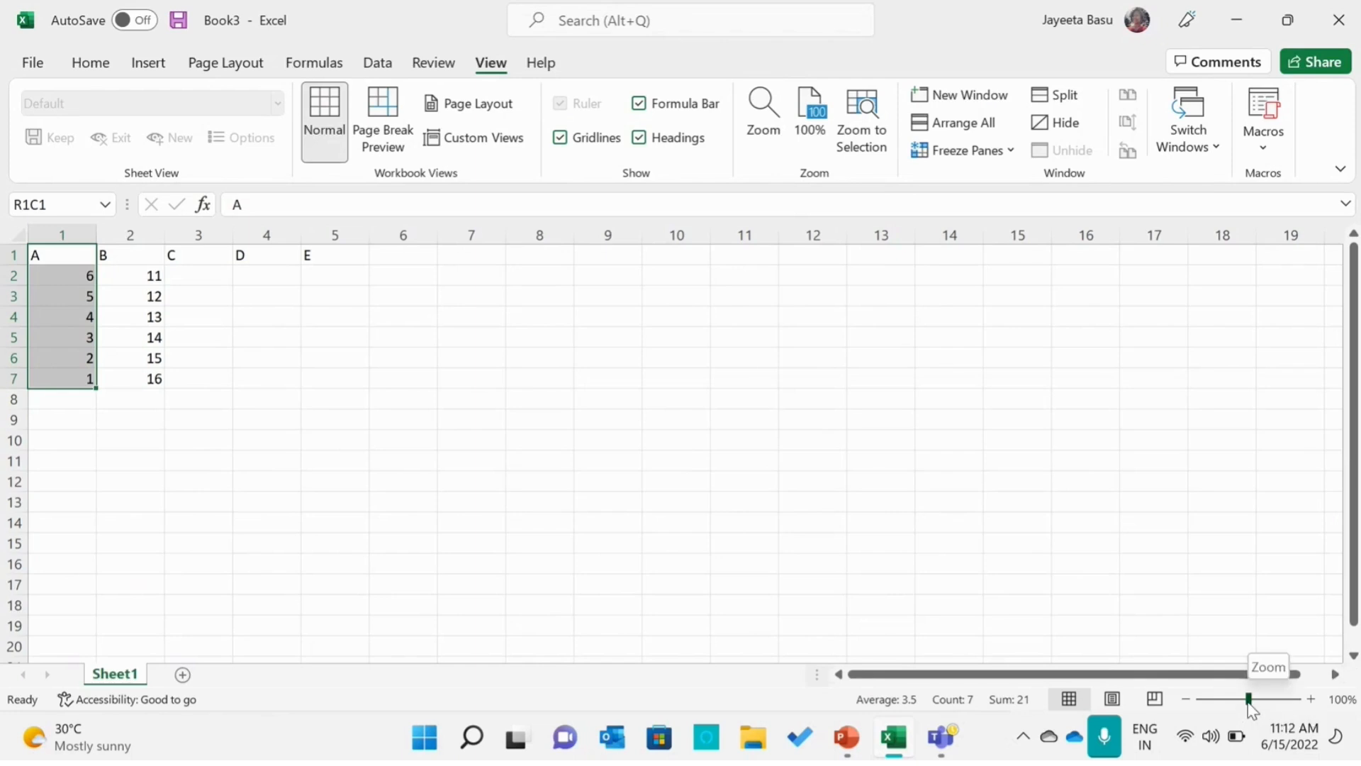
pyautogui.moveTo(1248, 699); pyautogui.dragTo(1340, 709)
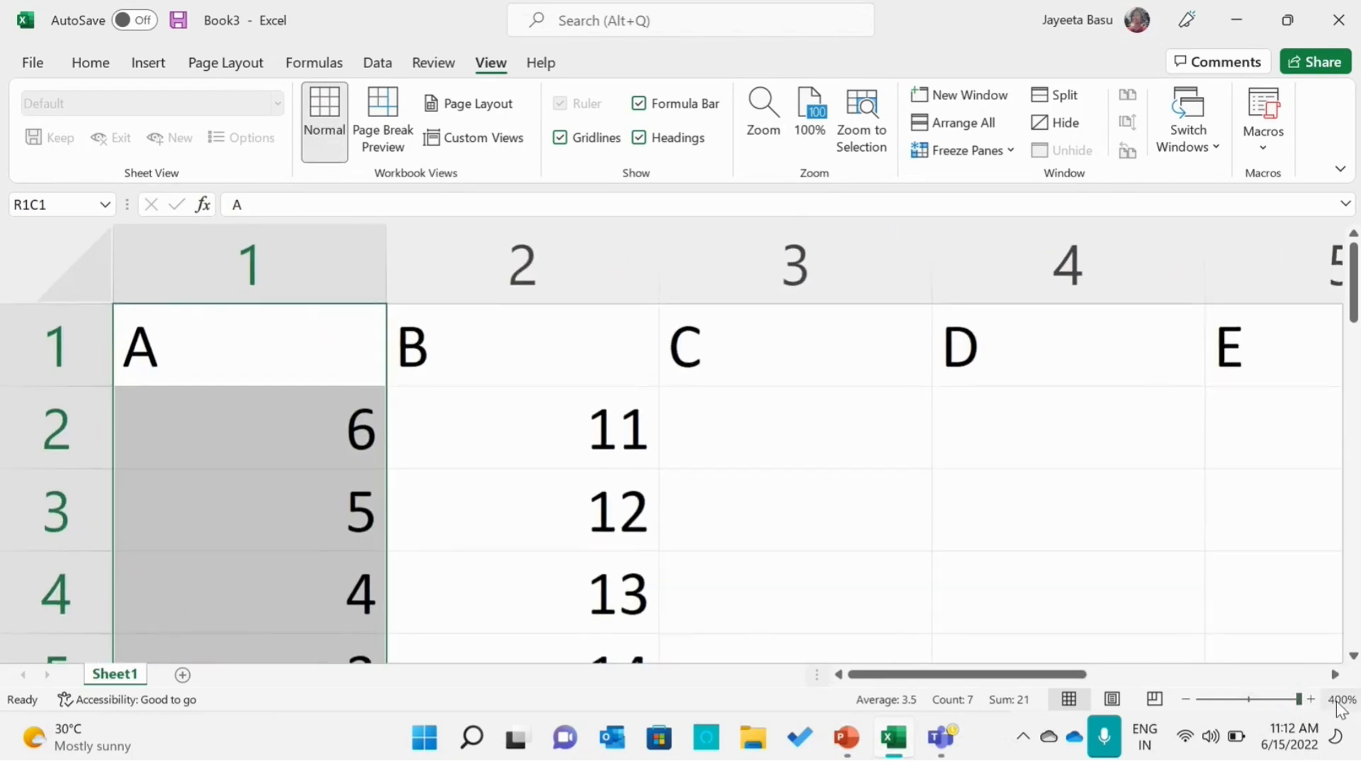
pyautogui.click(291, 418)
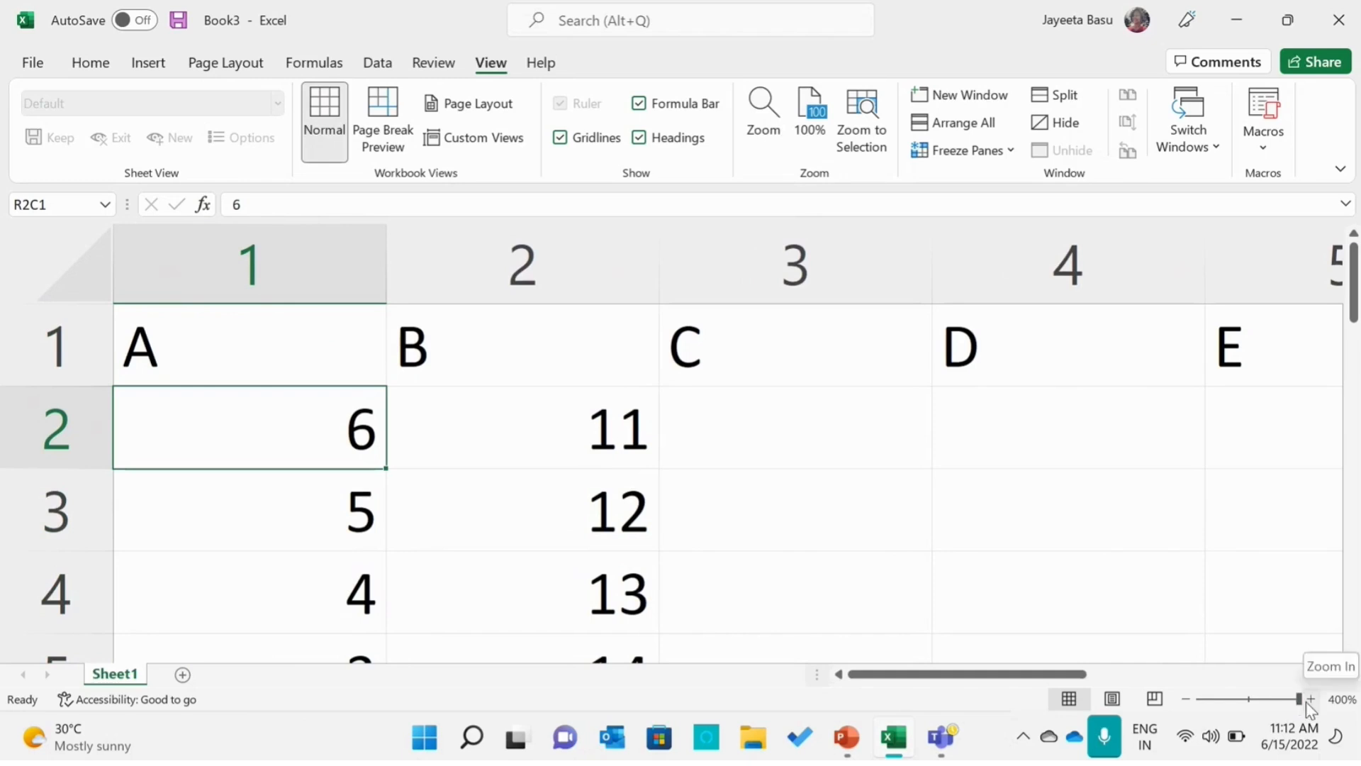
pyautogui.moveTo(1299, 703); pyautogui.dragTo(1273, 706)
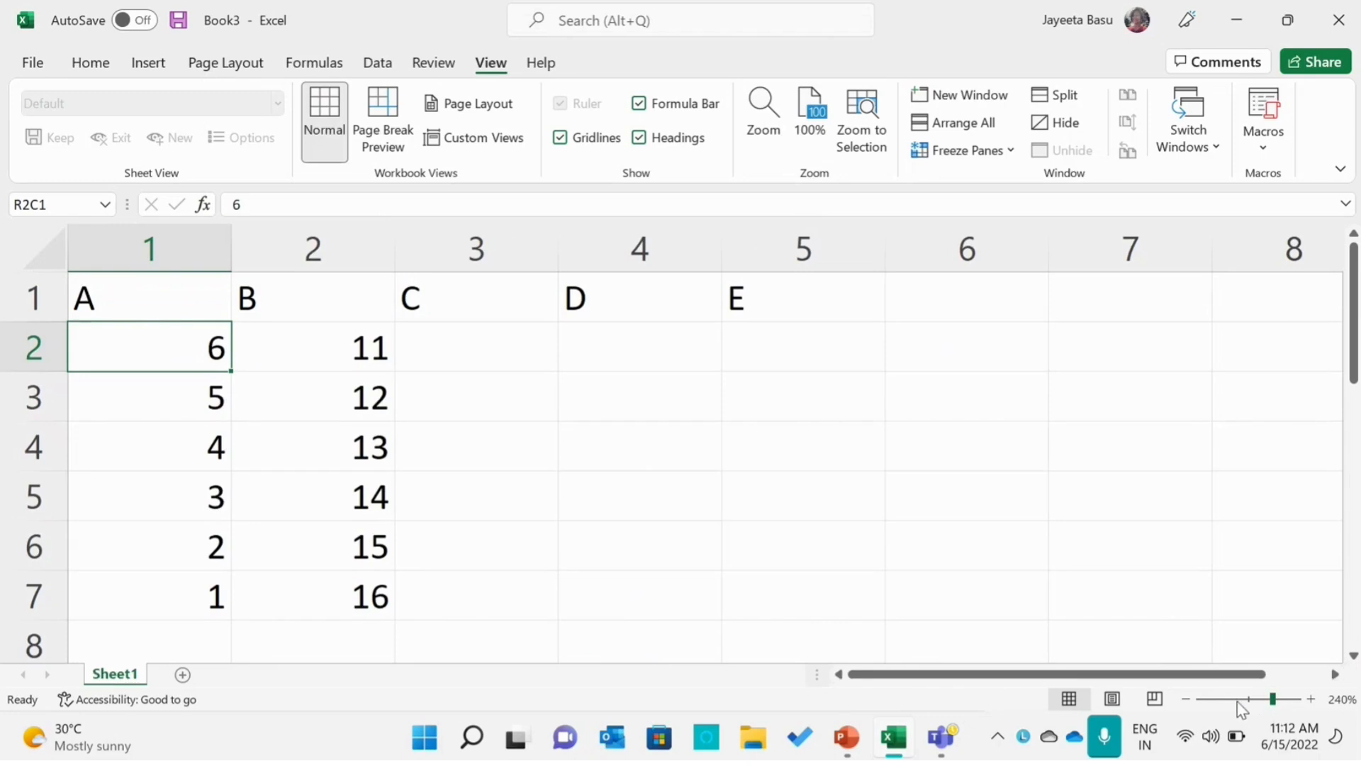
pyautogui.click(1239, 702)
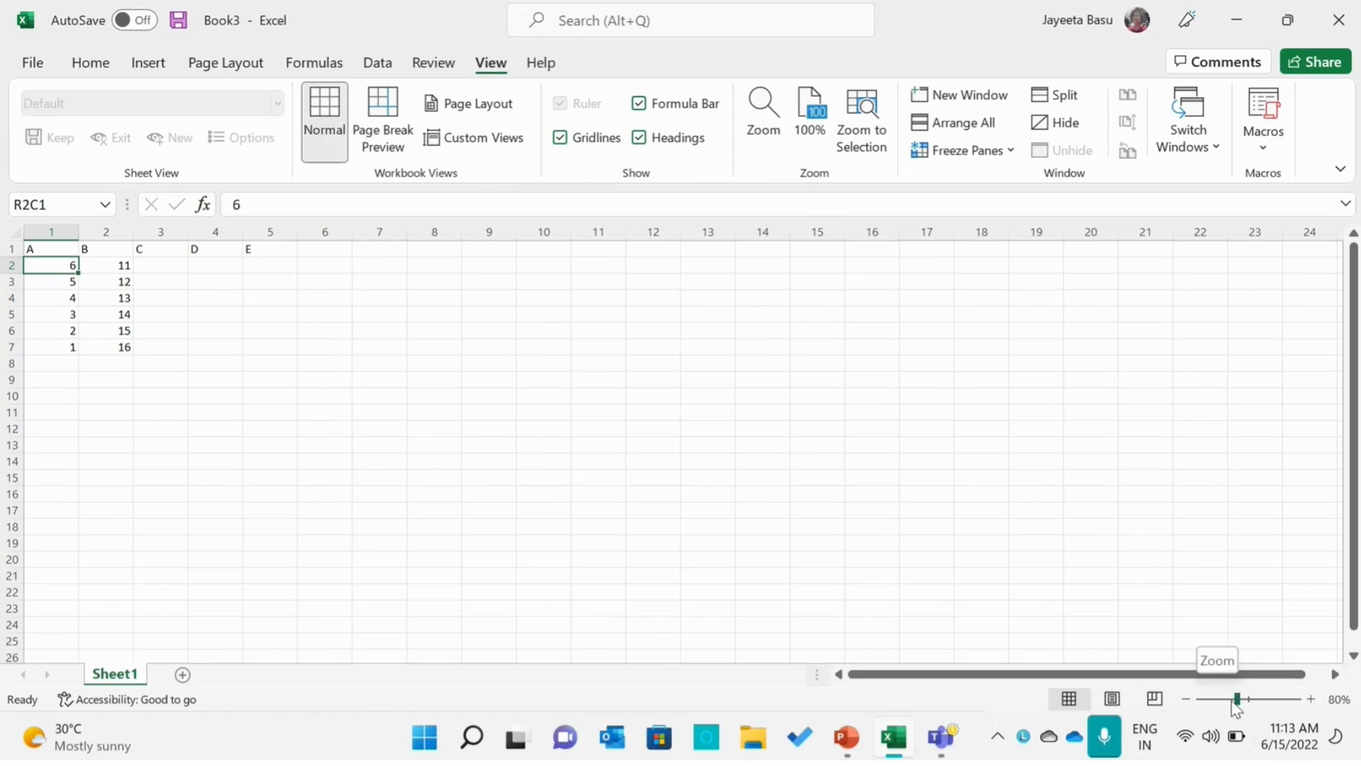
pyautogui.moveTo(1239, 705)
pyautogui.mouseDown()
pyautogui.moveTo(1261, 705)
pyautogui.moveTo(1248, 710)
pyautogui.mouseUp()
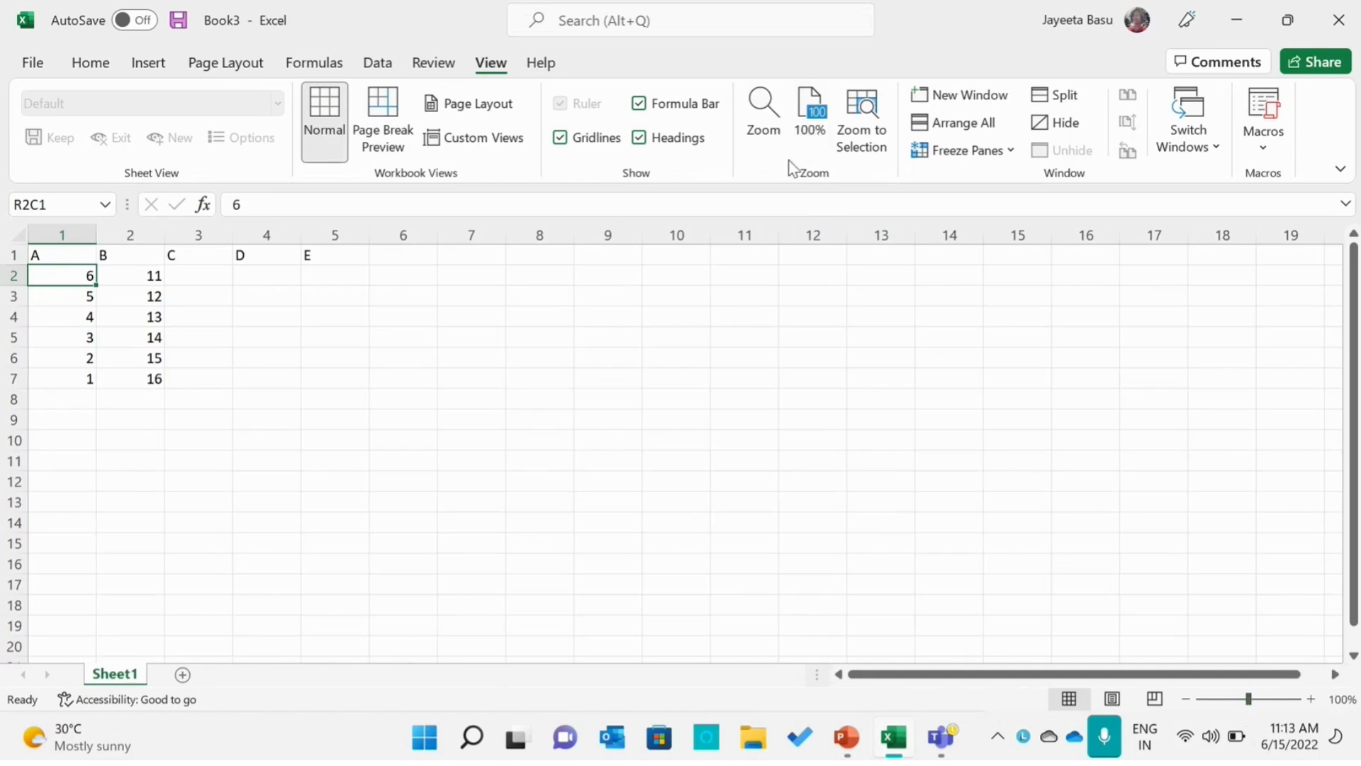
# Magnify the sheet to 200% using the View tab's Zoom dialog.
pyautogui.click(765, 127)
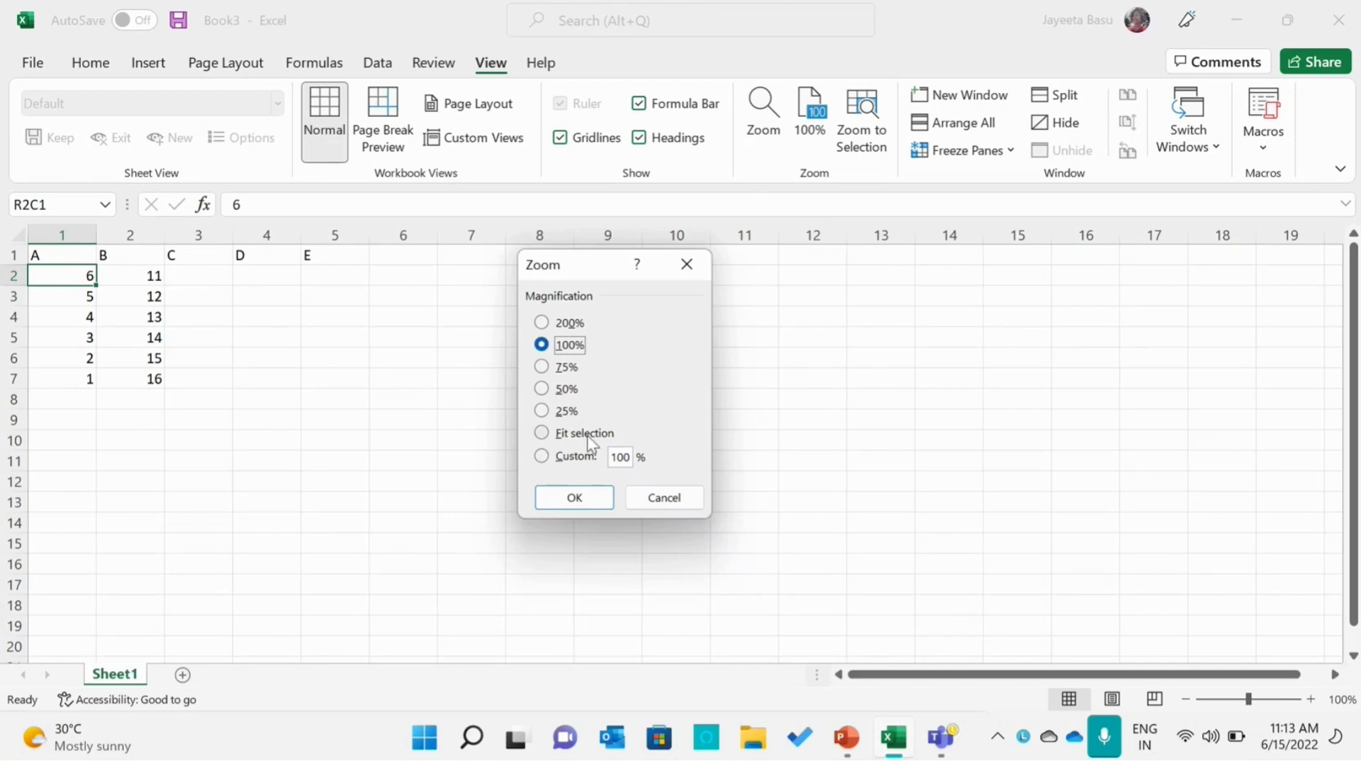
pyautogui.click(571, 324)
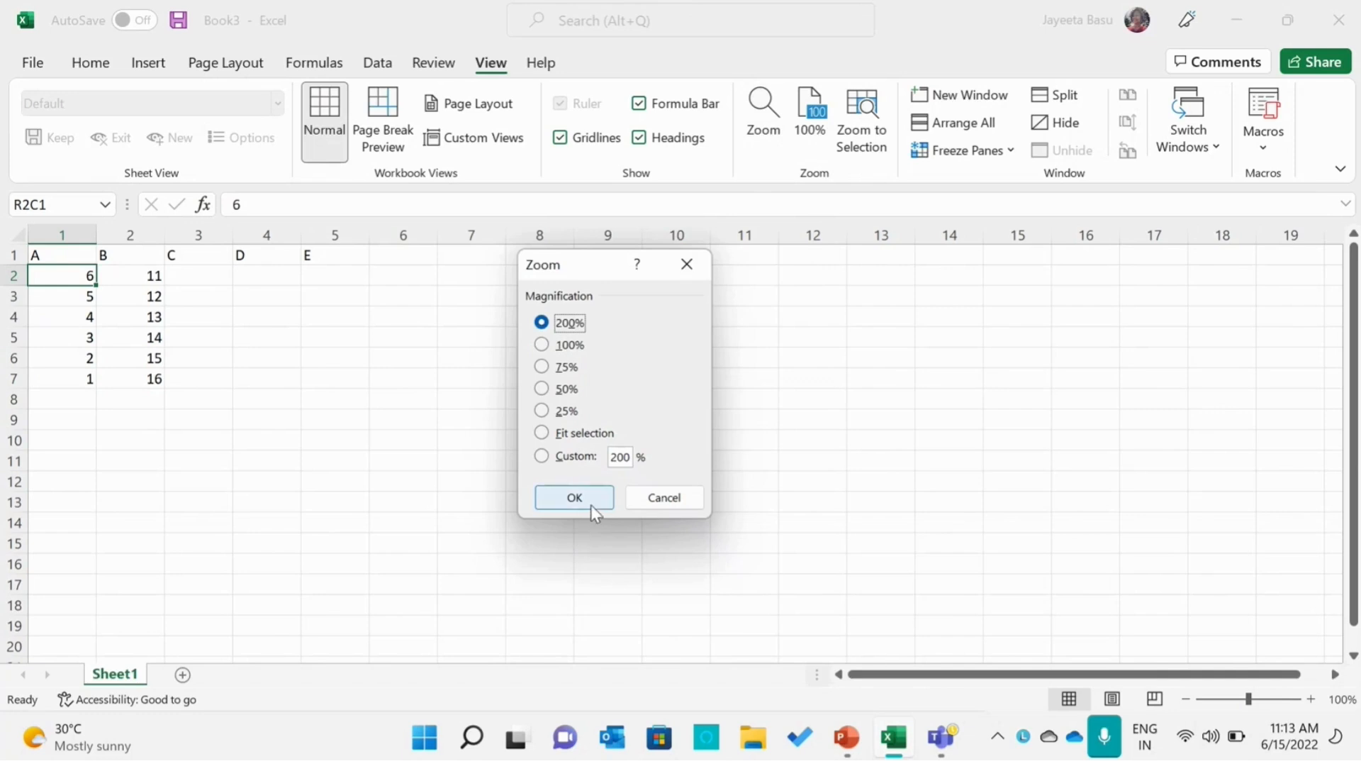
pyautogui.click(575, 496)
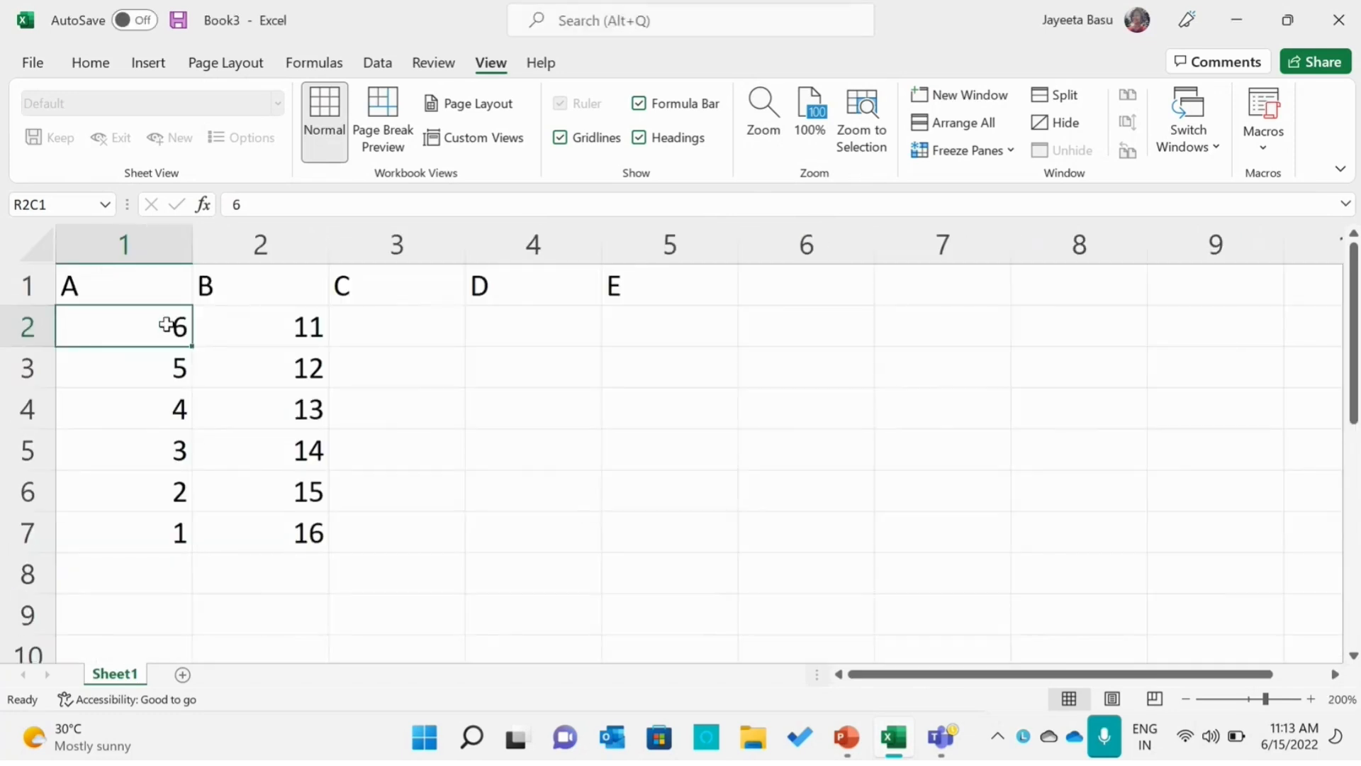
# Click through the column A cells, drop the zoom to 76%, then reset it to 100%.
pyautogui.click(171, 379)
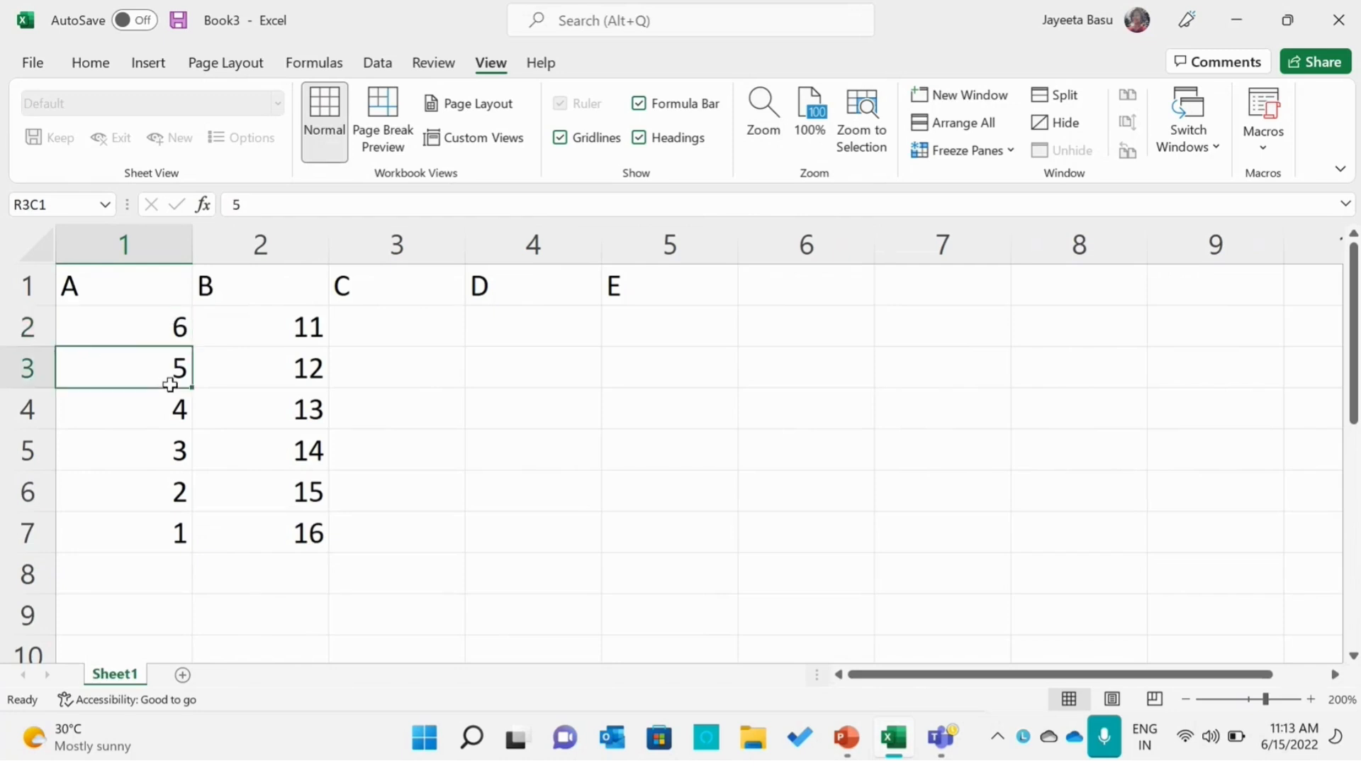
pyautogui.click(169, 414)
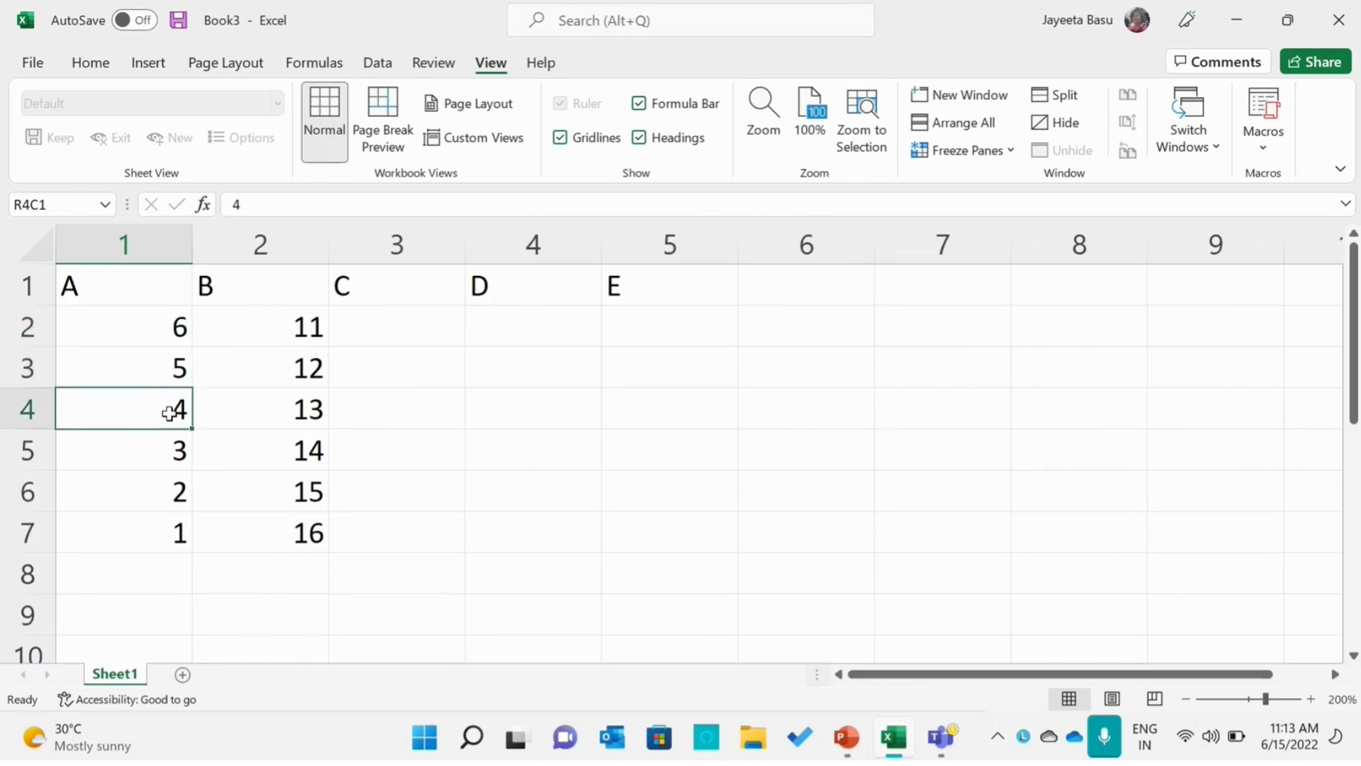
pyautogui.click(166, 454)
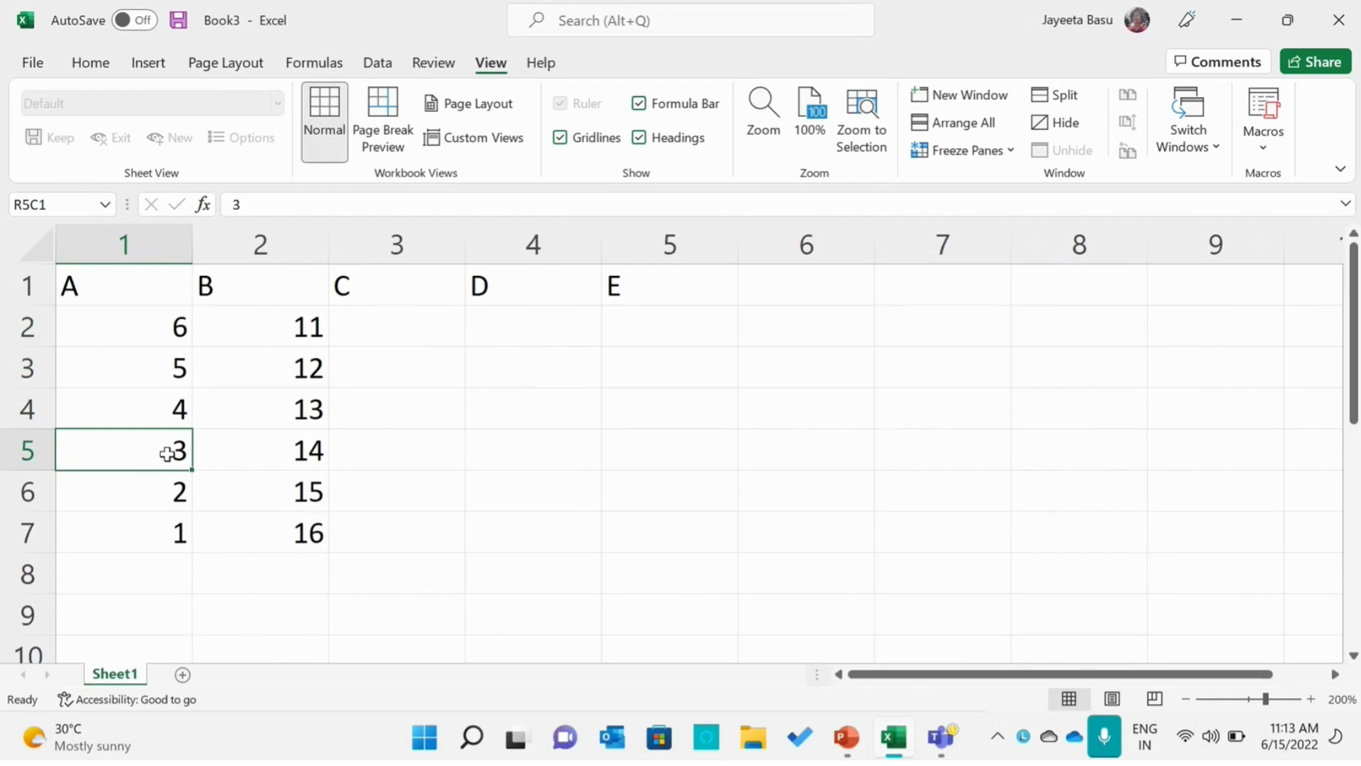
pyautogui.click(137, 339)
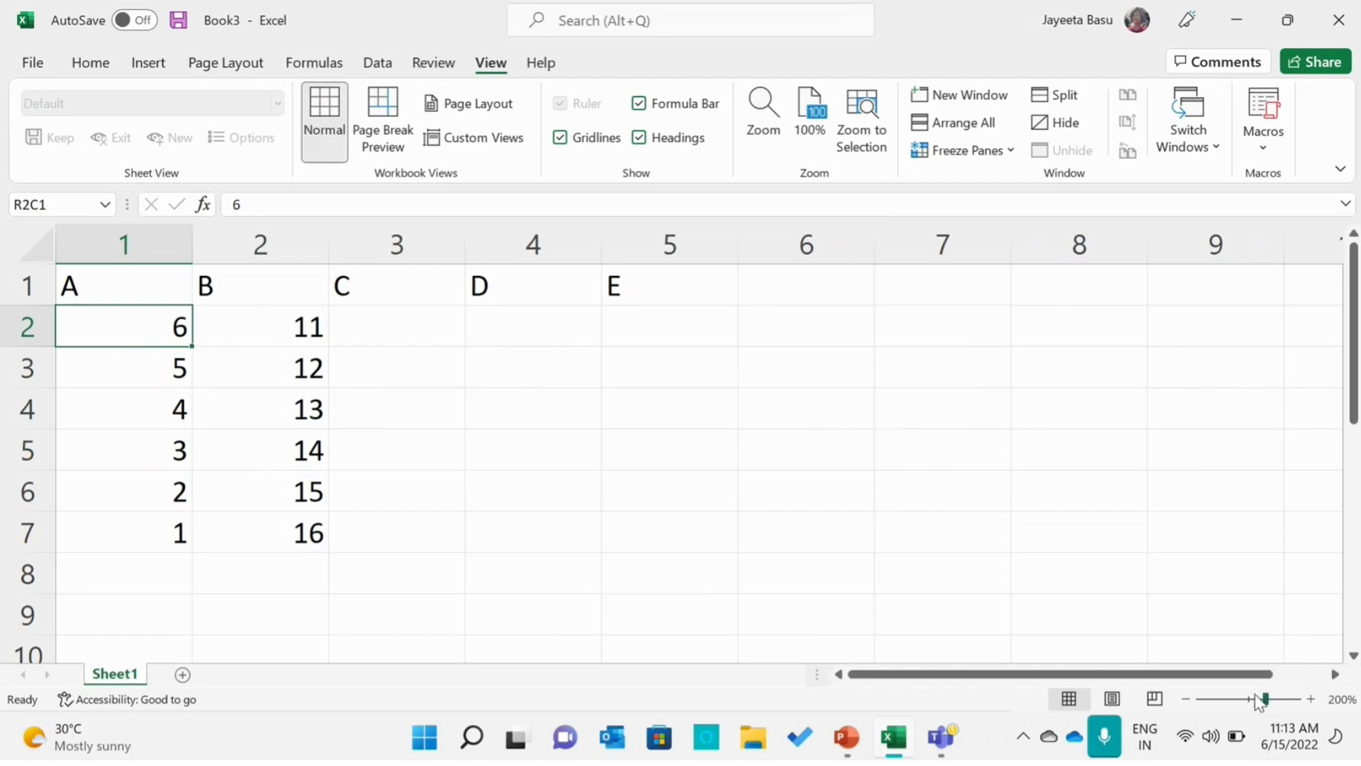
pyautogui.click(1238, 699)
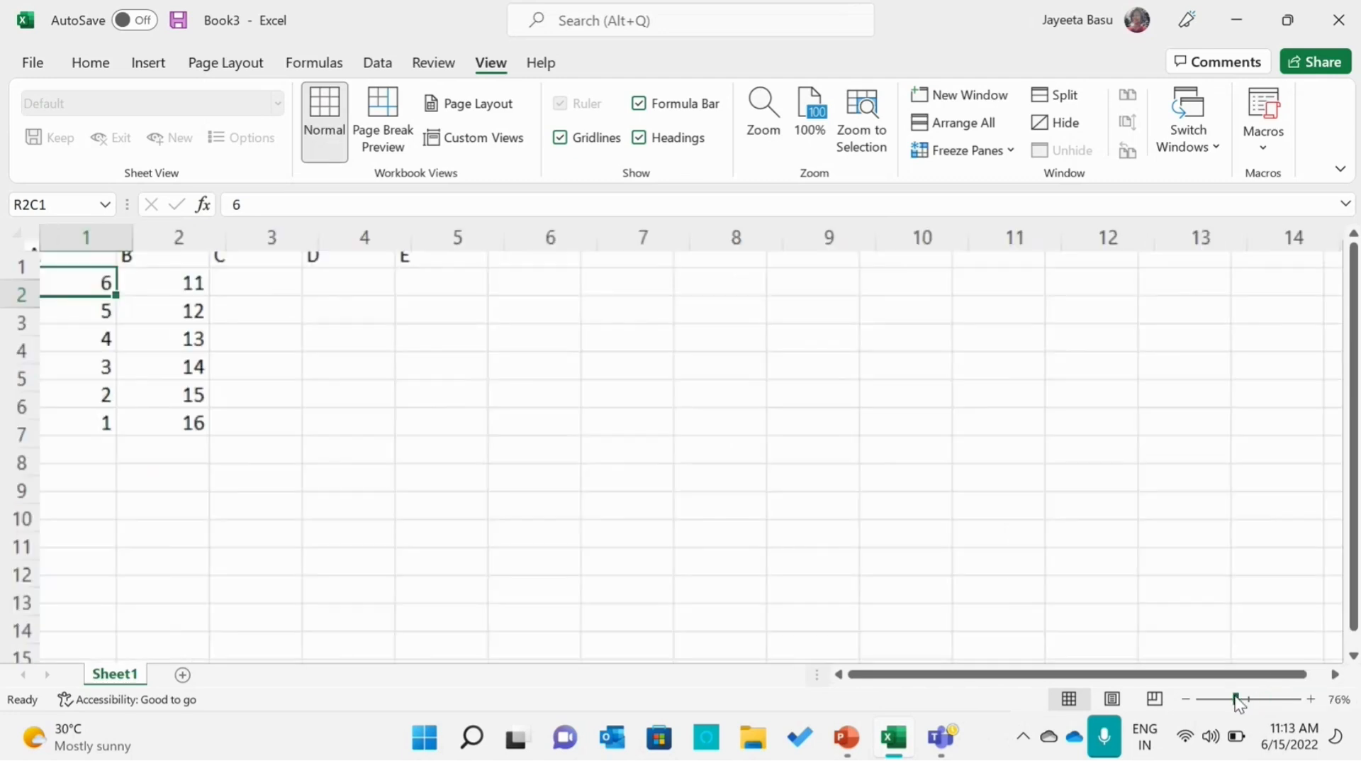
pyautogui.click(799, 124)
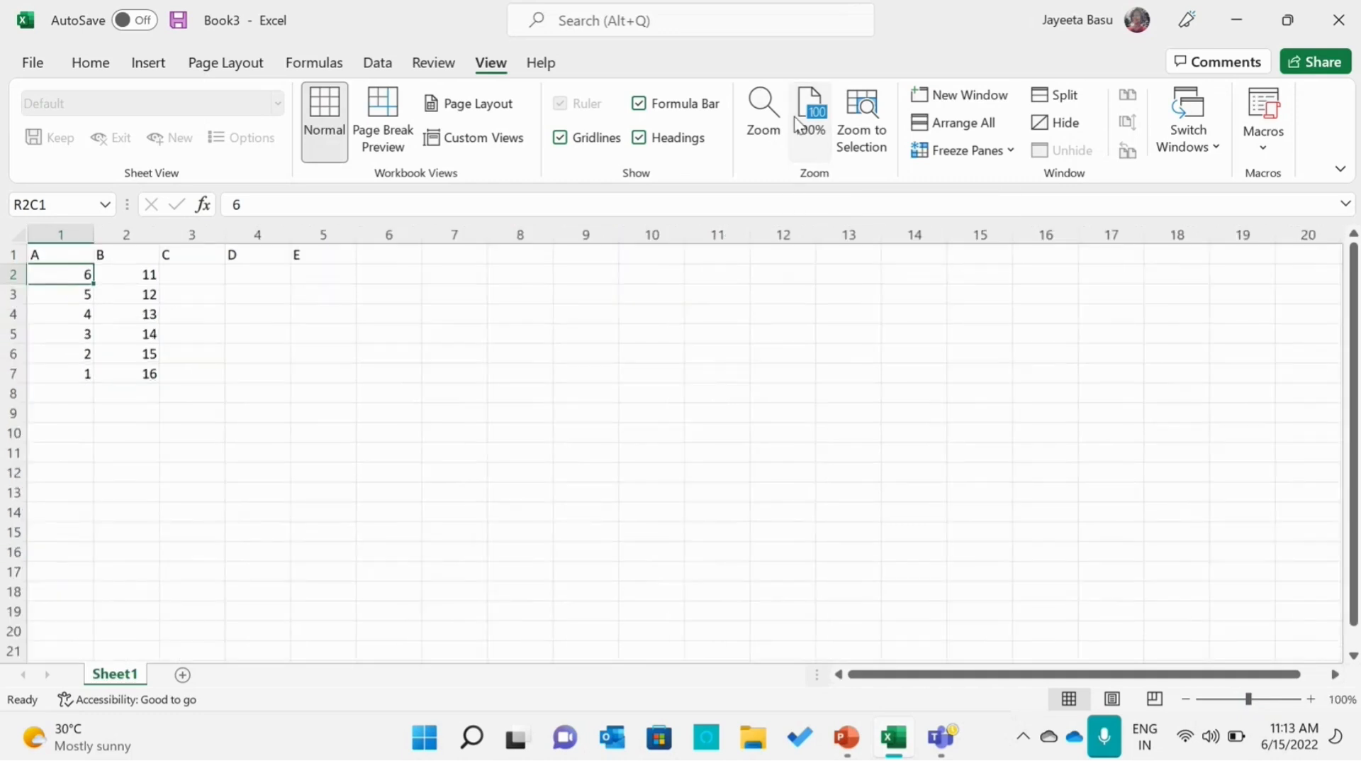
pyautogui.click(75, 297)
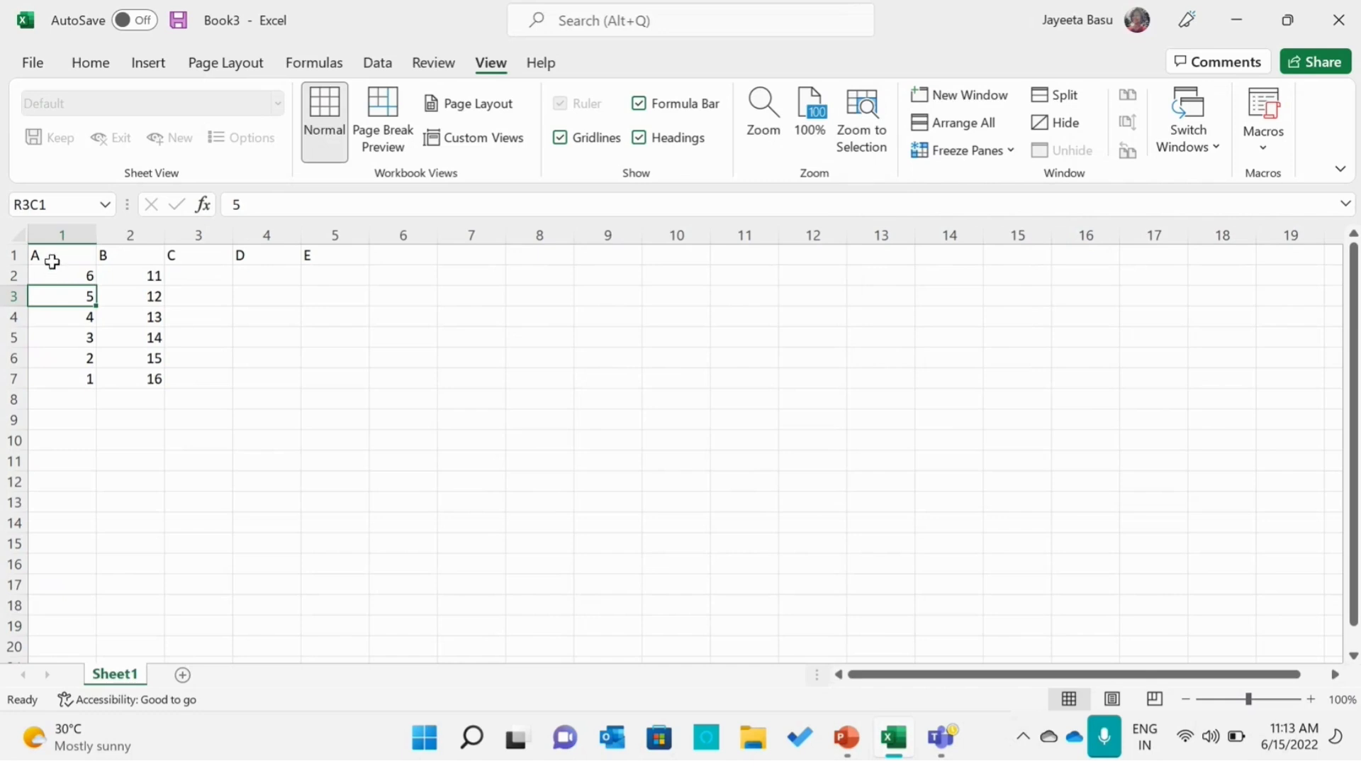
# Zoom to selection on A1:B7, set the zoom to 50%, then select the D and E header cells.
pyautogui.moveTo(54, 257); pyautogui.dragTo(168, 377)
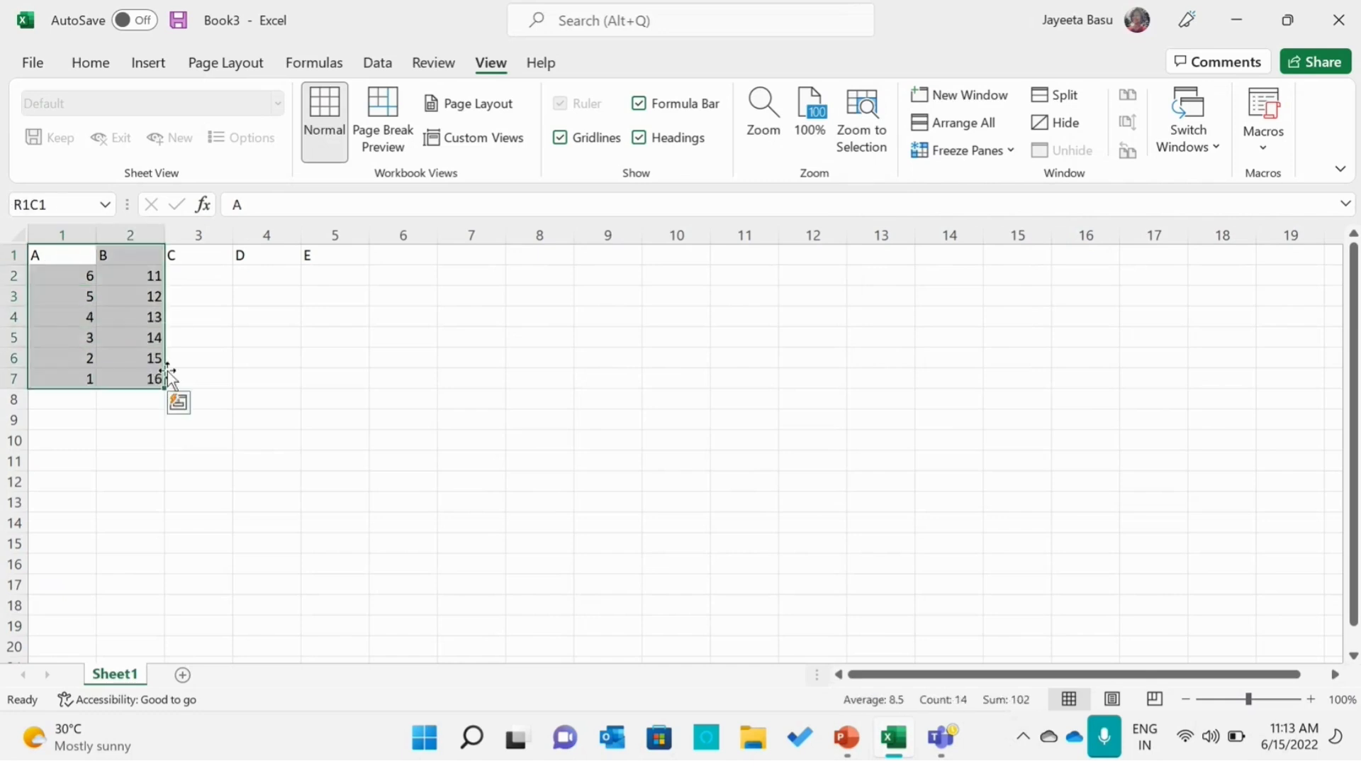
pyautogui.click(877, 131)
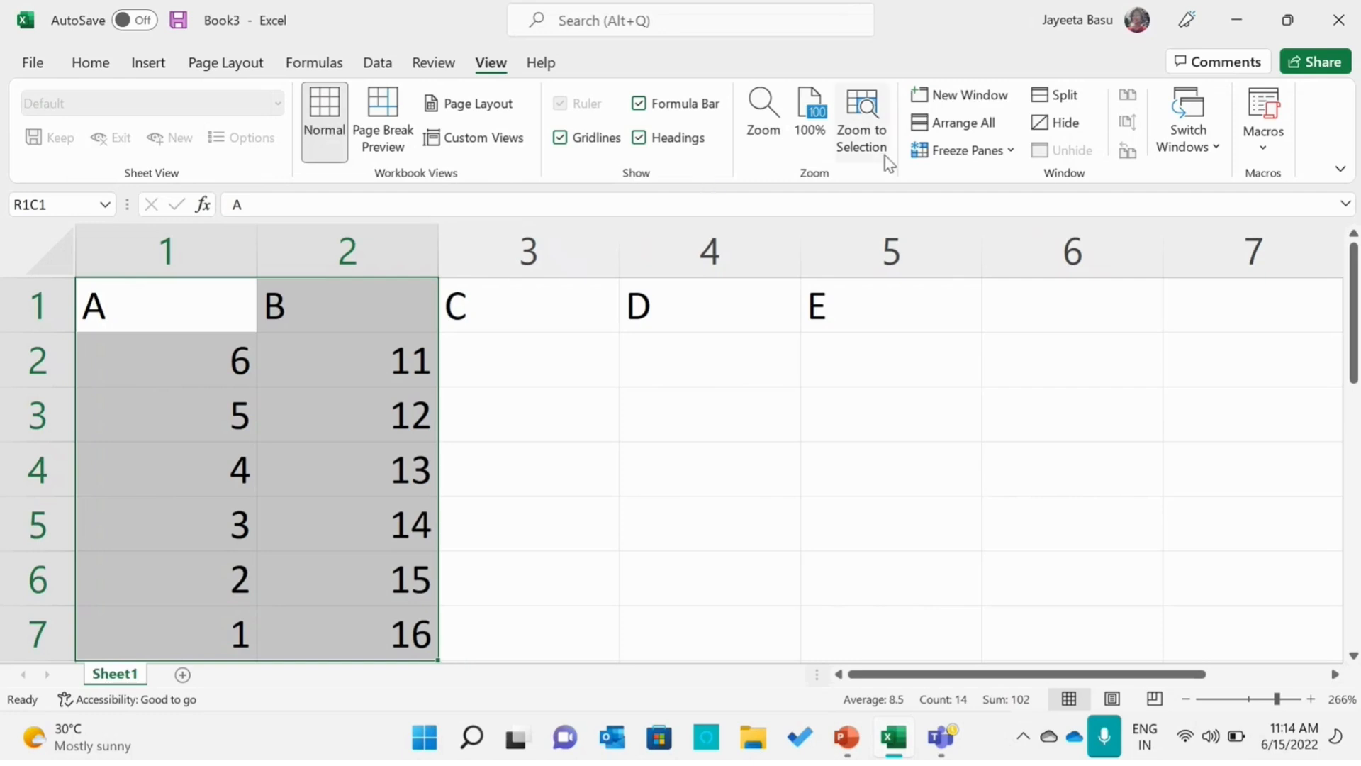
pyautogui.click(1221, 701)
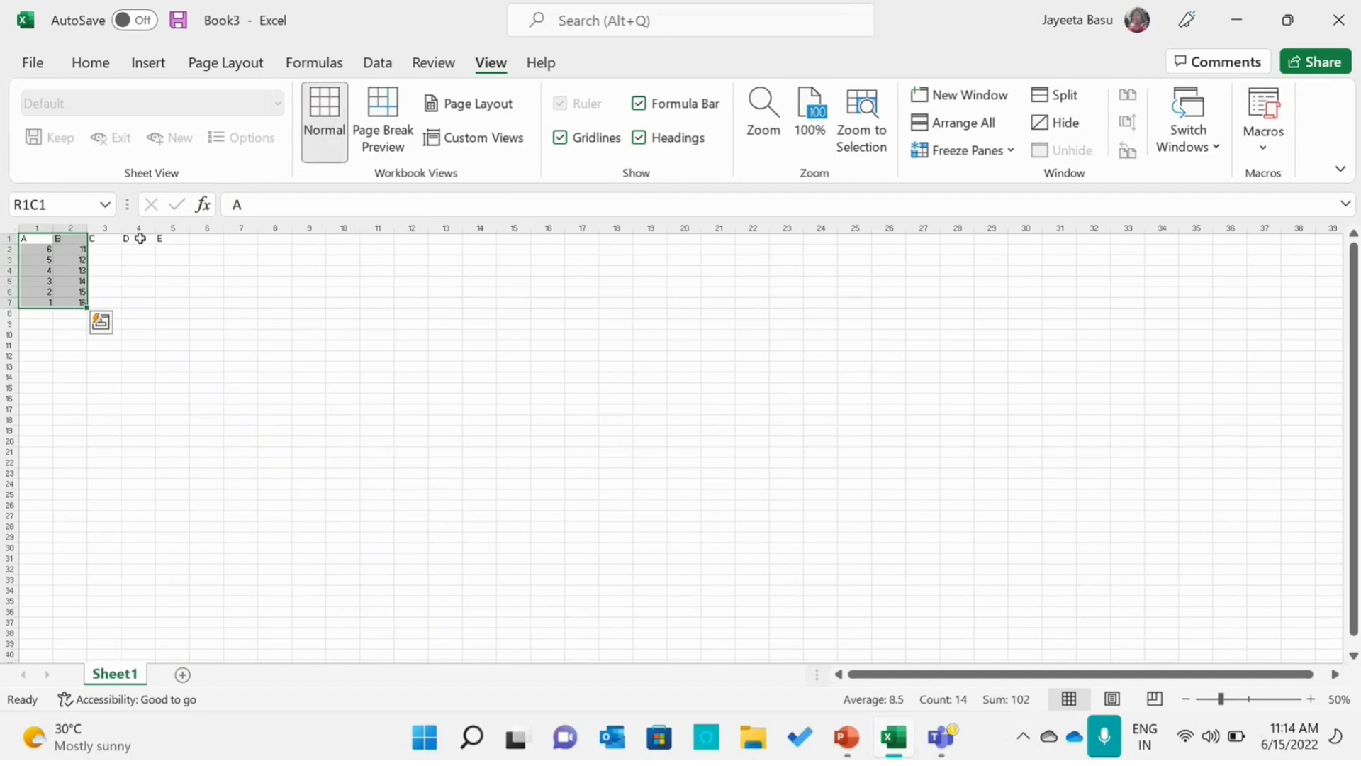
pyautogui.click(140, 239)
pyautogui.moveTo(140, 239); pyautogui.dragTo(172, 240)
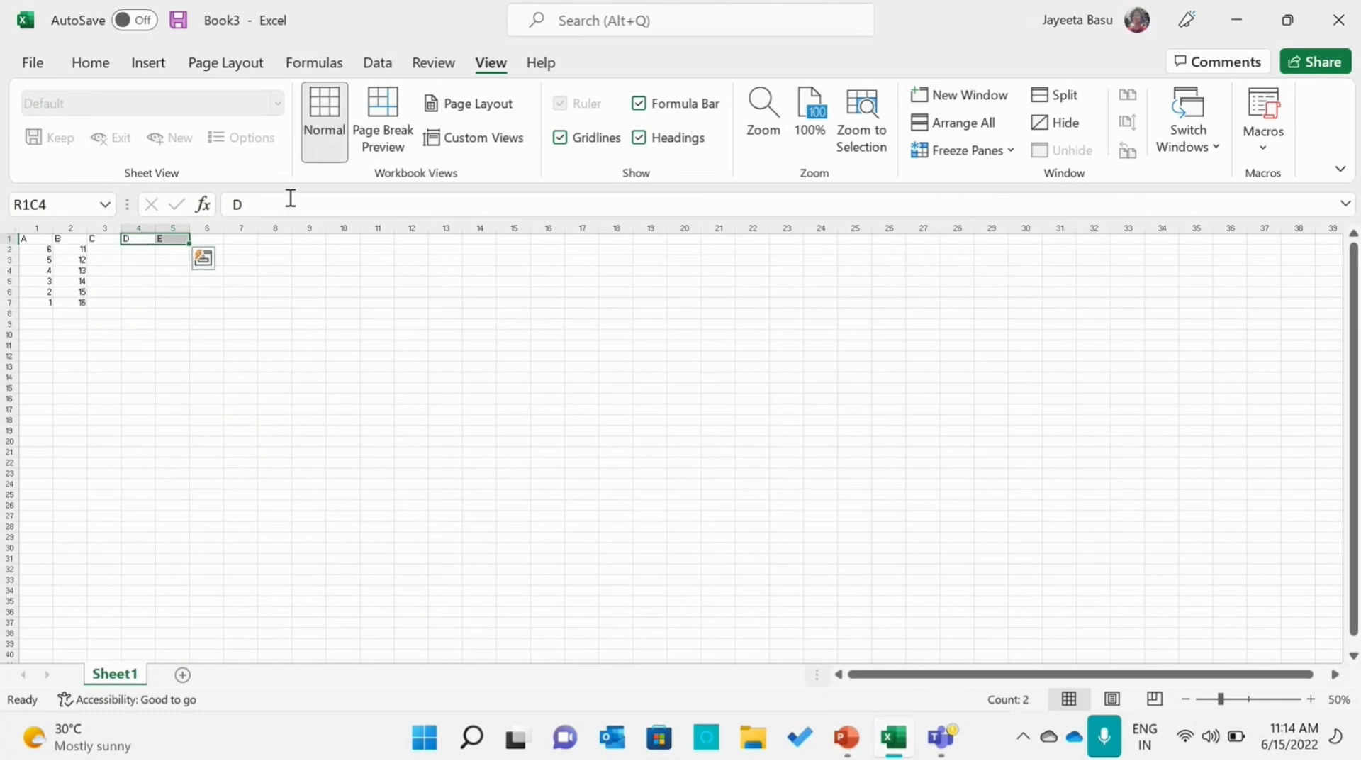
# Zoom to selection on the D and E cells, click D2 and D1, then slide the zoom to 90%.
pyautogui.click(873, 133)
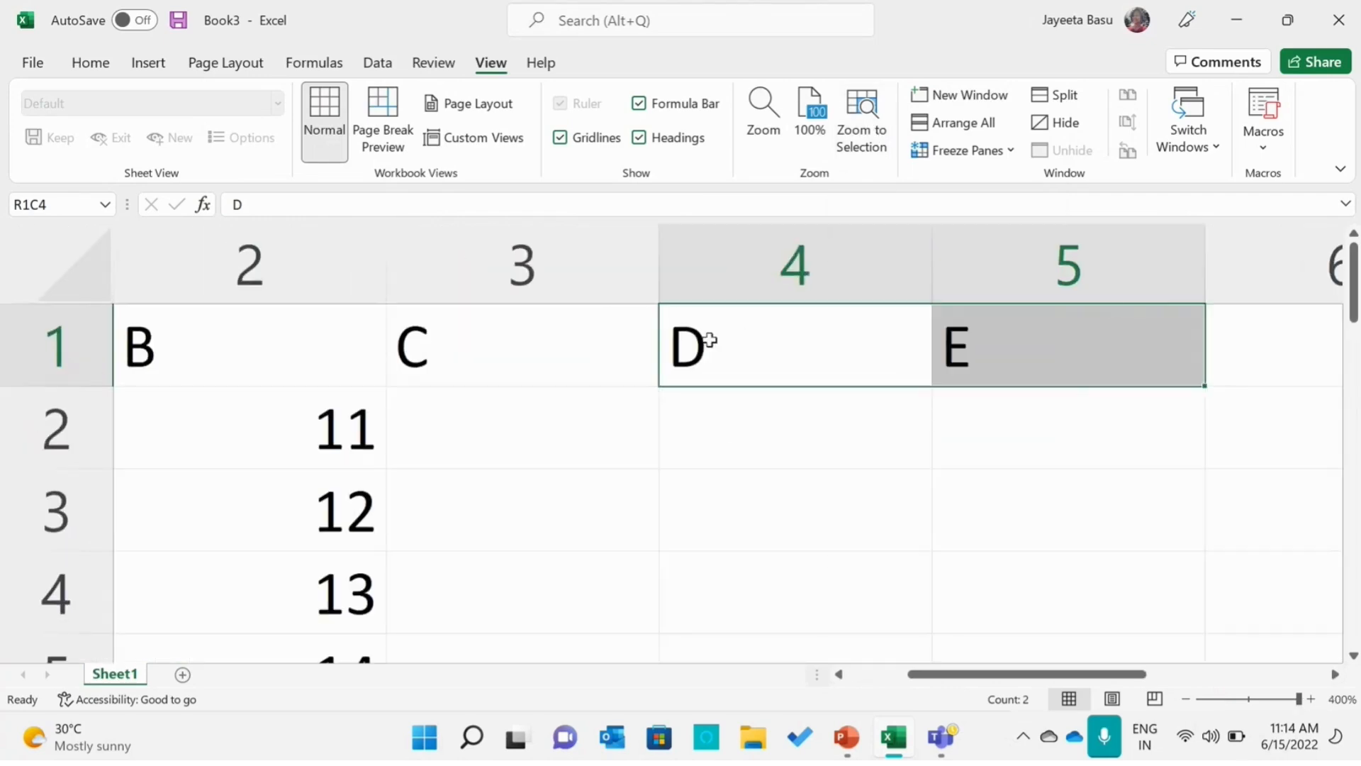
pyautogui.click(730, 452)
pyautogui.click(781, 380)
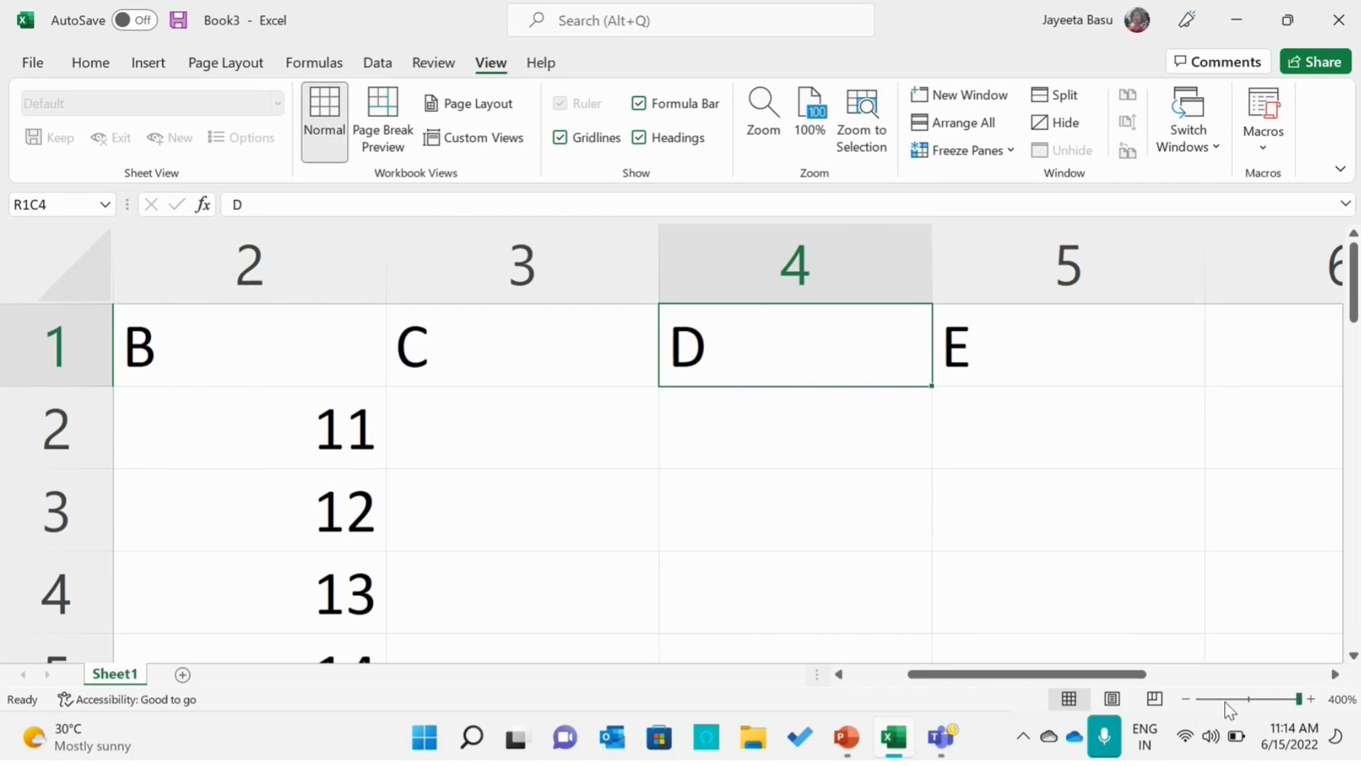
pyautogui.moveTo(1227, 700)
pyautogui.mouseDown()
pyautogui.moveTo(1207, 701)
pyautogui.moveTo(1245, 703)
pyautogui.mouseUp()
# Zoom to the empty R4C4:R12C9 block, undo back to 90%, then show PowerPoint slide 'Zoom' full screen.
pyautogui.moveTo(259, 304); pyautogui.dragTo(565, 462)
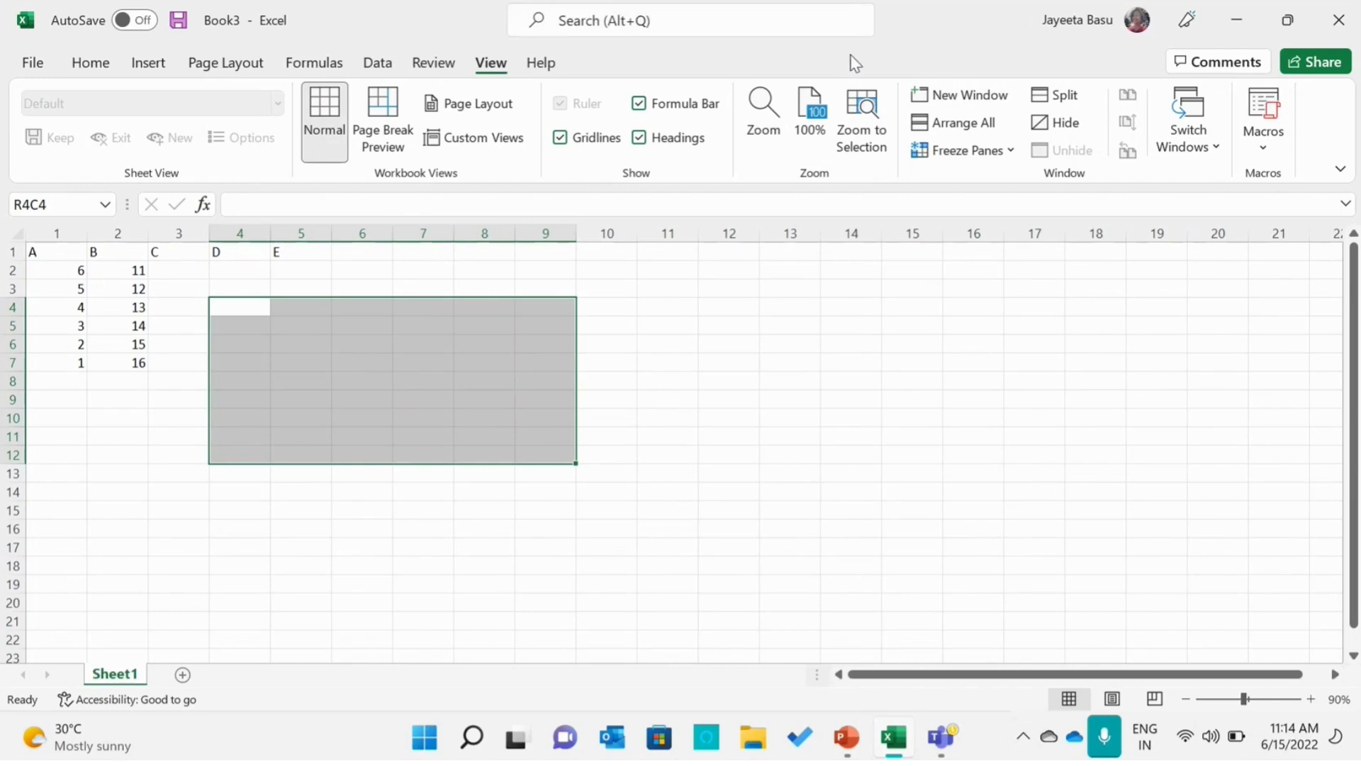
pyautogui.click(858, 131)
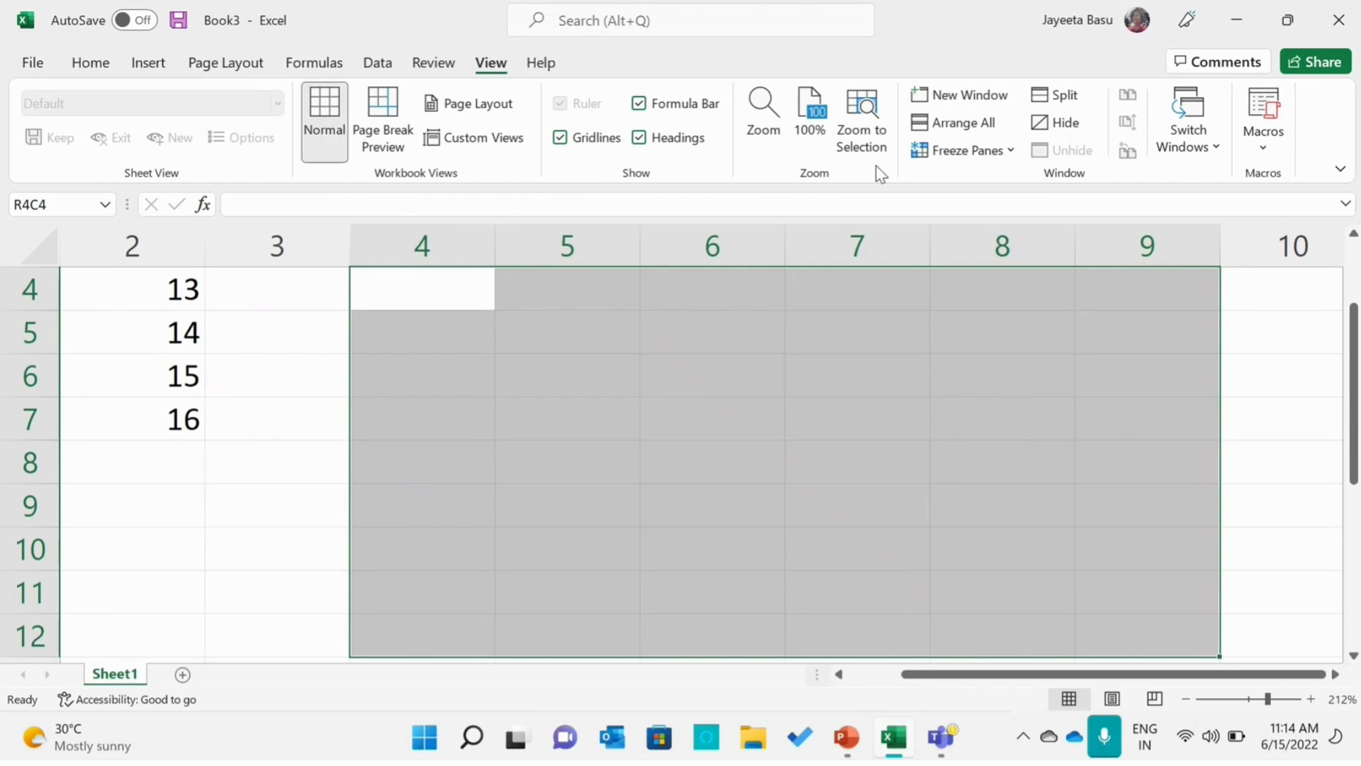
pyautogui.hotkey('ctrl', 'z')
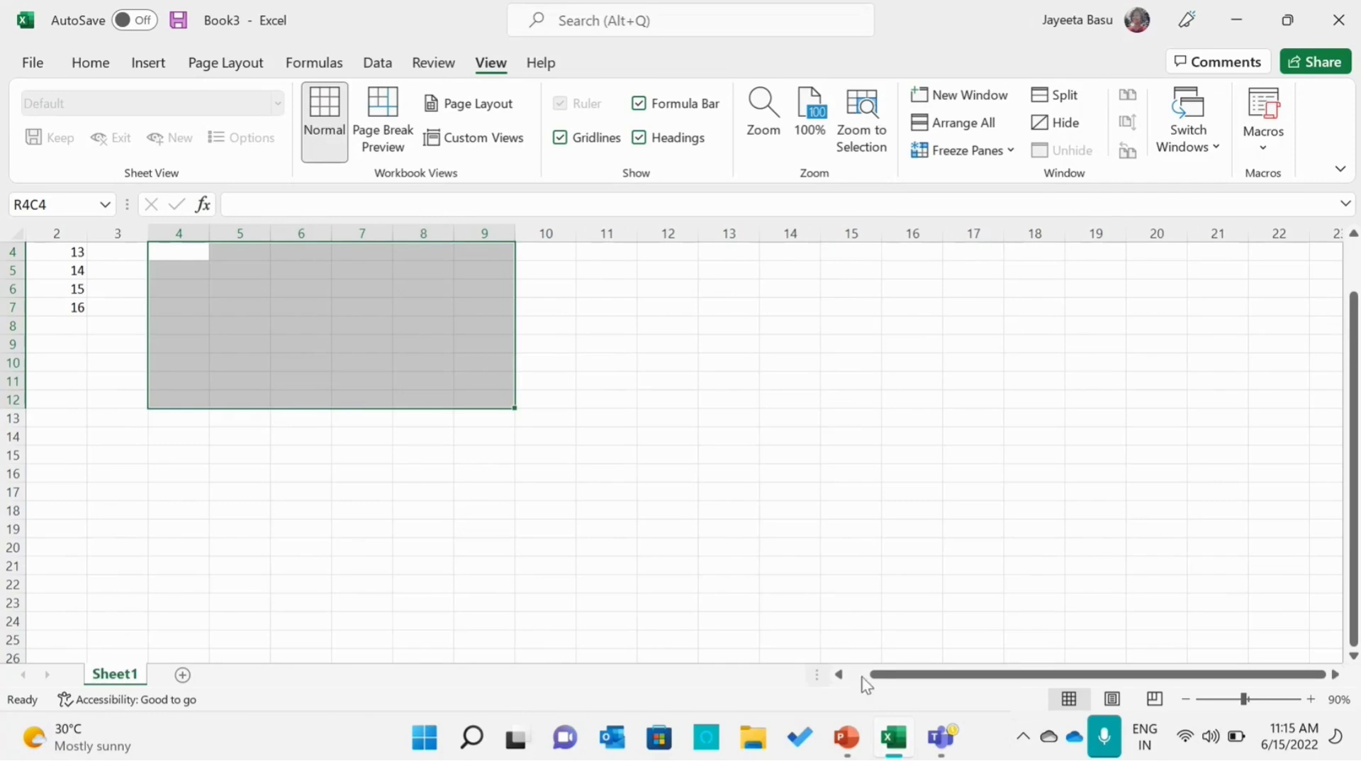
pyautogui.click(843, 736)
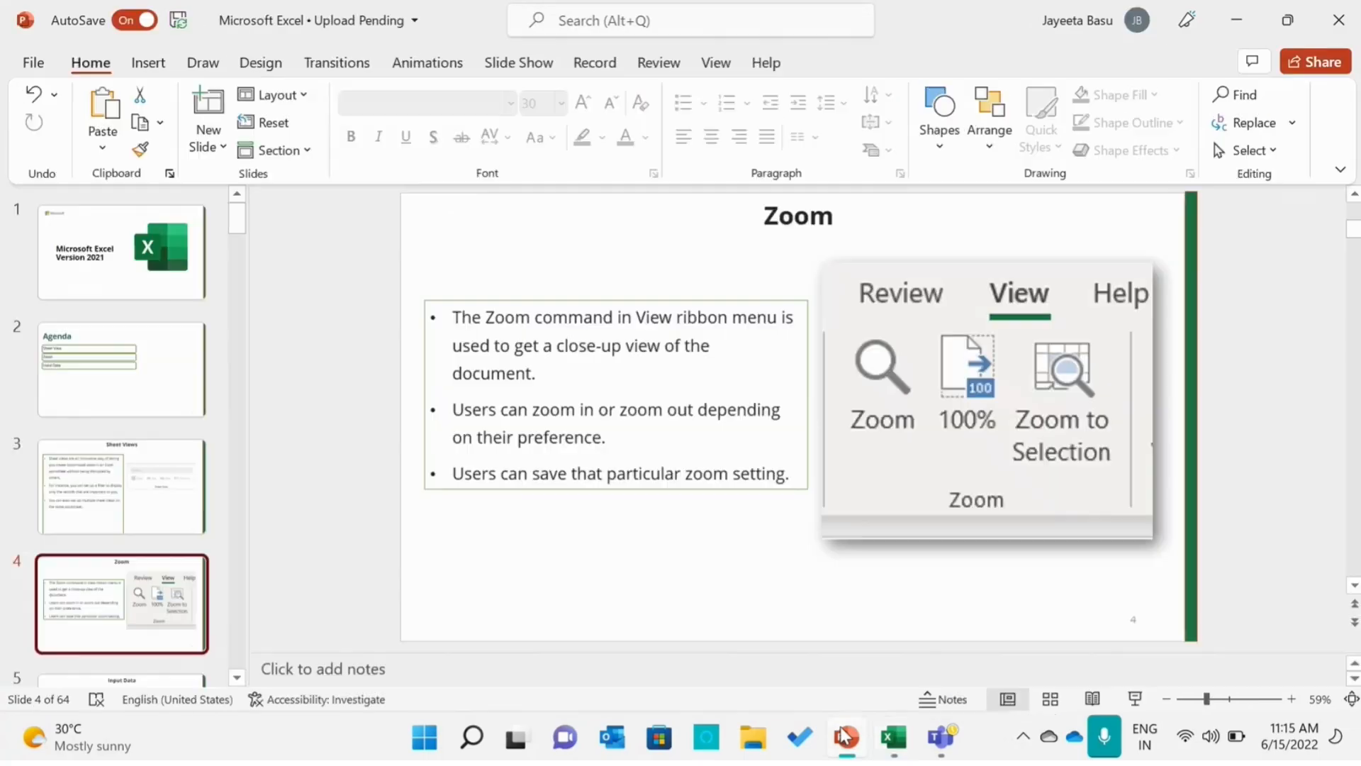
pyautogui.click(1137, 698)
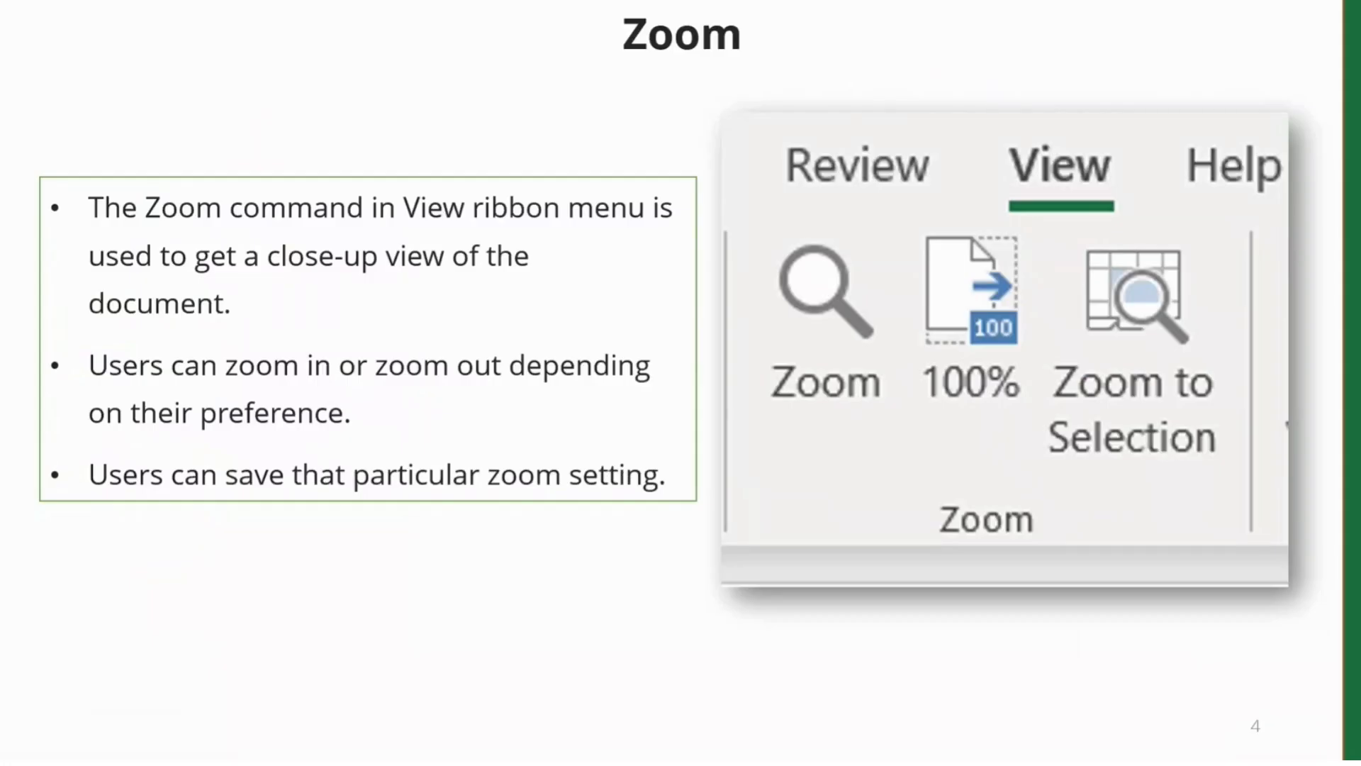
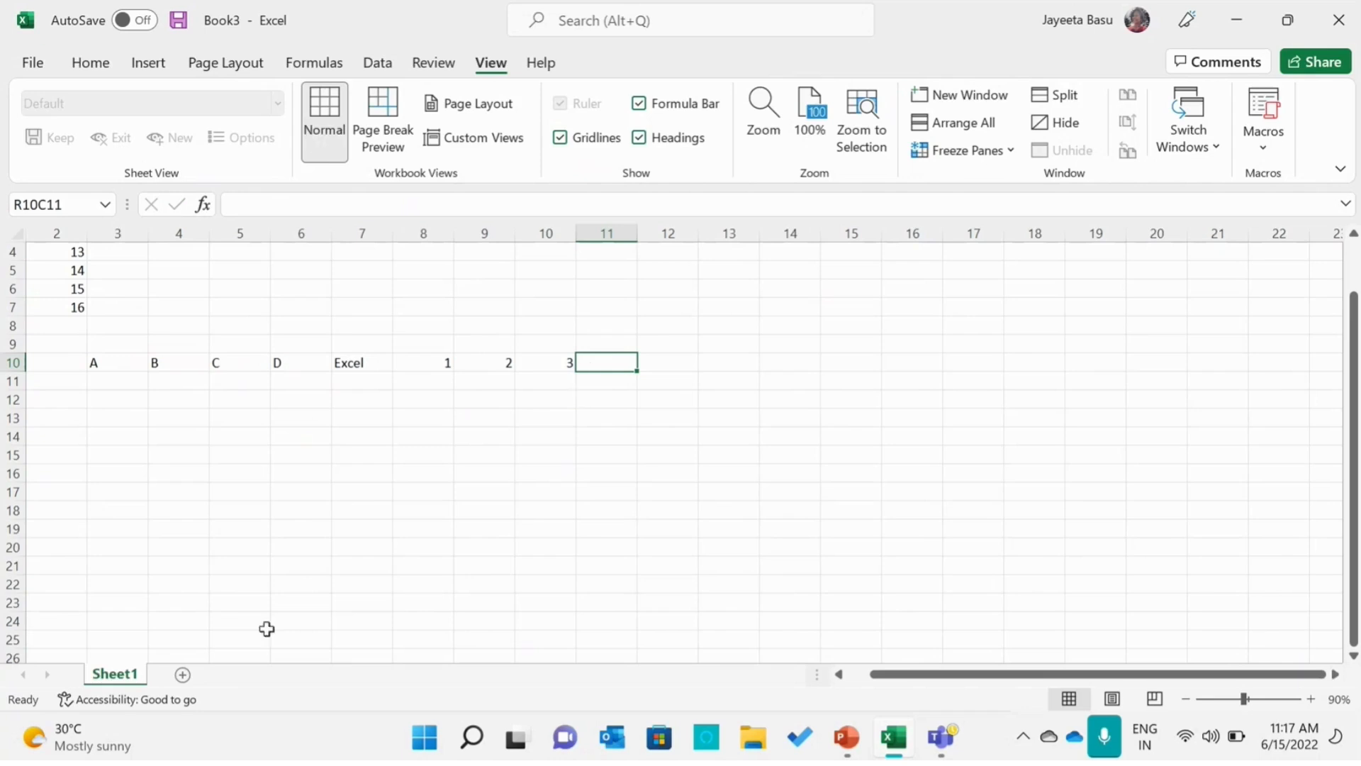
# Select the empty cell R16C4 and put the cursor in the formula bar for new text.
pyautogui.click(184, 469)
pyautogui.click(232, 199)
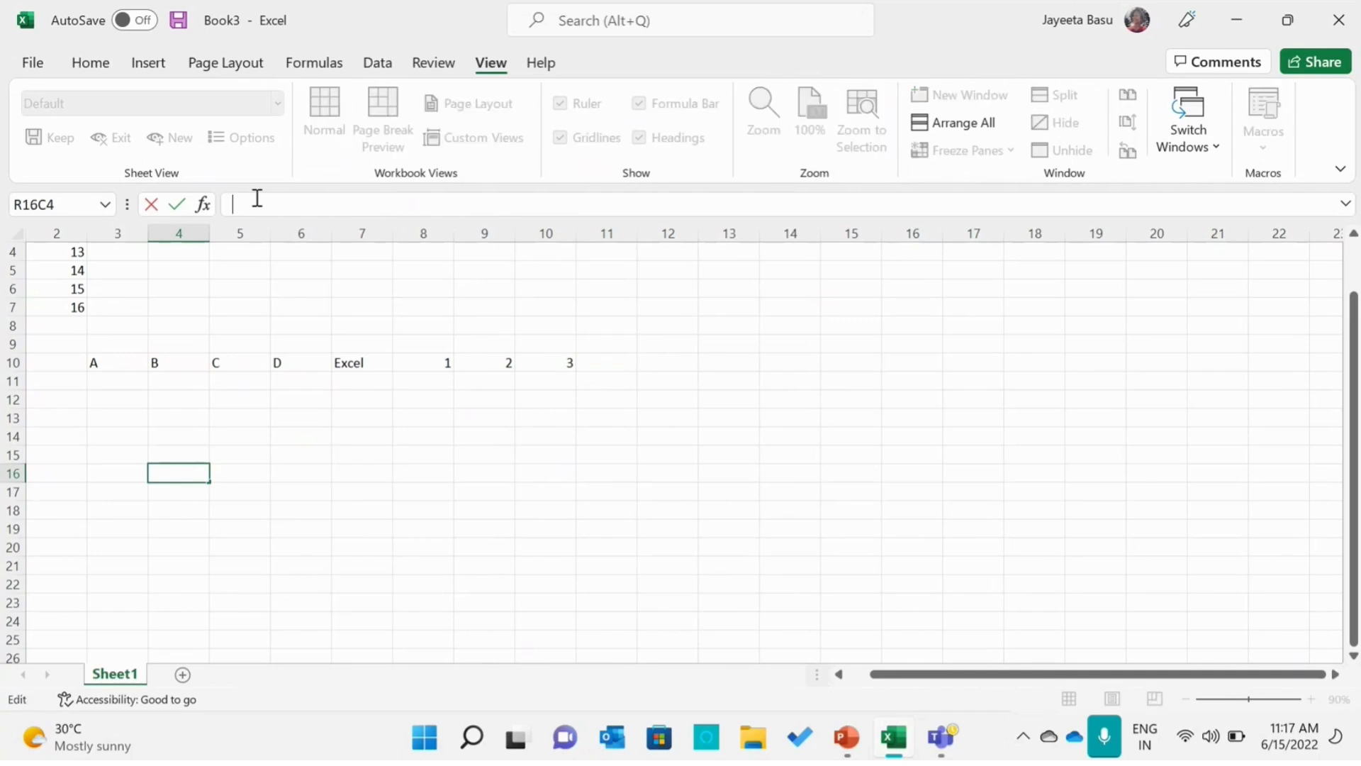
# Enter 'Excel Session' in R16C4 and commit it by moving to cell R18C7.
pyautogui.write('Excel Session')
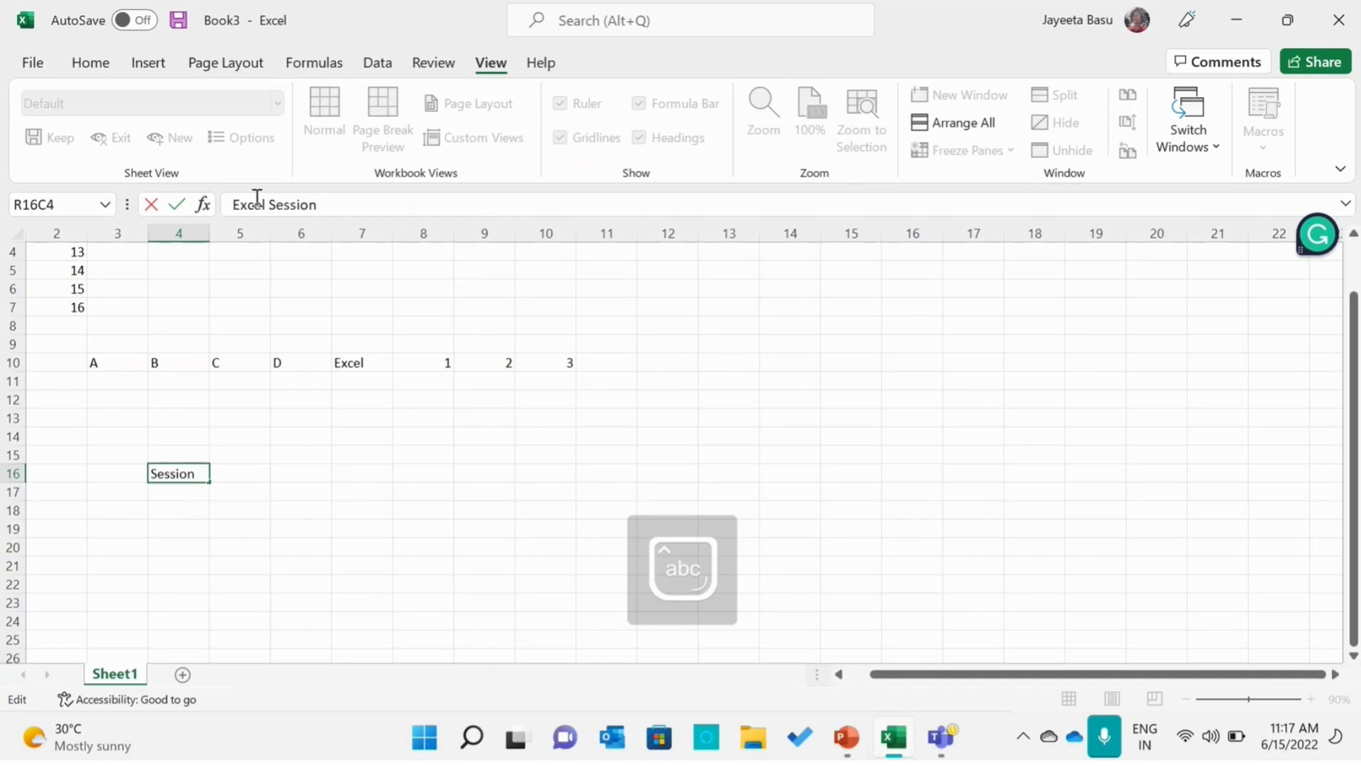
pyautogui.click(80, 65)
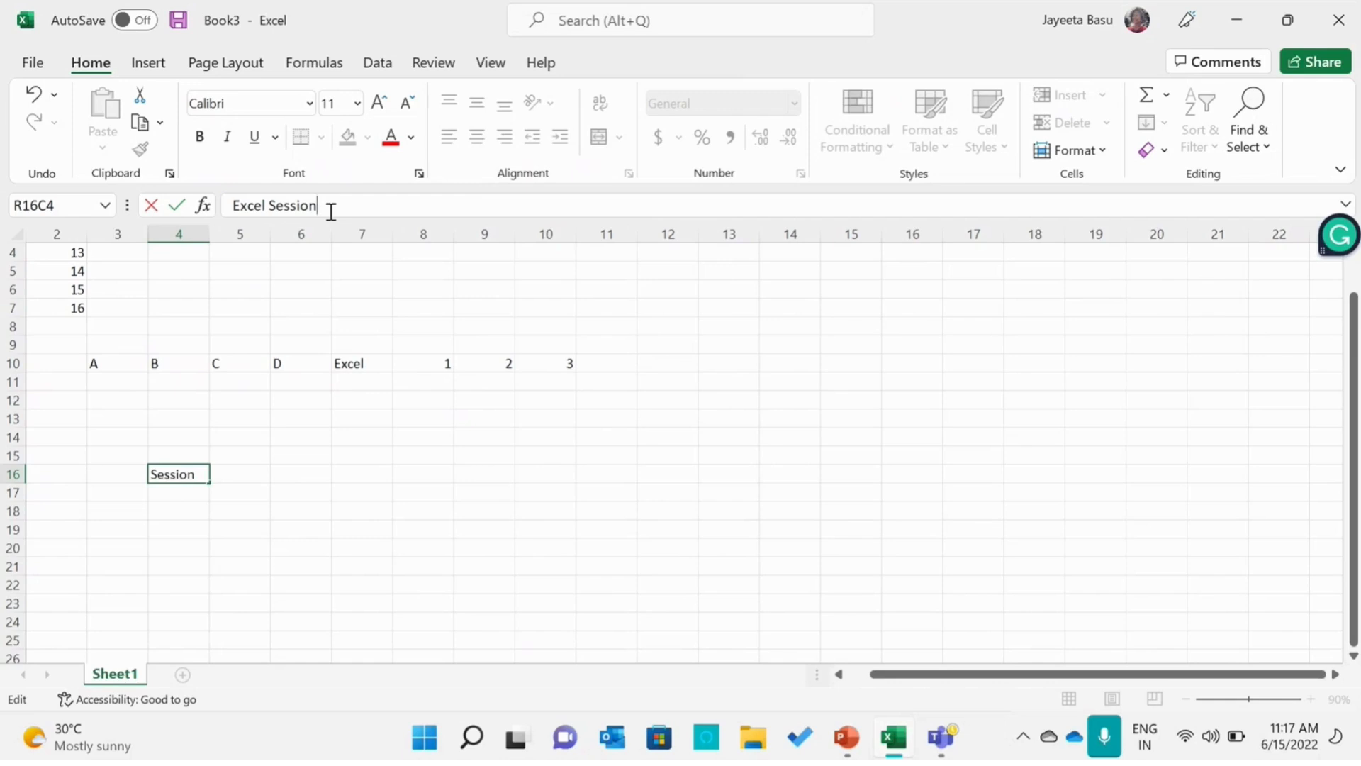
pyautogui.click(358, 509)
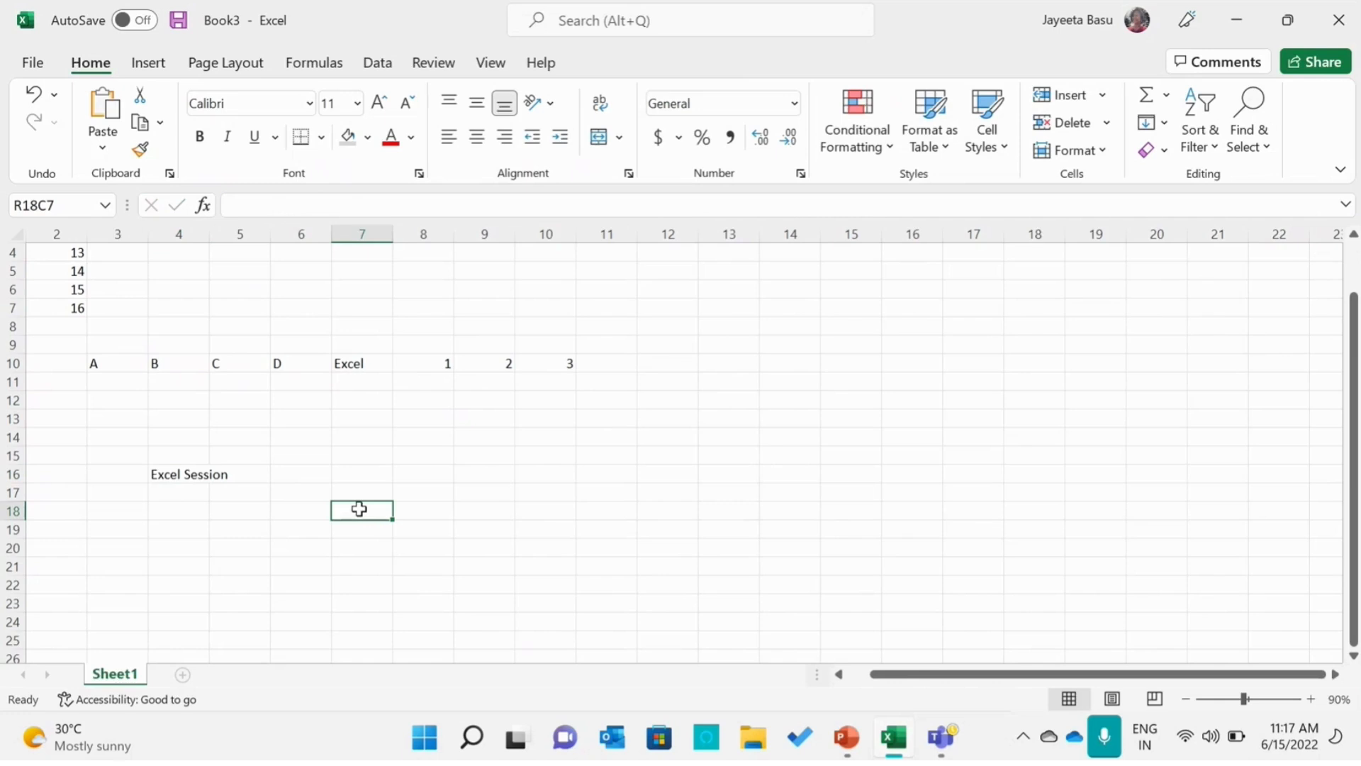
pyautogui.click(266, 204)
pyautogui.press('capslock')
pyautogui.write('T')
pyautogui.press('capslock')
pyautogui.write("oday's session is on")
pyautogui.press('capslock')
pyautogui.write('I')
pyautogui.press('capslock')
pyautogui.write('nput Data')
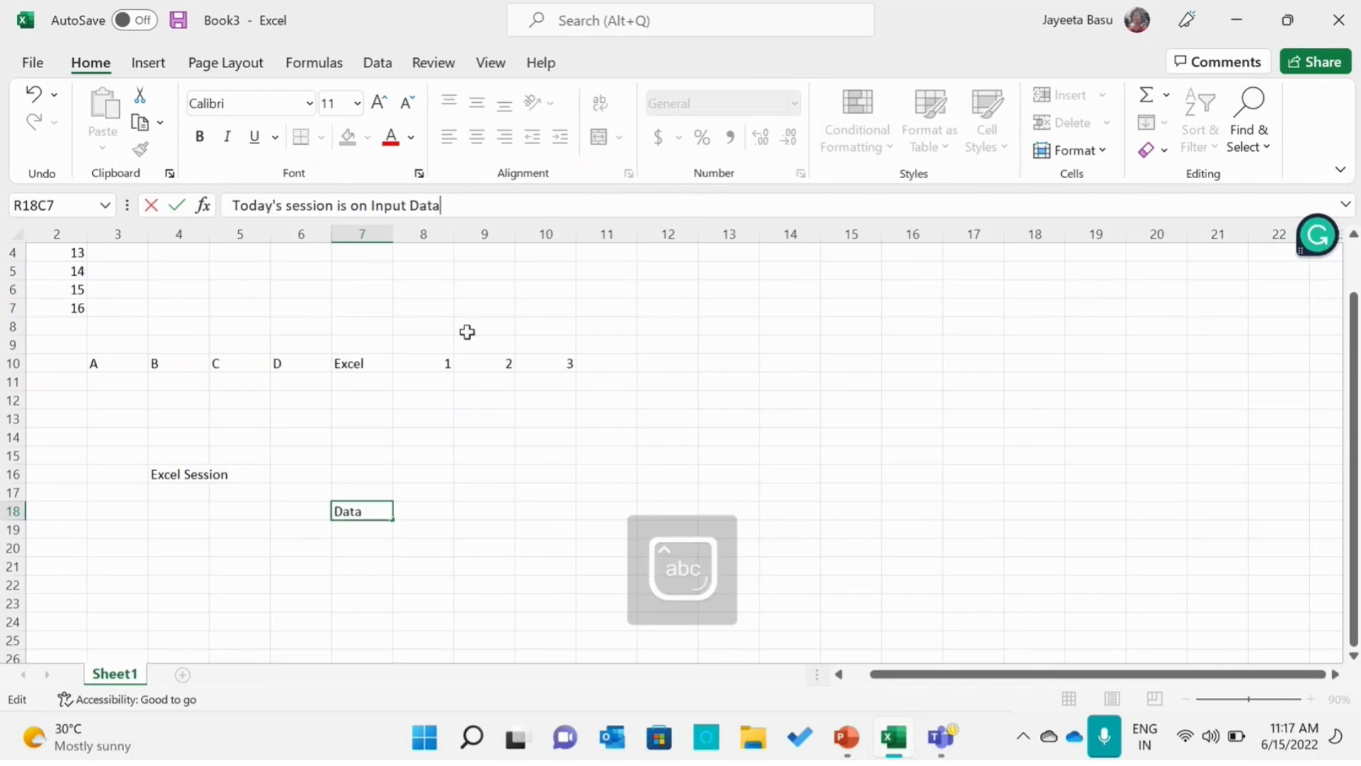
pyautogui.click(509, 416)
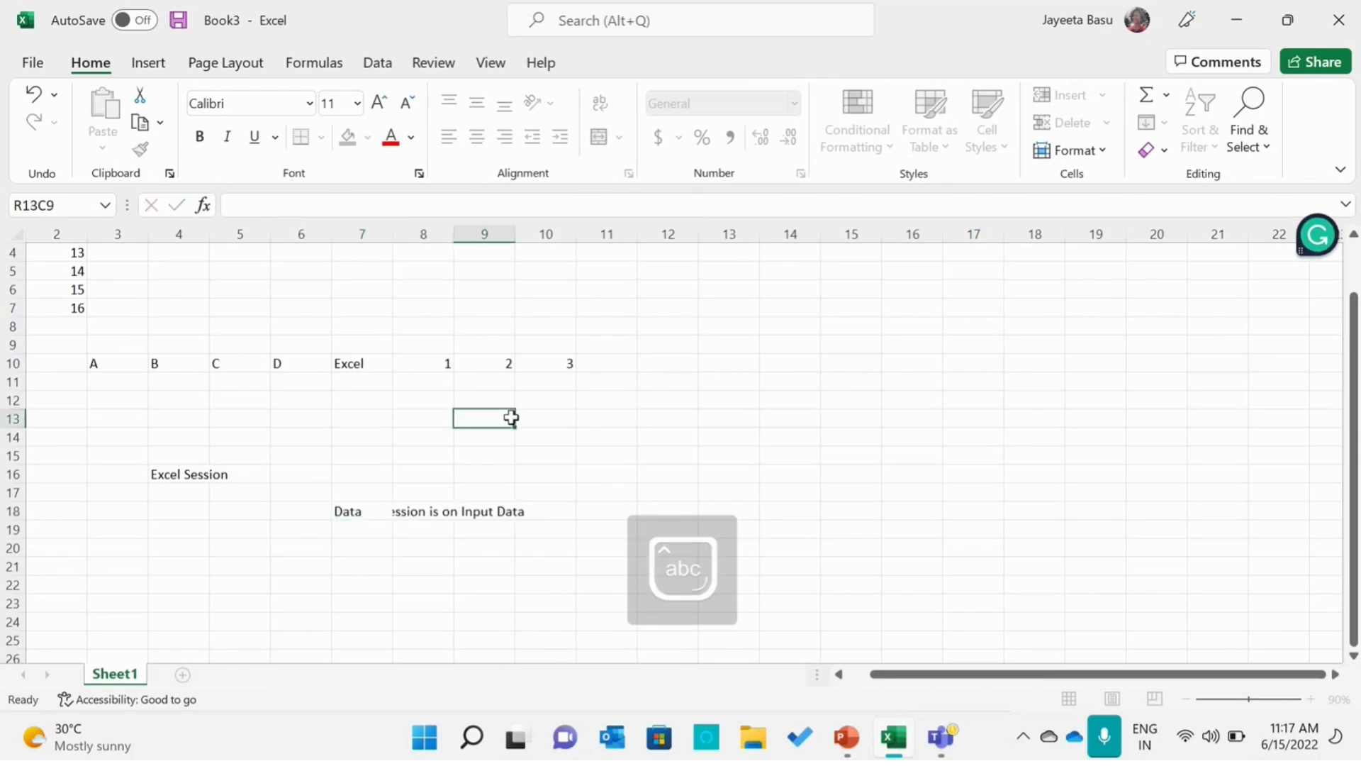
pyautogui.click(385, 512)
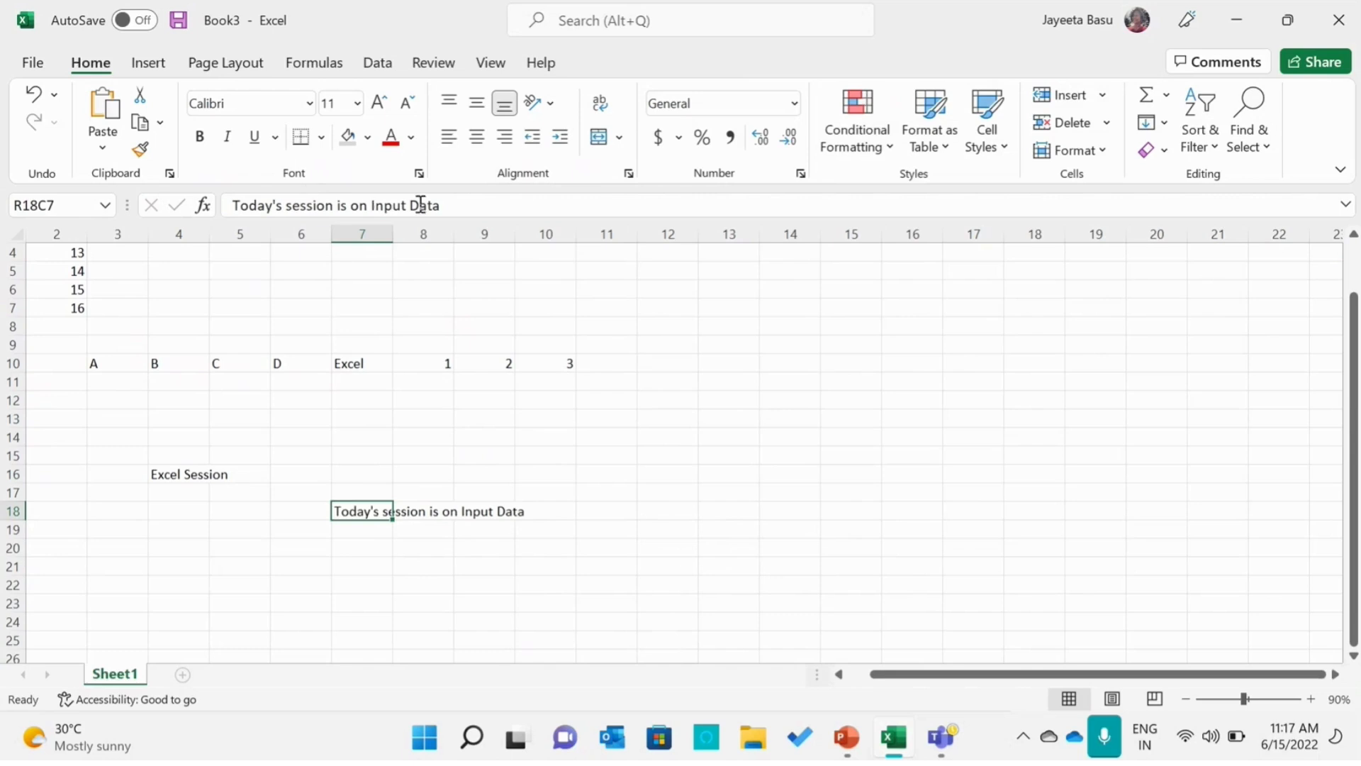
pyautogui.click(456, 204)
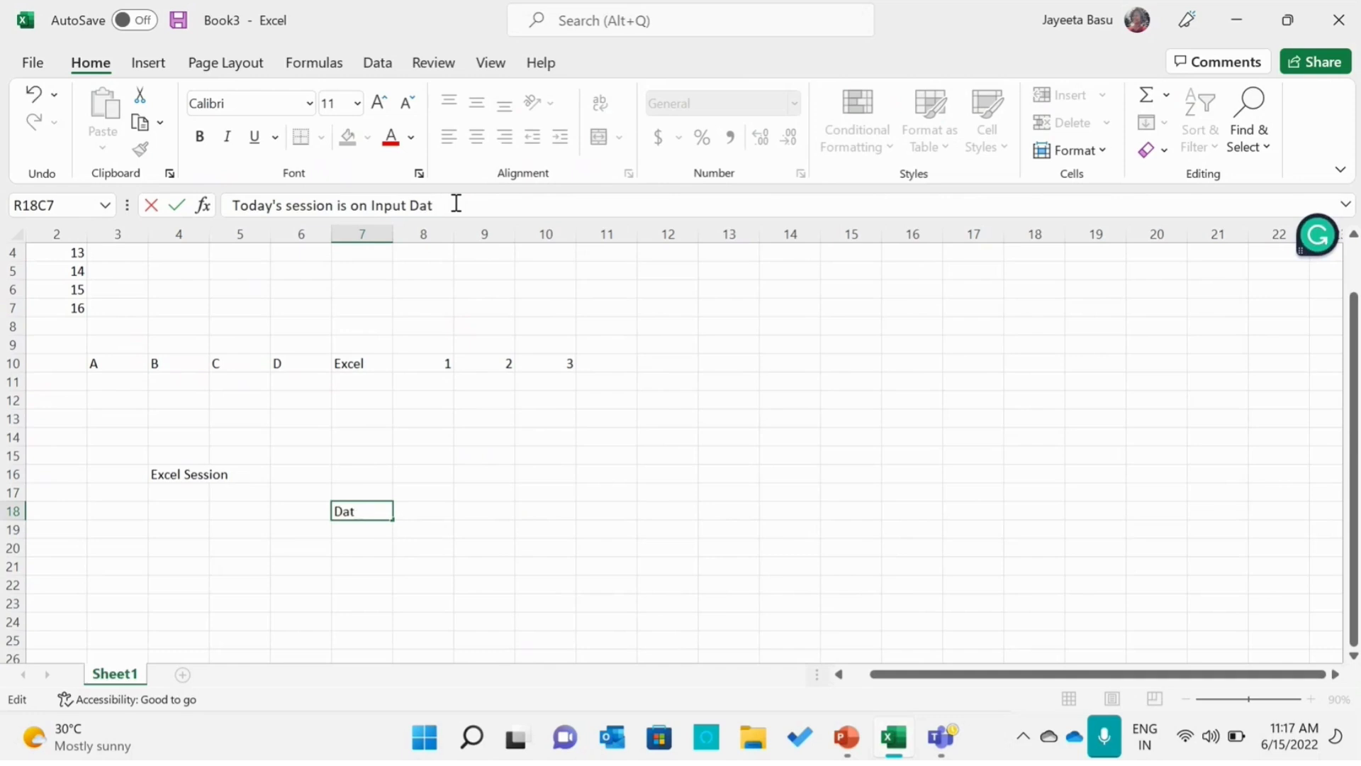
pyautogui.press('BackSpace')
pyautogui.press('BackSpace')
pyautogui.press('BackSpace')
pyautogui.press('BackSpace')
pyautogui.press('BackSpace')
pyautogui.press('BackSpace')
pyautogui.press('BackSpace')
pyautogui.press('BackSpace')
pyautogui.press('BackSpace')
pyautogui.press('BackSpace')
pyautogui.press('BackSpace')
pyautogui.press('BackSpace')
pyautogui.press('BackSpace')
pyautogui.press('BackSpace')
pyautogui.press('BackSpace')
pyautogui.press('BackSpace')
pyautogui.press('BackSpace')
pyautogui.press('BackSpace')
pyautogui.press('BackSpace')
pyautogui.press('BackSpace')
pyautogui.press('BackSpace')
pyautogui.press('BackSpace')
pyautogui.press('BackSpace')
pyautogui.press('BackSpace')
pyautogui.press('BackSpace')
pyautogui.press('BackSpace')
pyautogui.press('BackSpace')
pyautogui.press('BackSpace')
pyautogui.press('BackSpace')
pyautogui.press('BackSpace')
pyautogui.press('BackSpace')
pyautogui.press('BackSpace')
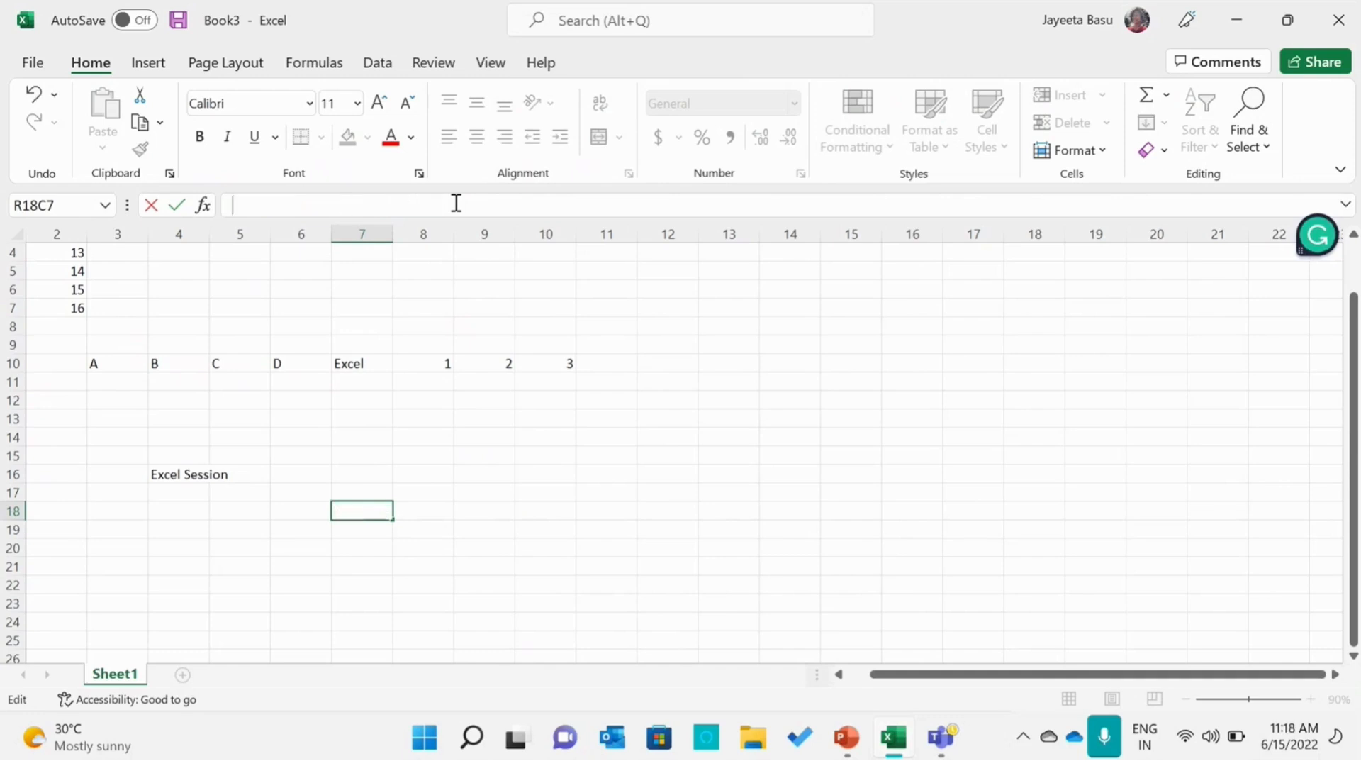
# Enter =2+2 in R18C7 to show 4, then start entering 45678910 for R19C7.
pyautogui.write('=2+2')
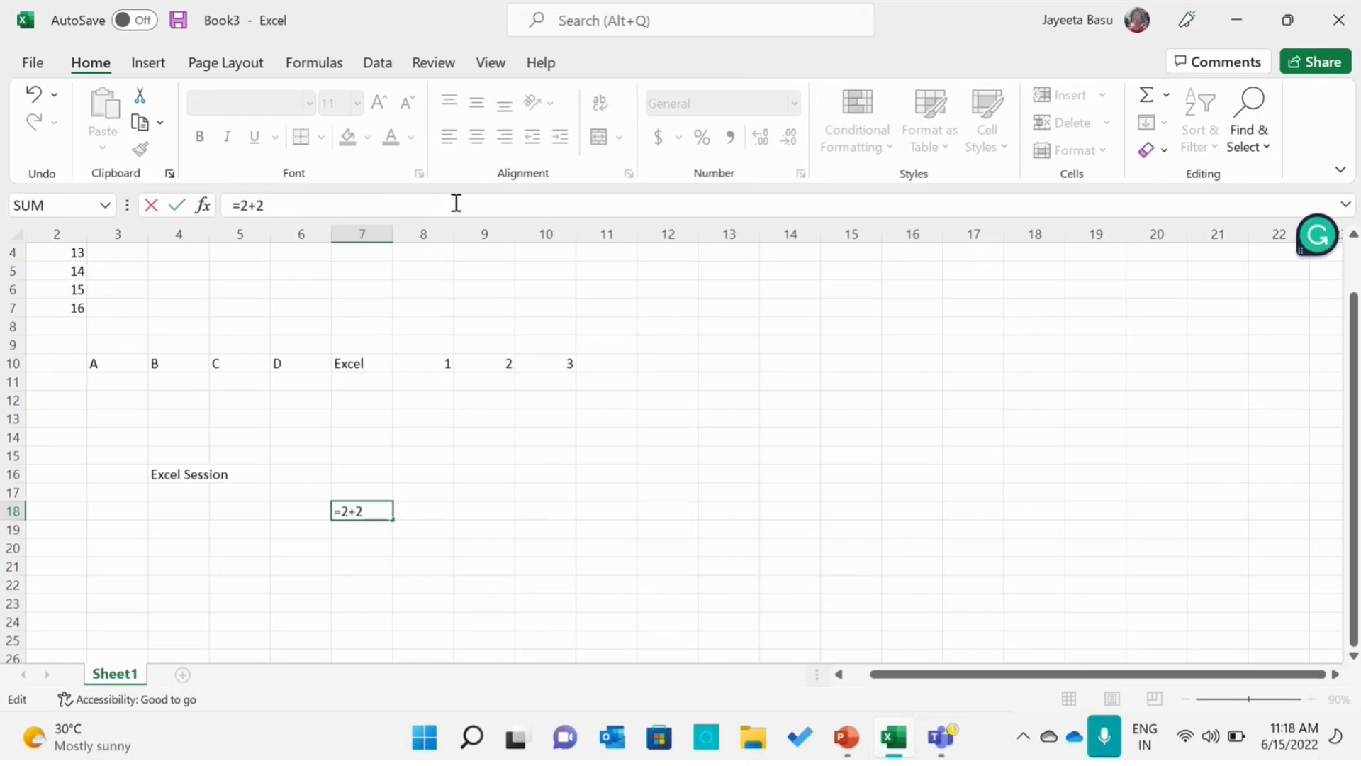
pyautogui.press('Return')
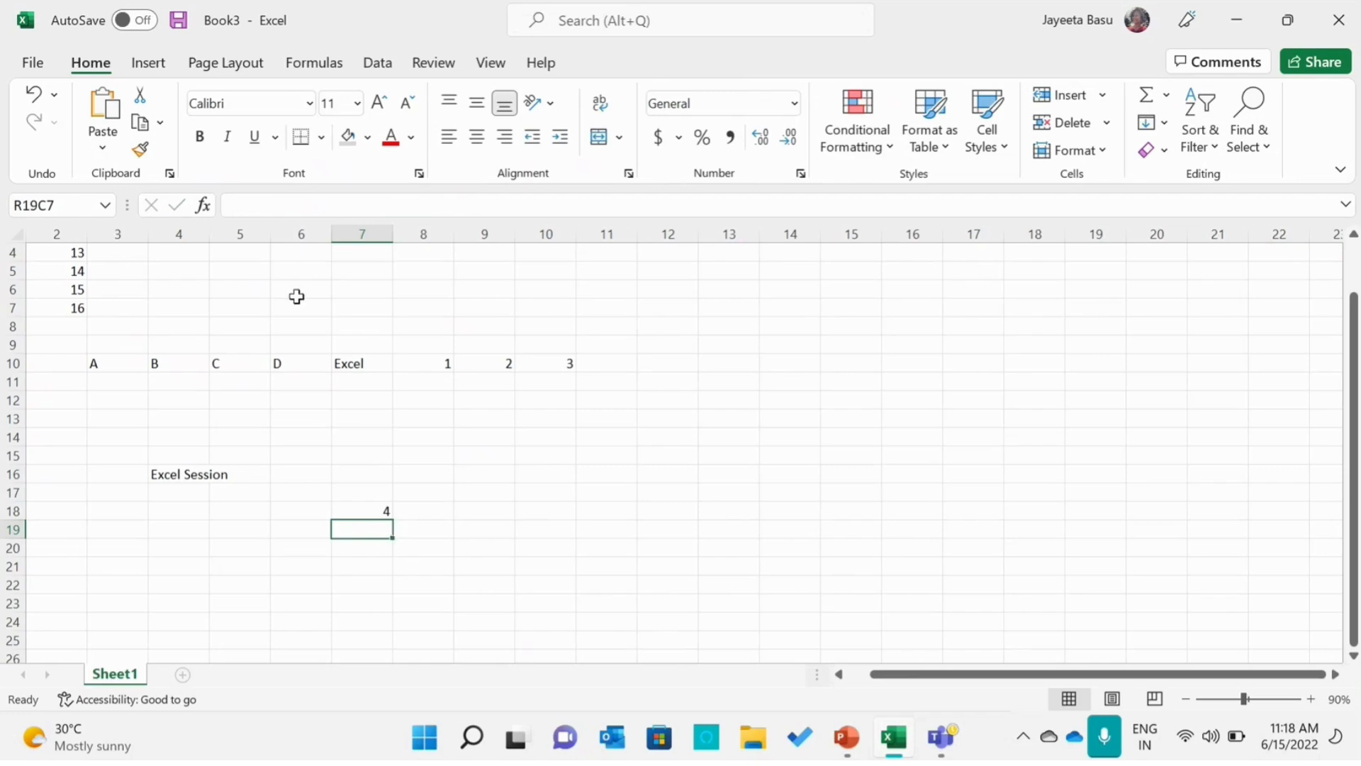
pyautogui.click(286, 202)
pyautogui.write('45')
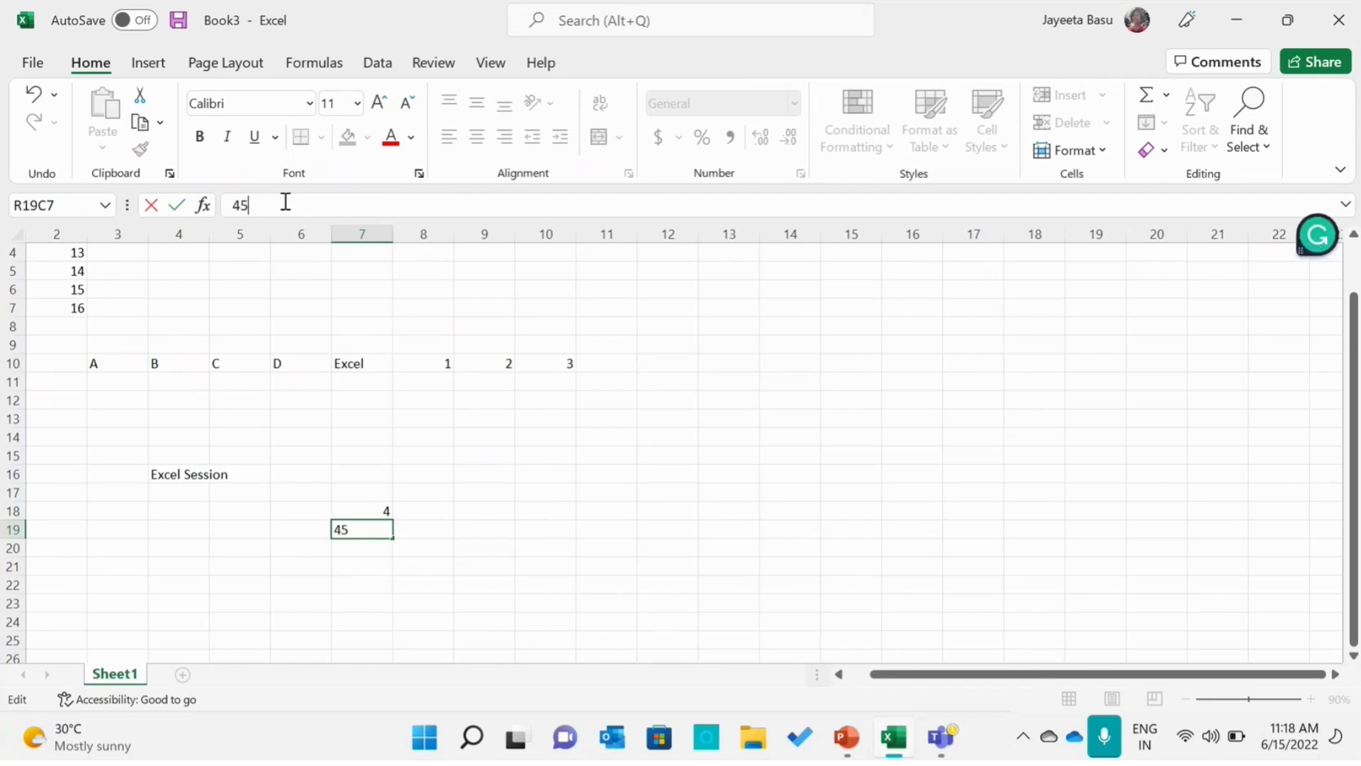
pyautogui.write('678910')
# Commit 45678910, enter 4, 5, 6, 7 down column 11 from R13C11, and fill 7 down to row 22.
pyautogui.click(610, 424)
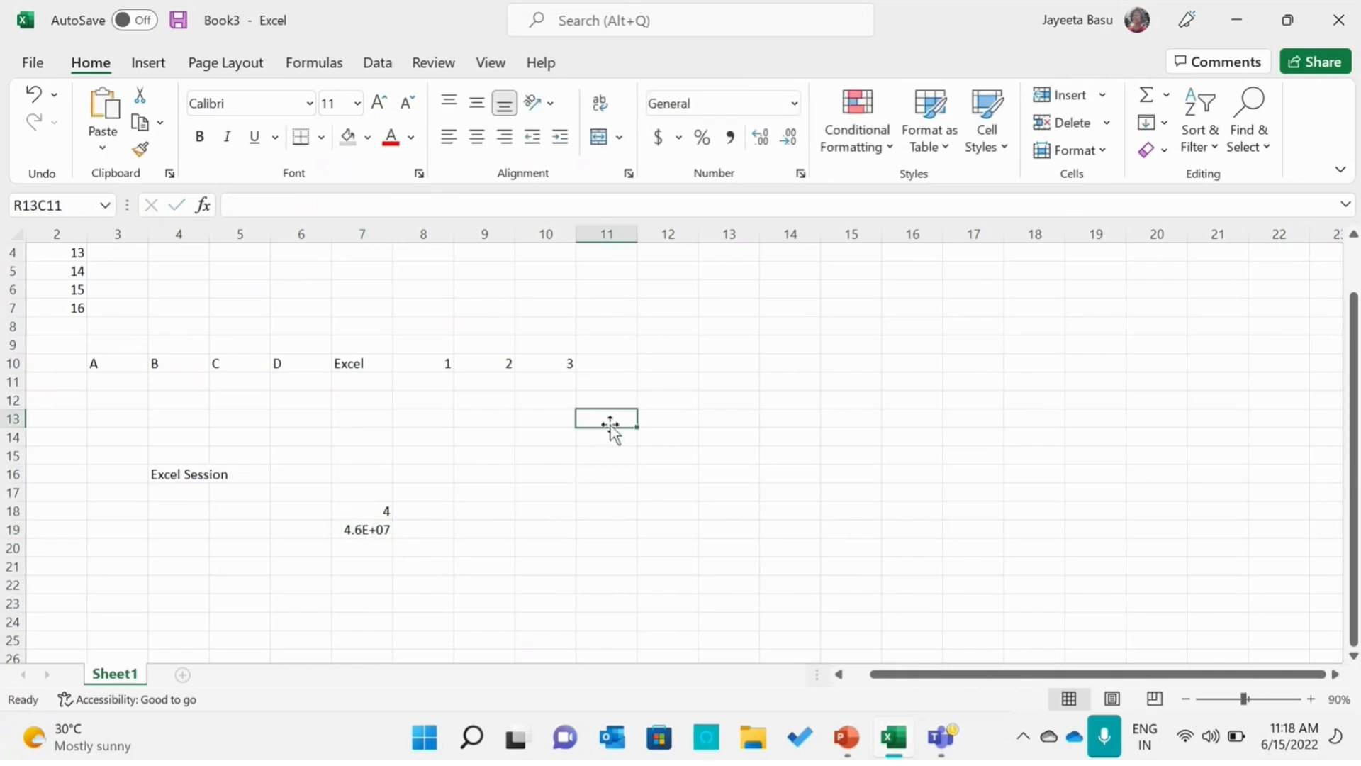
pyautogui.write('4')
pyautogui.press('Return')
pyautogui.write('5')
pyautogui.press('Return')
pyautogui.write('6')
pyautogui.press('Return')
pyautogui.write('7')
pyautogui.press('Return')
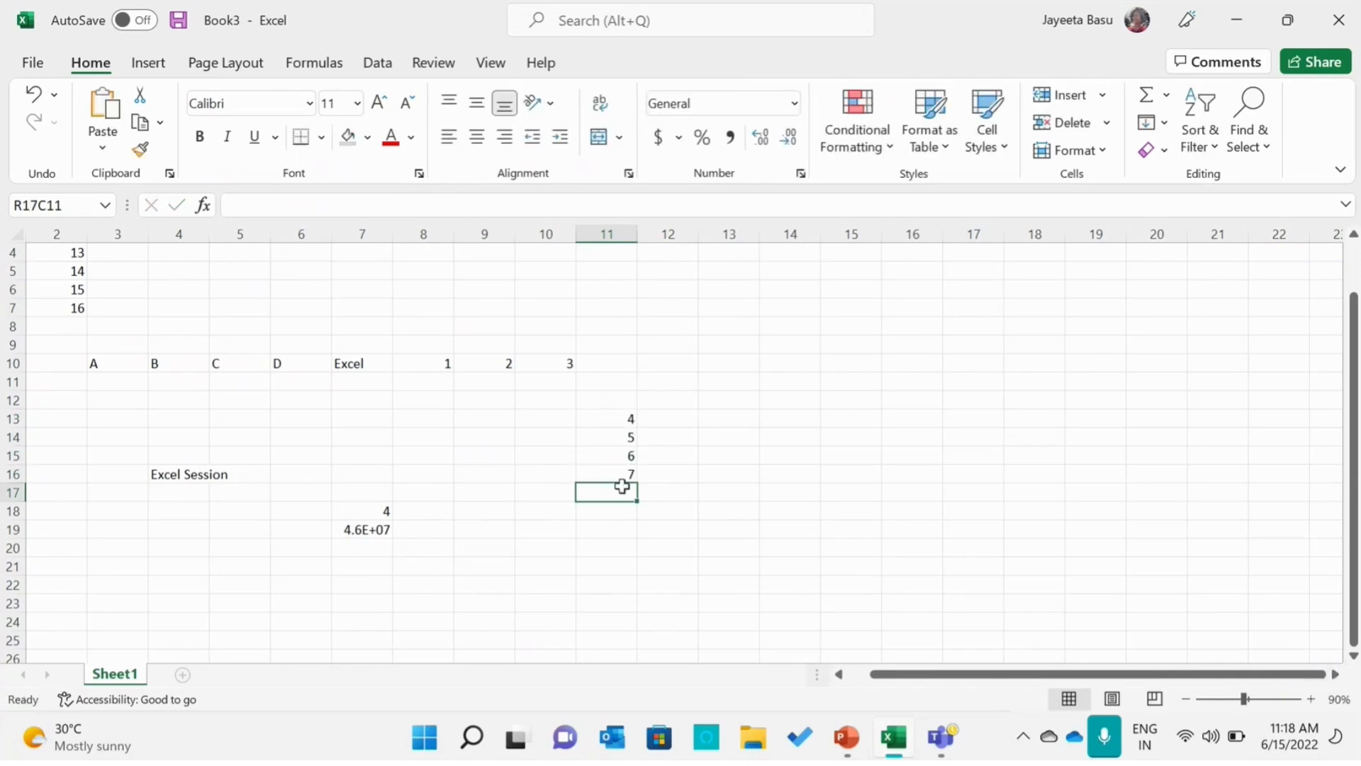
pyautogui.click(622, 473)
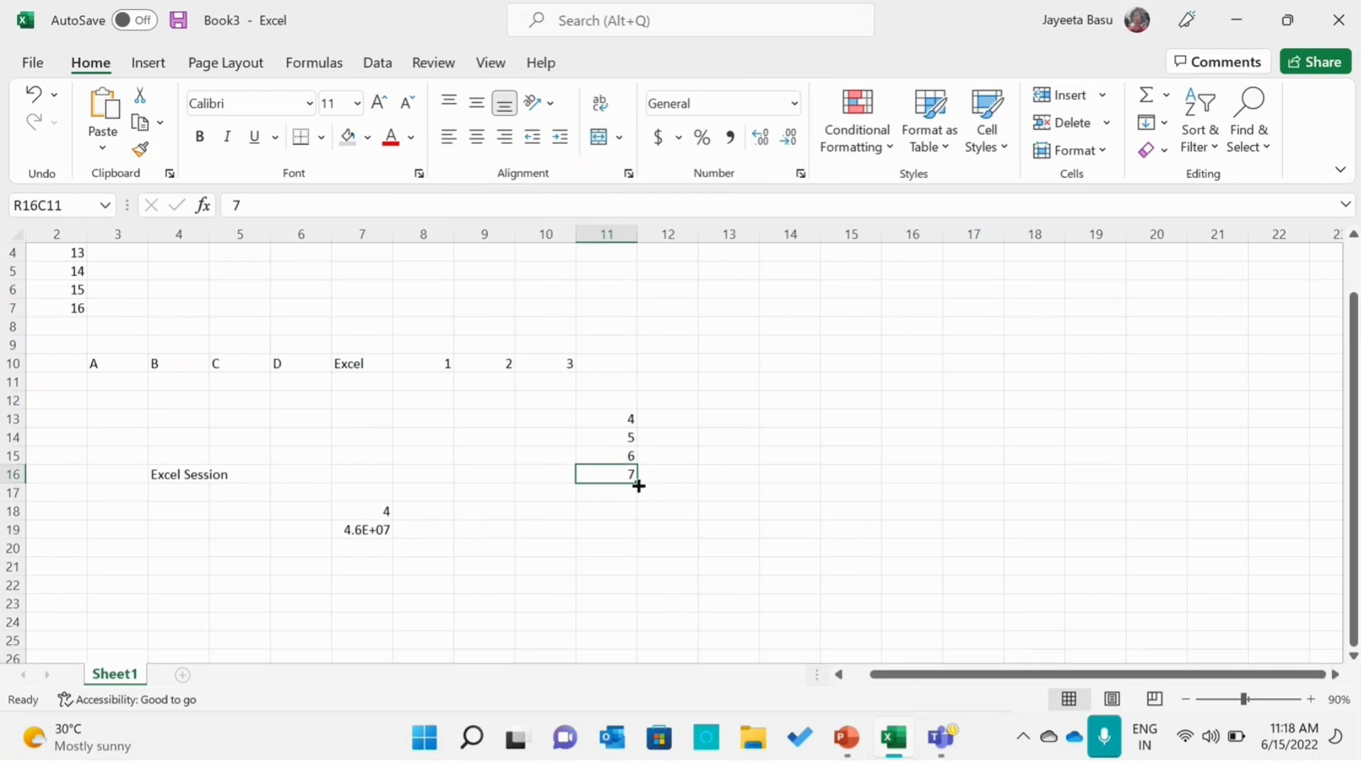
pyautogui.moveTo(638, 486); pyautogui.dragTo(645, 607)
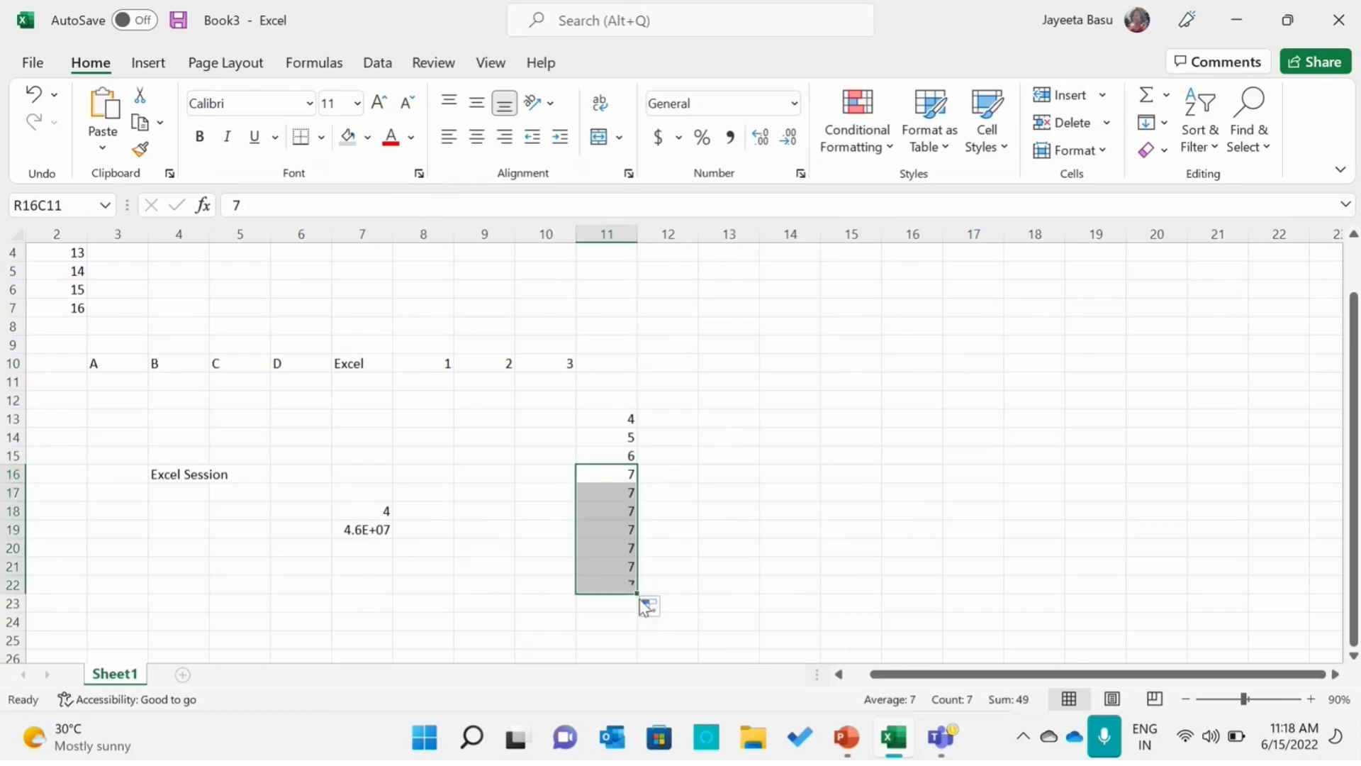
# Overwrite rows 17–19 of column 11 with 8, 9, 10 and copy 10 down to row 22.
pyautogui.click(623, 491)
pyautogui.write('8')
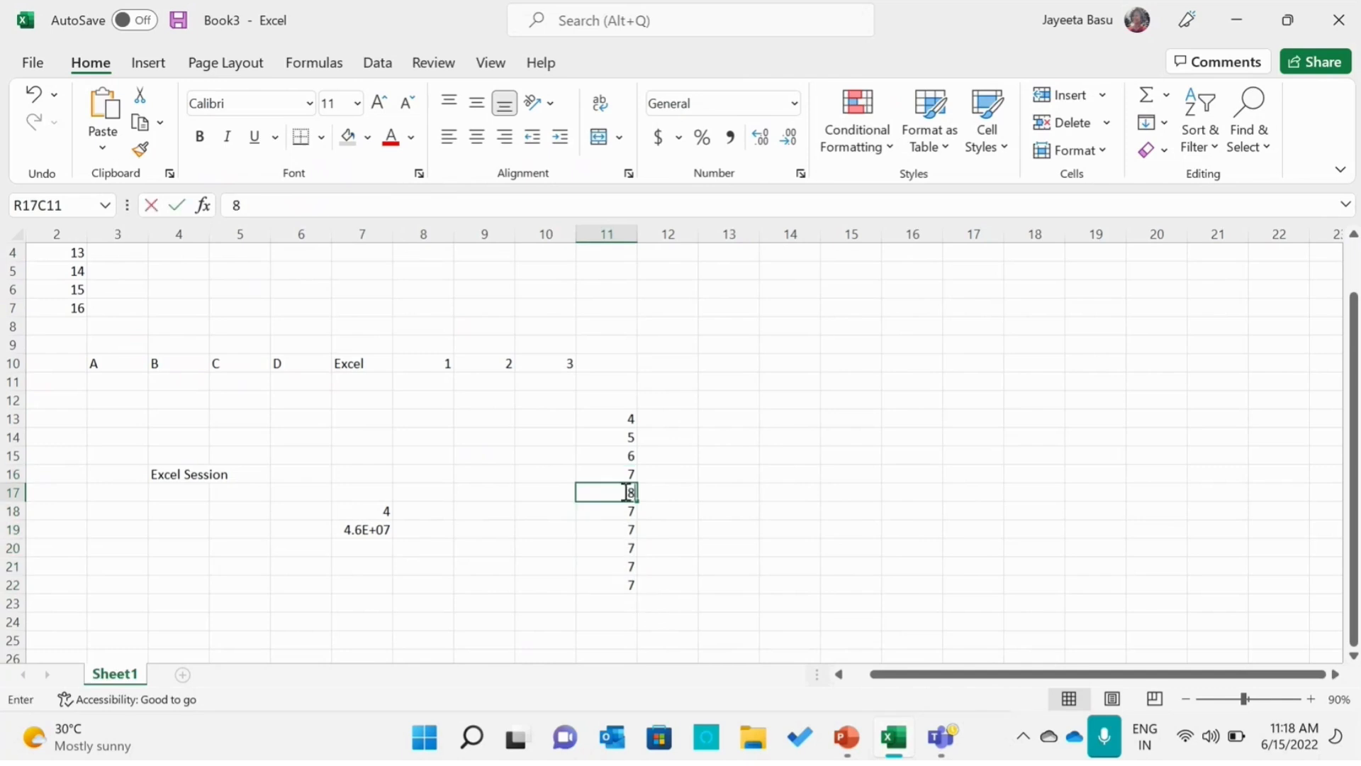
pyautogui.hotkey('ctrl', 'Return')
pyautogui.click(627, 509)
pyautogui.write('9')
pyautogui.press('Return')
pyautogui.write('10')
pyautogui.hotkey('ctrl', 'Return')
pyautogui.press('Return')
pyautogui.moveTo(624, 532); pyautogui.dragTo(632, 585)
pyautogui.click(657, 542)
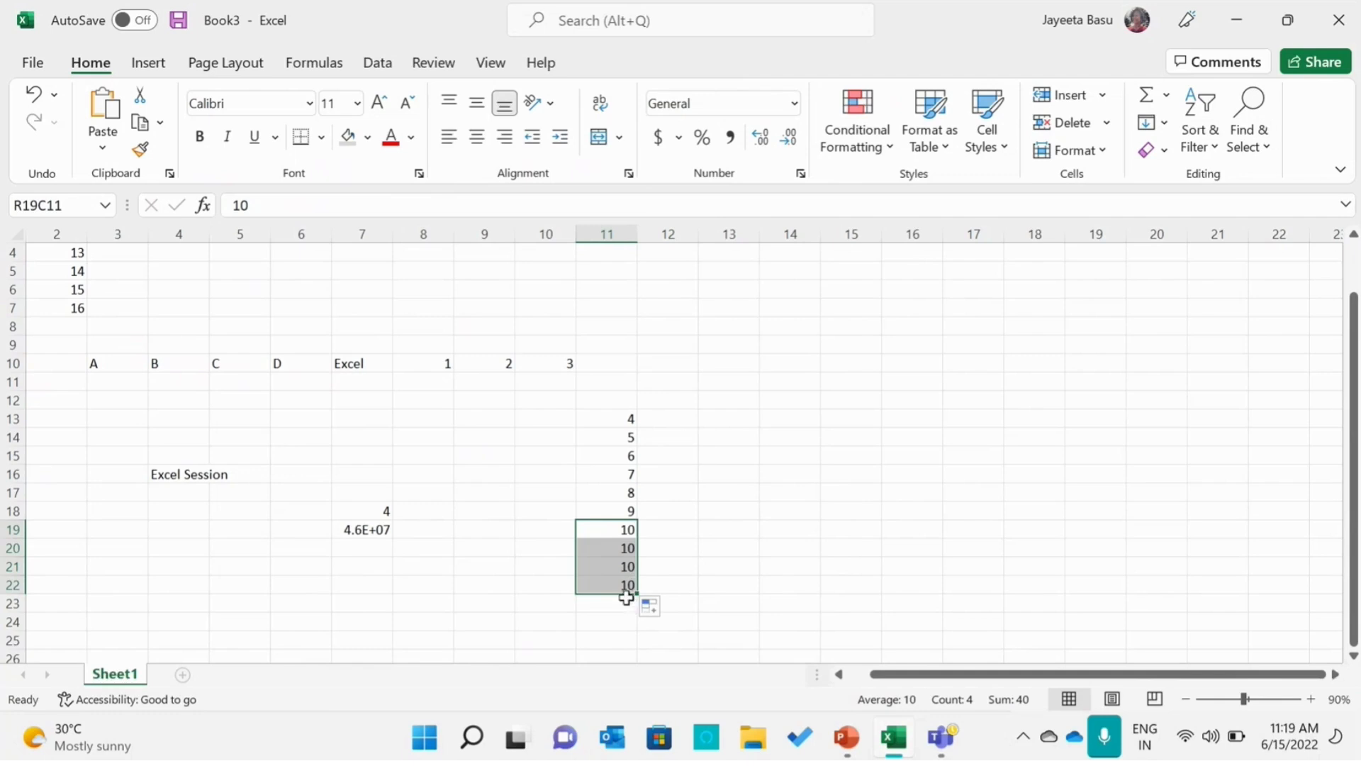
# Enter capital letters A, B, C, D, E in cells R6C14 through R6C18.
pyautogui.click(772, 285)
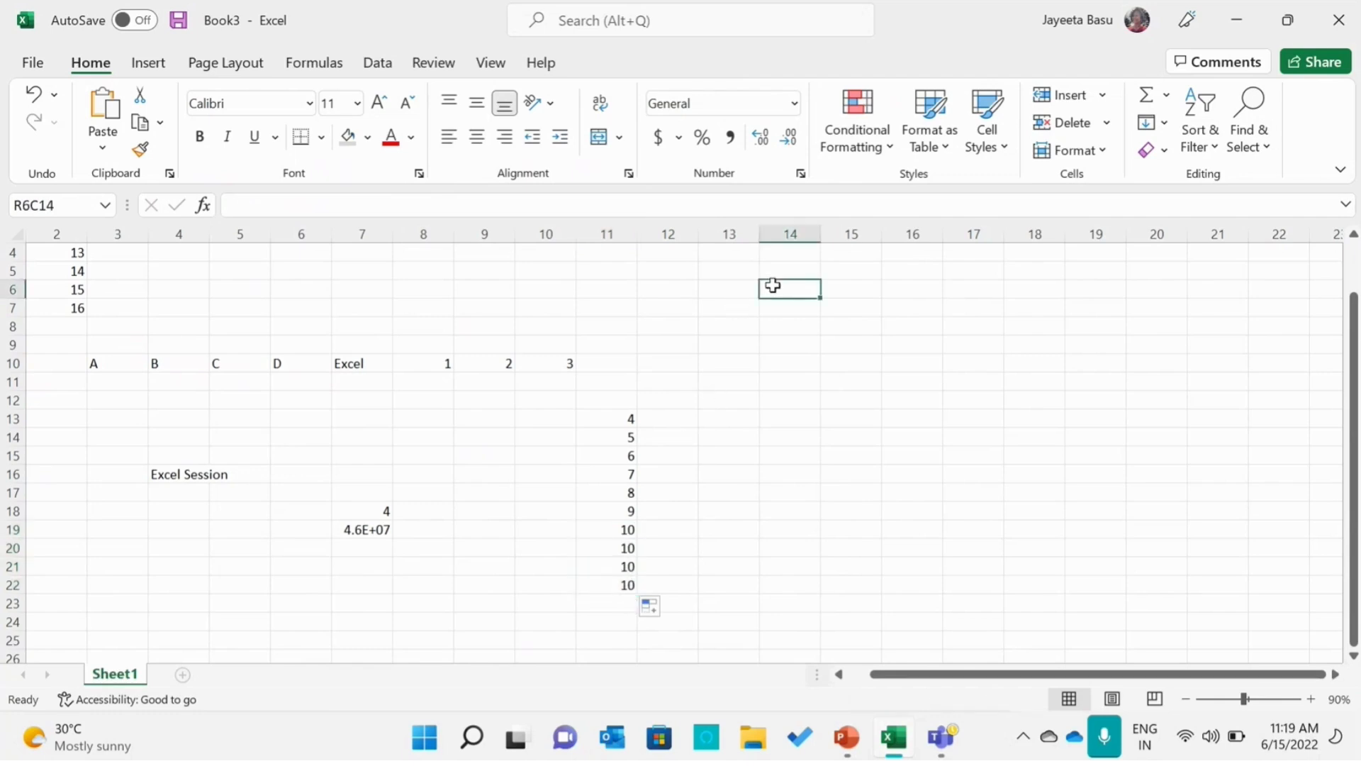
pyautogui.press('capslock')
pyautogui.write('A')
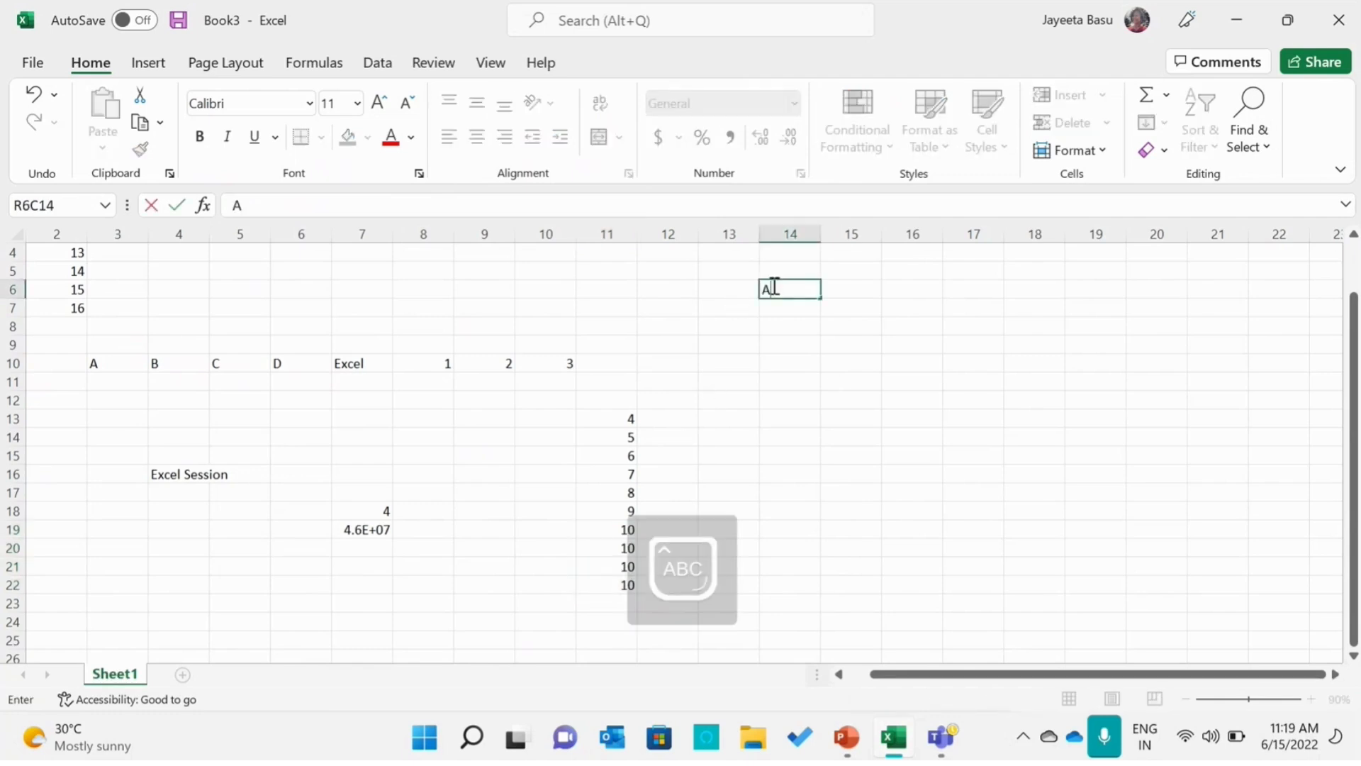
pyautogui.click(842, 290)
pyautogui.write('B')
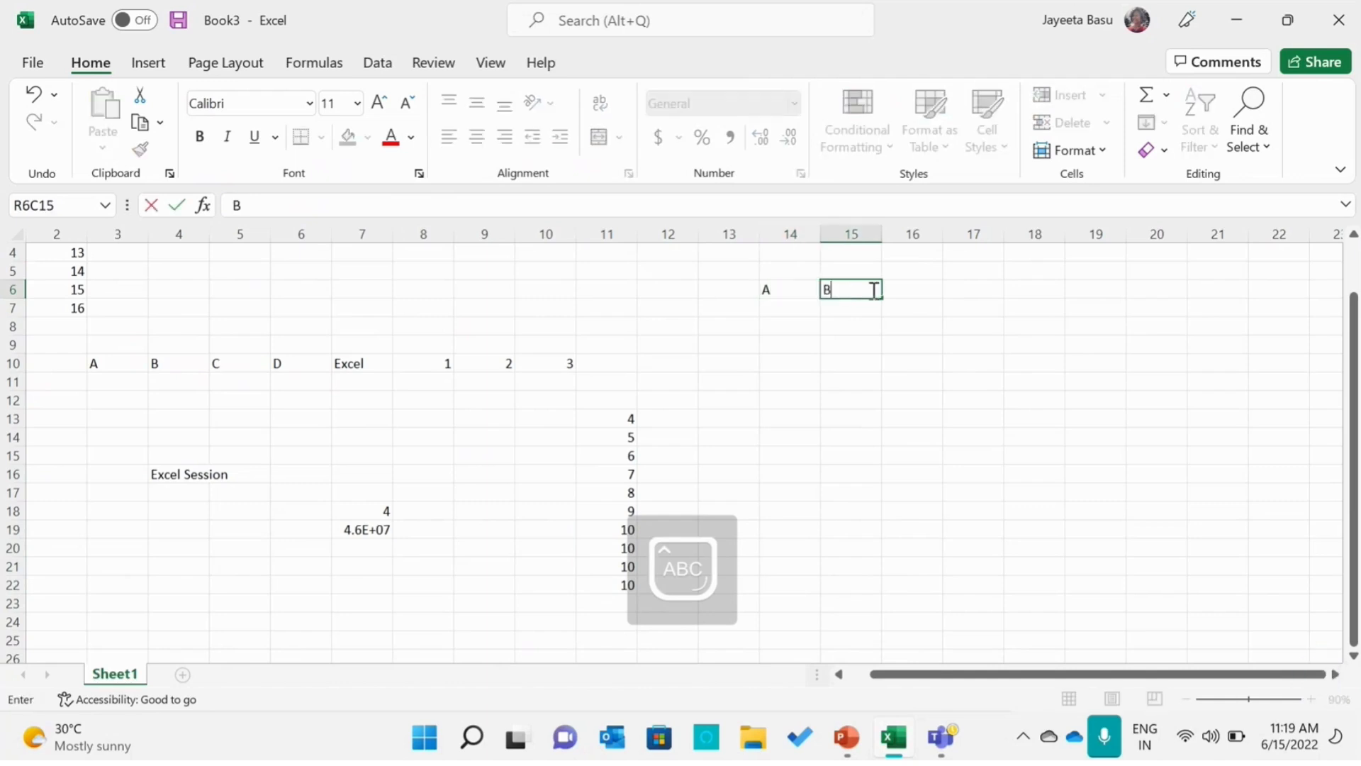
pyautogui.click(927, 289)
pyautogui.write('C')
pyautogui.click(967, 288)
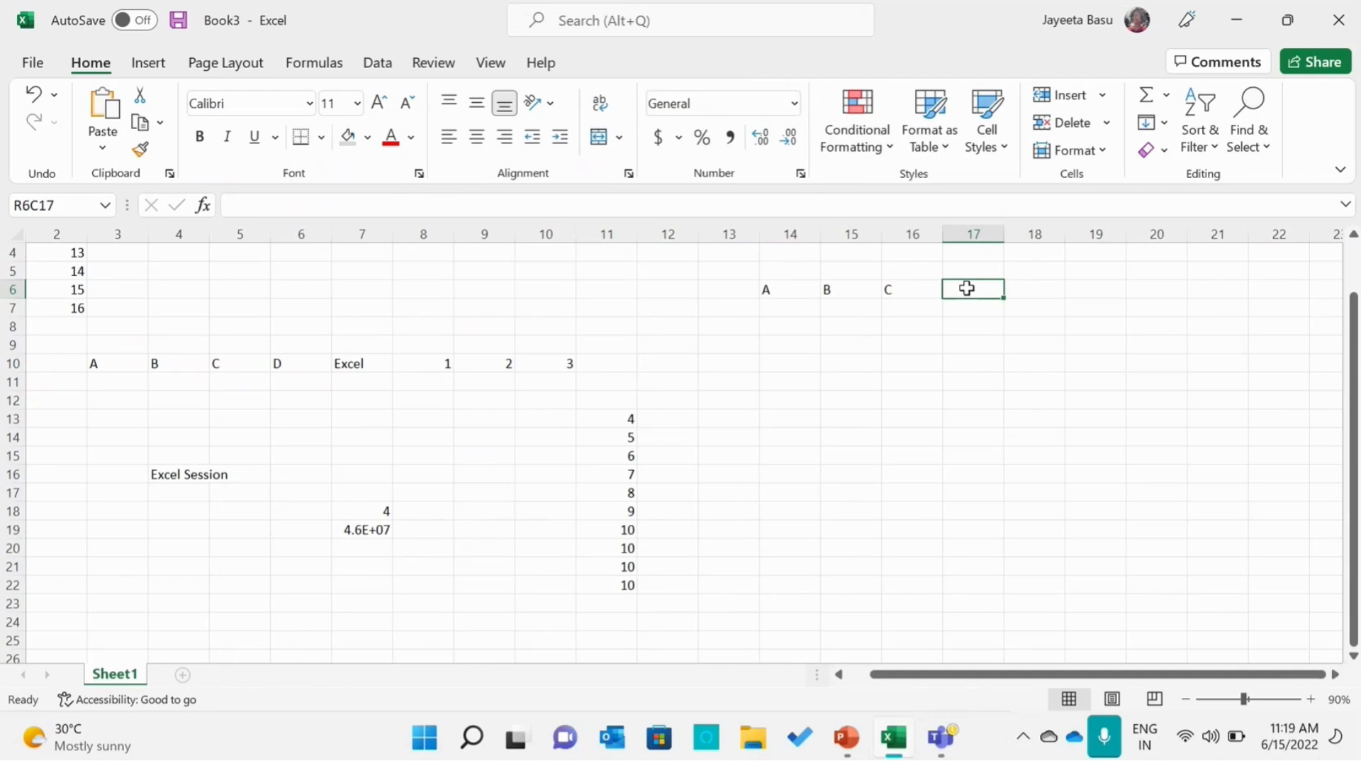
pyautogui.write('D')
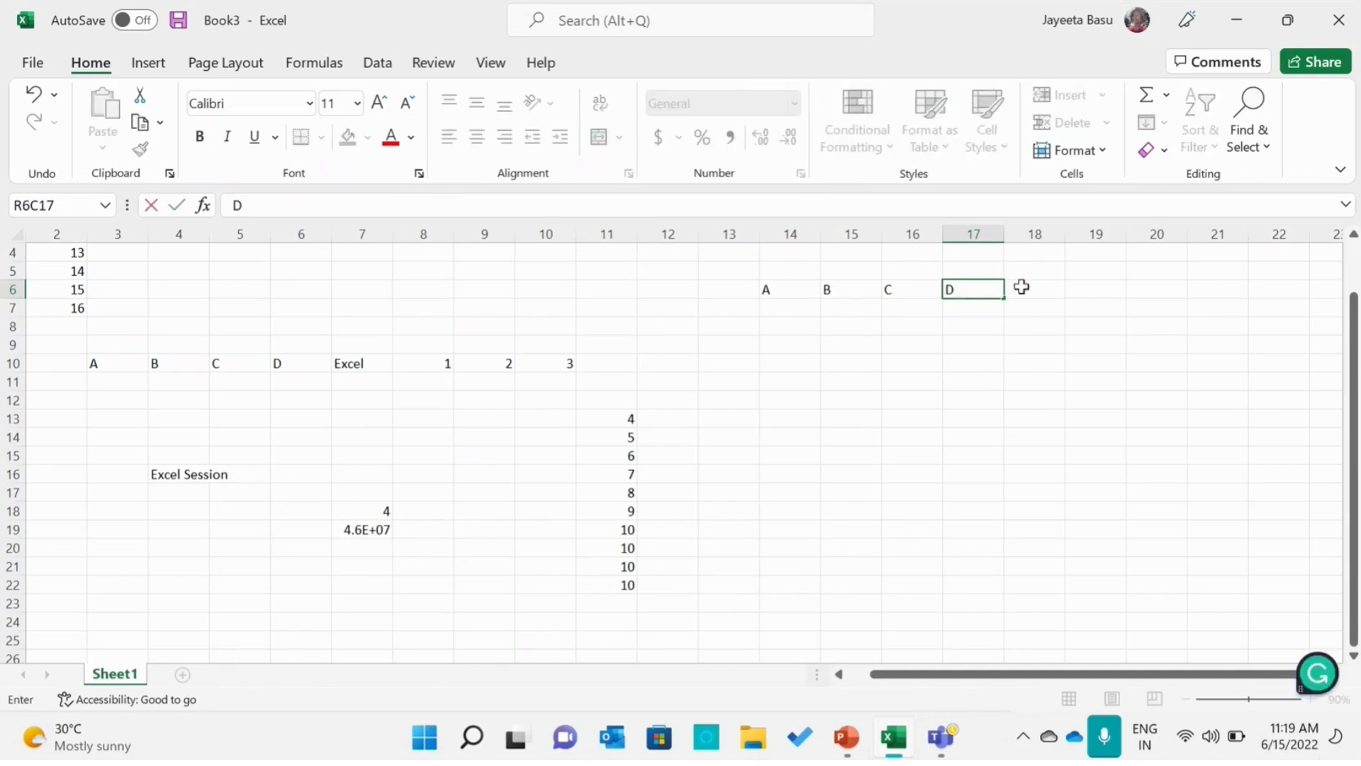
pyautogui.click(1021, 286)
pyautogui.write('E')
pyautogui.moveTo(1075, 283); pyautogui.dragTo(1036, 286)
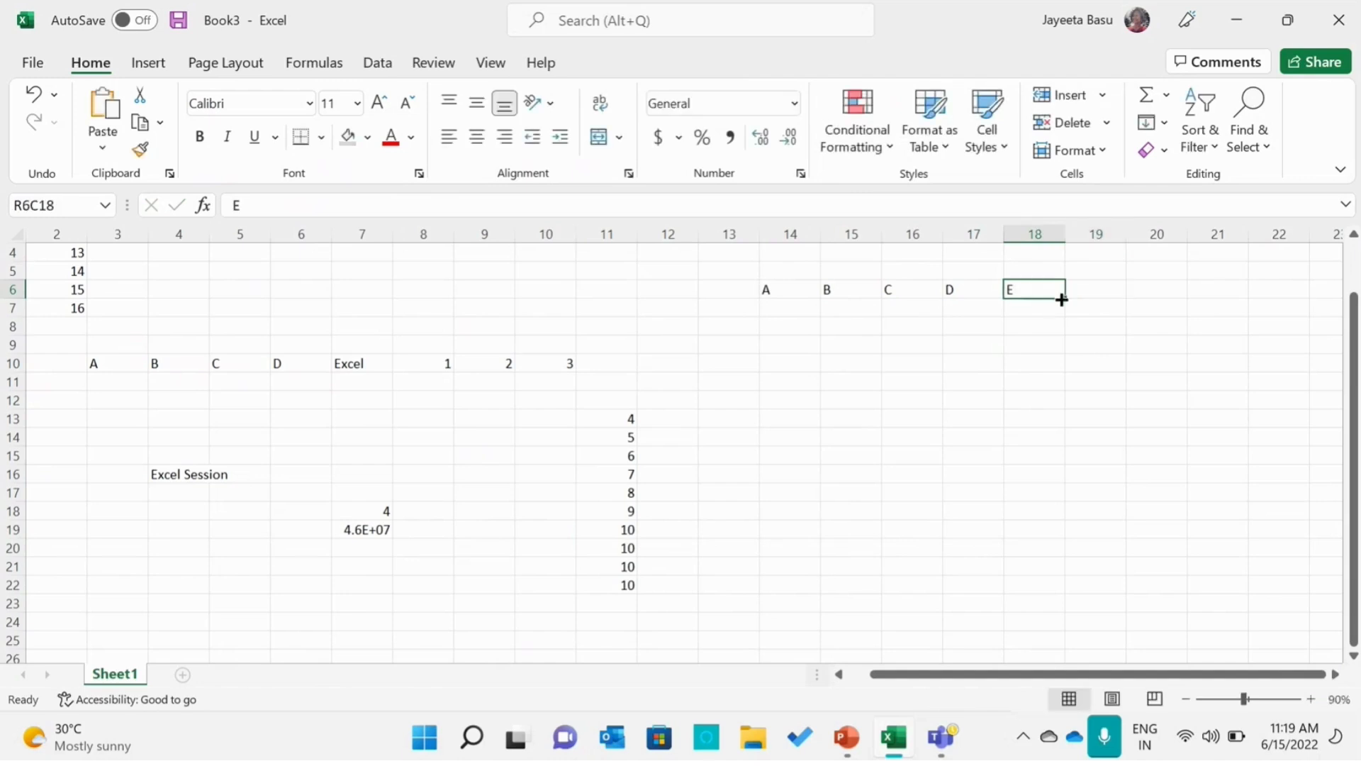
# Fill E from R6C18 into columns 19 and 20 so row 6 reads A, B, C, D, E, E, E.
pyautogui.moveTo(1066, 300); pyautogui.dragTo(1180, 312)
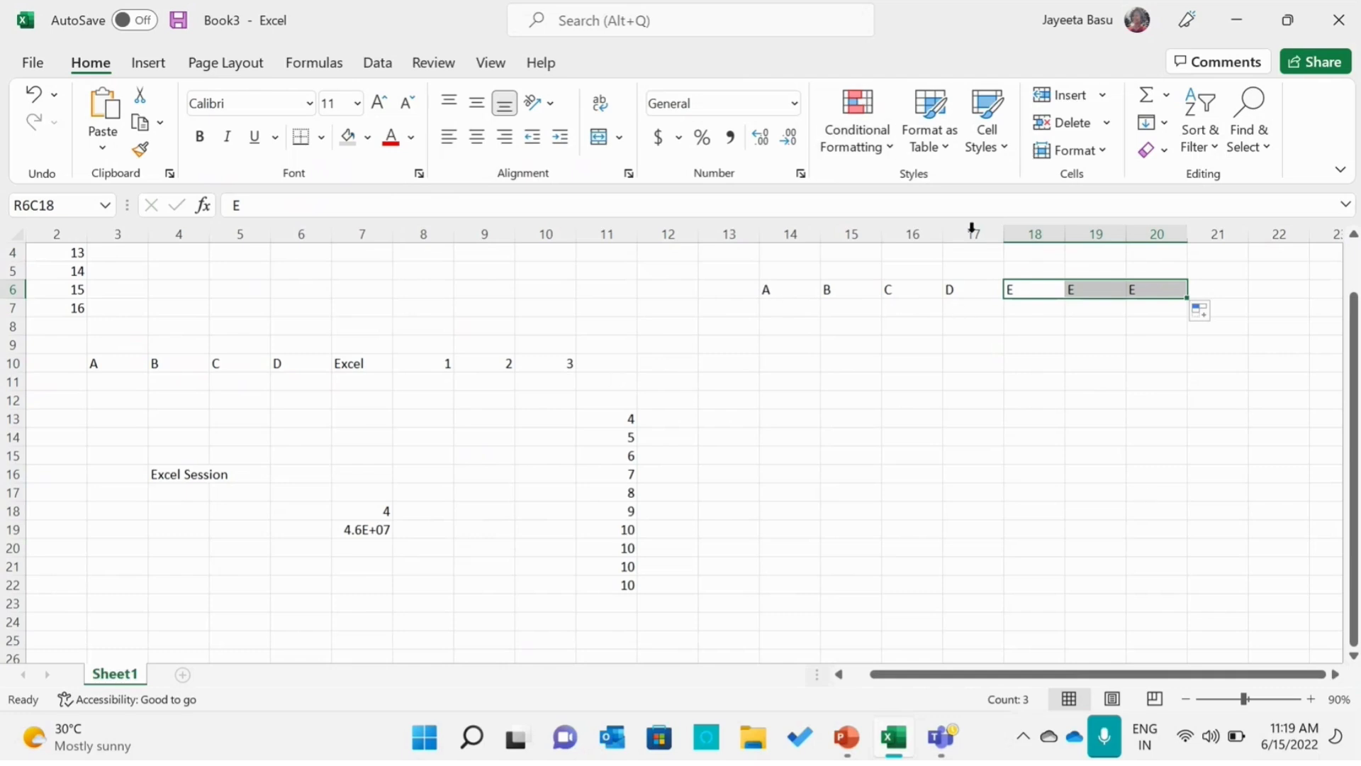
pyautogui.click(1164, 124)
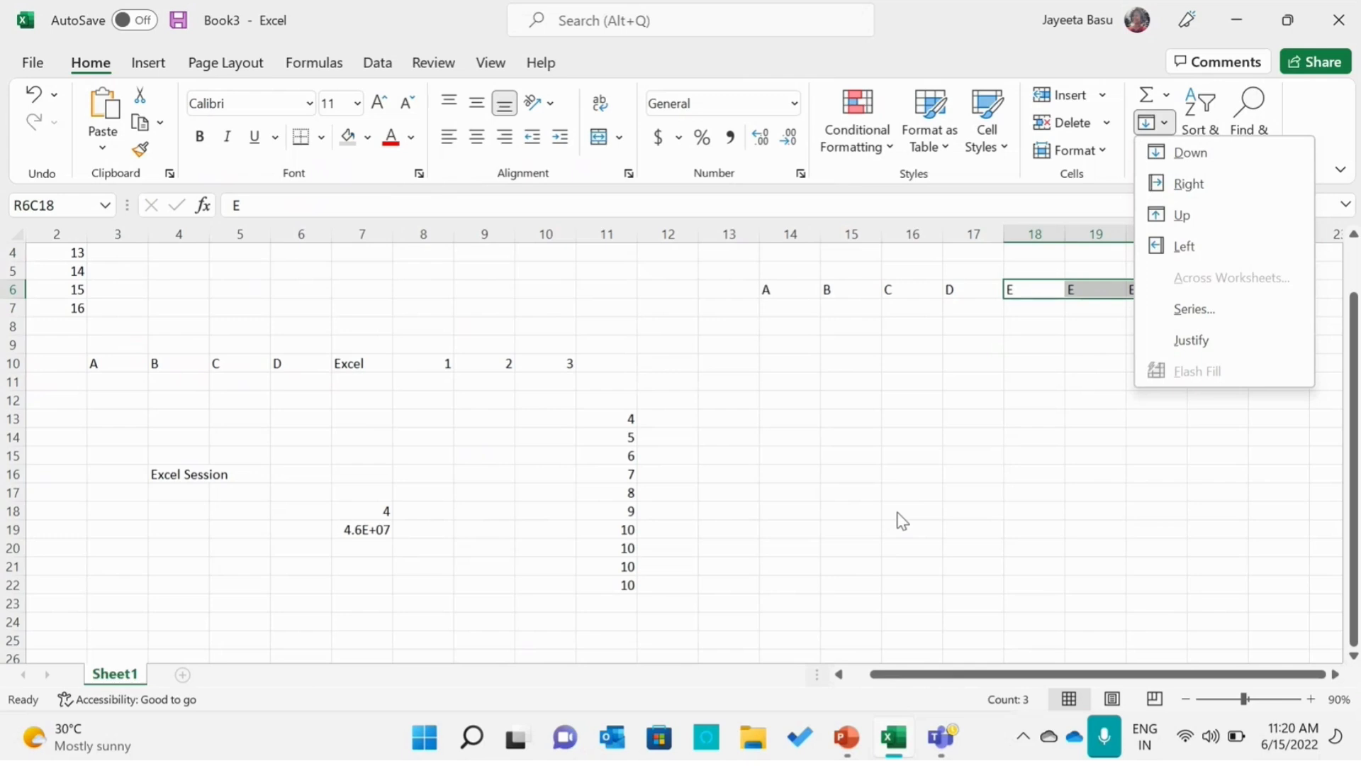
pyautogui.click(816, 401)
pyautogui.click(816, 401)
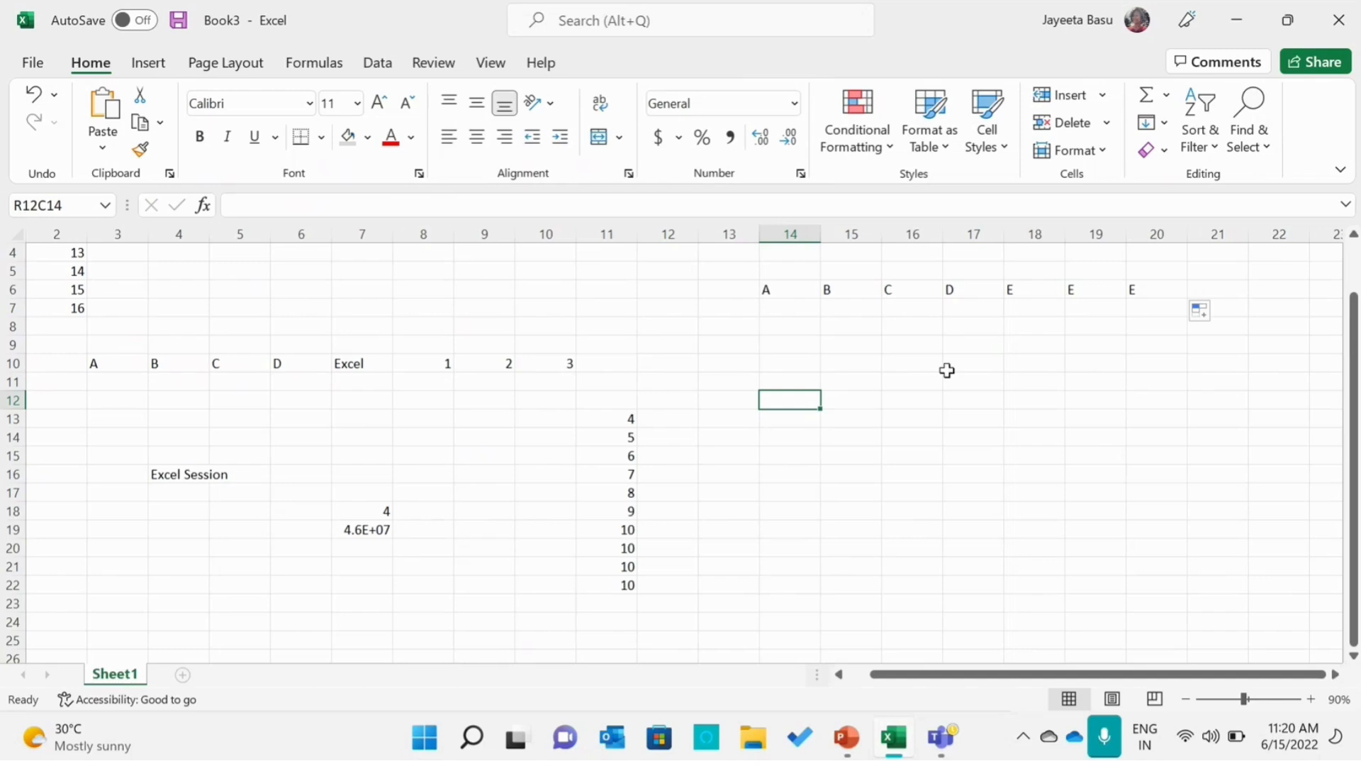
# In PowerPoint, present from slide 5 'Input Data' and advance to slide 6 'References'.
pyautogui.click(846, 739)
pyautogui.click(1135, 699)
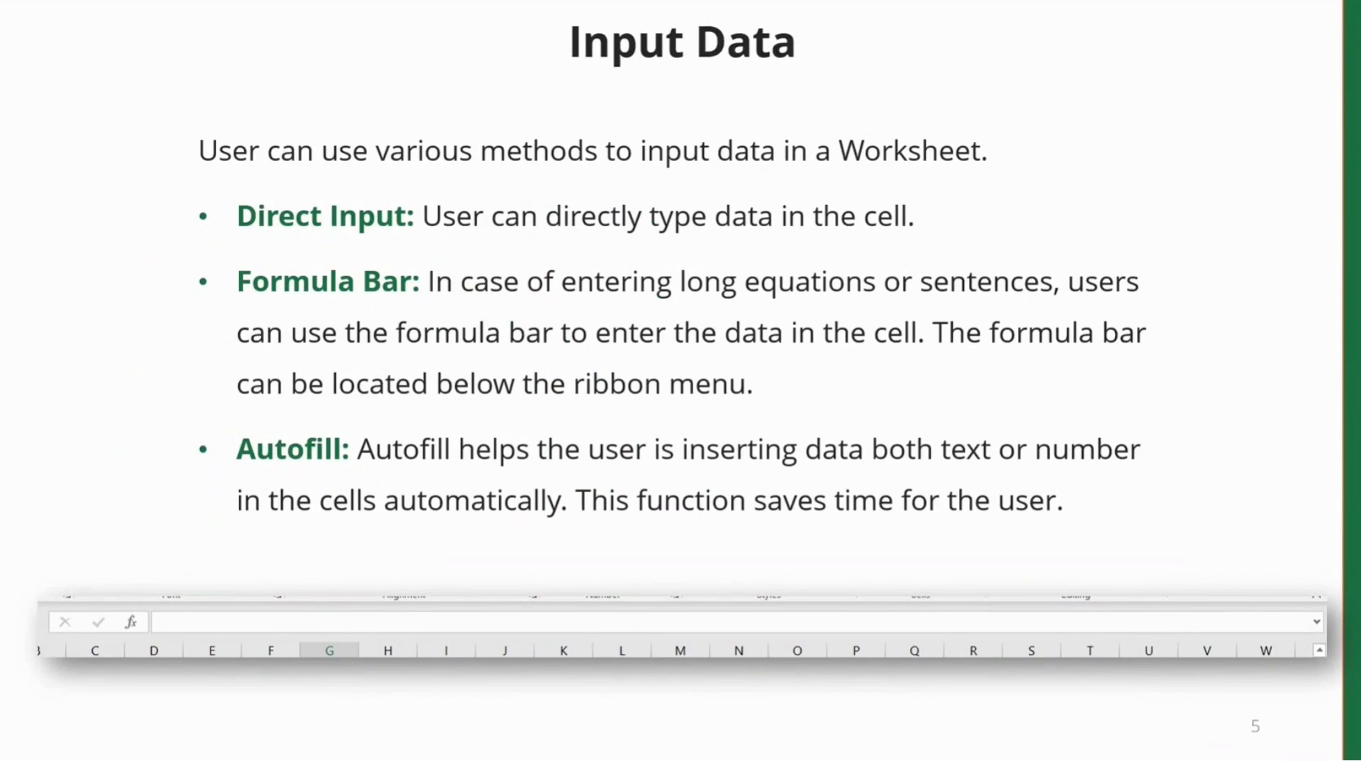
pyautogui.press('Right')
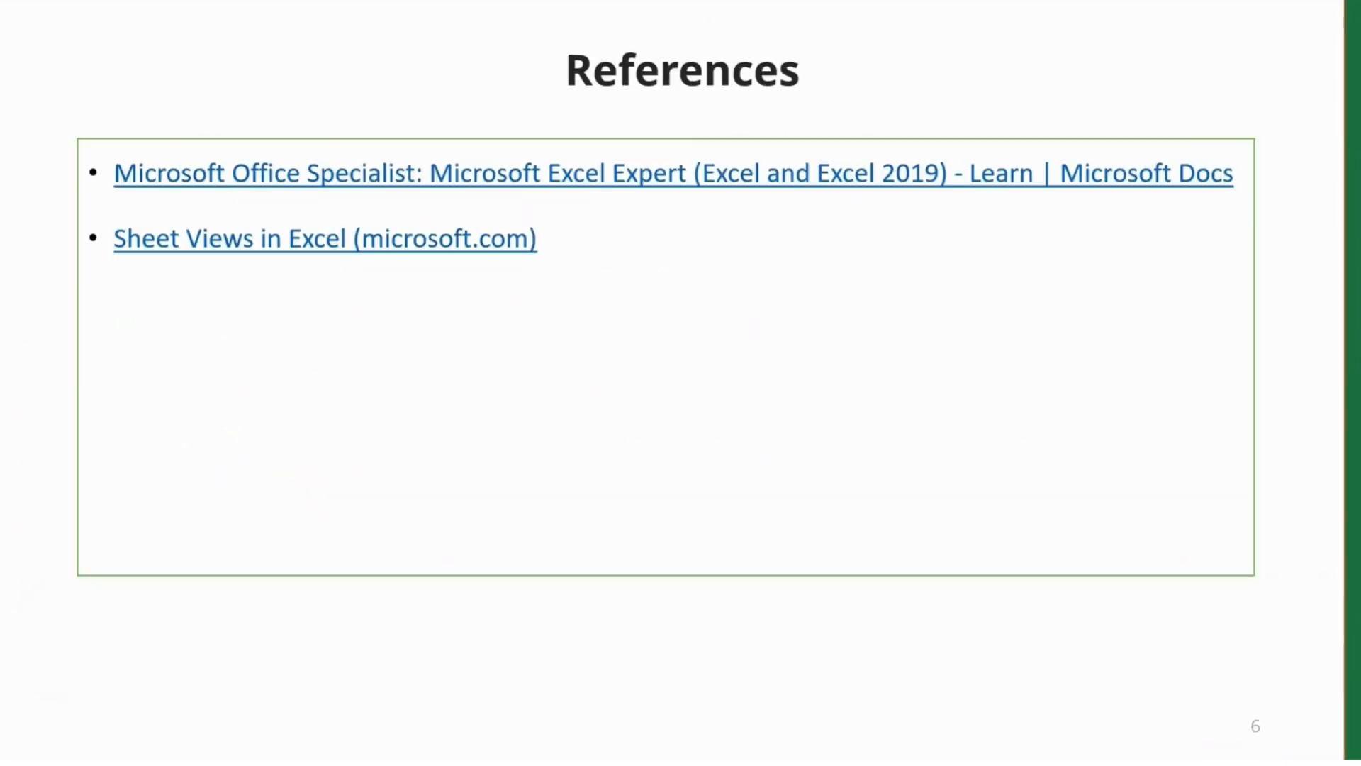
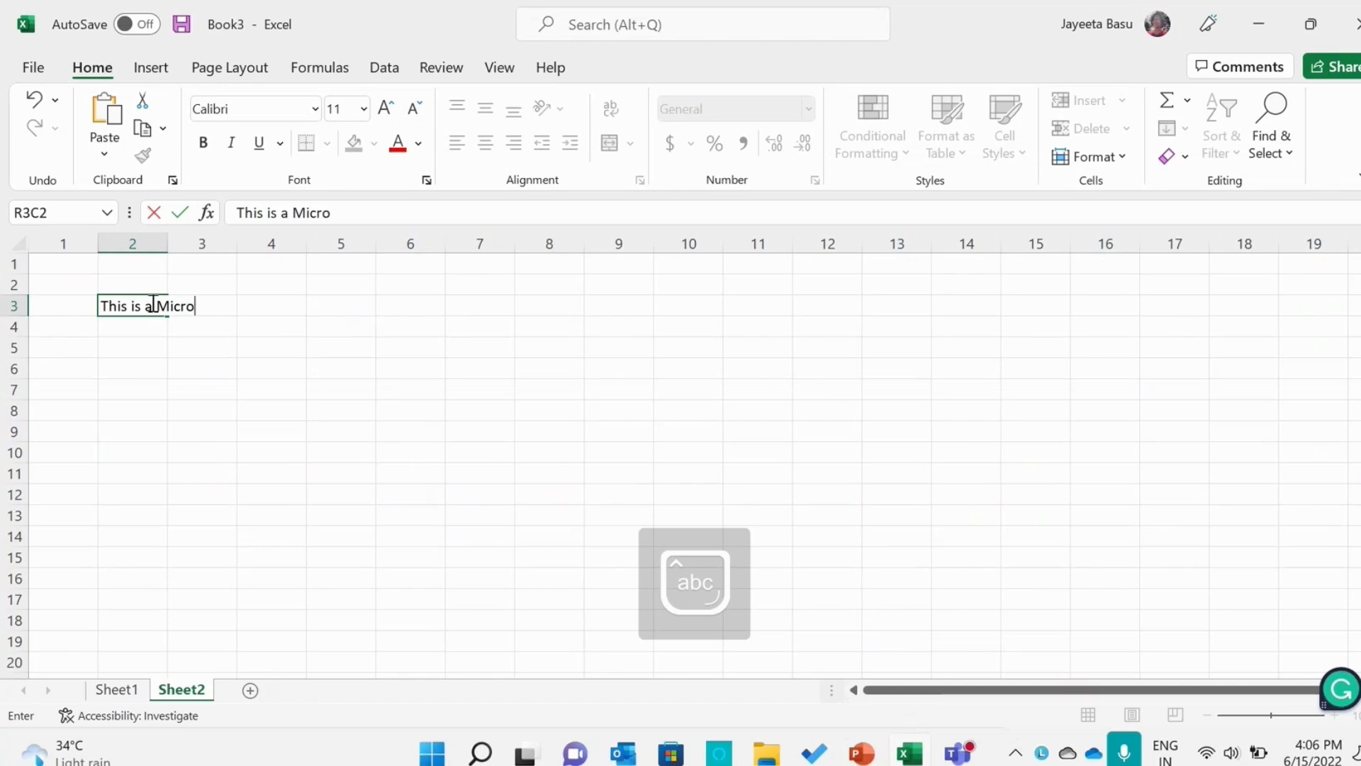
# Finish typing 'This is a Microsoft Excel session.' in cell R3C2 and commit it.
pyautogui.write('Excel ')
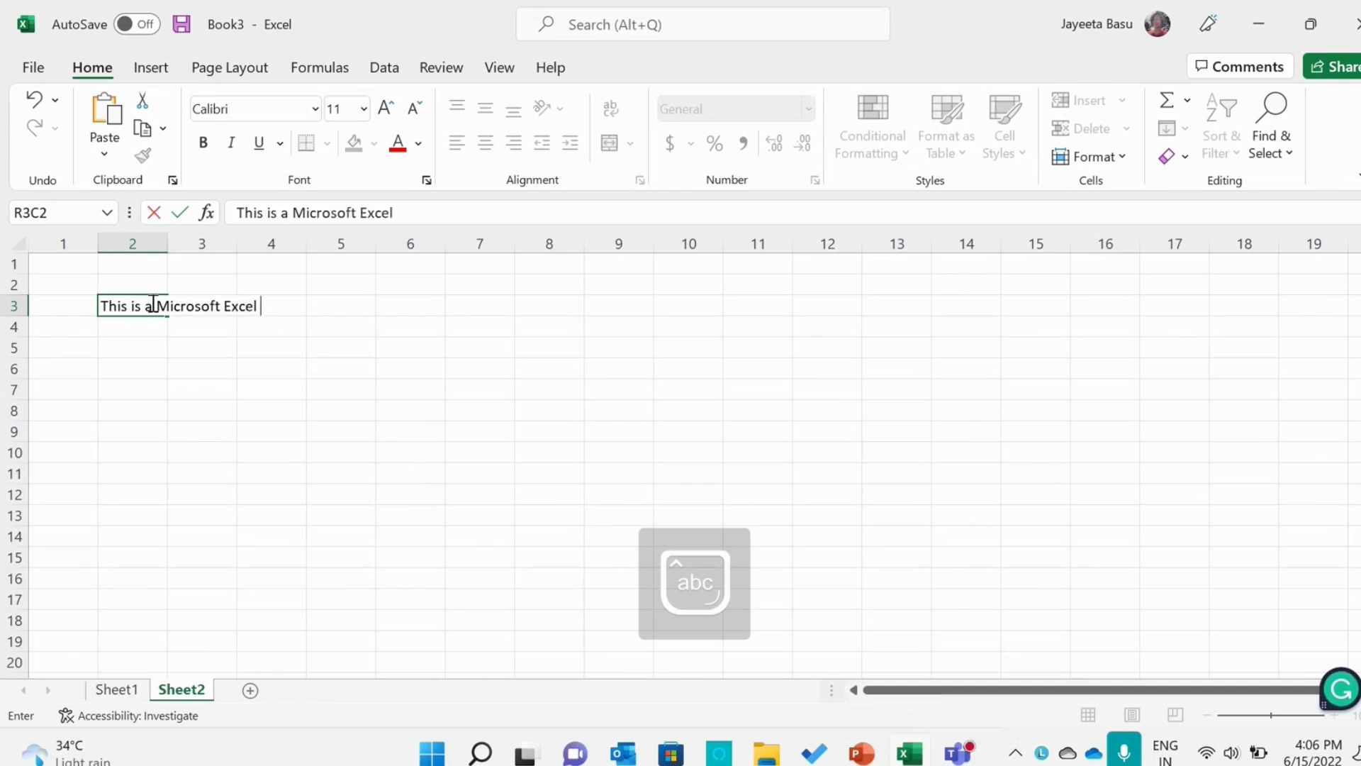
pyautogui.write('session.')
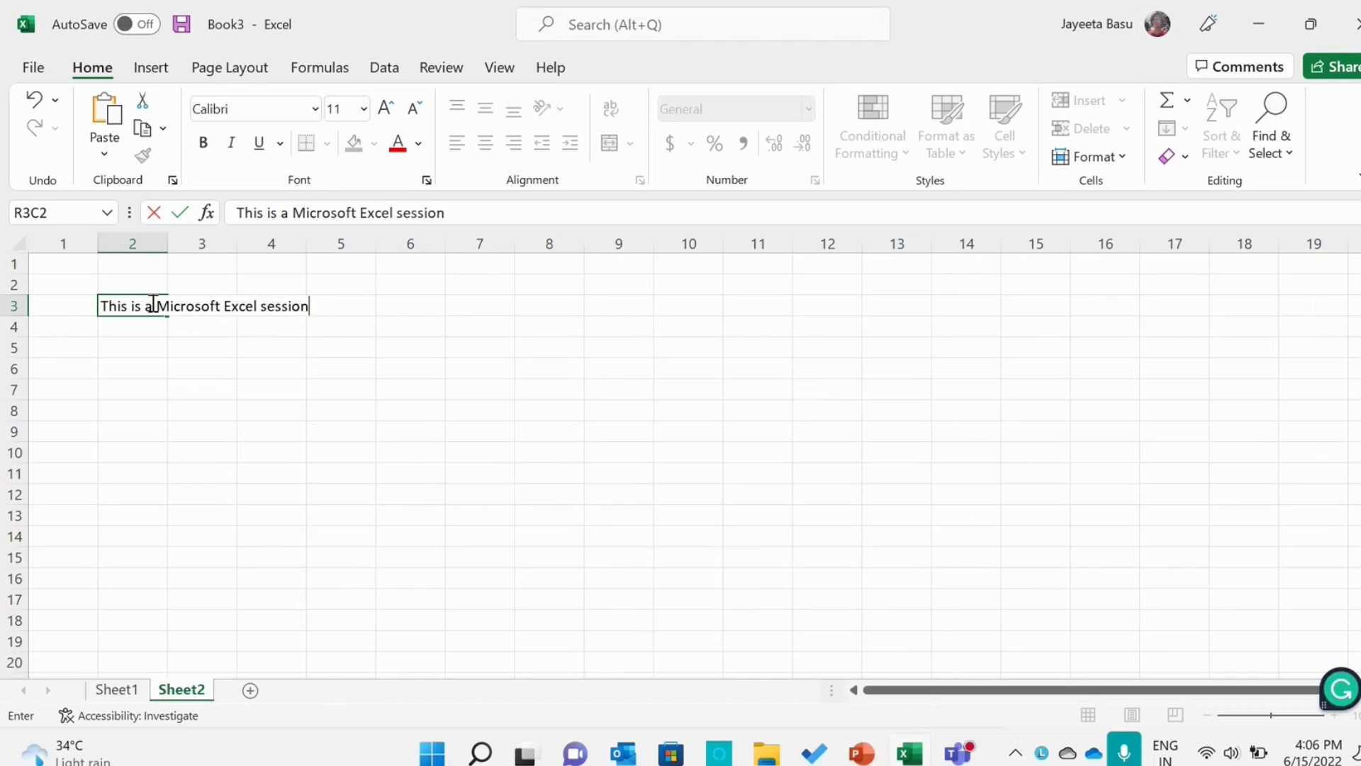
pyautogui.click(170, 243)
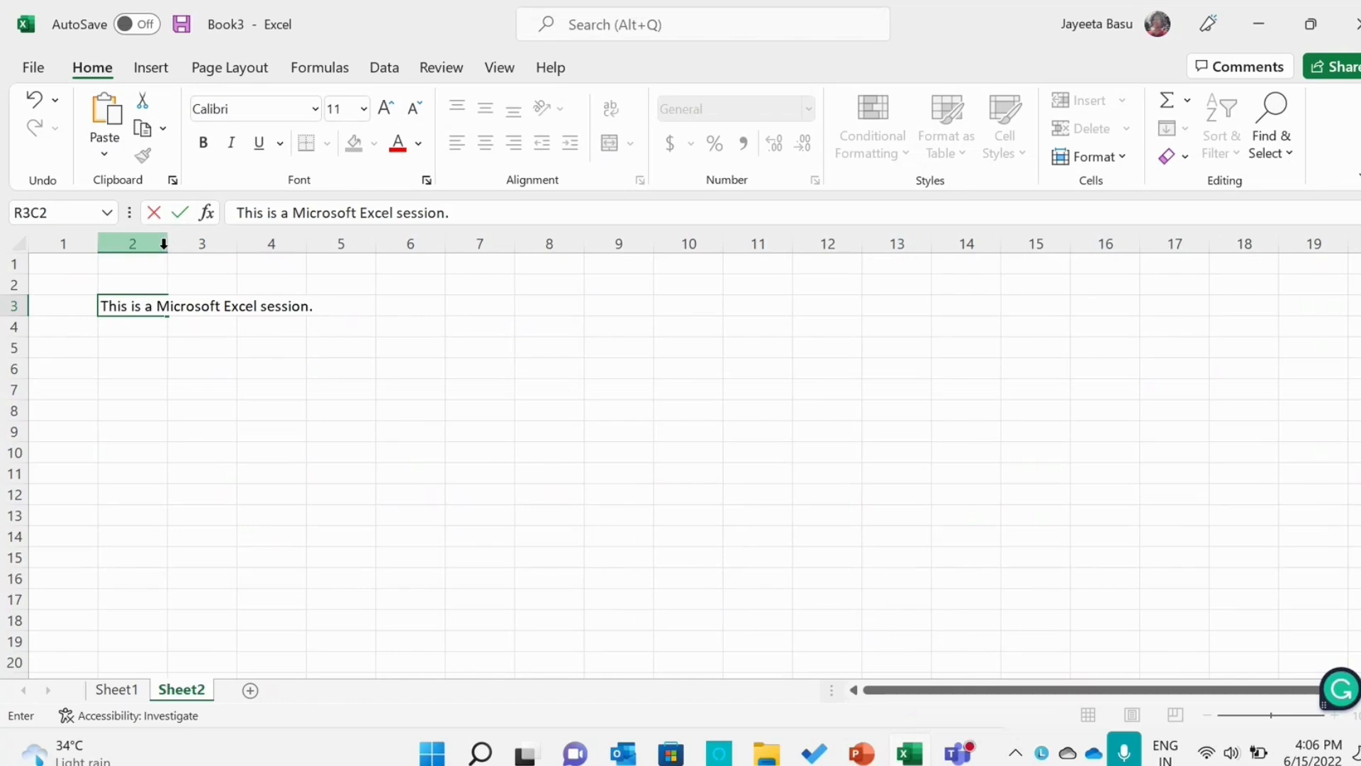
pyautogui.click(191, 350)
# Widen column 2 to fit the sentence, then select the sentence's text for editing.
pyautogui.click(158, 304)
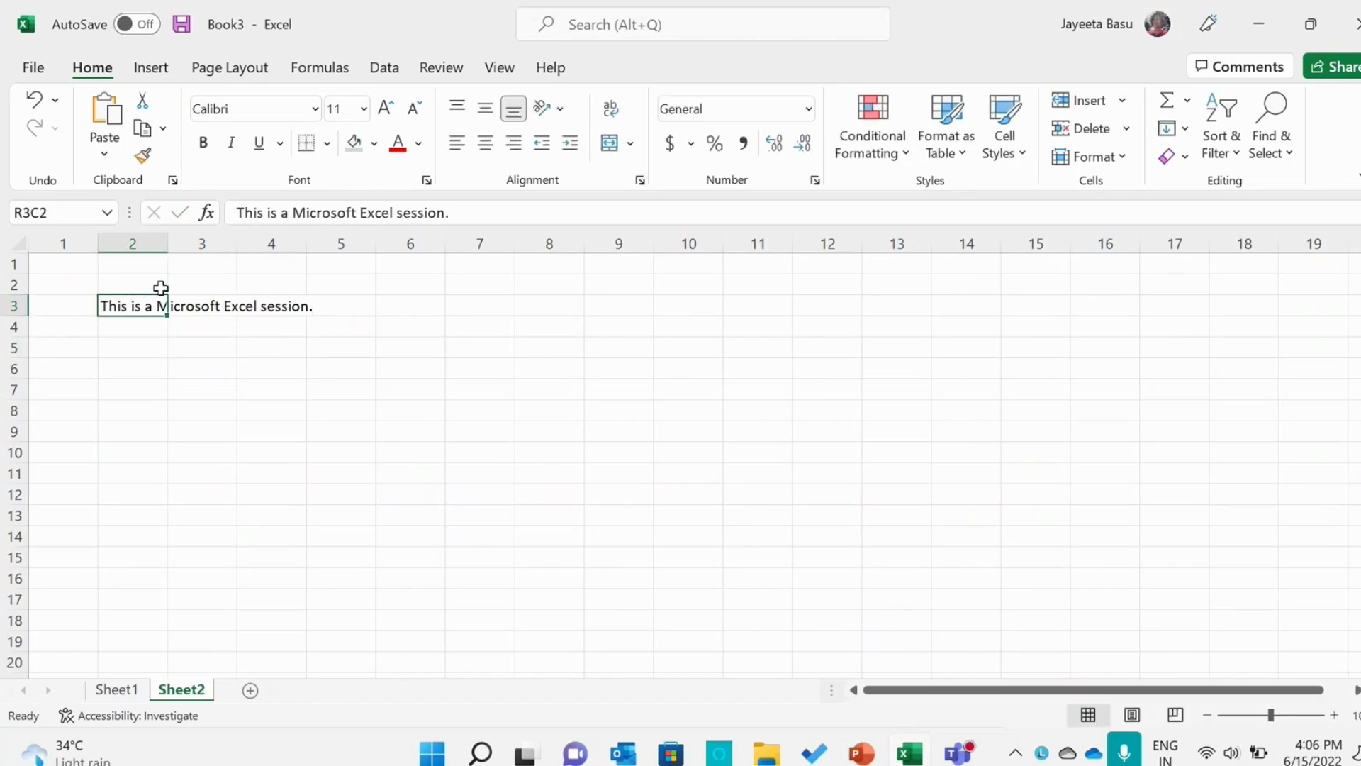
pyautogui.moveTo(168, 248); pyautogui.dragTo(315, 248)
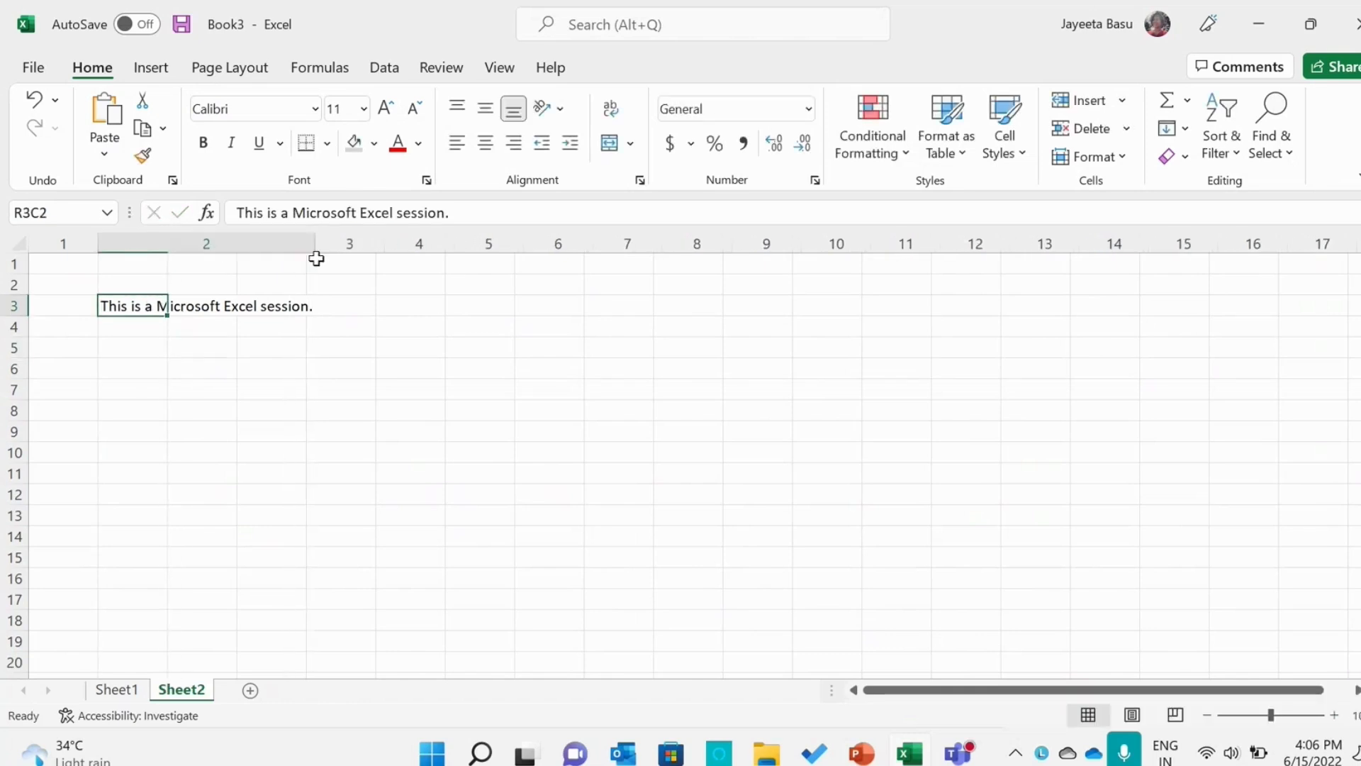
pyautogui.doubleClick(303, 306)
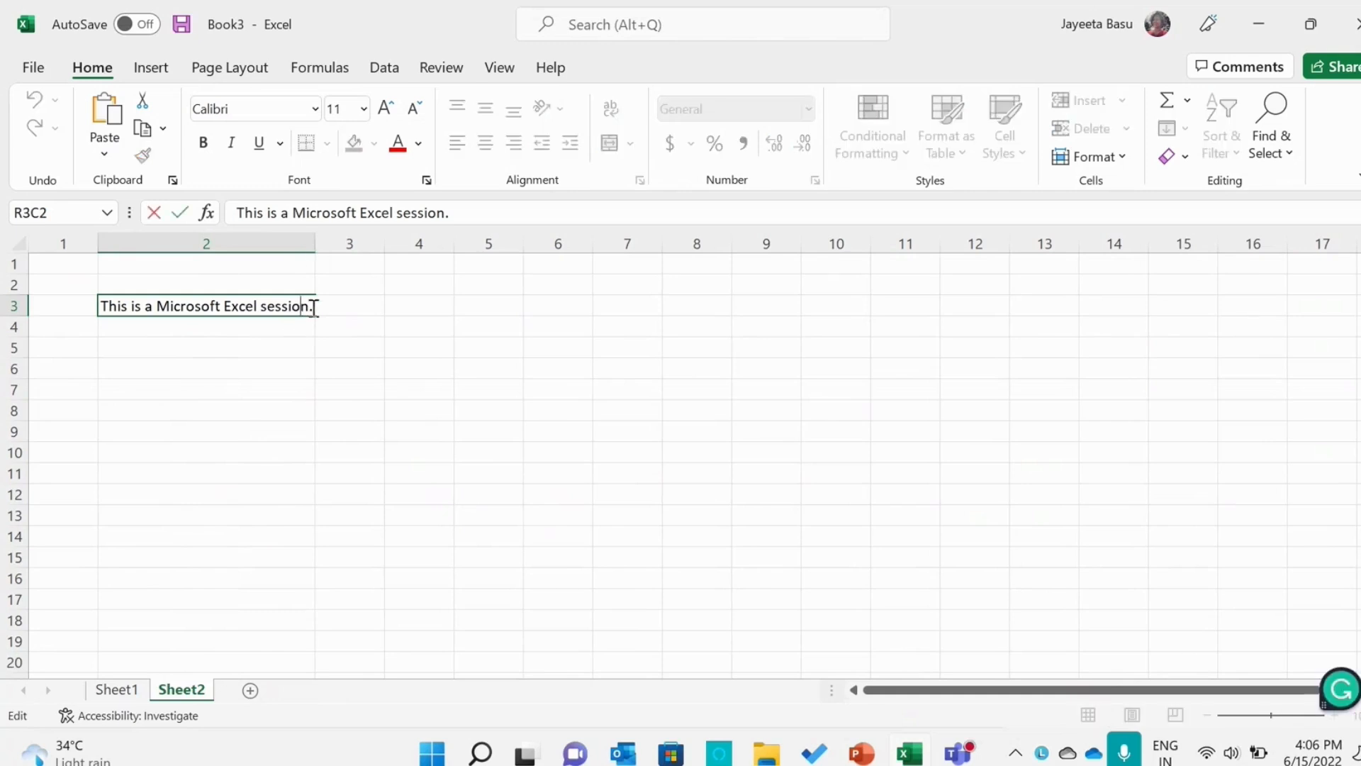
pyautogui.moveTo(310, 305); pyautogui.dragTo(80, 300)
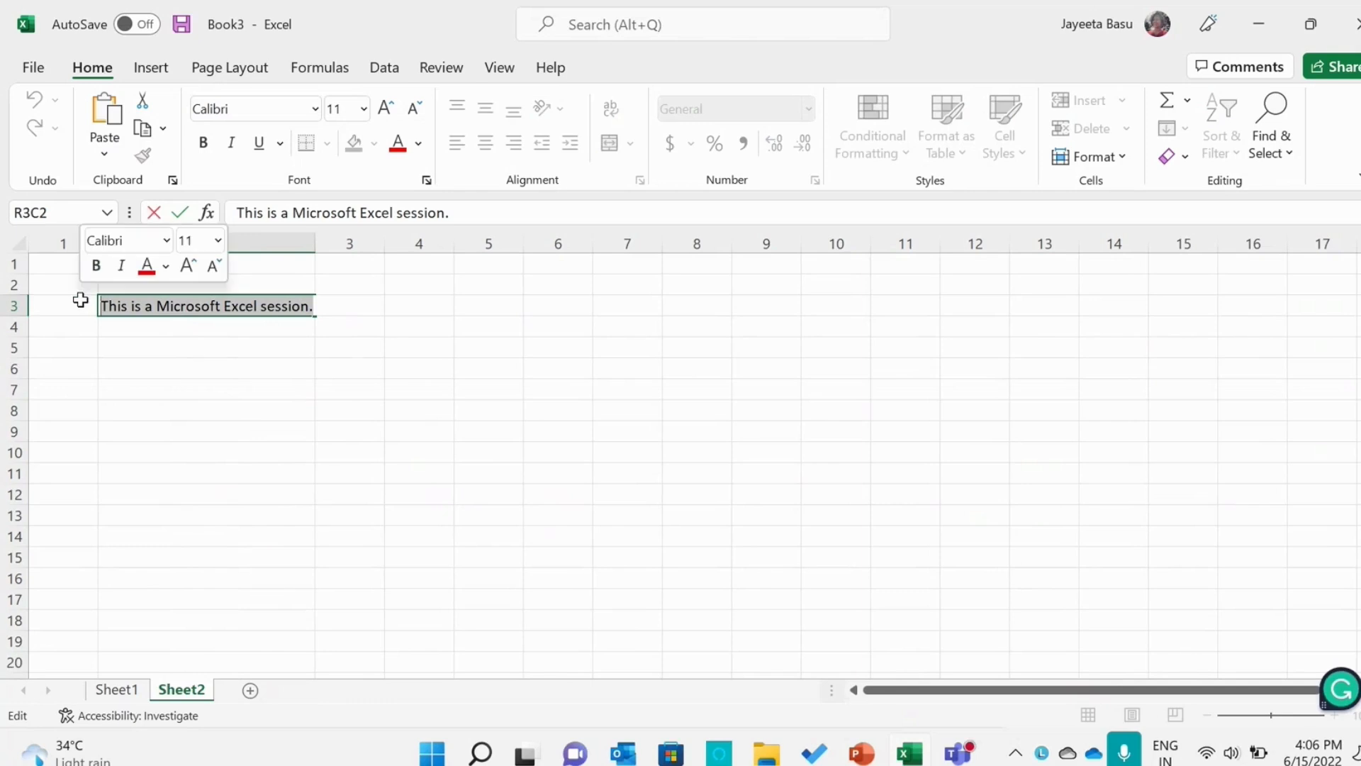
# Set the selected sentence in R3C2 to the Segoe UI font.
pyautogui.click(315, 110)
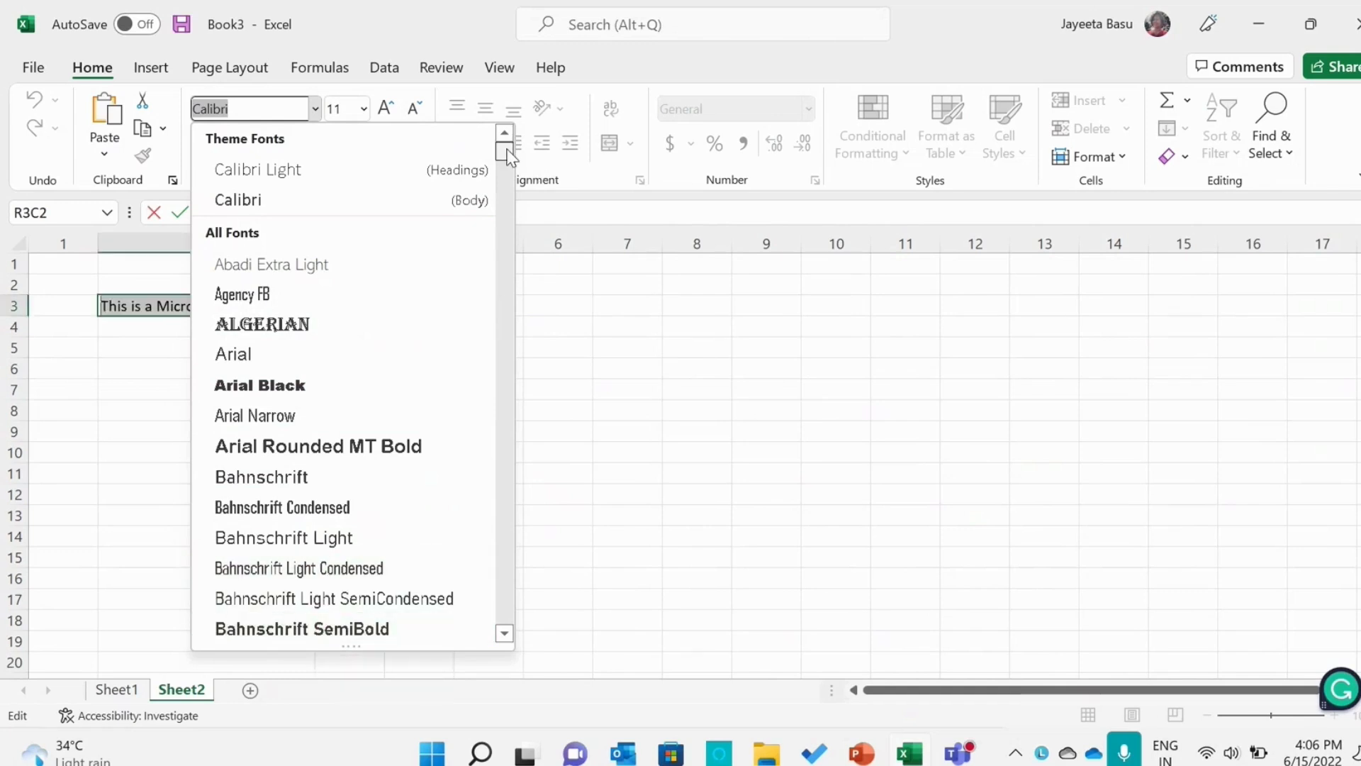
pyautogui.moveTo(506, 149); pyautogui.dragTo(501, 206)
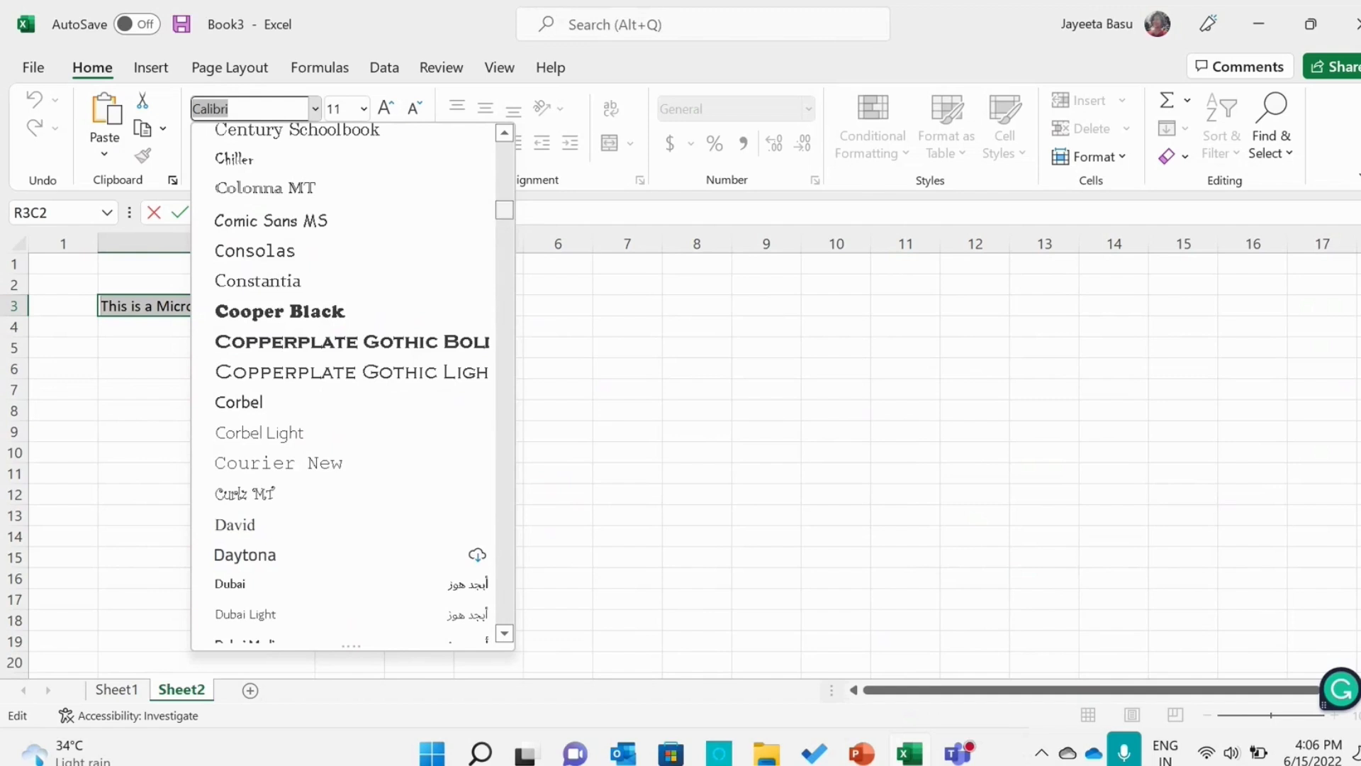
pyautogui.write('Seg')
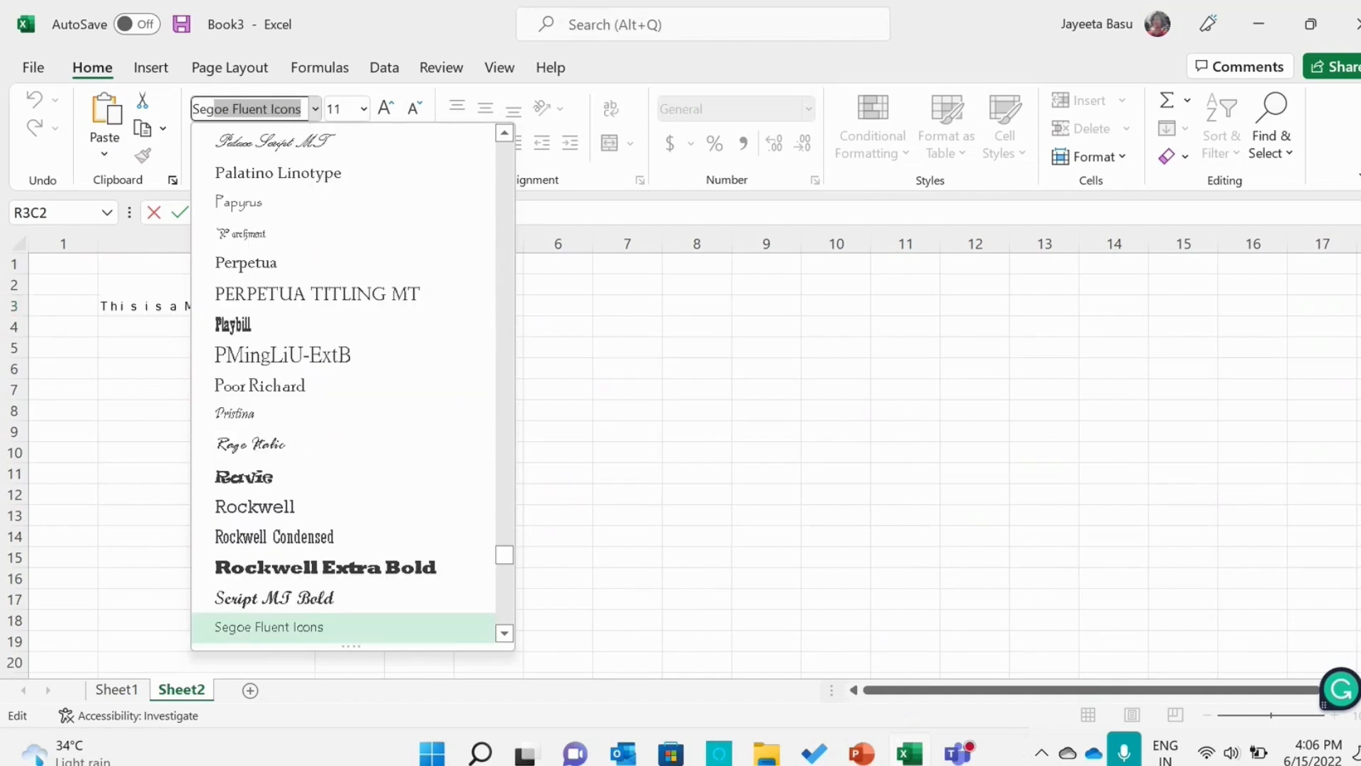
pyautogui.write('oe')
pyautogui.press('capslock')
pyautogui.write('UI')
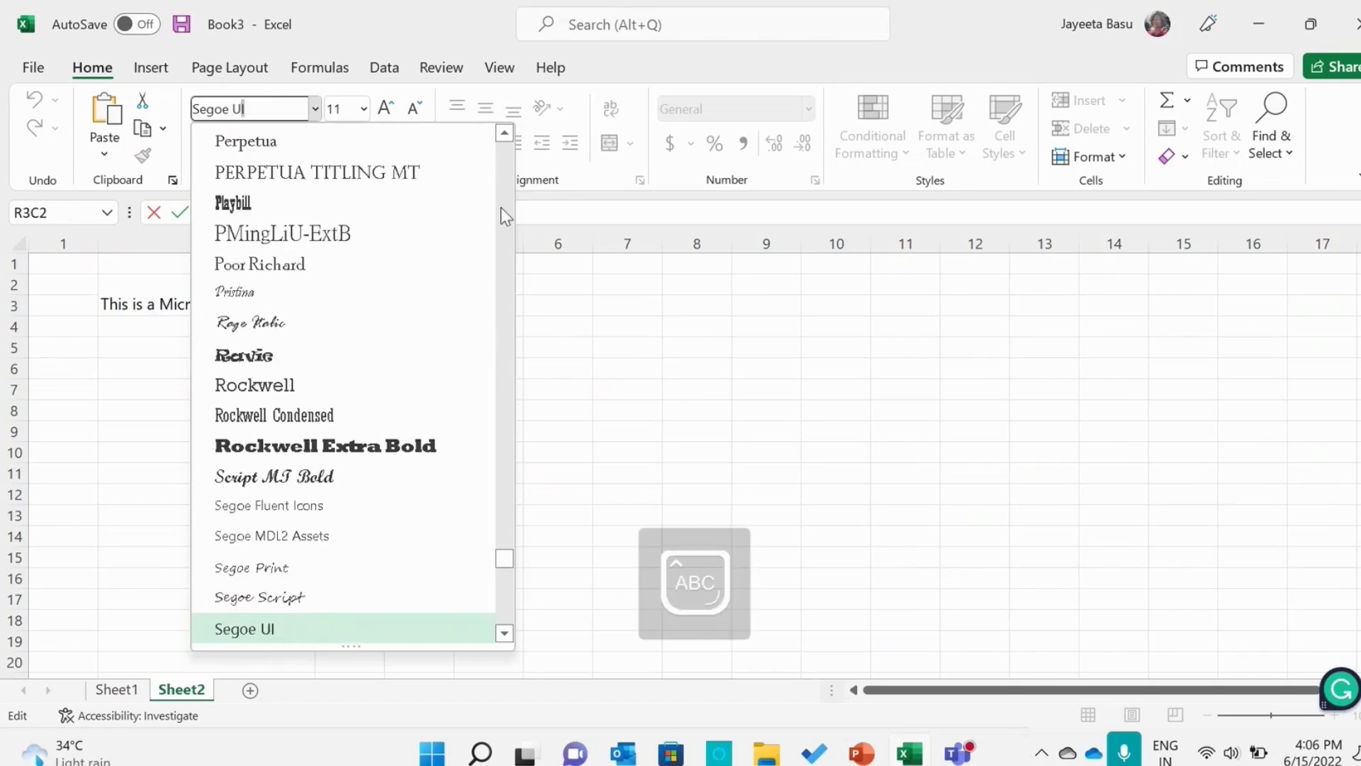
pyautogui.click(352, 629)
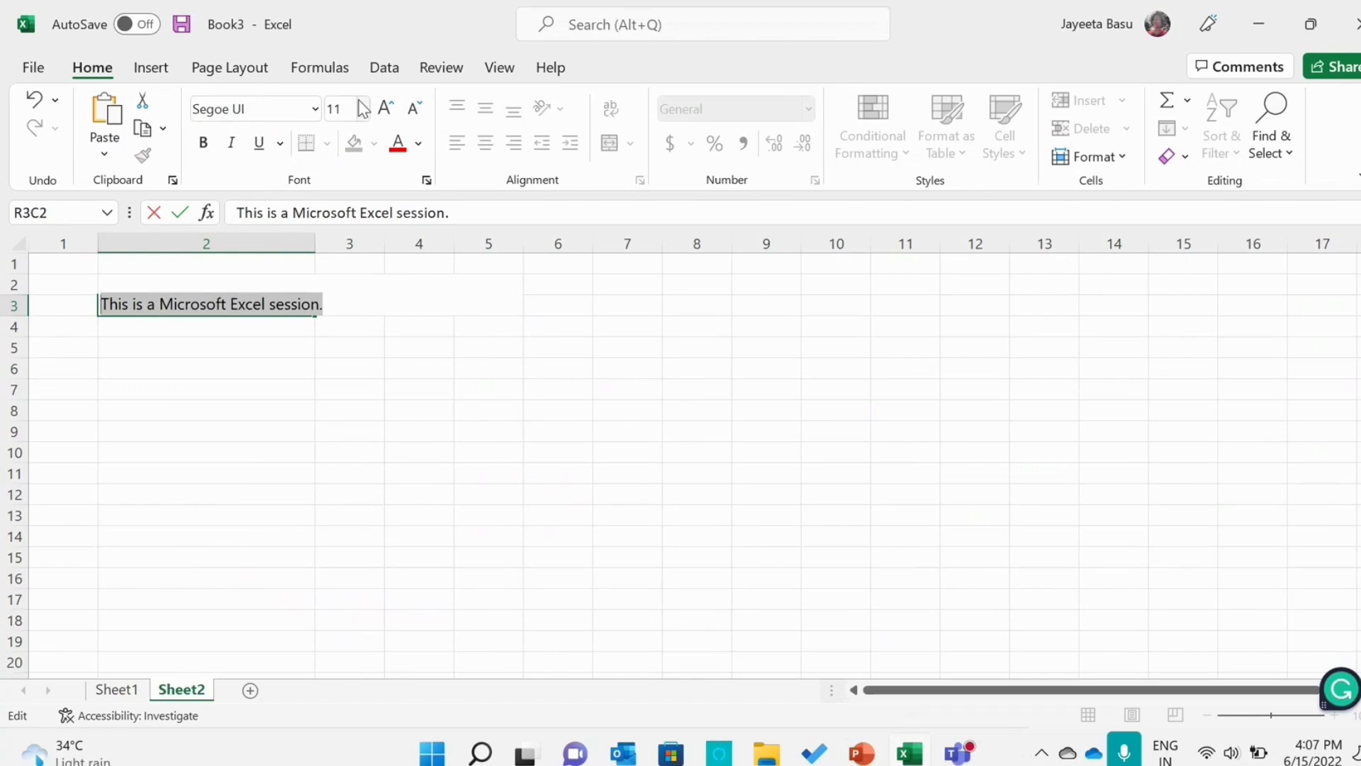
# Enlarge the sentence to 14 pt, toggling Bold, Italic and Underline on and off.
pyautogui.click(383, 111)
pyautogui.click(384, 112)
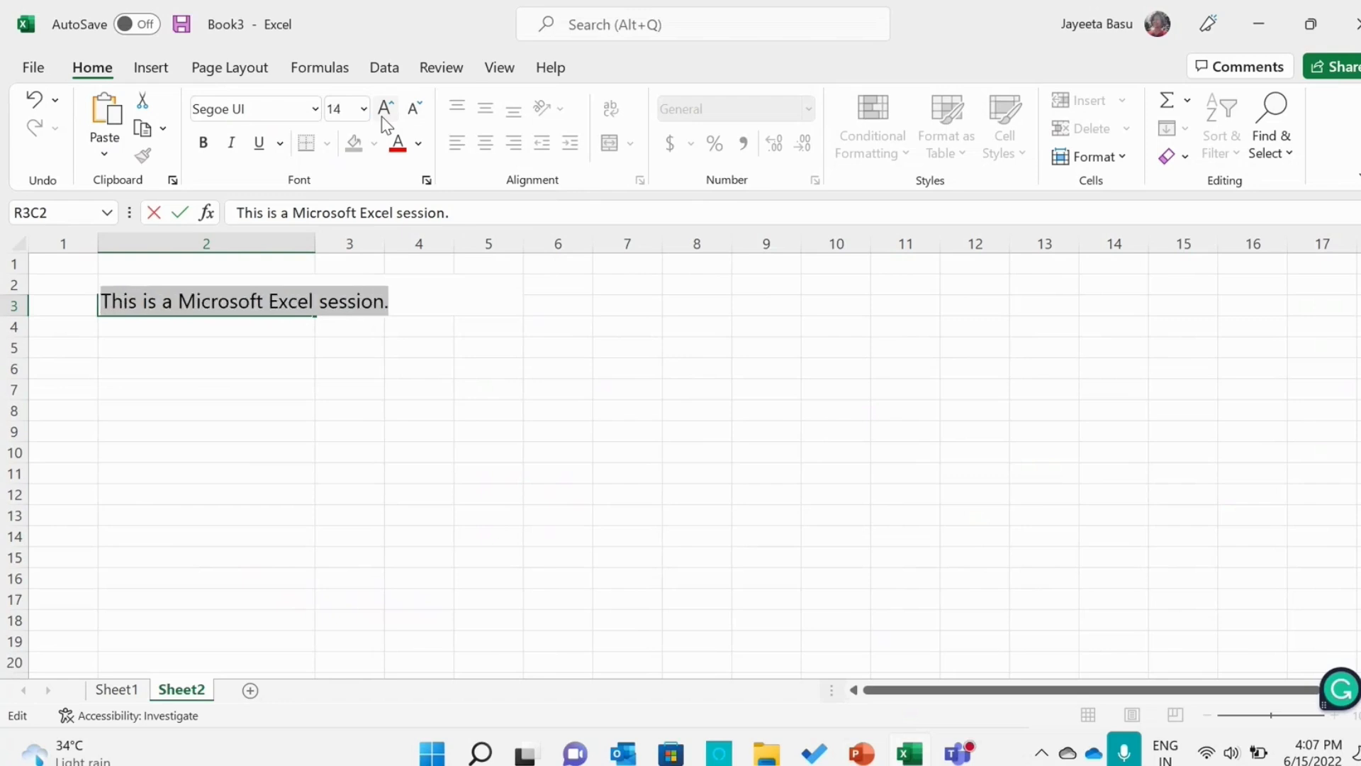
pyautogui.click(204, 149)
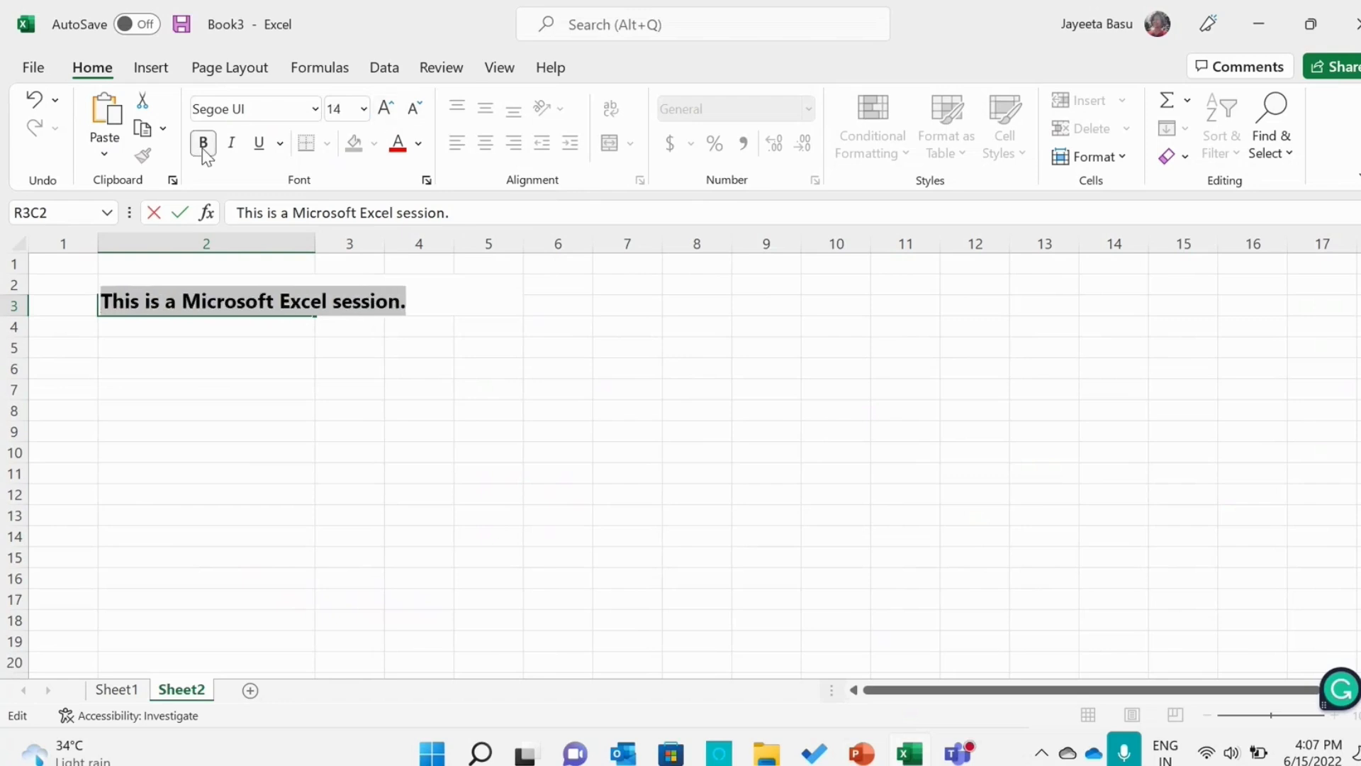
pyautogui.click(204, 145)
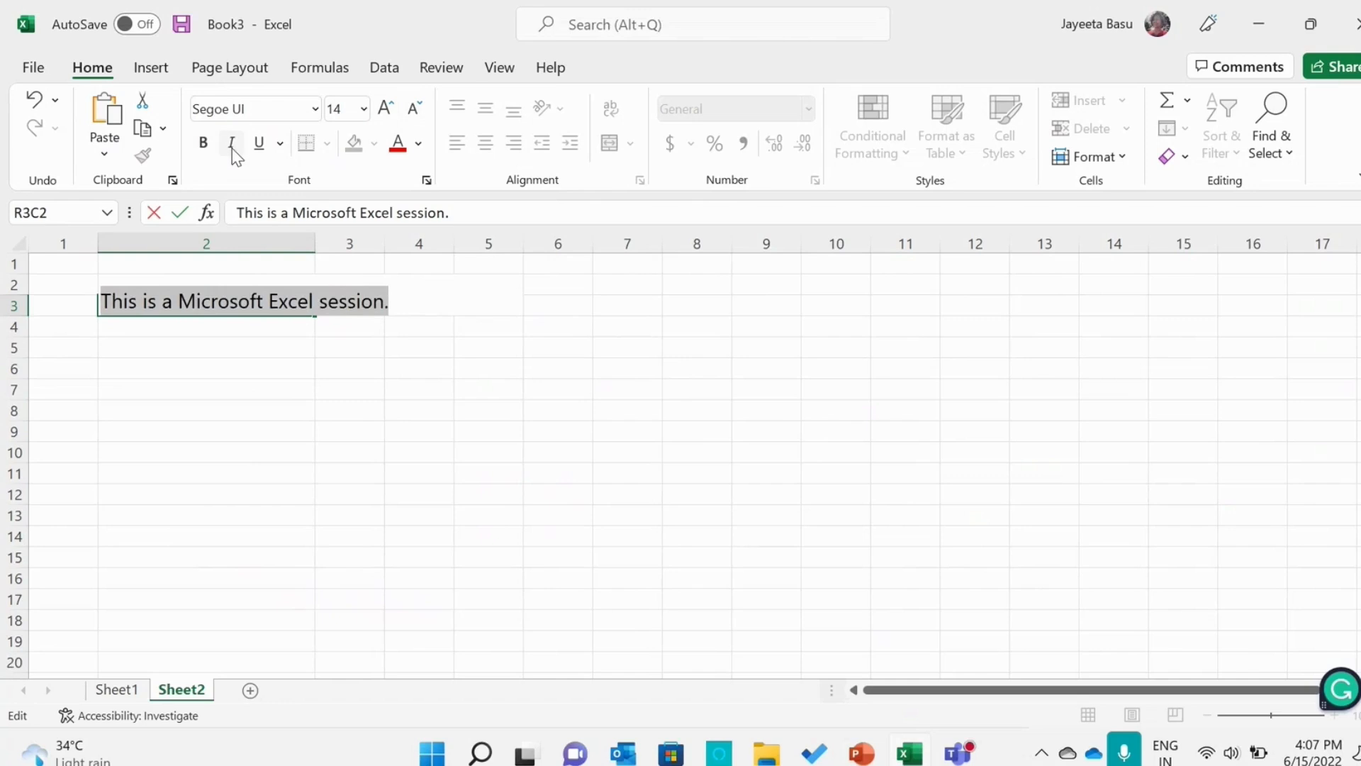
pyautogui.click(231, 147)
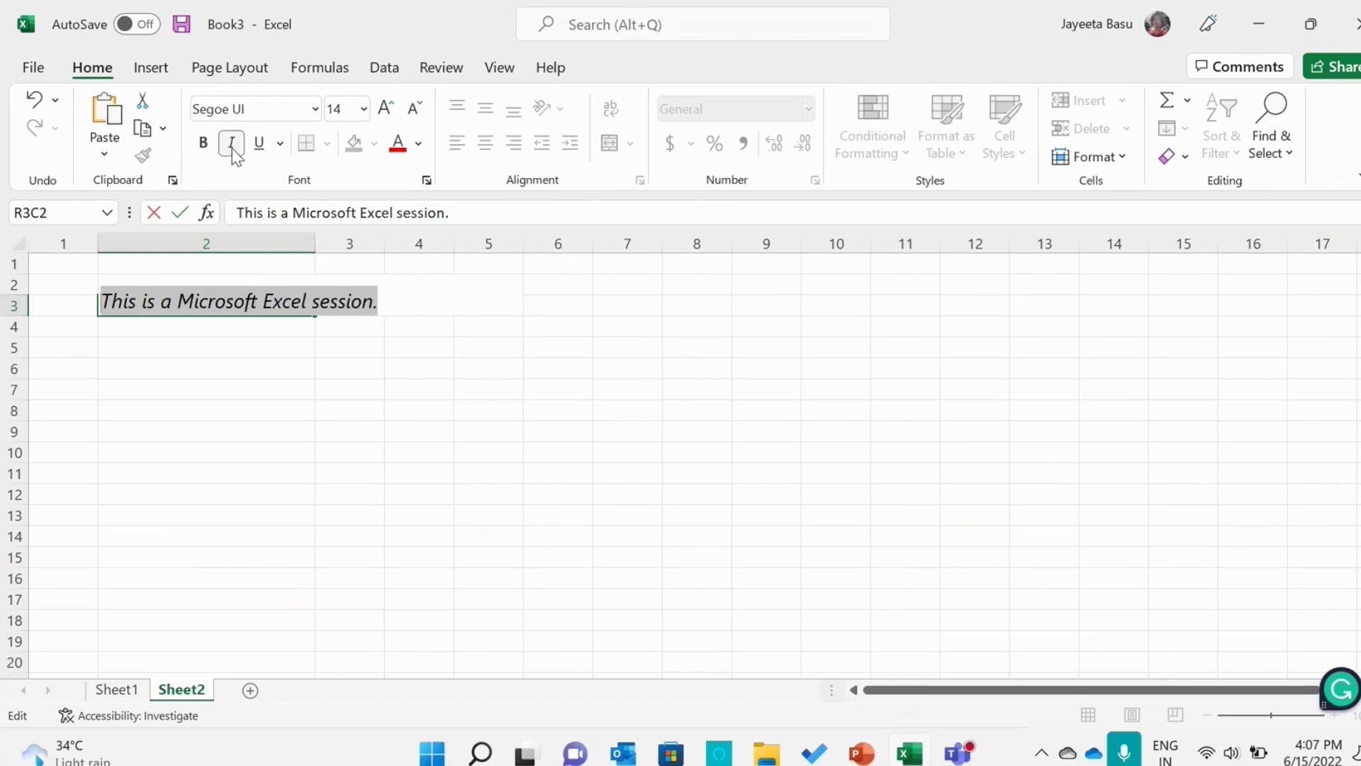
pyautogui.click(232, 148)
pyautogui.click(256, 145)
pyautogui.click(253, 148)
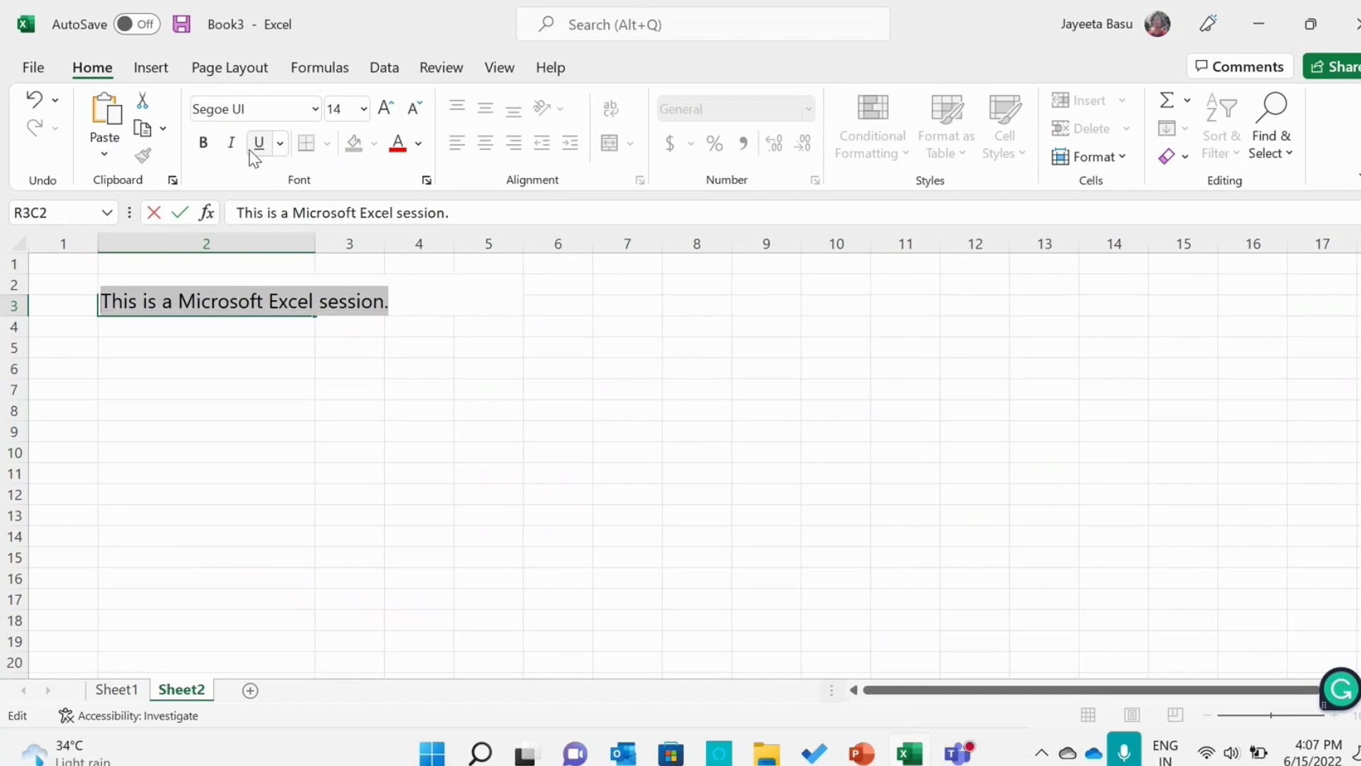
# Colour the sentence dark green, make it bold, and commit the cell.
pyautogui.click(419, 143)
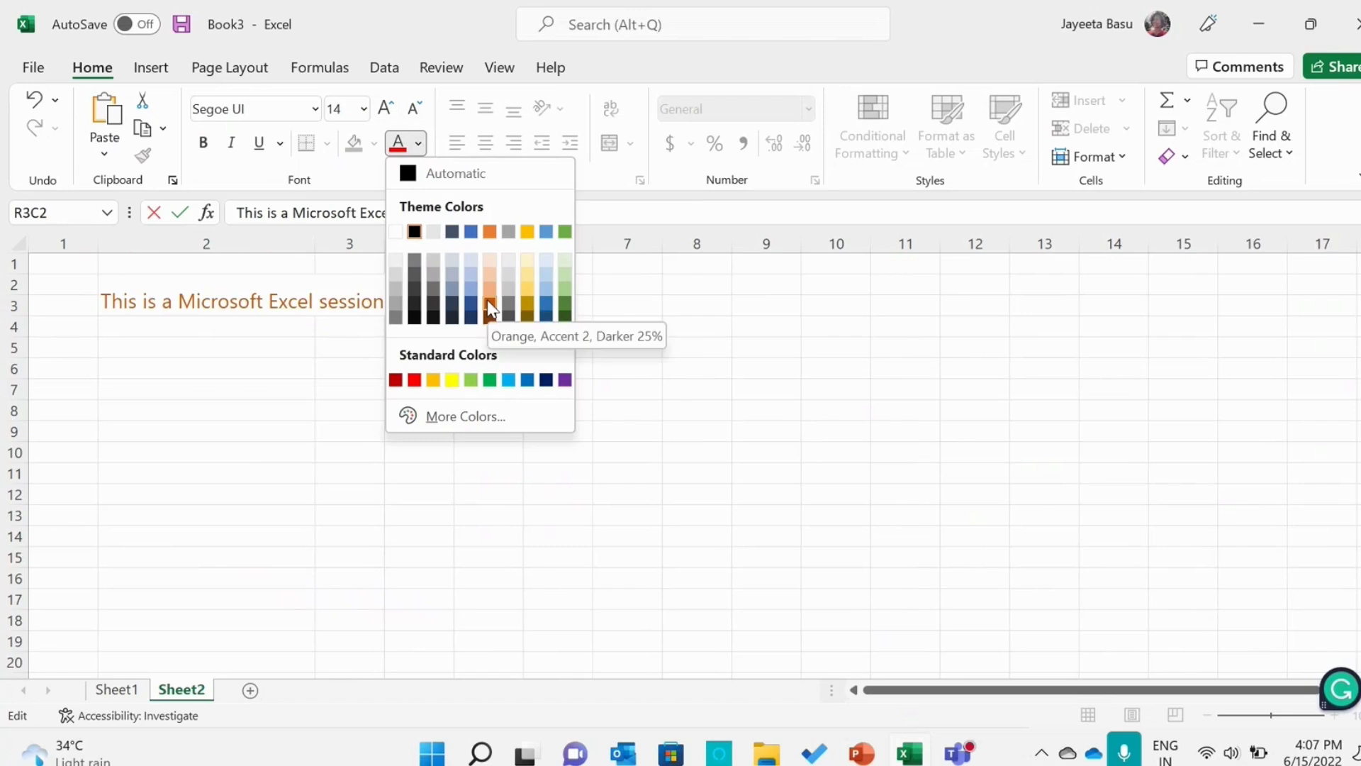
pyautogui.click(565, 317)
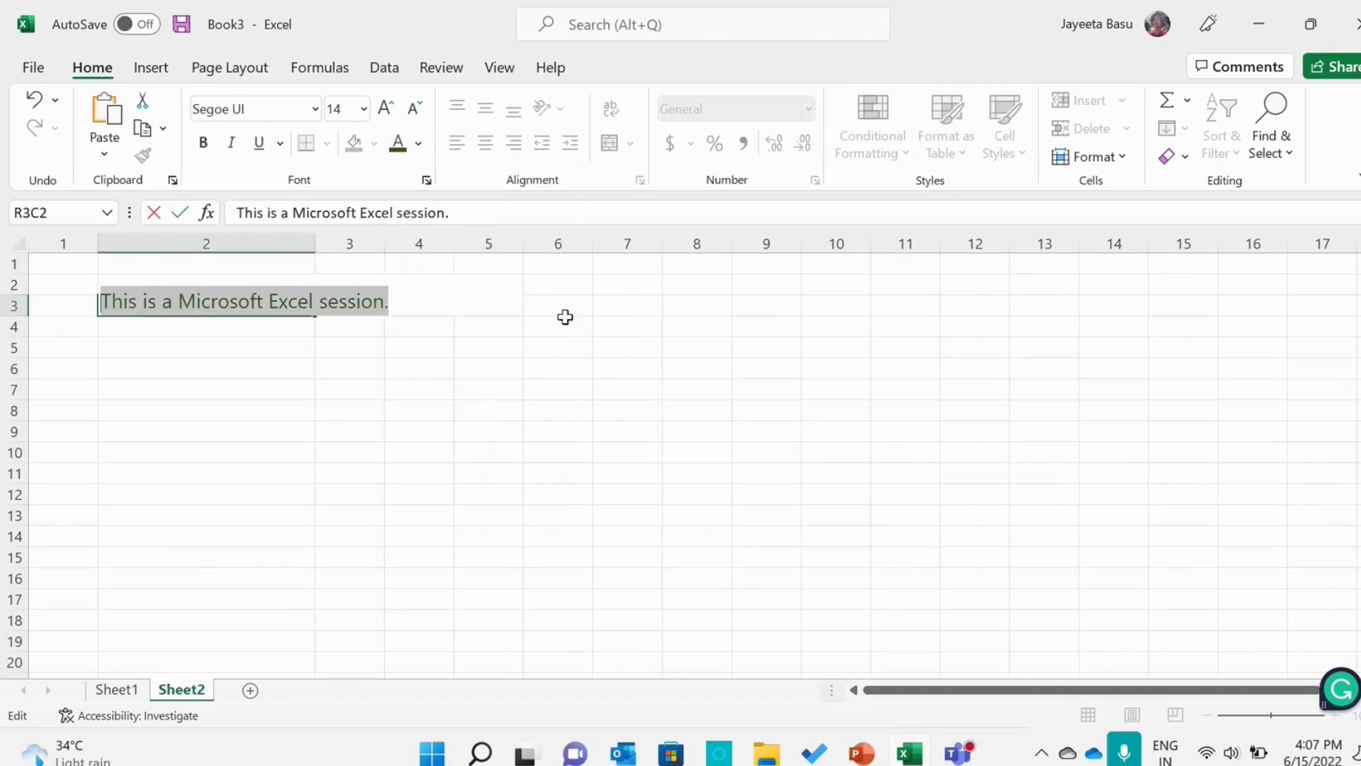
pyautogui.click(204, 144)
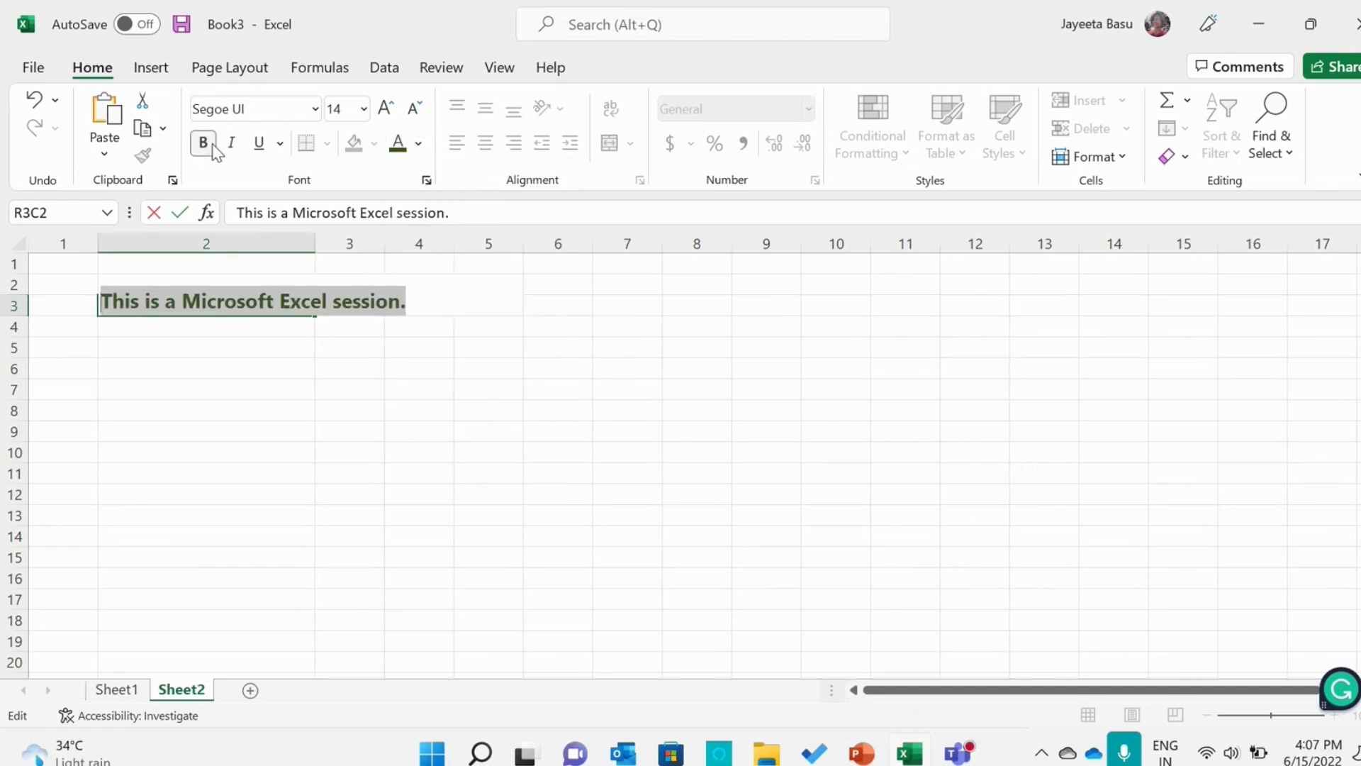
pyautogui.click(240, 352)
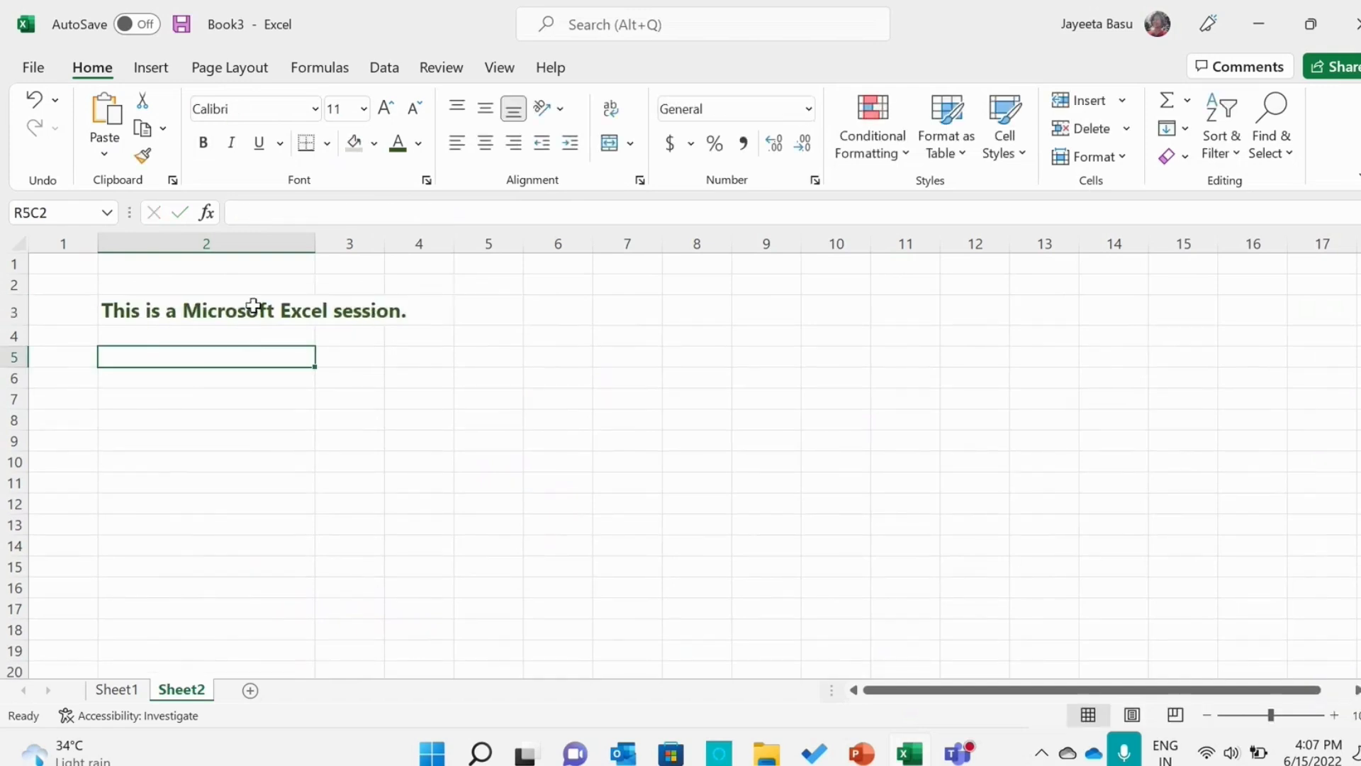
# Enter row 5 headers Serial No., Name, Age and Address in columns 1–4.
pyautogui.click(78, 364)
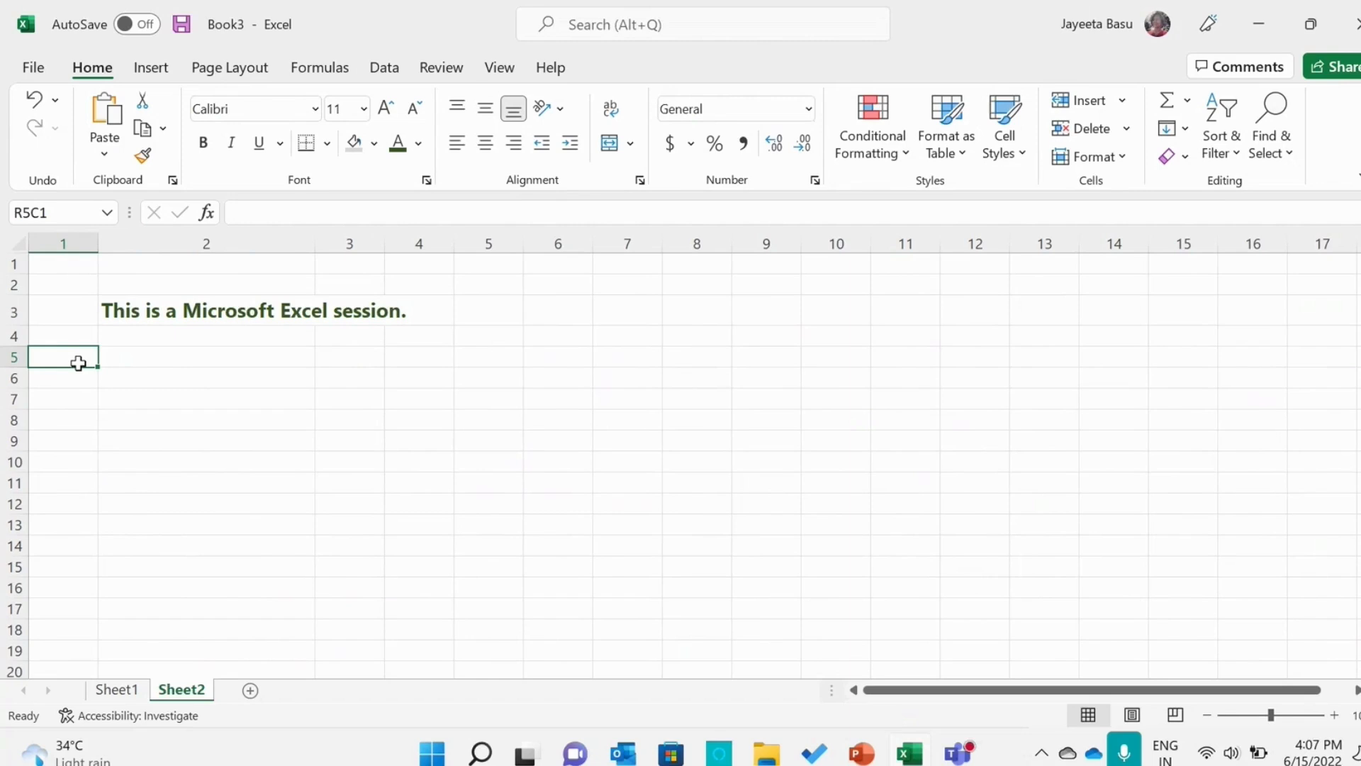
pyautogui.write('Serial ')
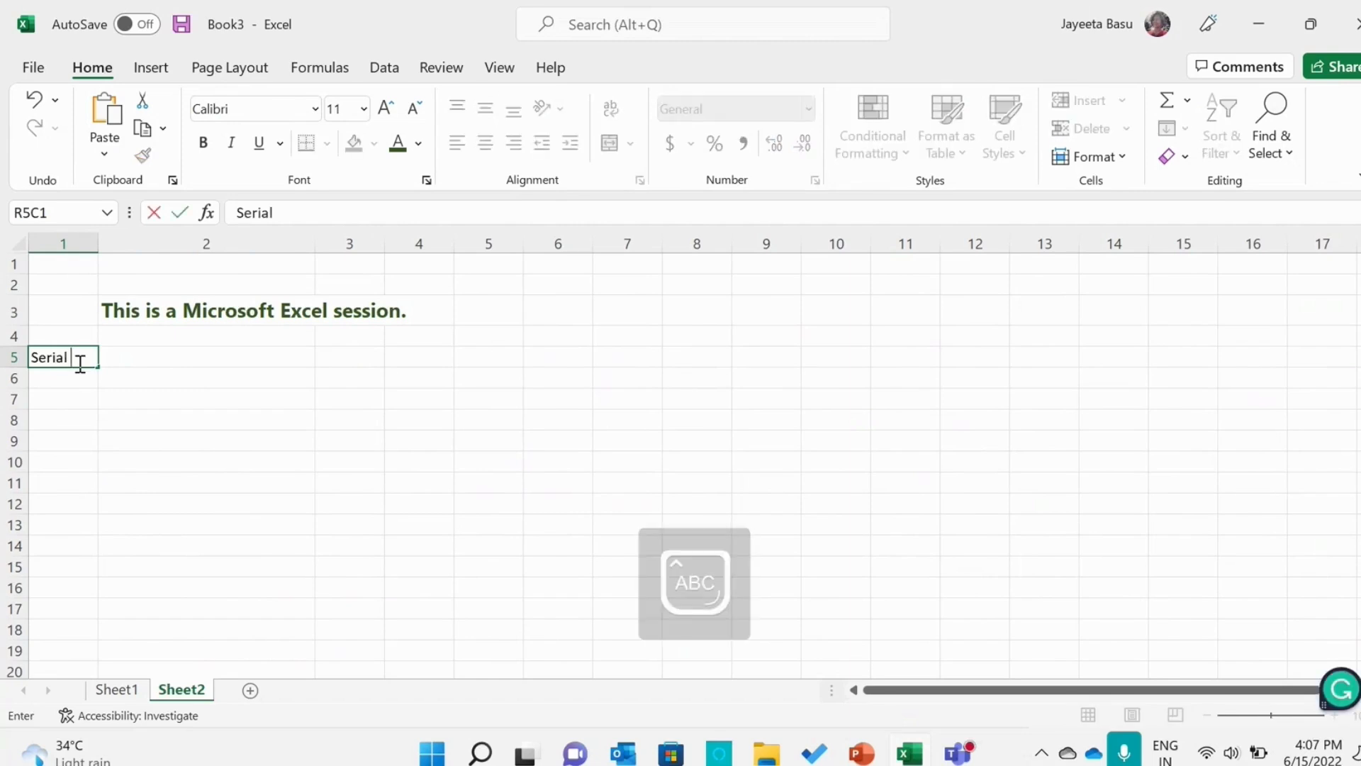
pyautogui.write('No.')
pyautogui.click(157, 355)
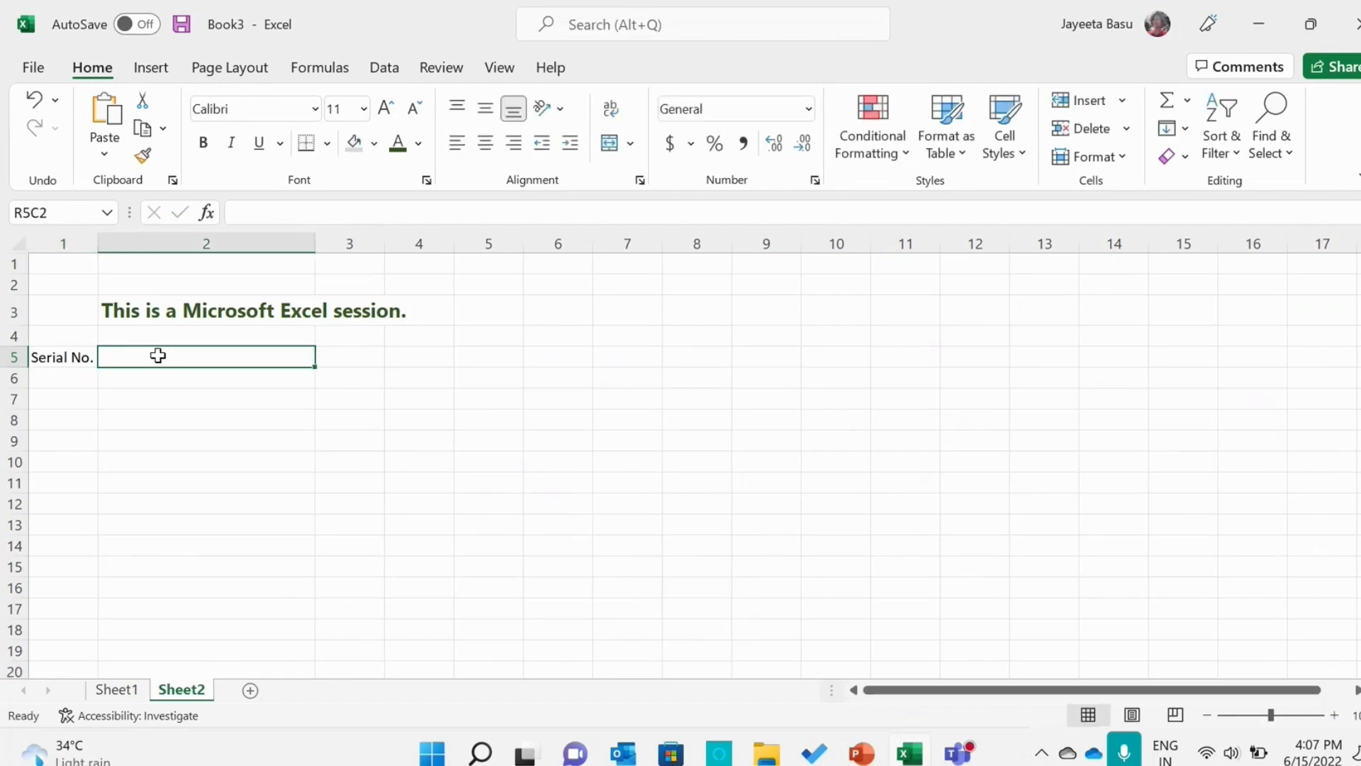
pyautogui.write('Name')
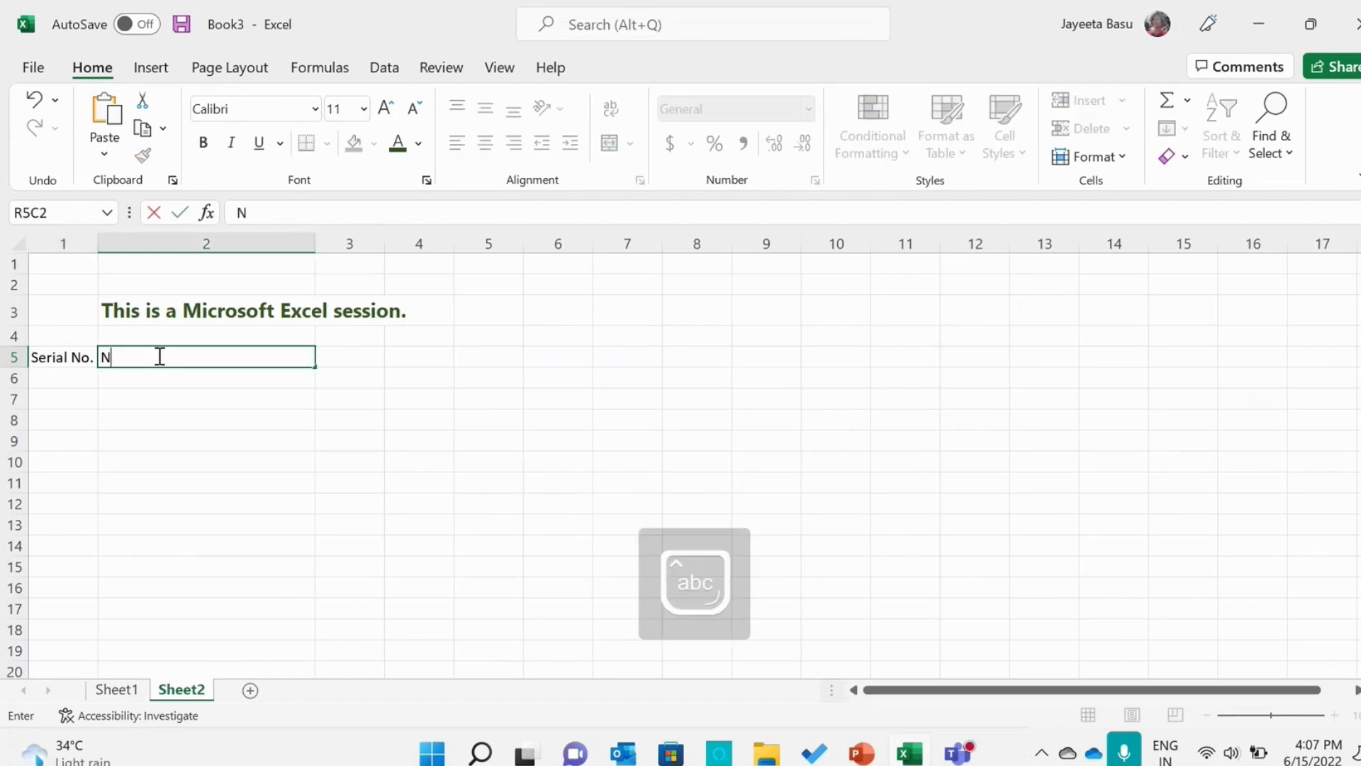
pyautogui.click(347, 355)
pyautogui.write('Age')
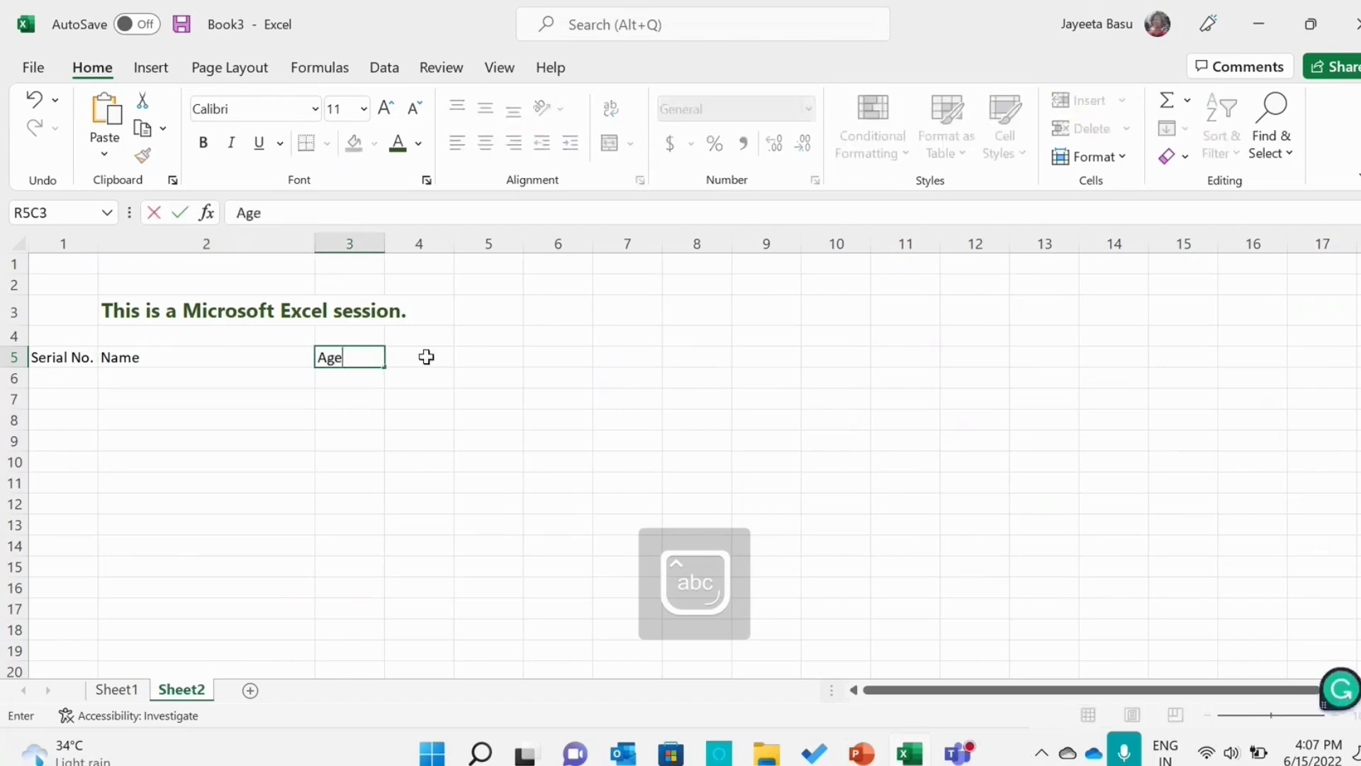
pyautogui.click(426, 357)
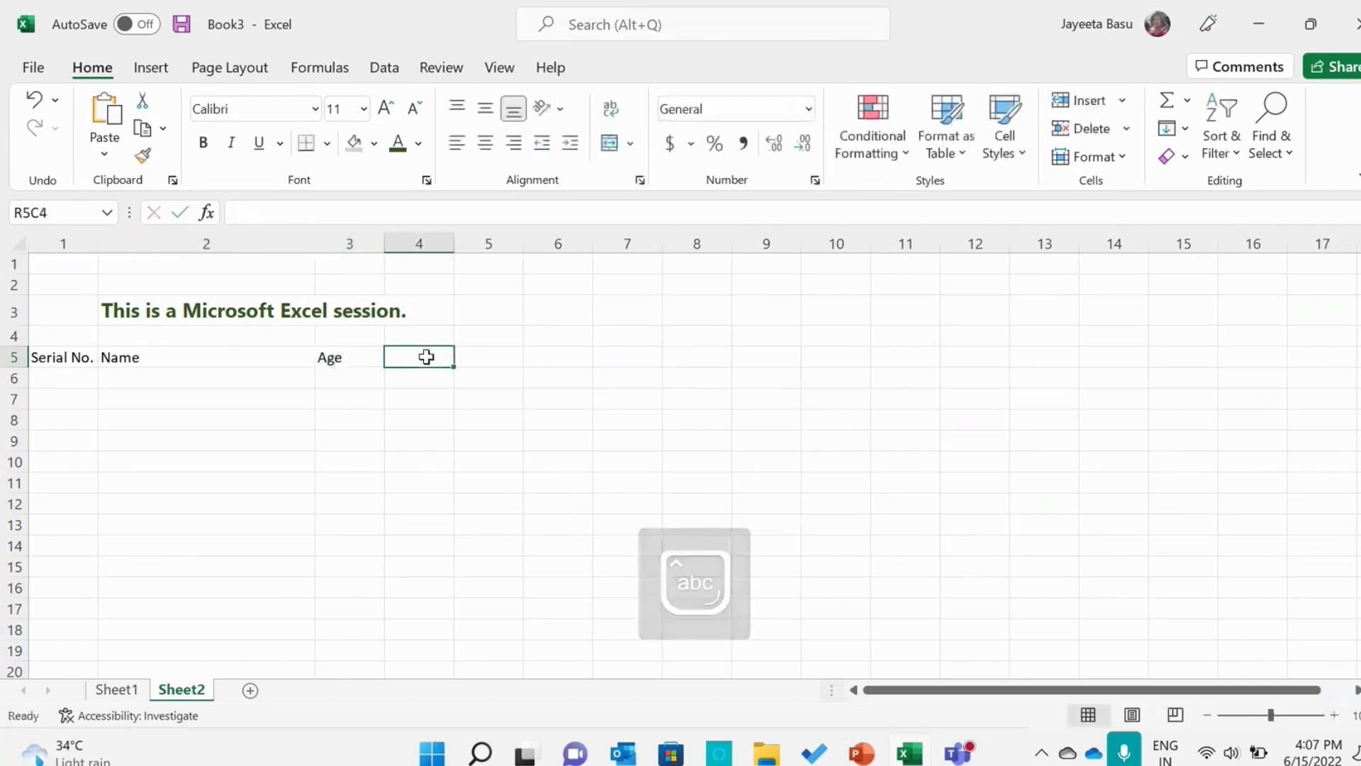
pyautogui.write('Address')
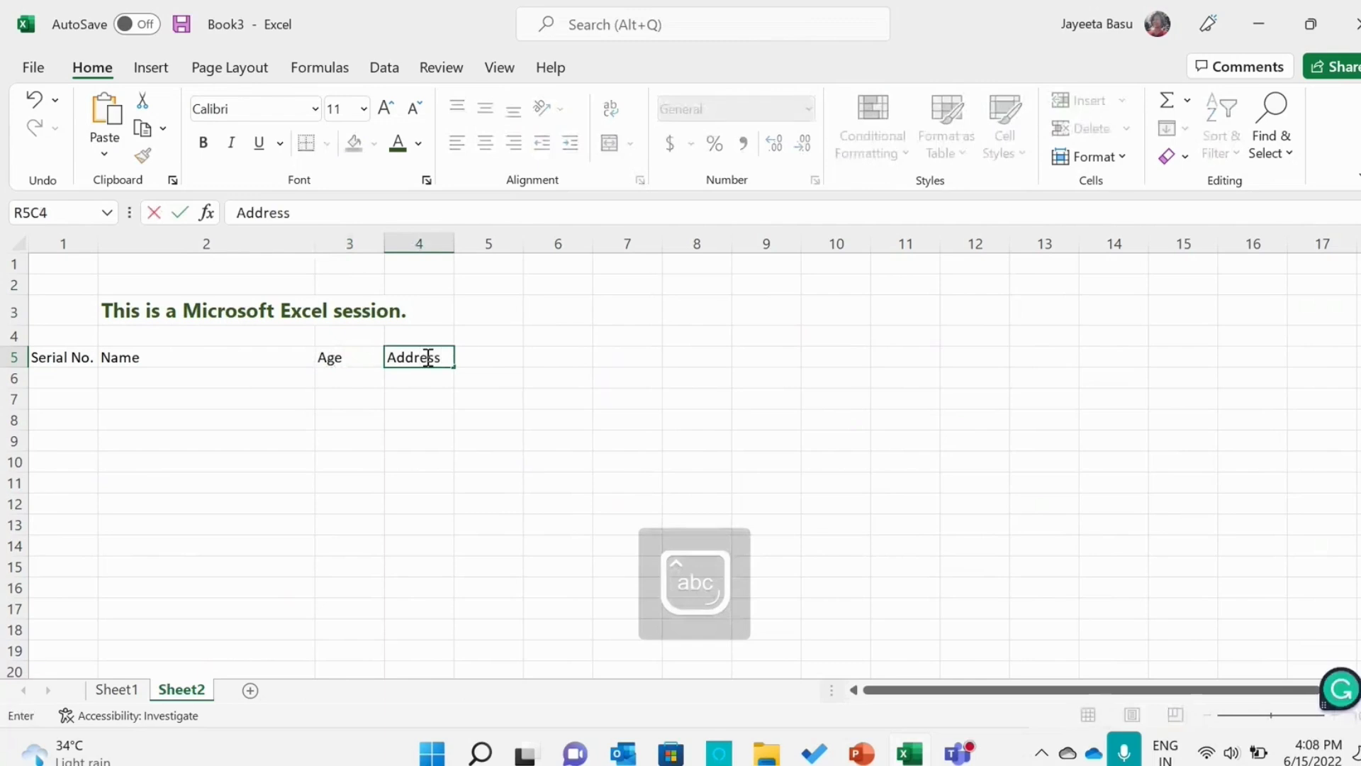
pyautogui.click(485, 353)
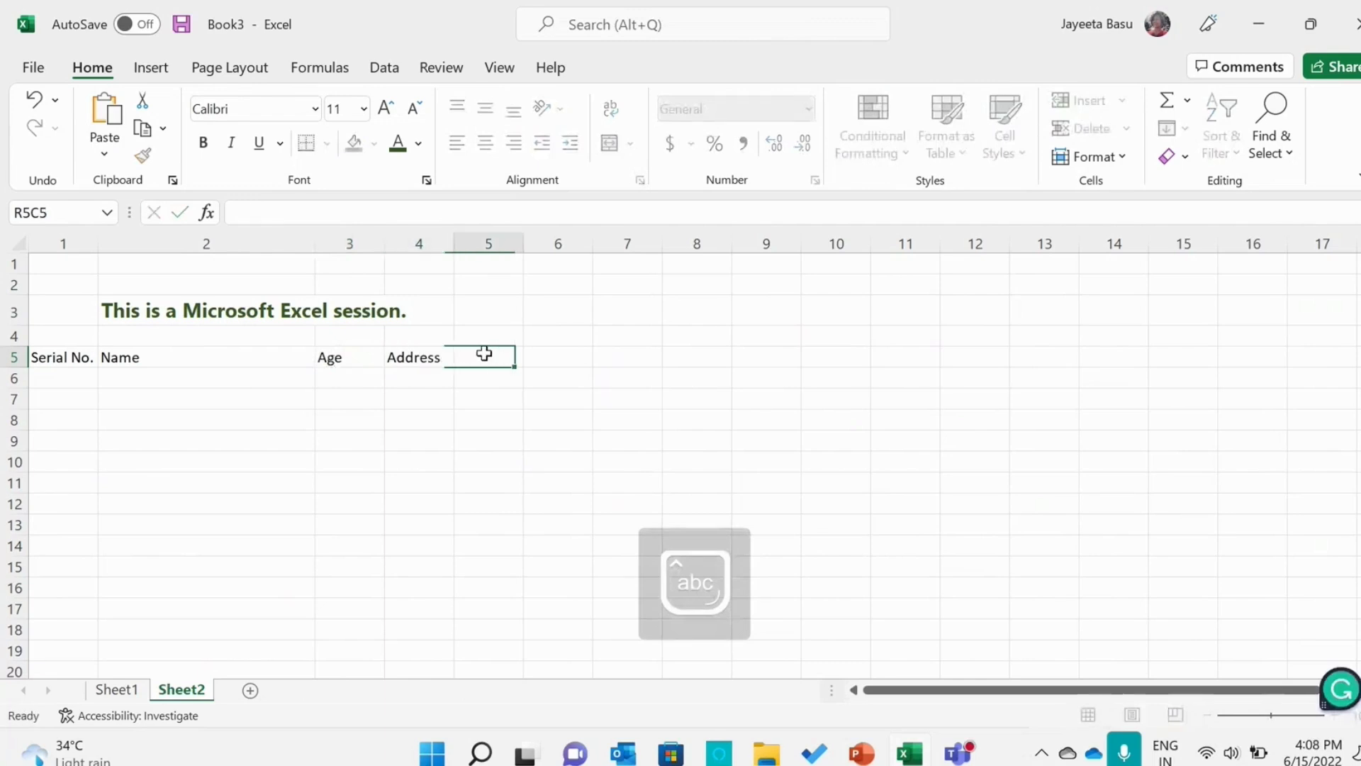
# Enter Phone No. in column 5 and widen that column to show it fully.
pyautogui.write('Phone No.')
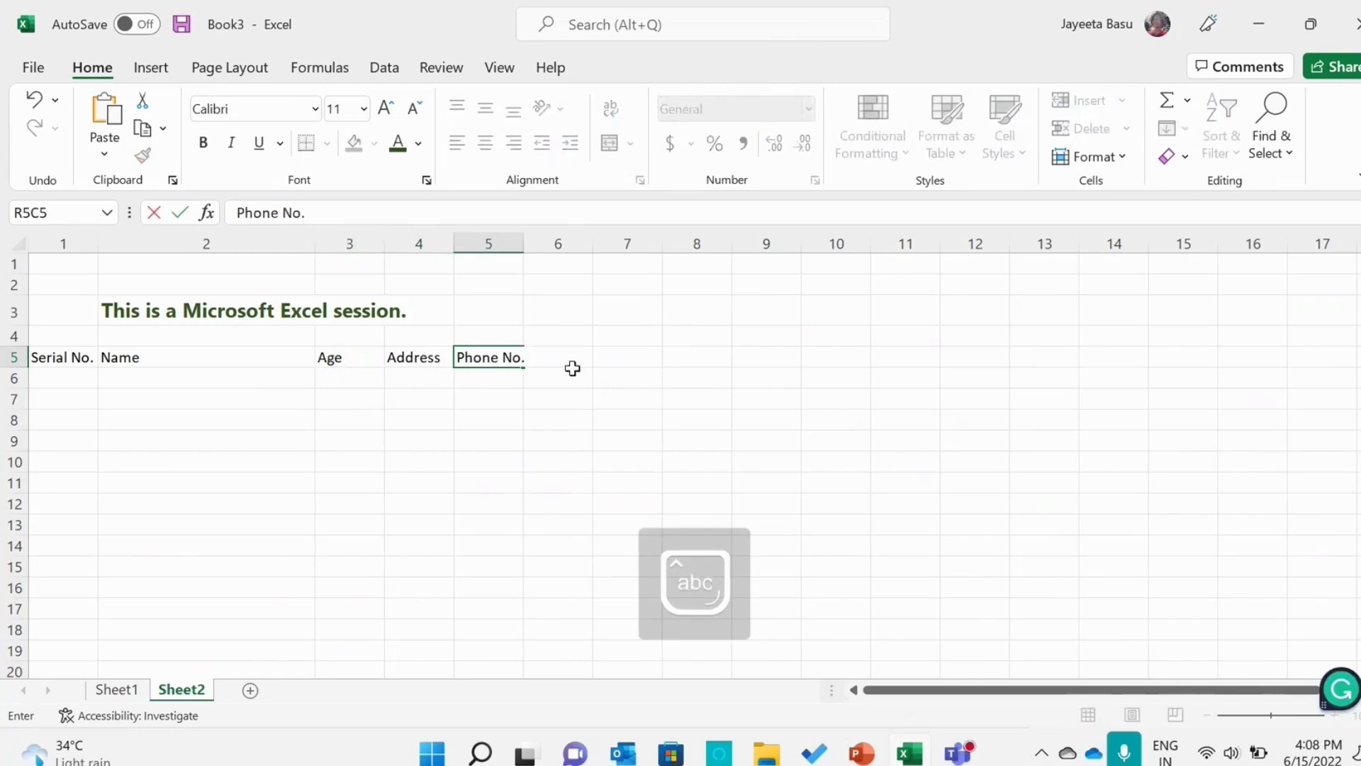
pyautogui.press('F2')
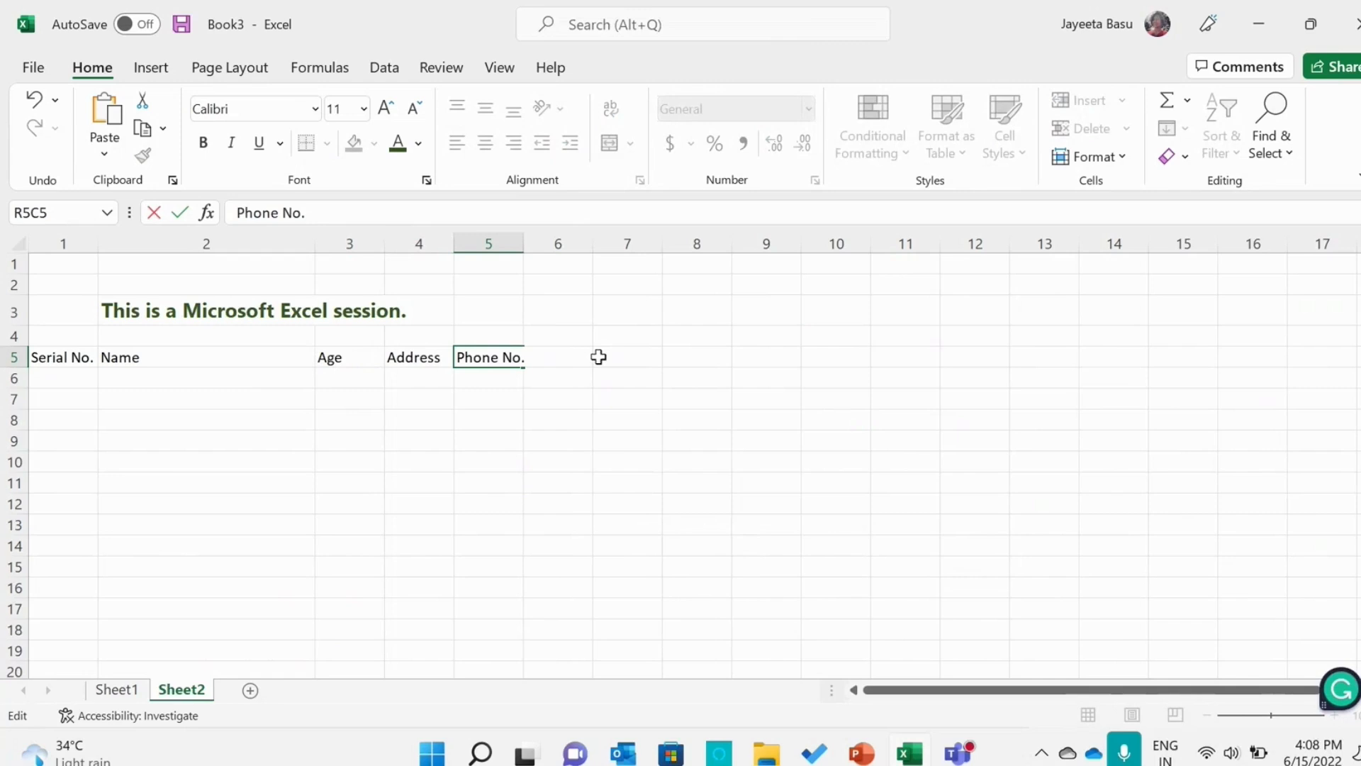
pyautogui.press('Tab')
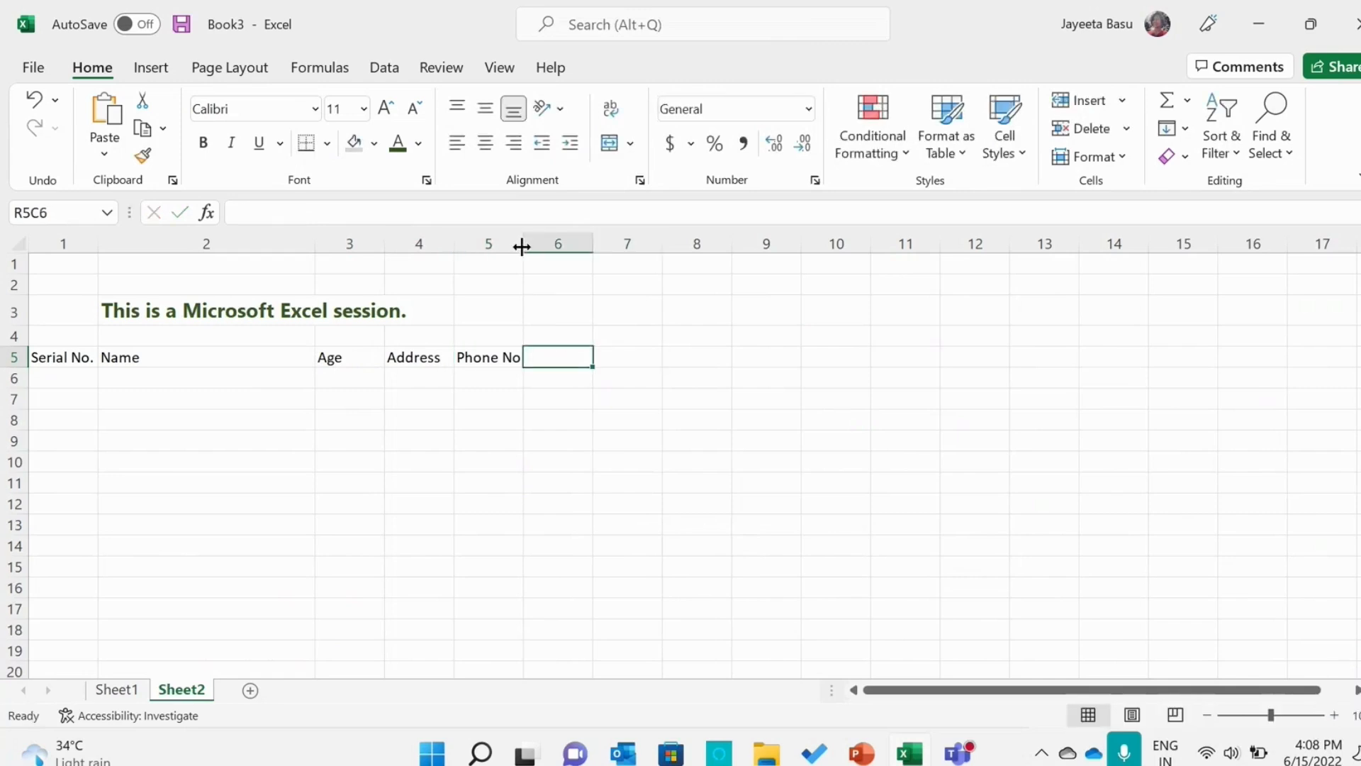
pyautogui.moveTo(522, 247); pyautogui.dragTo(526, 247)
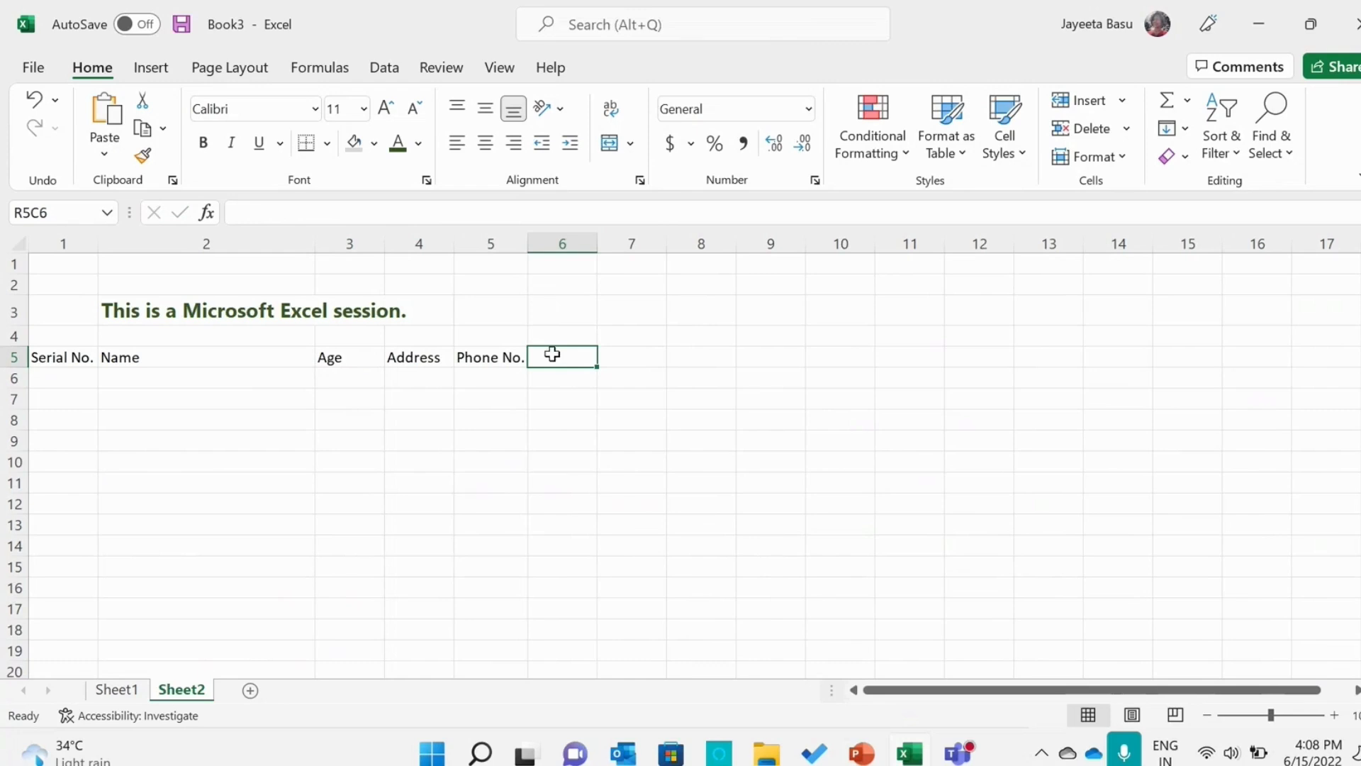
# Add the City, State and Email ID headers to finish row 5.
pyautogui.write('City')
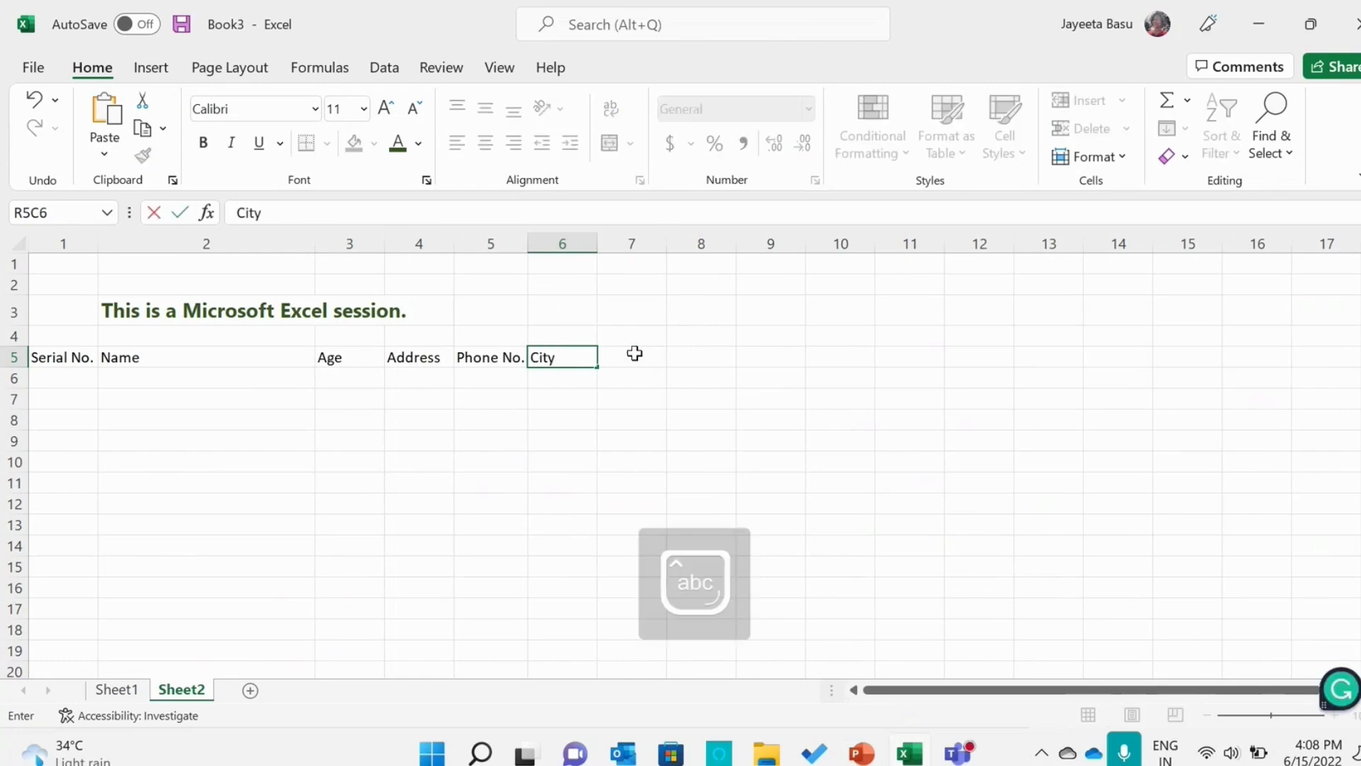
pyautogui.press('Tab')
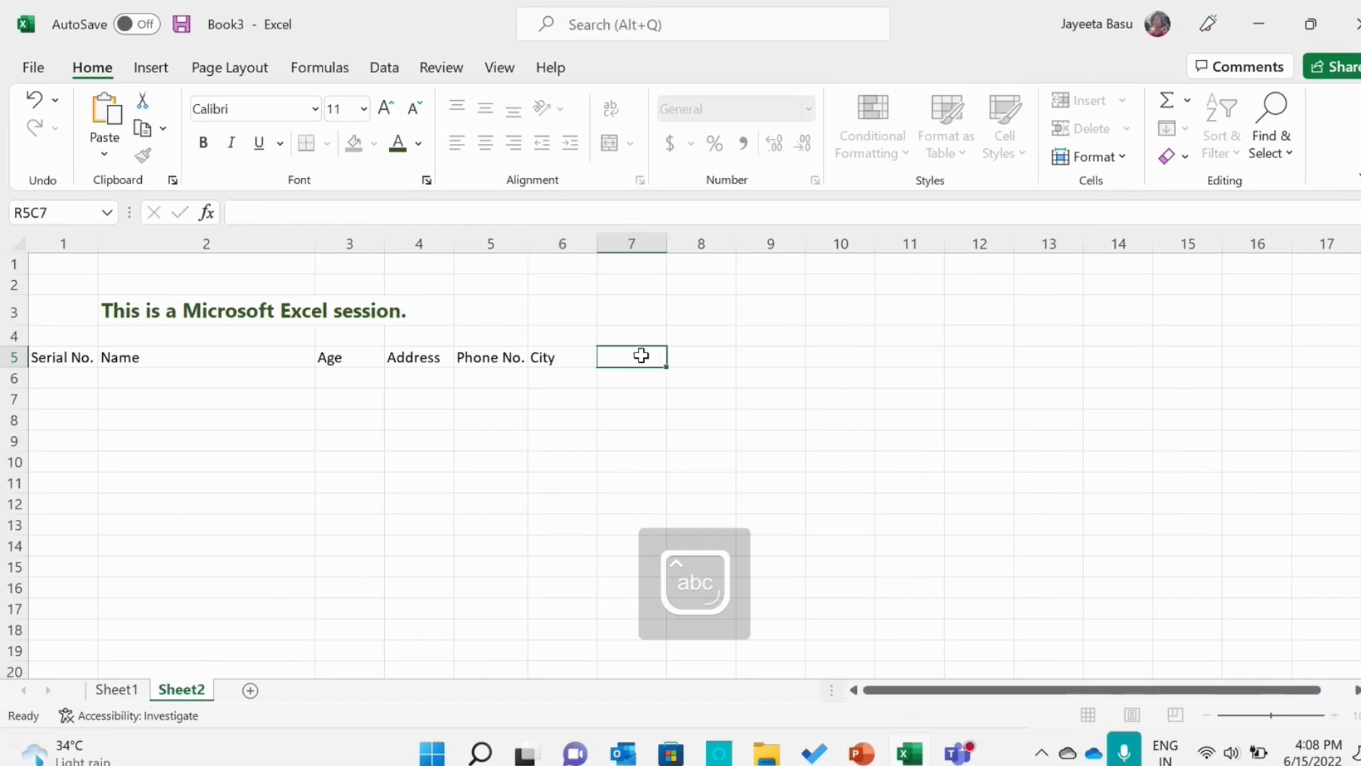
pyautogui.write('State')
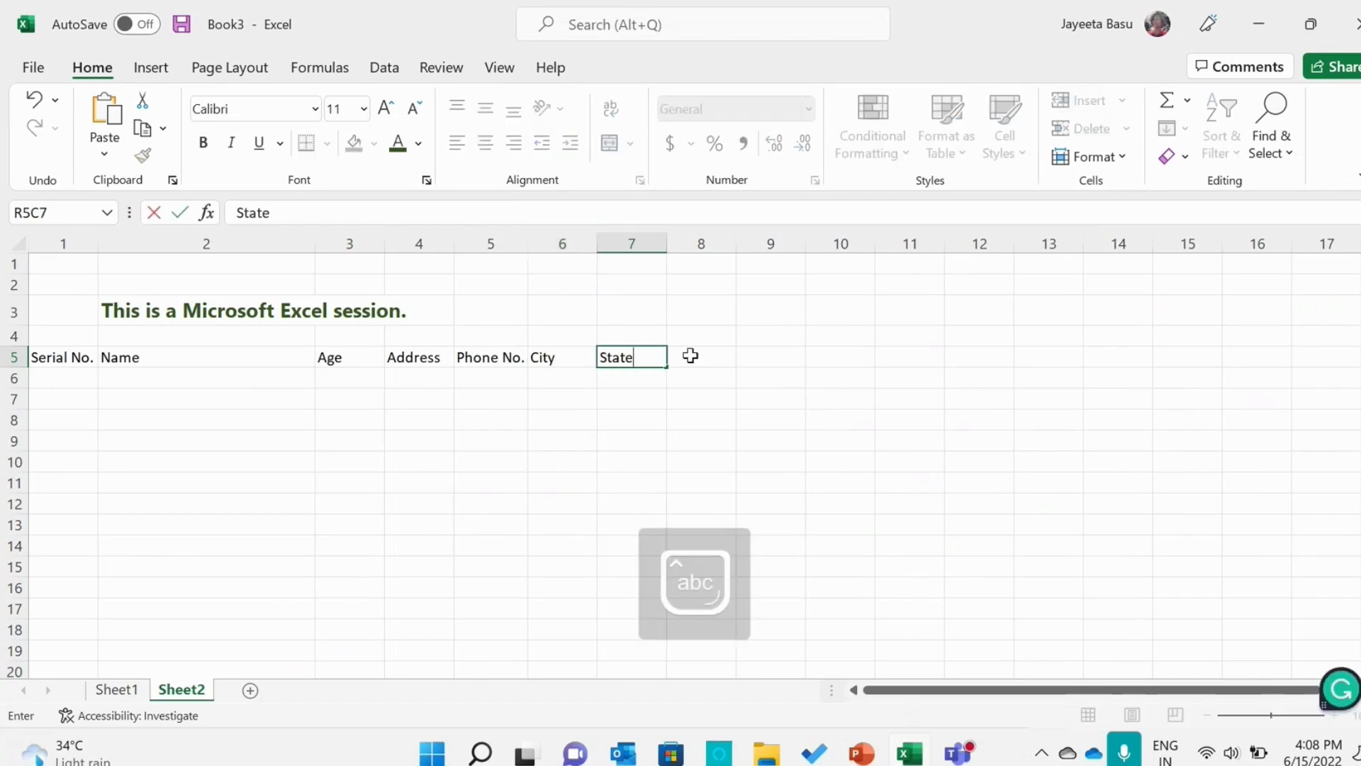
pyautogui.click(690, 356)
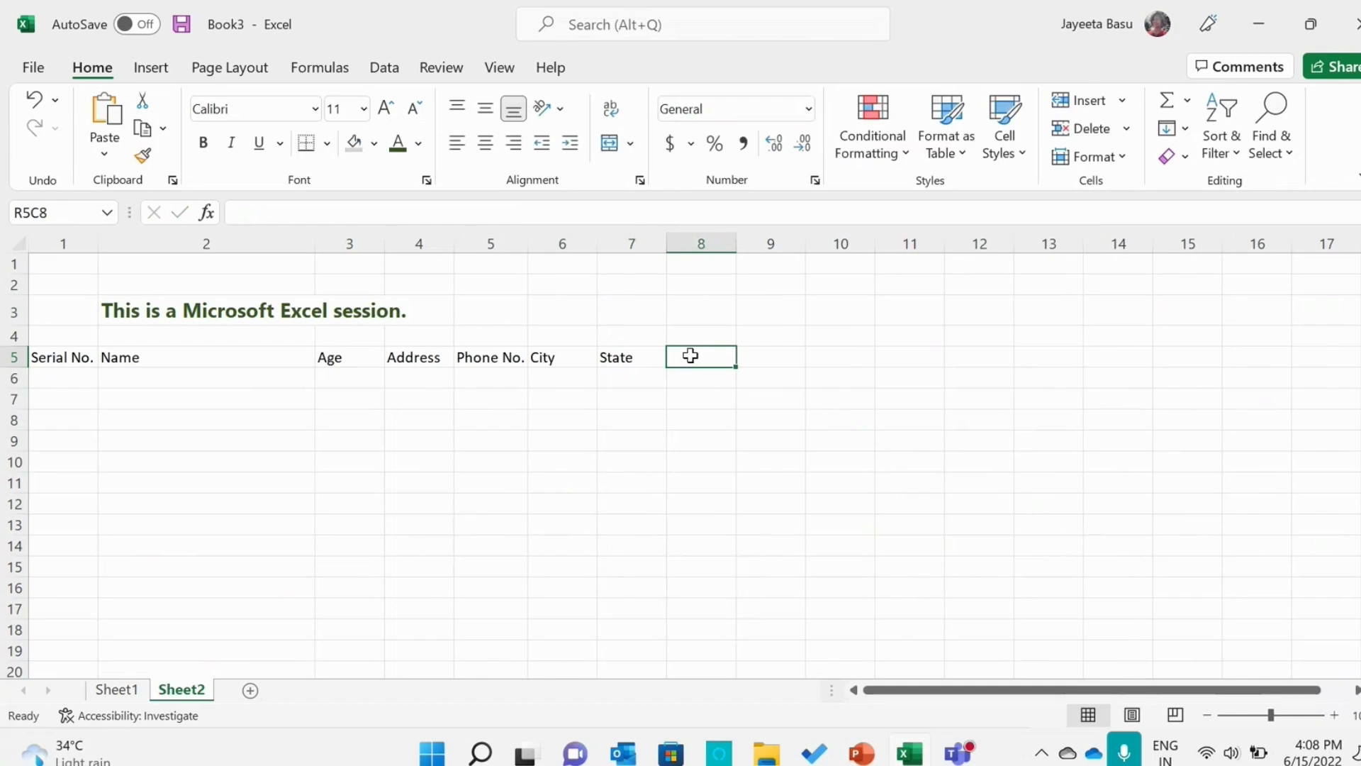
pyautogui.write('Email')
pyautogui.press('capslock')
pyautogui.write('ID')
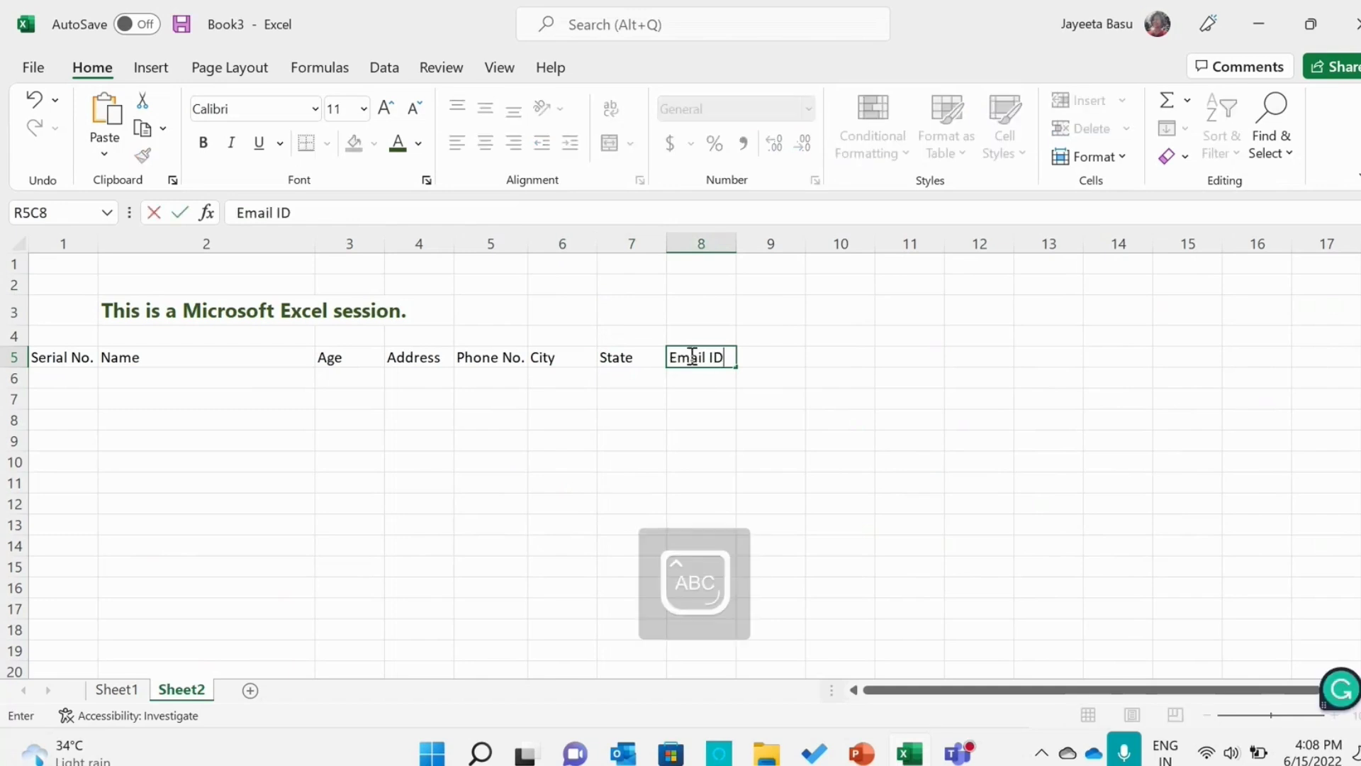
pyautogui.click(60, 362)
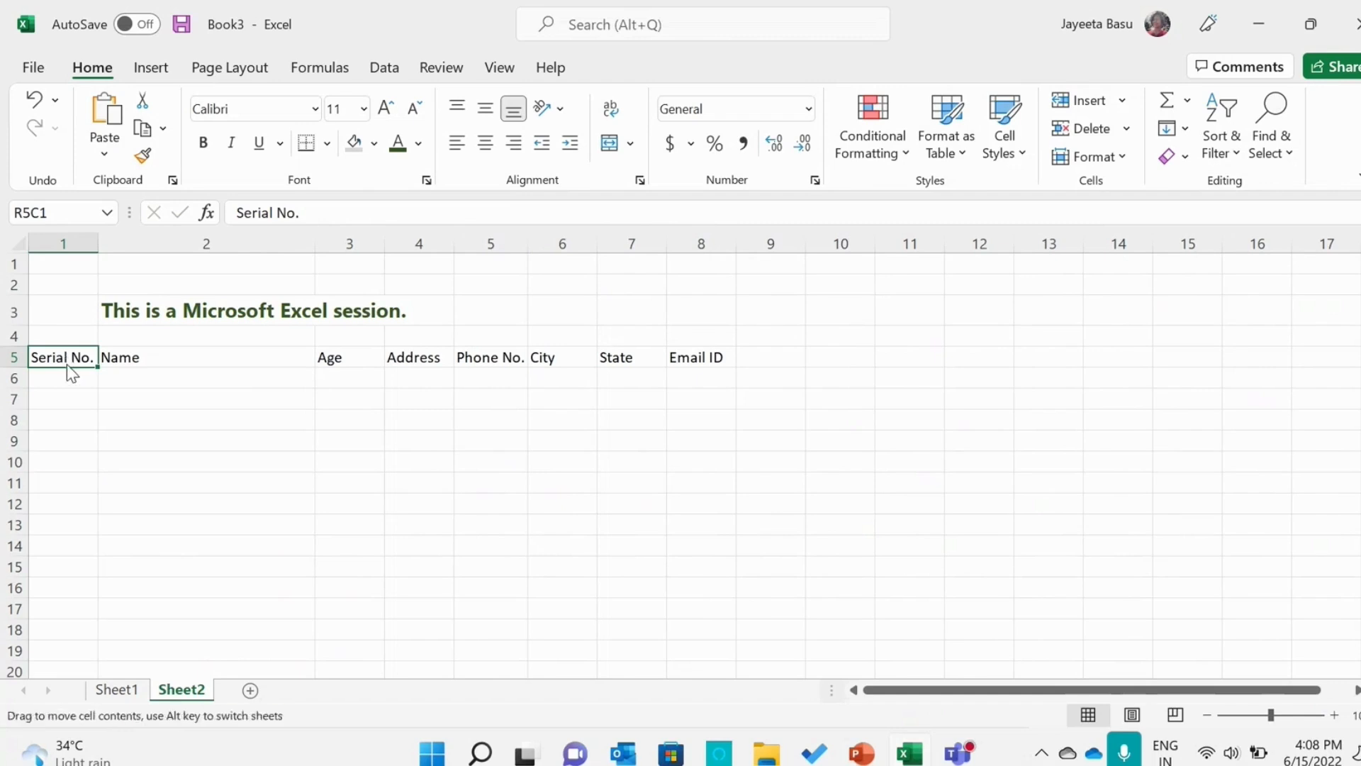
# Make headers R5C1:R5C8 bold and centred both vertically and horizontally.
pyautogui.moveTo(184, 363); pyautogui.dragTo(171, 362)
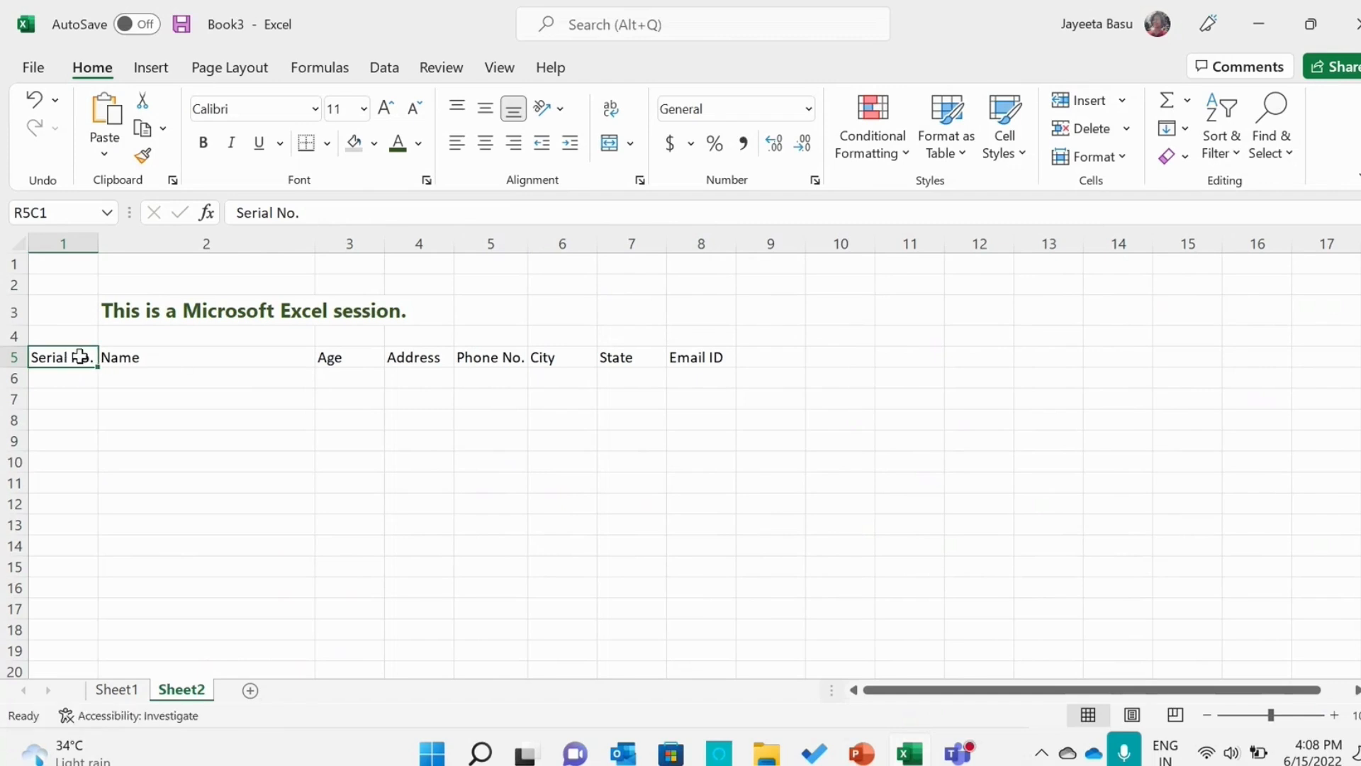
pyautogui.moveTo(80, 356); pyautogui.dragTo(682, 364)
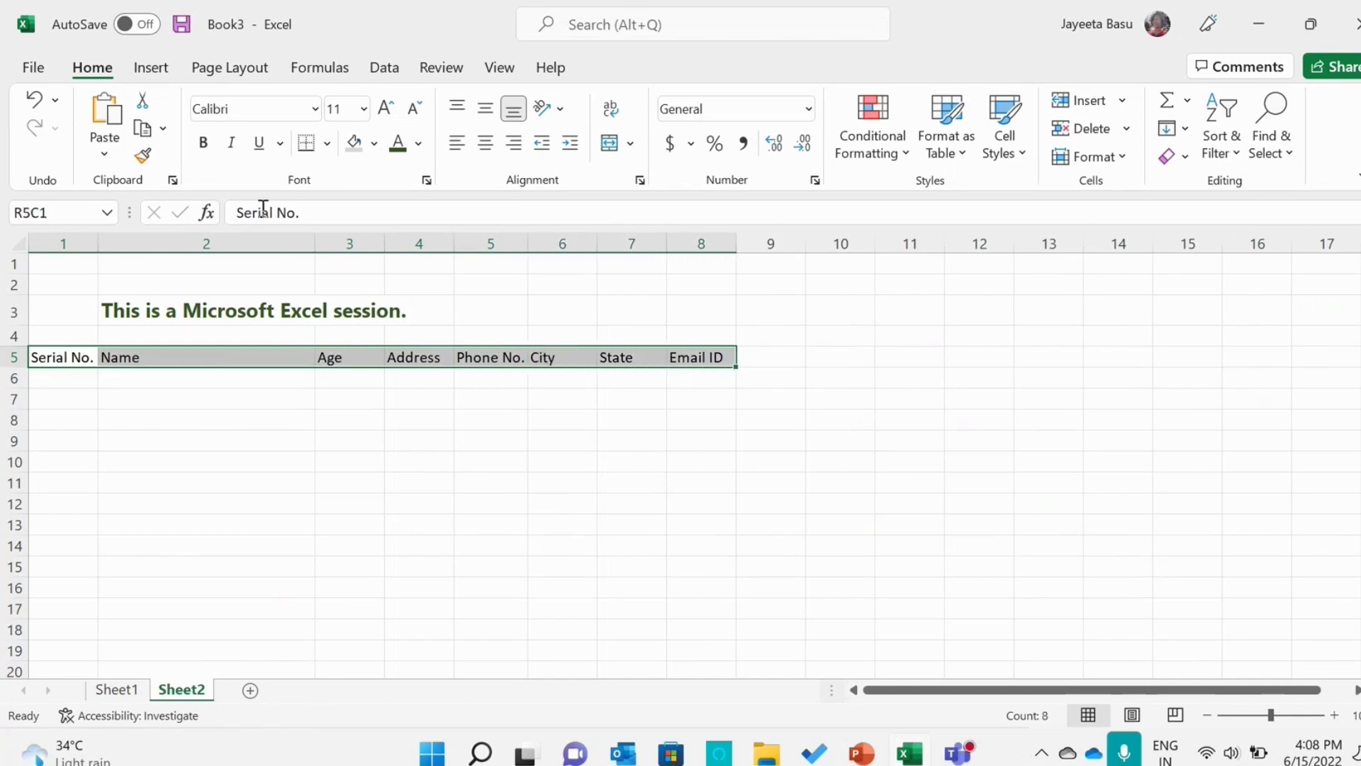
pyautogui.click(202, 148)
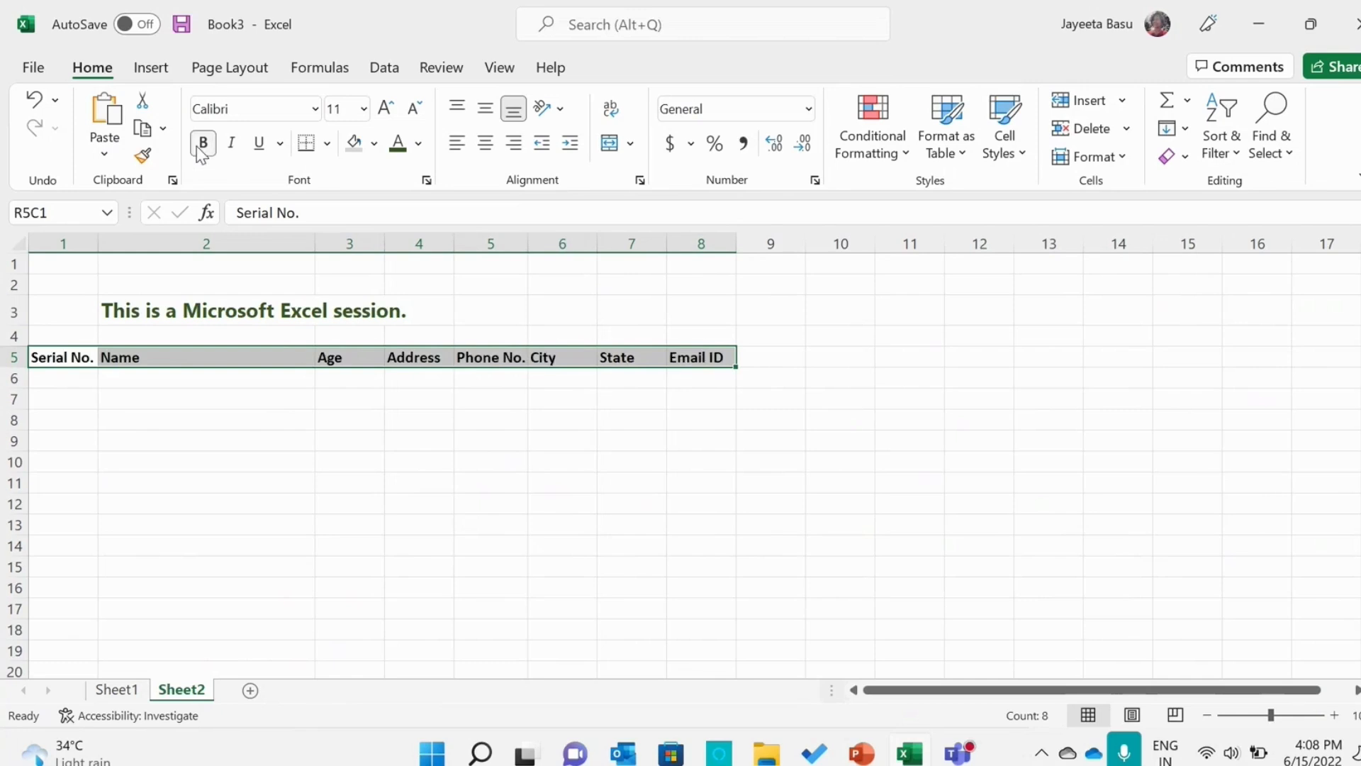
pyautogui.click(476, 119)
pyautogui.click(486, 111)
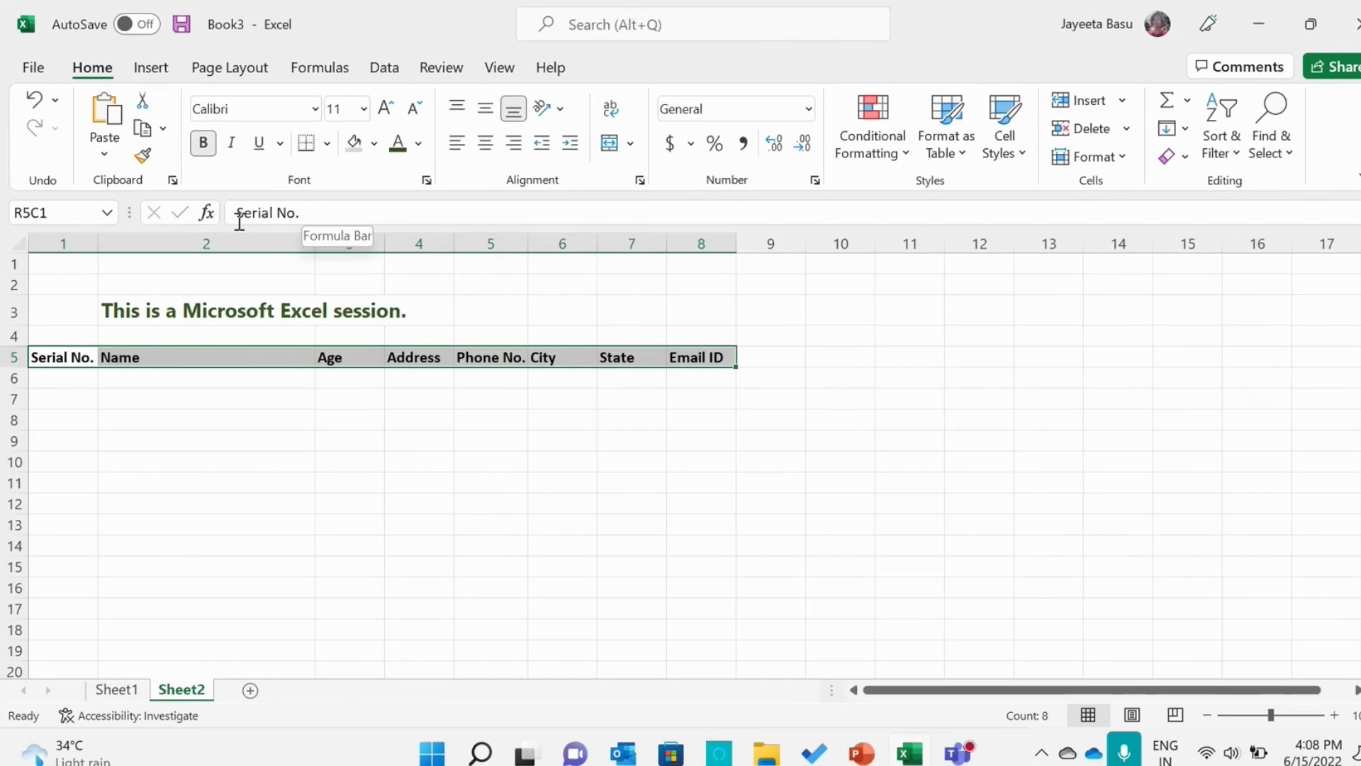
pyautogui.click(485, 109)
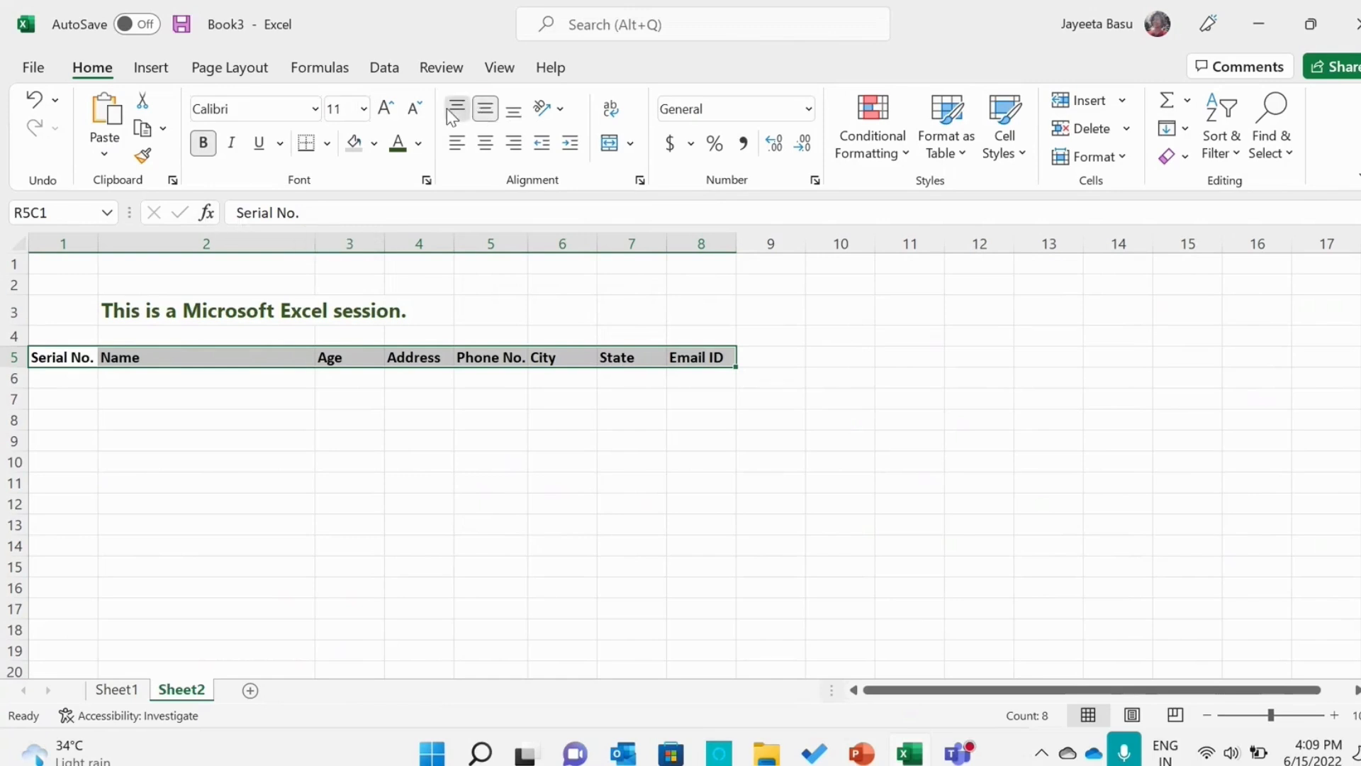
pyautogui.click(484, 144)
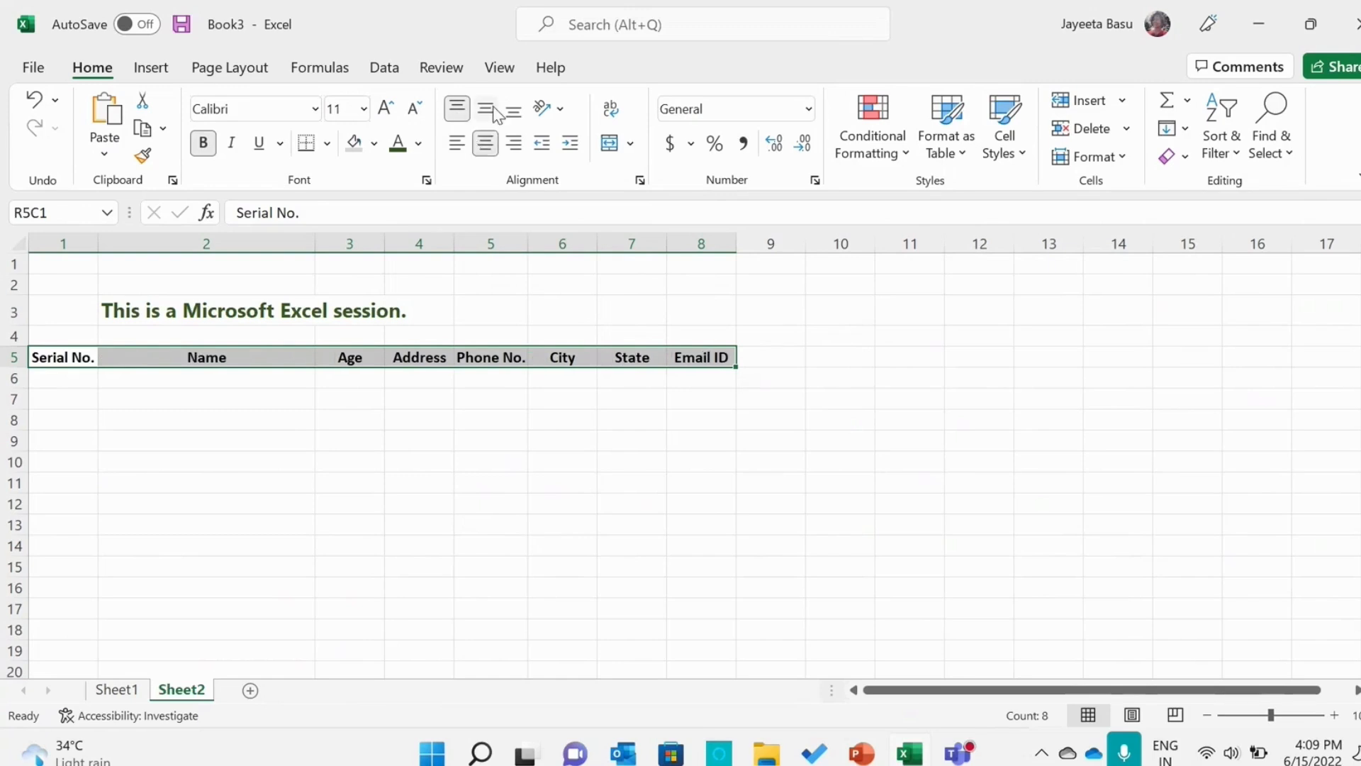
# Colour the header labels dark green and adjust their vertical alignment.
pyautogui.click(418, 144)
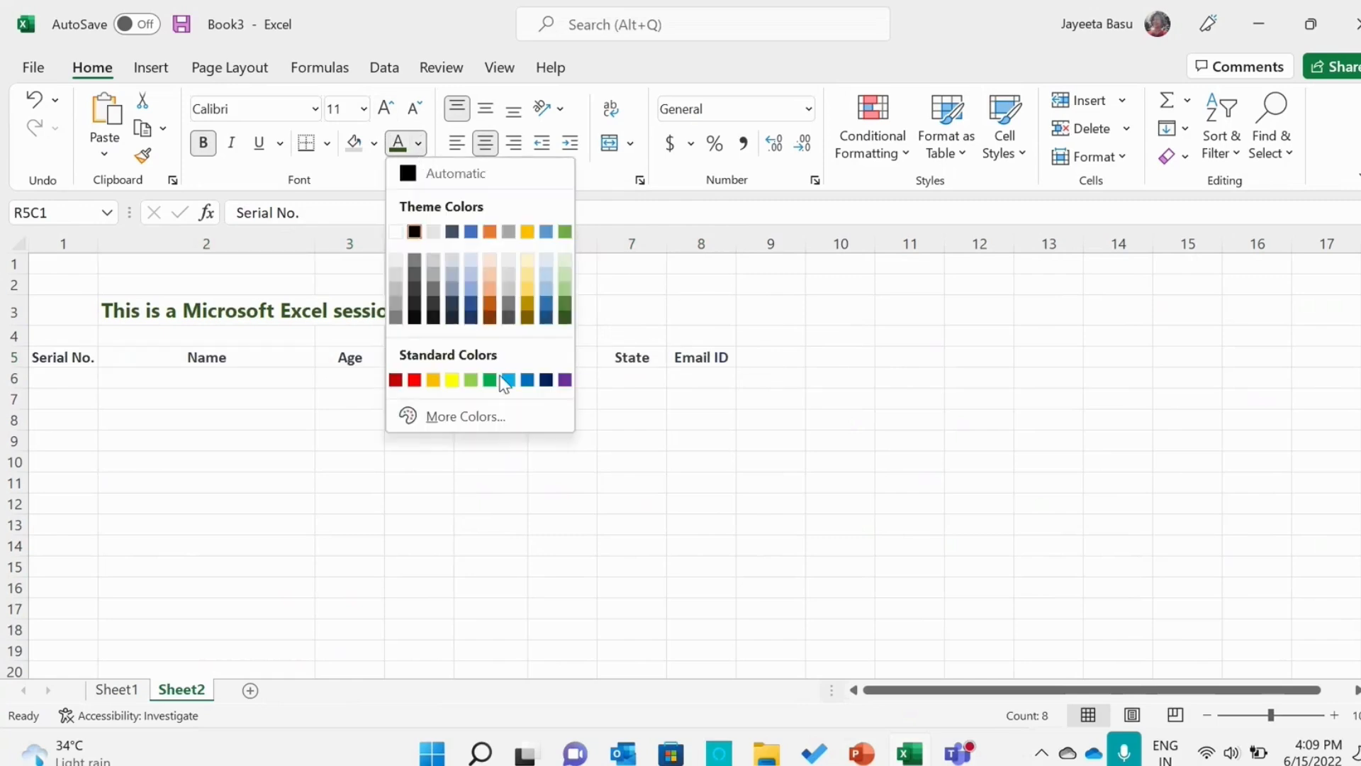
pyautogui.click(563, 318)
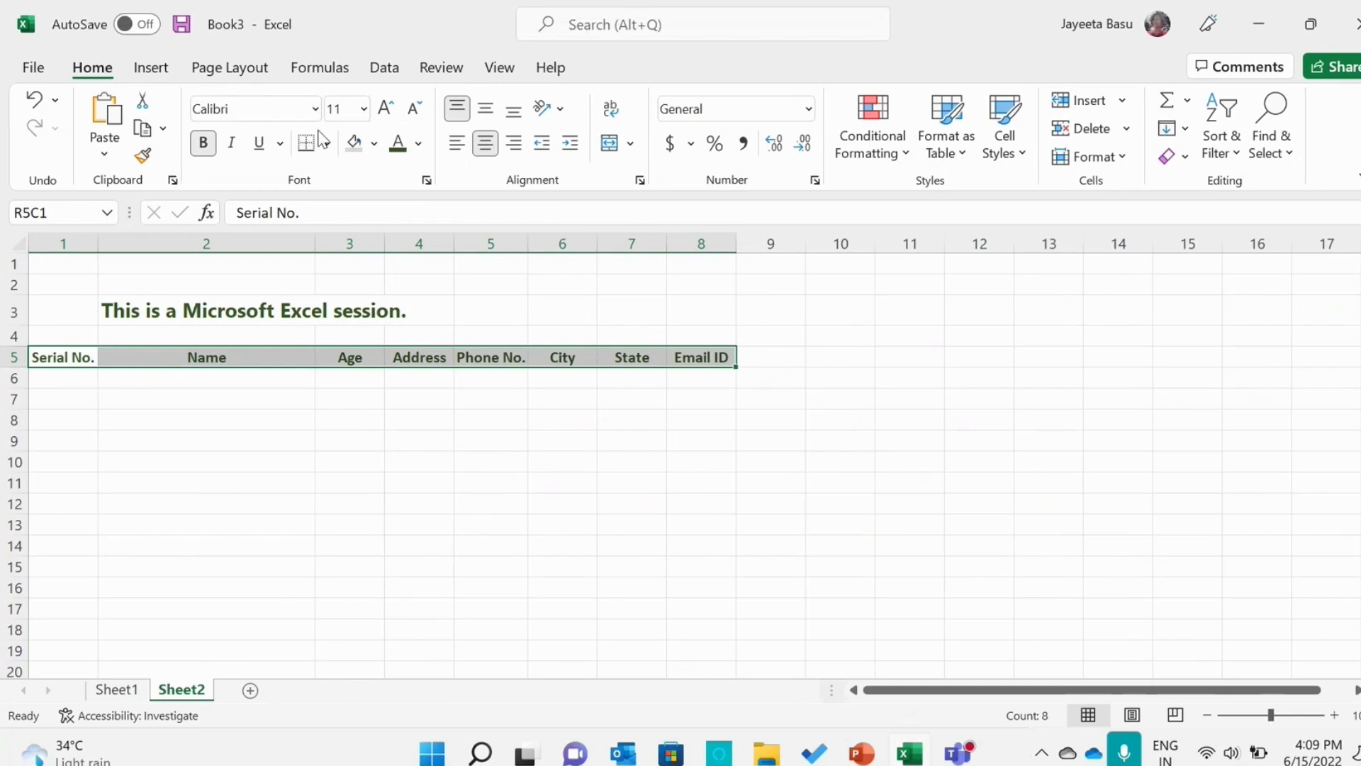
pyautogui.click(511, 111)
# Middle-align the headers, then enter A, B, C and D under Name in rows 6–9.
pyautogui.click(485, 108)
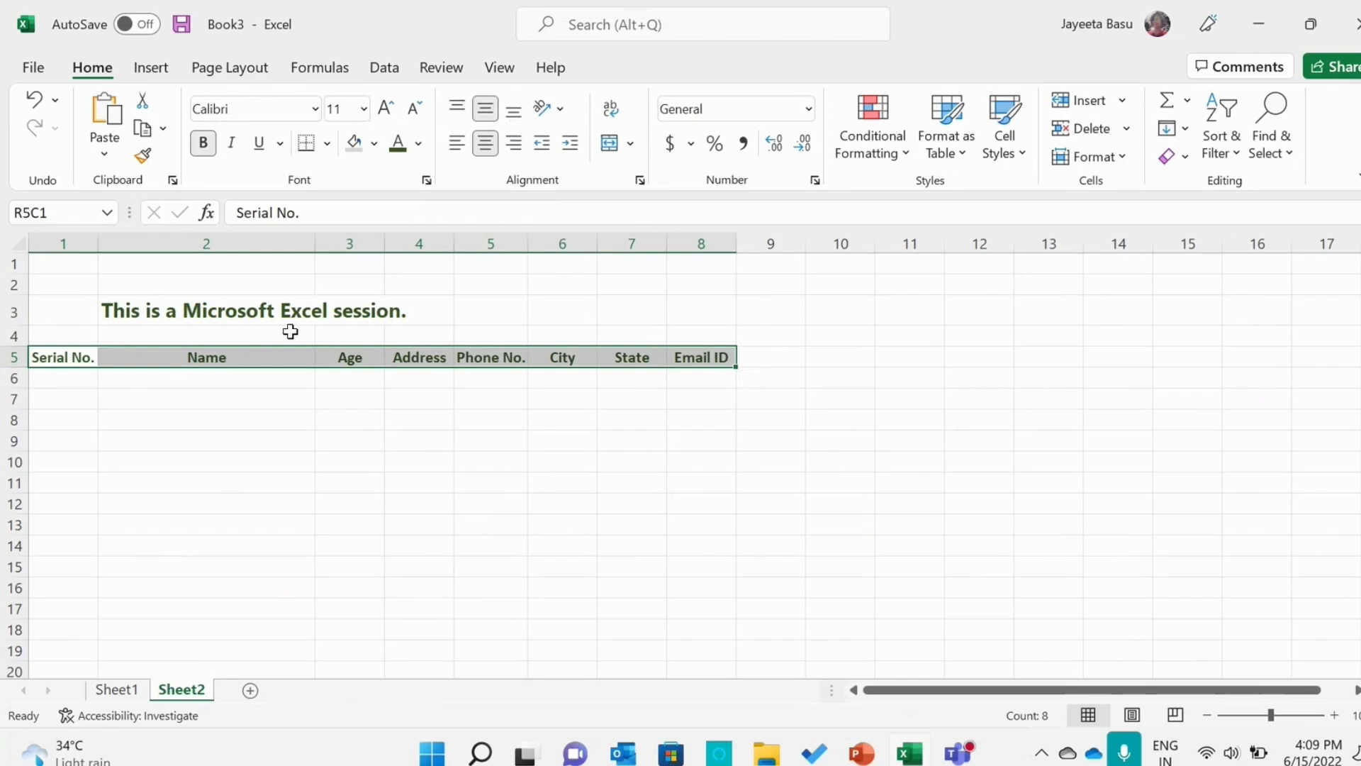
pyautogui.click(169, 396)
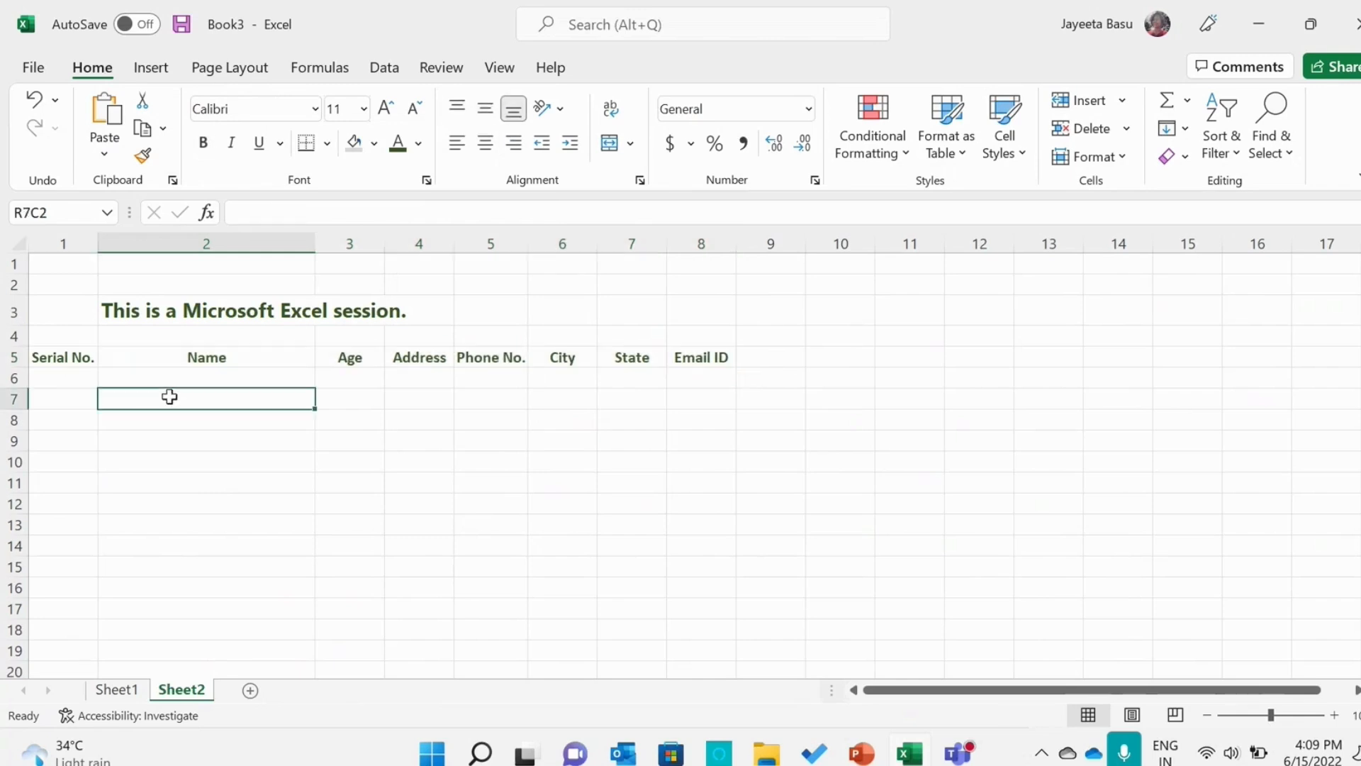
pyautogui.click(248, 382)
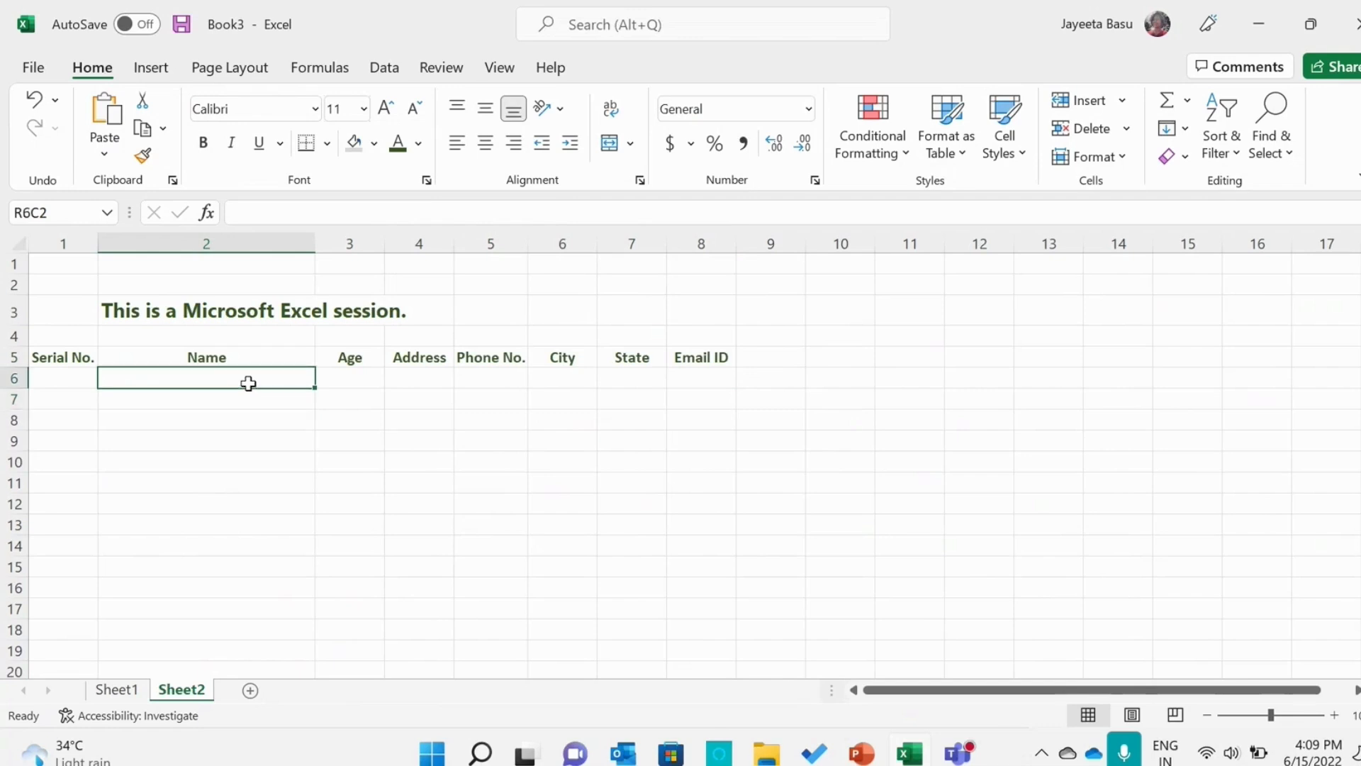
pyautogui.doubleClick(248, 383)
pyautogui.write('A')
pyautogui.press('Return')
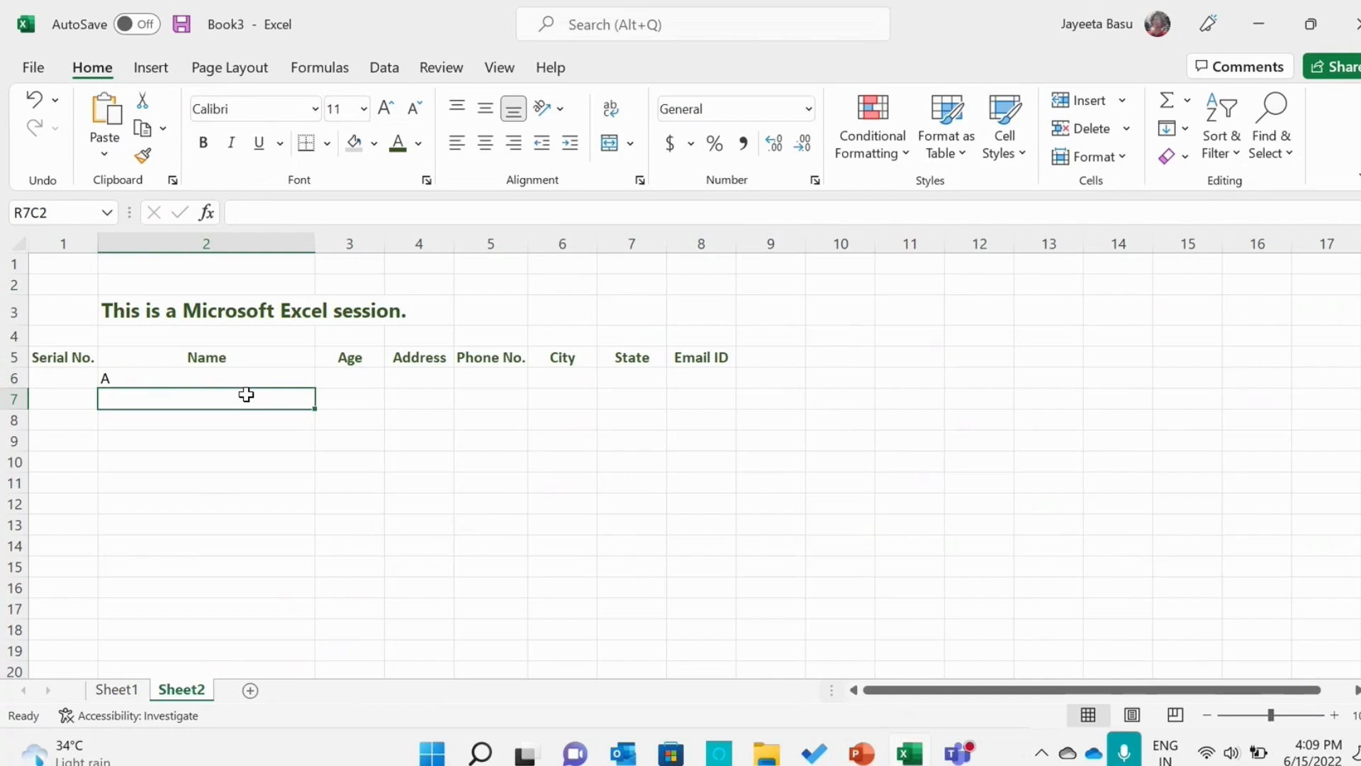
pyautogui.write('B')
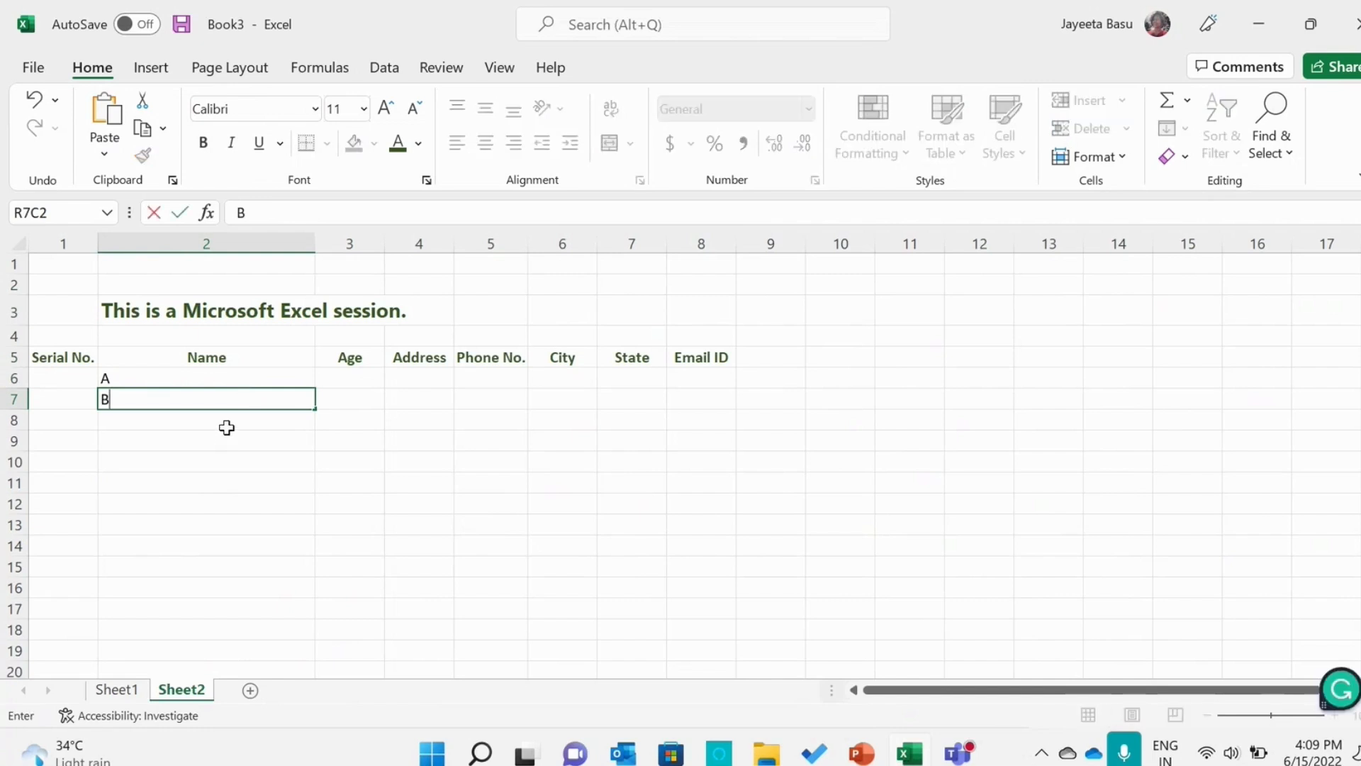
pyautogui.press('Return')
pyautogui.write('C')
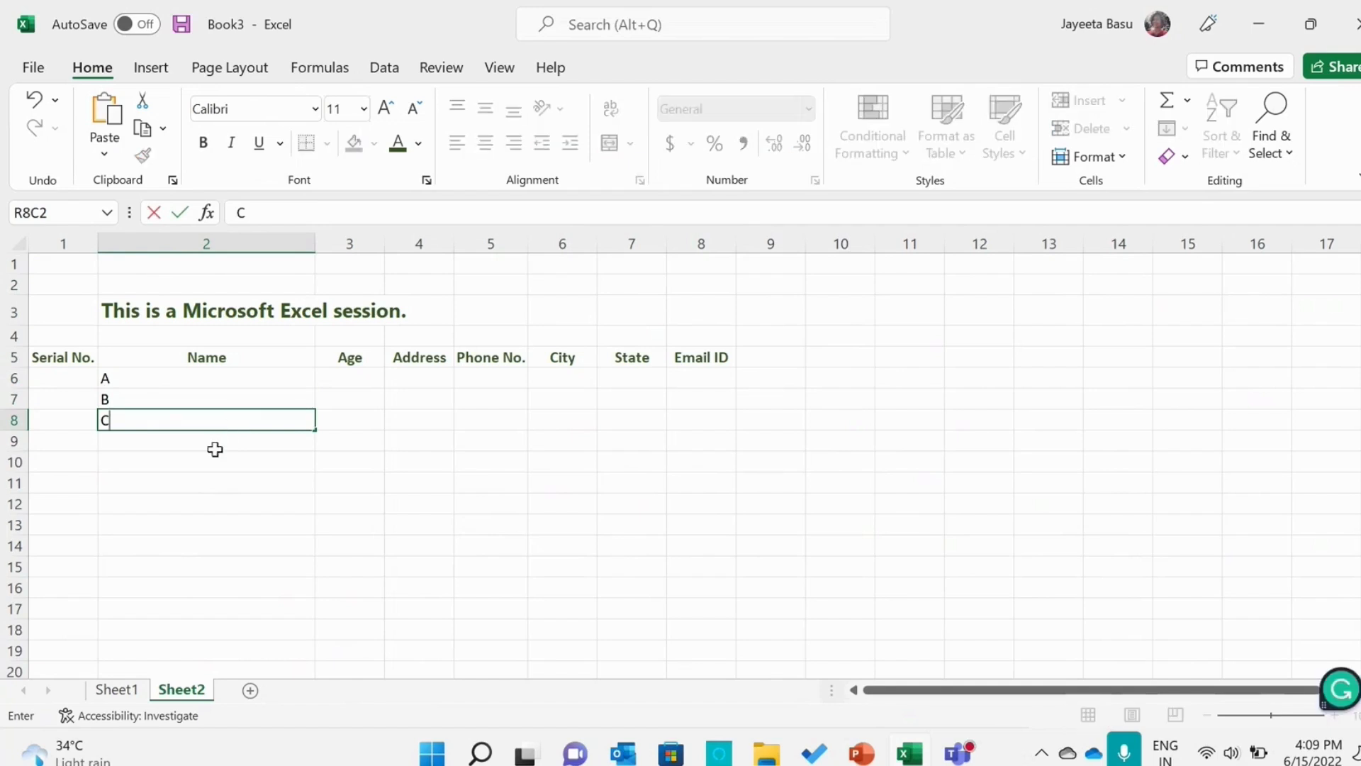
pyautogui.press('Return')
pyautogui.write('D')
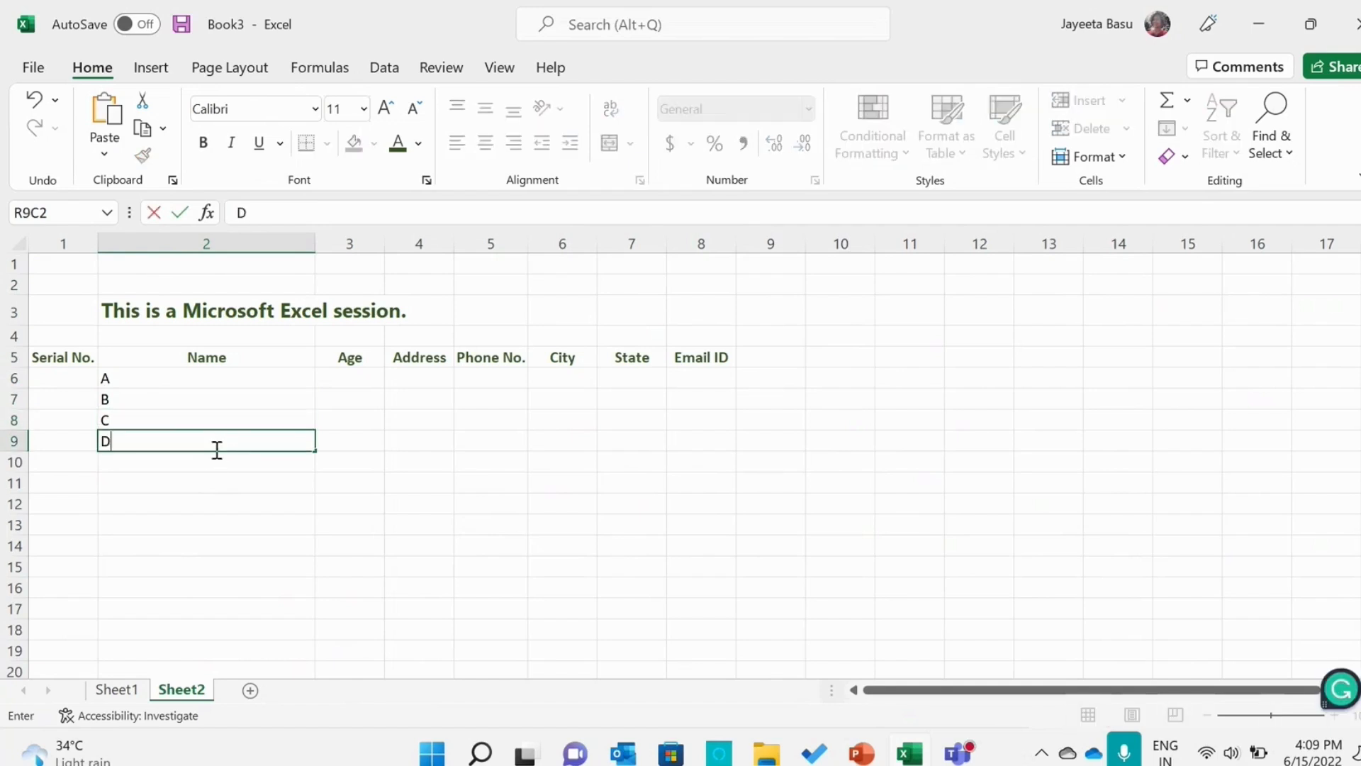
pyautogui.click(13, 382)
# Heighten rows 6, 7 and 9 to match, then select names A–D in R6C2:R9C2.
pyautogui.moveTo(20, 388); pyautogui.dragTo(15, 405)
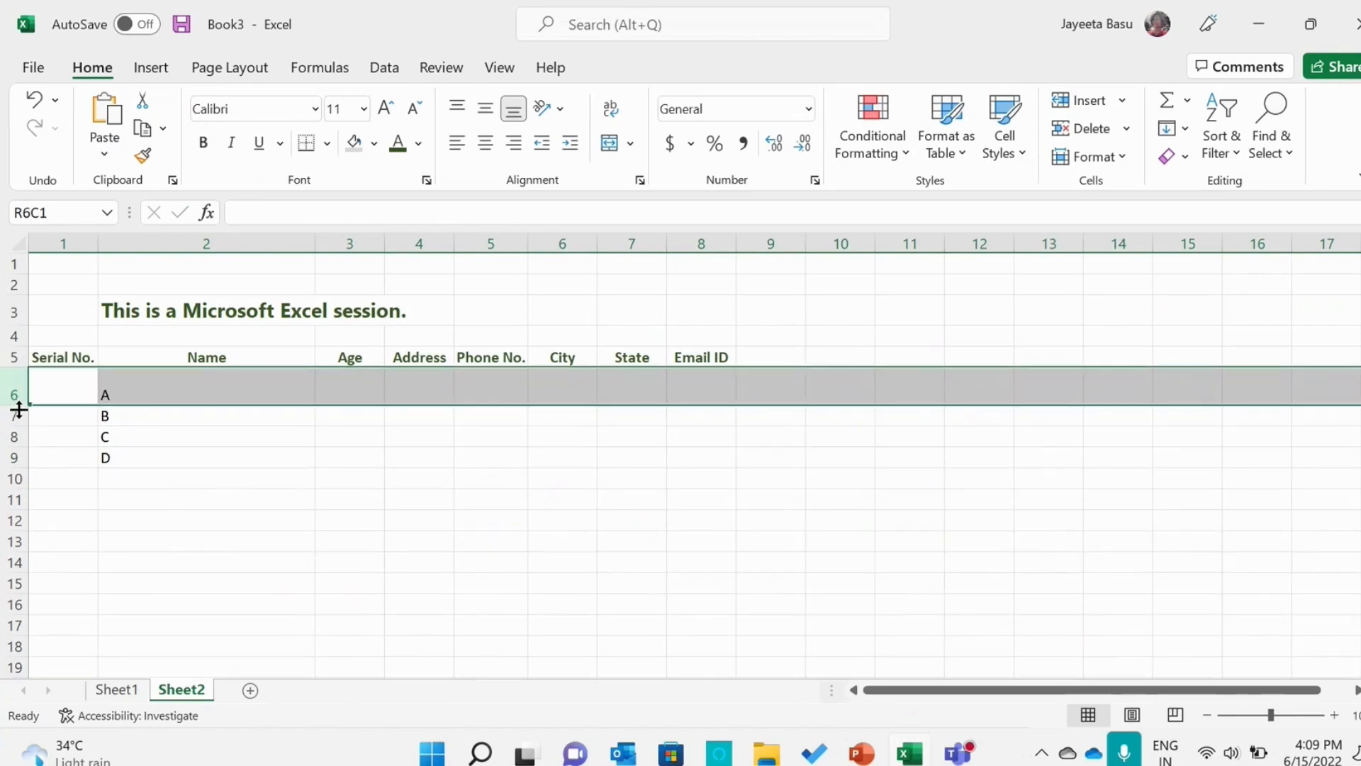
pyautogui.moveTo(18, 423); pyautogui.dragTo(17, 470)
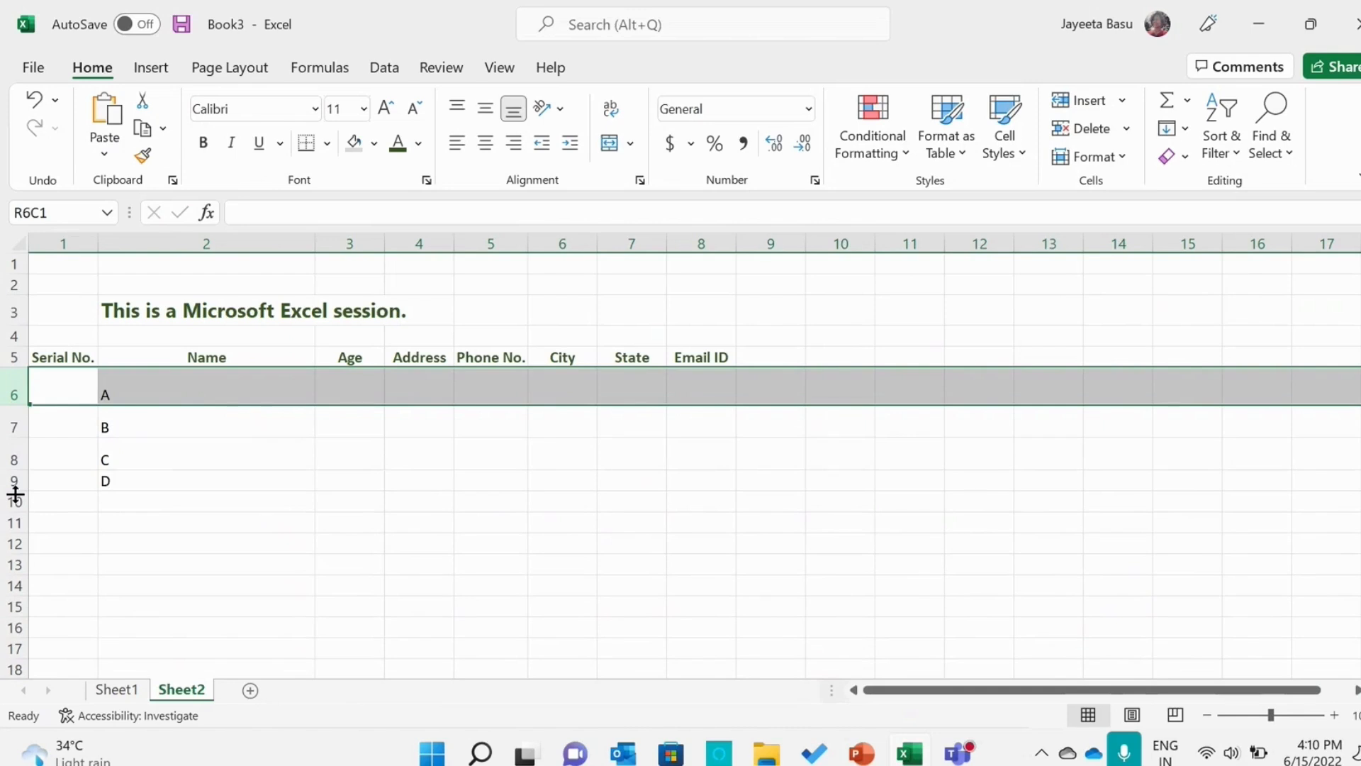
pyautogui.moveTo(22, 491); pyautogui.dragTo(15, 506)
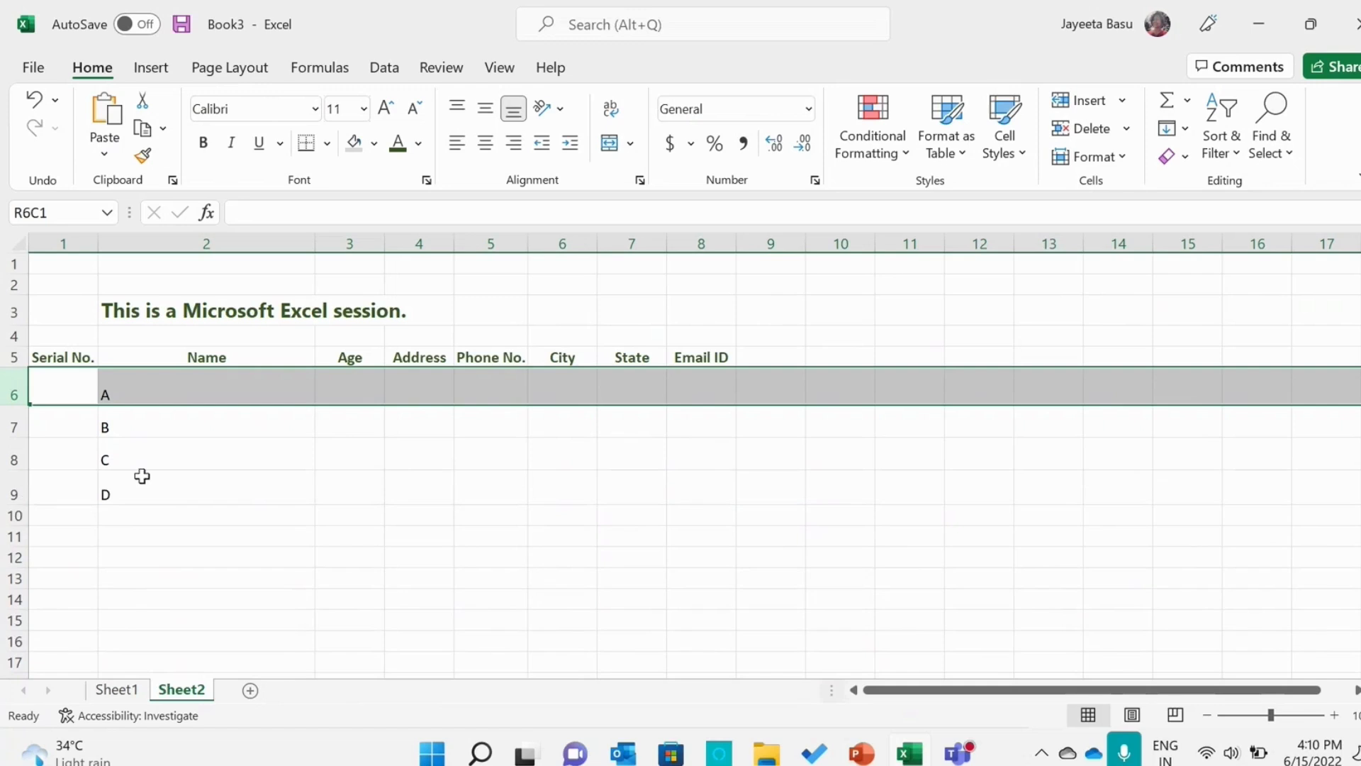
pyautogui.click(138, 482)
pyautogui.moveTo(137, 492); pyautogui.dragTo(134, 389)
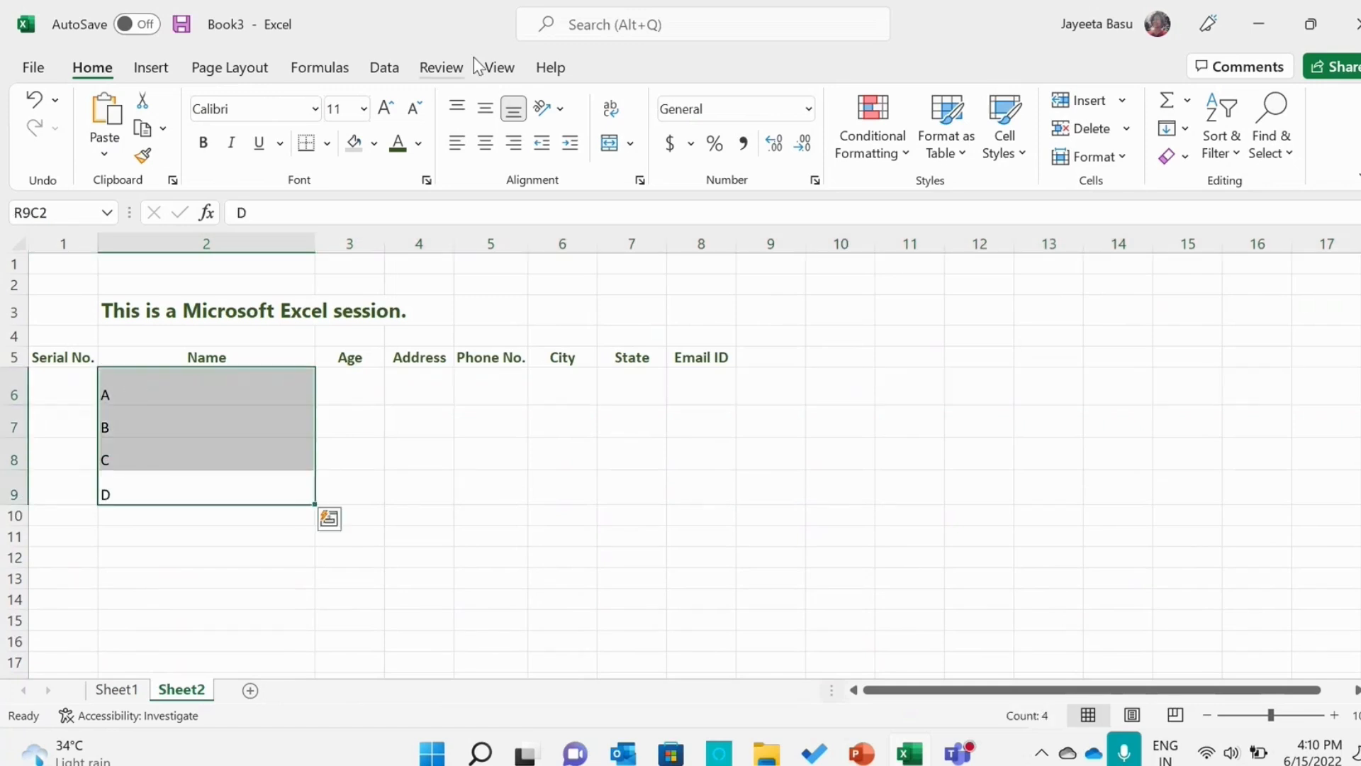
# Align names A–D to the top of their cells and centre them horizontally.
pyautogui.click(486, 108)
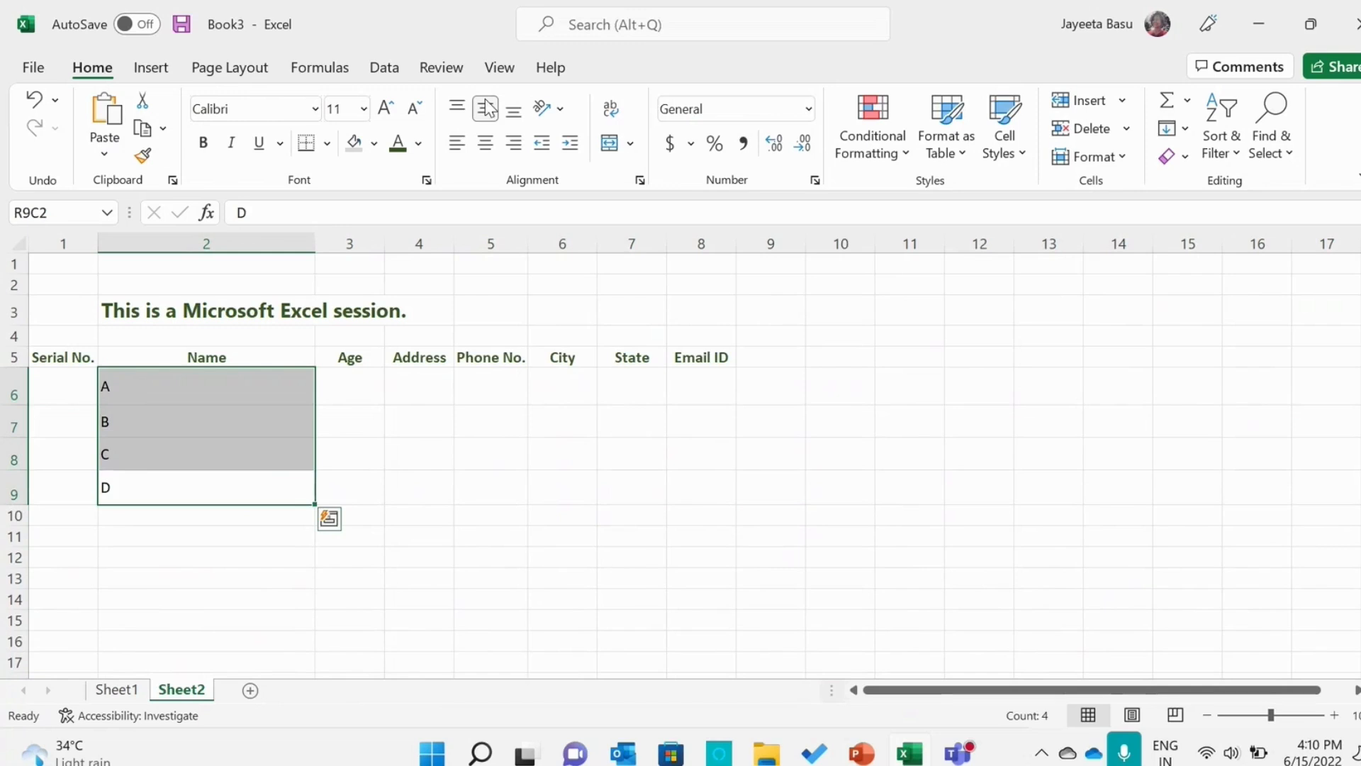
pyautogui.click(458, 109)
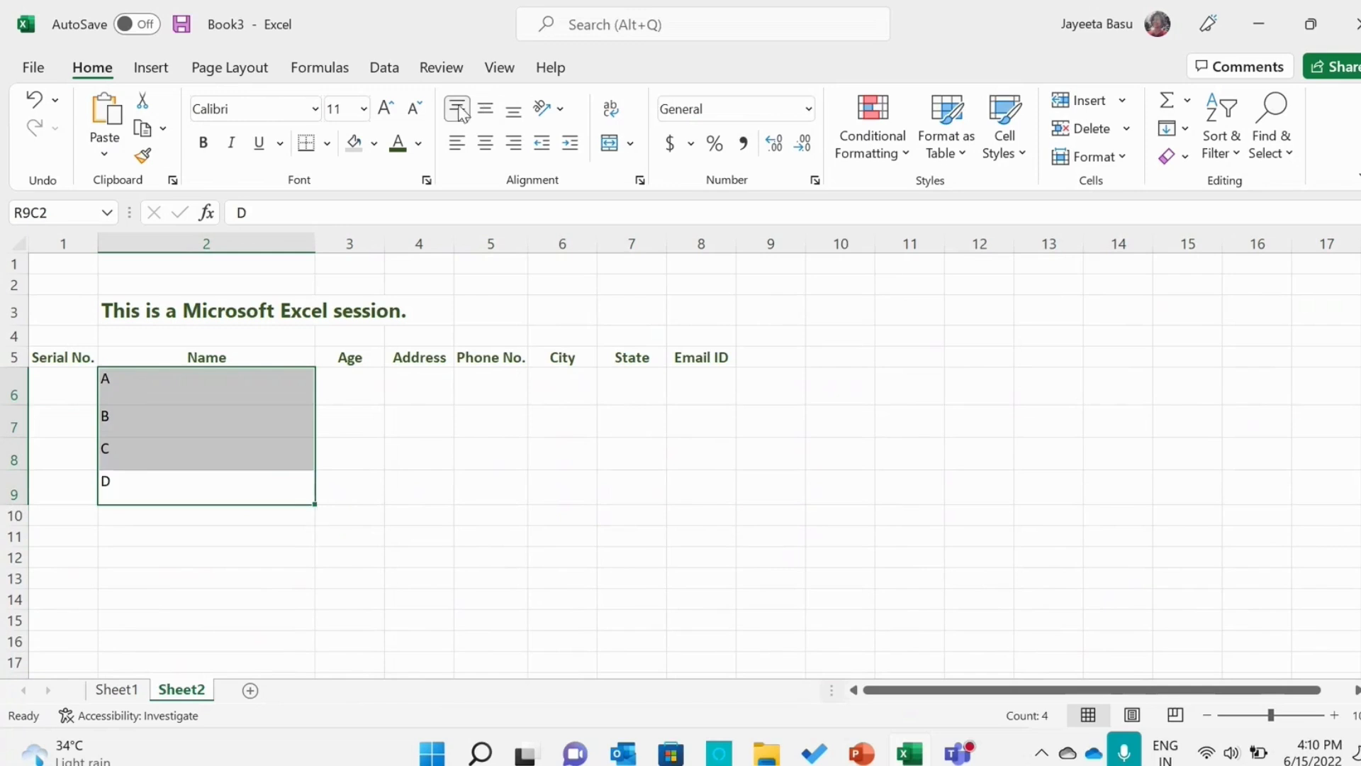
pyautogui.click(484, 143)
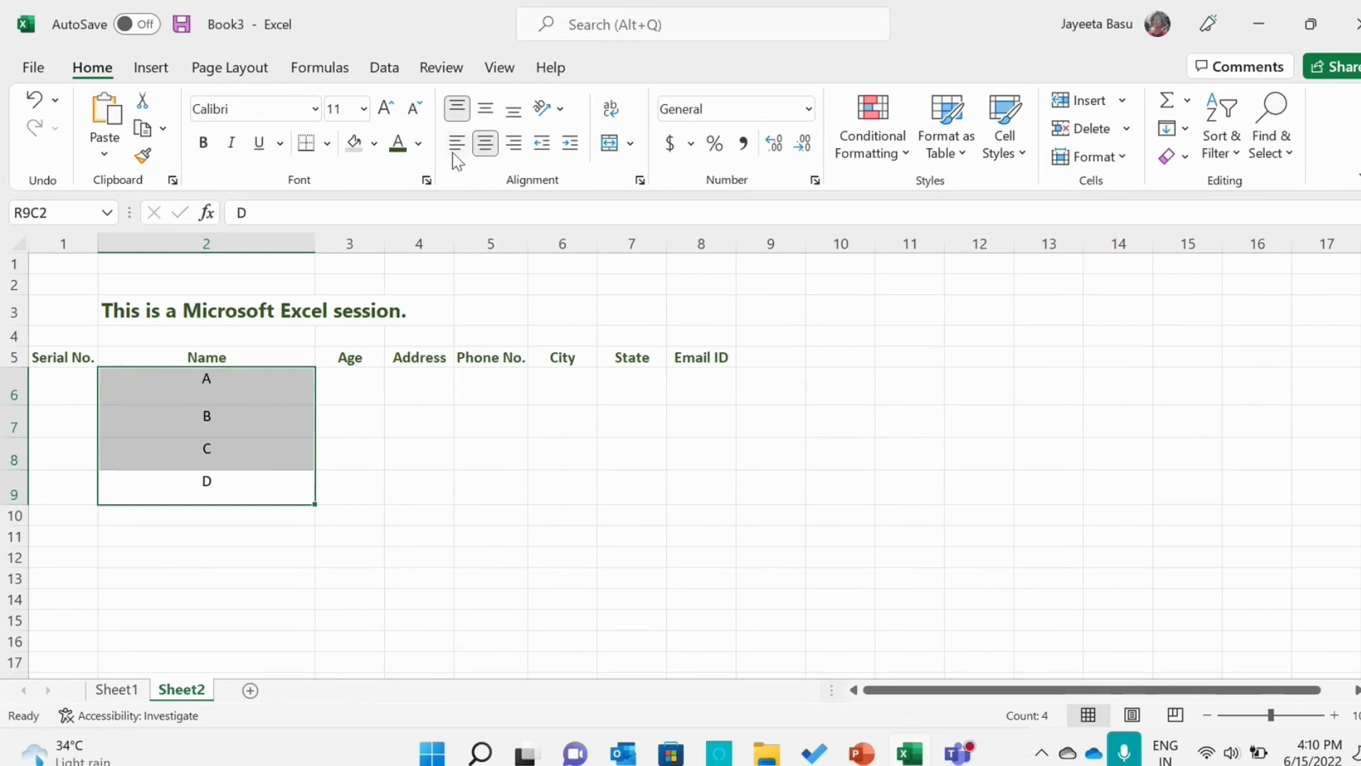
pyautogui.click(454, 151)
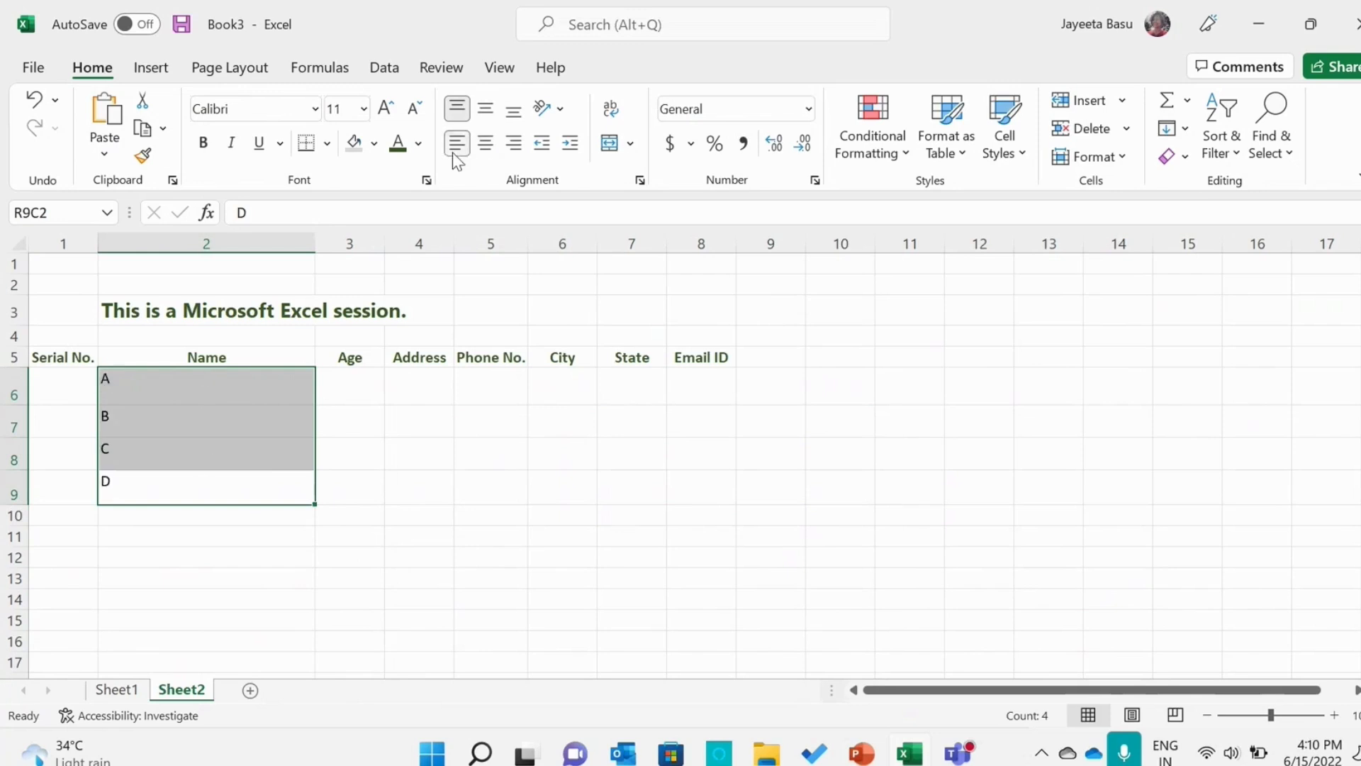
pyautogui.click(513, 148)
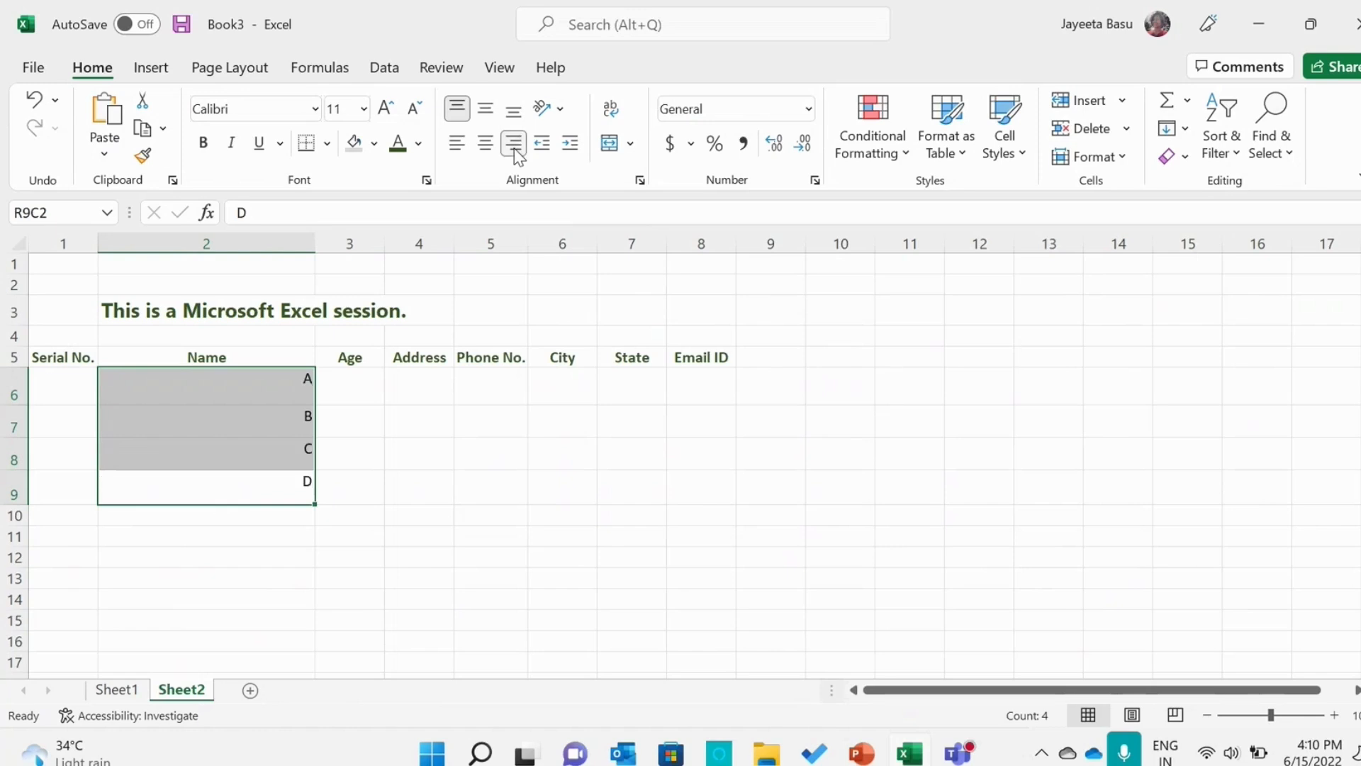
pyautogui.click(485, 146)
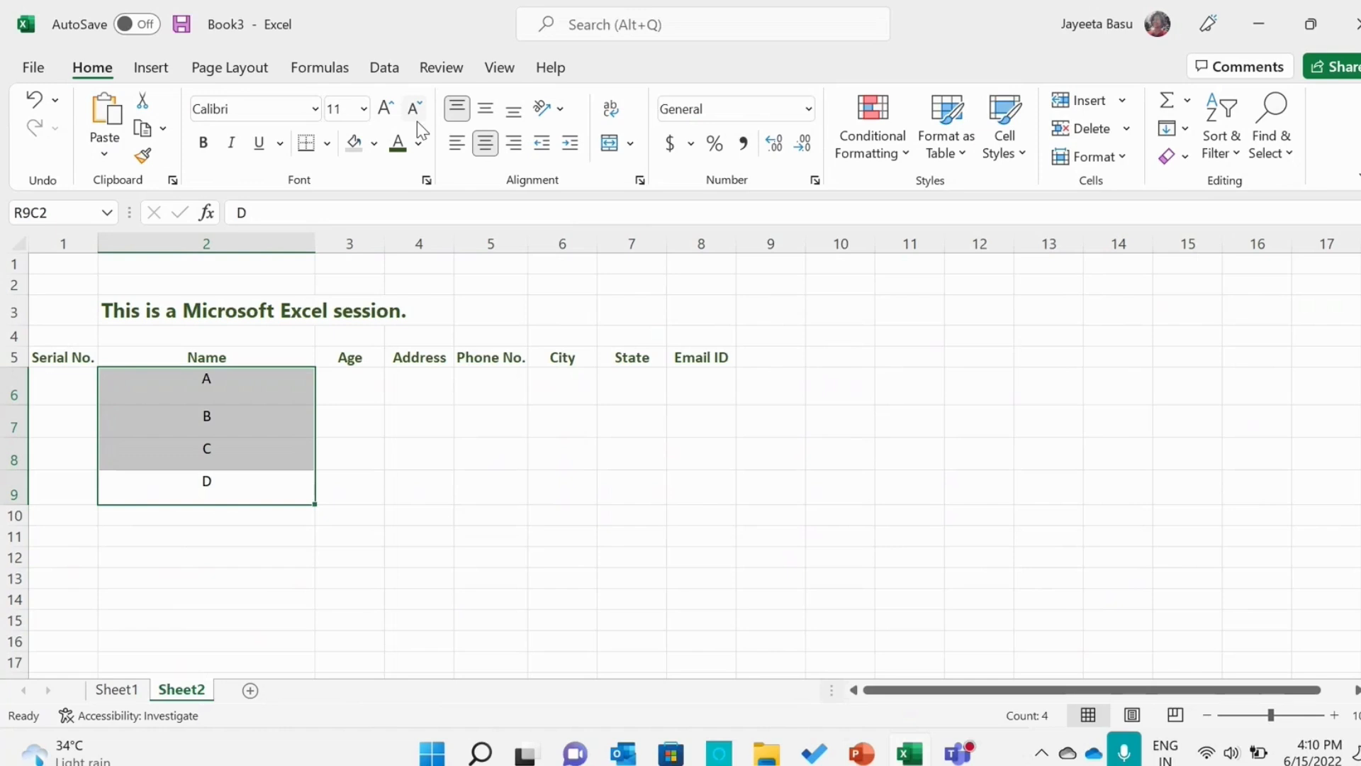
# Enlarge the names to 14 pt and make them bold.
pyautogui.click(387, 114)
pyautogui.click(387, 115)
pyautogui.click(203, 143)
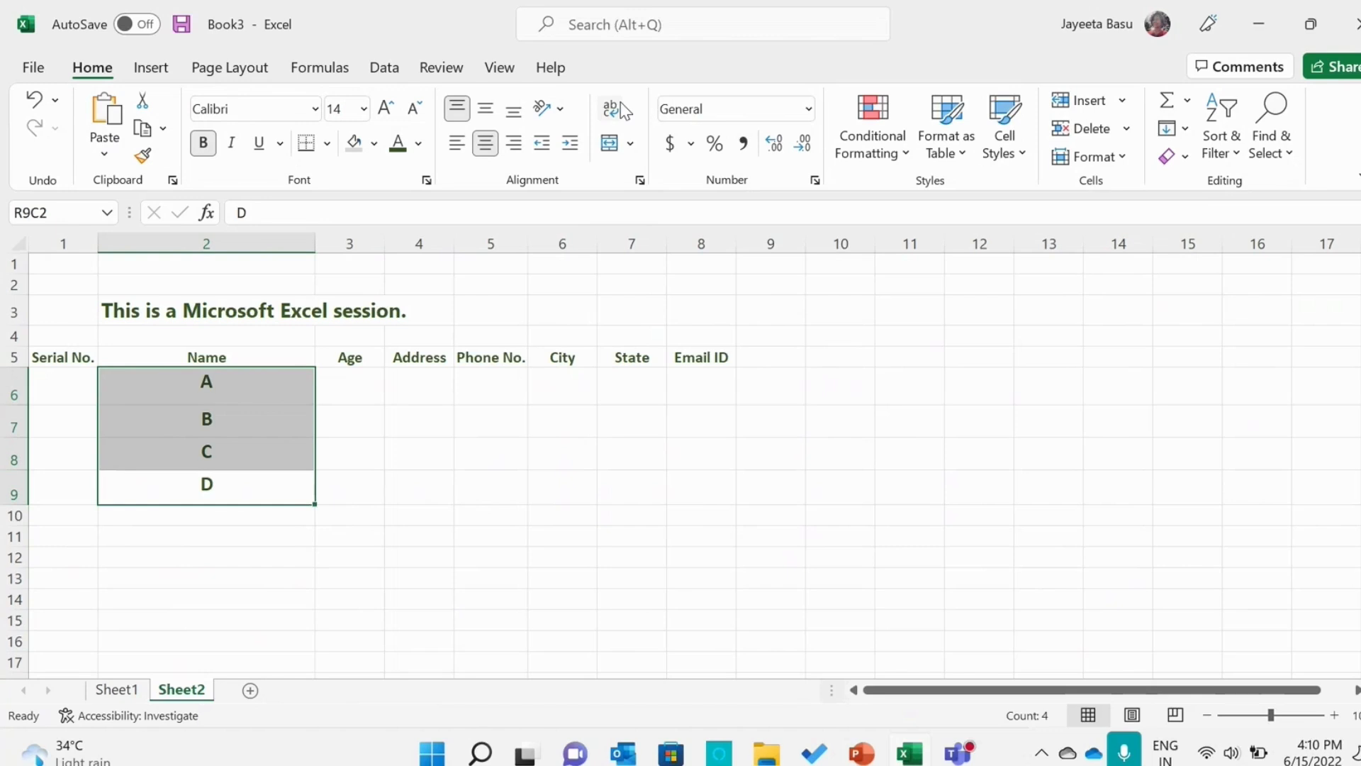
pyautogui.click(557, 109)
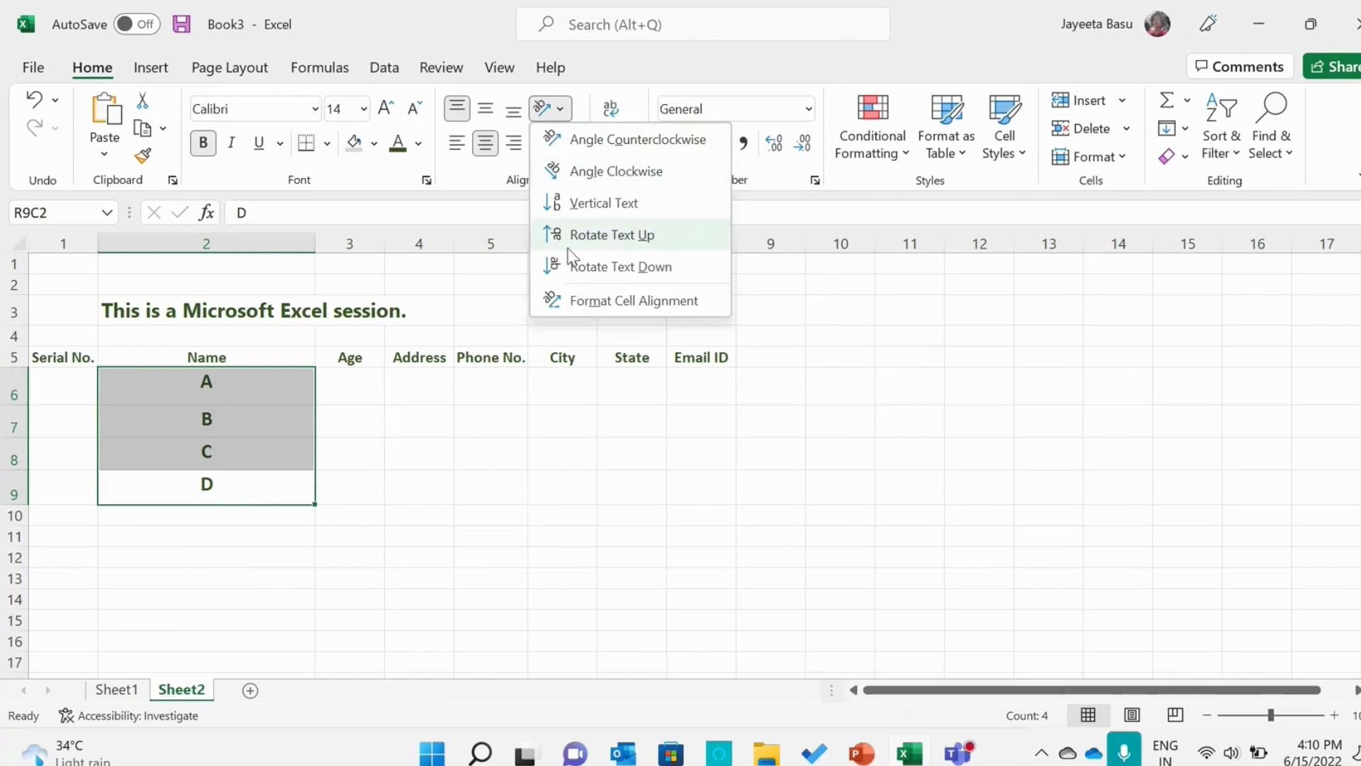
pyautogui.click(567, 304)
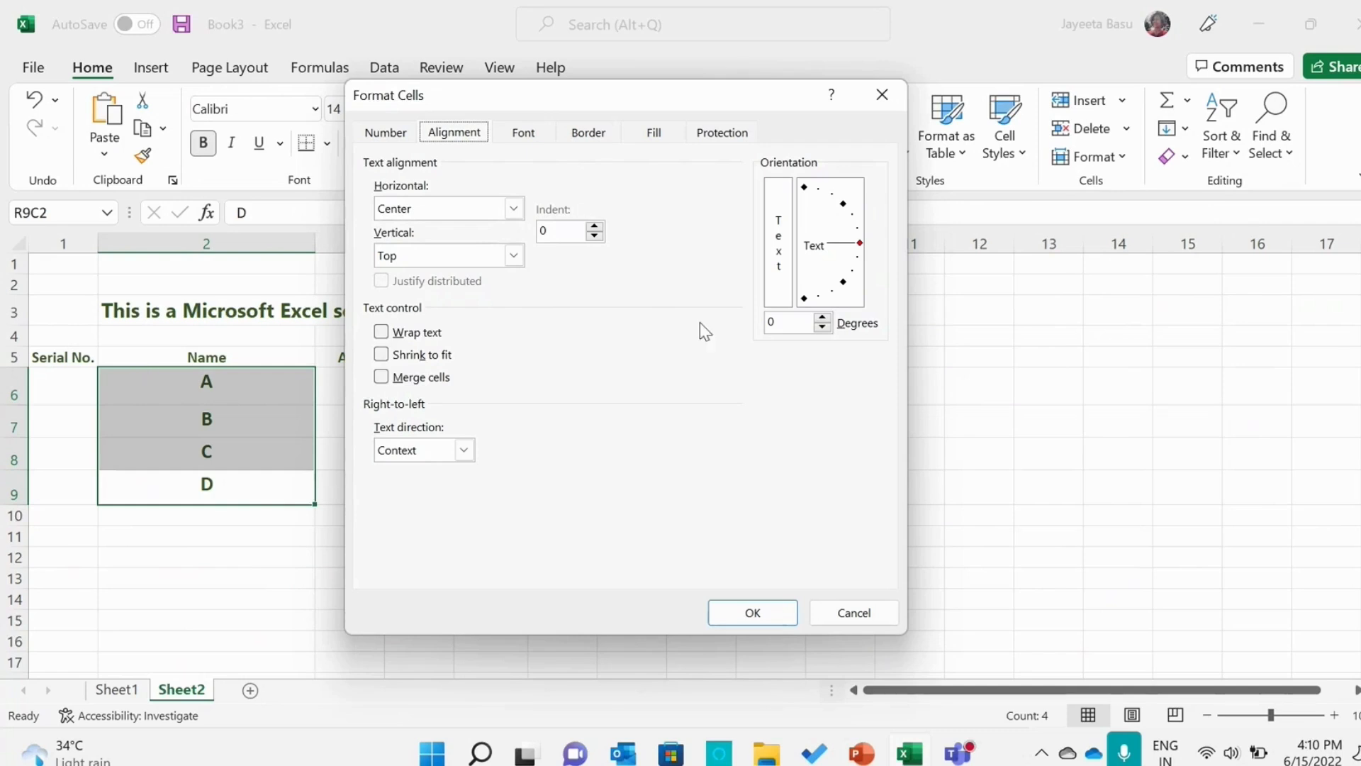
pyautogui.click(720, 614)
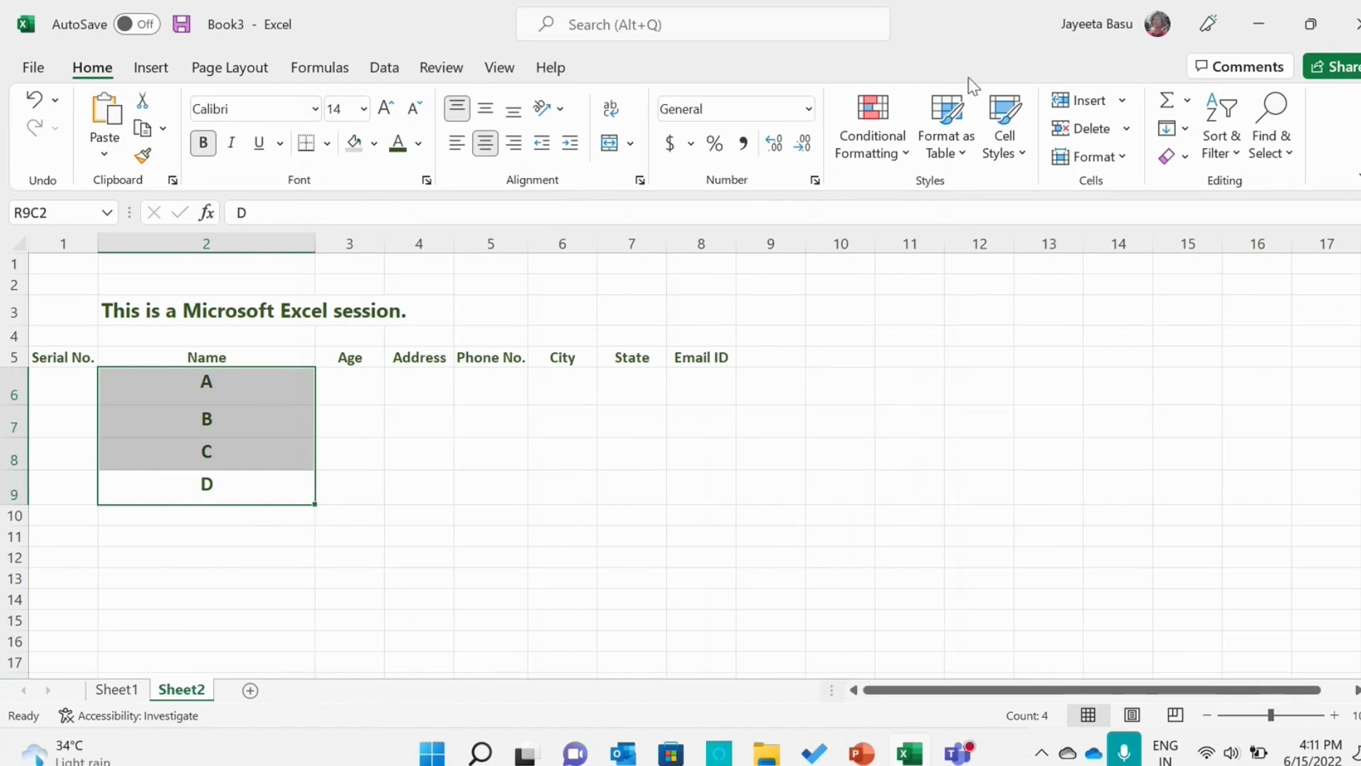
# Create custom cell style 'Style 1' from the names' formatting, reviewing each Format Cells tab.
pyautogui.click(993, 147)
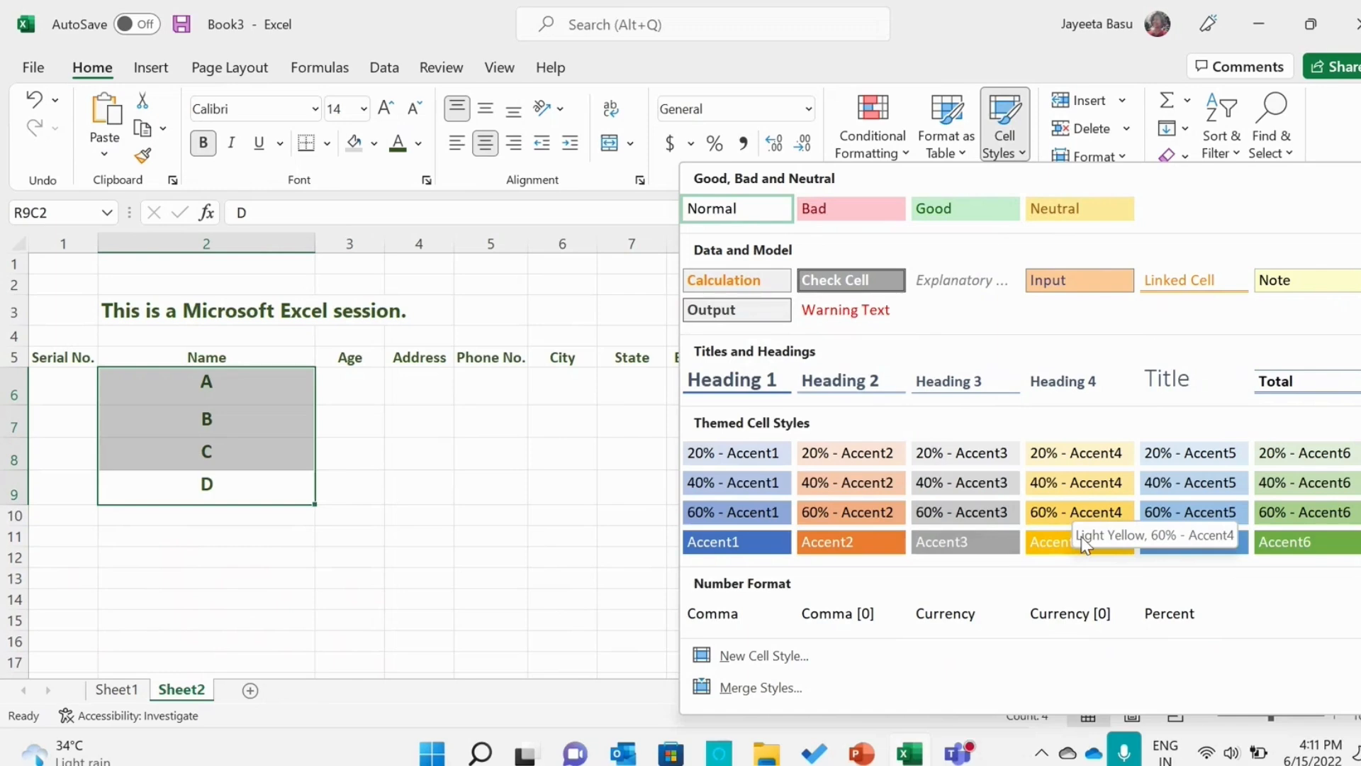
pyautogui.click(838, 662)
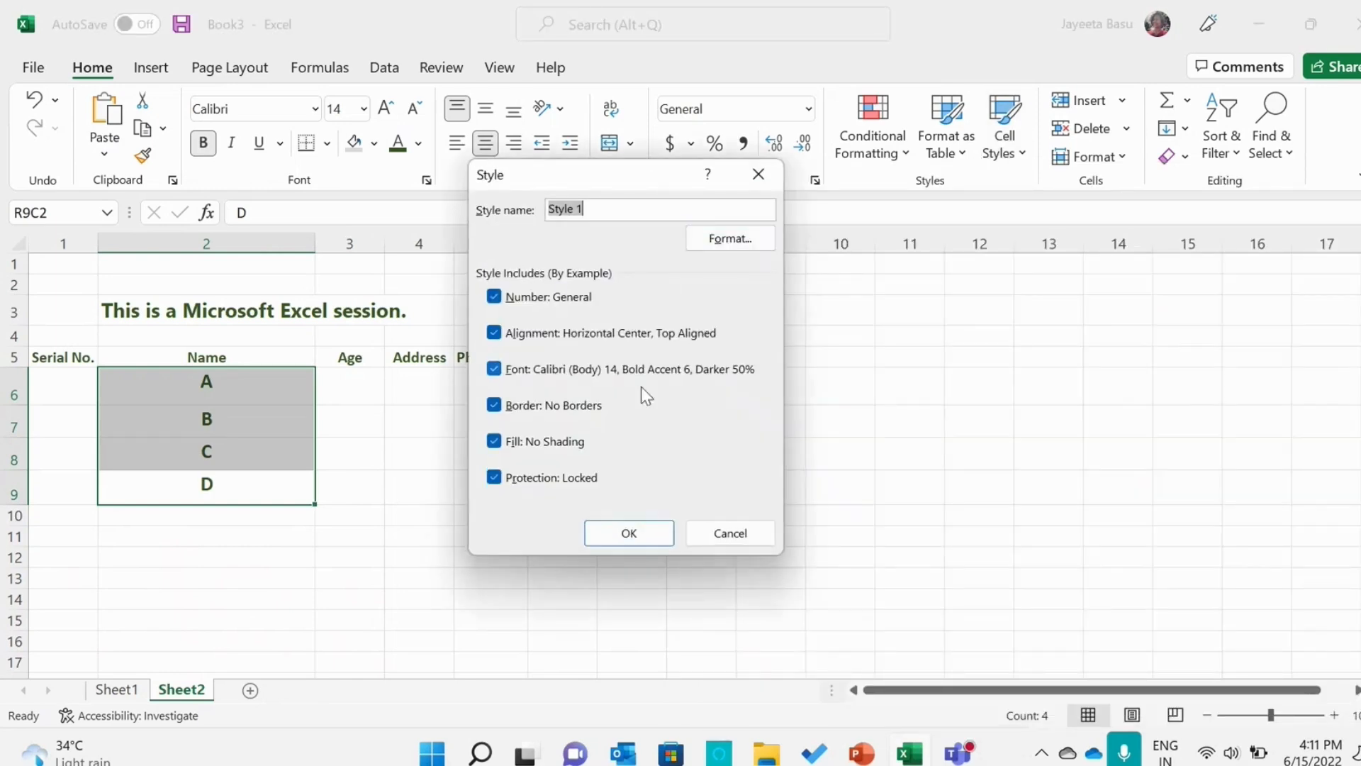
pyautogui.click(712, 243)
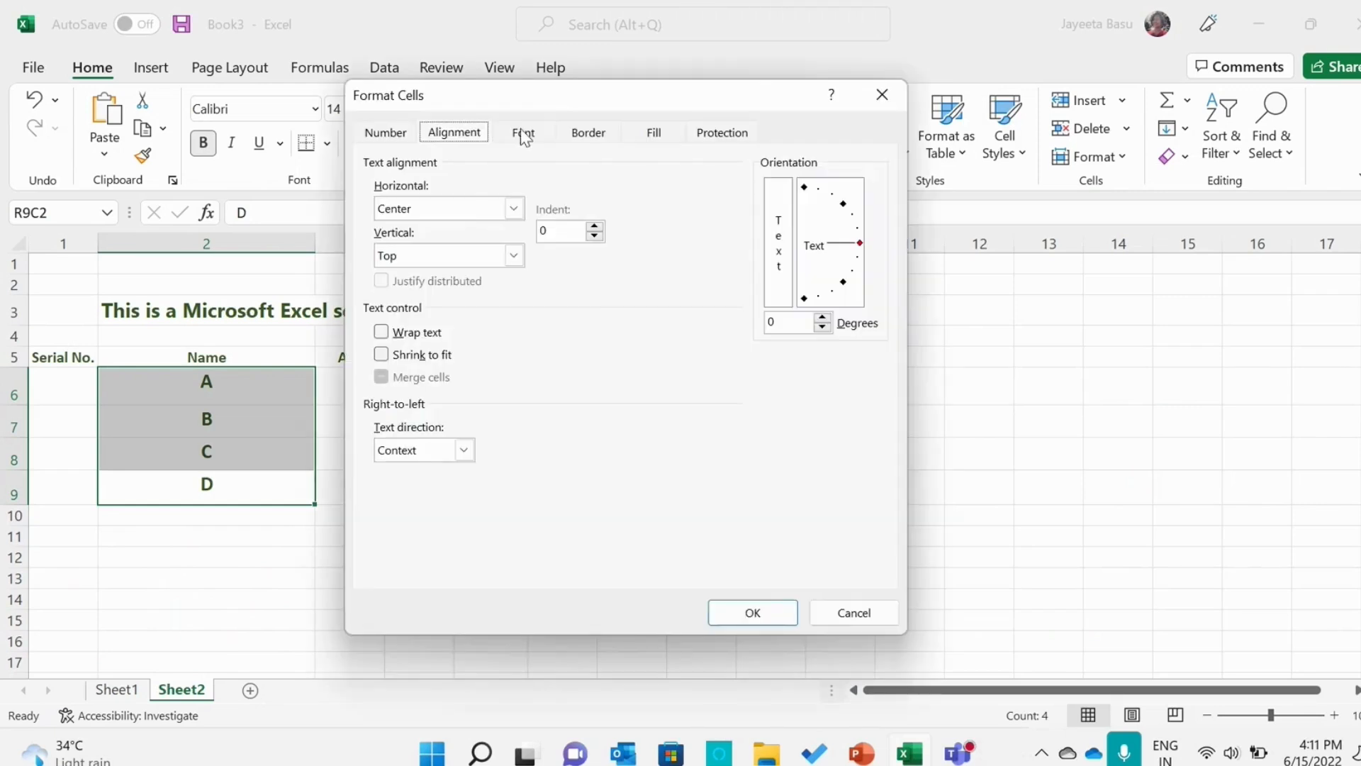
pyautogui.click(523, 135)
pyautogui.click(614, 137)
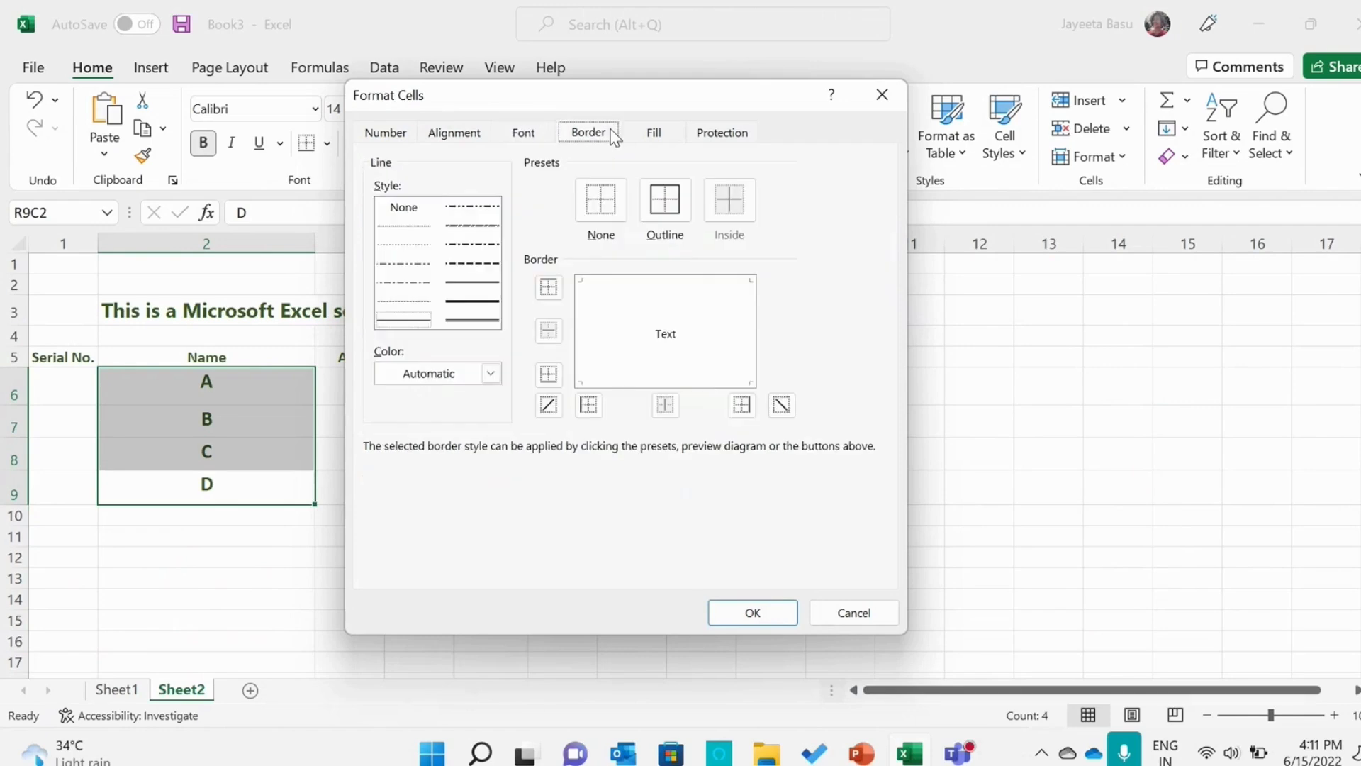
pyautogui.click(630, 138)
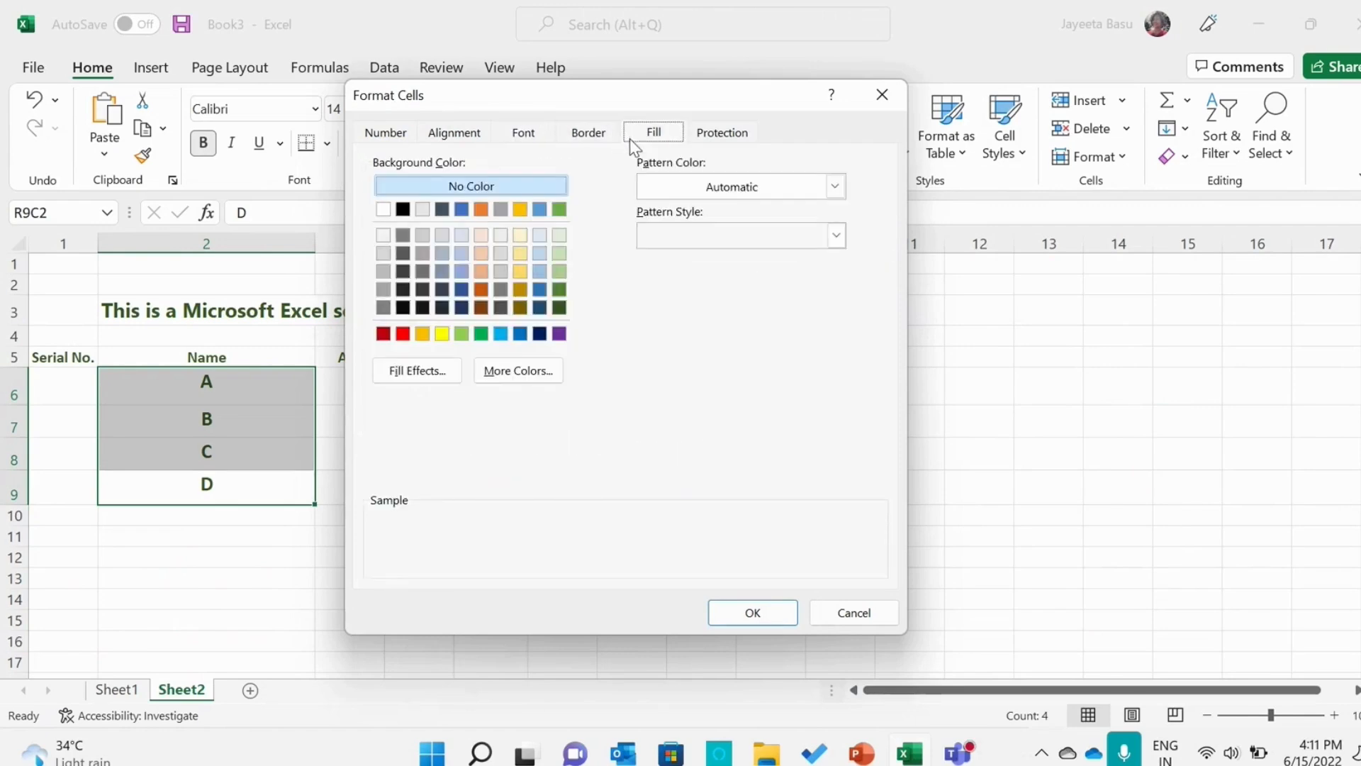
pyautogui.click(691, 136)
pyautogui.click(402, 141)
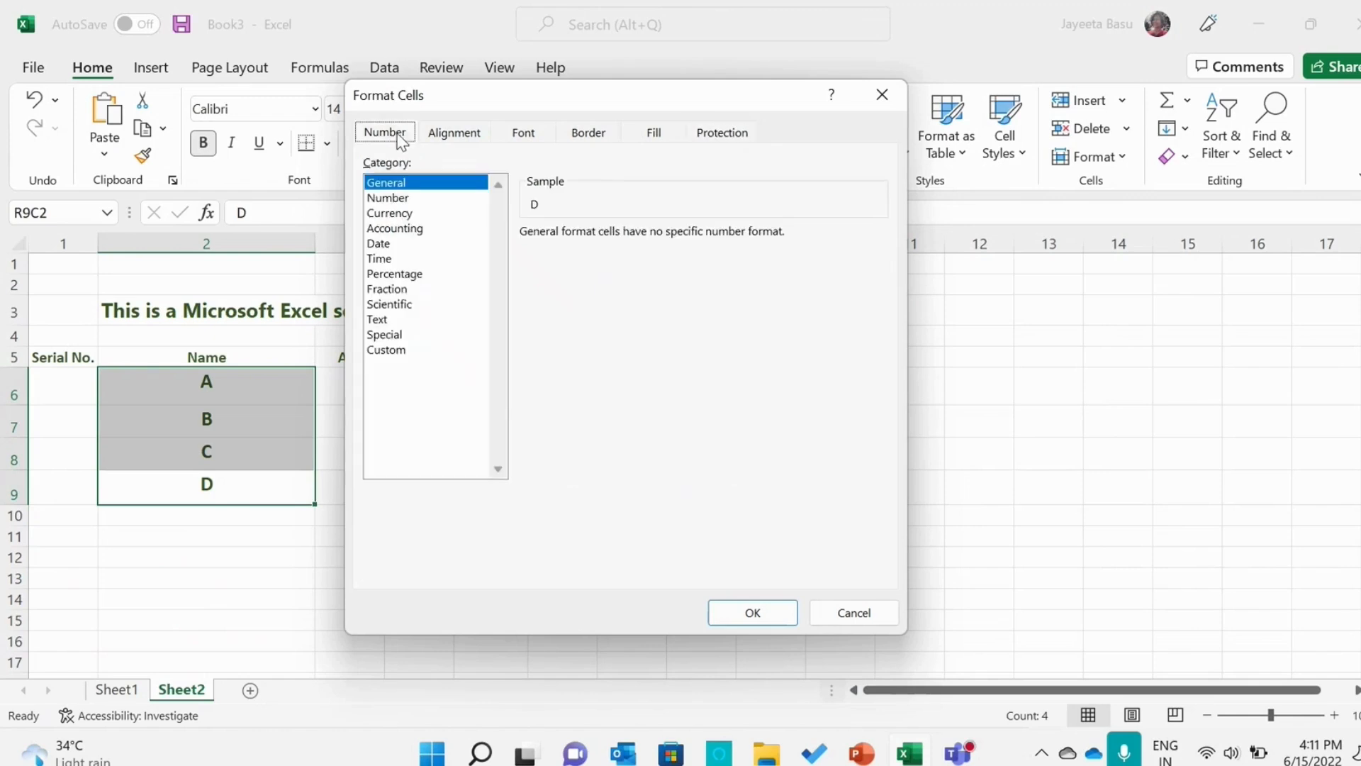
pyautogui.click(764, 617)
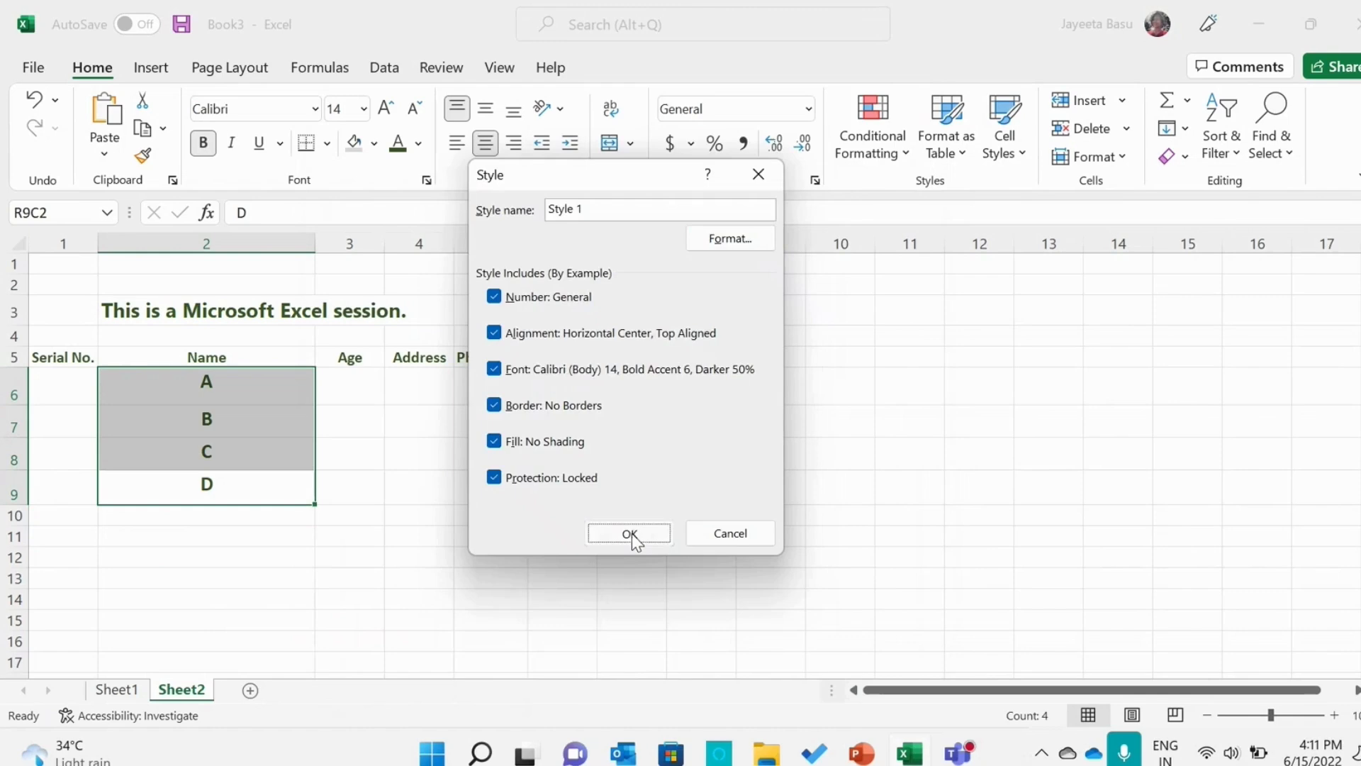
pyautogui.click(628, 533)
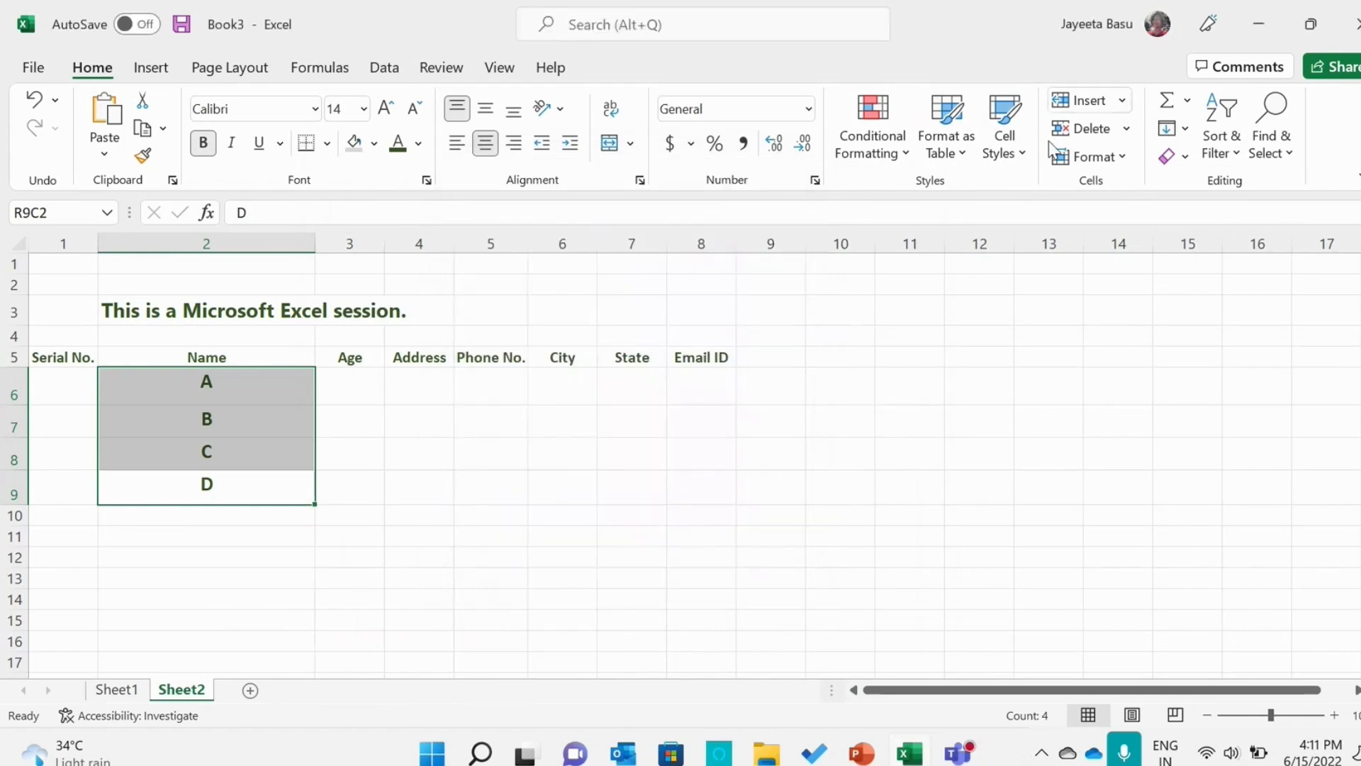
# Apply the 60% - Accent3 cell style to names A–D and check cells A, B and C.
pyautogui.click(1008, 156)
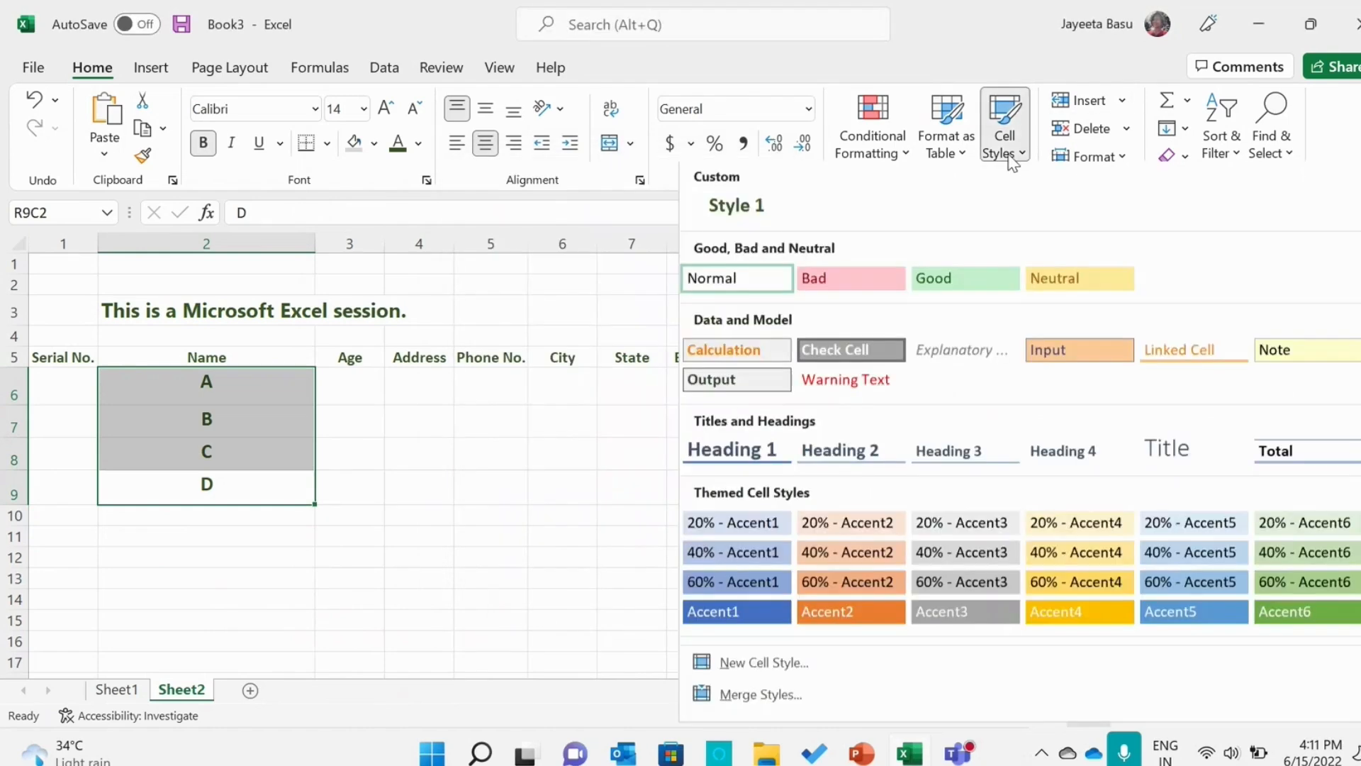
pyautogui.click(963, 585)
pyautogui.click(228, 412)
pyautogui.click(416, 418)
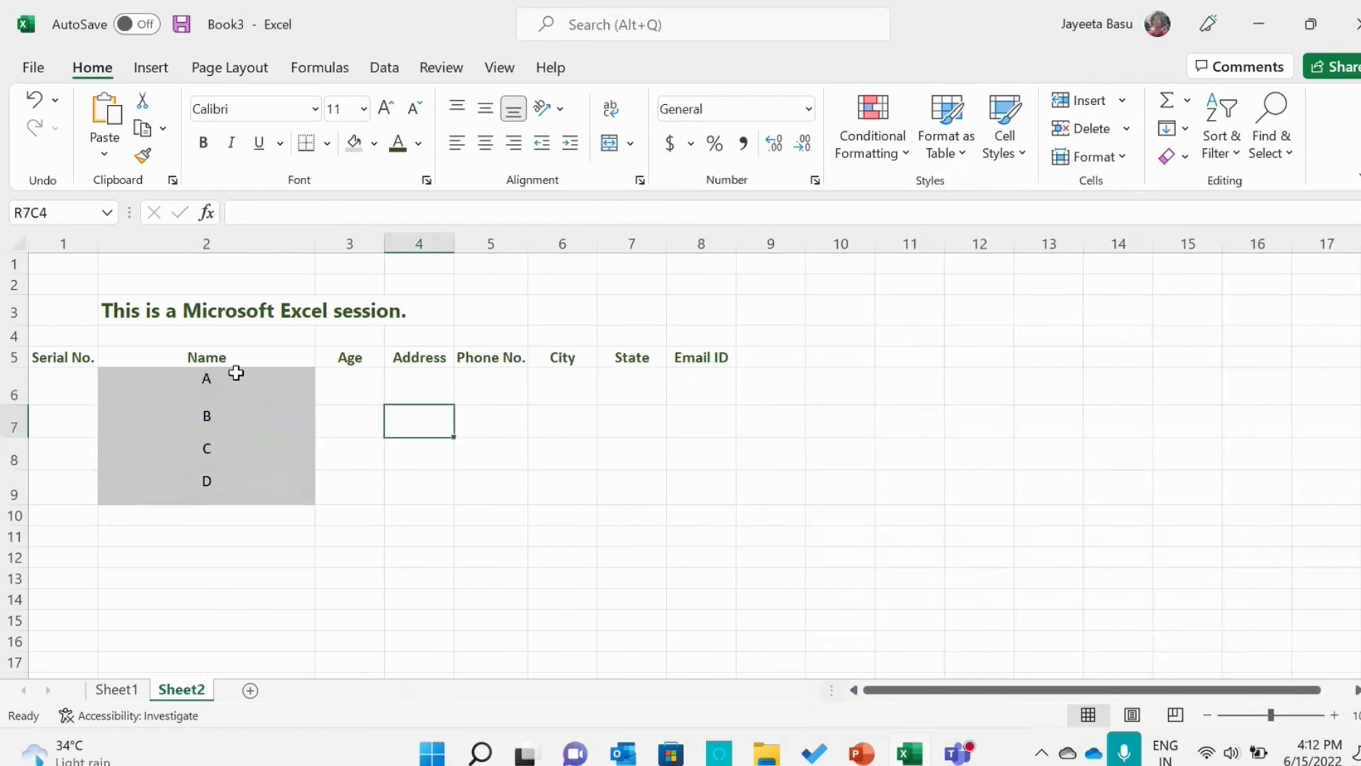
pyautogui.click(166, 381)
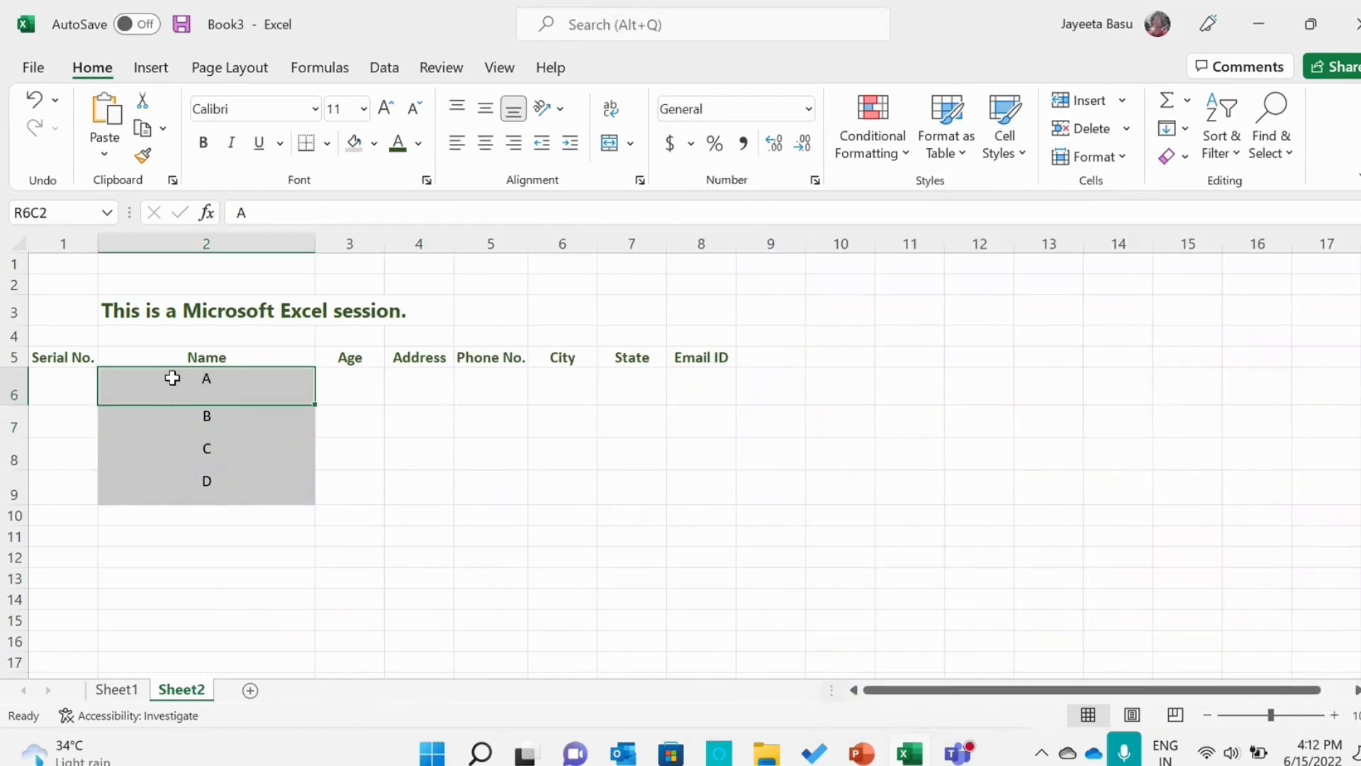
pyautogui.click(178, 415)
pyautogui.click(180, 455)
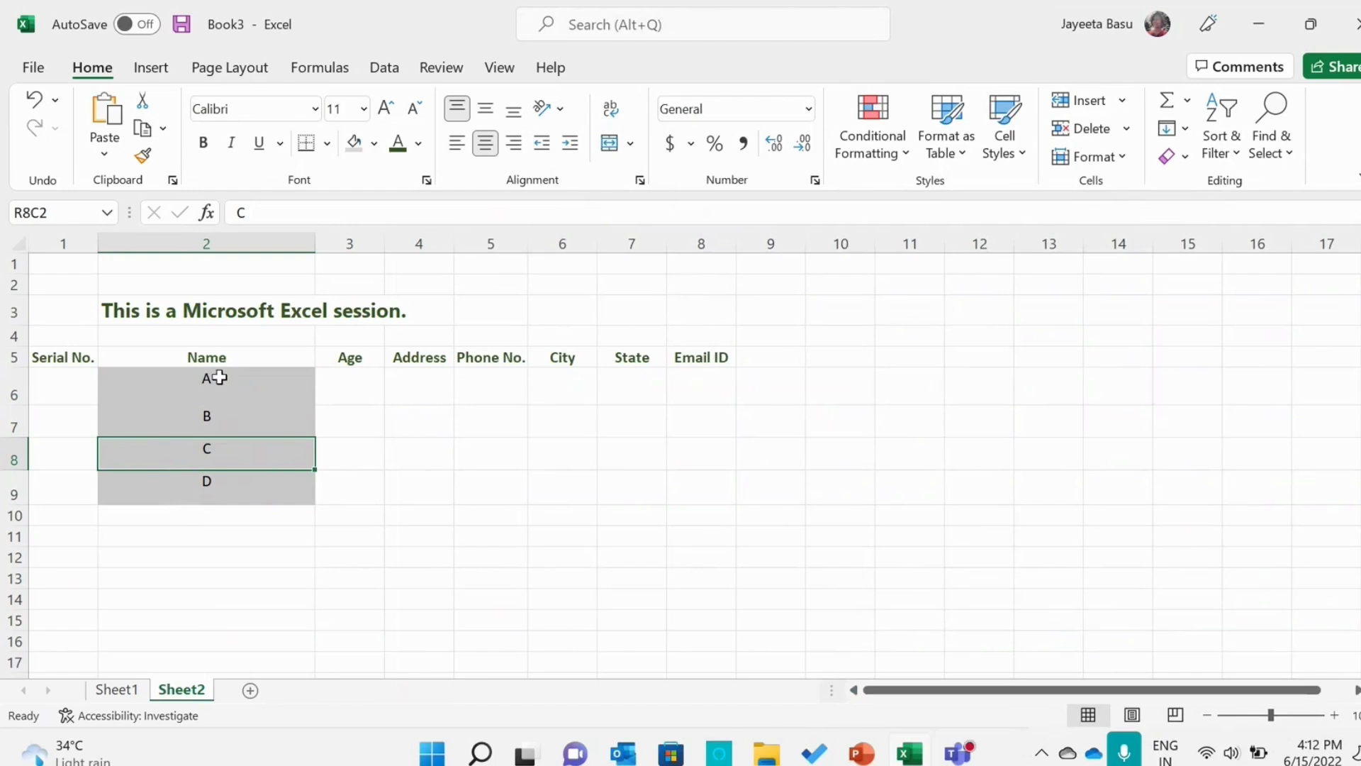
pyautogui.click(218, 377)
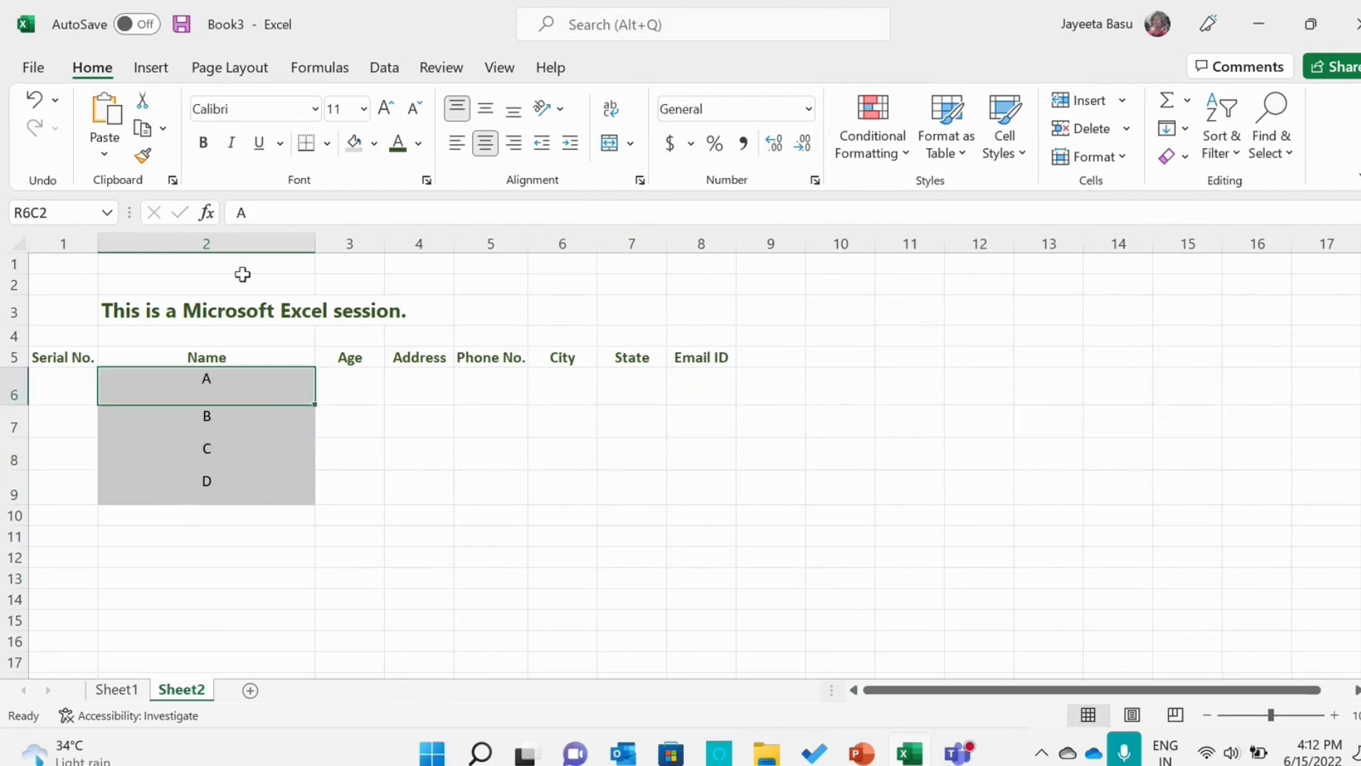
# Apply All Borders to the A cell, then to all the Name cells A through D.
pyautogui.click(328, 145)
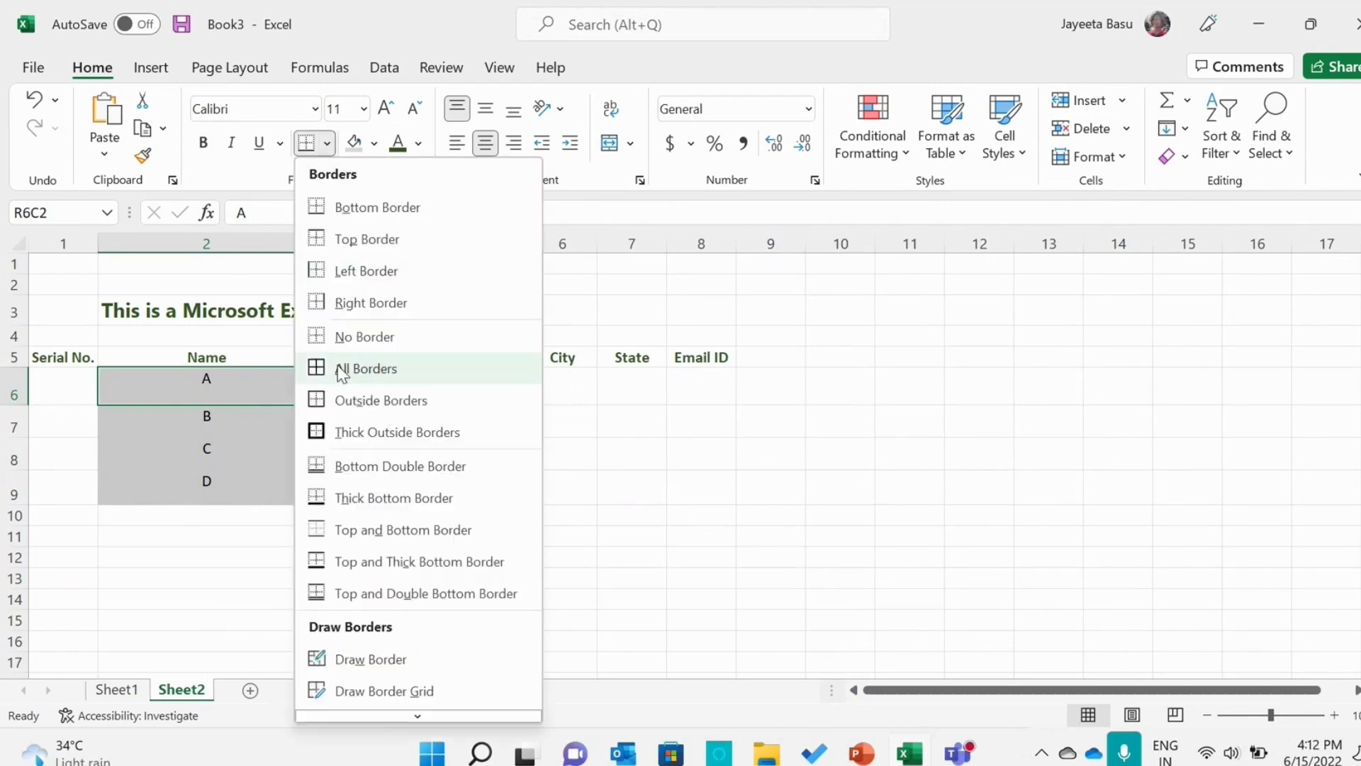
pyautogui.click(343, 369)
pyautogui.click(371, 411)
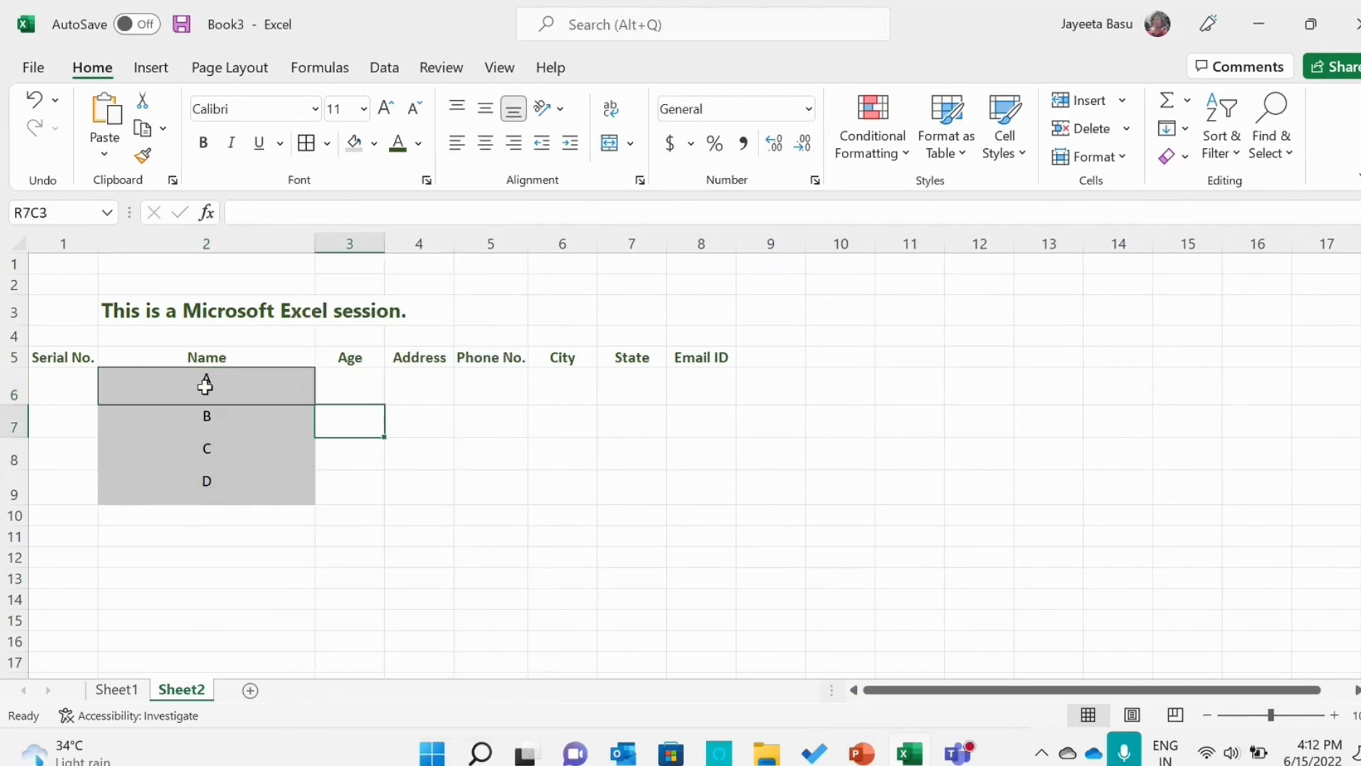
pyautogui.moveTo(205, 385); pyautogui.dragTo(202, 493)
pyautogui.click(305, 142)
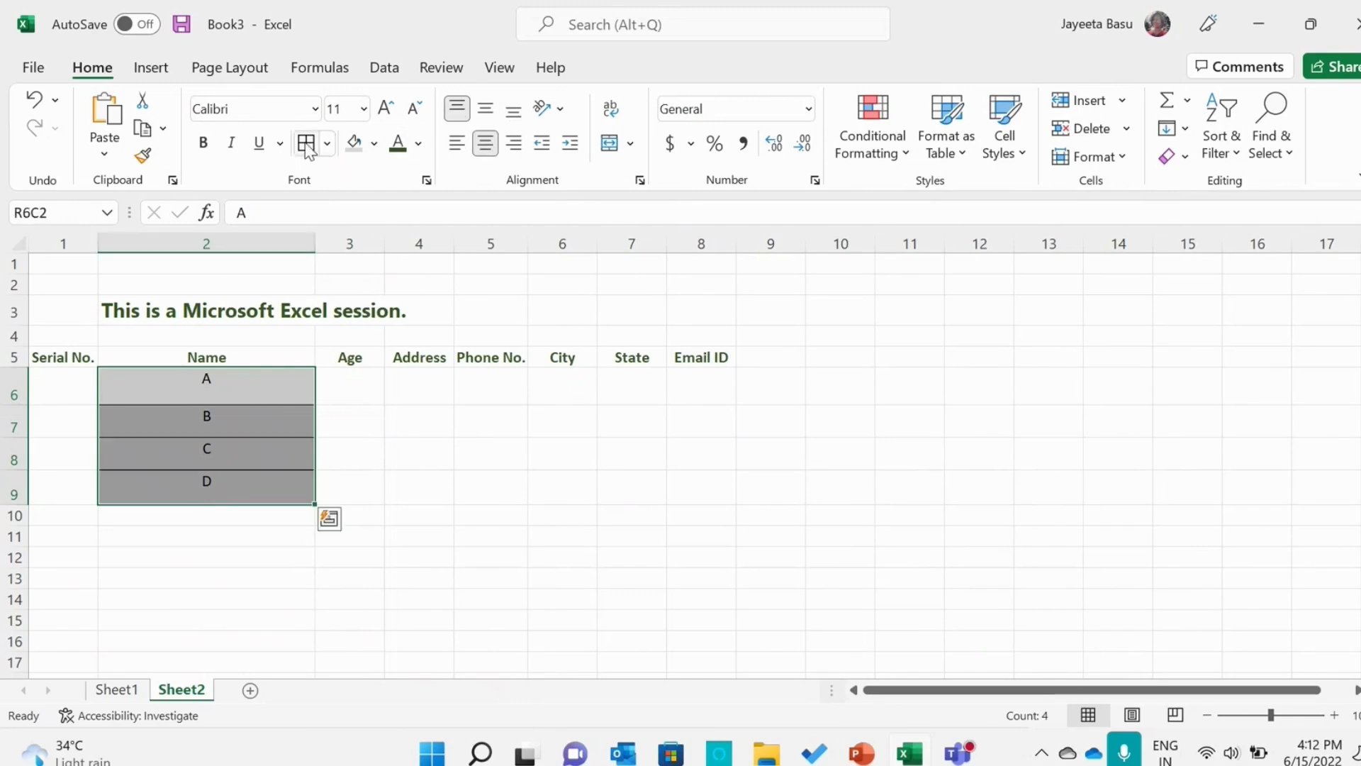
pyautogui.click(398, 418)
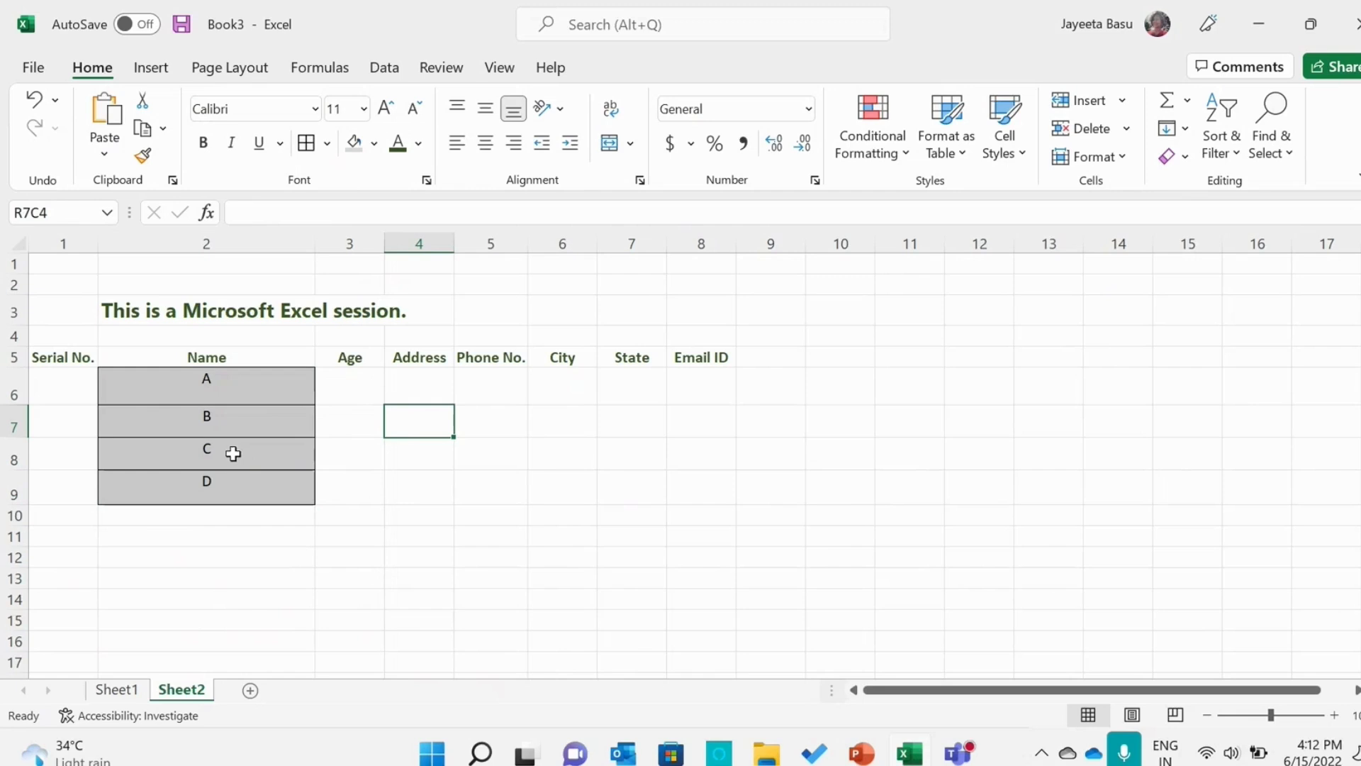
# Select the Age, Address and Phone No. cells in row 6, then switch to PowerPoint.
pyautogui.click(355, 384)
pyautogui.click(405, 398)
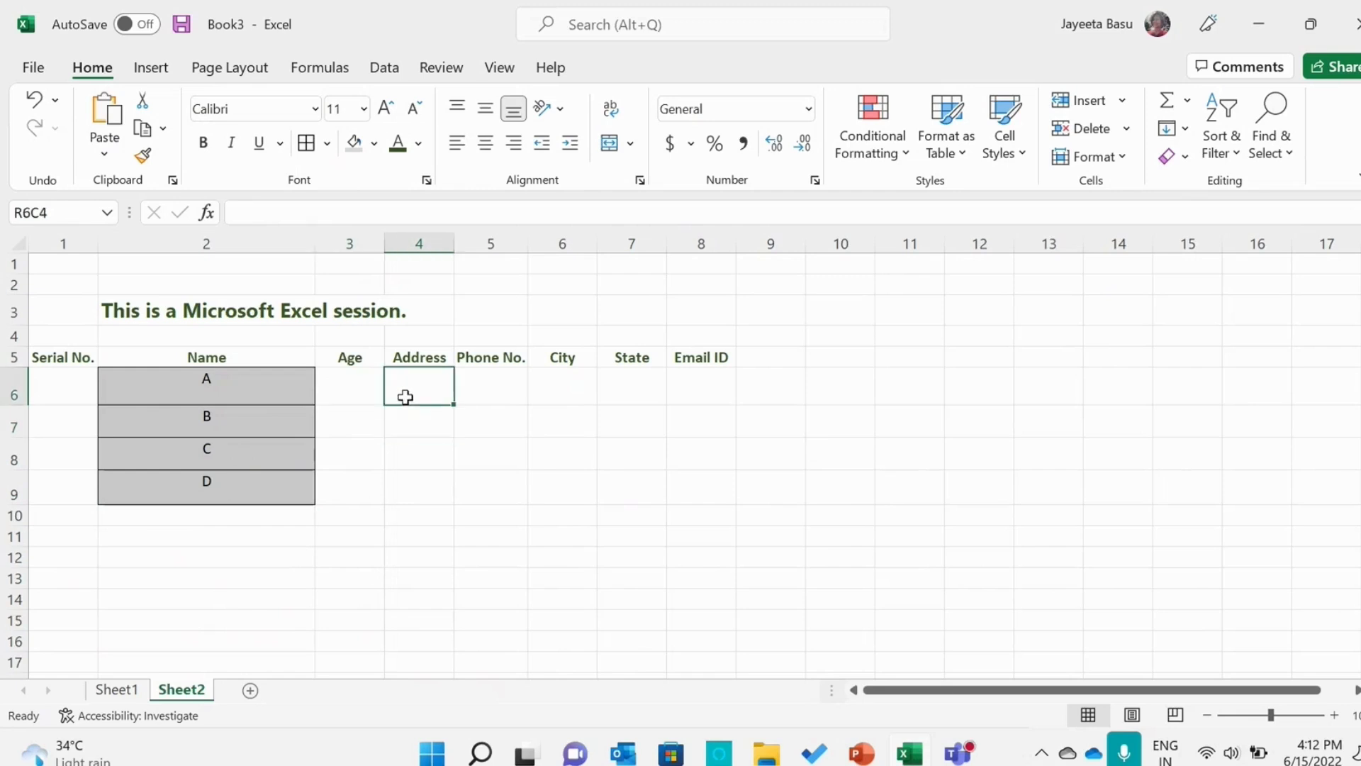
pyautogui.click(482, 395)
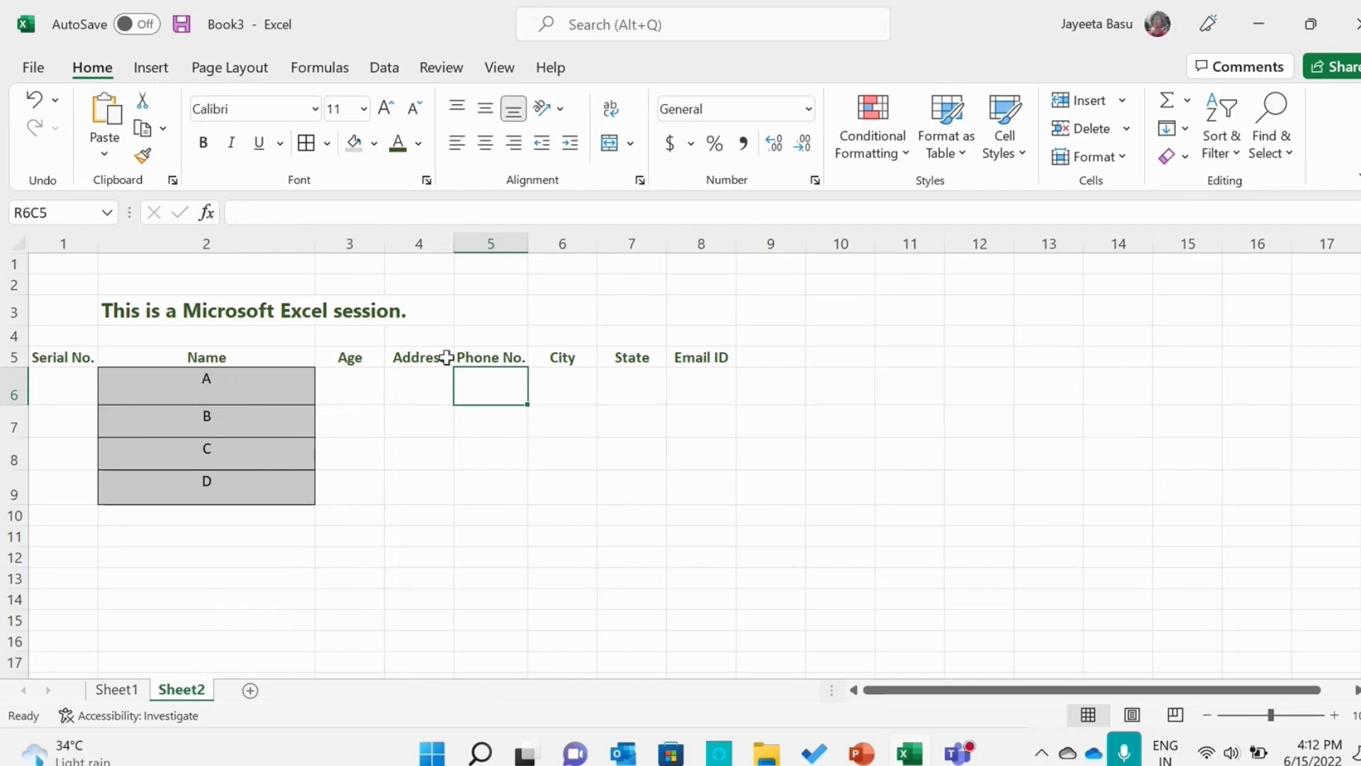
pyautogui.click(874, 756)
# Apply the yellow Neutral cell style to the Age, Address and Phone No. headers.
pyautogui.click(909, 754)
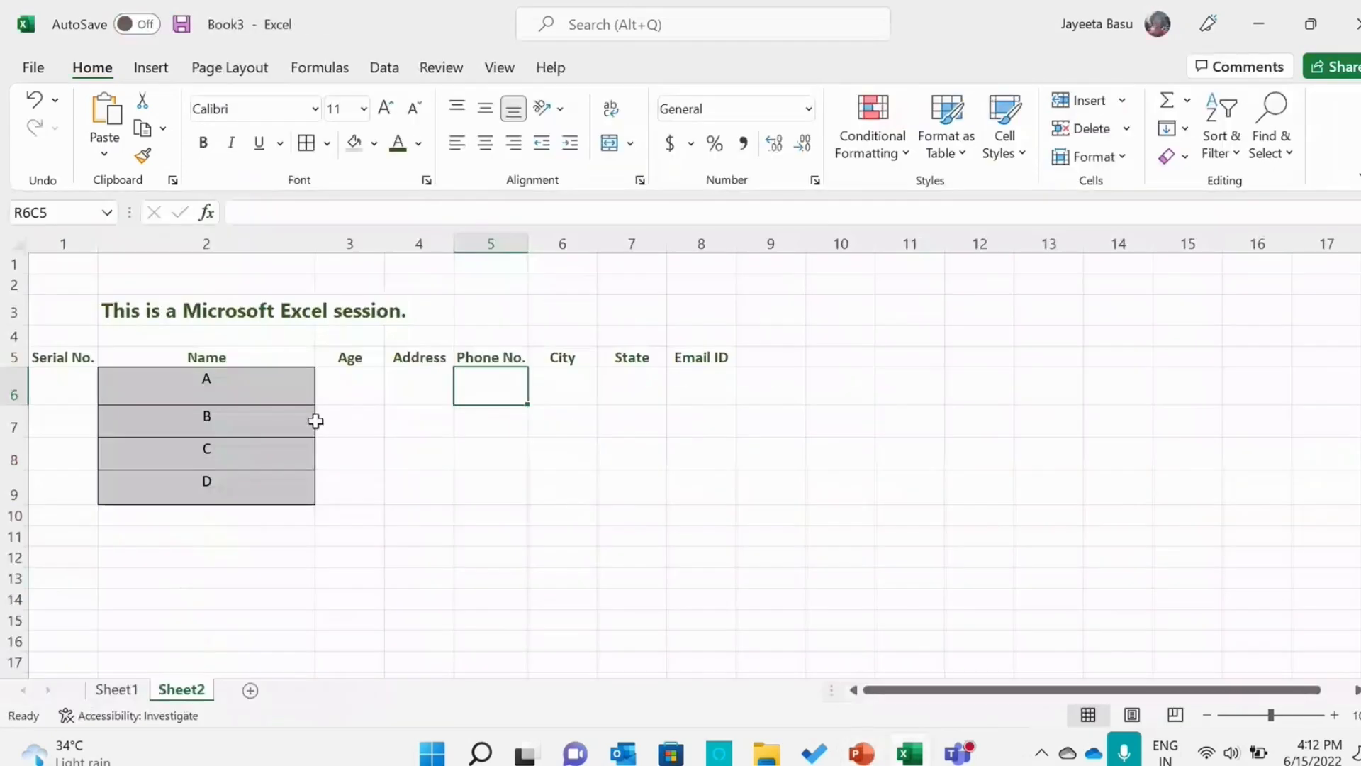
pyautogui.moveTo(358, 365); pyautogui.dragTo(489, 363)
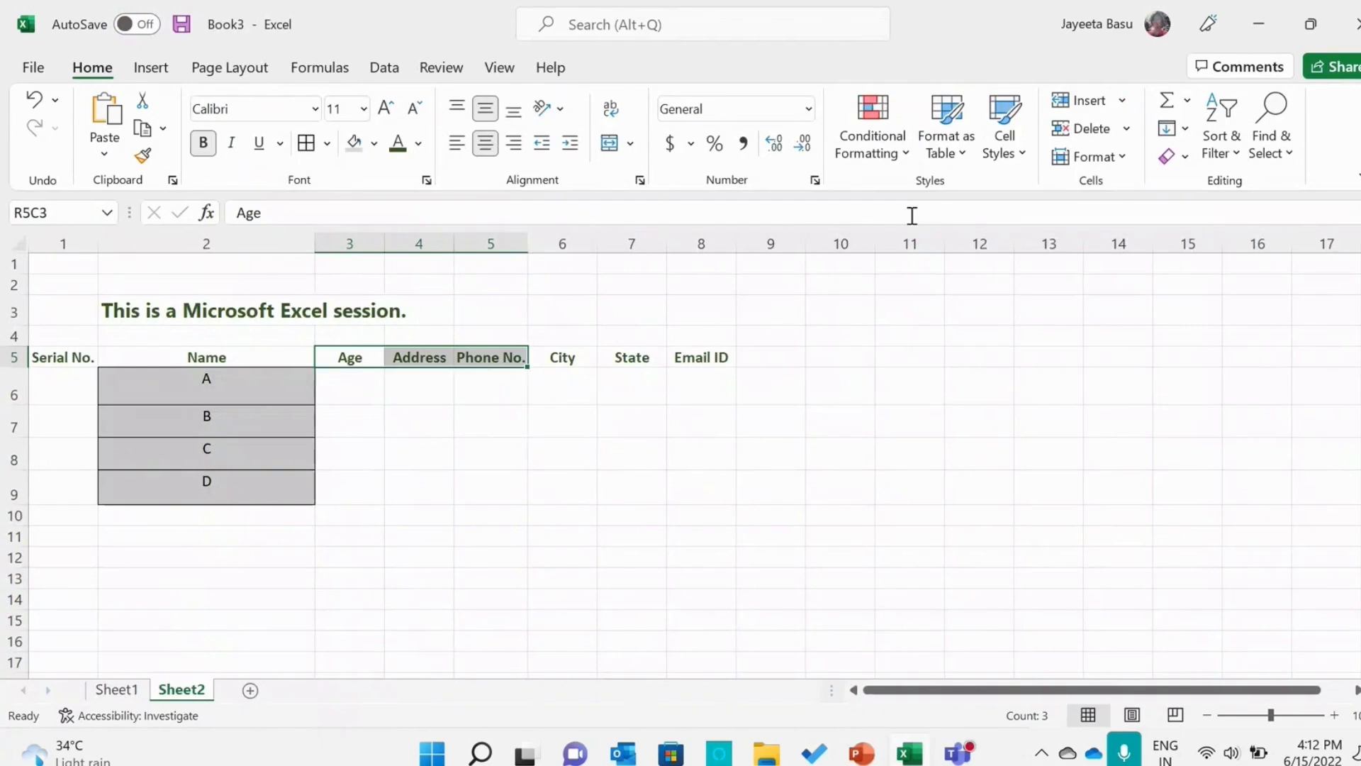
pyautogui.click(1022, 154)
pyautogui.click(1056, 279)
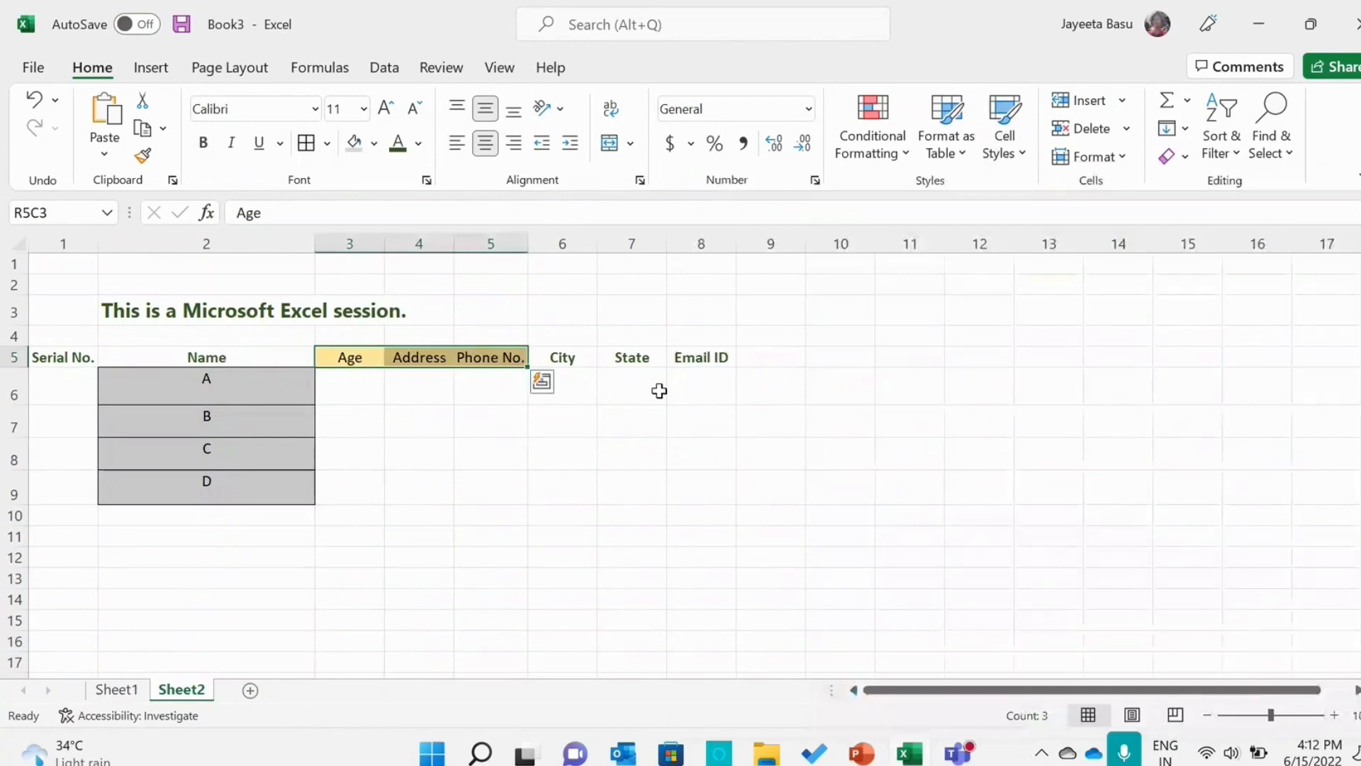
# Apply a 60% Accent blue cell style to the City, State and Email ID headers.
pyautogui.moveTo(571, 359); pyautogui.dragTo(720, 355)
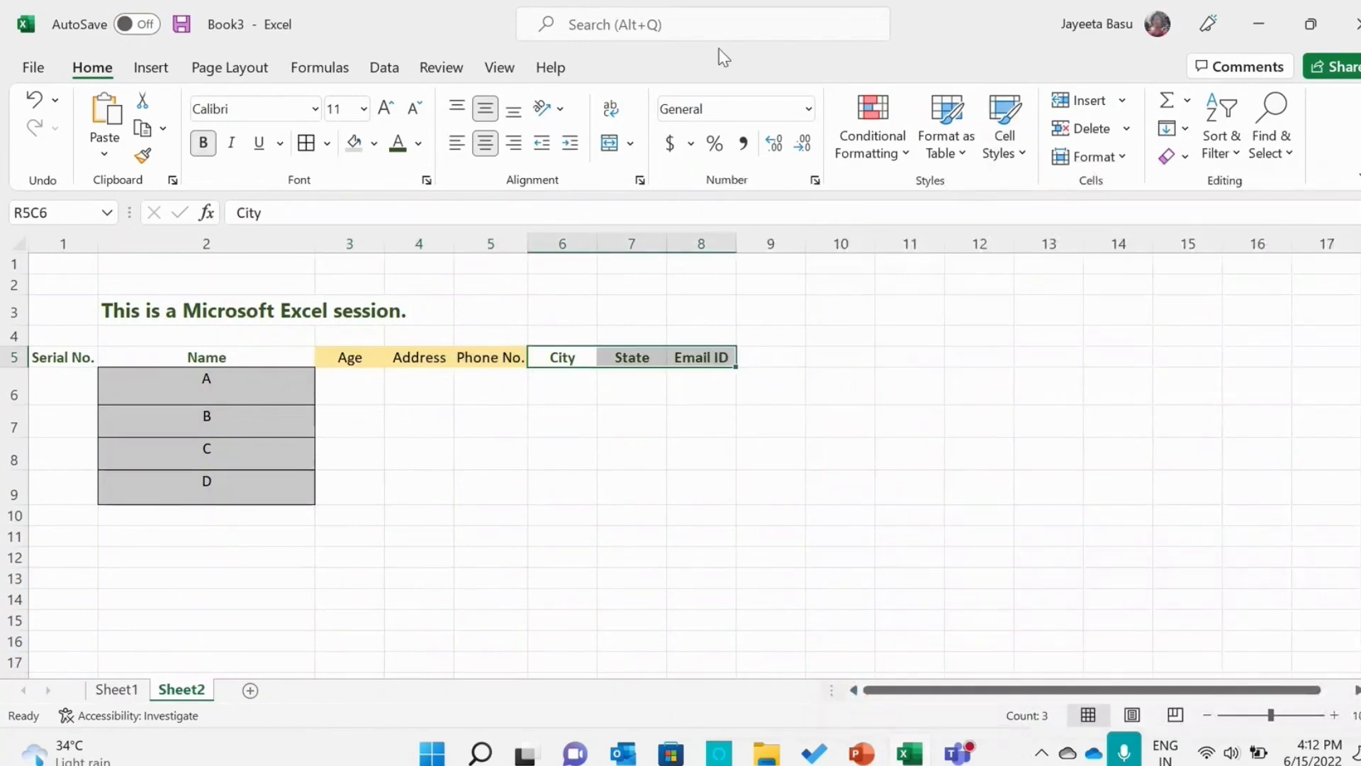
pyautogui.click(1009, 138)
pyautogui.click(1205, 542)
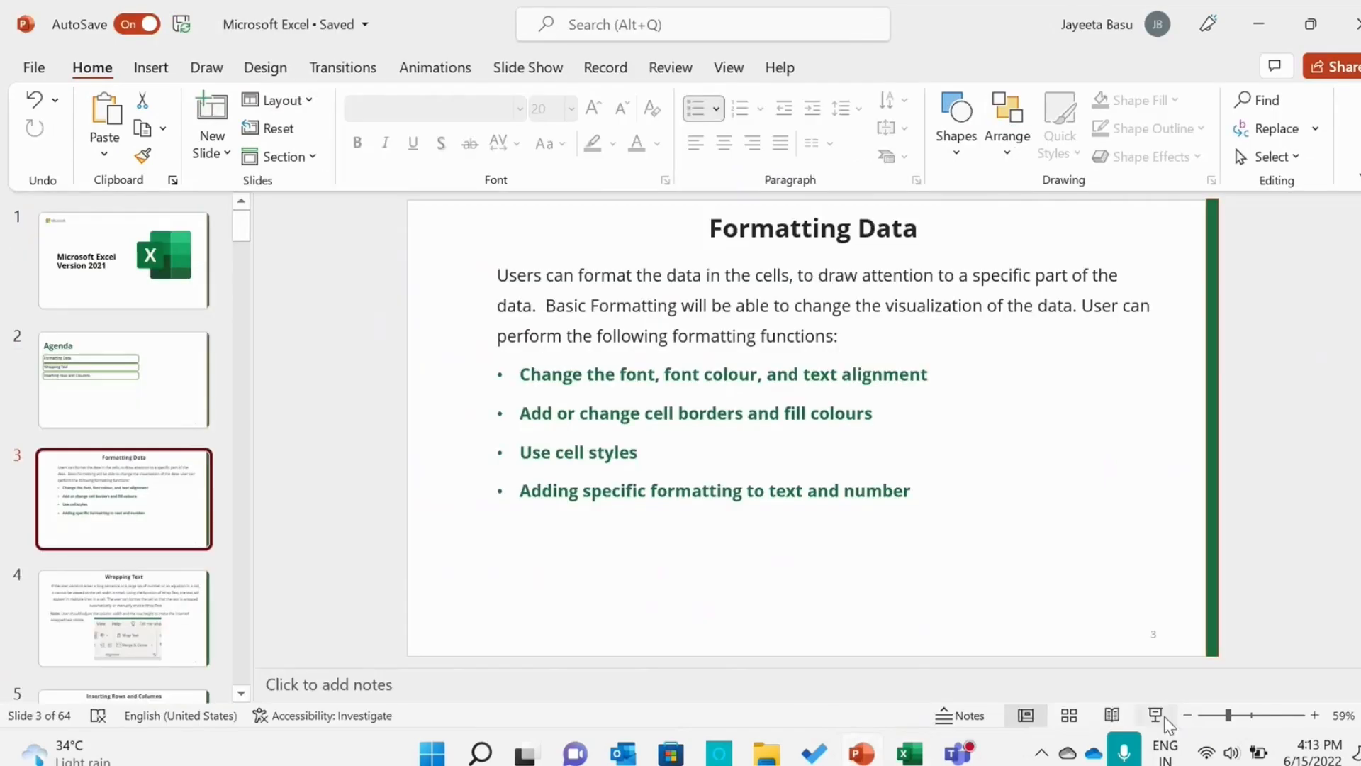
# Run the slide show from slide 3 to slide 4, Wrapping Text, then end it and return to Excel.
pyautogui.click(1166, 719)
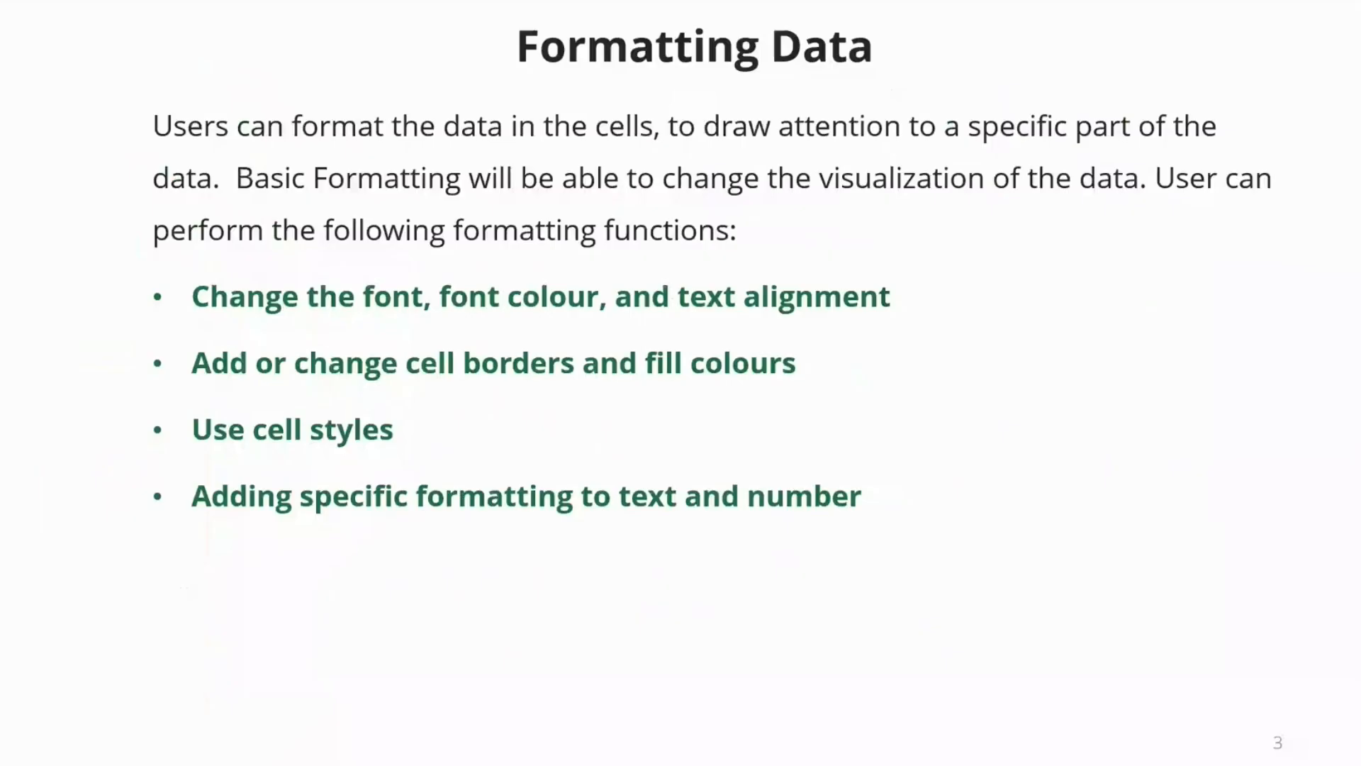
pyautogui.press('Right')
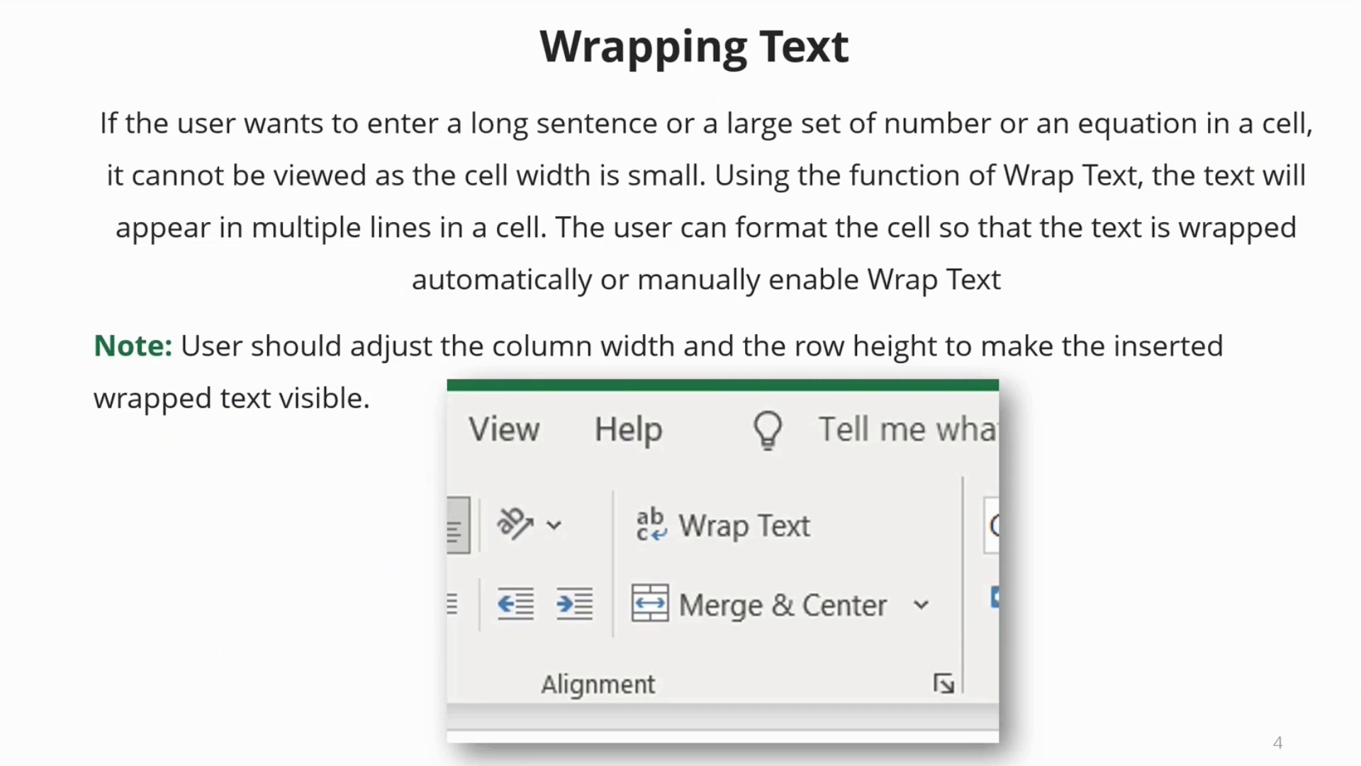
pyautogui.press('Escape')
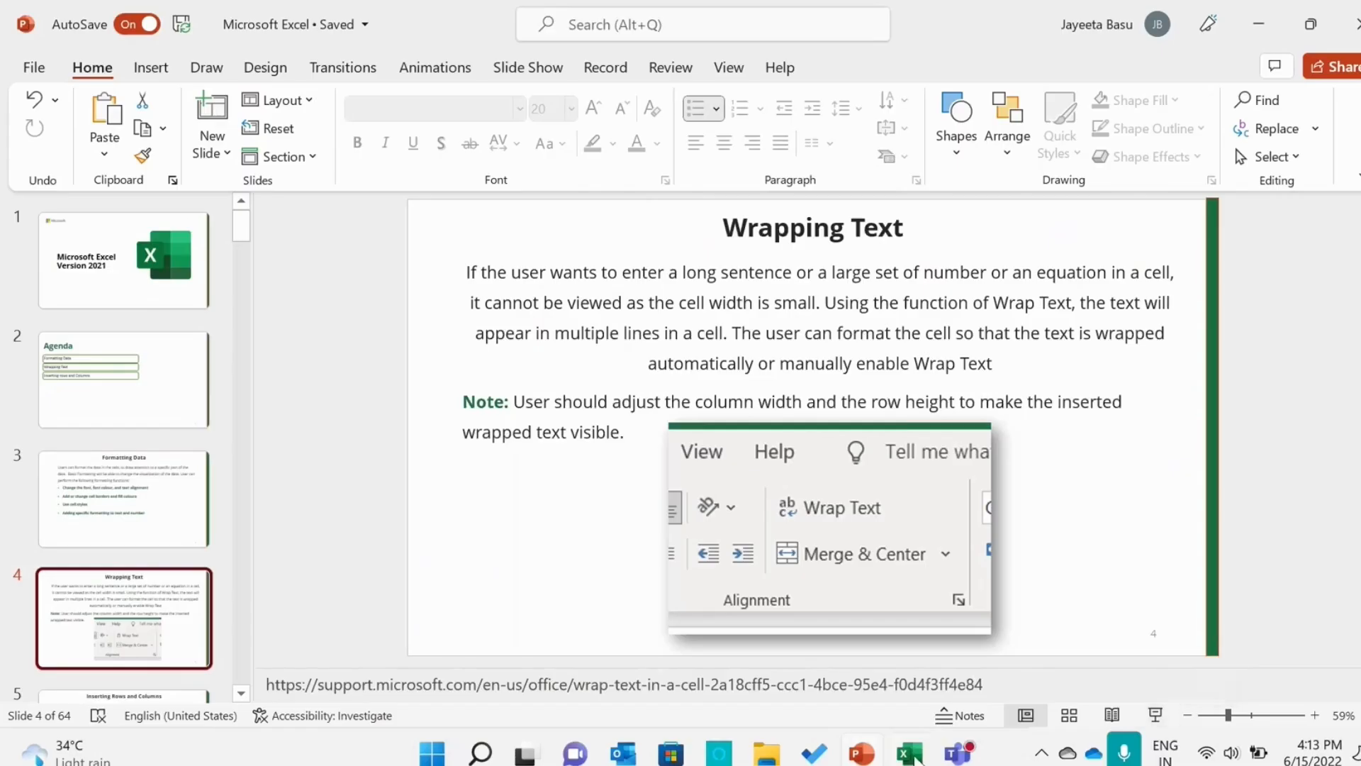
pyautogui.click(909, 753)
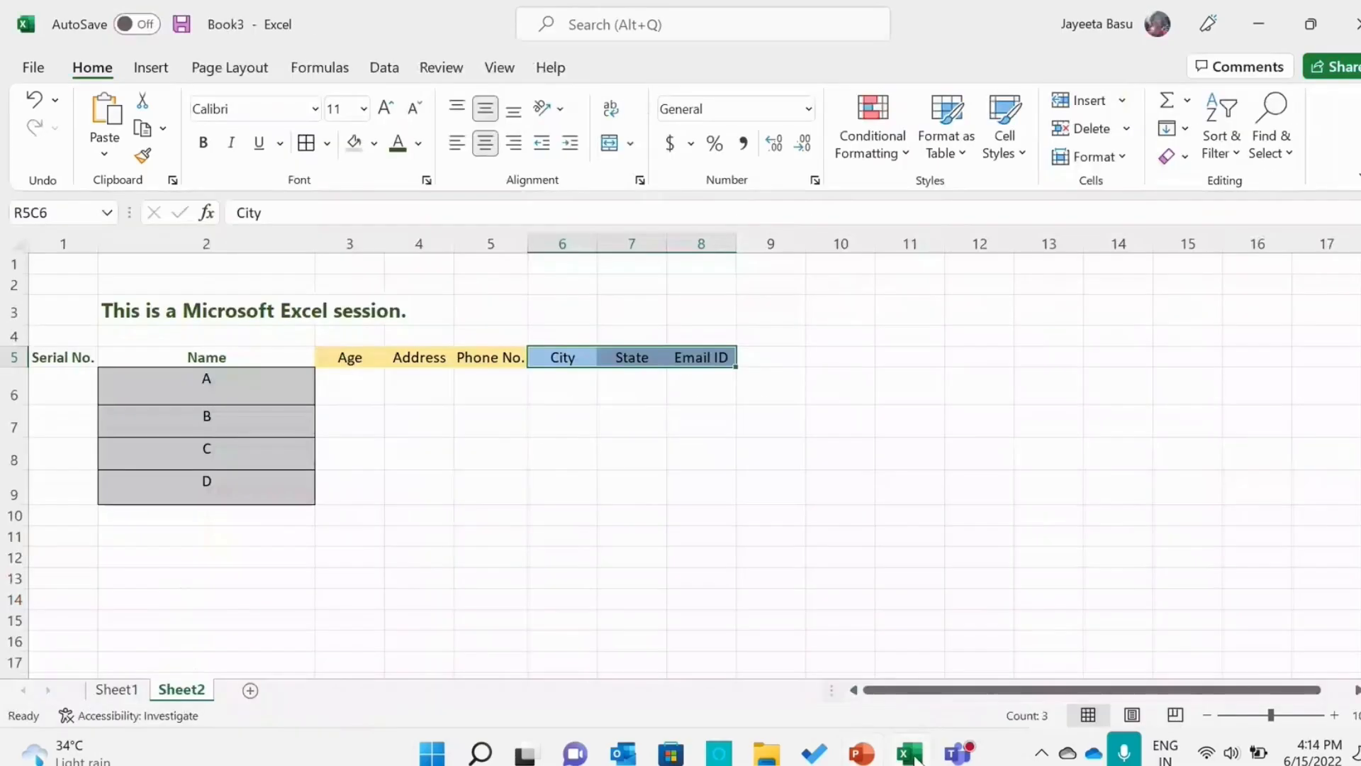
# Enter 'Today is the session' into cell R12C4.
pyautogui.click(435, 553)
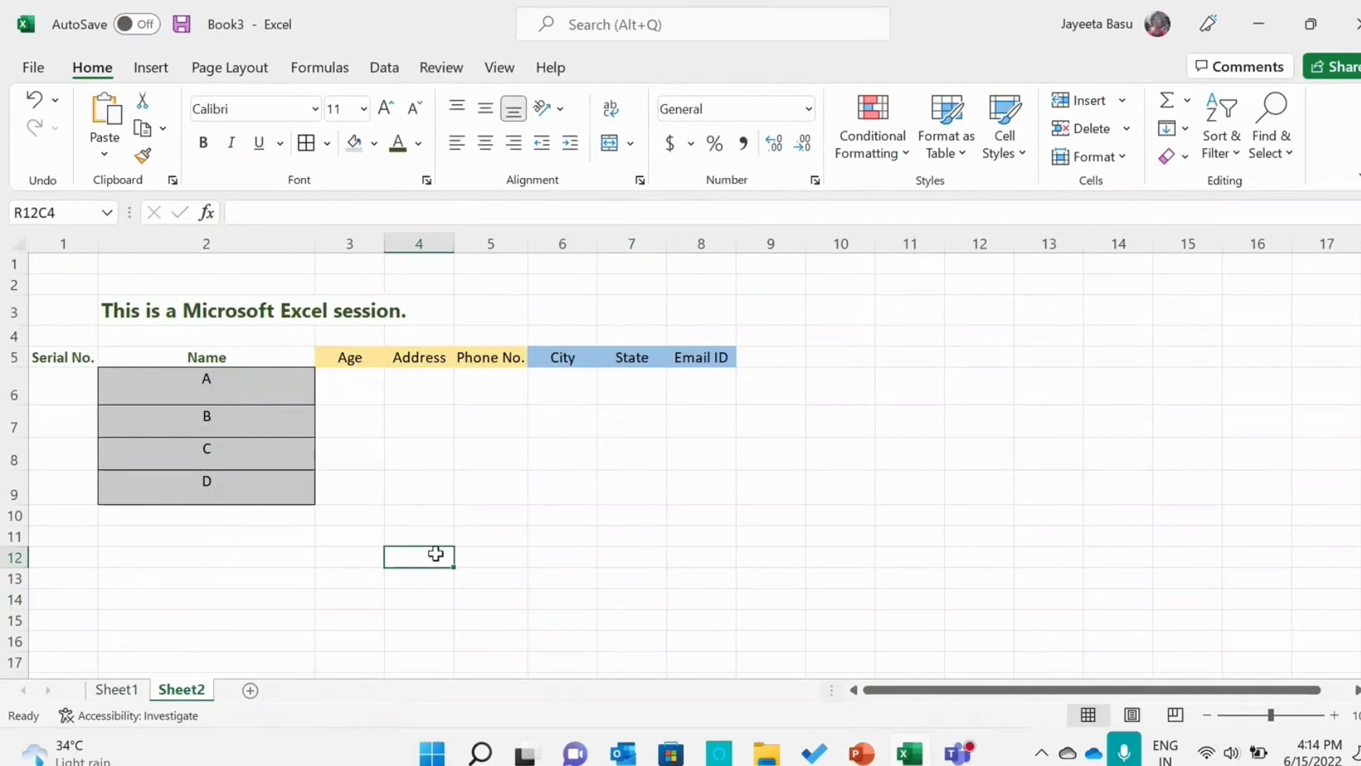
pyautogui.press('capslock')
pyautogui.write('T')
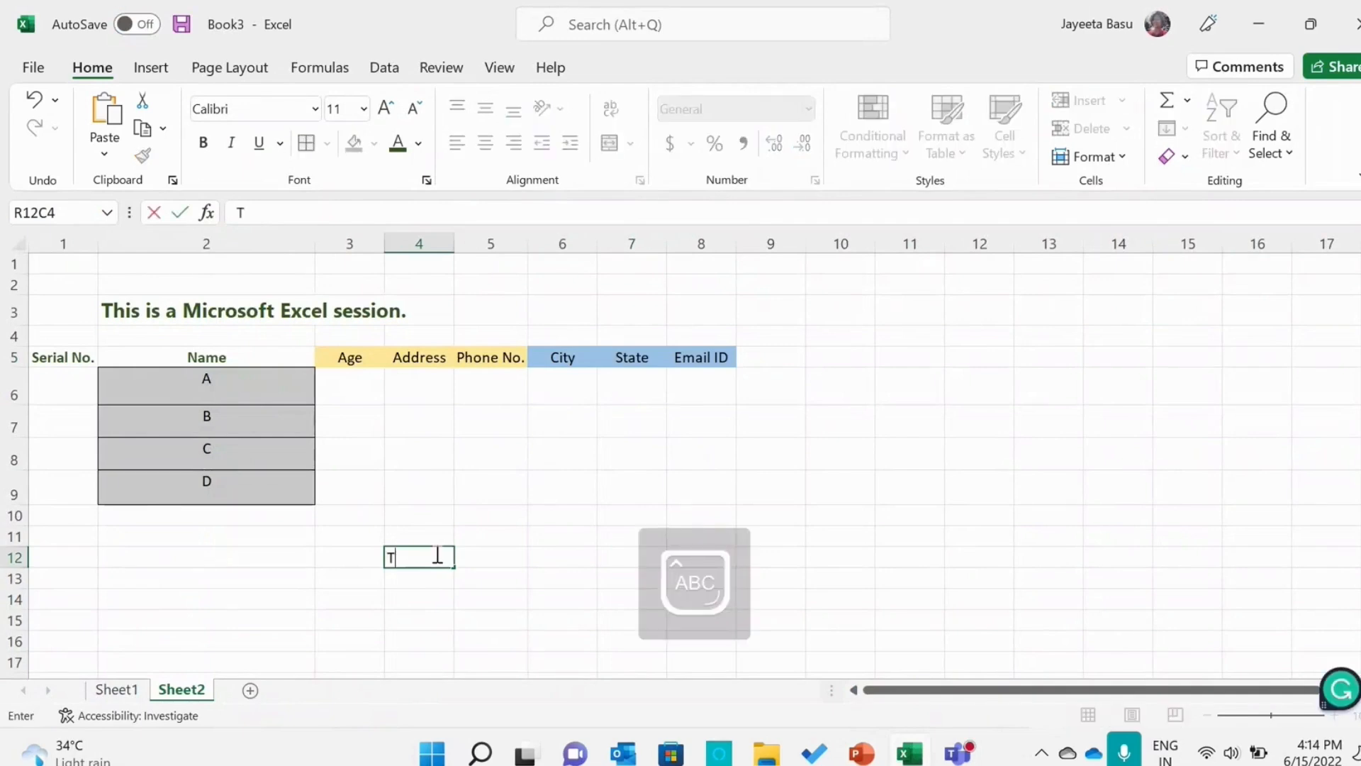
pyautogui.press('capslock')
pyautogui.write('oday is te')
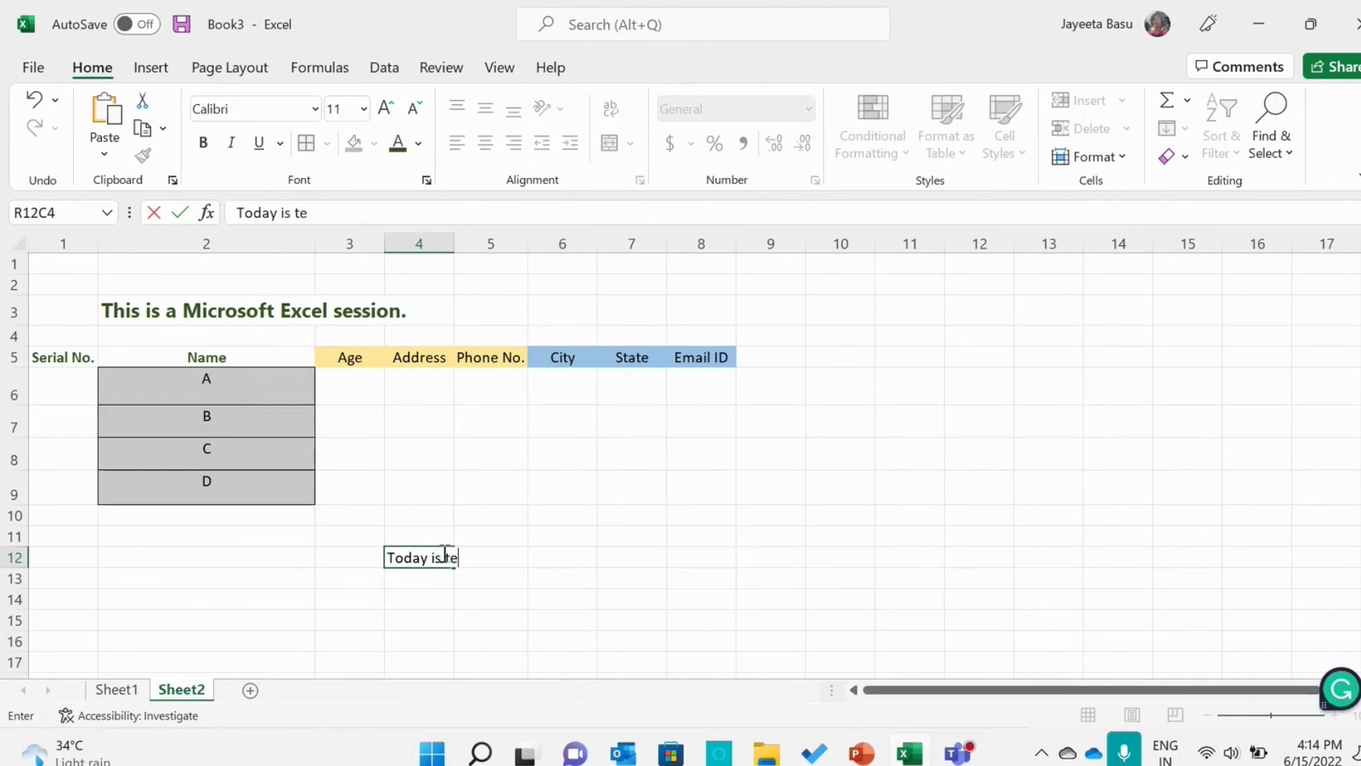
pyautogui.press('BackSpace')
pyautogui.write('he sessio')
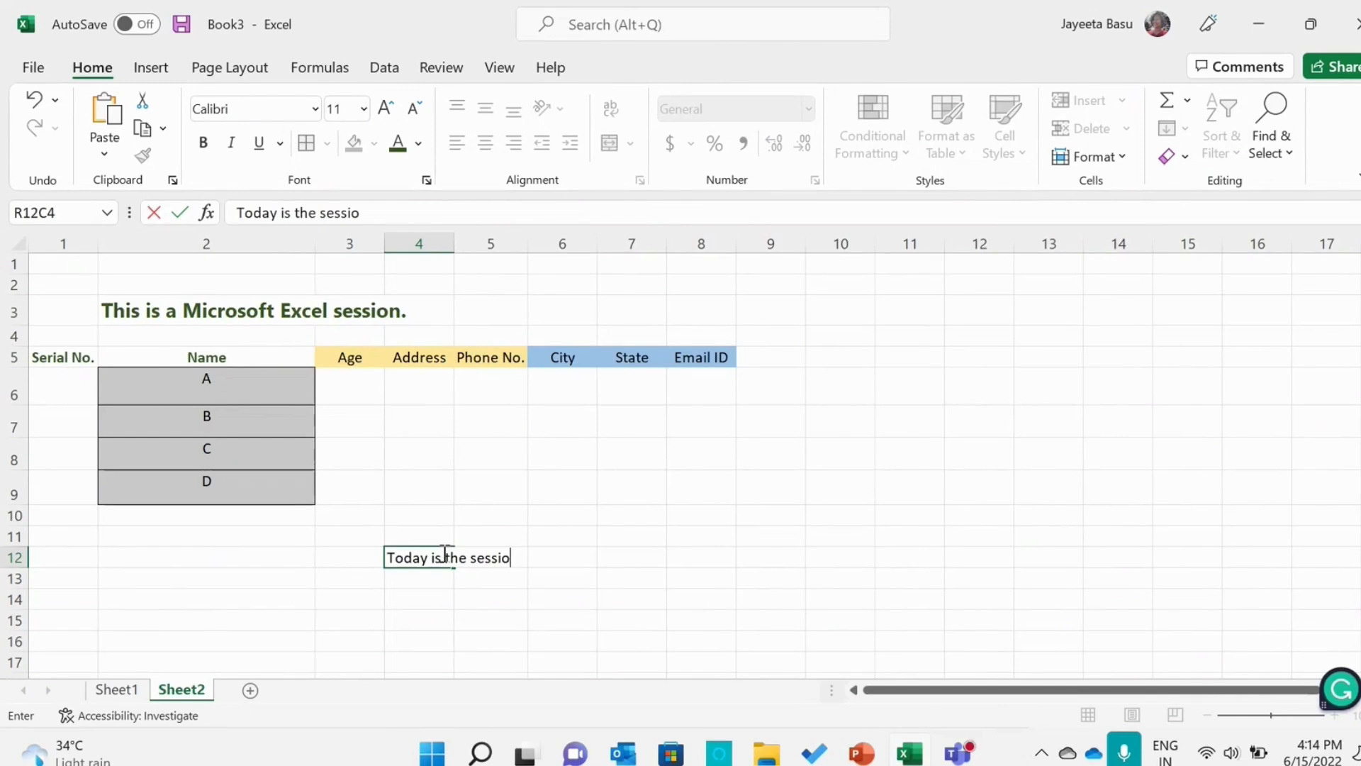
pyautogui.write('n')
pyautogui.click(578, 585)
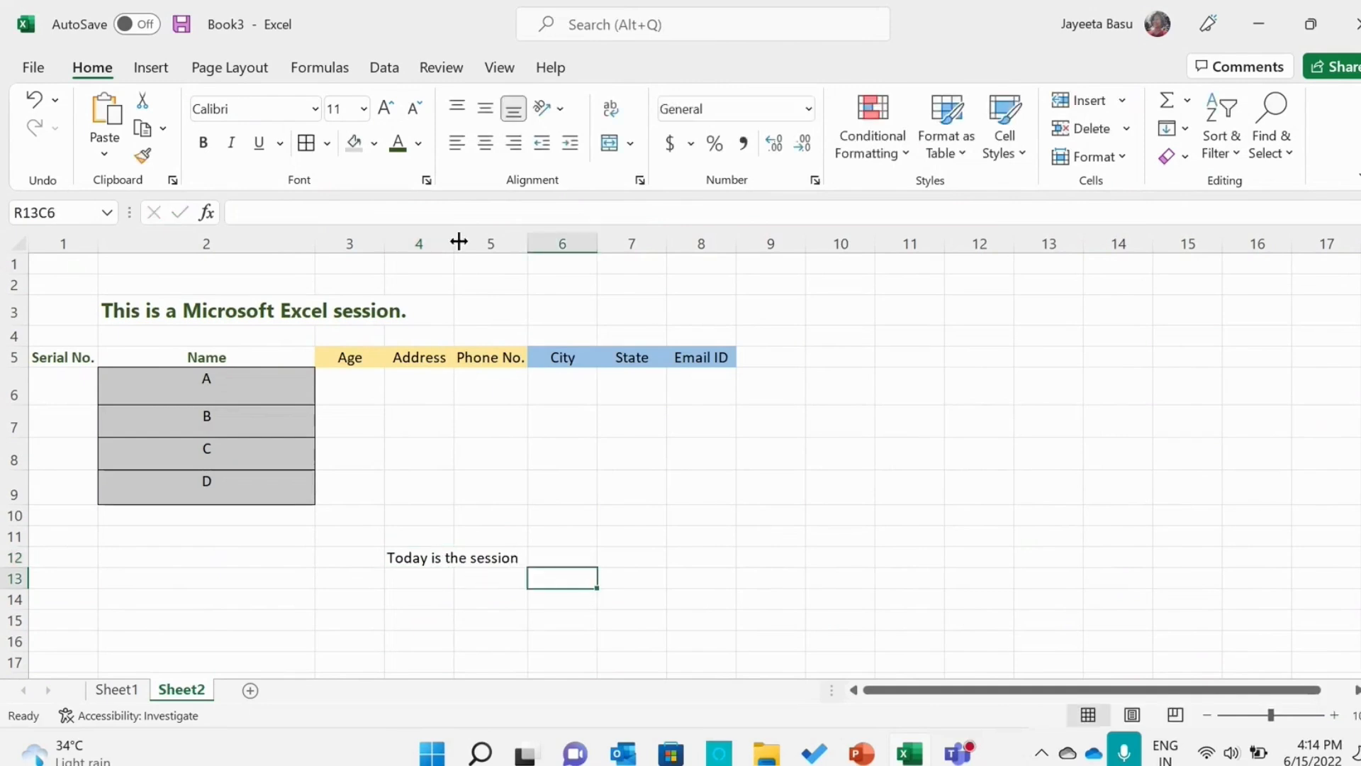
# Narrow column 4 to width 9.00 so 'Today is the session' overflows into column 5.
pyautogui.moveTo(453, 242); pyautogui.dragTo(523, 267)
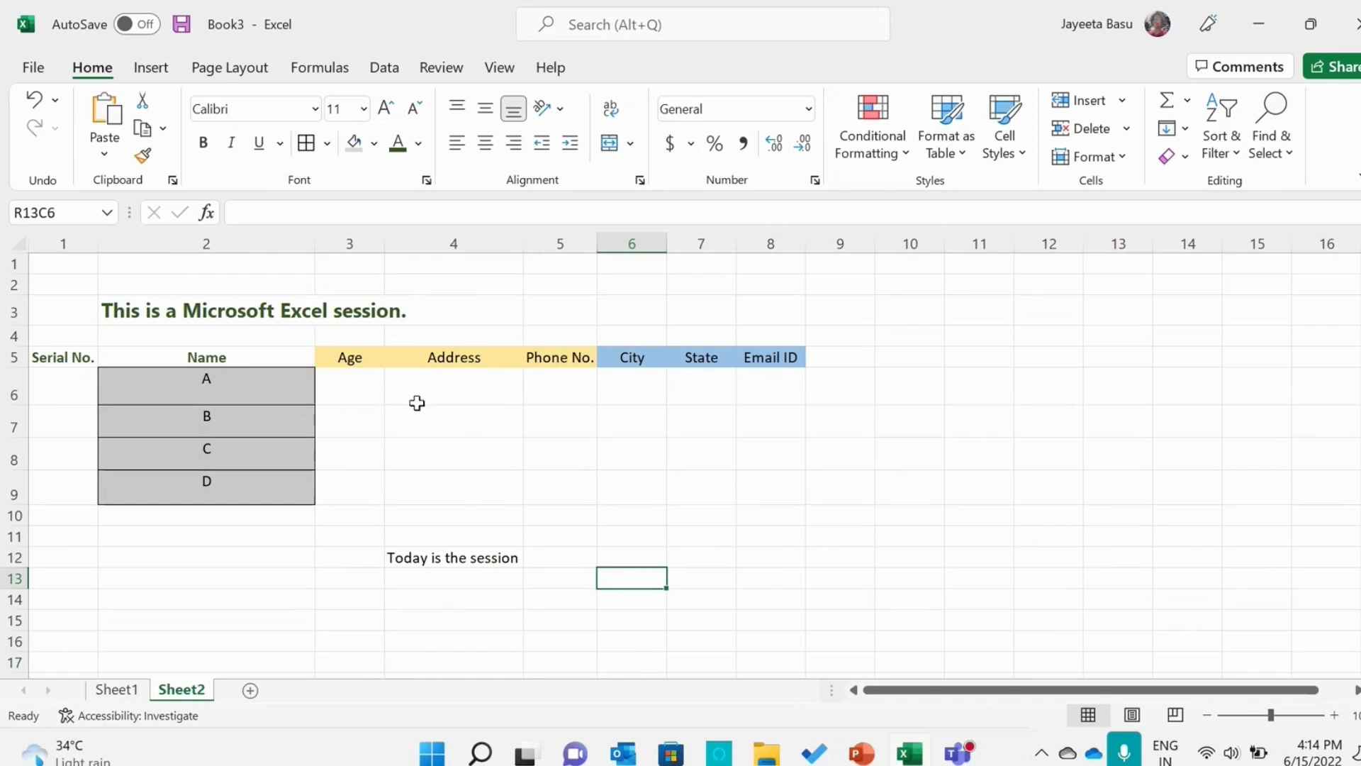
pyautogui.click(458, 560)
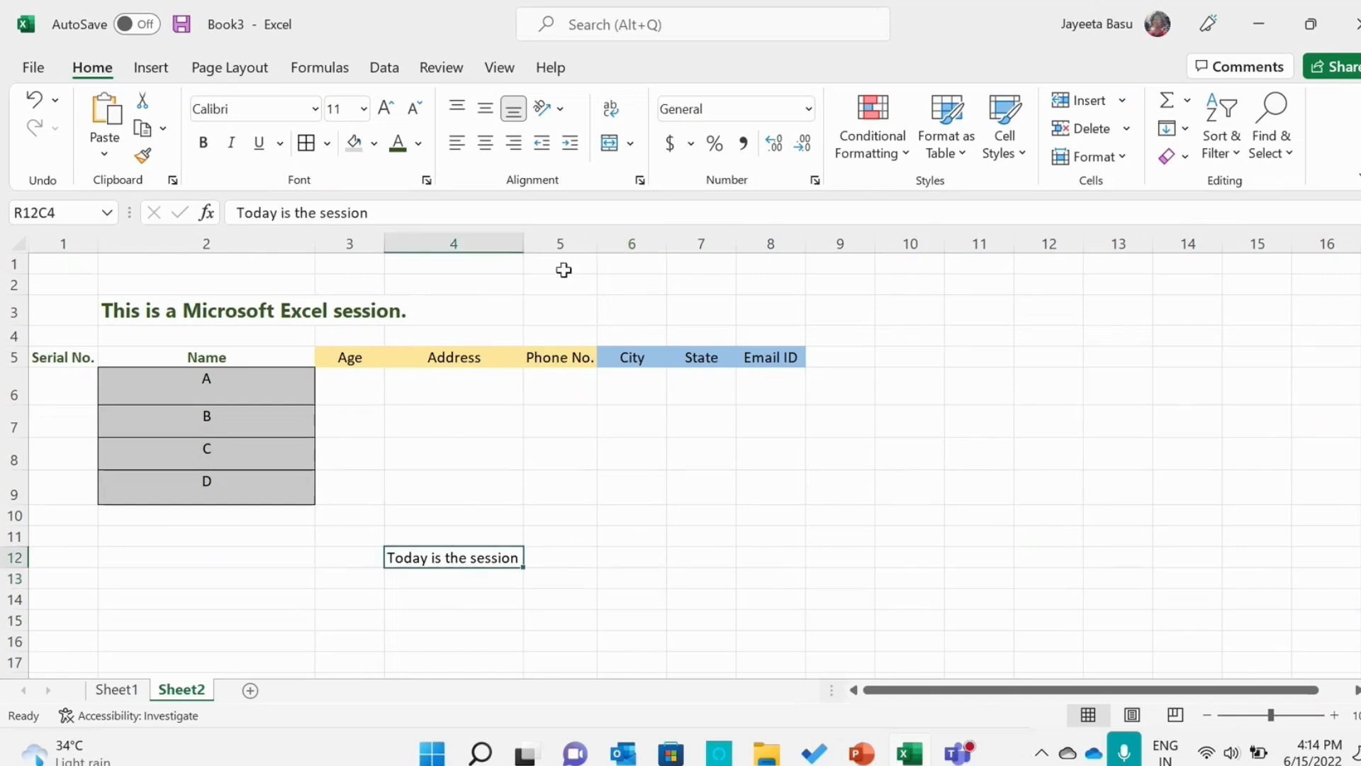
pyautogui.moveTo(525, 246); pyautogui.dragTo(496, 253)
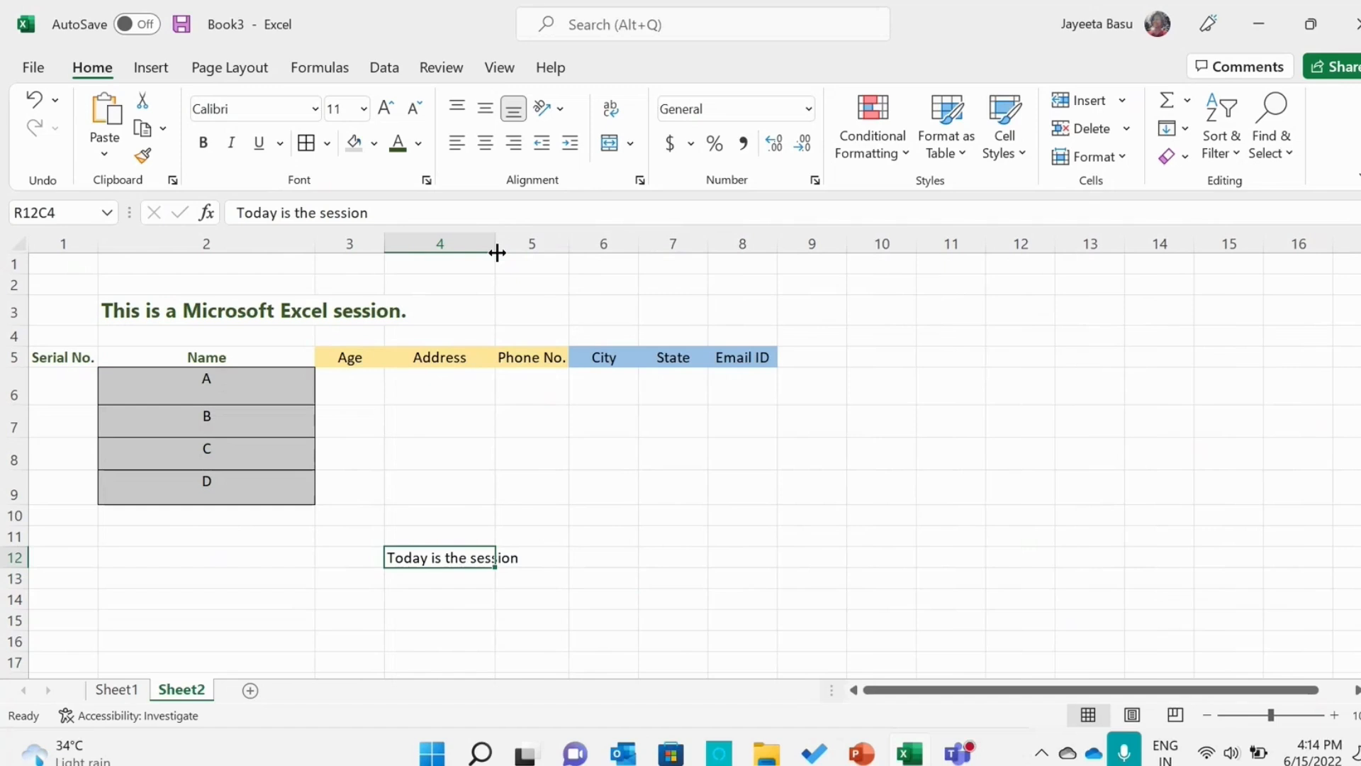
pyautogui.moveTo(497, 253); pyautogui.dragTo(462, 257)
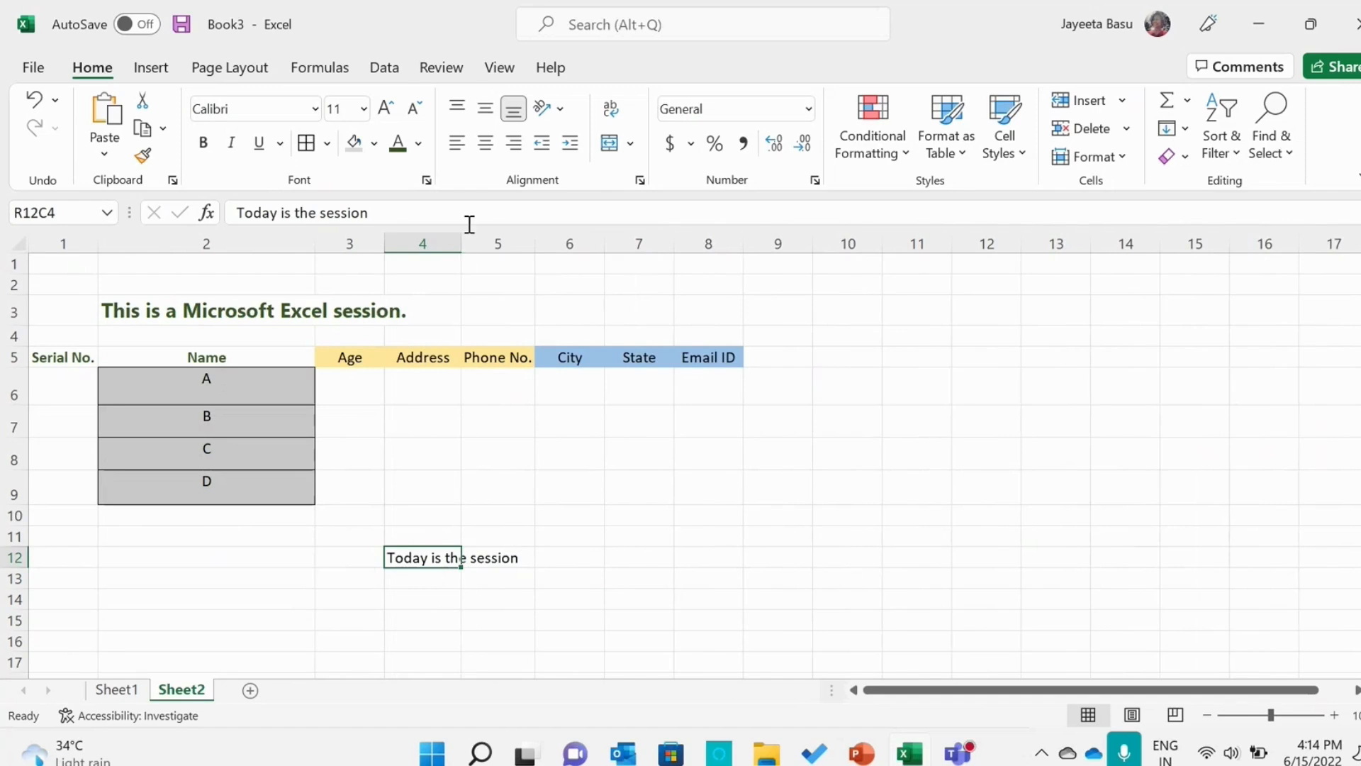
# Wrap 'Today is the session' in R12C4, widen column 4 slightly, autofit row 12 and bottom-align it.
pyautogui.click(618, 108)
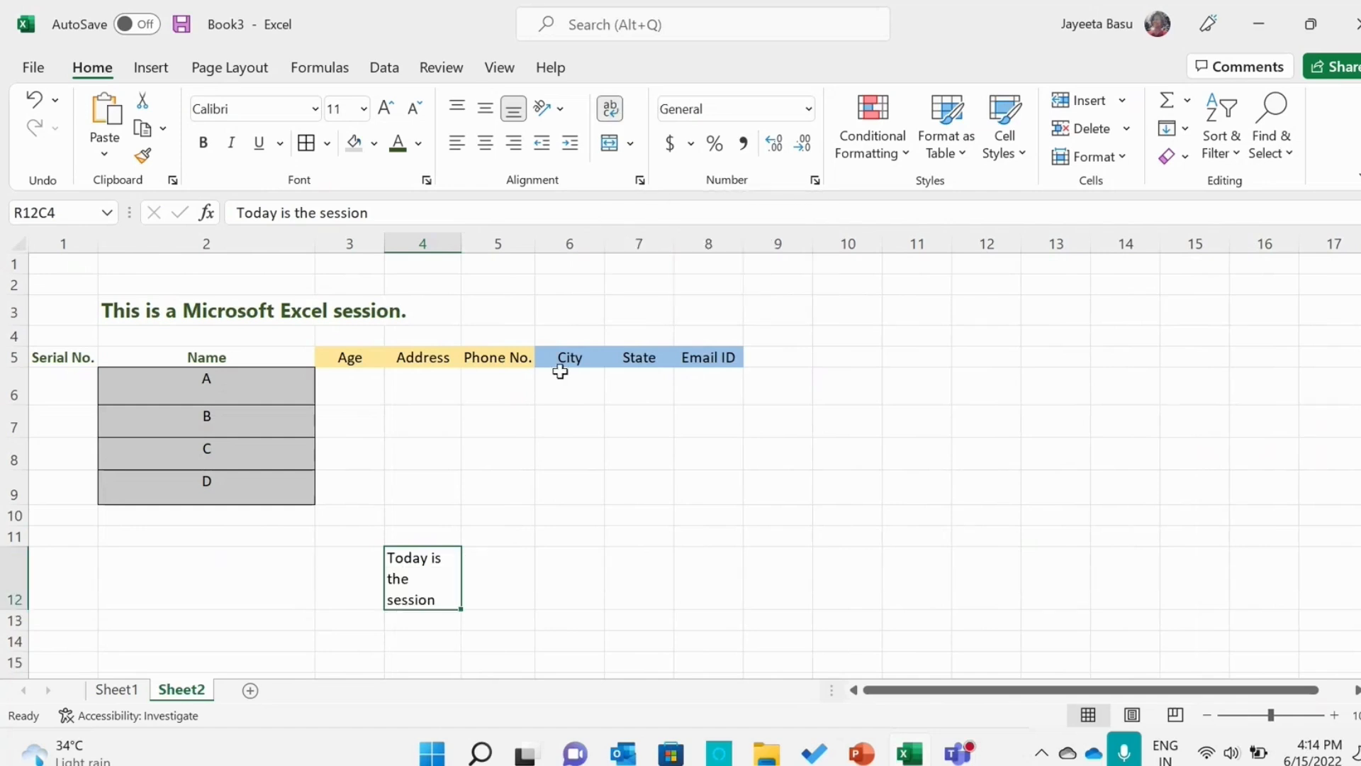
pyautogui.moveTo(462, 242); pyautogui.dragTo(467, 244)
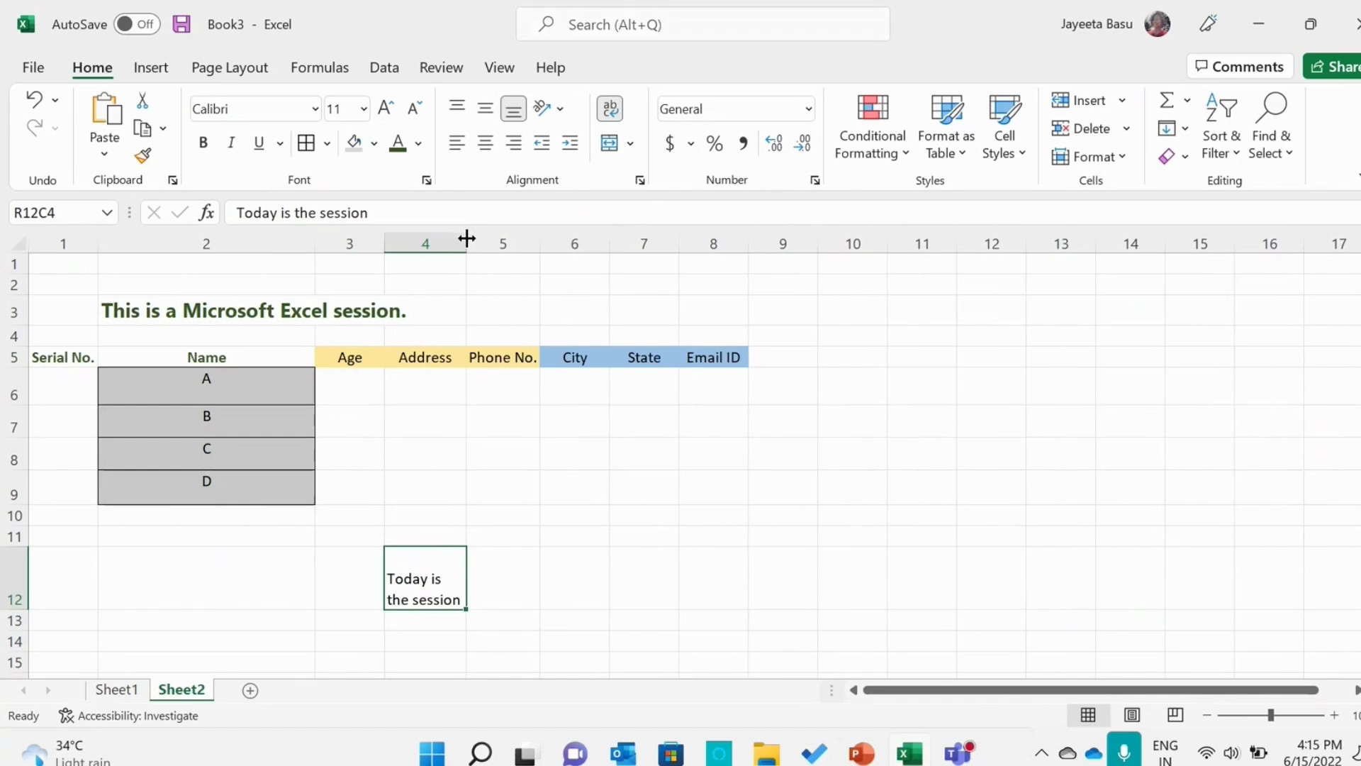
pyautogui.moveTo(466, 238); pyautogui.dragTo(479, 238)
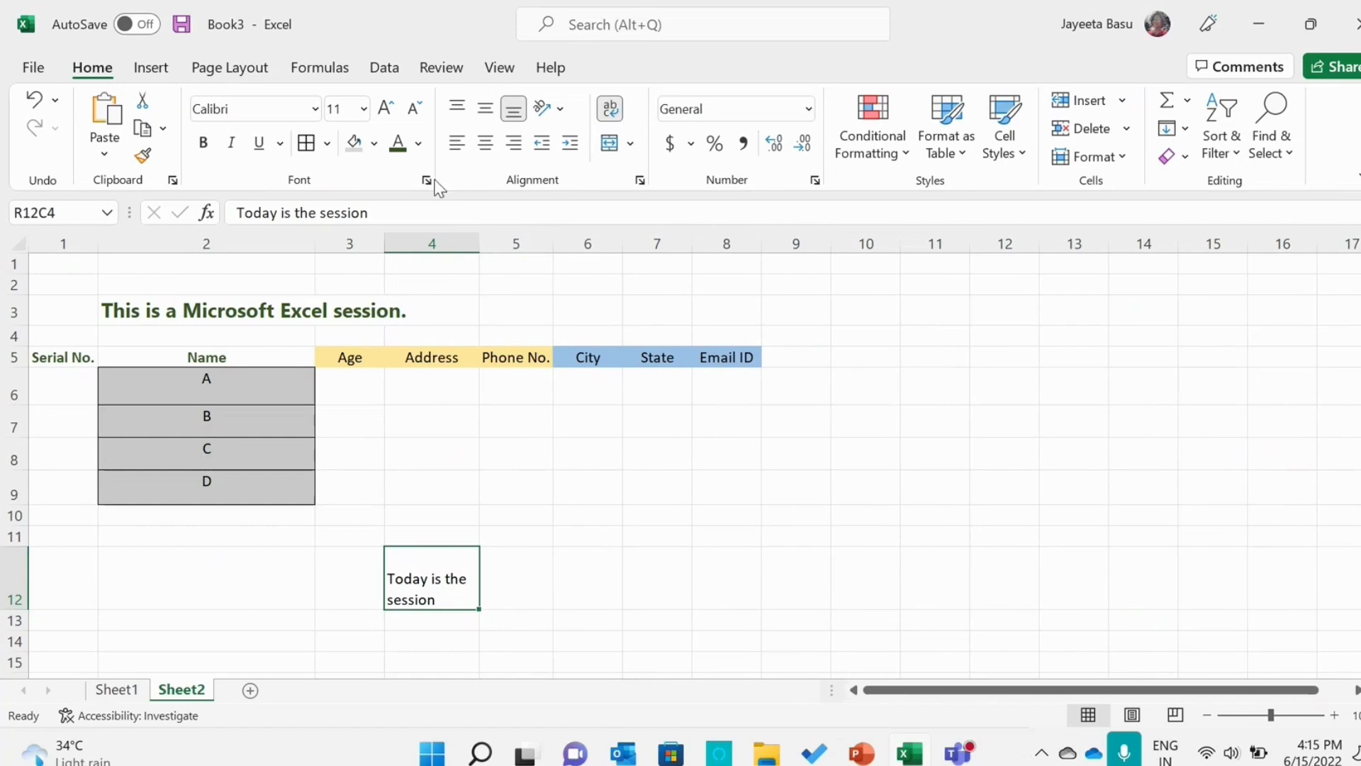
pyautogui.click(490, 116)
pyautogui.click(457, 108)
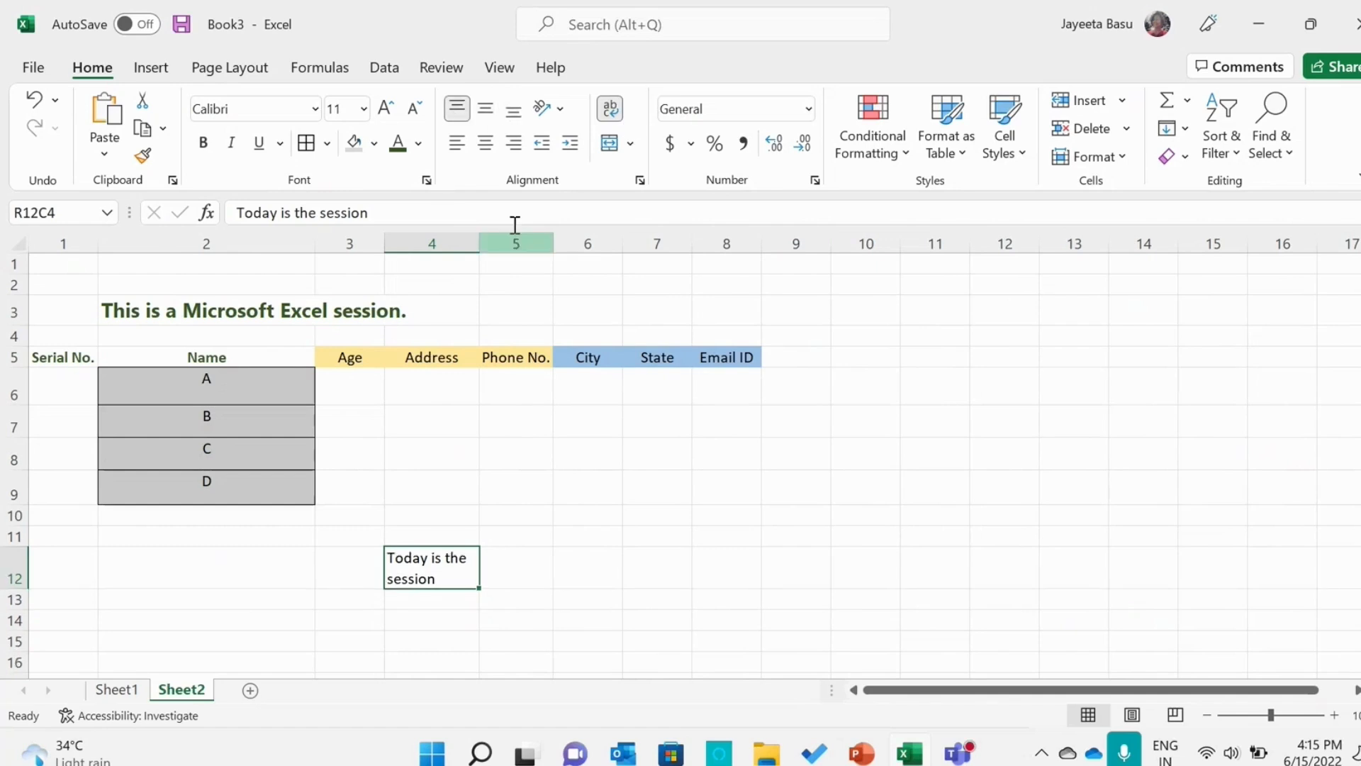
pyautogui.click(523, 116)
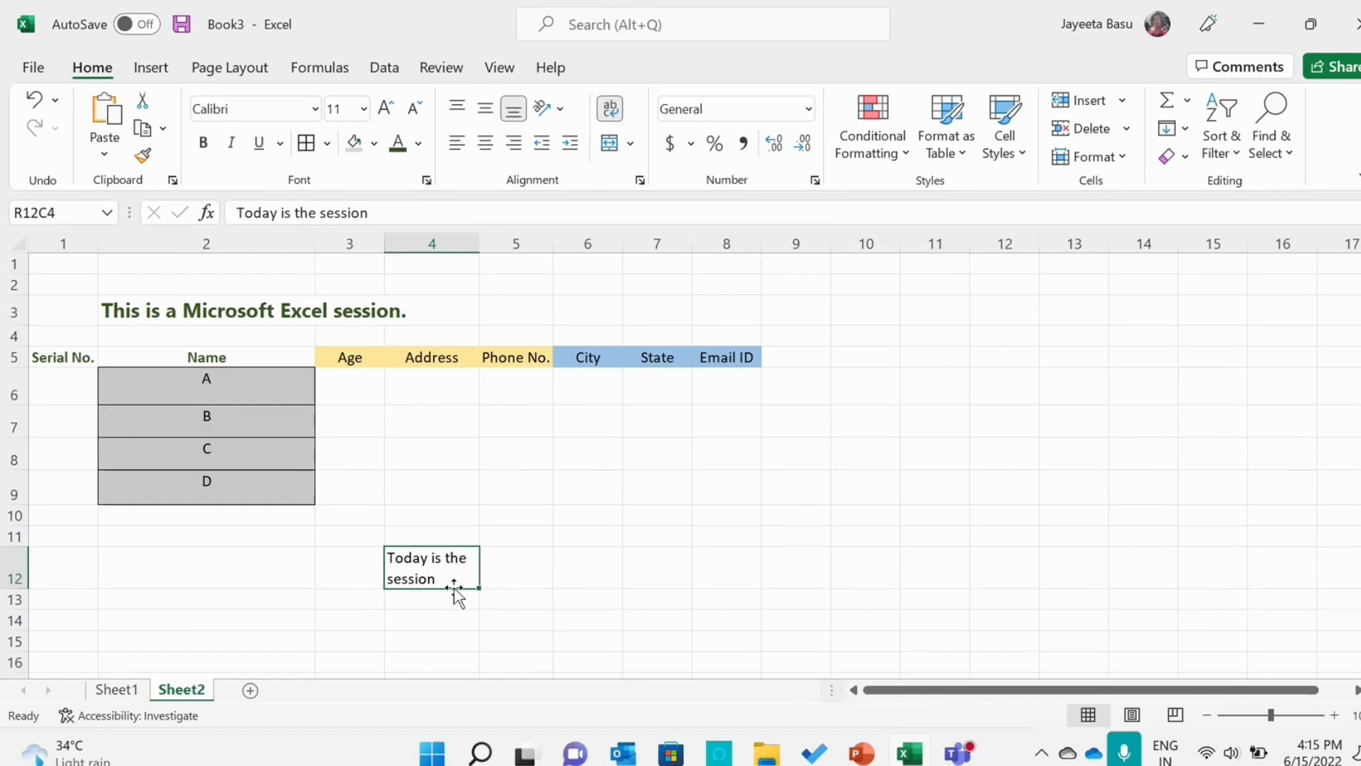
# Try wrapping the title in R3C2, then turn wrapping off again.
pyautogui.click(506, 576)
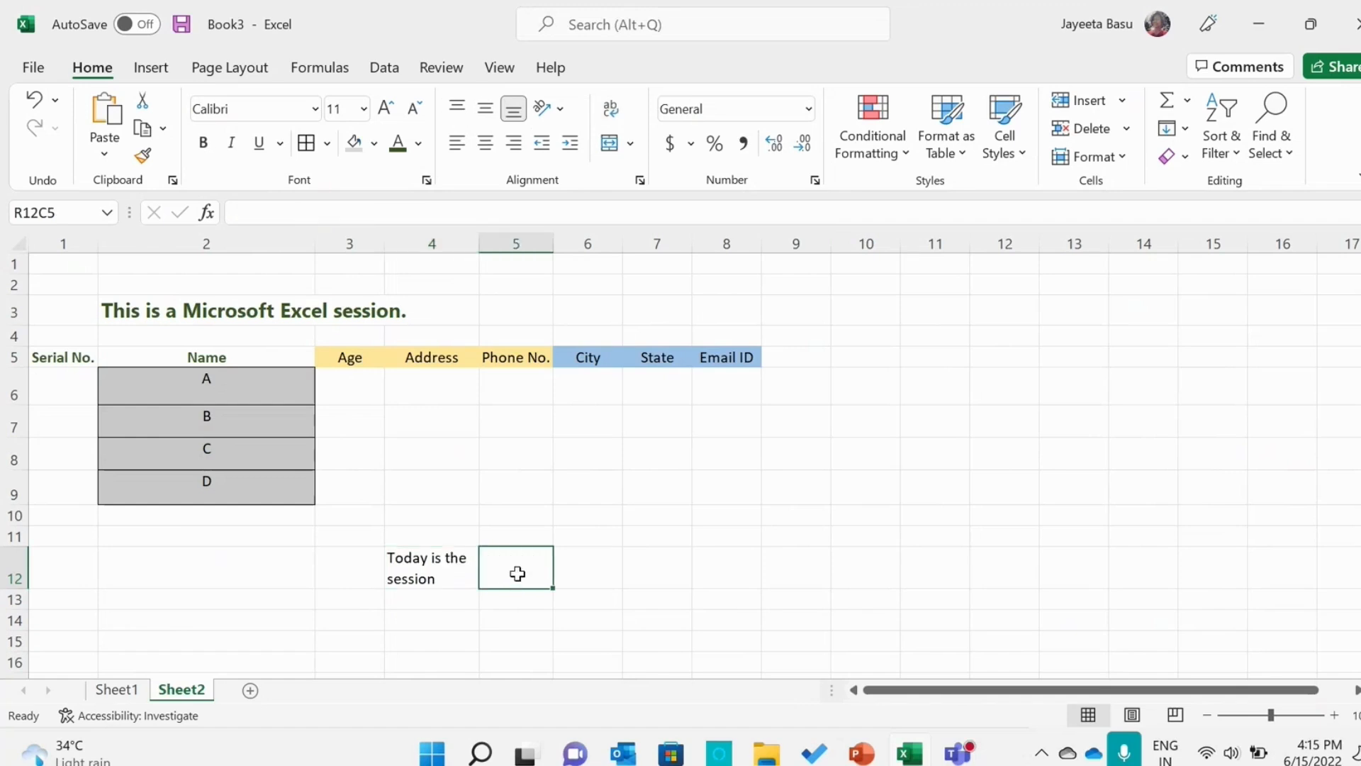
pyautogui.click(254, 307)
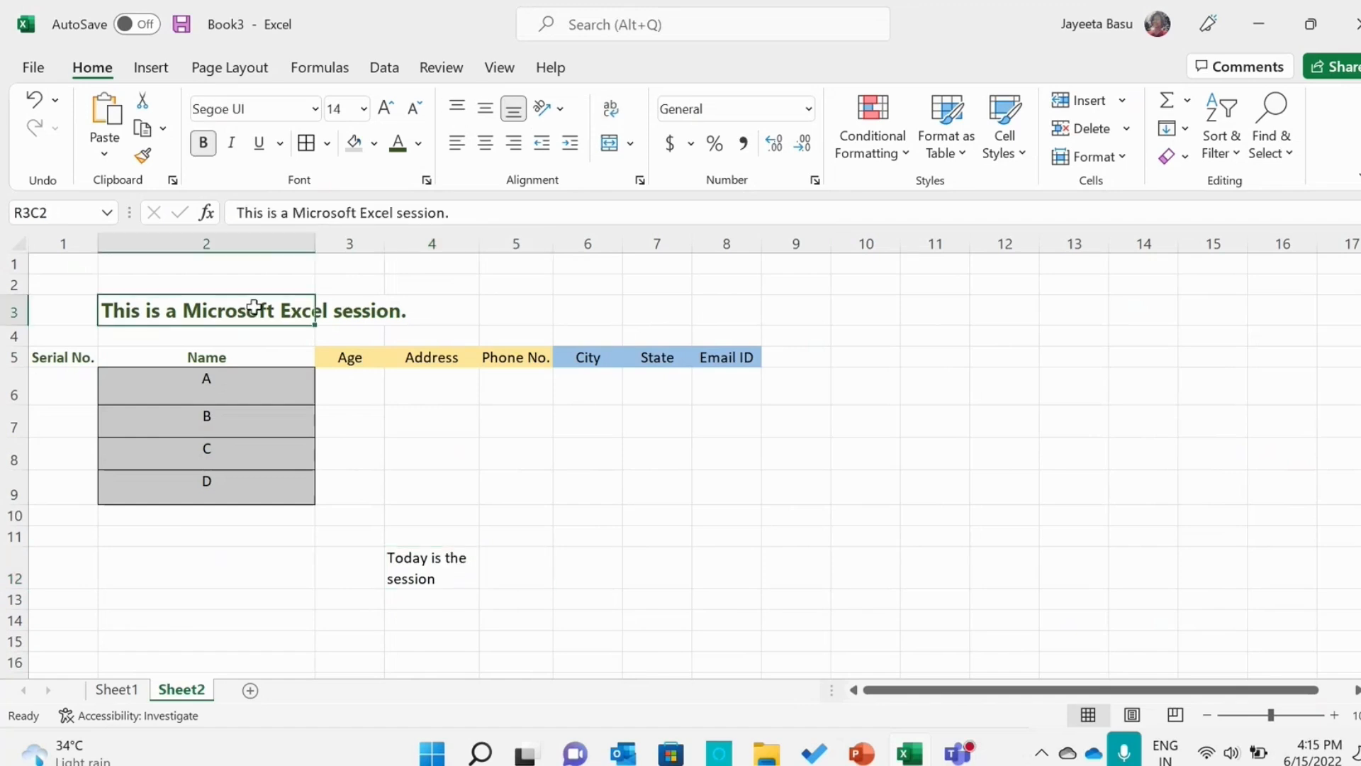
pyautogui.click(608, 112)
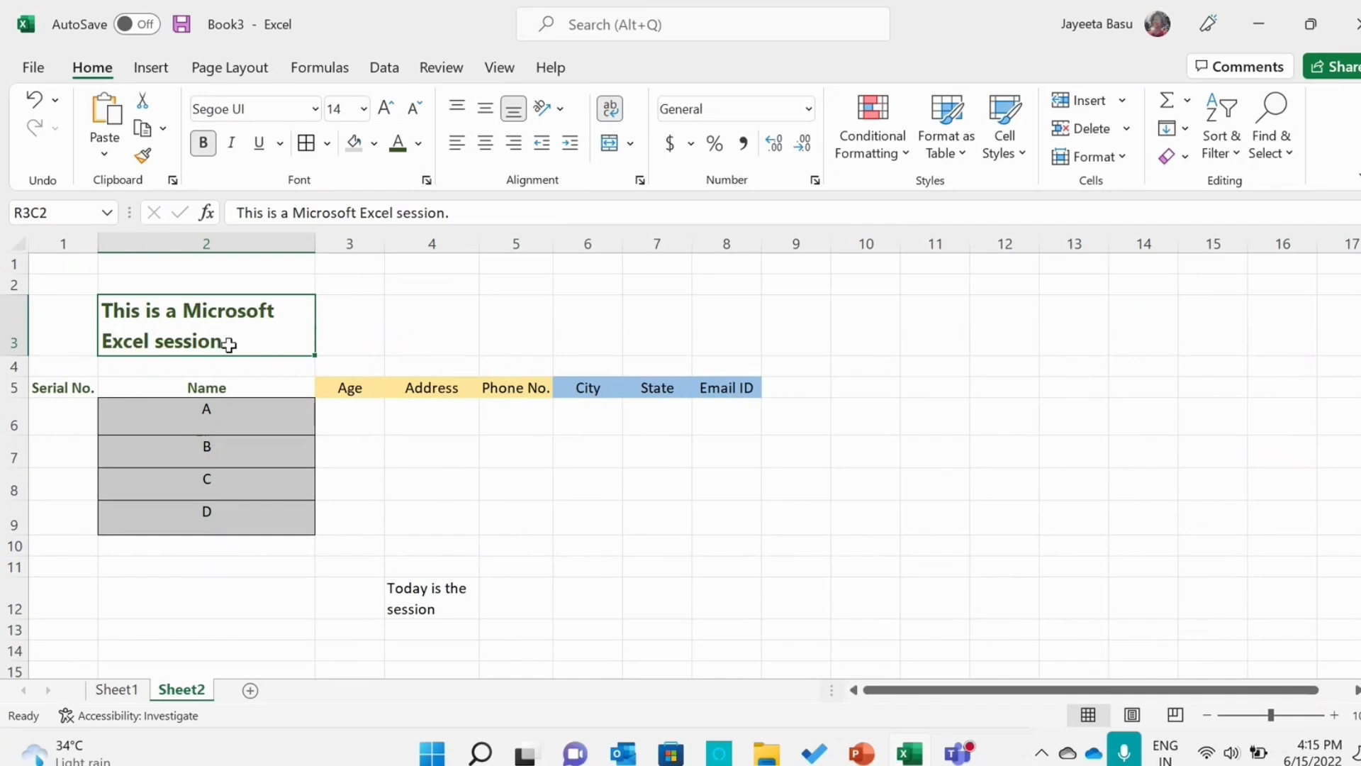
pyautogui.click(372, 342)
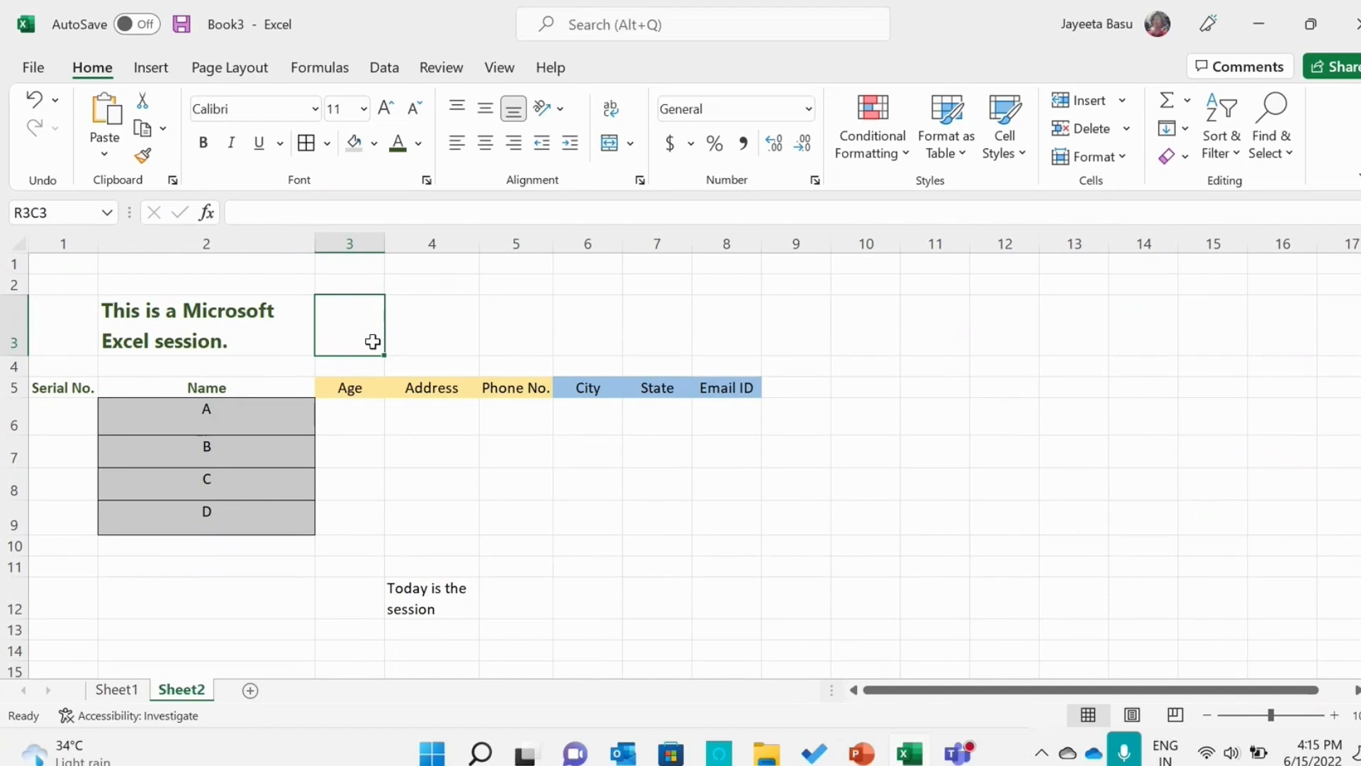
pyautogui.click(282, 322)
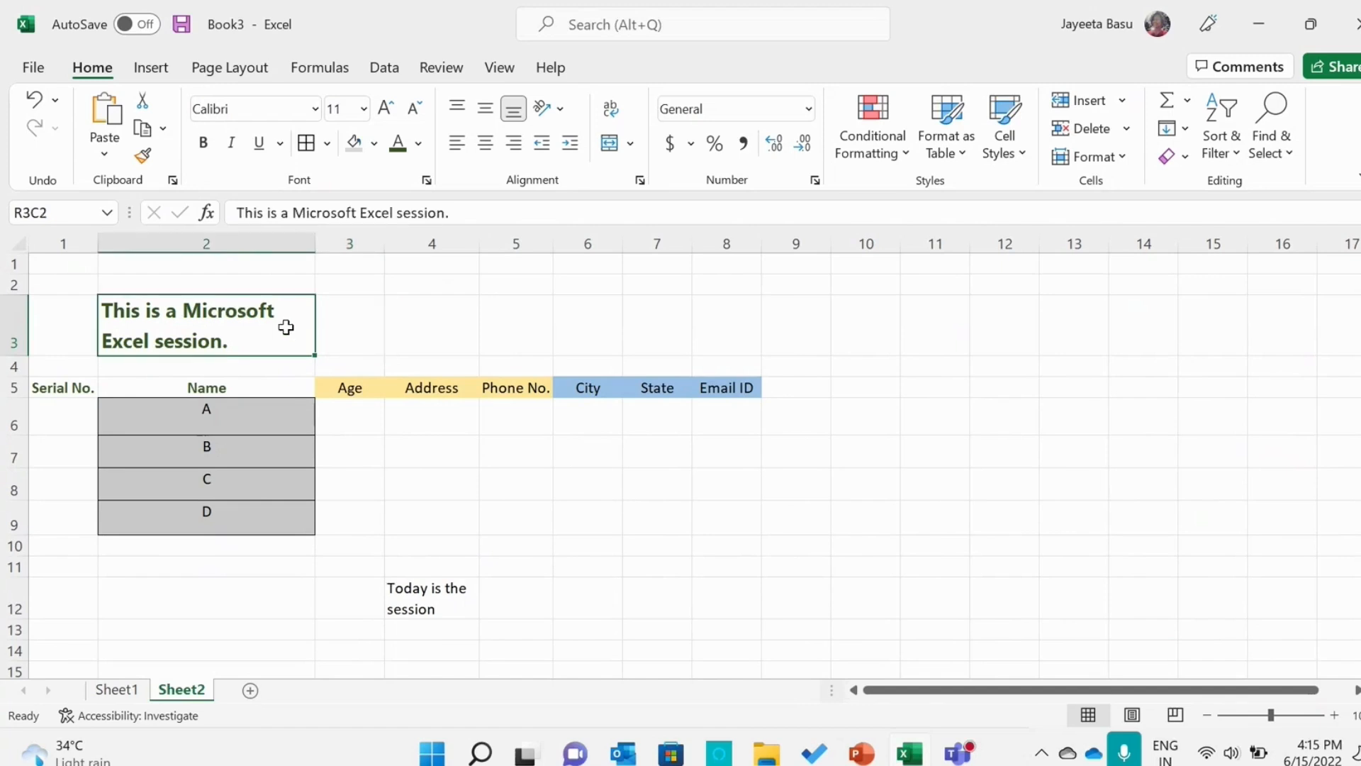
pyautogui.click(610, 112)
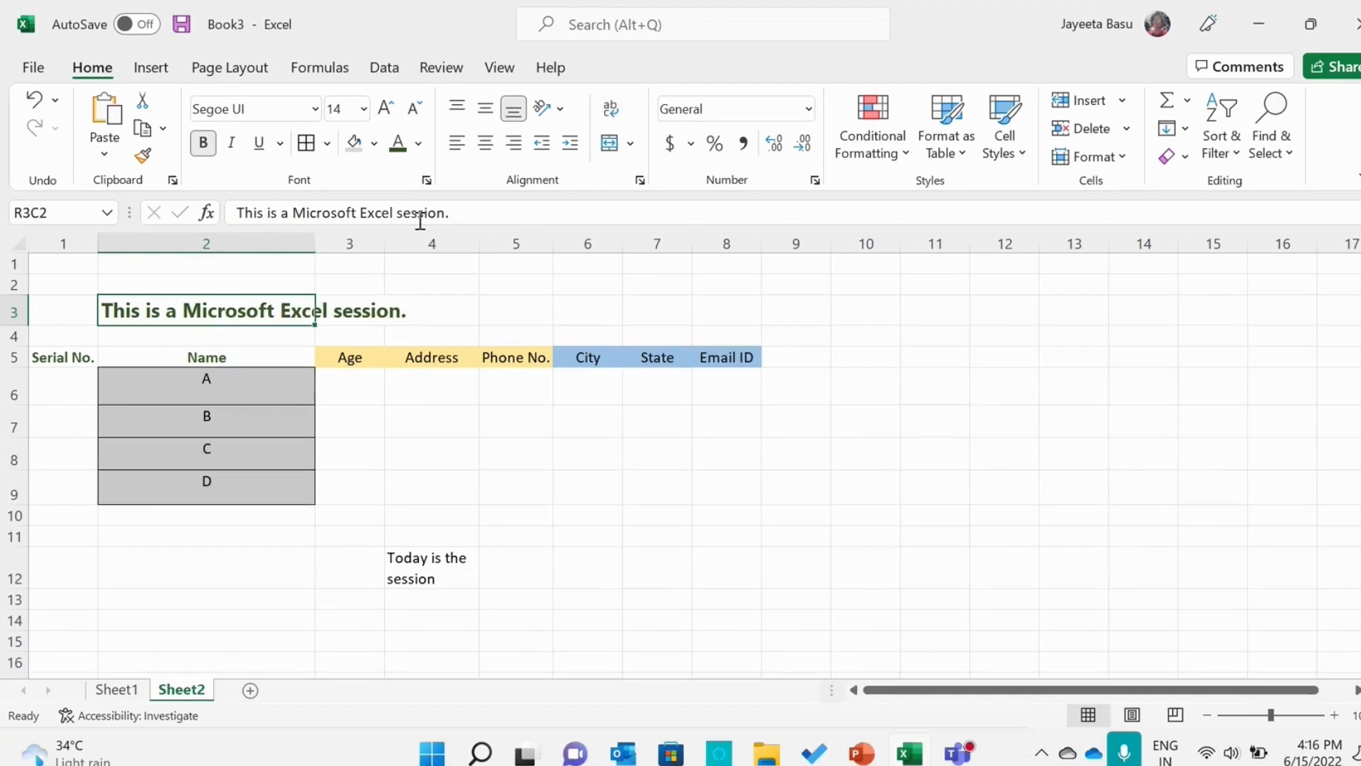
# Reduce the R3C2 title font from 14 to 12 pt and wrap it onto two lines.
pyautogui.click(469, 213)
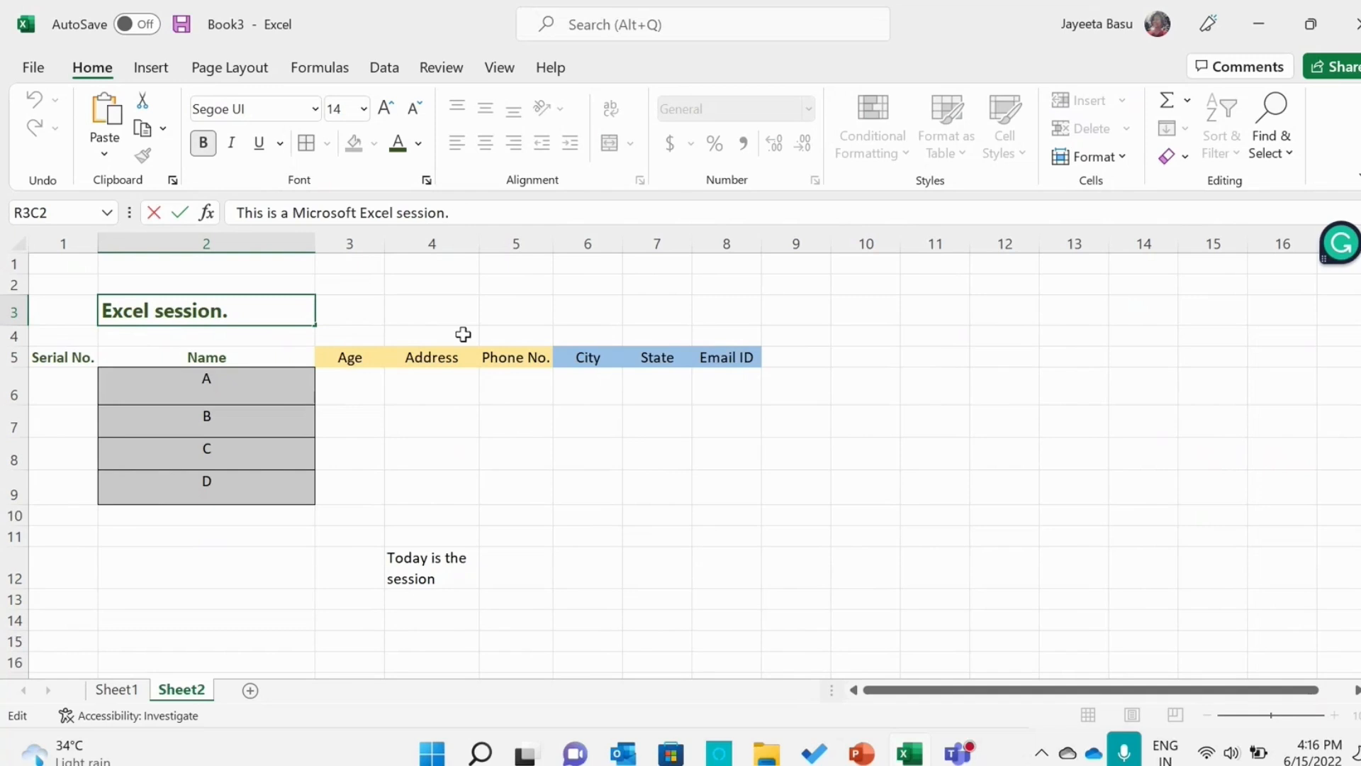
pyautogui.click(462, 334)
pyautogui.click(258, 313)
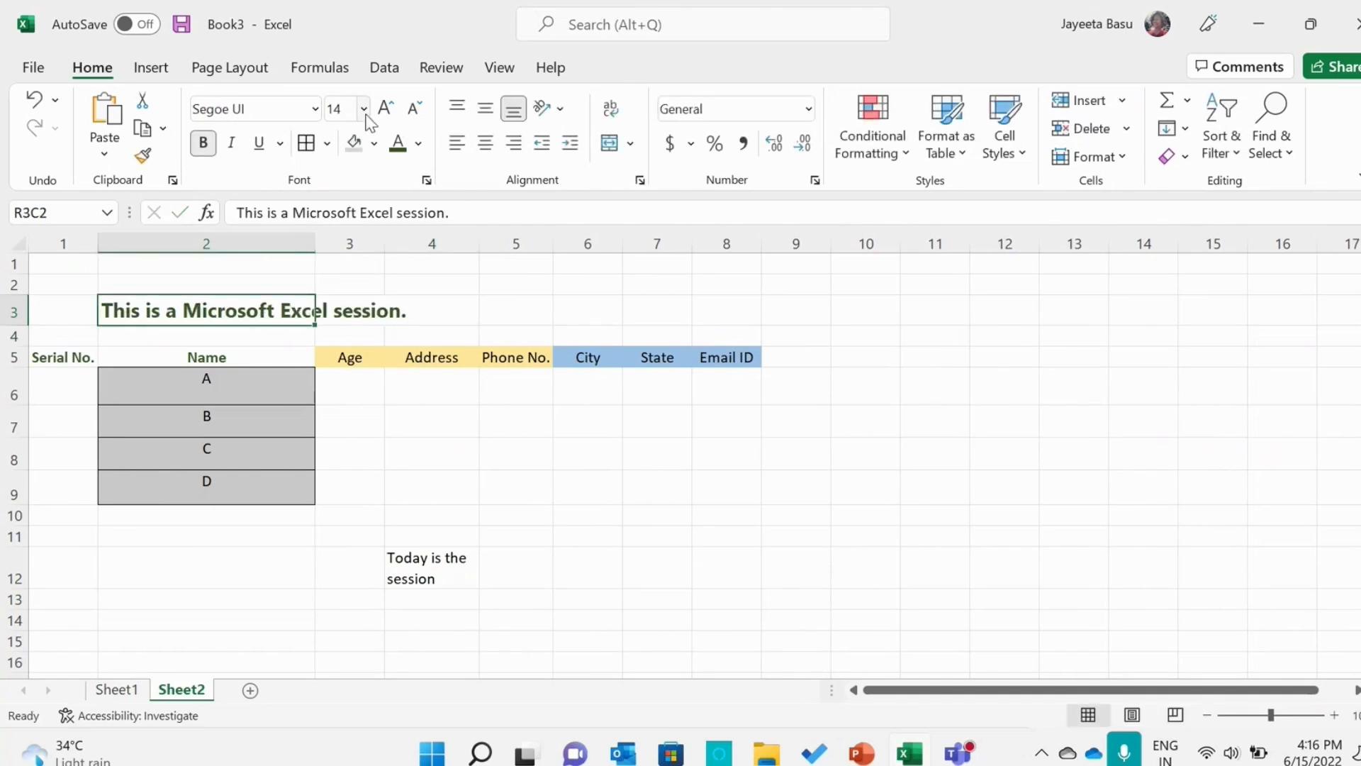
pyautogui.click(413, 113)
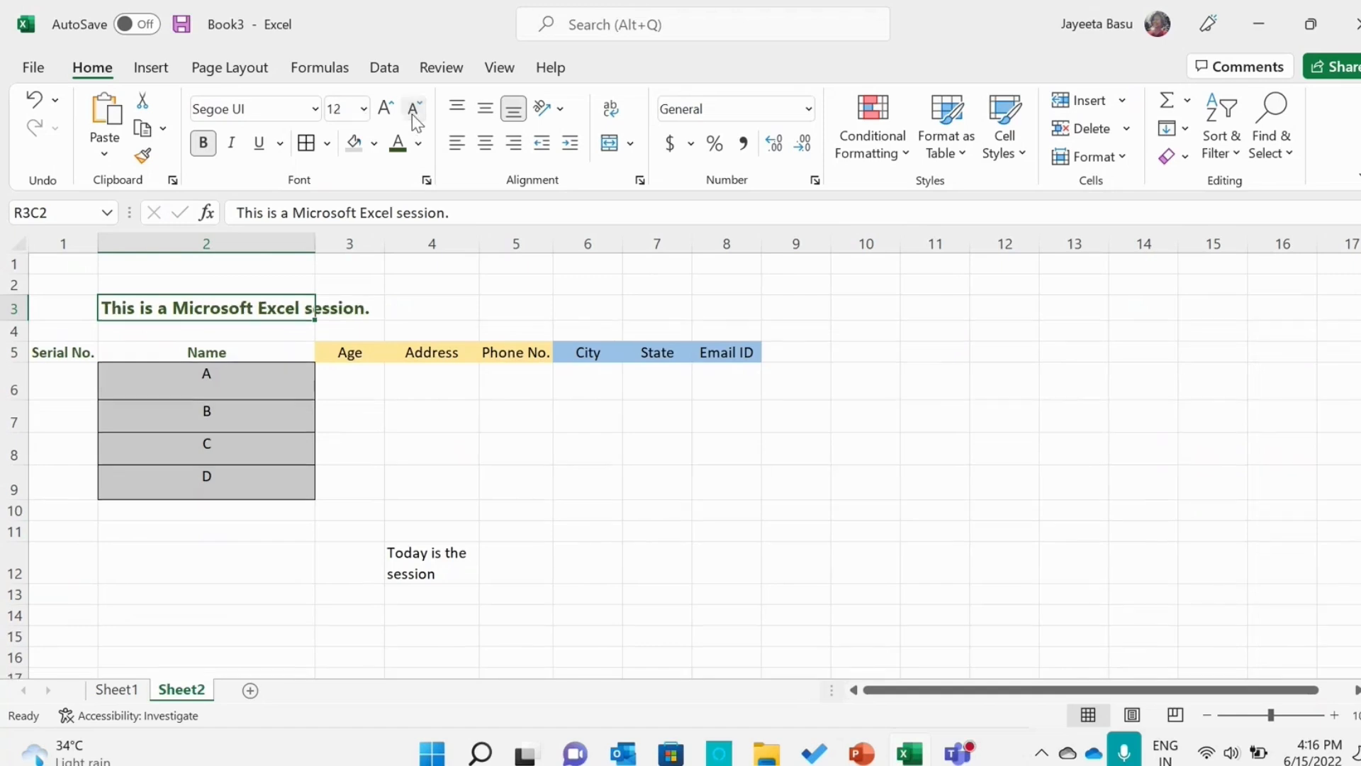
pyautogui.click(611, 112)
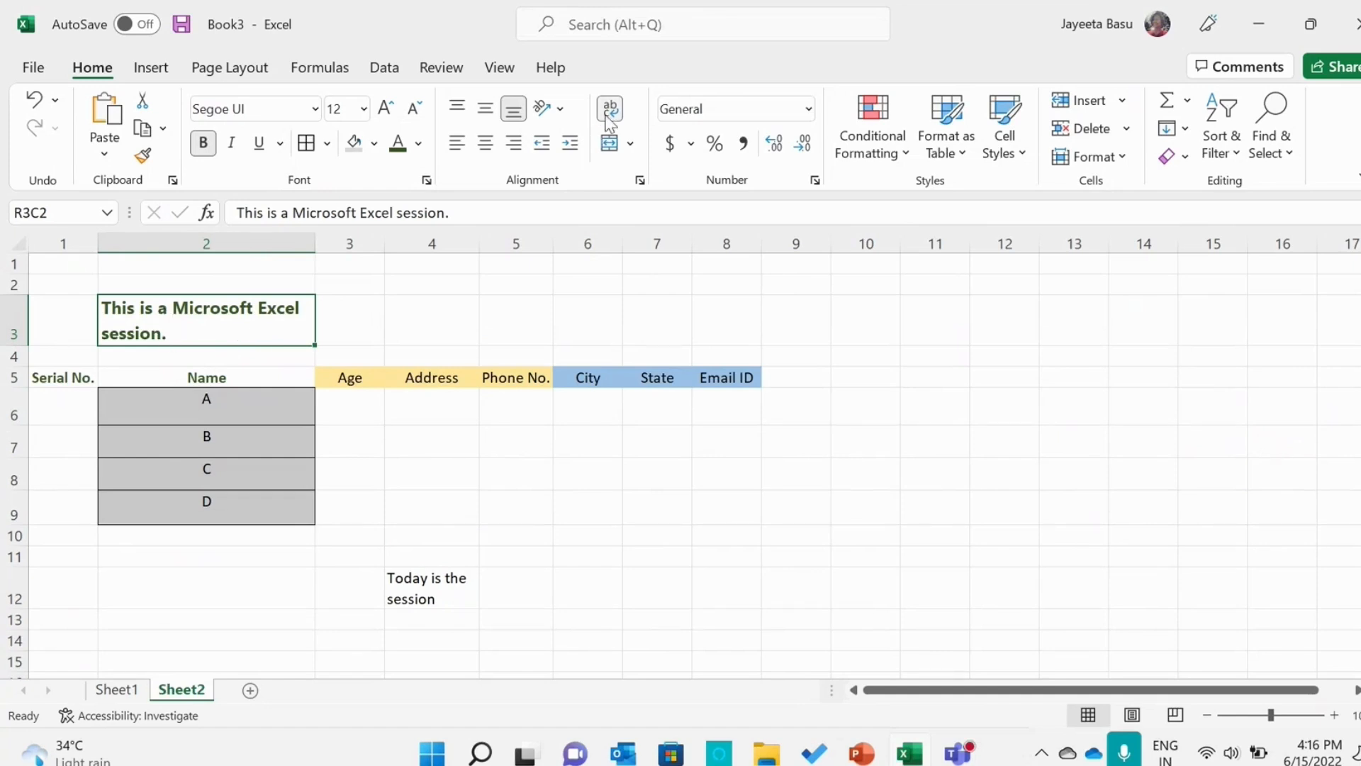
# Enter 'Today is Wednesday' into cell R10C7.
pyautogui.click(663, 540)
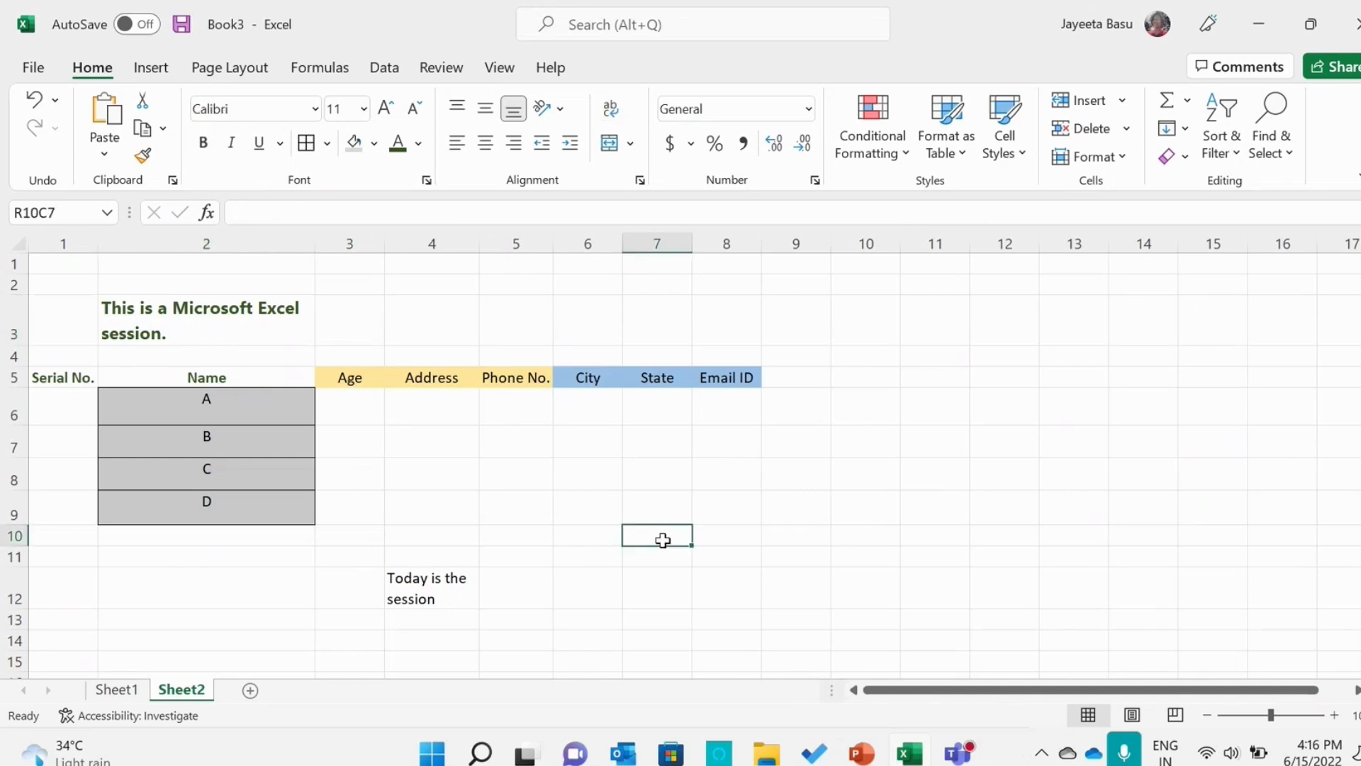
pyautogui.press('capslock')
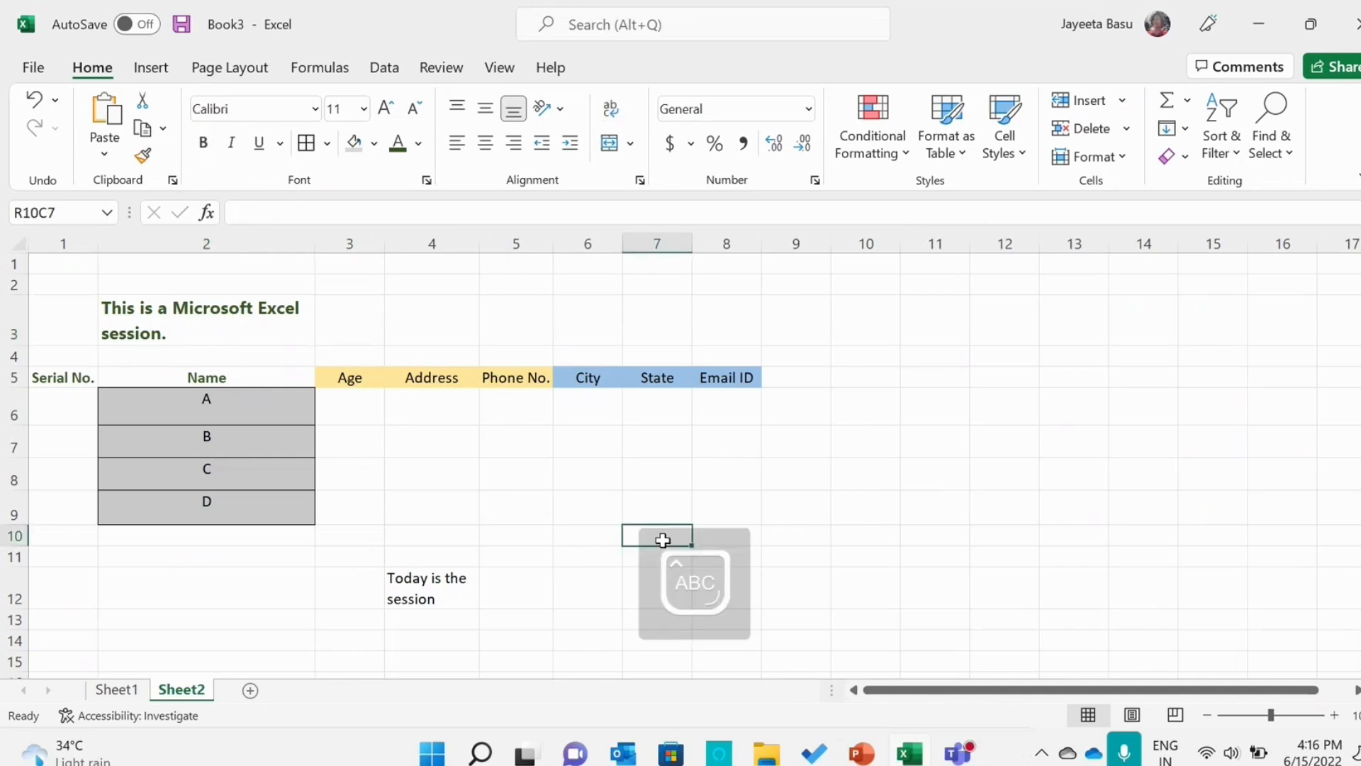
pyautogui.write('T')
pyautogui.press('capslock')
pyautogui.write('oday is Wedne')
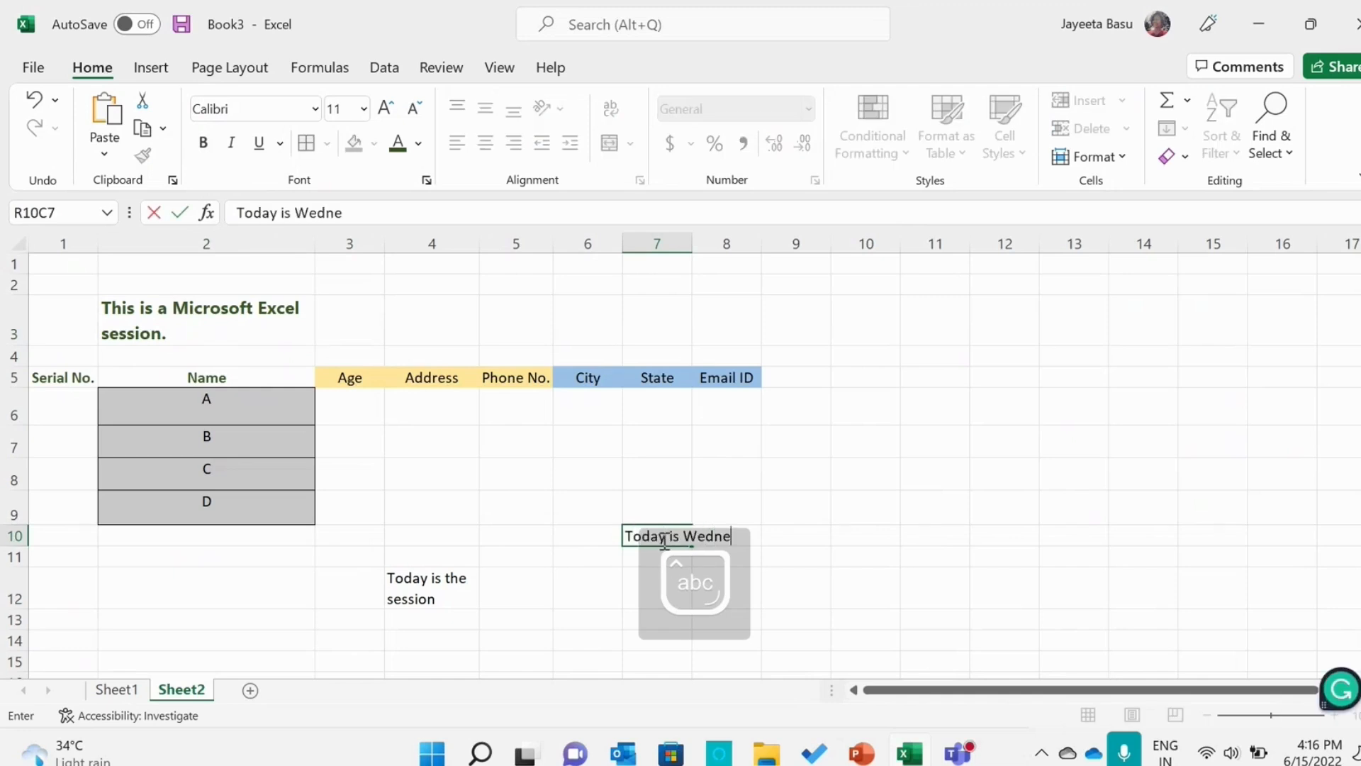
pyautogui.write('sday')
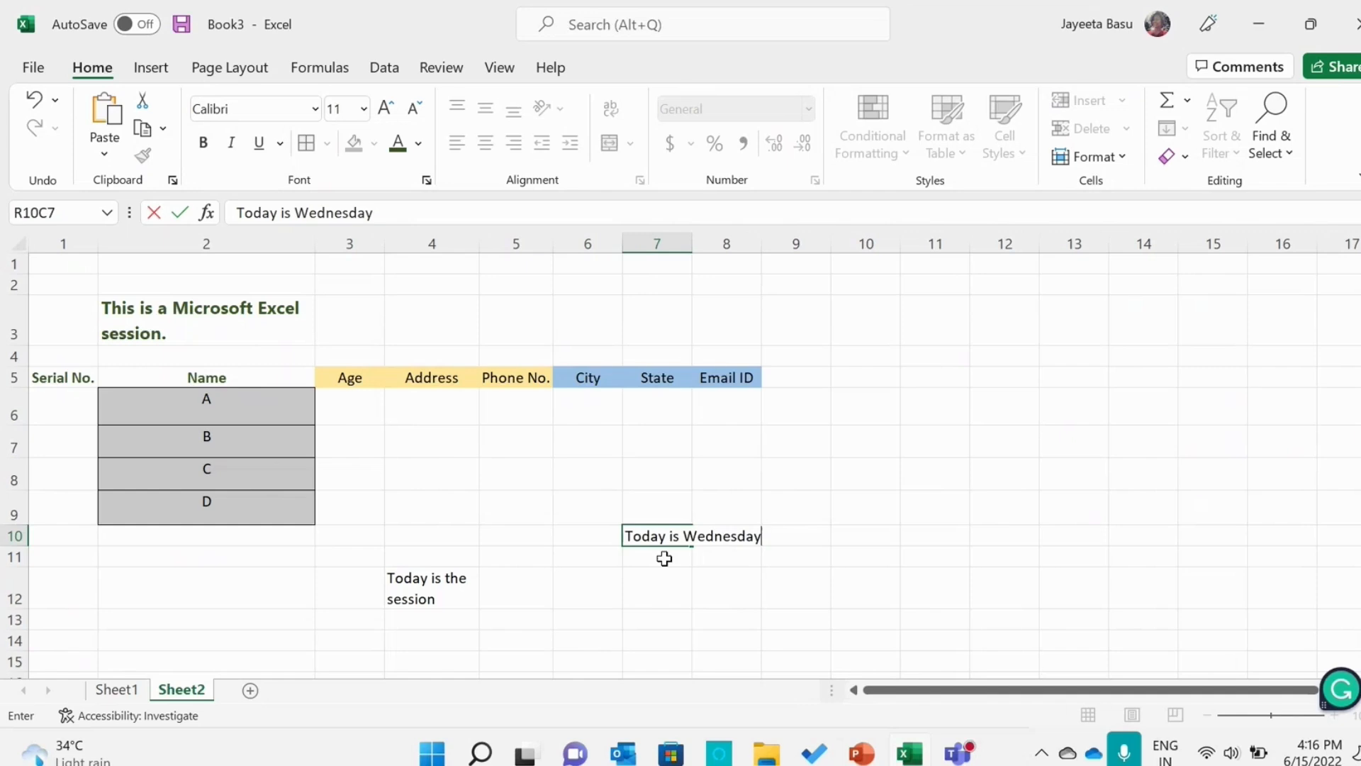
pyautogui.hotkey('ctrl', 'Return')
# Turn on Wrap text for R10C7 in Format Cells, widen column 7 slightly and top-align it.
pyautogui.rightClick(665, 537)
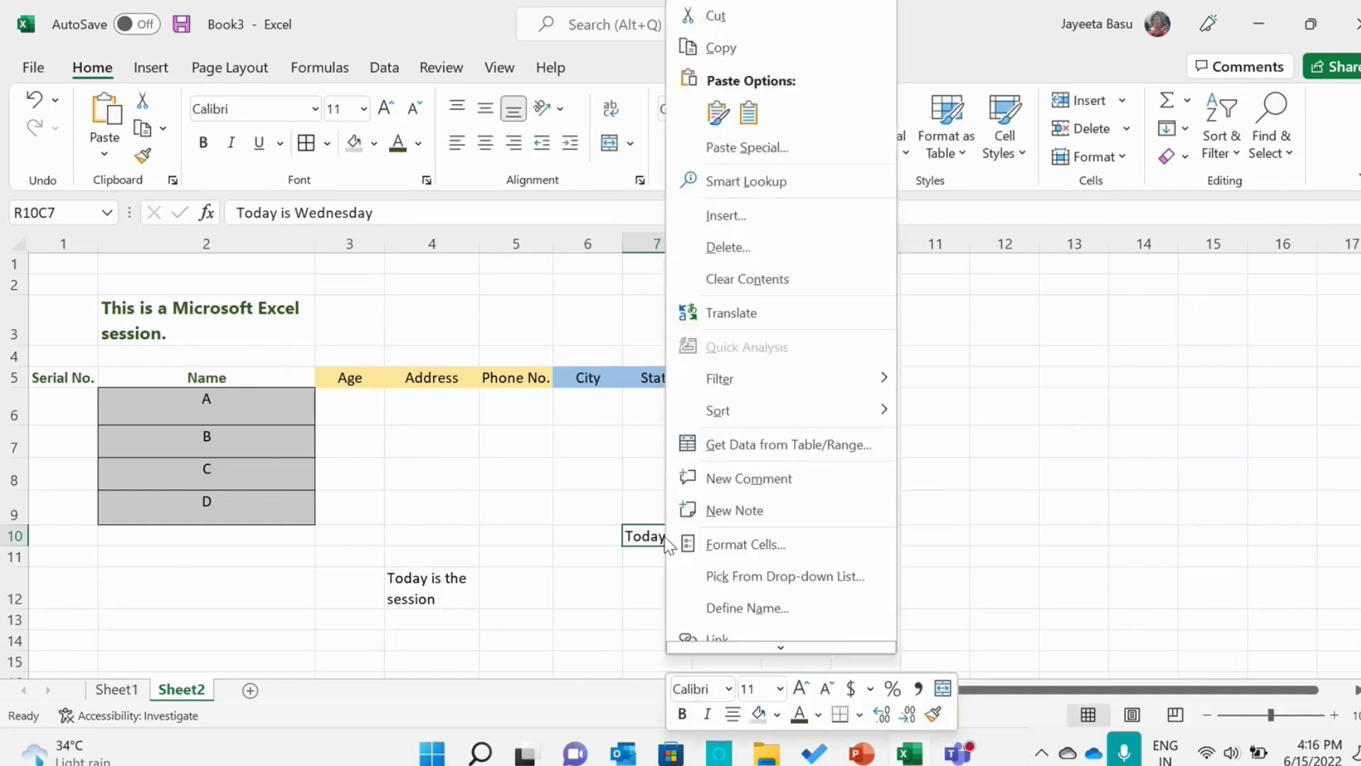
pyautogui.click(713, 542)
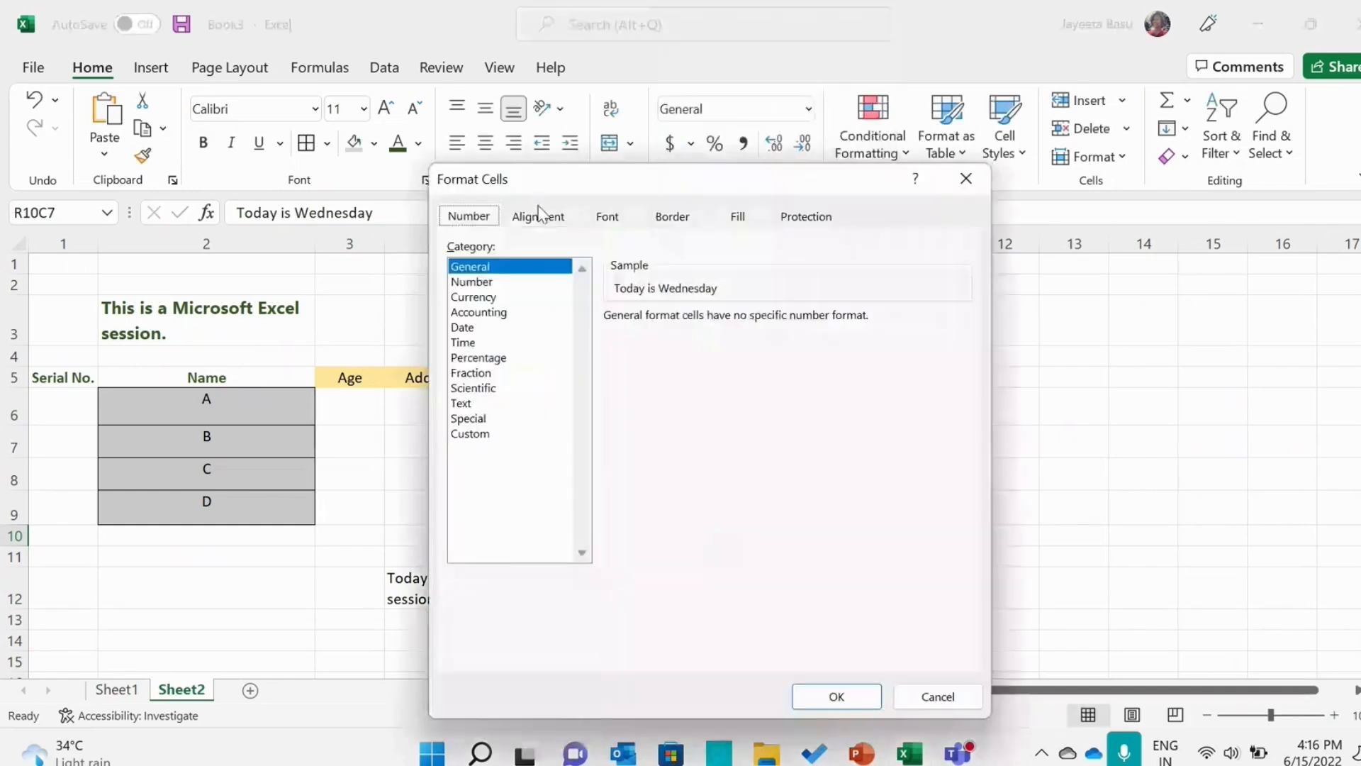
pyautogui.click(538, 214)
pyautogui.click(496, 416)
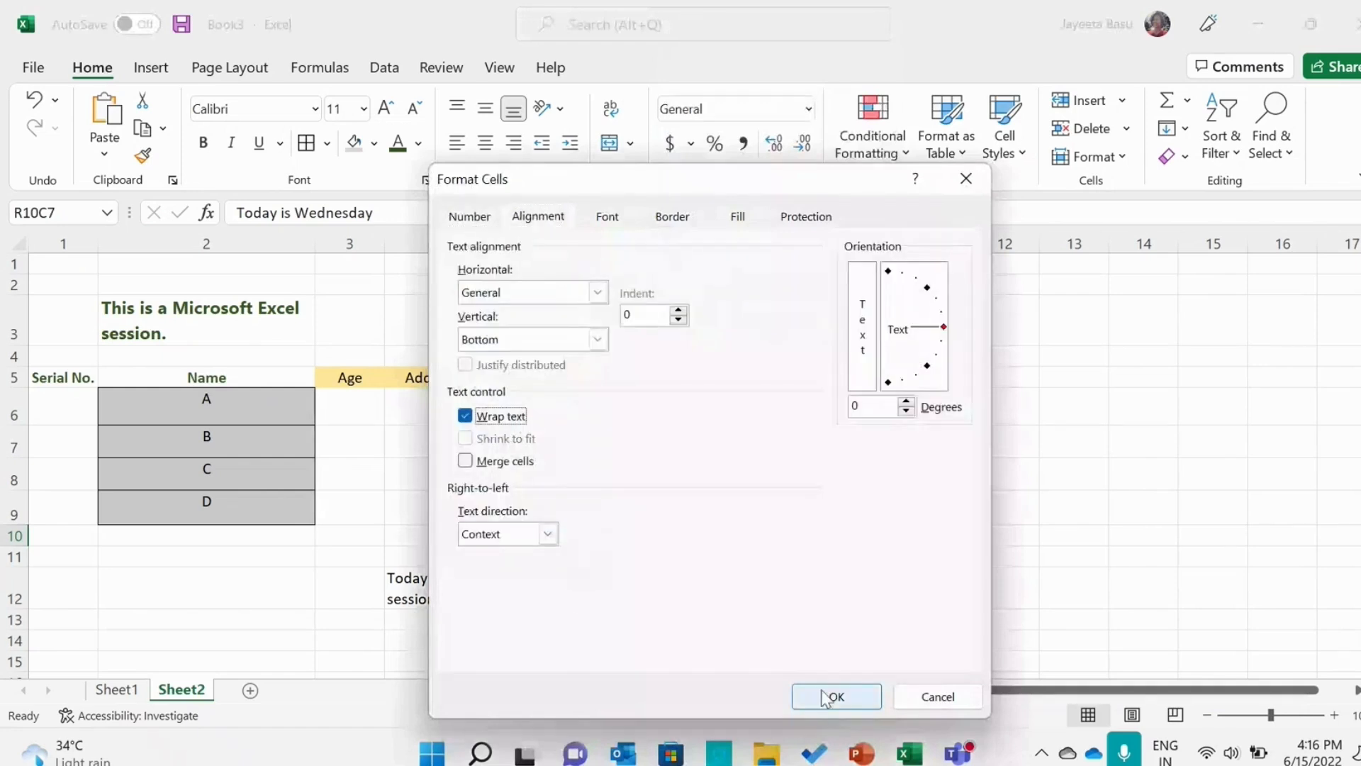
pyautogui.click(834, 697)
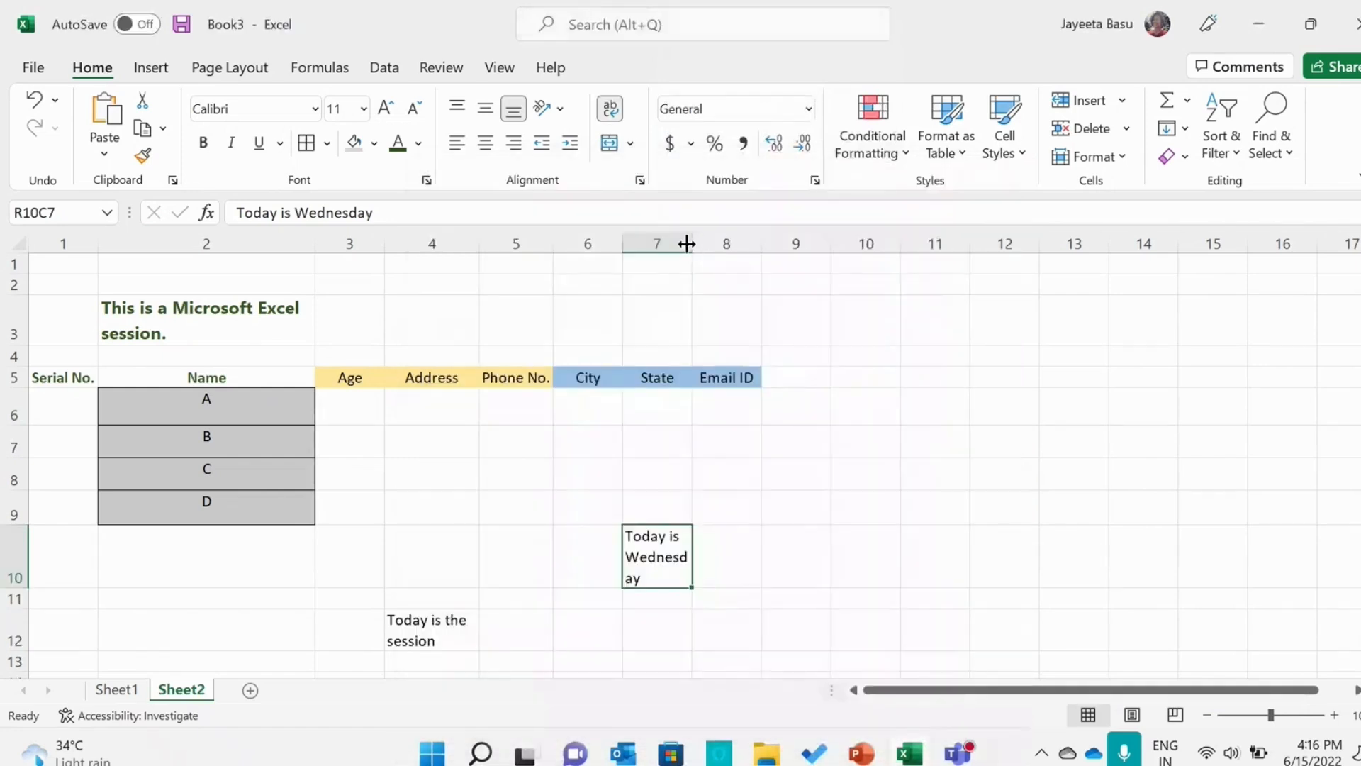
pyautogui.moveTo(694, 243); pyautogui.dragTo(710, 243)
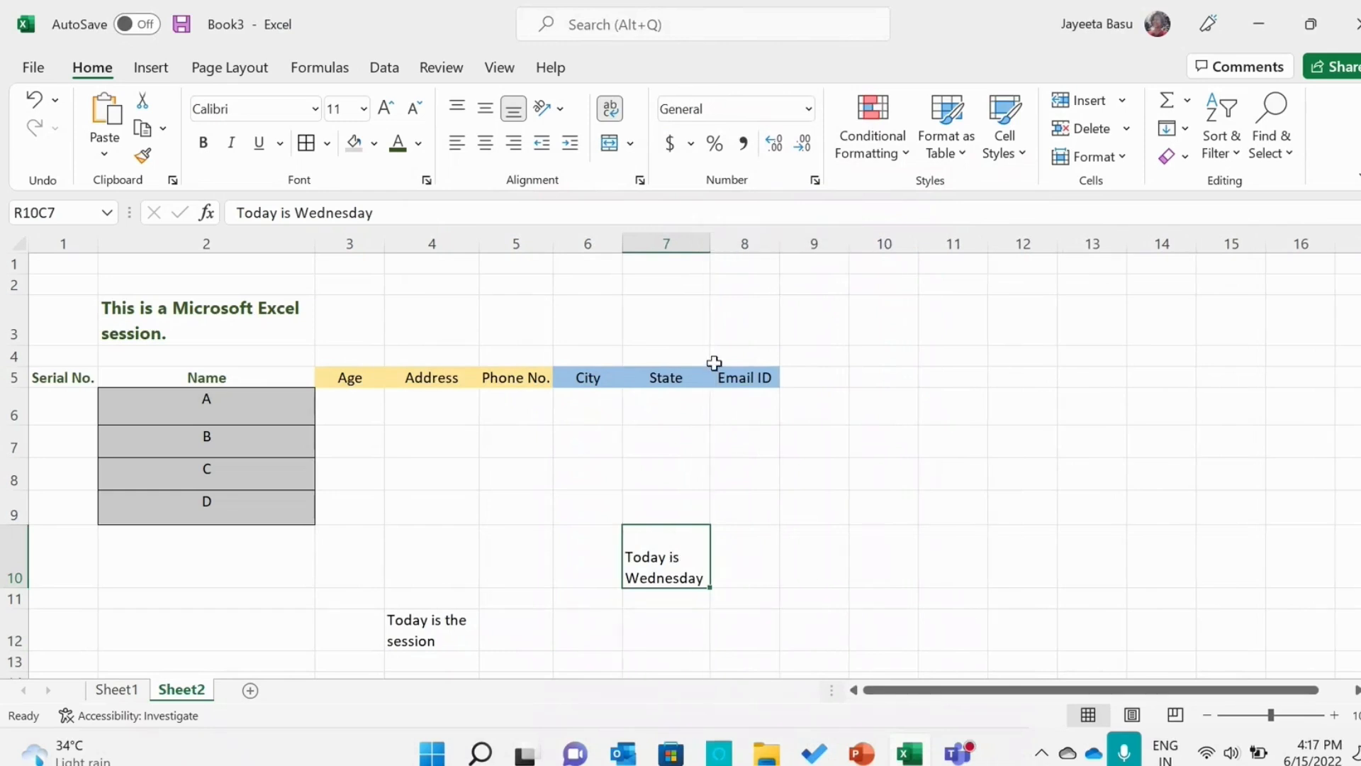
pyautogui.click(457, 109)
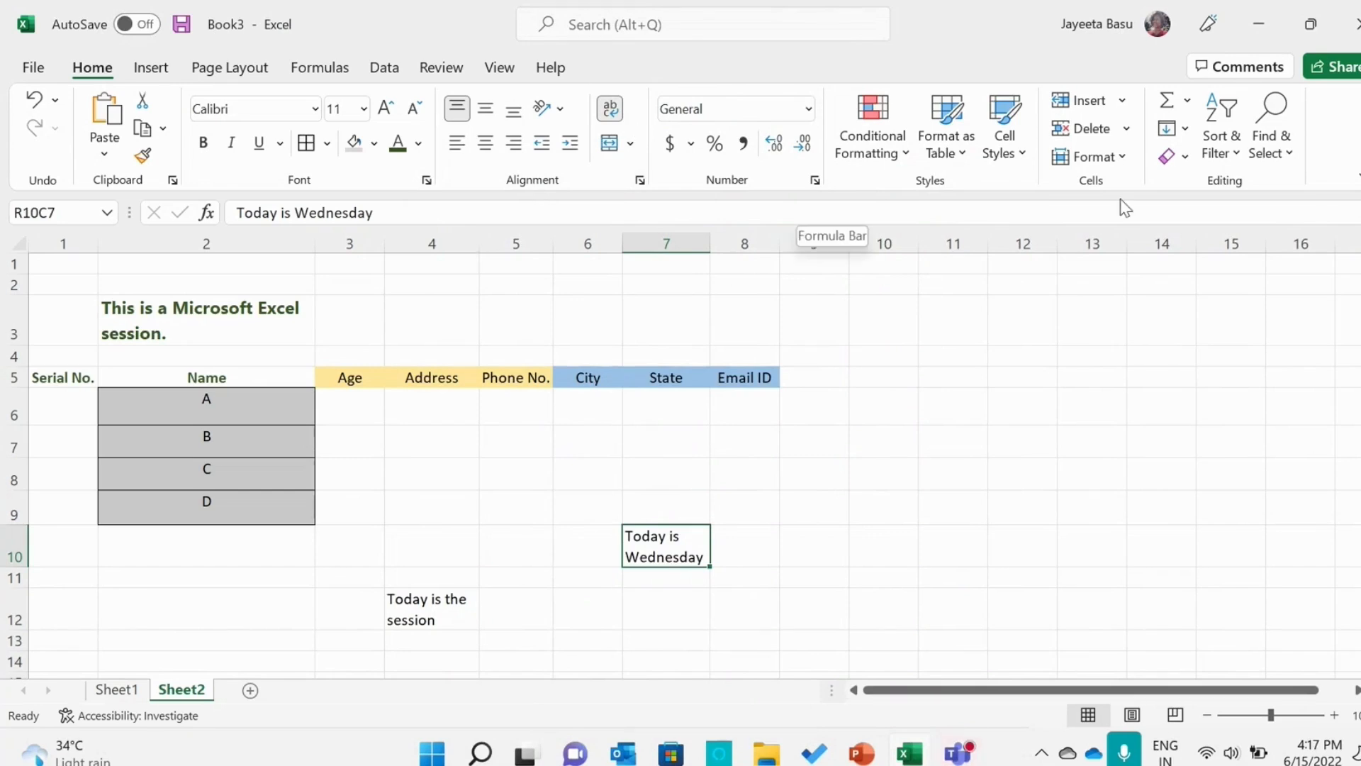
pyautogui.rightClick(658, 535)
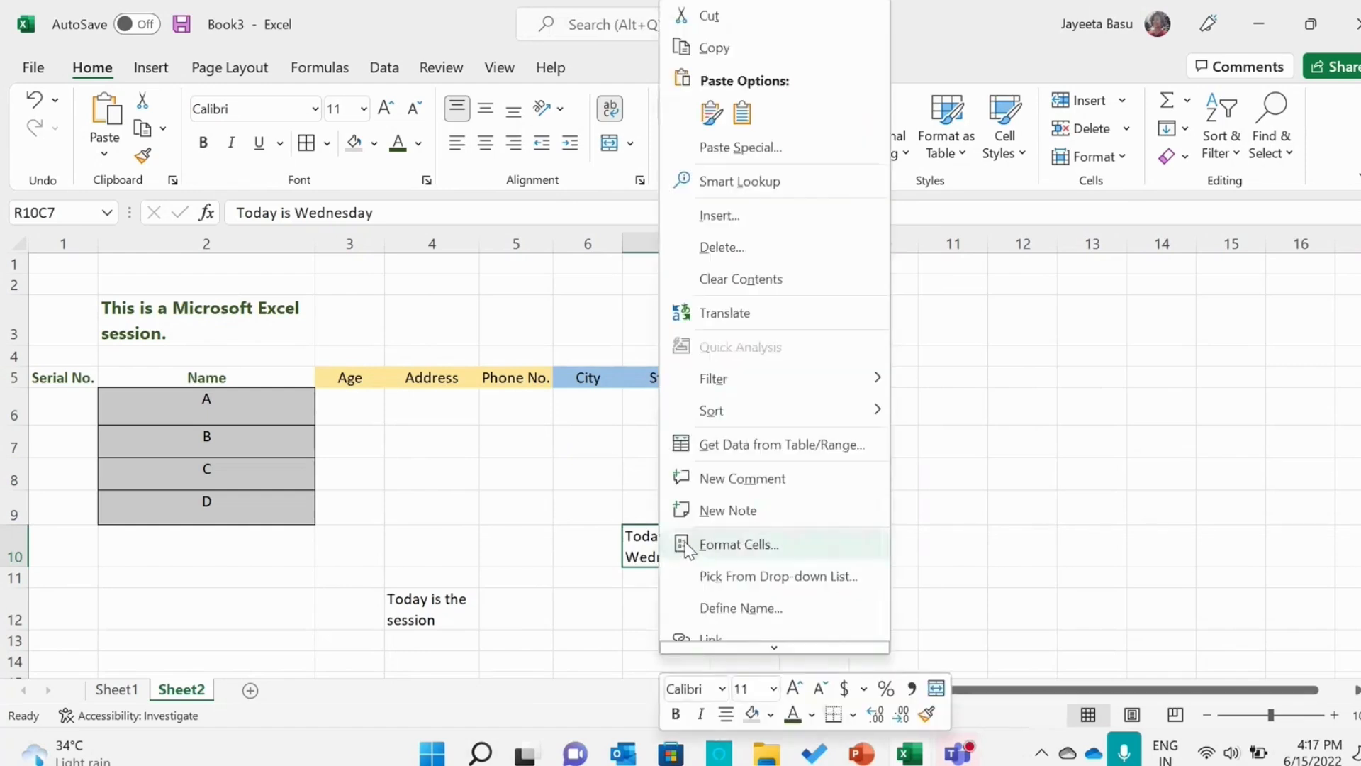
pyautogui.click(737, 545)
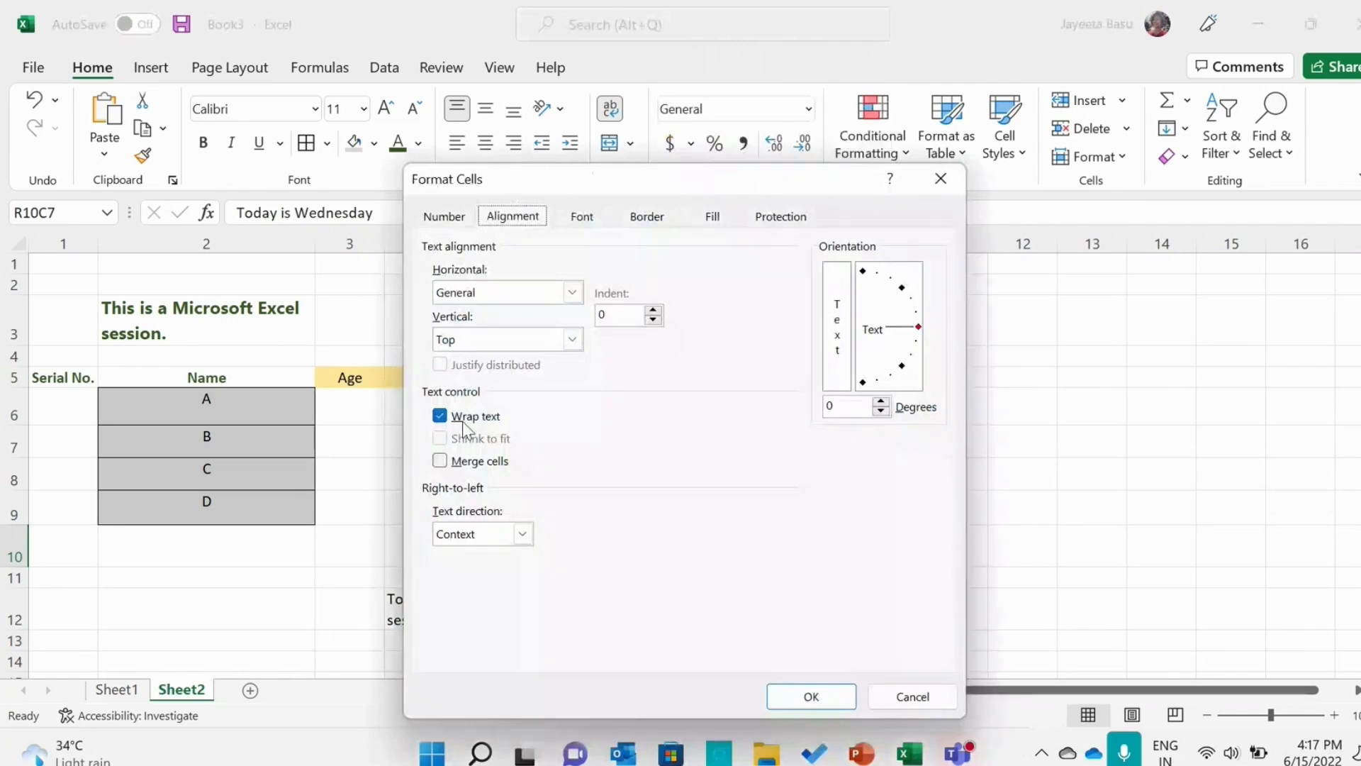
pyautogui.click(804, 704)
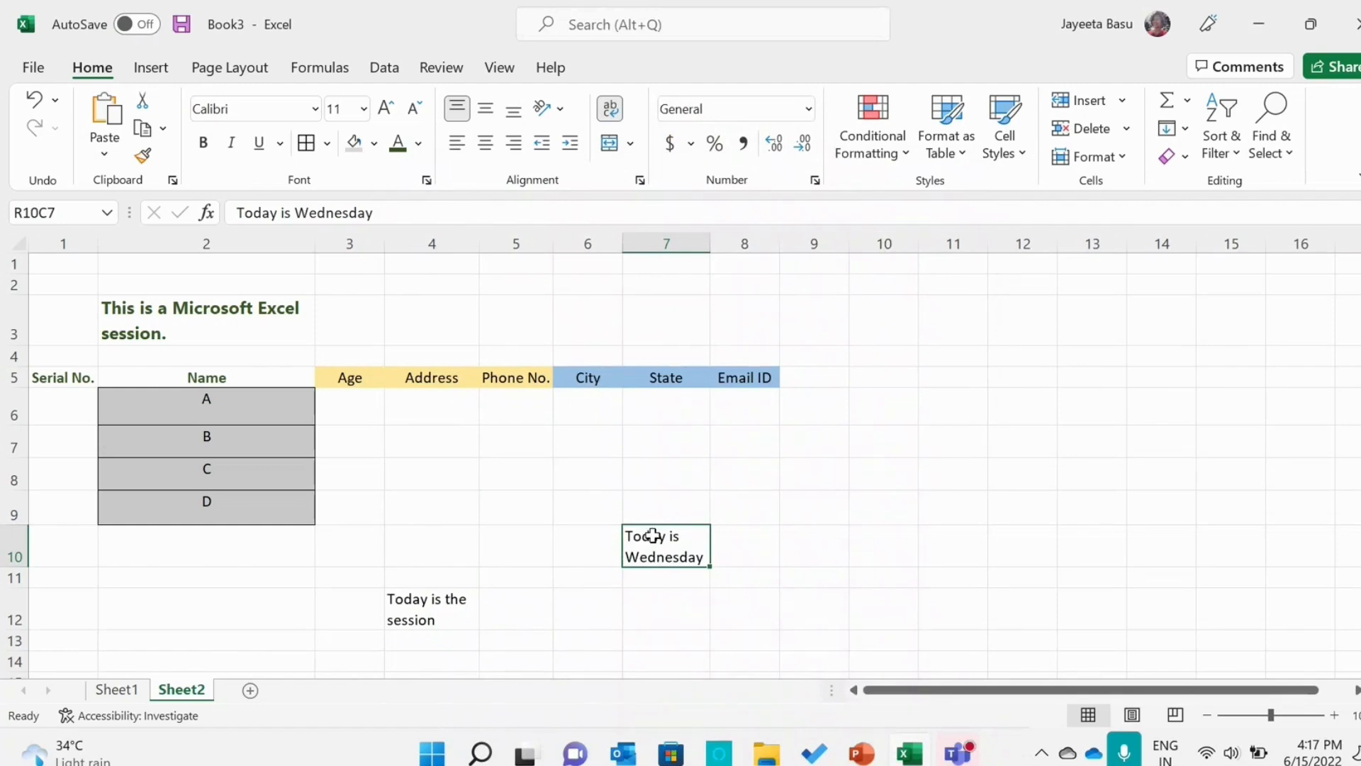
# Present the PowerPoint deck from Wrapping Text and advance to slide 5, Inserting Rows and Columns.
pyautogui.click(865, 754)
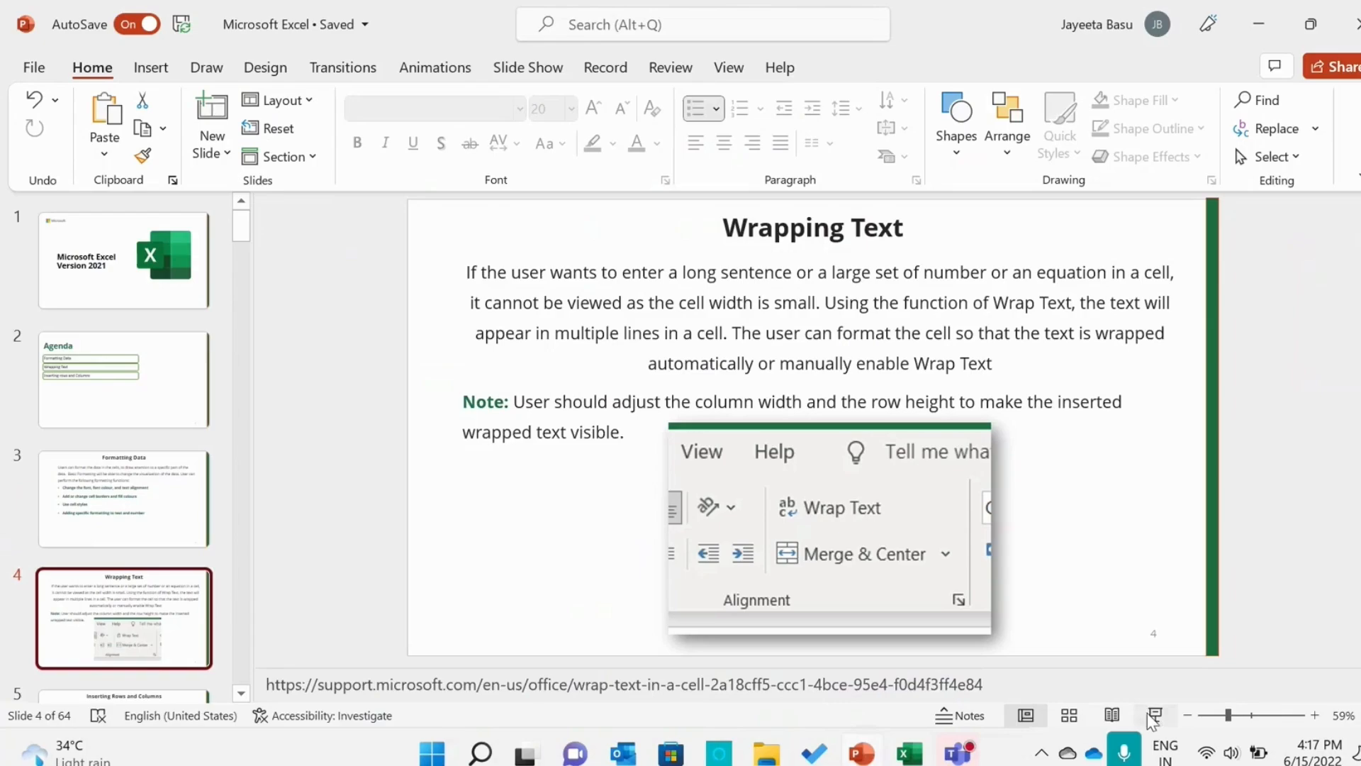
pyautogui.click(1154, 718)
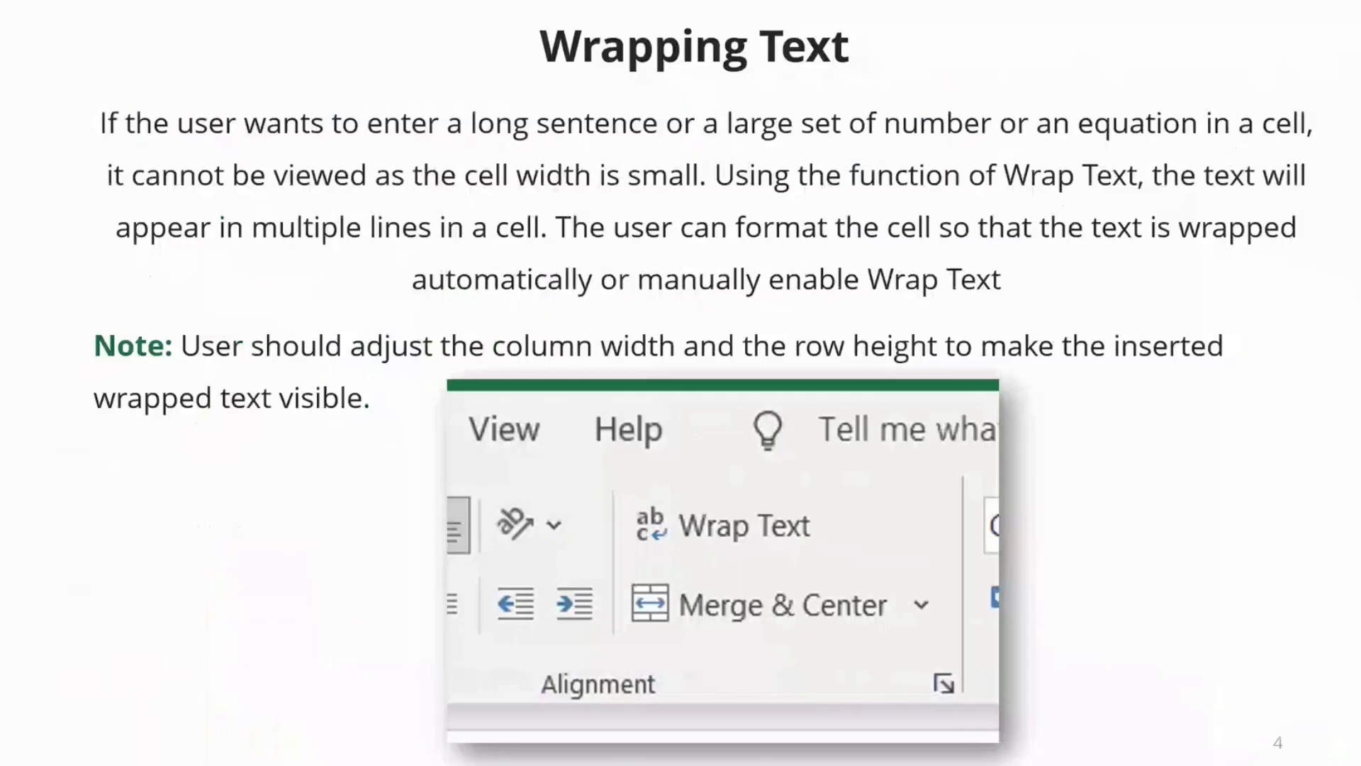
pyautogui.press('Right')
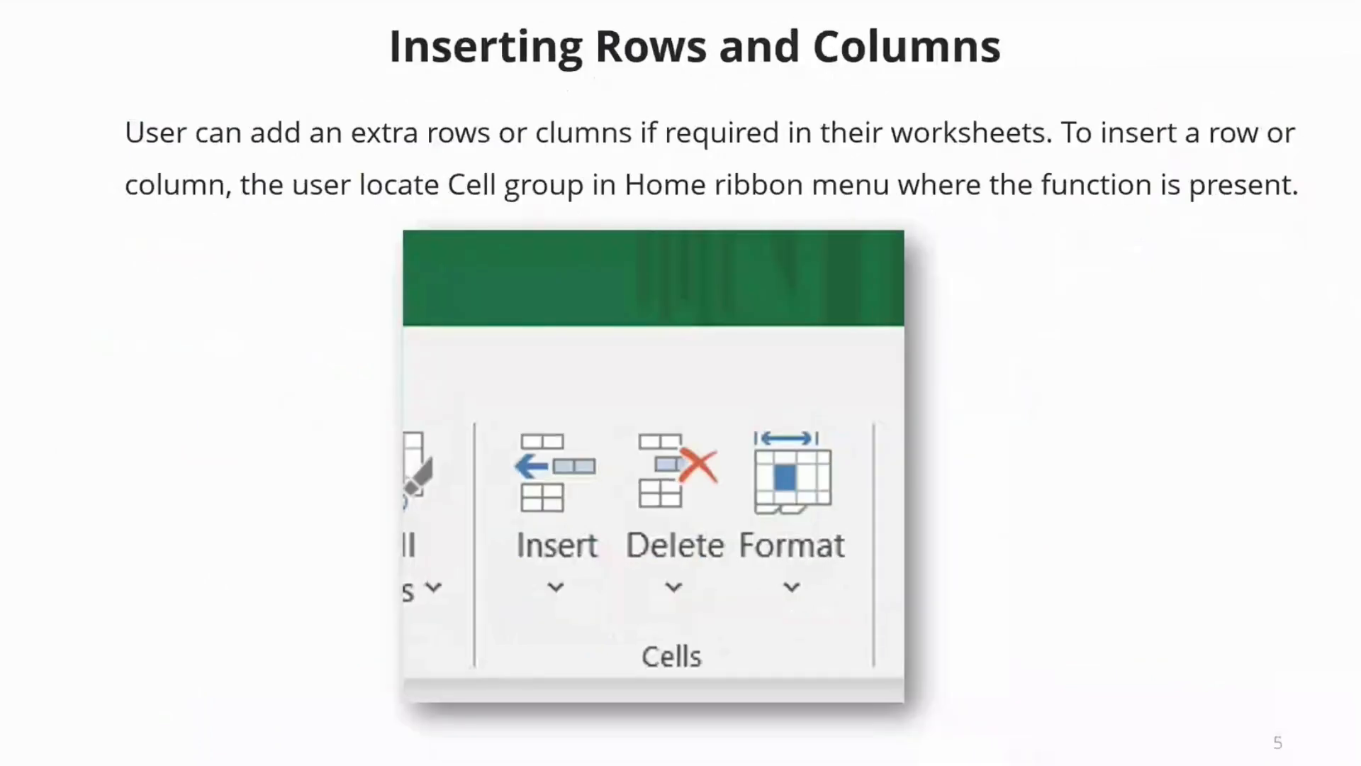
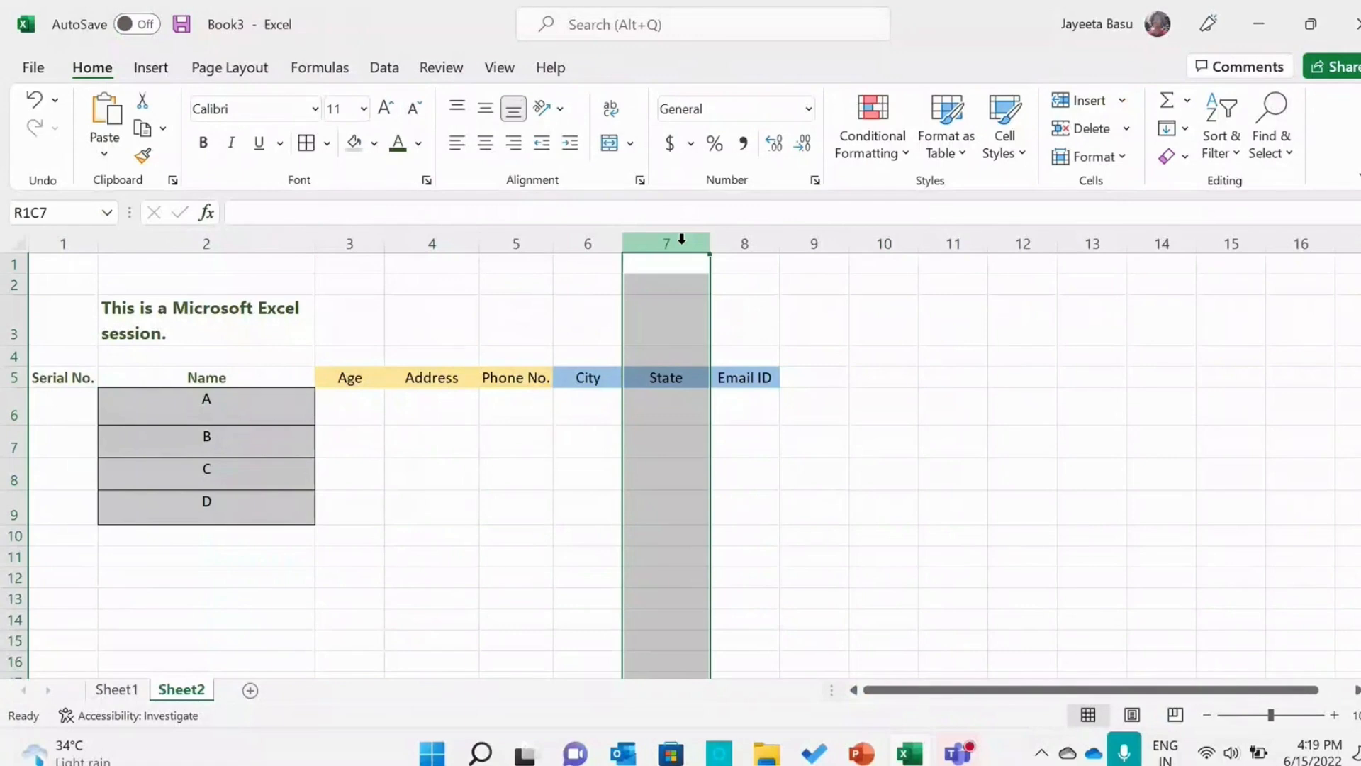
# Insert a column before State and retype the headings so they read City, State, Country, Email ID.
pyautogui.rightClick(684, 241)
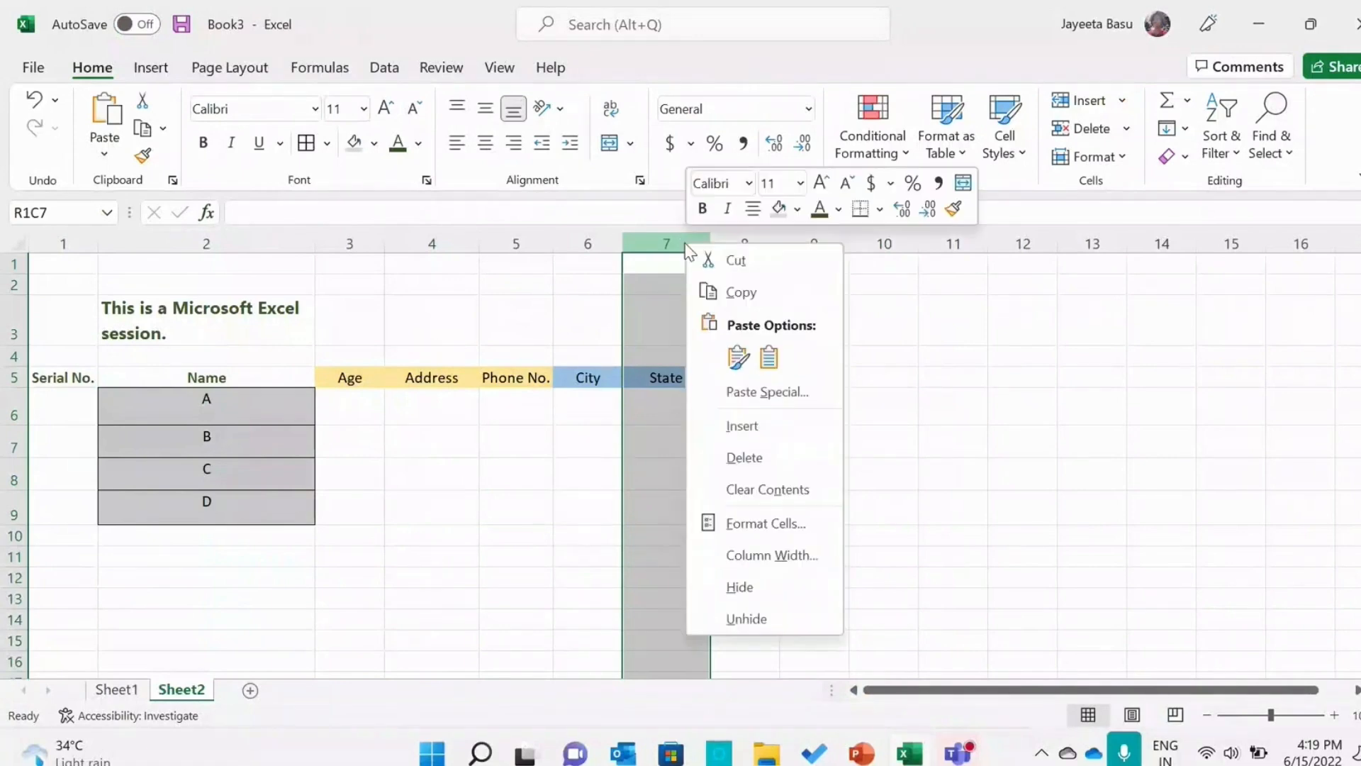
pyautogui.click(720, 432)
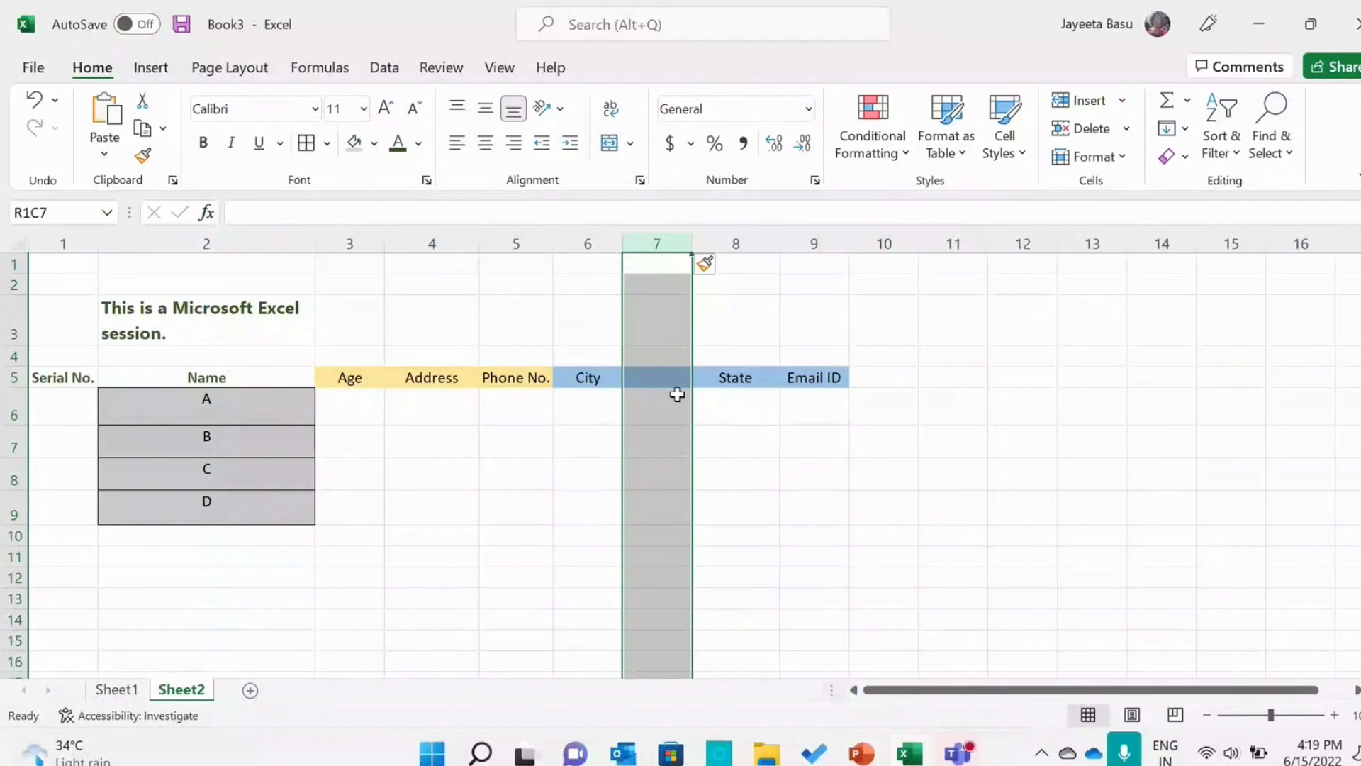
pyautogui.click(737, 376)
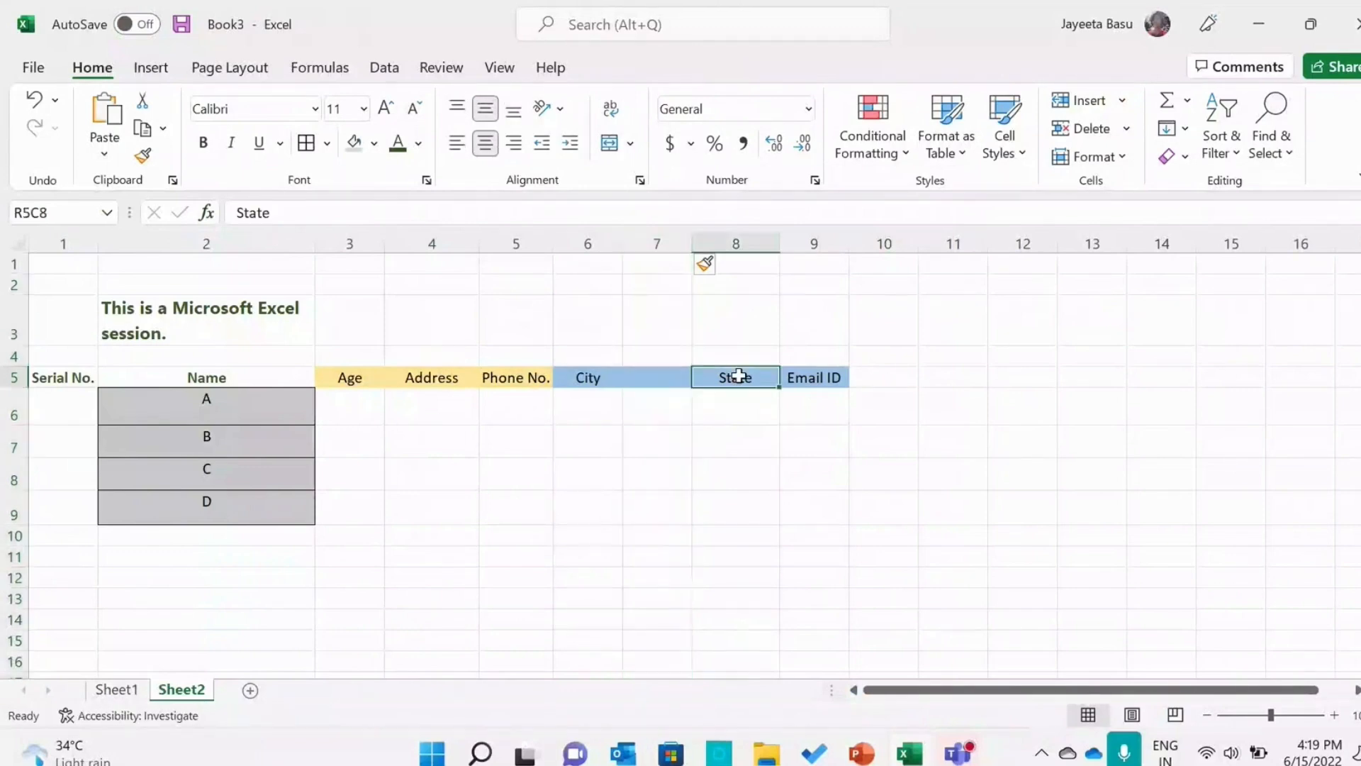
pyautogui.press('Delete')
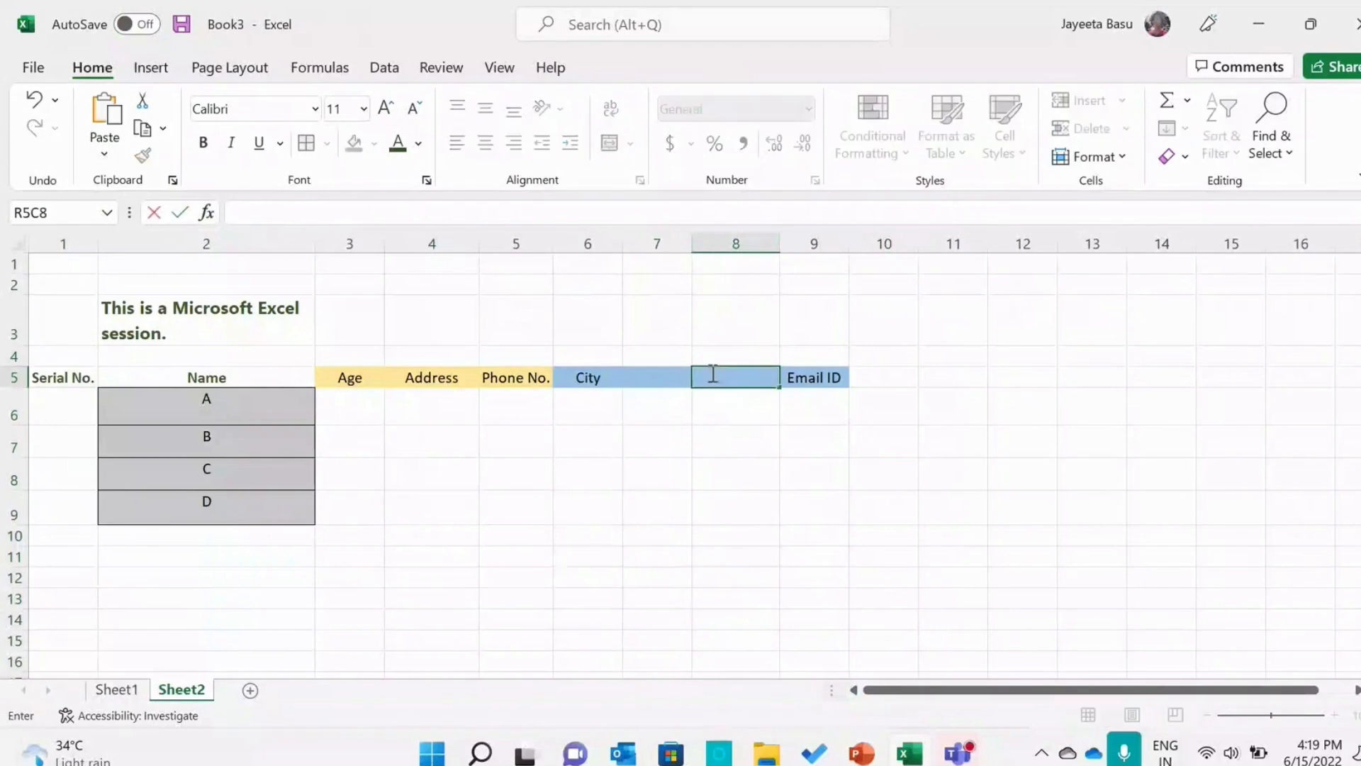
pyautogui.click(662, 375)
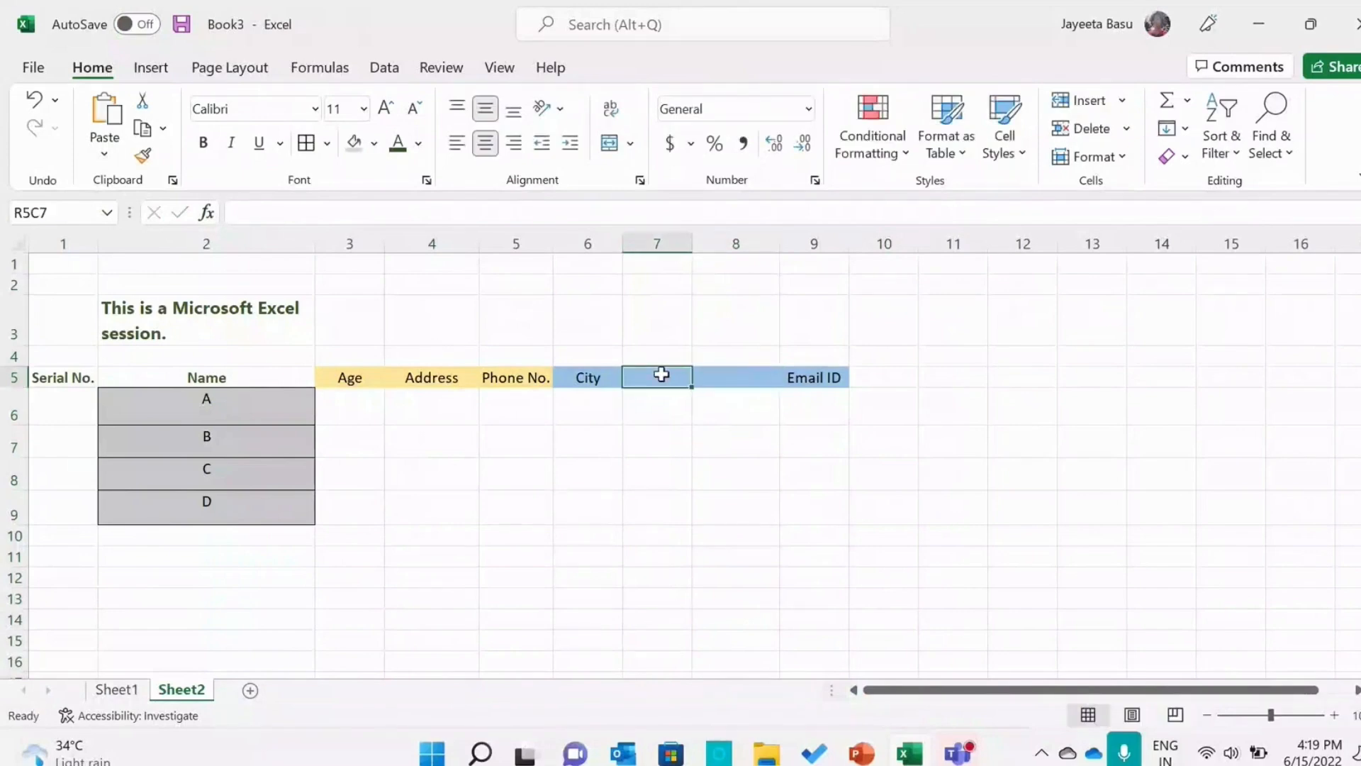
pyautogui.write('State')
pyautogui.click(722, 375)
pyautogui.write('Country')
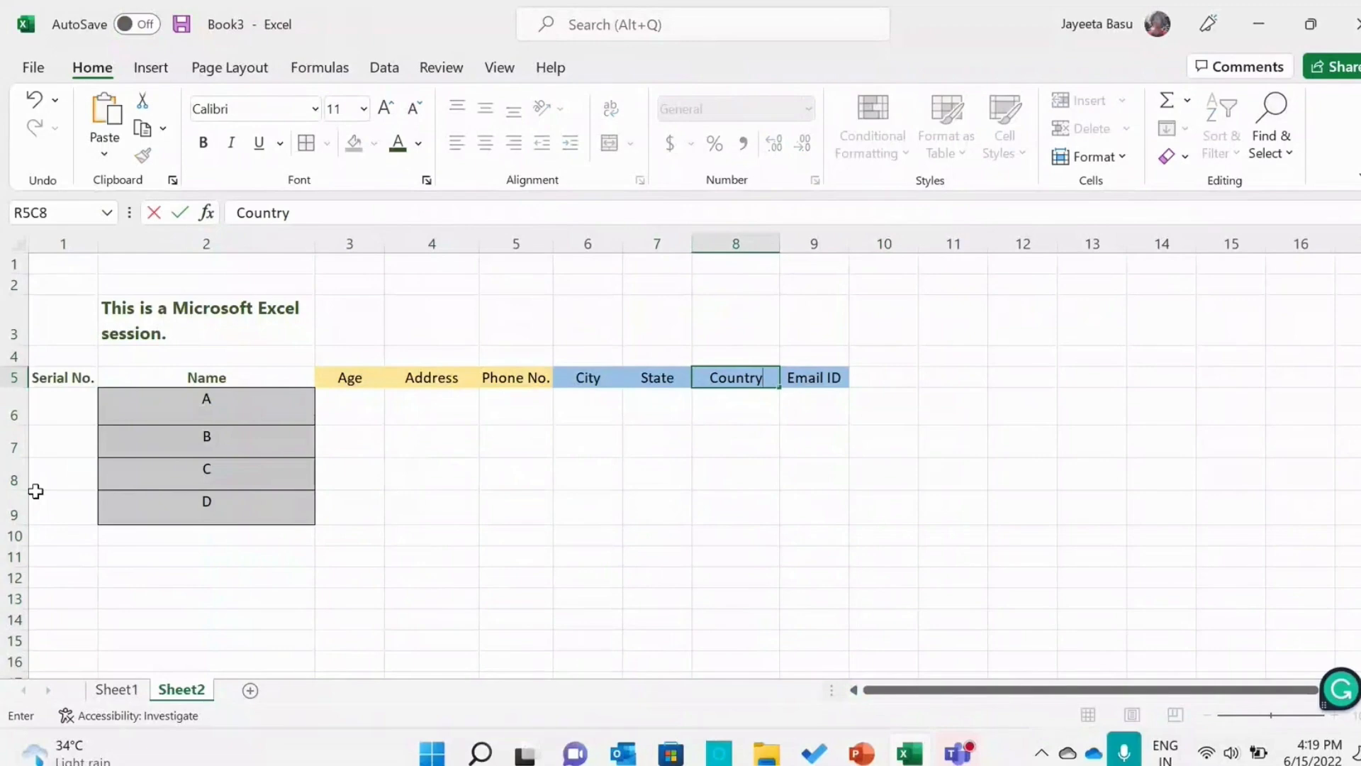
pyautogui.click(196, 528)
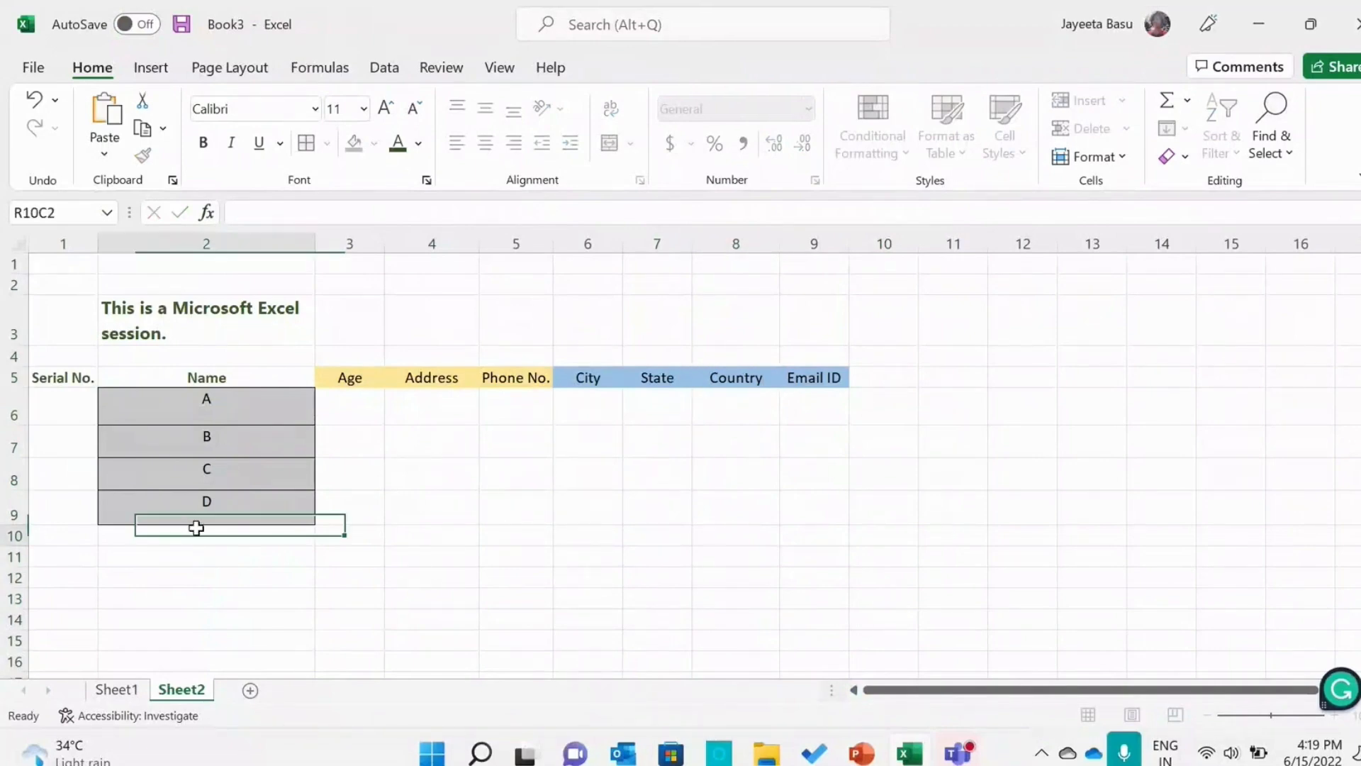
# Type the capital names F, G and H in the cells below D.
pyautogui.press('capslock')
pyautogui.write('F')
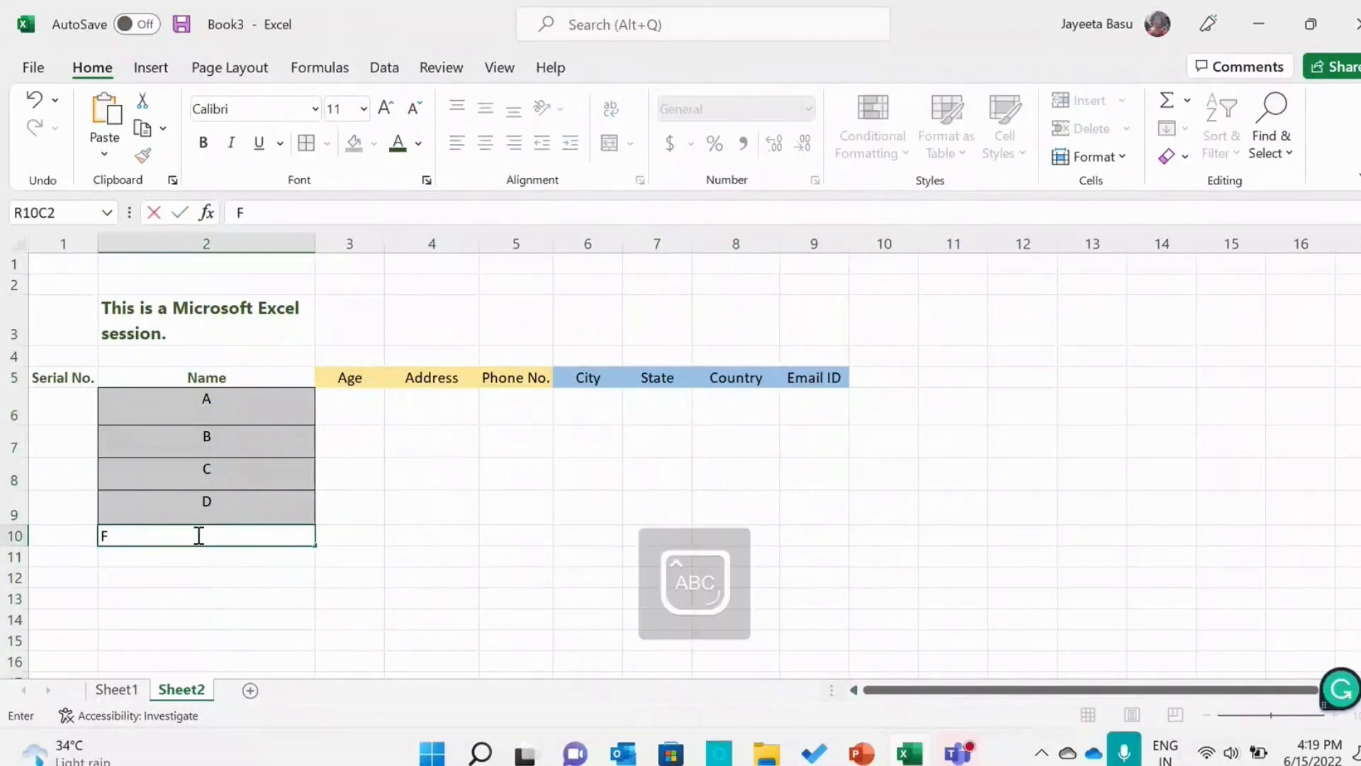
pyautogui.click(204, 556)
pyautogui.write('G')
pyautogui.click(212, 579)
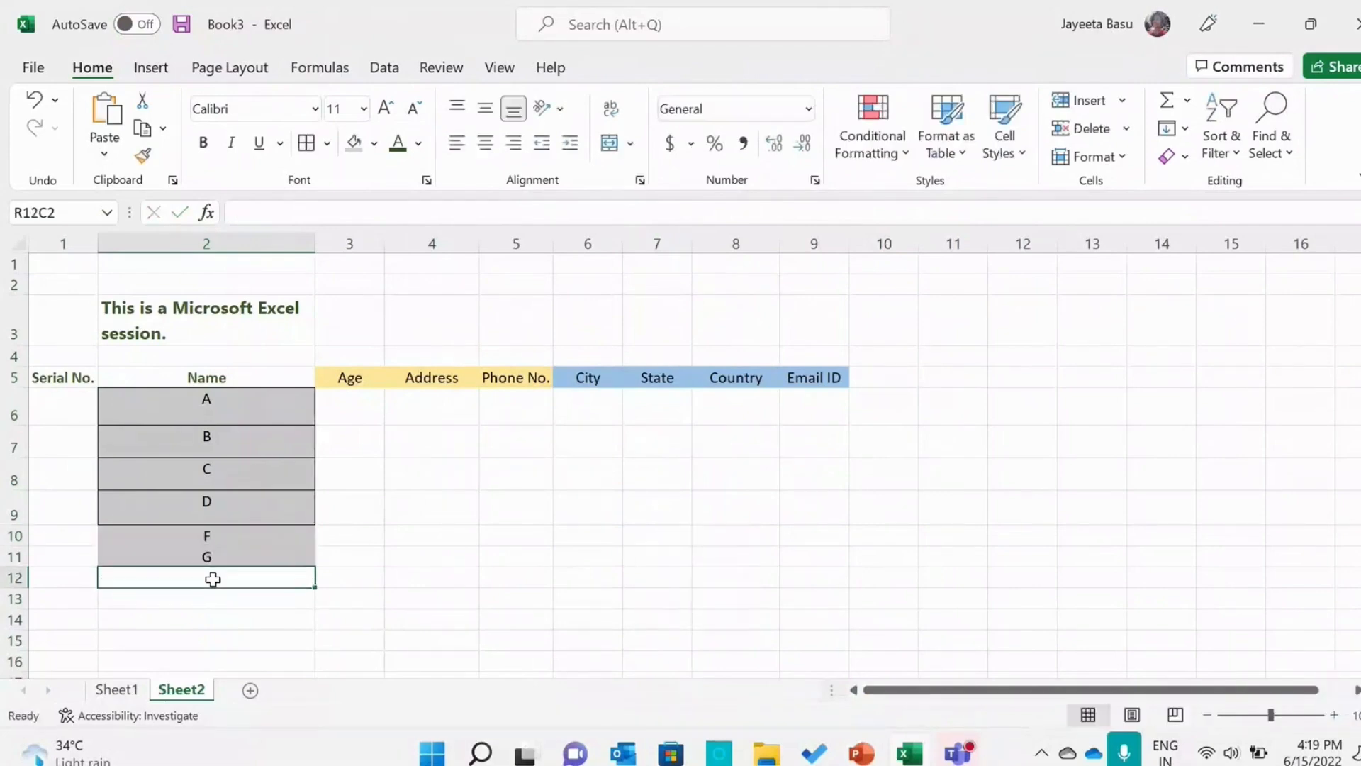
pyautogui.write('H')
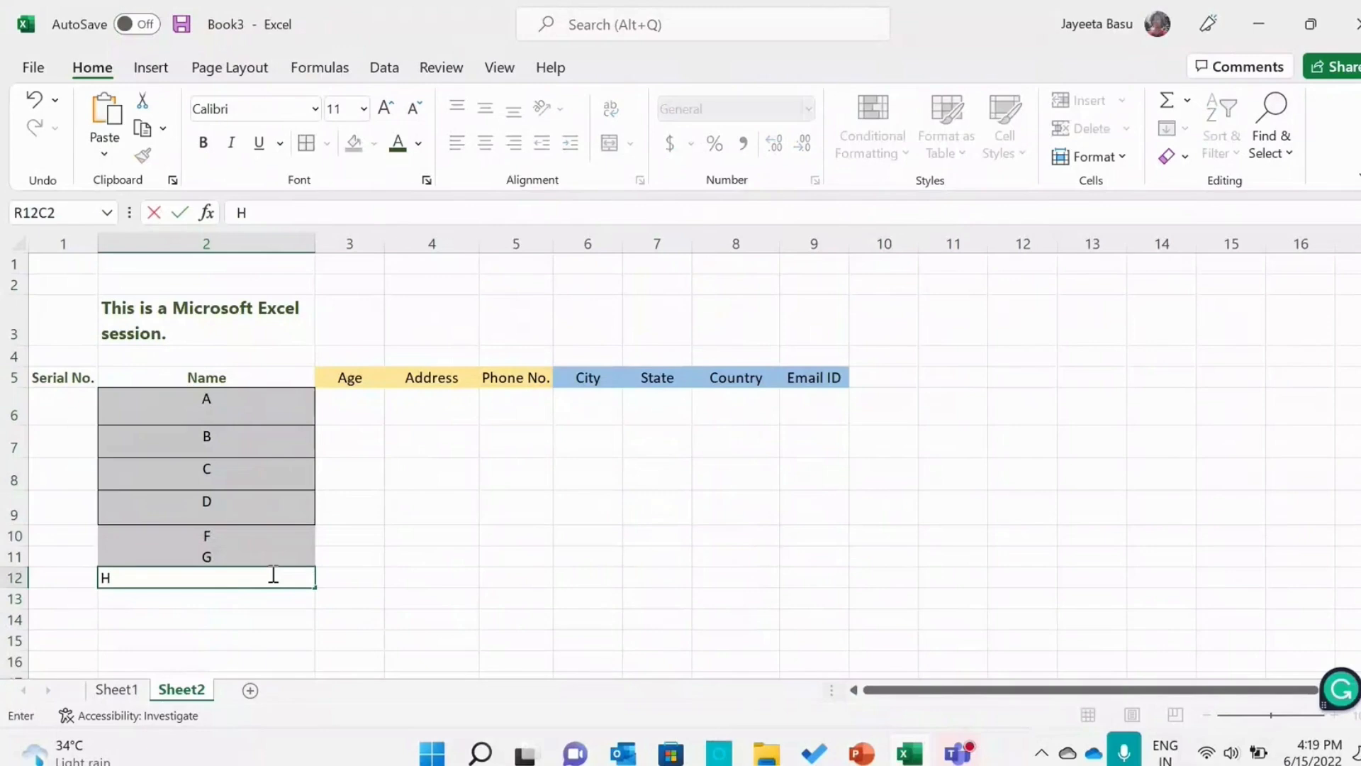
pyautogui.click(404, 576)
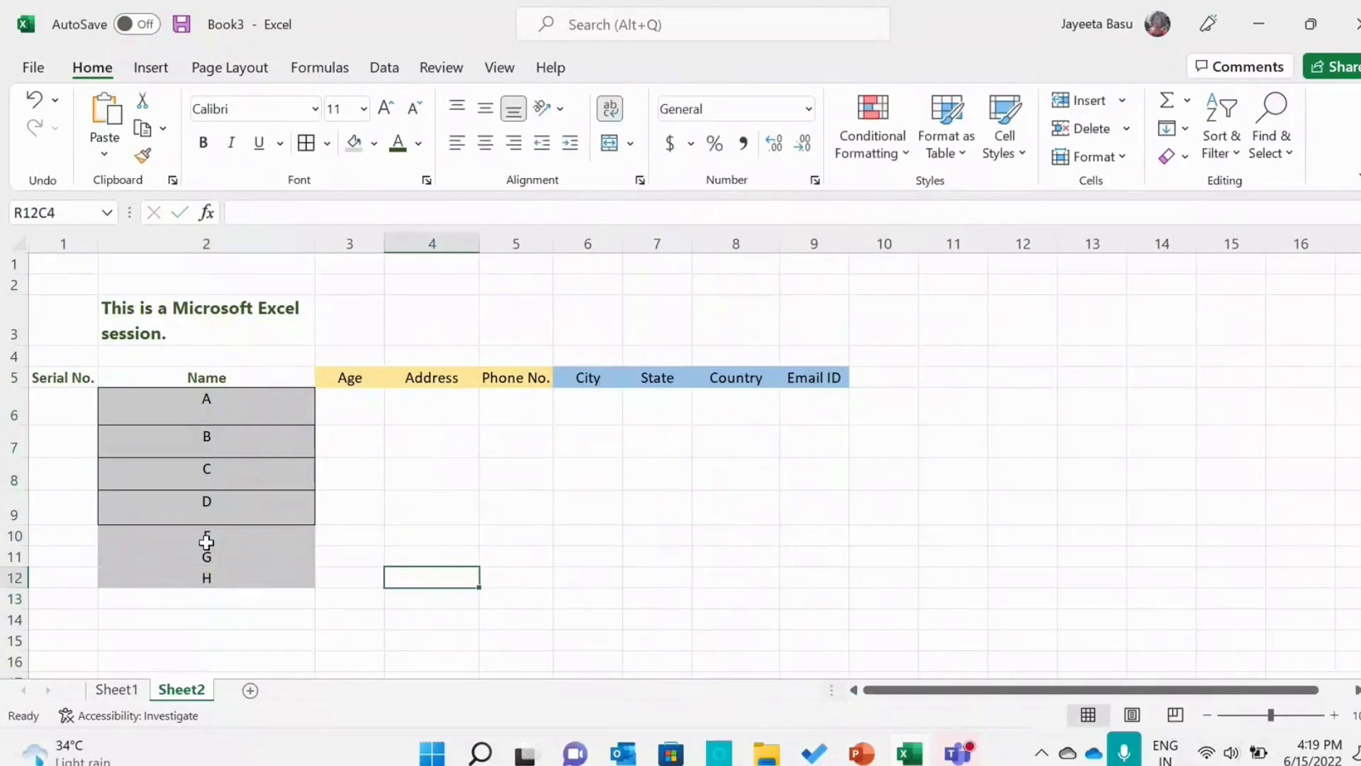
# Extend the list's grey bordered format to F, G and H.
pyautogui.moveTo(205, 537); pyautogui.dragTo(205, 578)
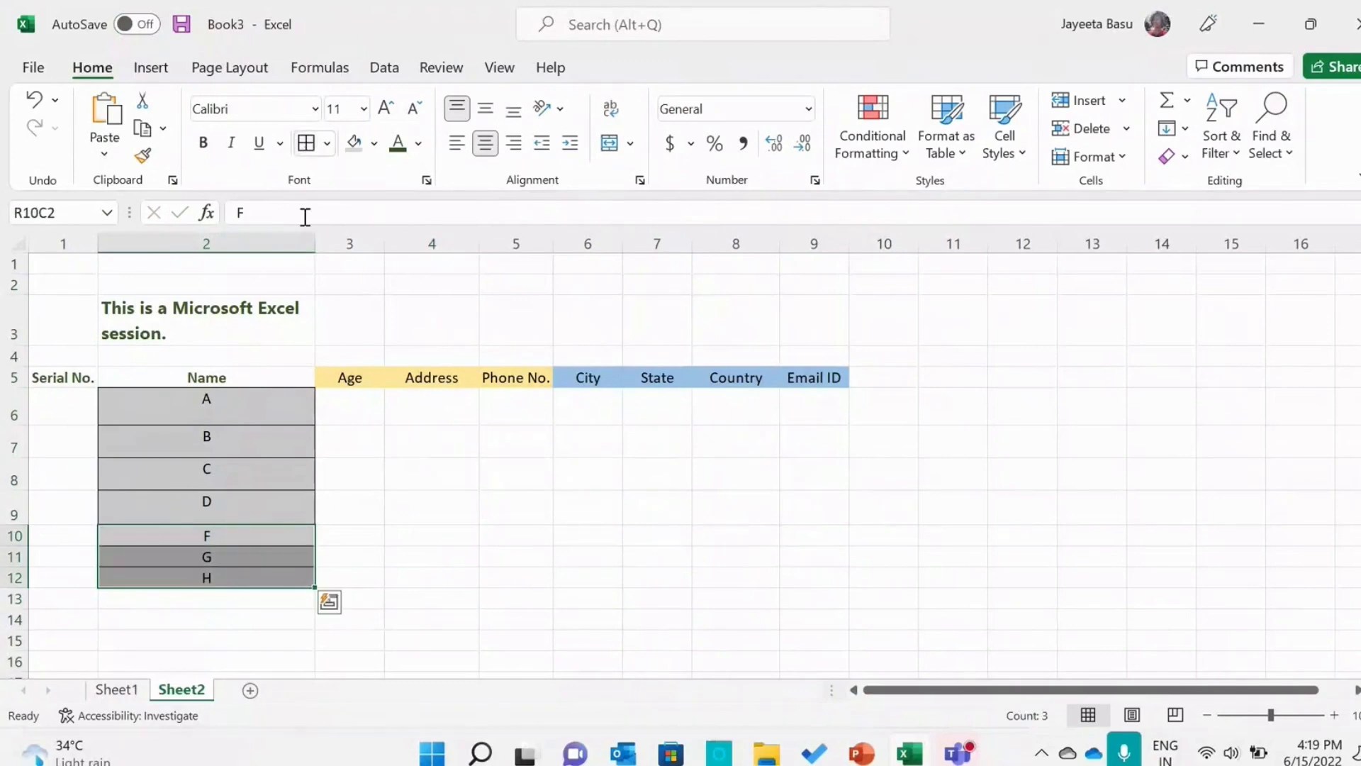
pyautogui.click(408, 560)
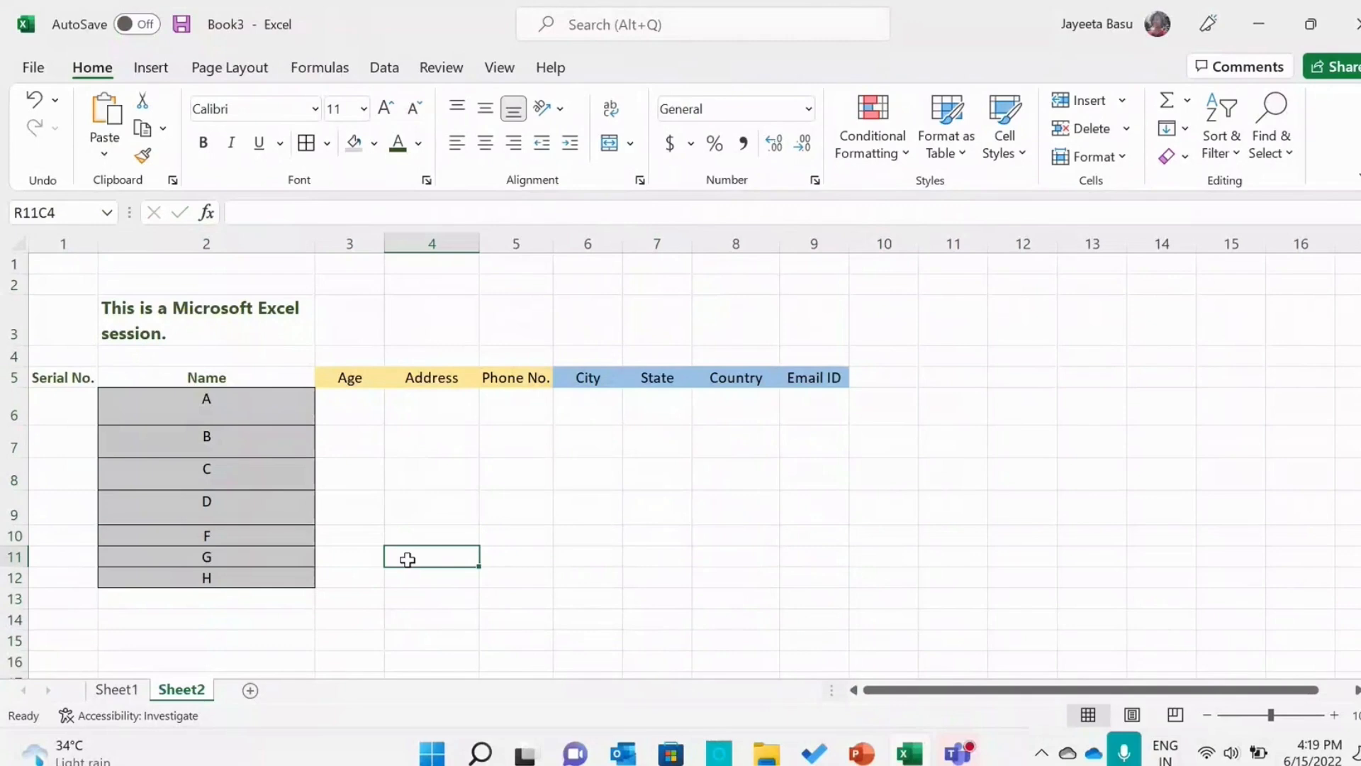
pyautogui.click(10, 538)
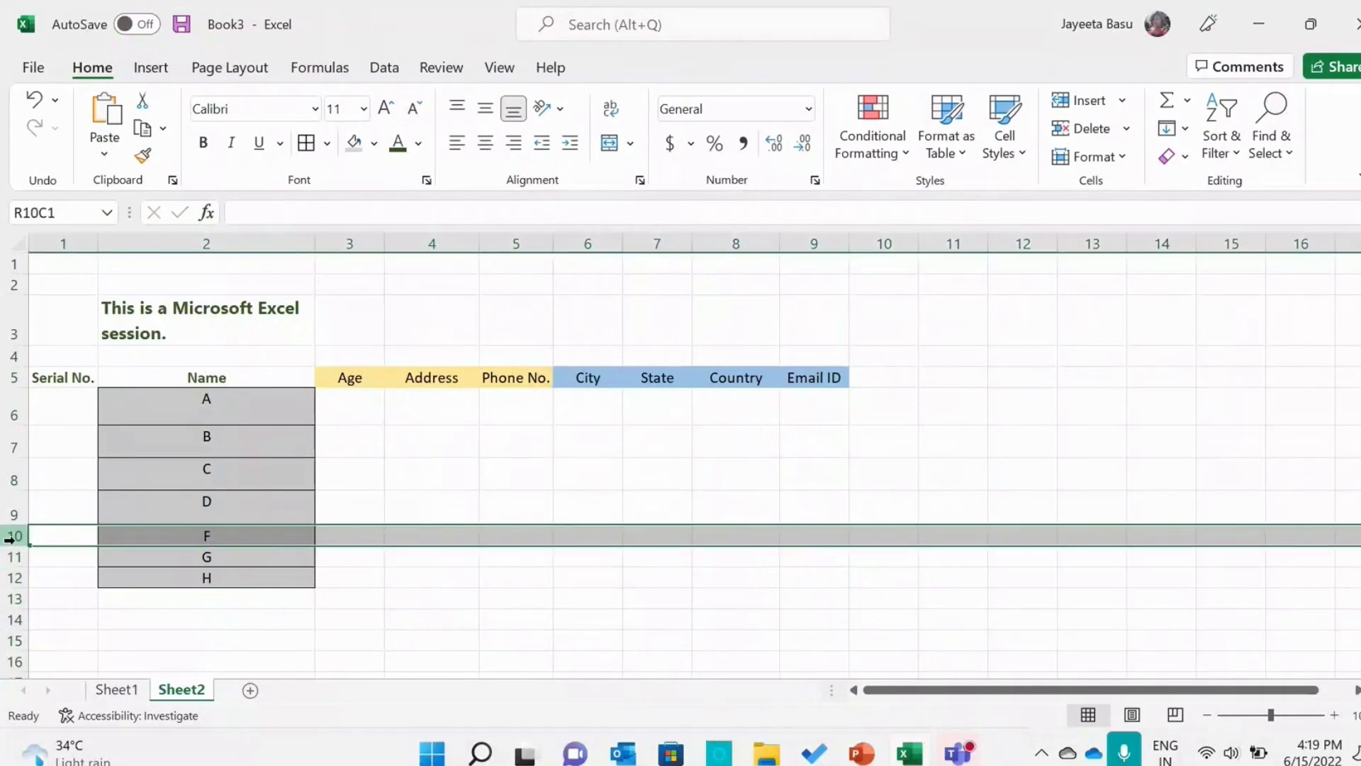
# Insert a blank row above F and enter E in its Name cell.
pyautogui.rightClick(10, 537)
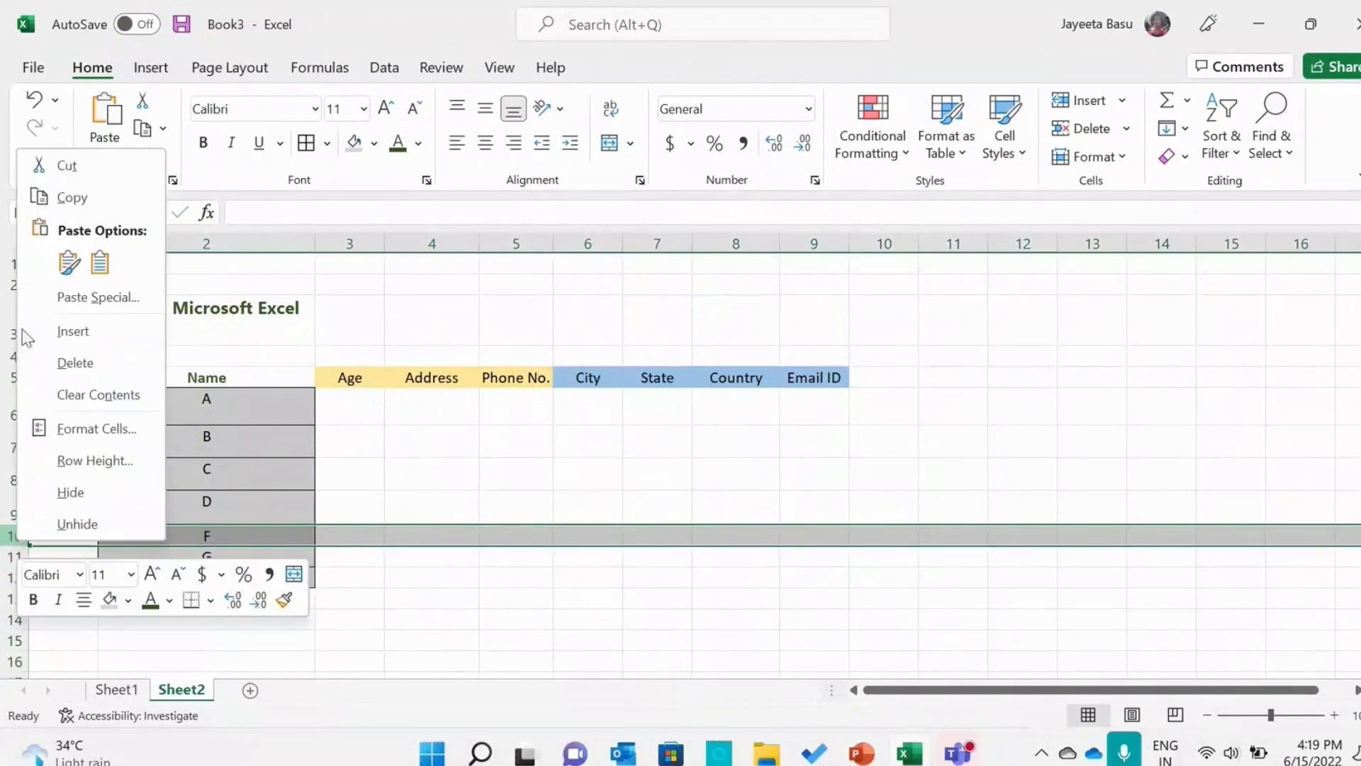
pyautogui.click(55, 331)
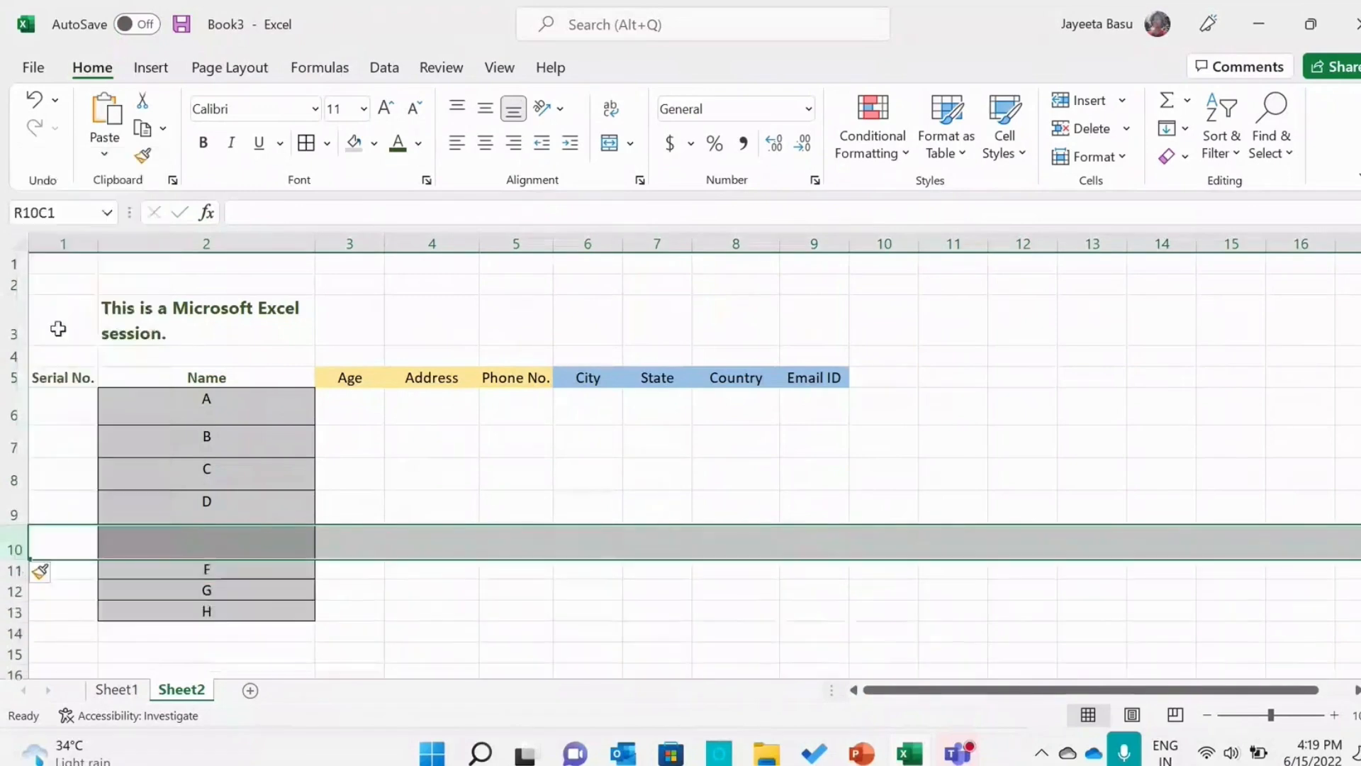
pyautogui.click(201, 545)
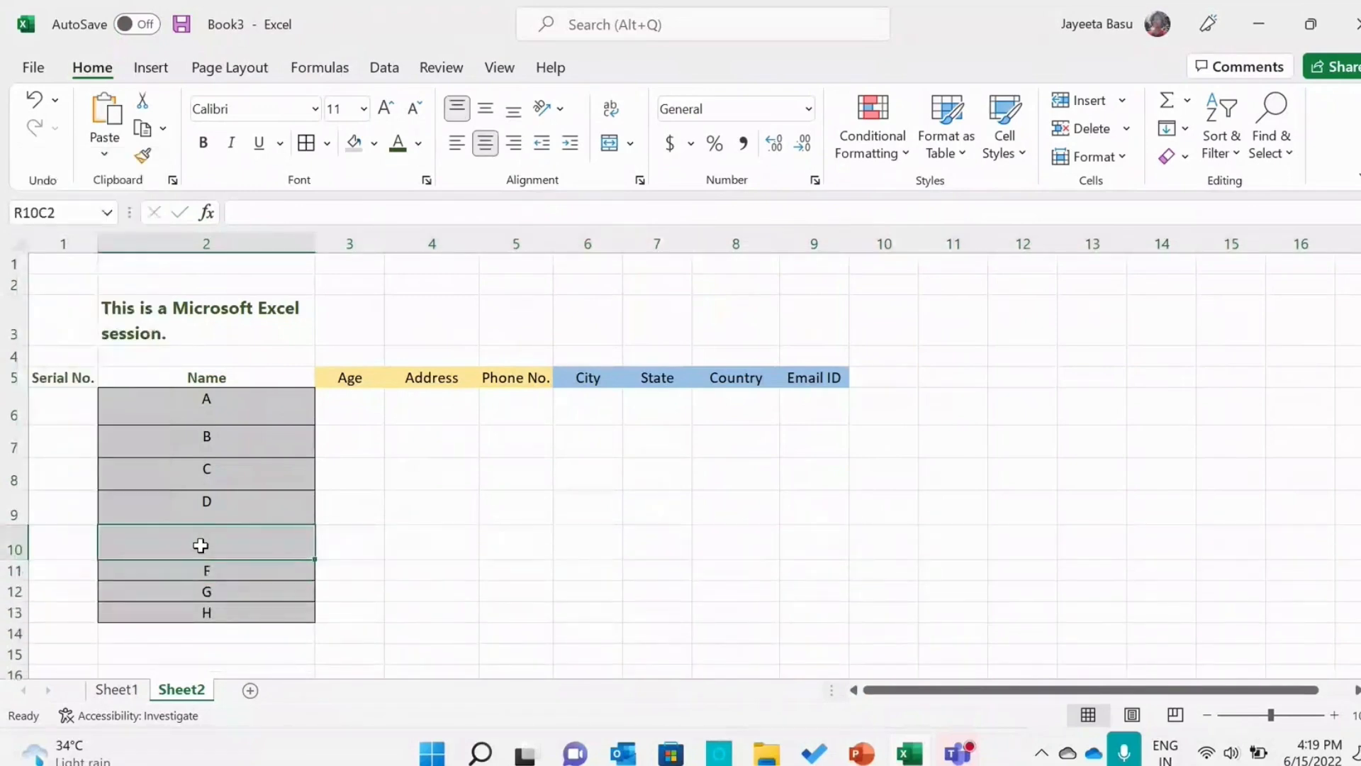
pyautogui.write('E')
pyautogui.click(483, 554)
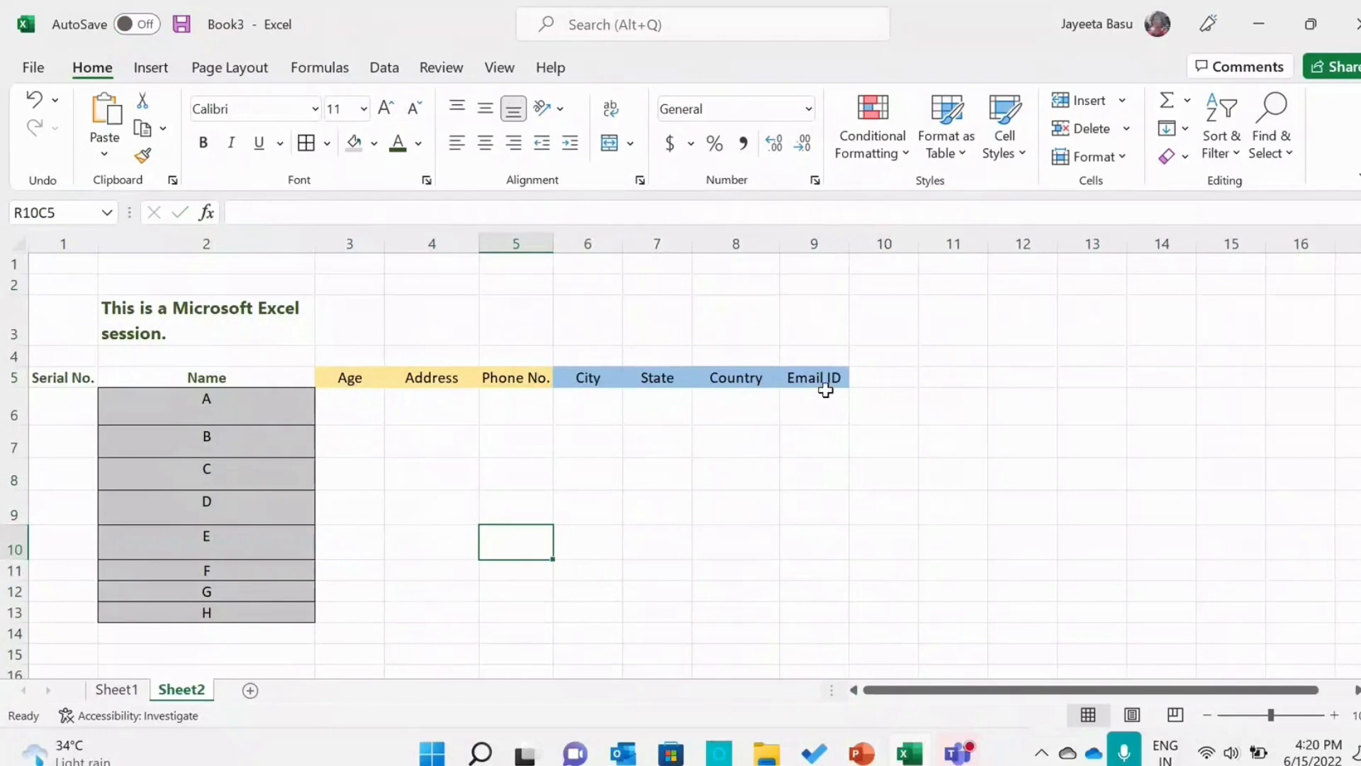
# Select the Phone No. heading as the place for a new column.
pyautogui.click(898, 382)
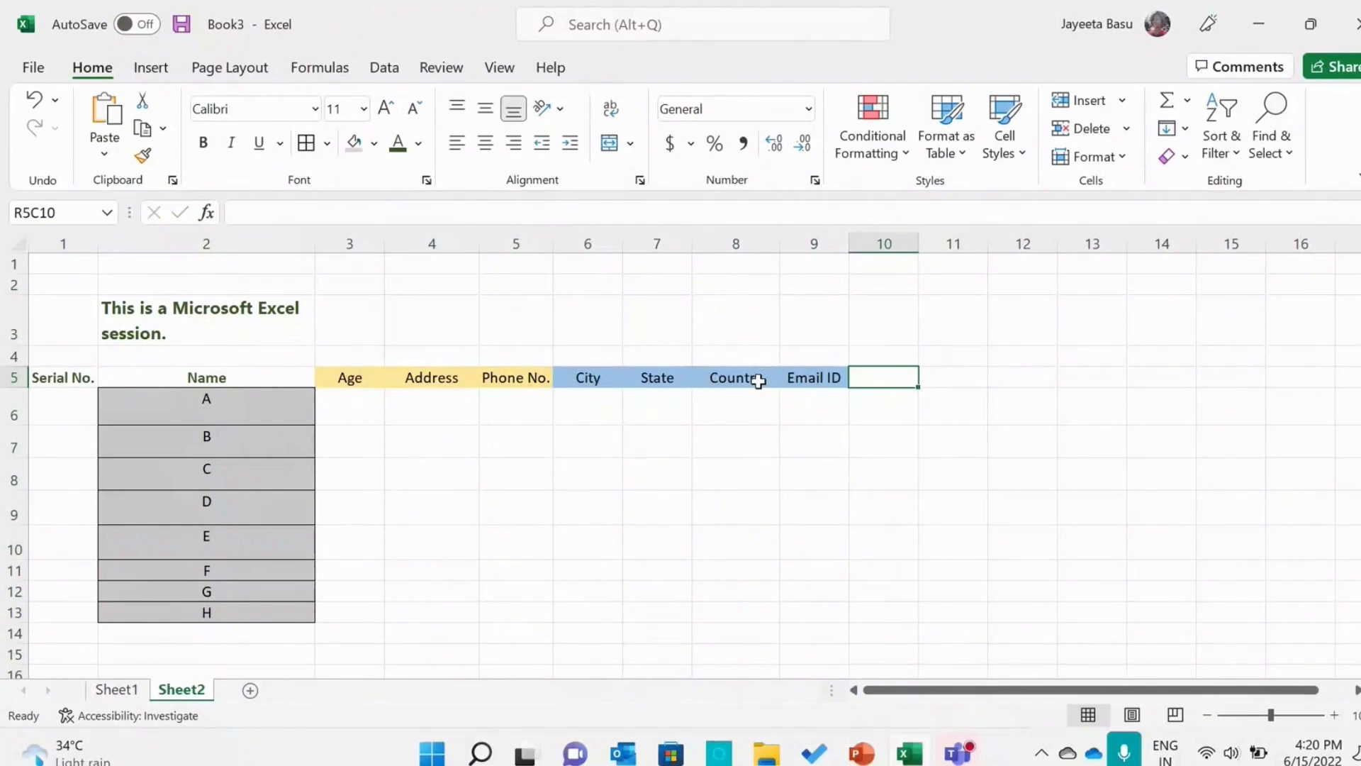
pyautogui.click(582, 378)
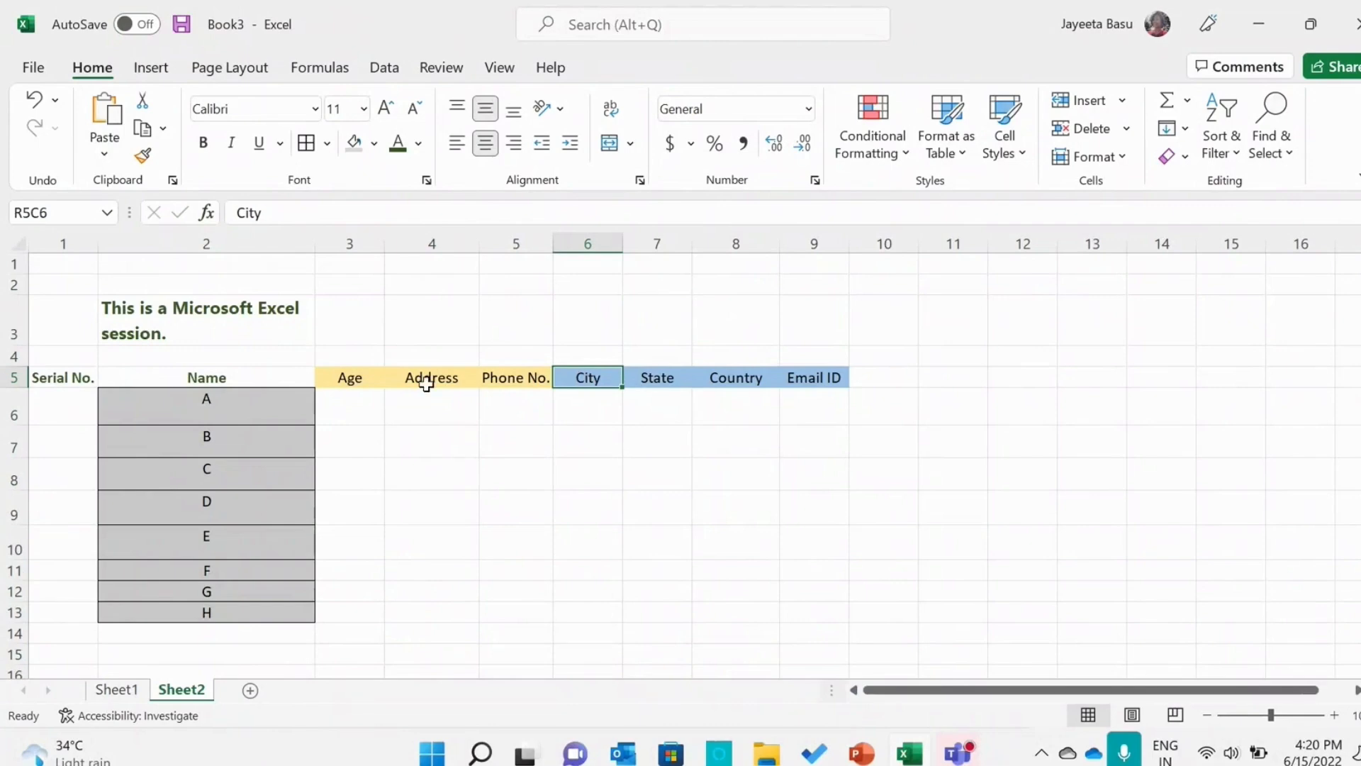
pyautogui.click(510, 380)
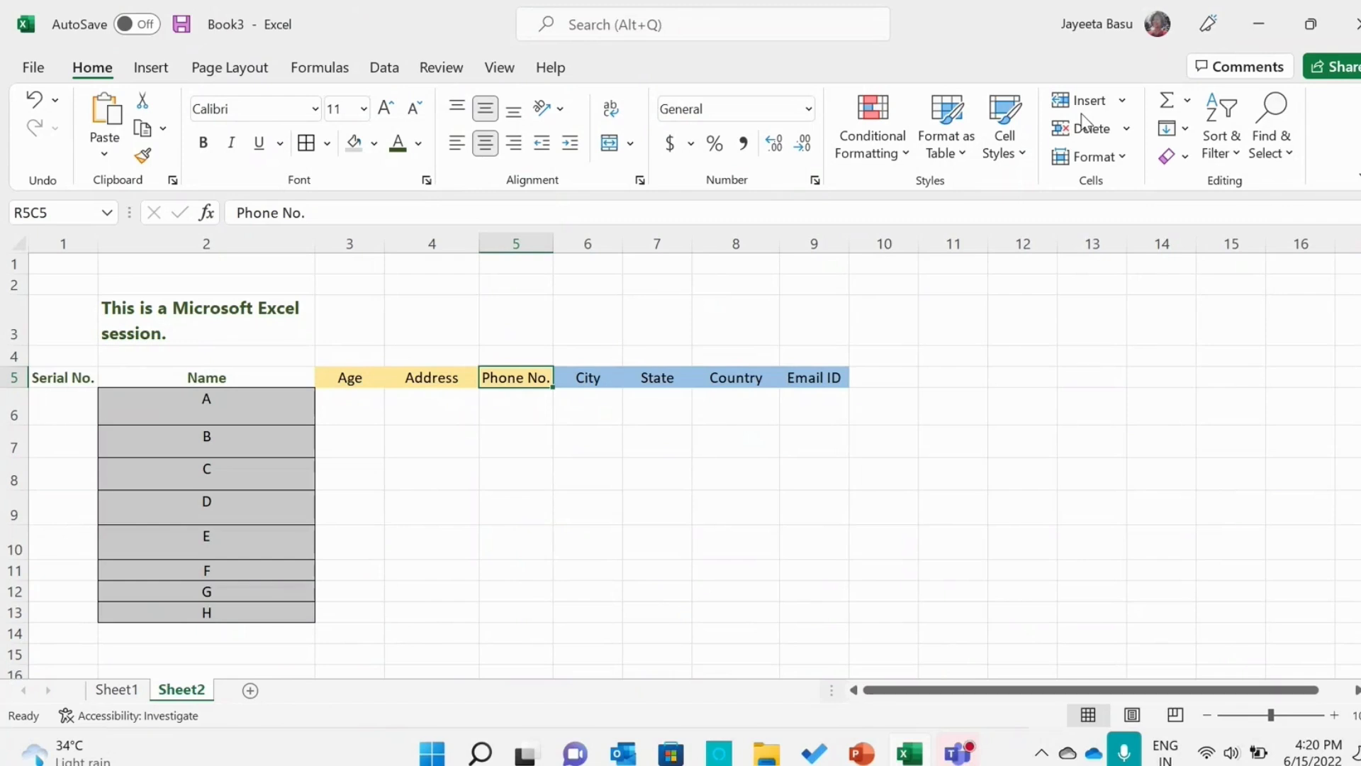
pyautogui.click(1122, 102)
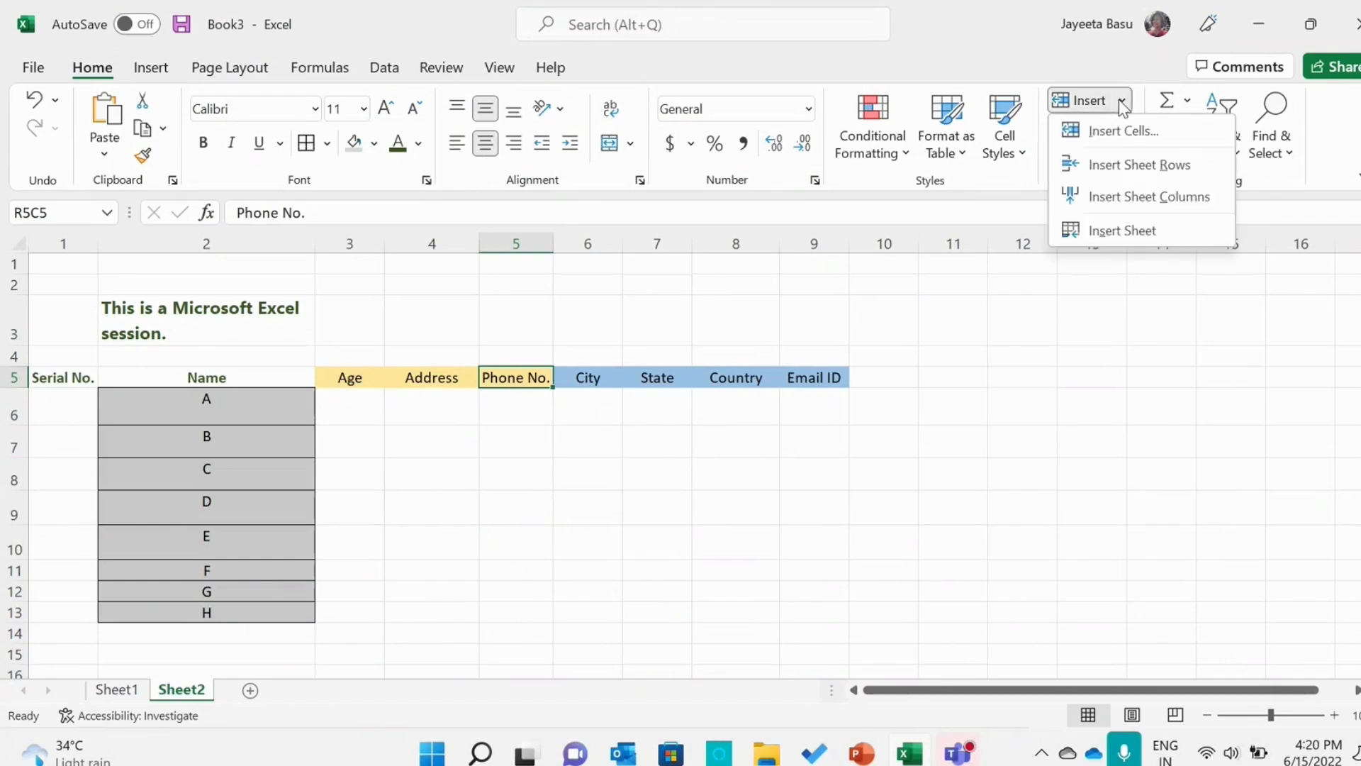
# Insert a new column before Phone No. headed Pincode.
pyautogui.click(1117, 199)
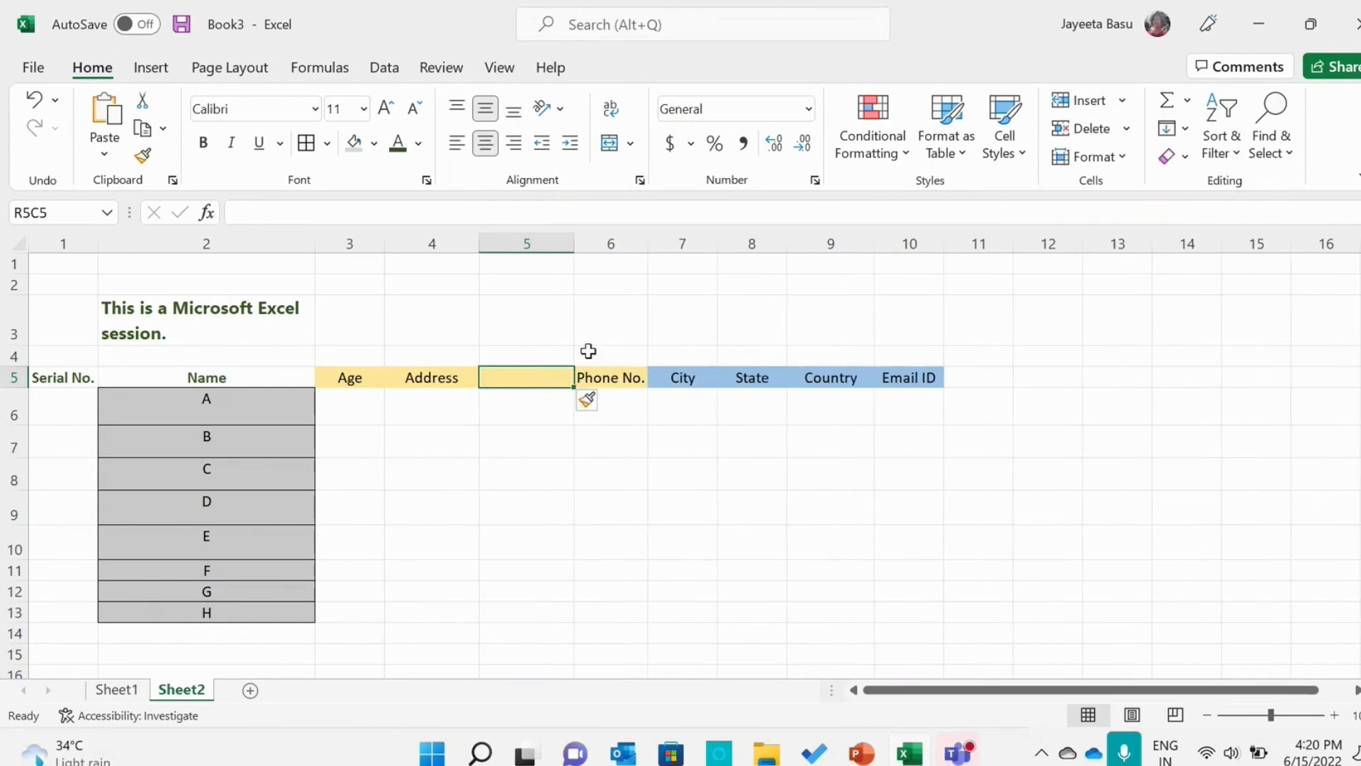
pyautogui.write('Pincode')
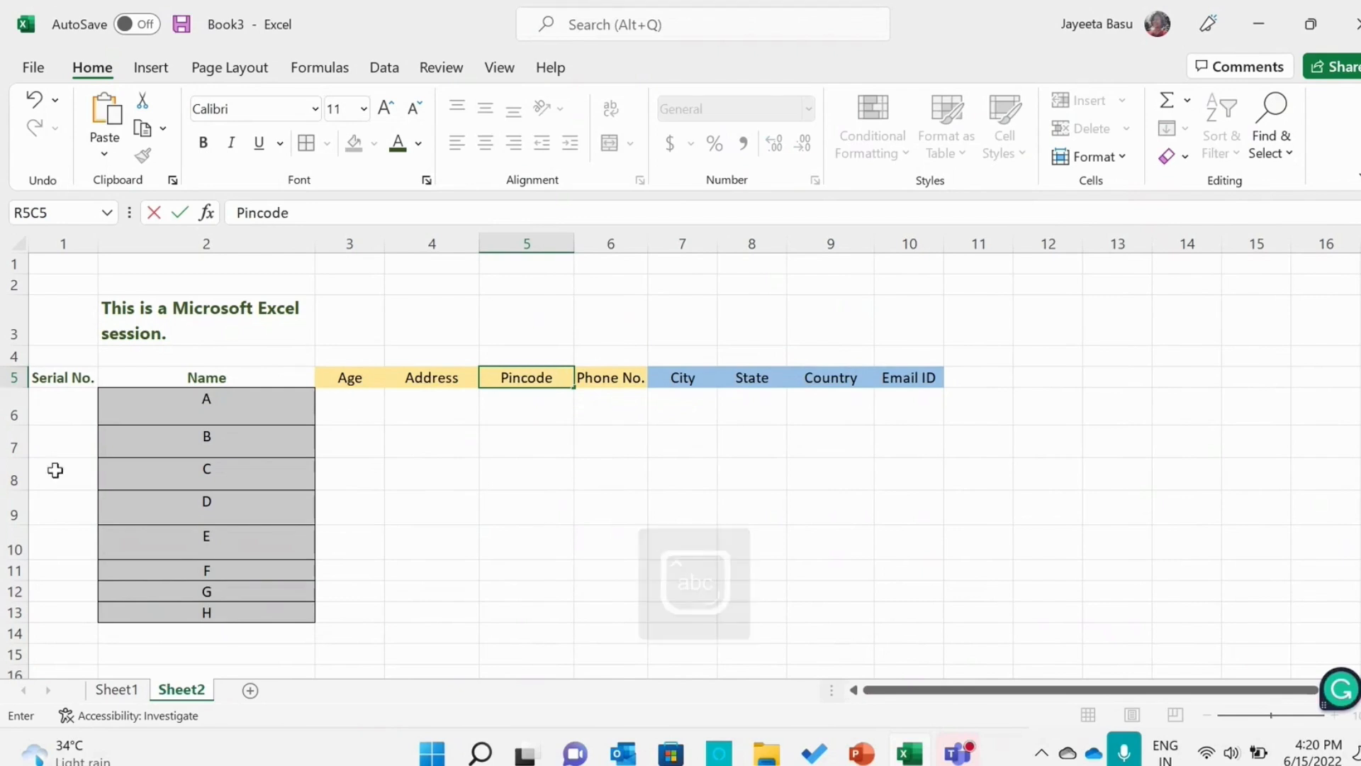
pyautogui.click(230, 632)
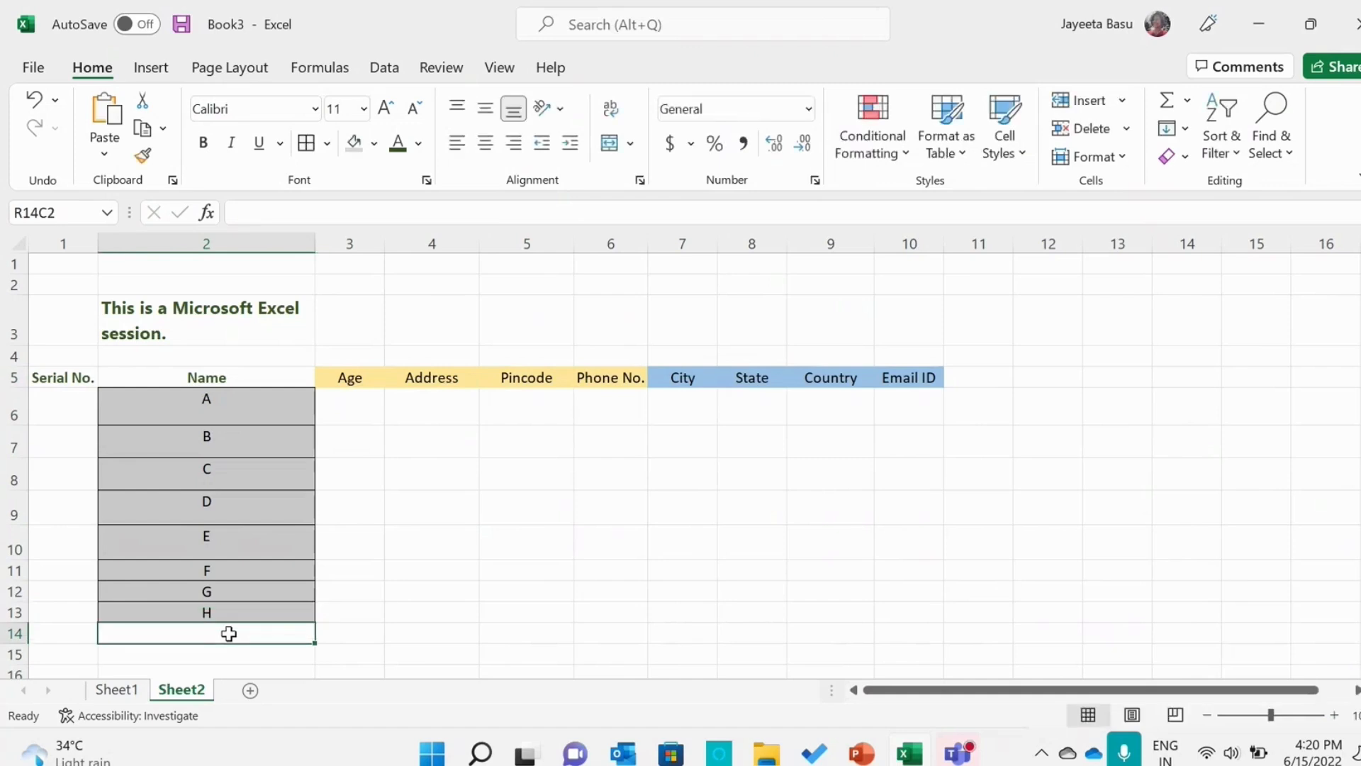
# Add J and K to the Name list below H.
pyautogui.write('J')
pyautogui.press('capslock')
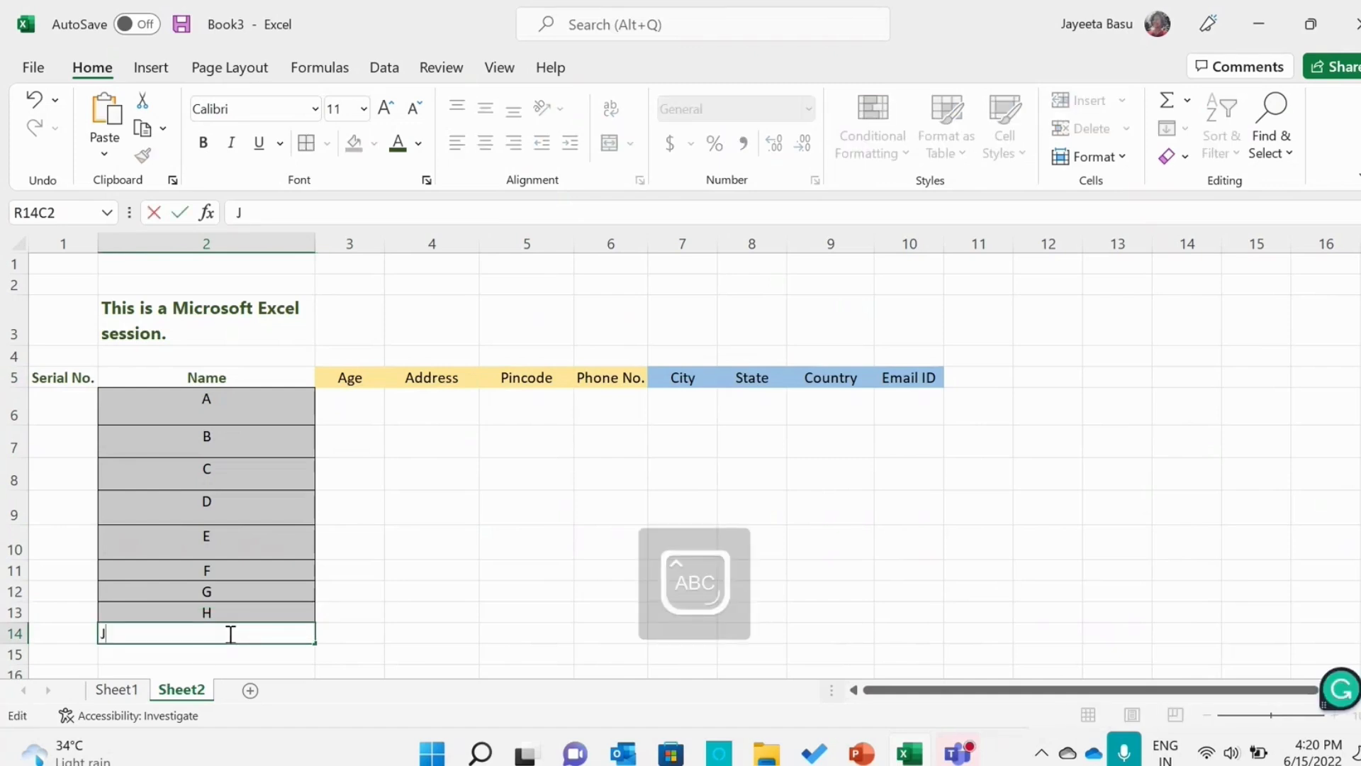
pyautogui.click(204, 659)
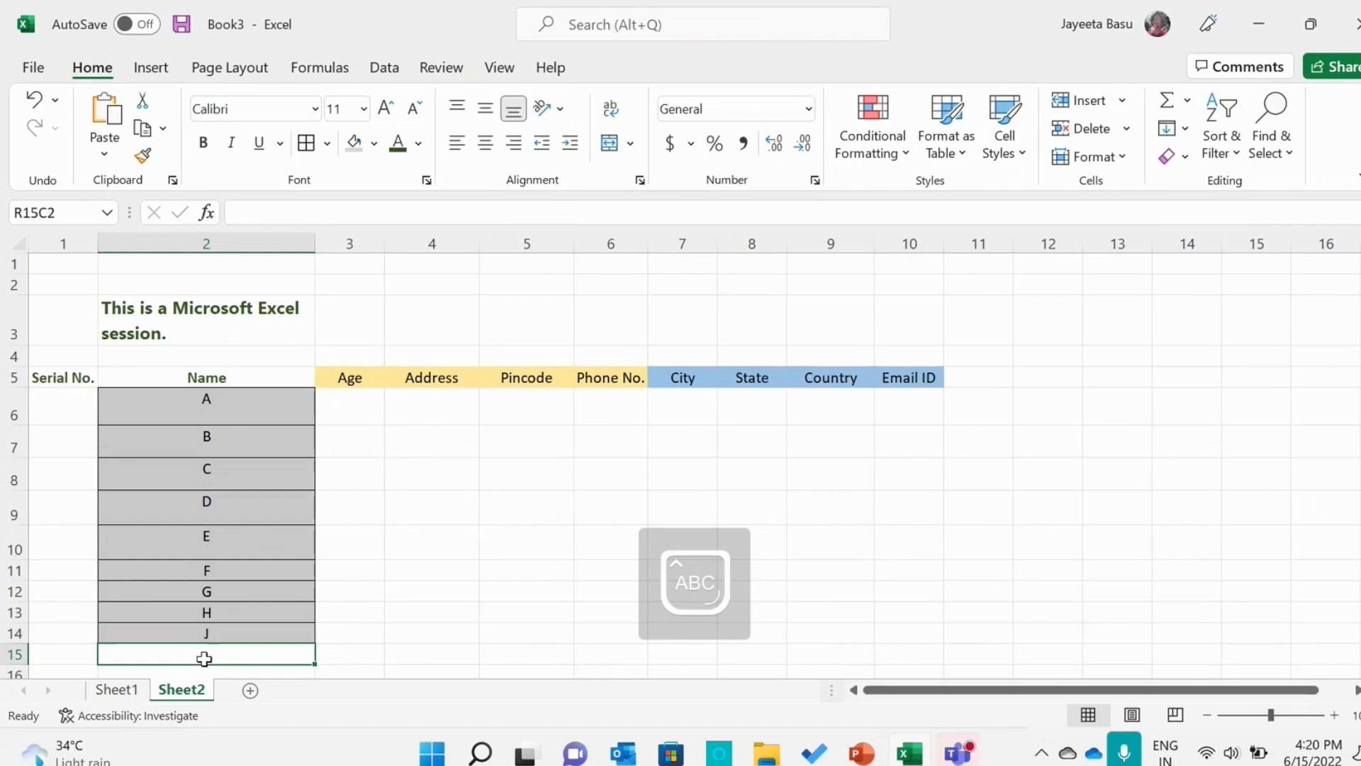
pyautogui.write('K')
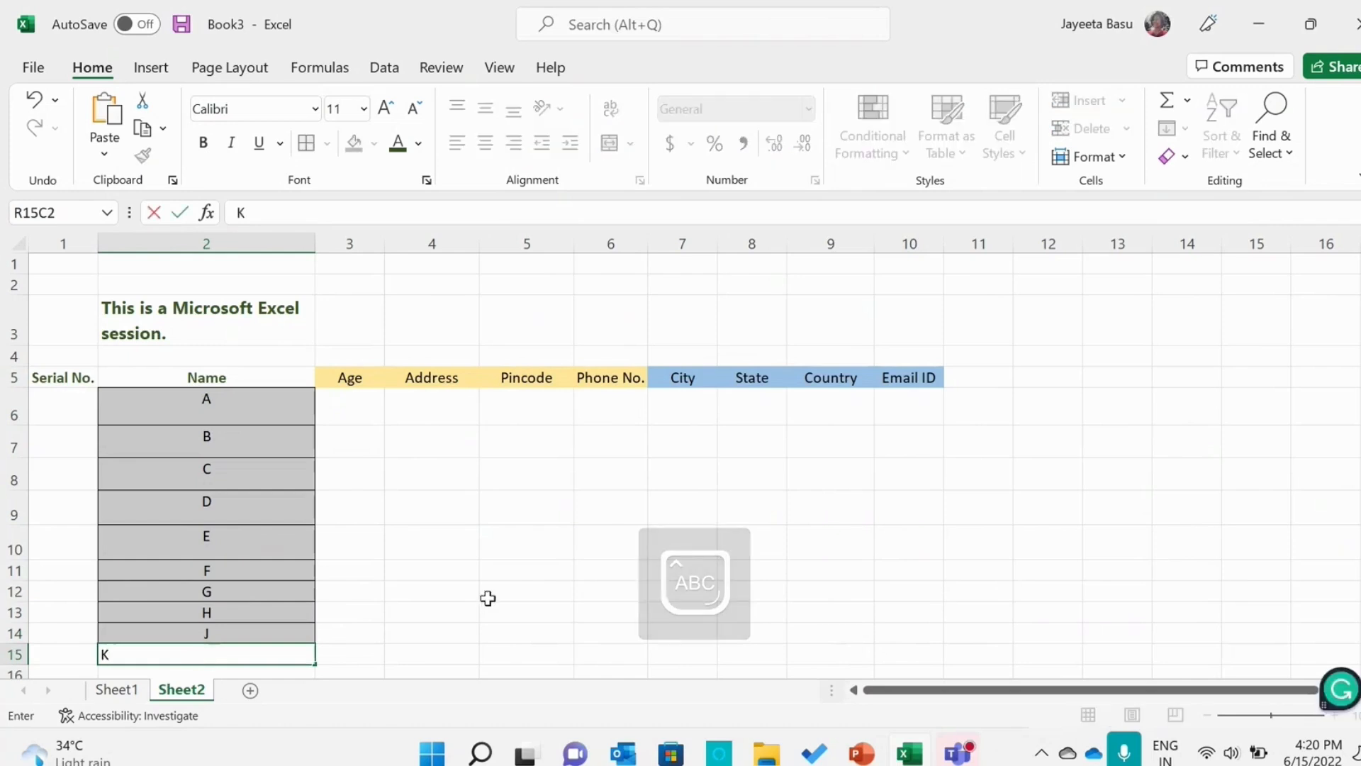
pyautogui.click(488, 598)
# Insert a sheet row above J and enter I in its Name cell.
pyautogui.click(15, 633)
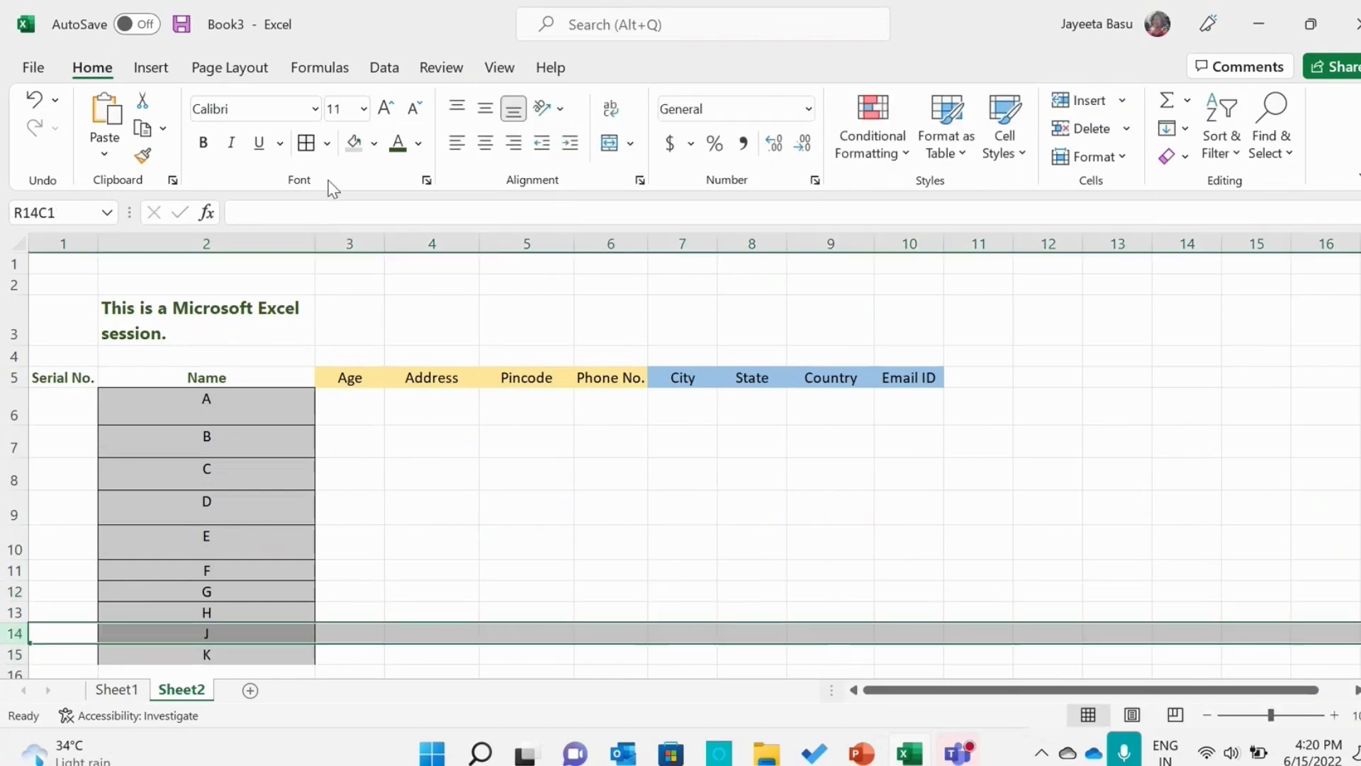
pyautogui.click(1124, 102)
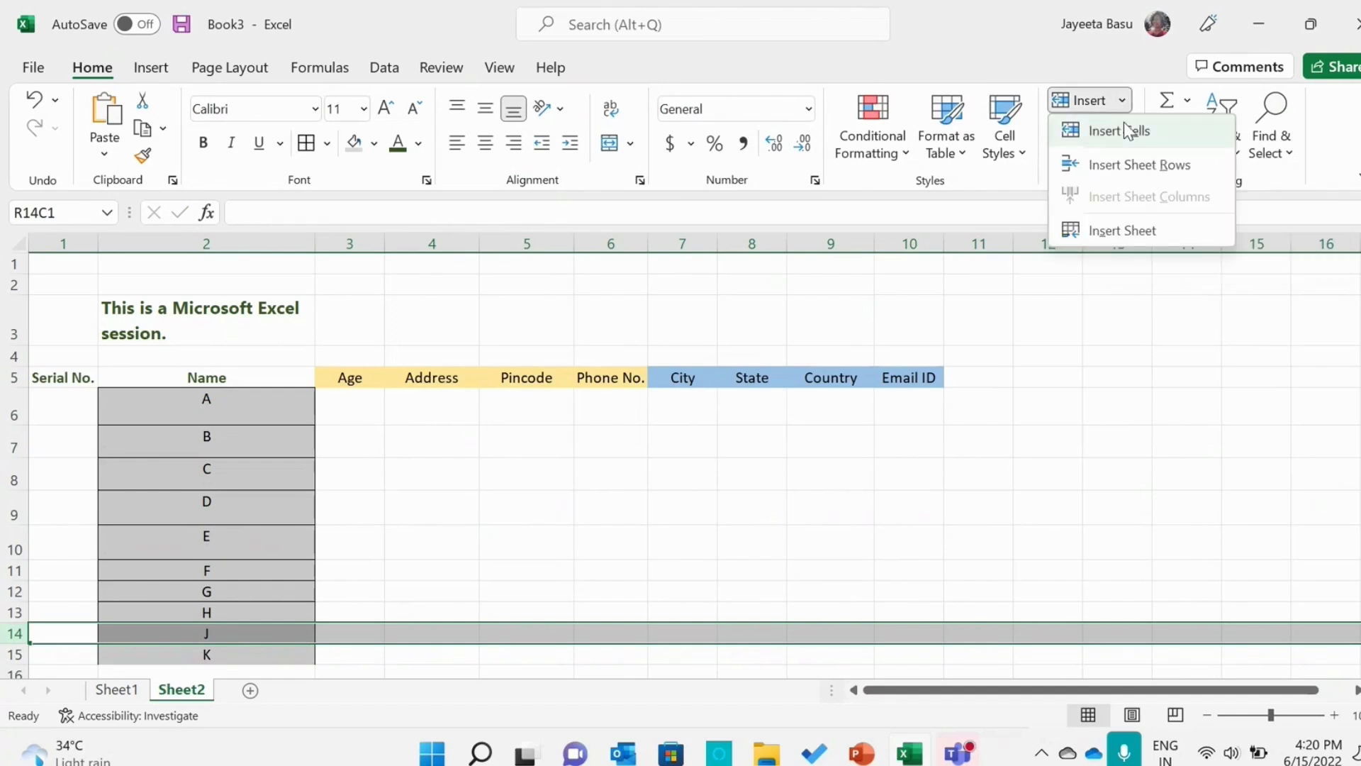
pyautogui.click(1131, 166)
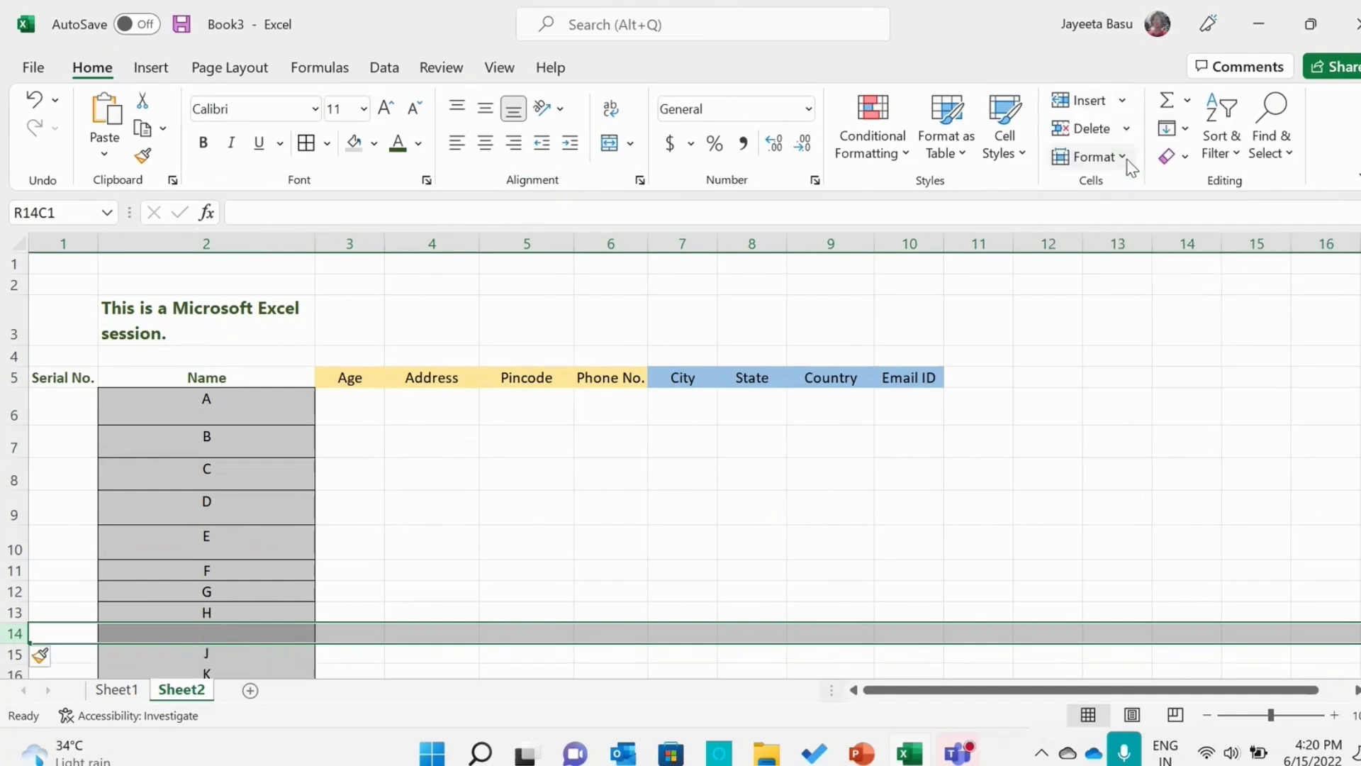
pyautogui.click(207, 633)
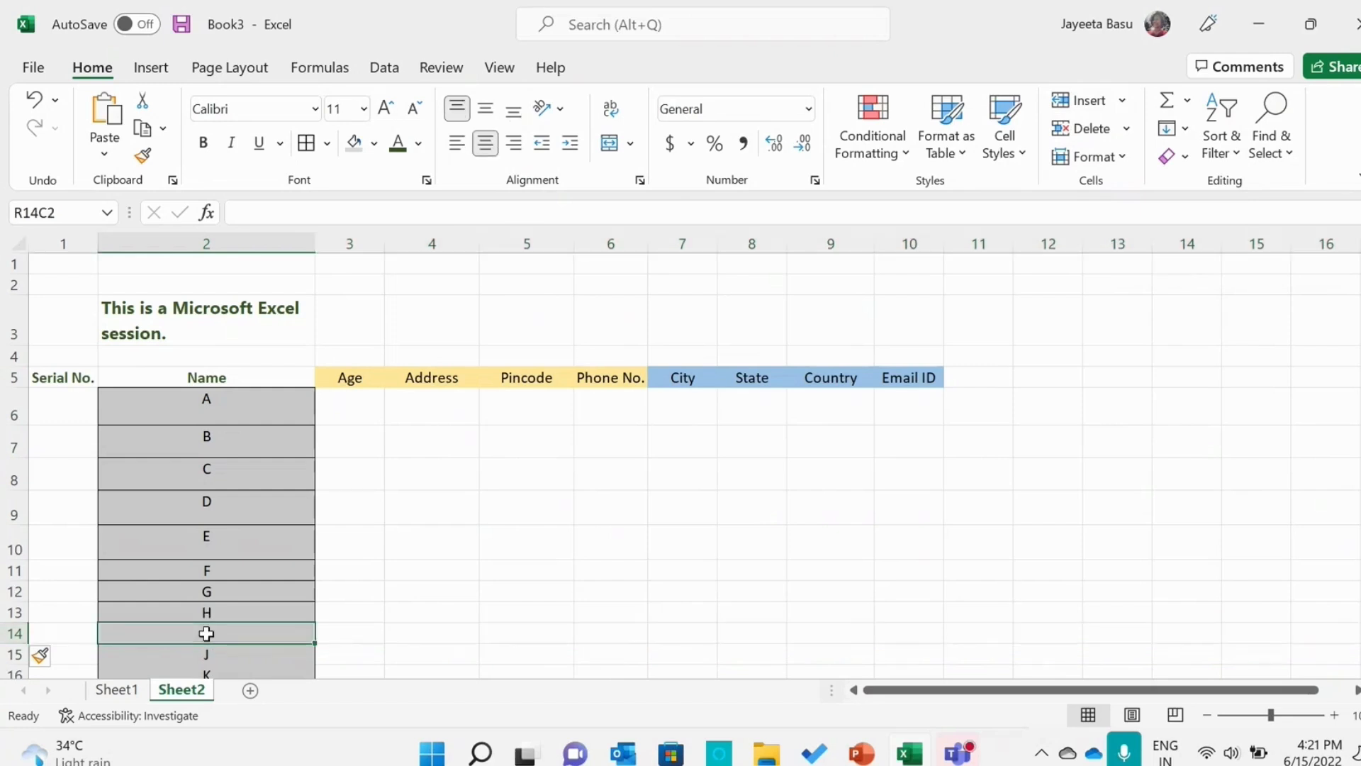
pyautogui.write('I')
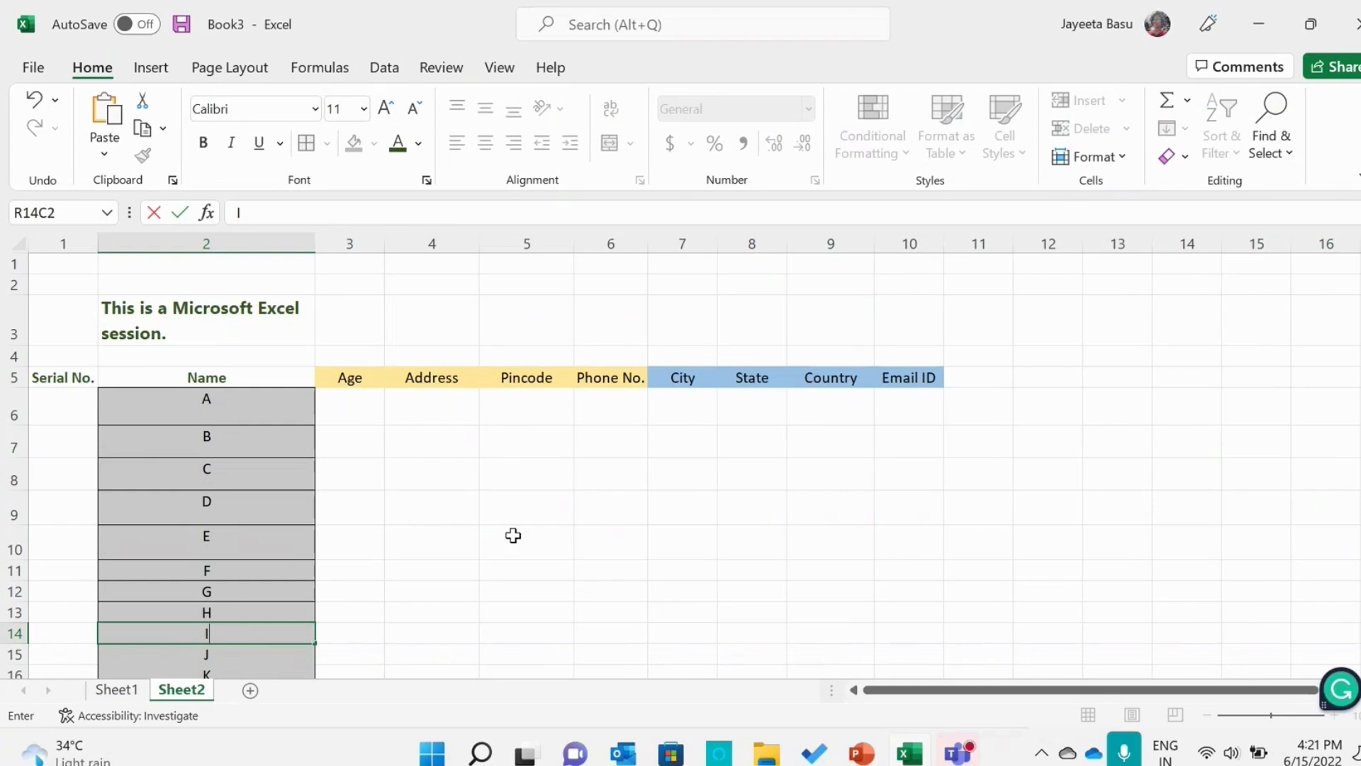
pyautogui.click(513, 535)
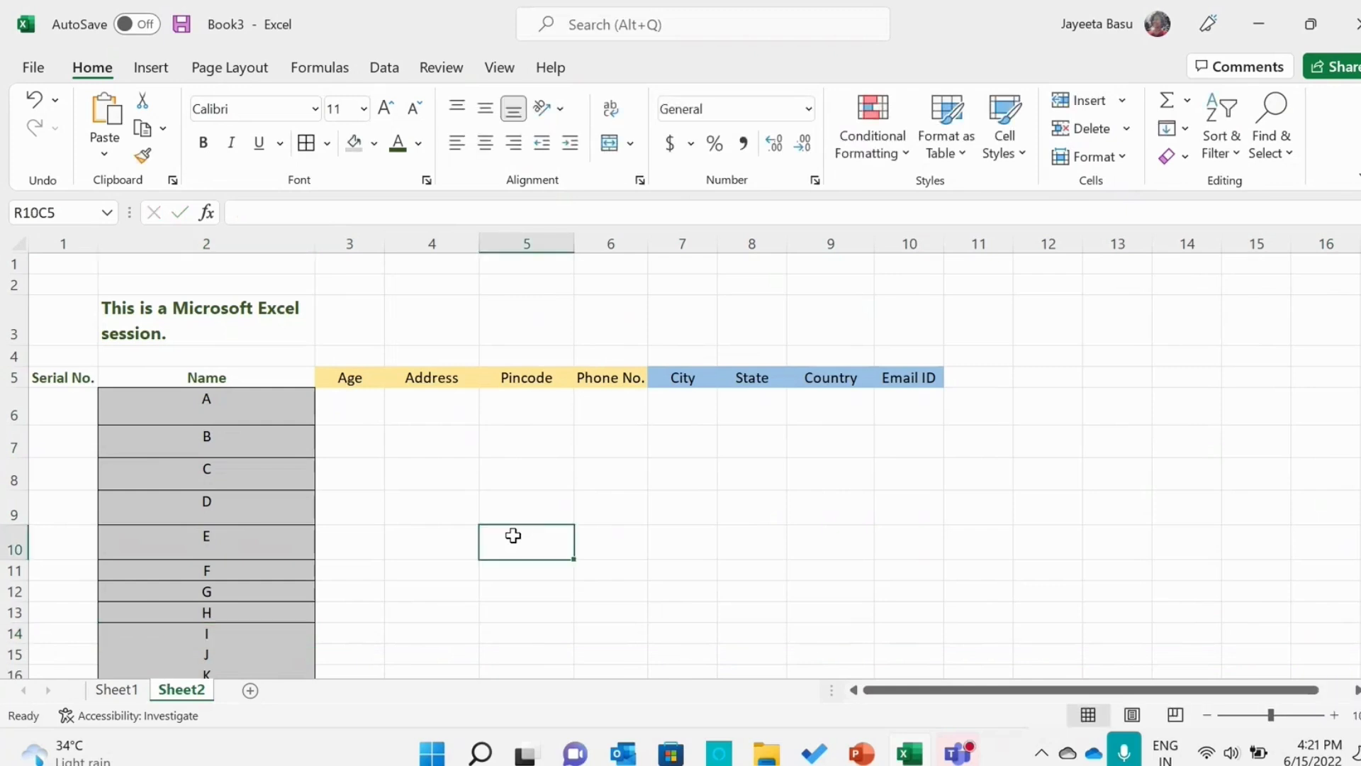
pyautogui.click(371, 563)
pyautogui.click(361, 545)
pyautogui.write('5')
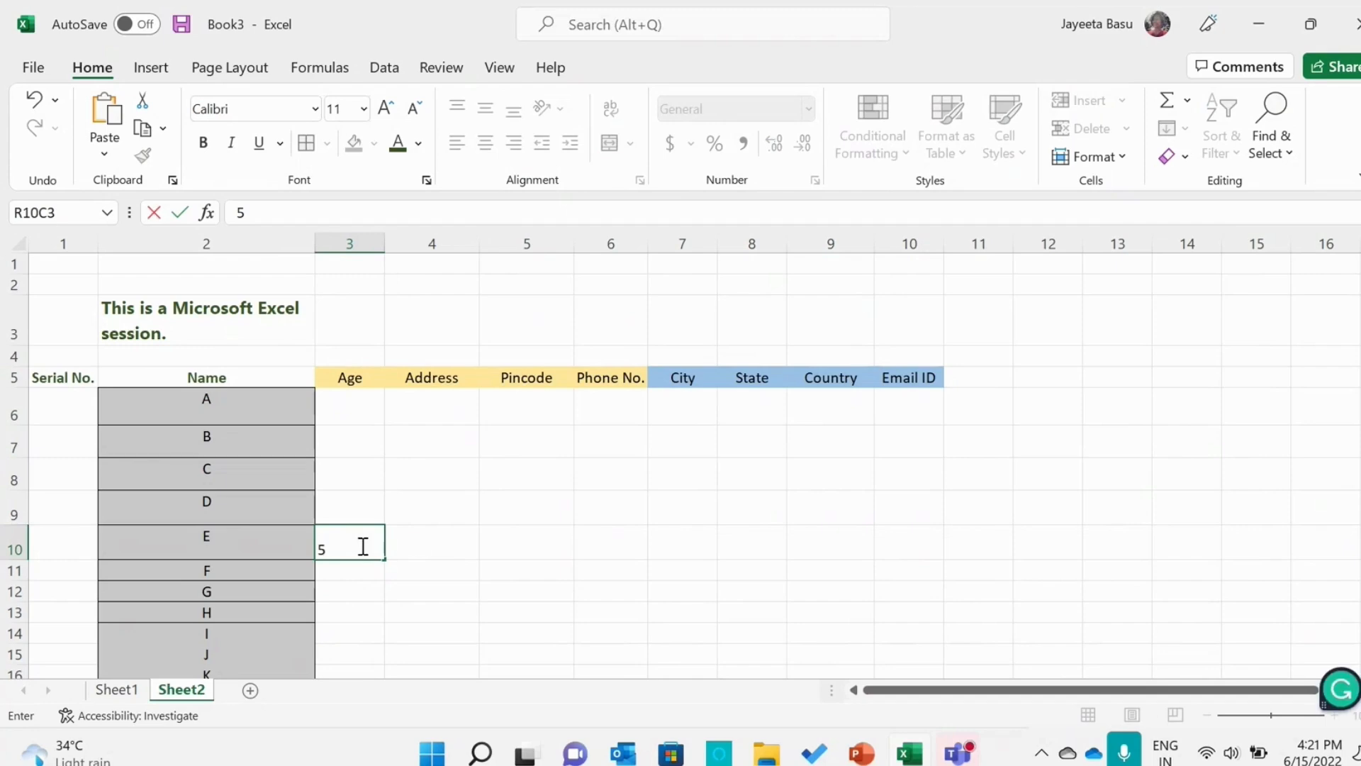
pyautogui.click(416, 545)
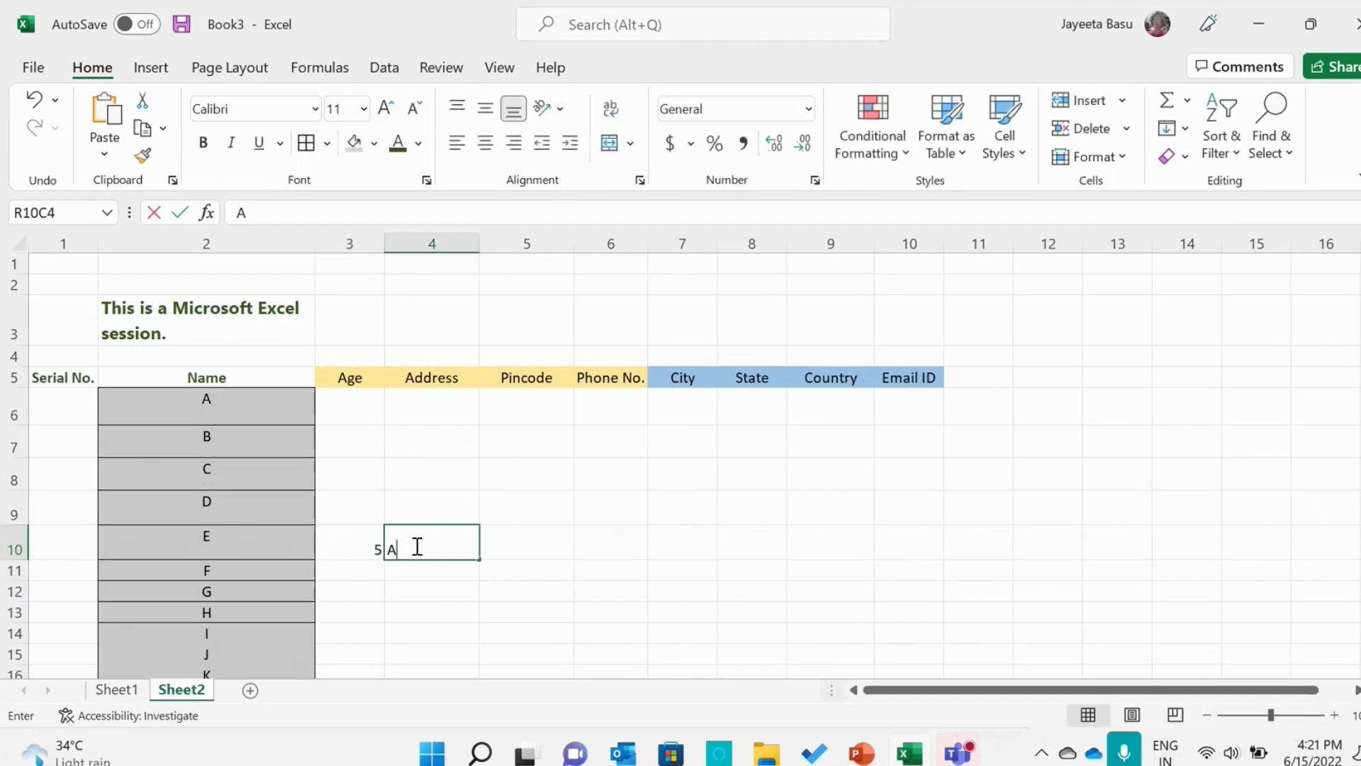
pyautogui.write('ABC')
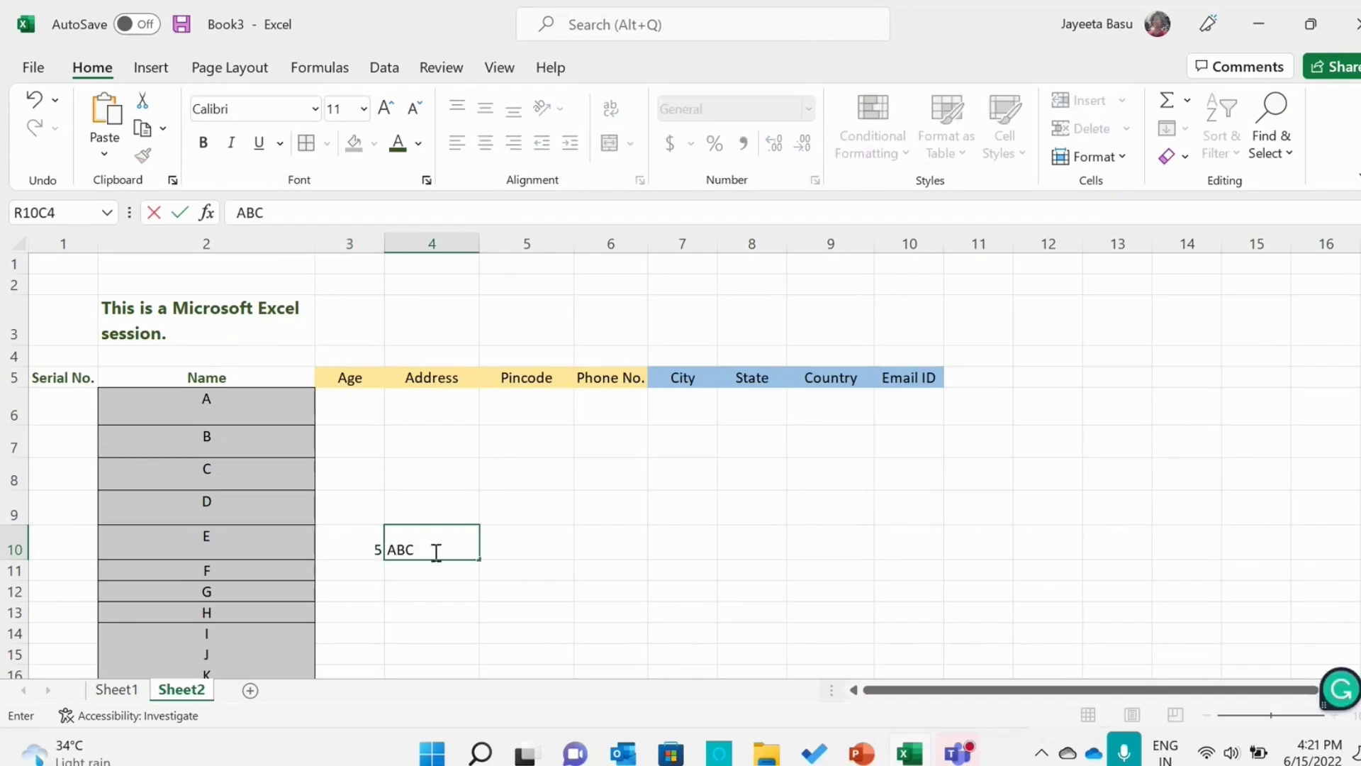
pyautogui.click(496, 551)
pyautogui.write('345')
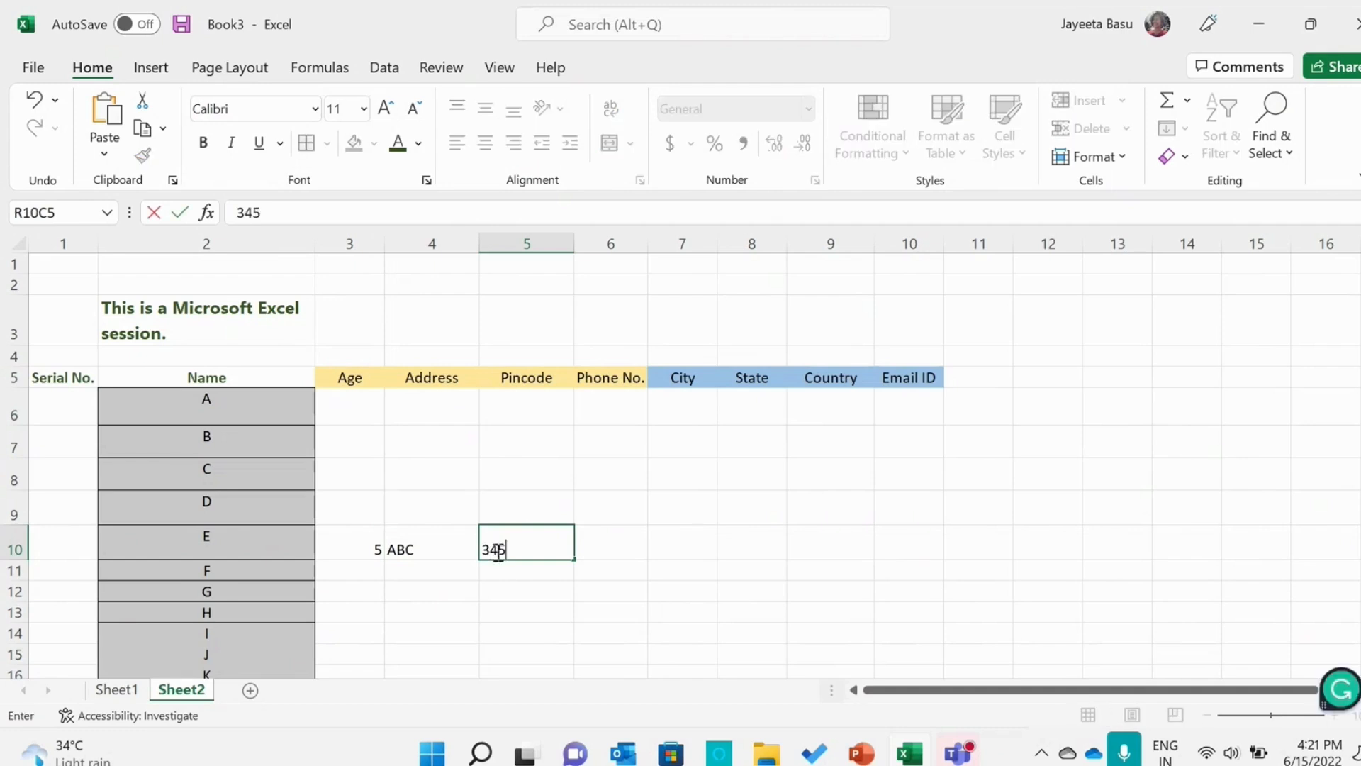
pyautogui.click(609, 532)
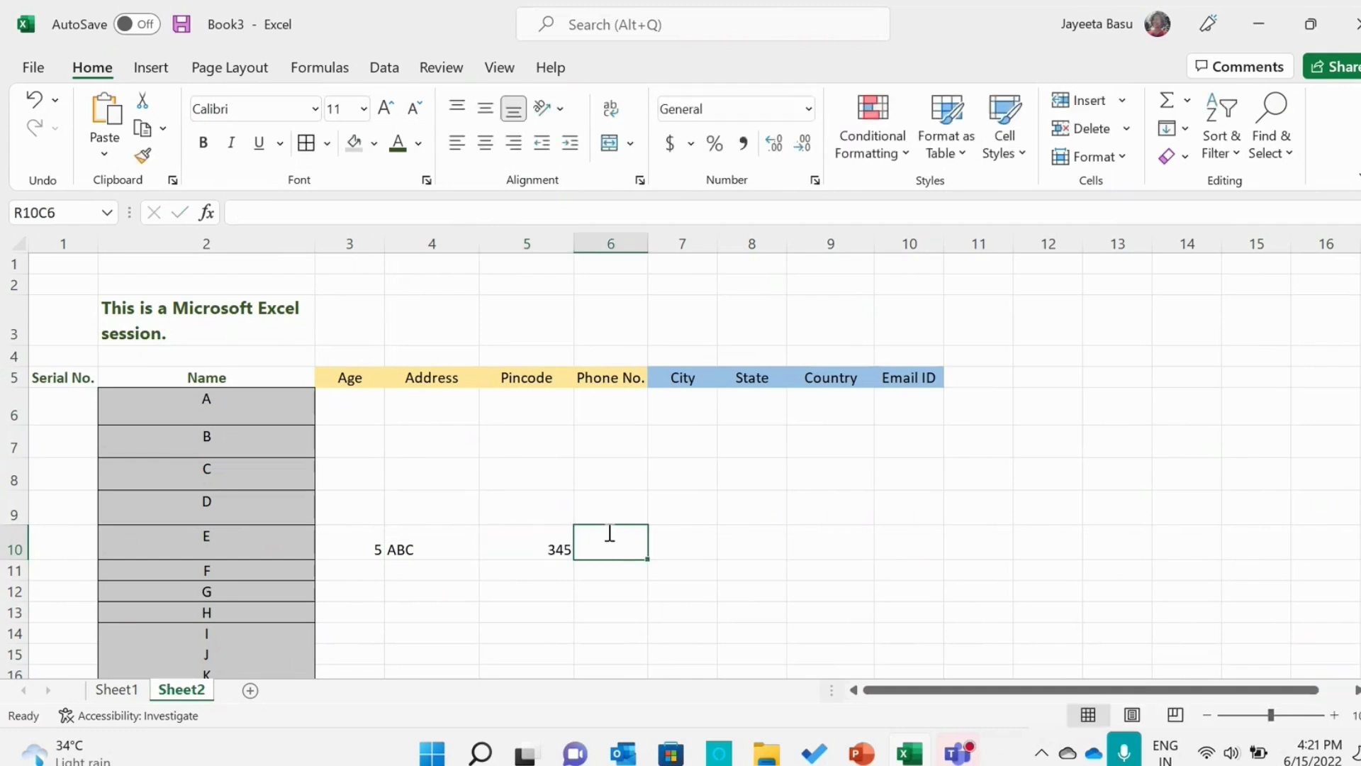
pyautogui.write('8765432190')
# Shorten the row 10 phone number by deleting its last two digits.
pyautogui.press('F2')
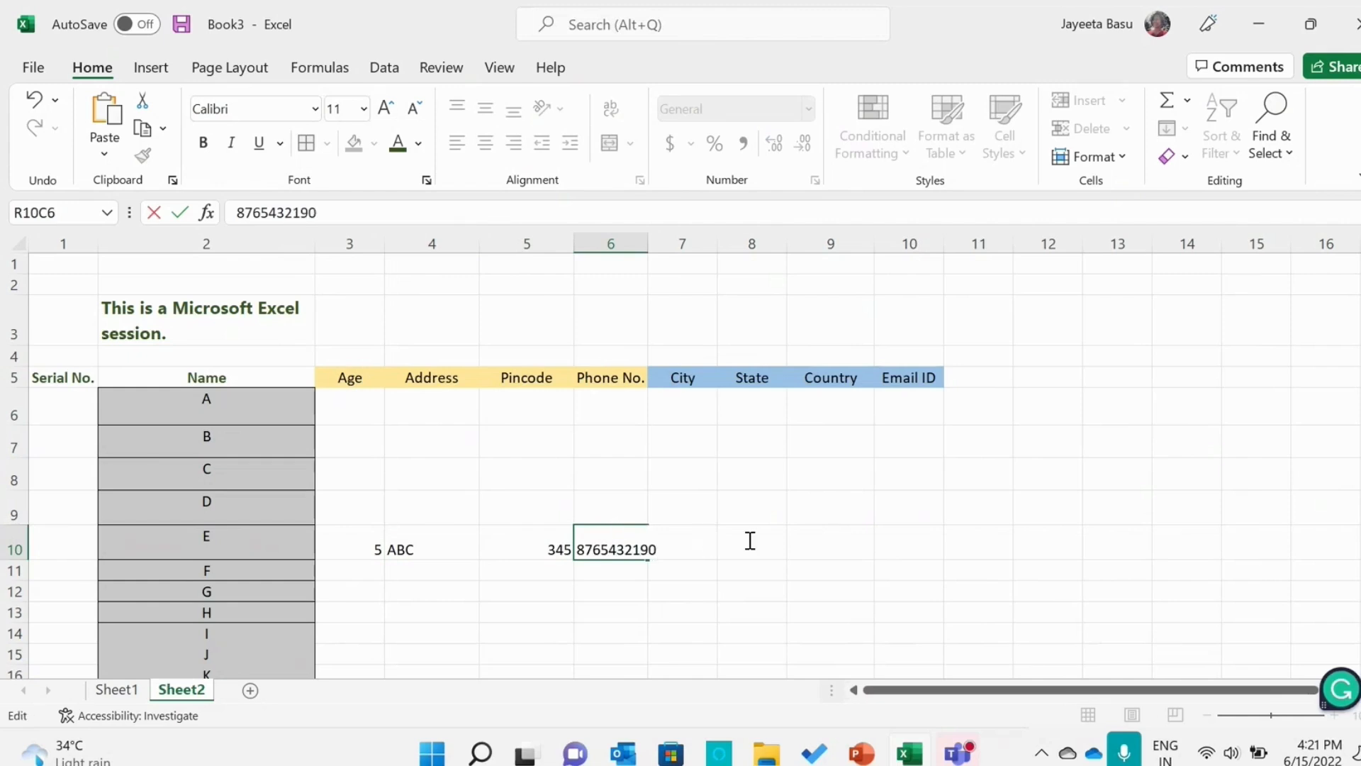
pyautogui.click(752, 541)
pyautogui.click(702, 546)
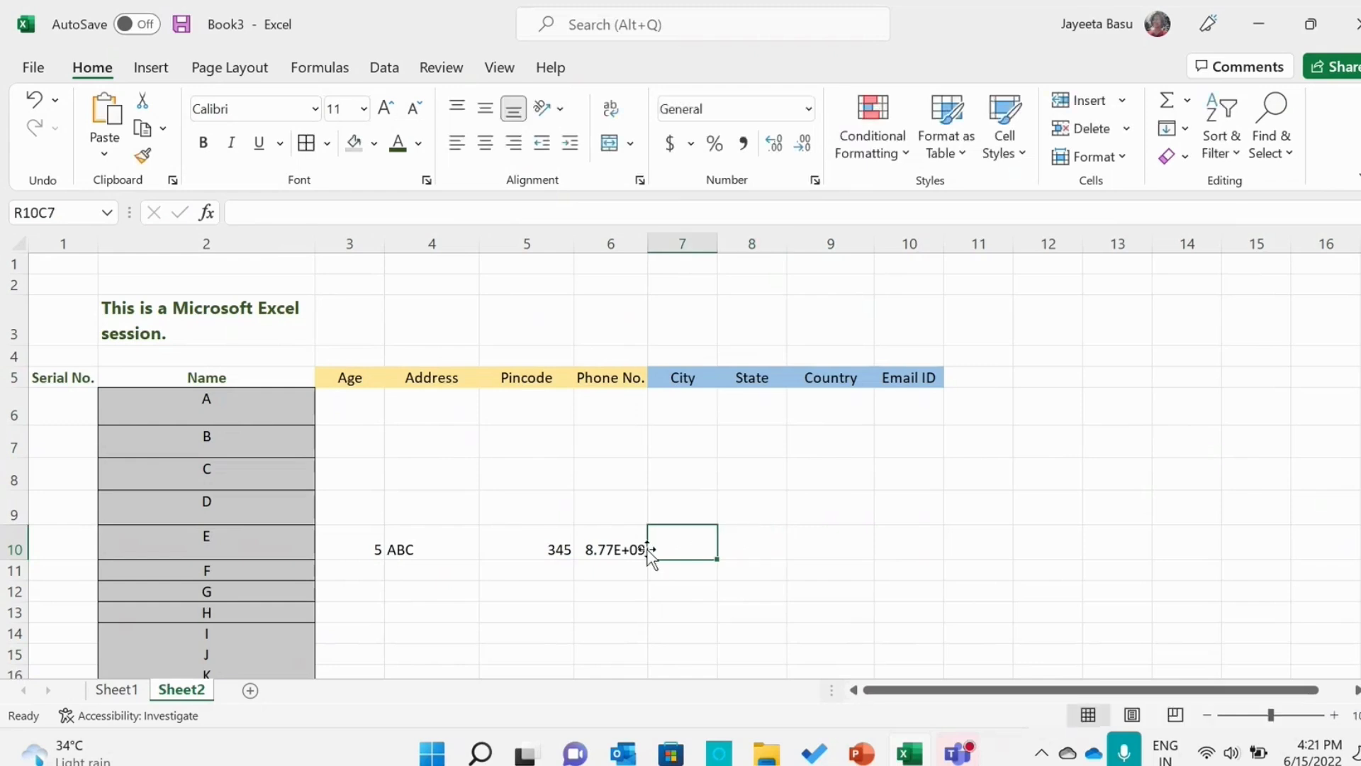
pyautogui.click(621, 550)
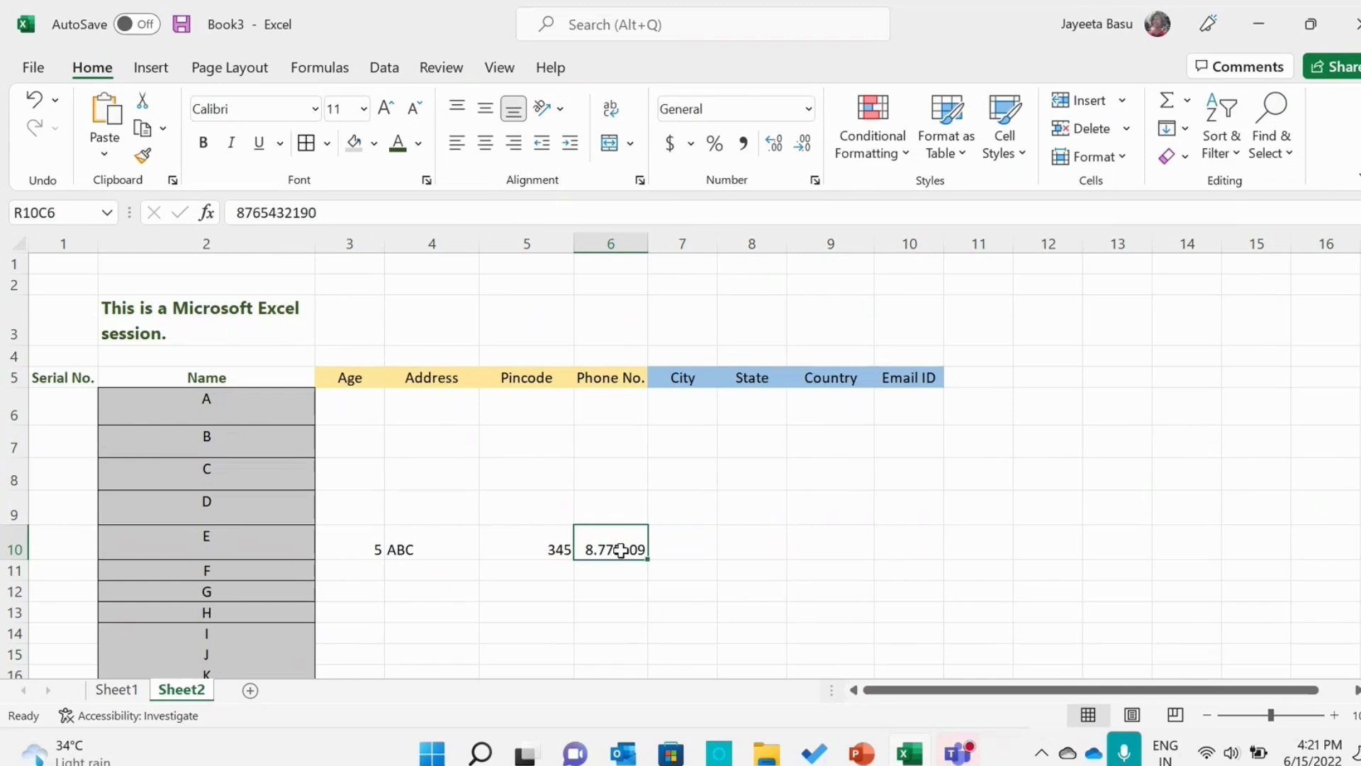
pyautogui.doubleClick(621, 550)
pyautogui.press('BackSpace')
pyautogui.press('BackSpace')
pyautogui.press('BackSpace')
pyautogui.press('BackSpace')
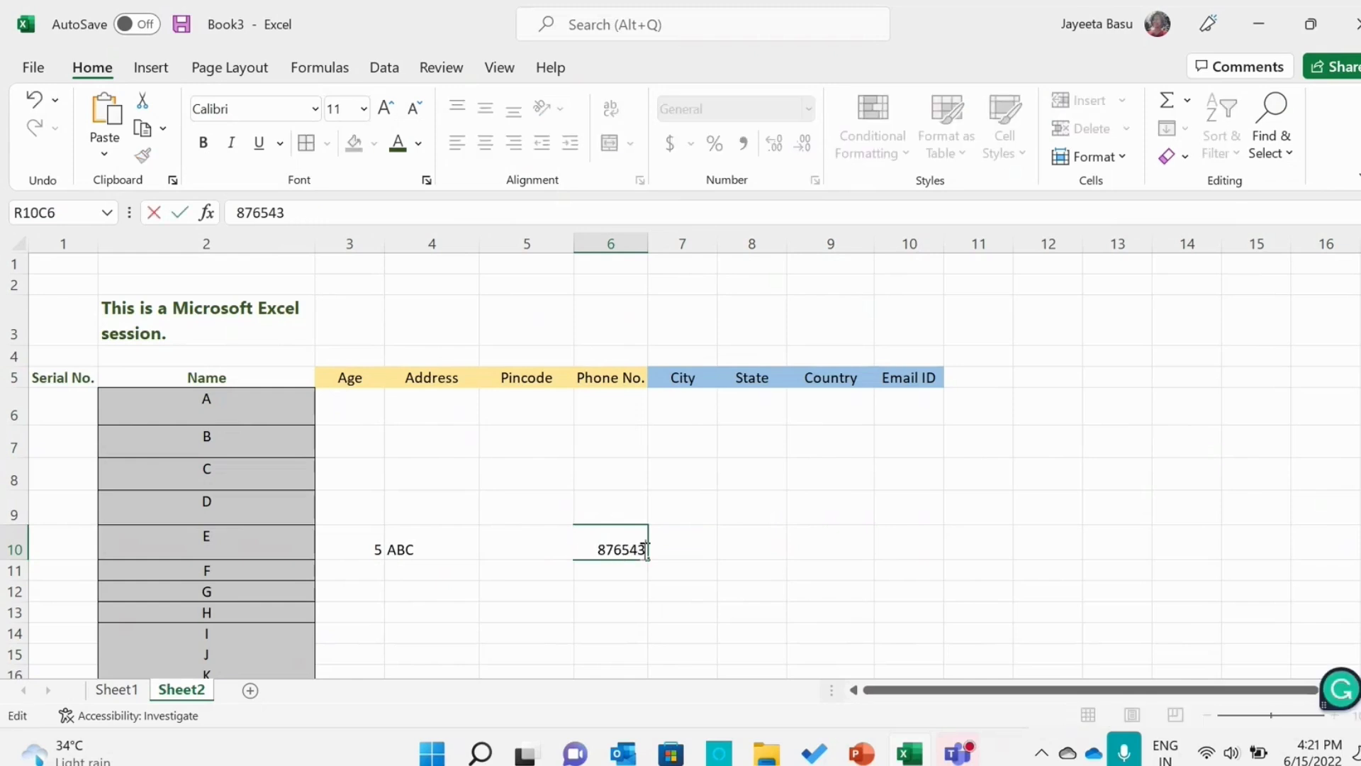
pyautogui.press('BackSpace')
pyautogui.click(709, 545)
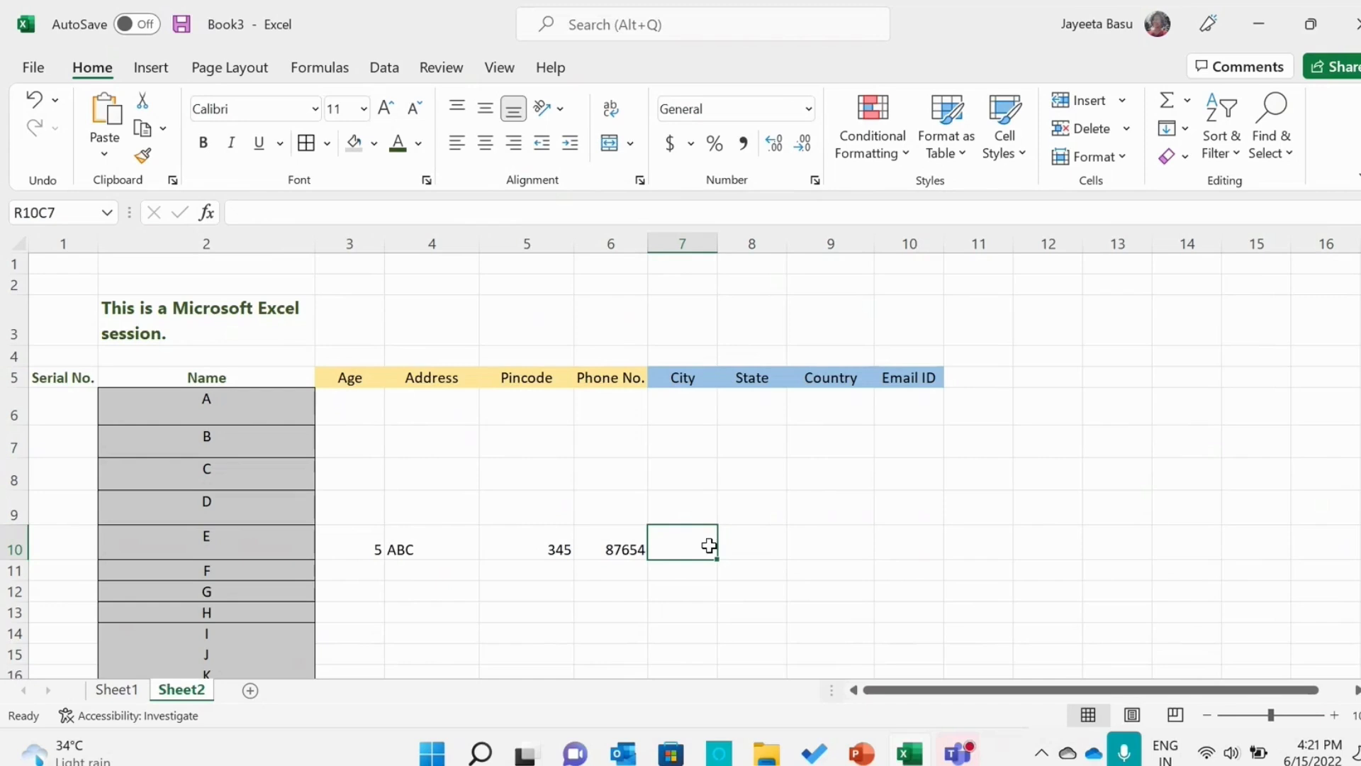
# Enter XYZ as the City in row 10.
pyautogui.write('XYZ')
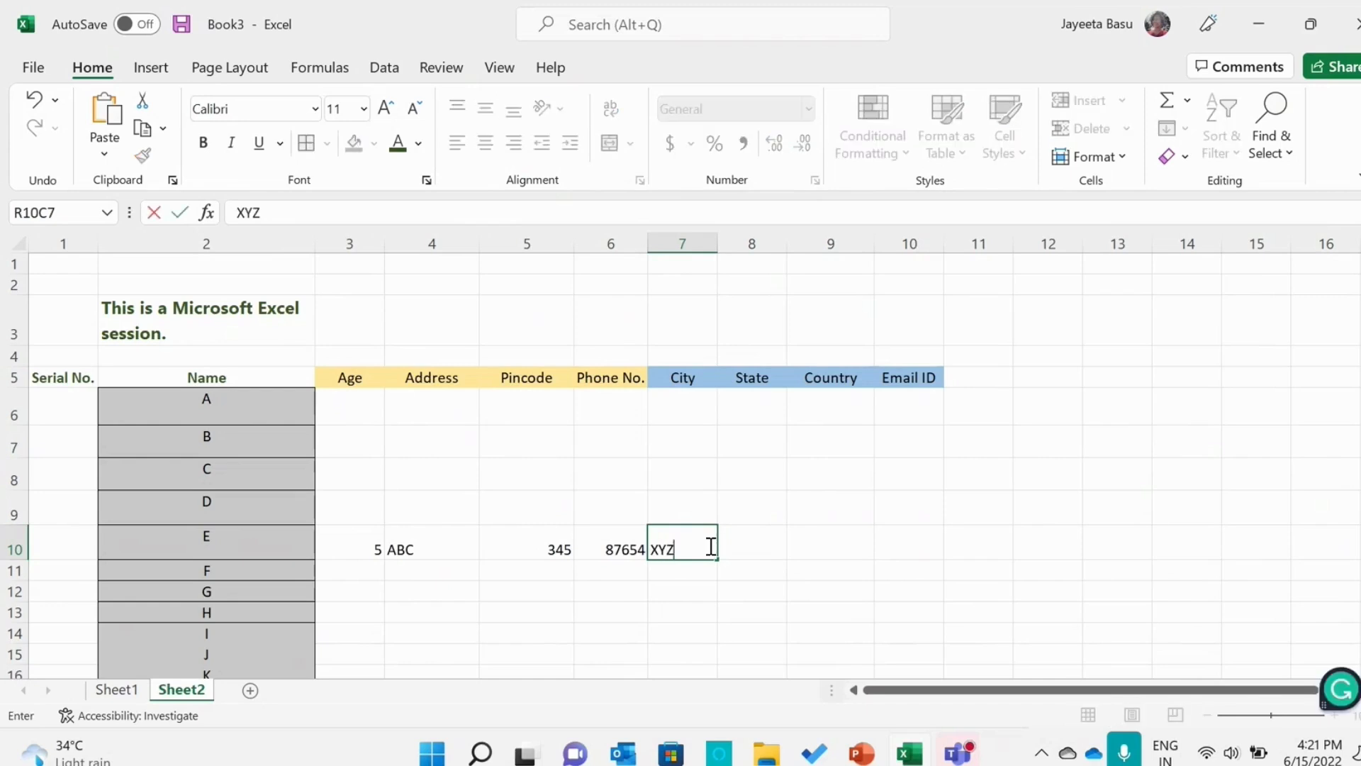
pyautogui.click(746, 543)
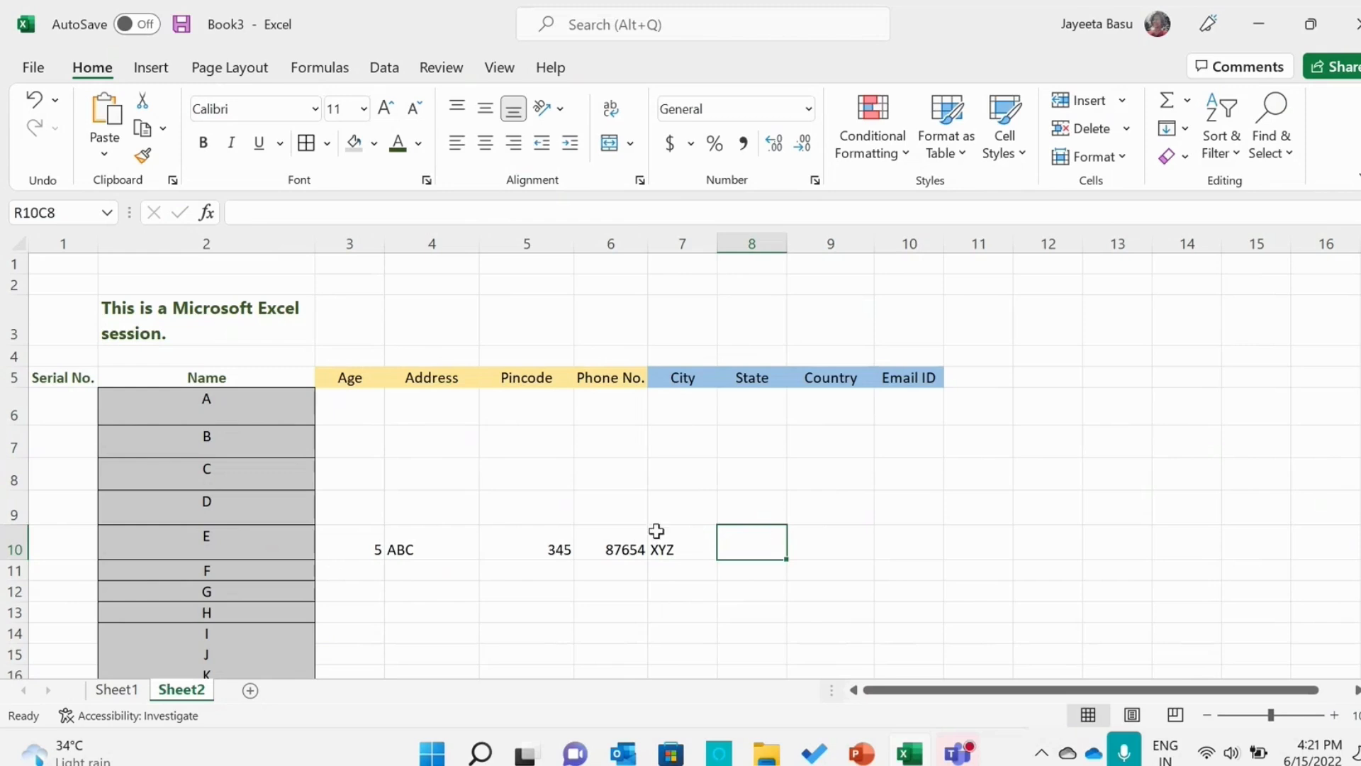
pyautogui.click(682, 545)
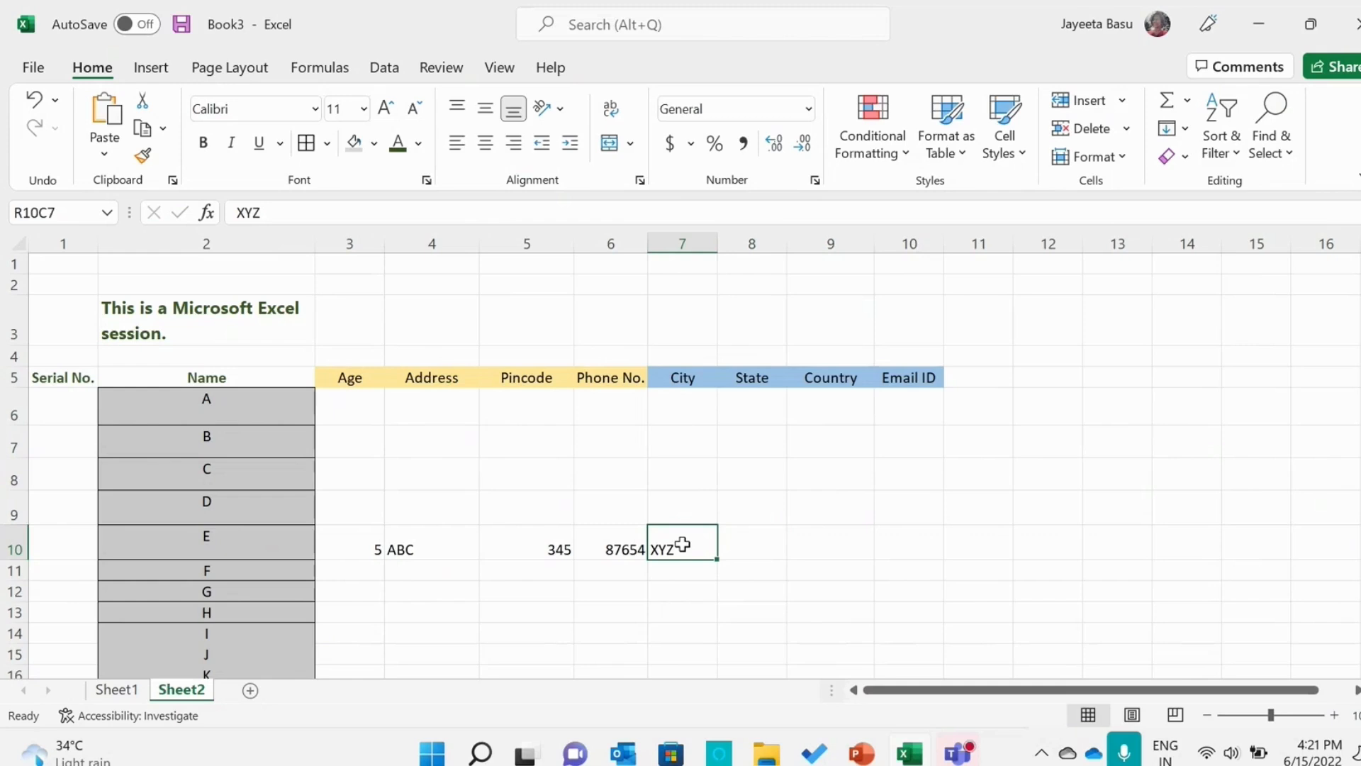
pyautogui.click(1126, 101)
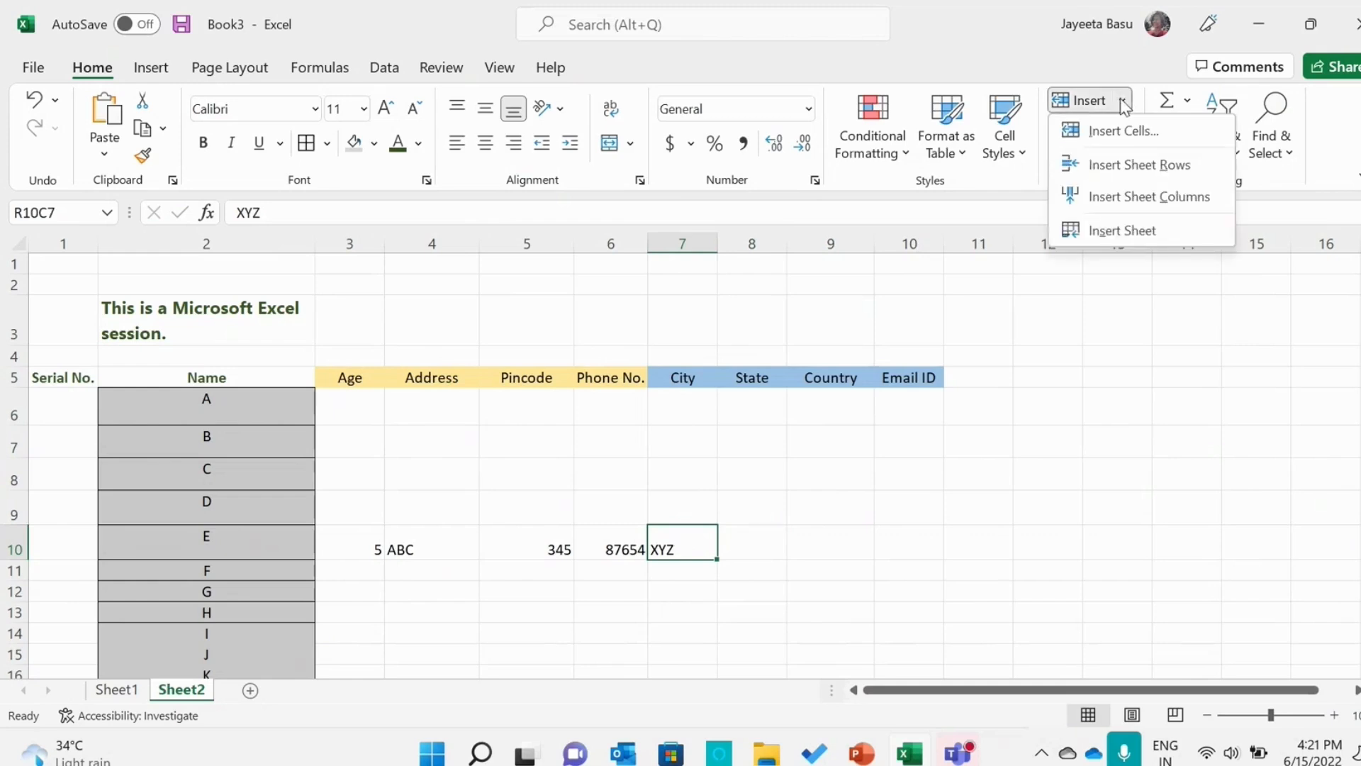
# Insert a cell at the row 10 City position with Shift cells right, moving XYZ under State.
pyautogui.click(1119, 136)
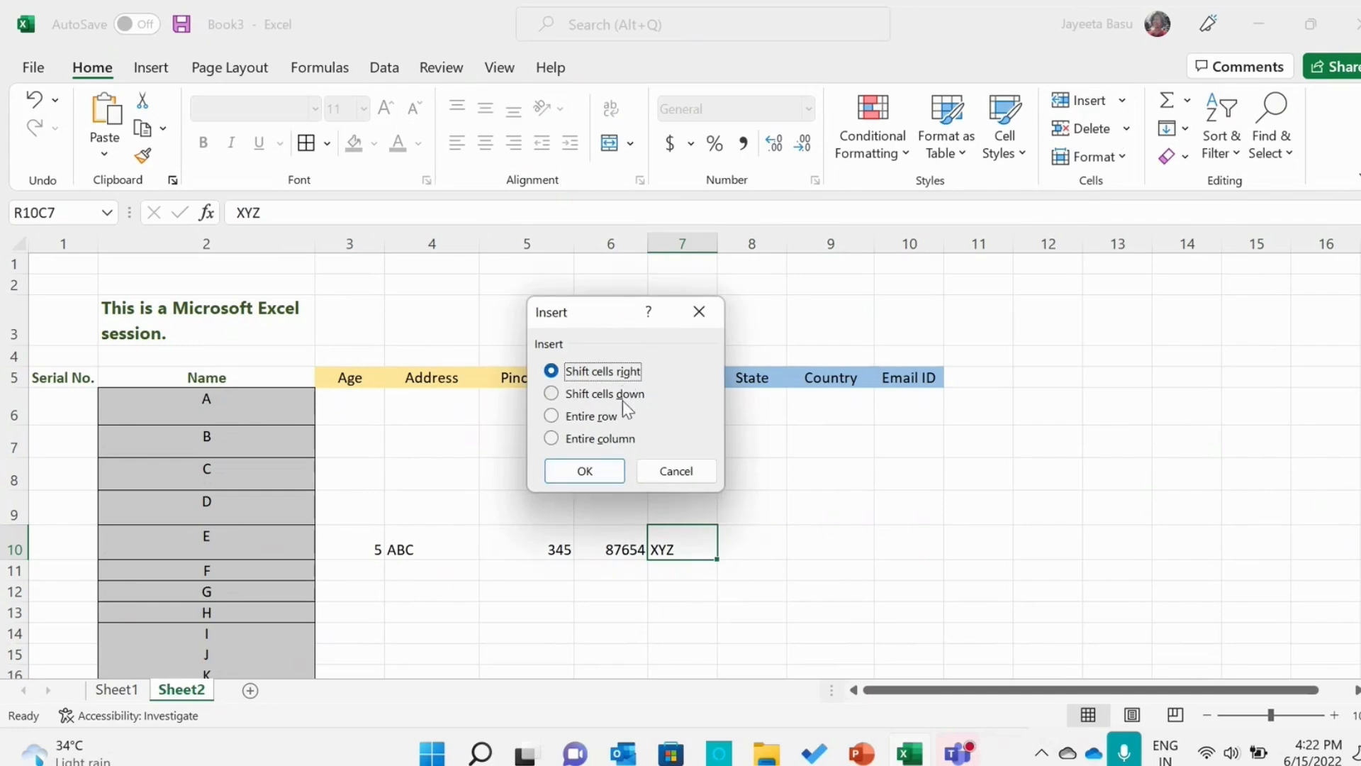
pyautogui.click(606, 471)
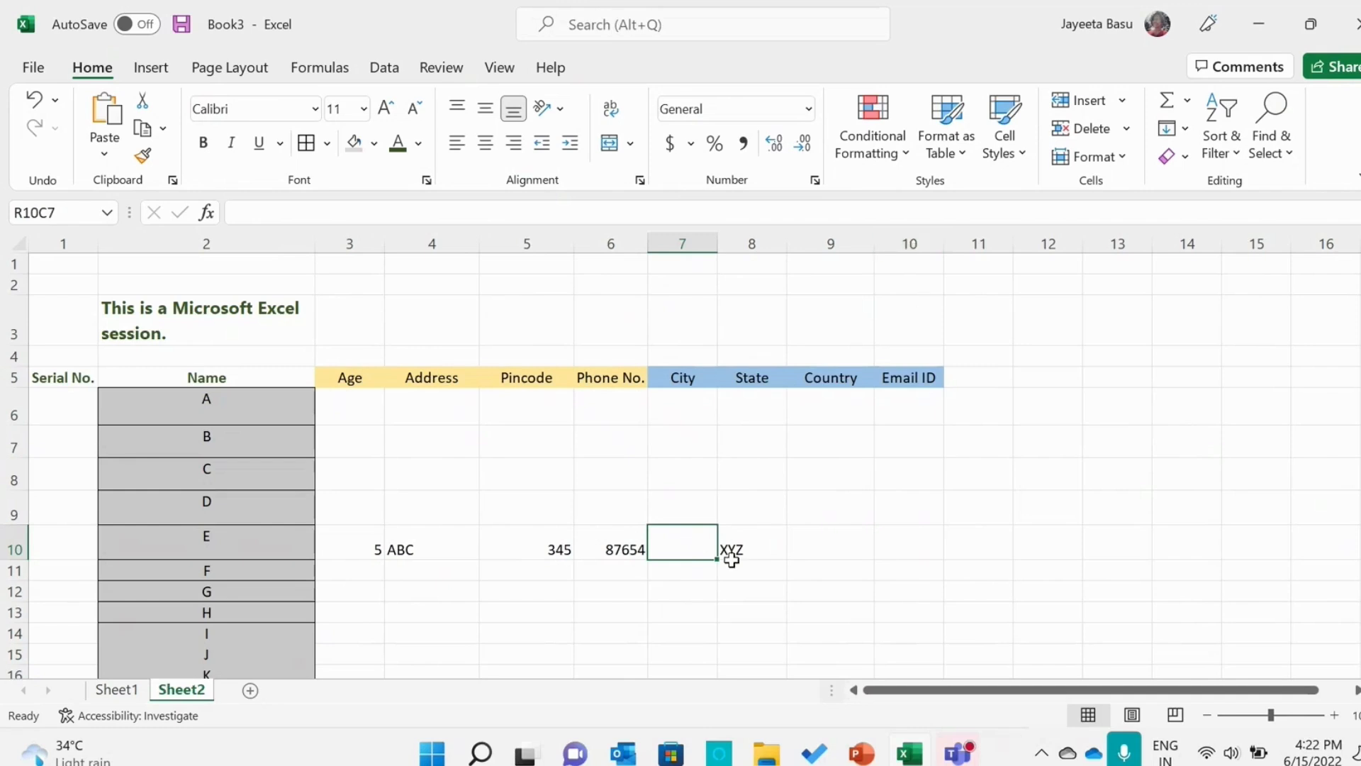
pyautogui.click(755, 546)
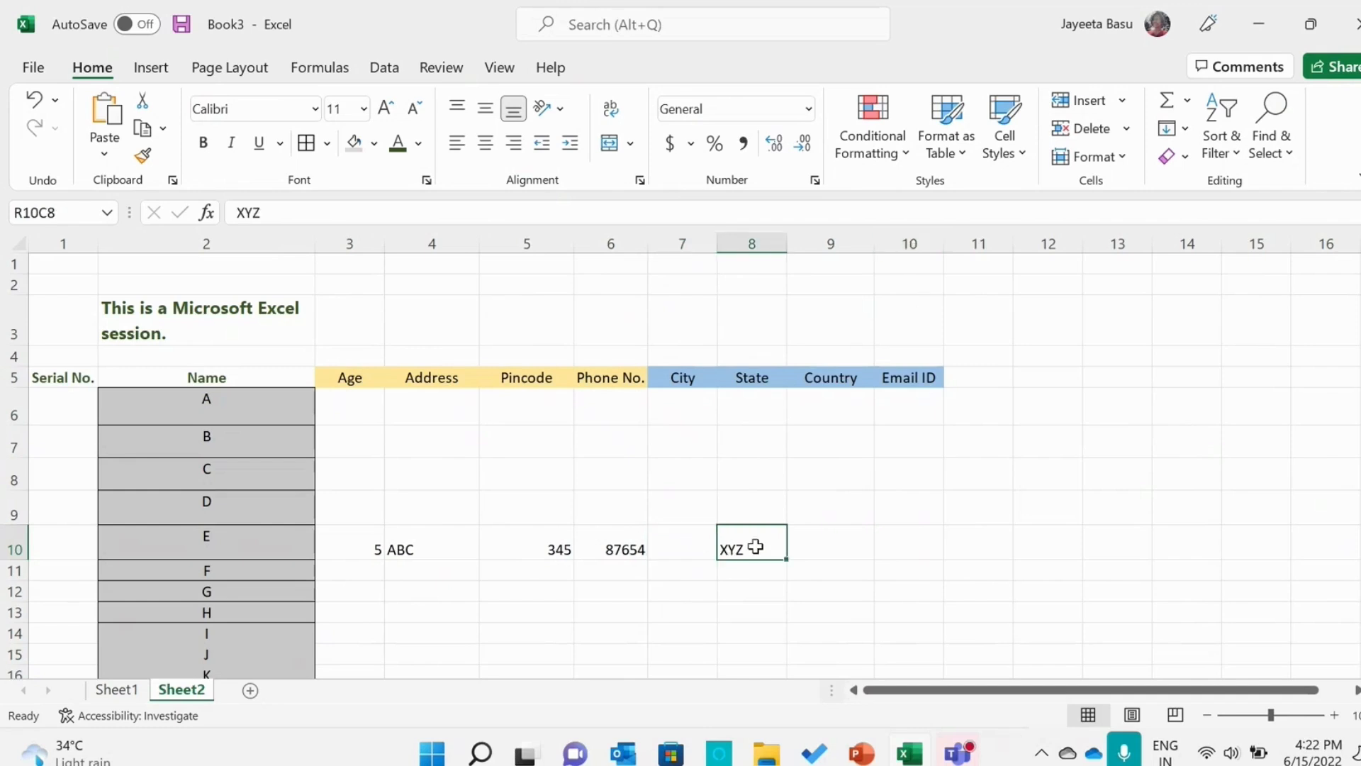
# Insert two blank cells with Shift cells down, pushing XYZ under State to row 12.
pyautogui.click(1124, 101)
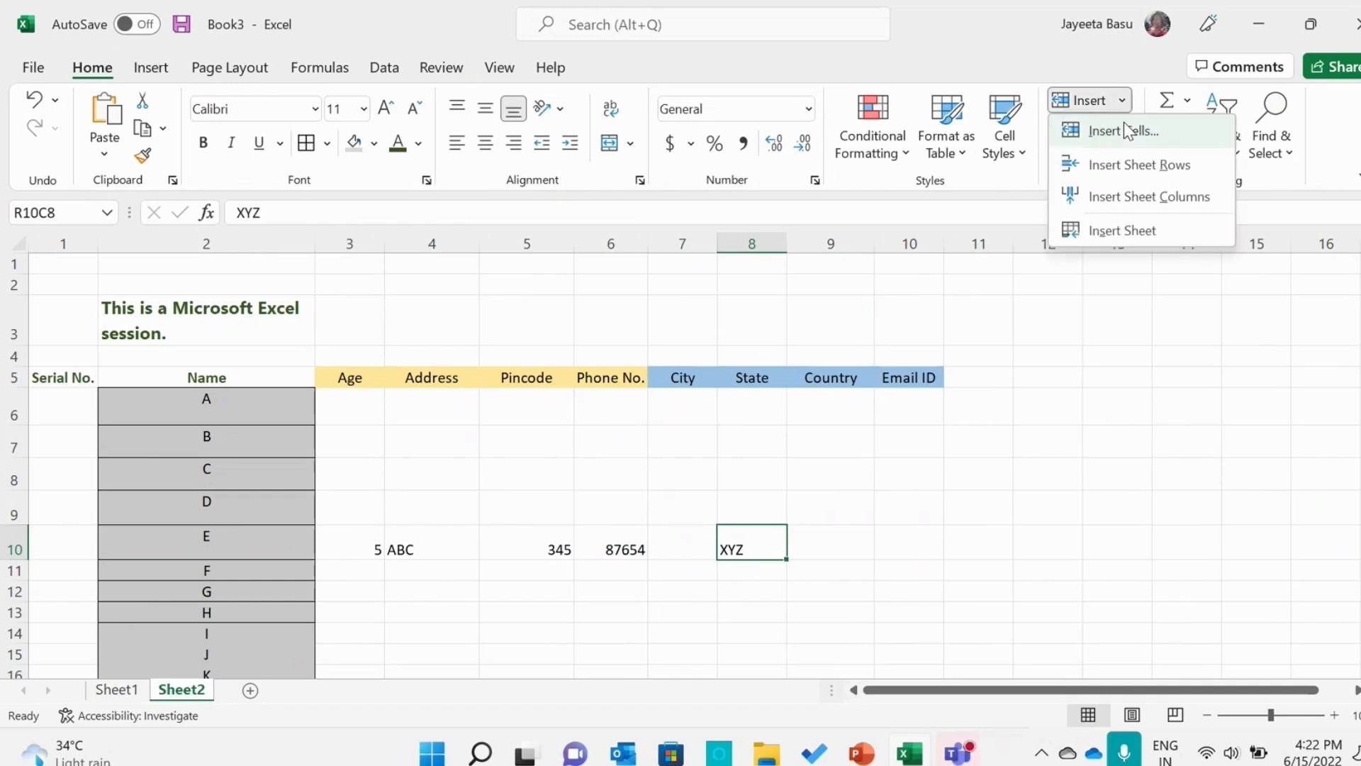
pyautogui.click(1124, 128)
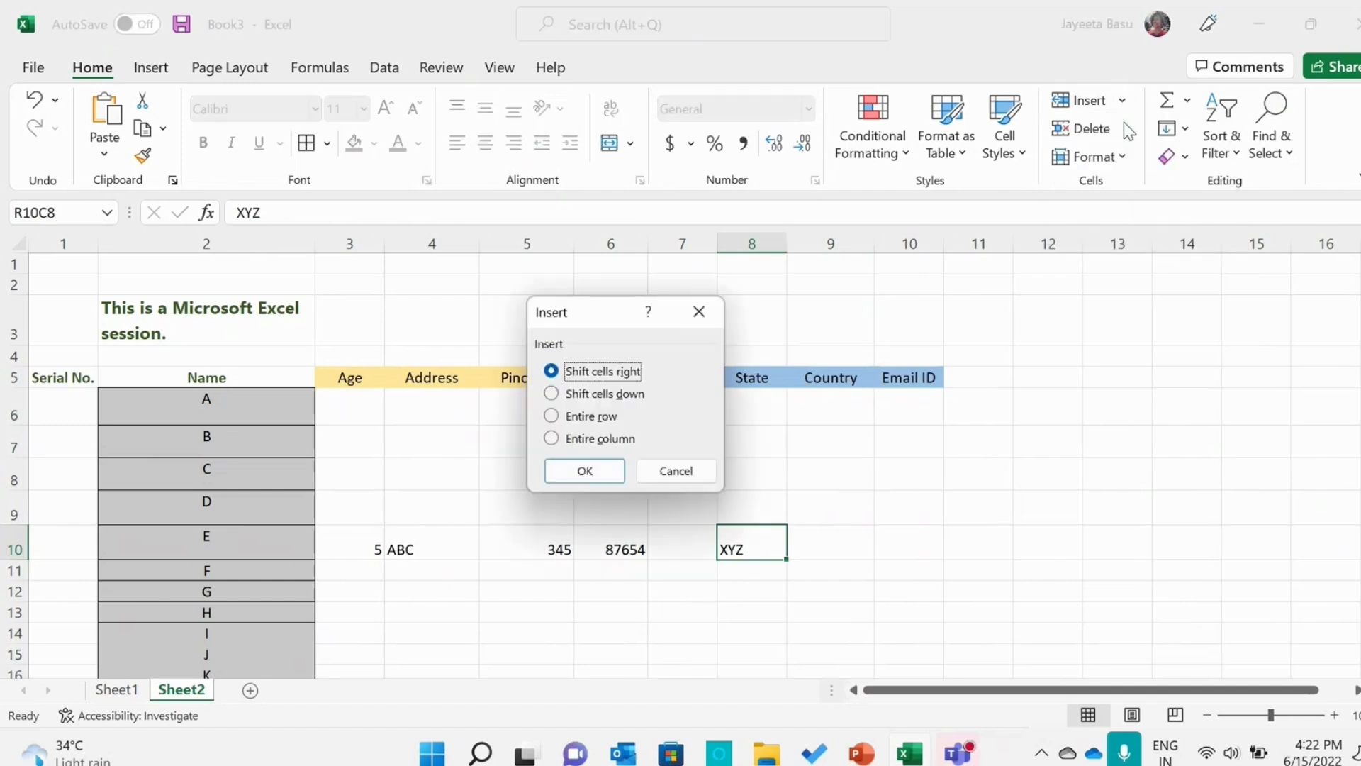
pyautogui.click(621, 394)
pyautogui.click(586, 471)
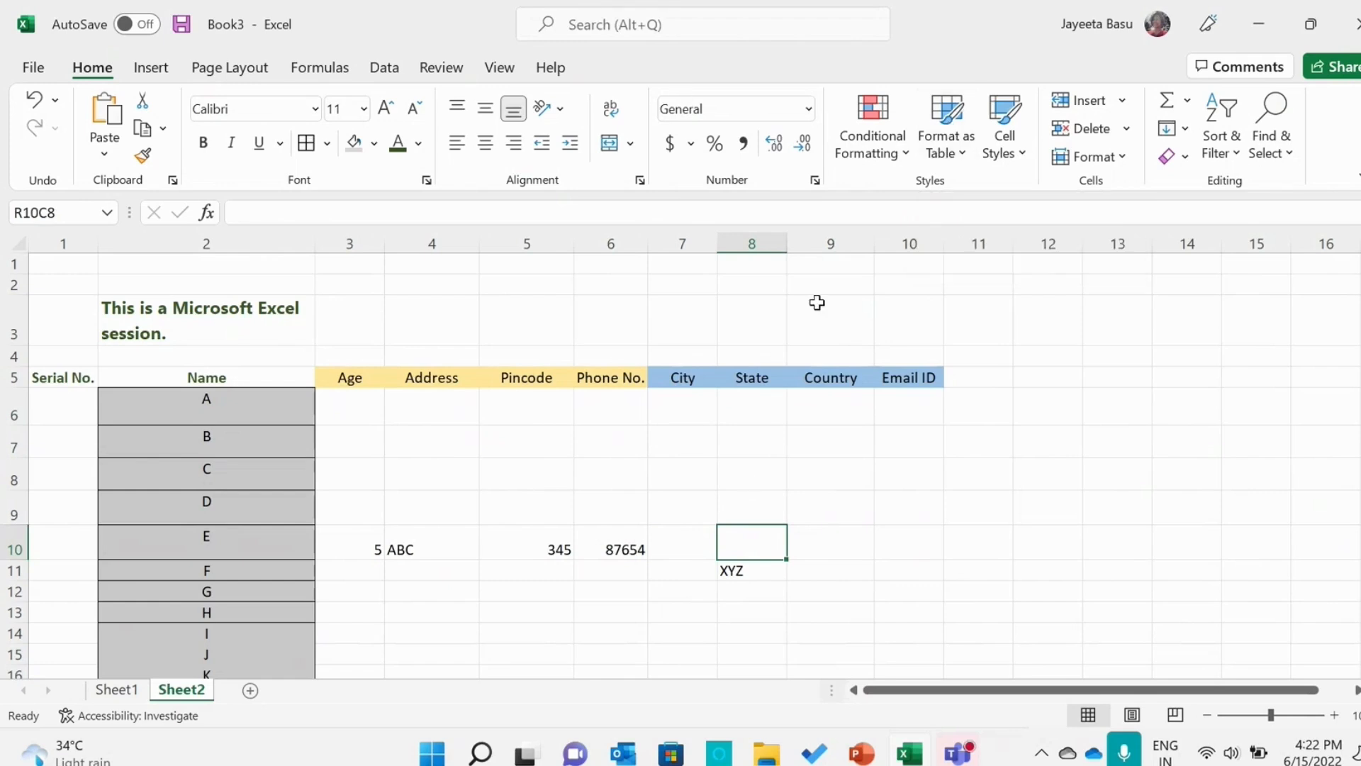
pyautogui.click(1113, 102)
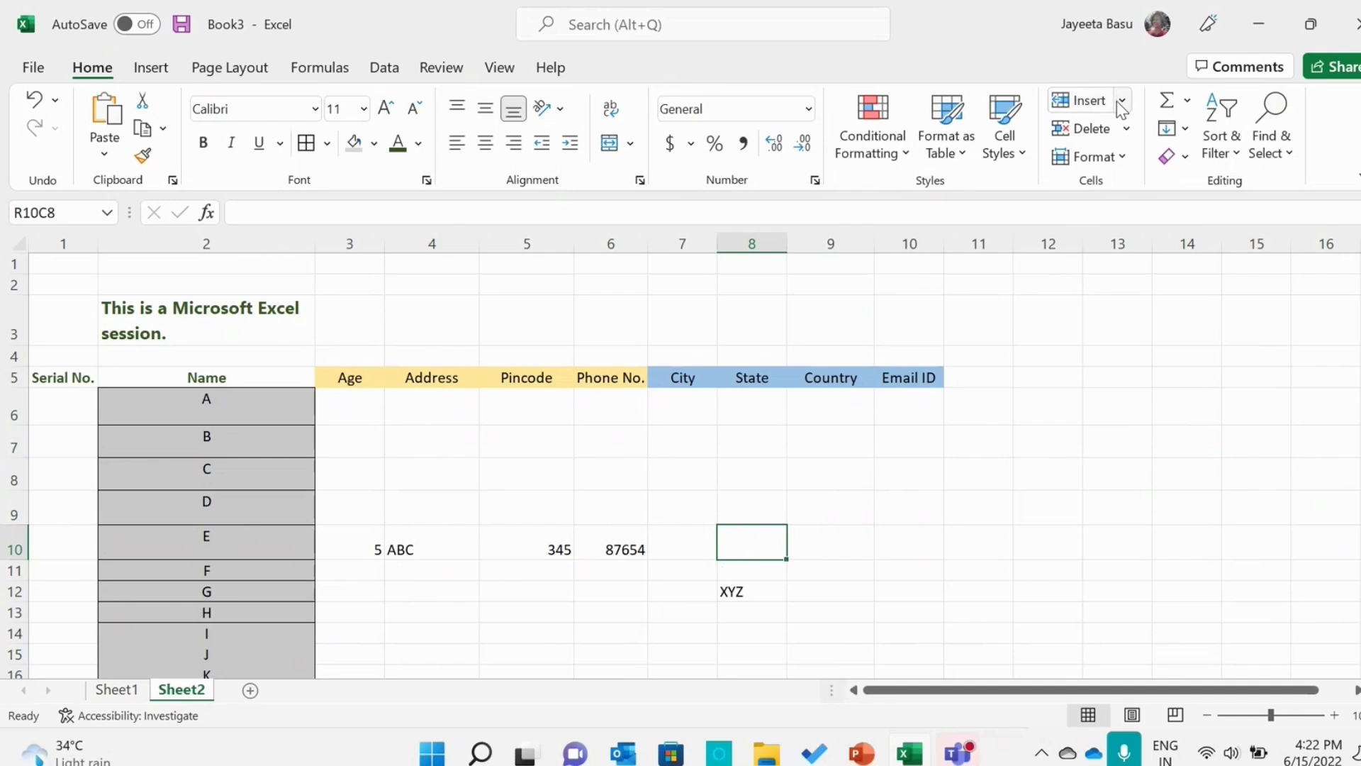
pyautogui.click(1122, 102)
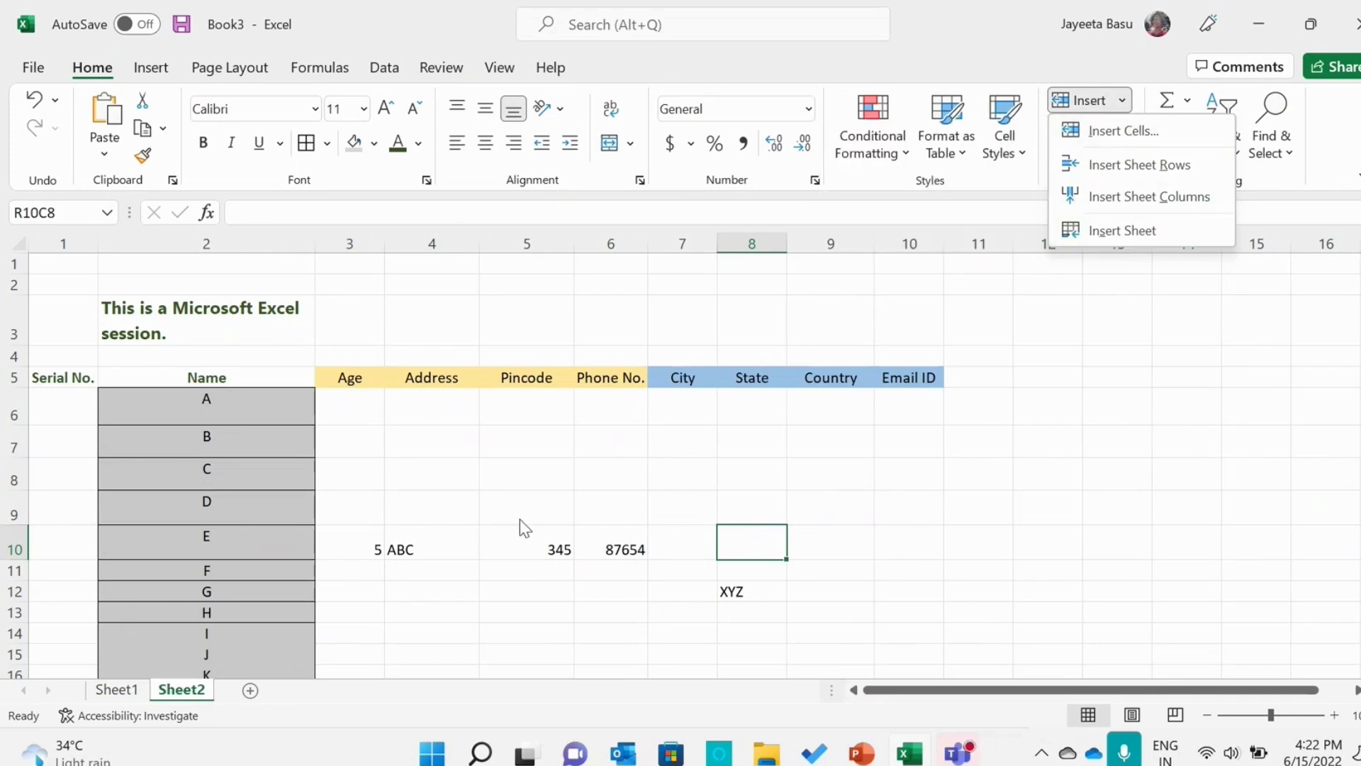
# Add Sheet3 via Insert Sheet and Sheet4 via the new sheet button, then return to Sheet1.
pyautogui.click(1125, 235)
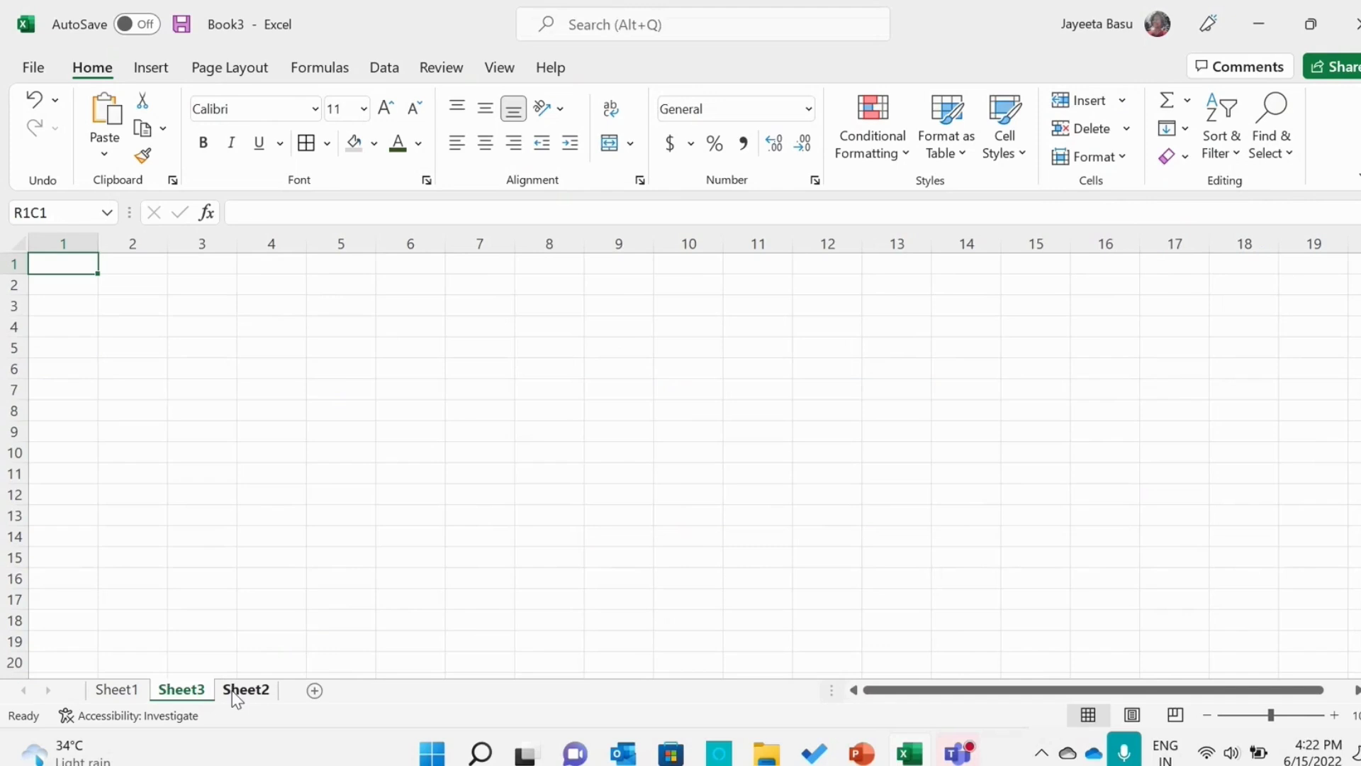
pyautogui.click(241, 690)
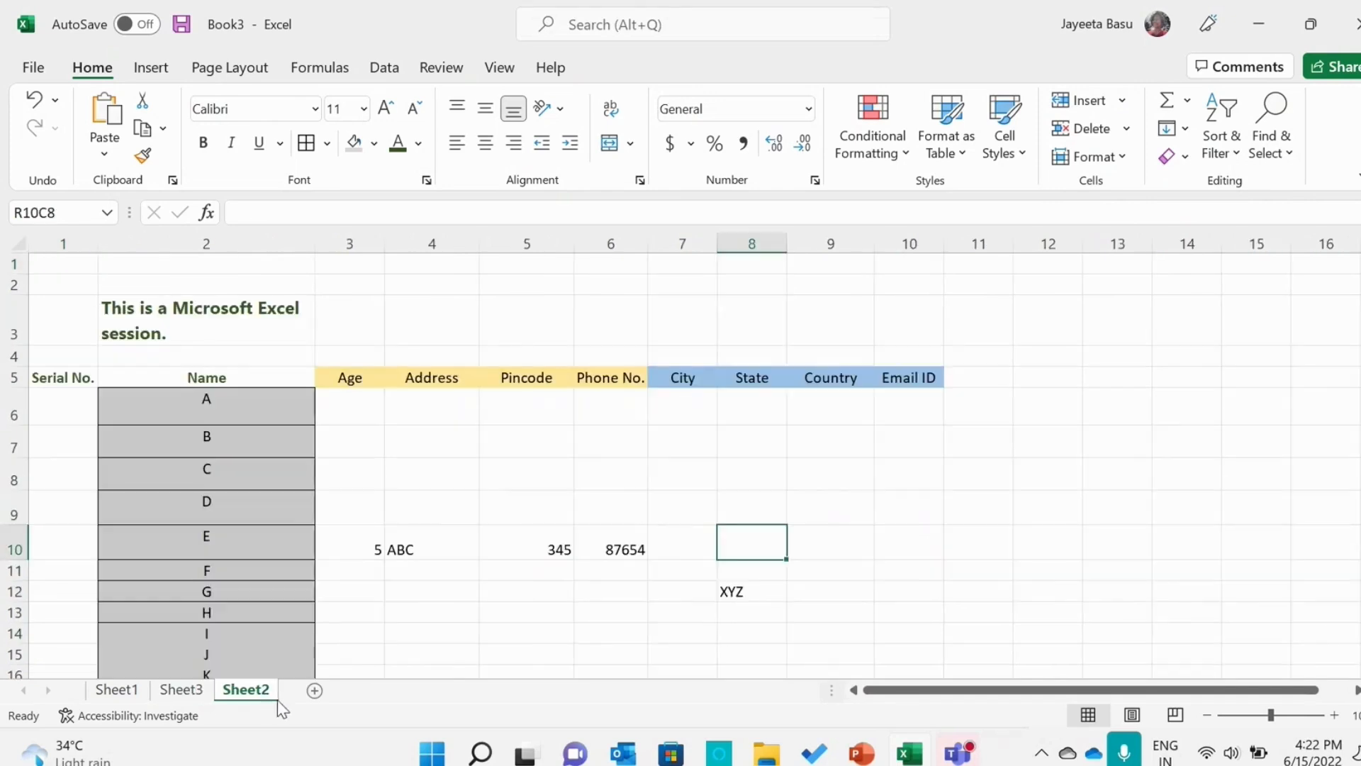
pyautogui.click(315, 690)
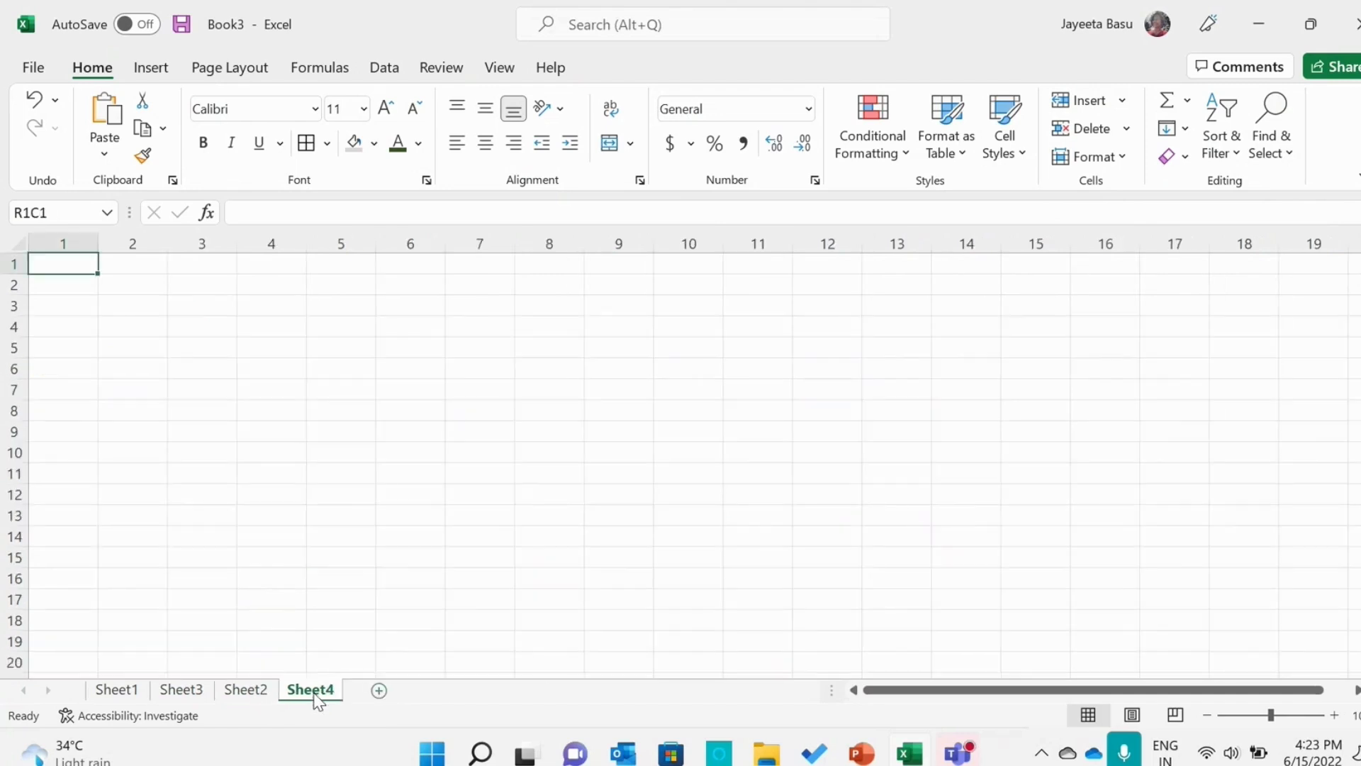
pyautogui.click(106, 694)
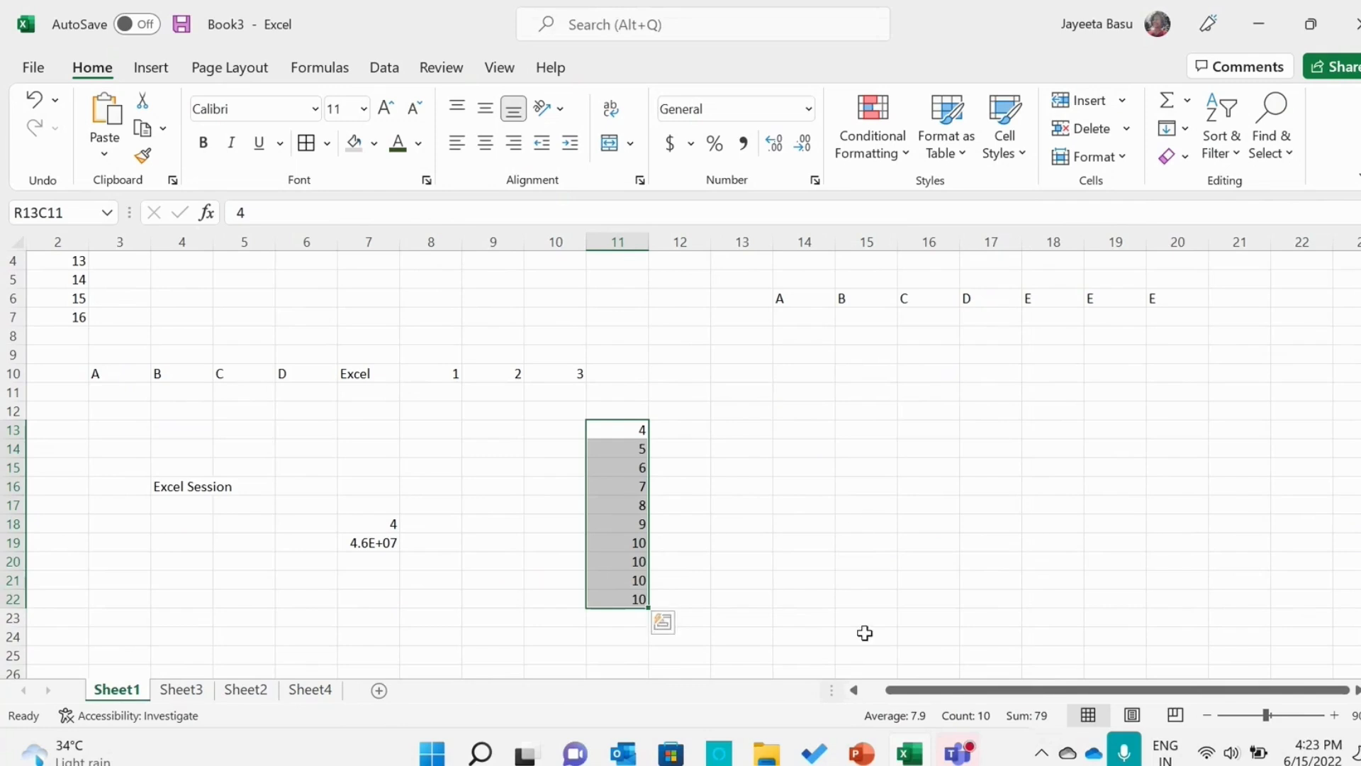
pyautogui.click(862, 756)
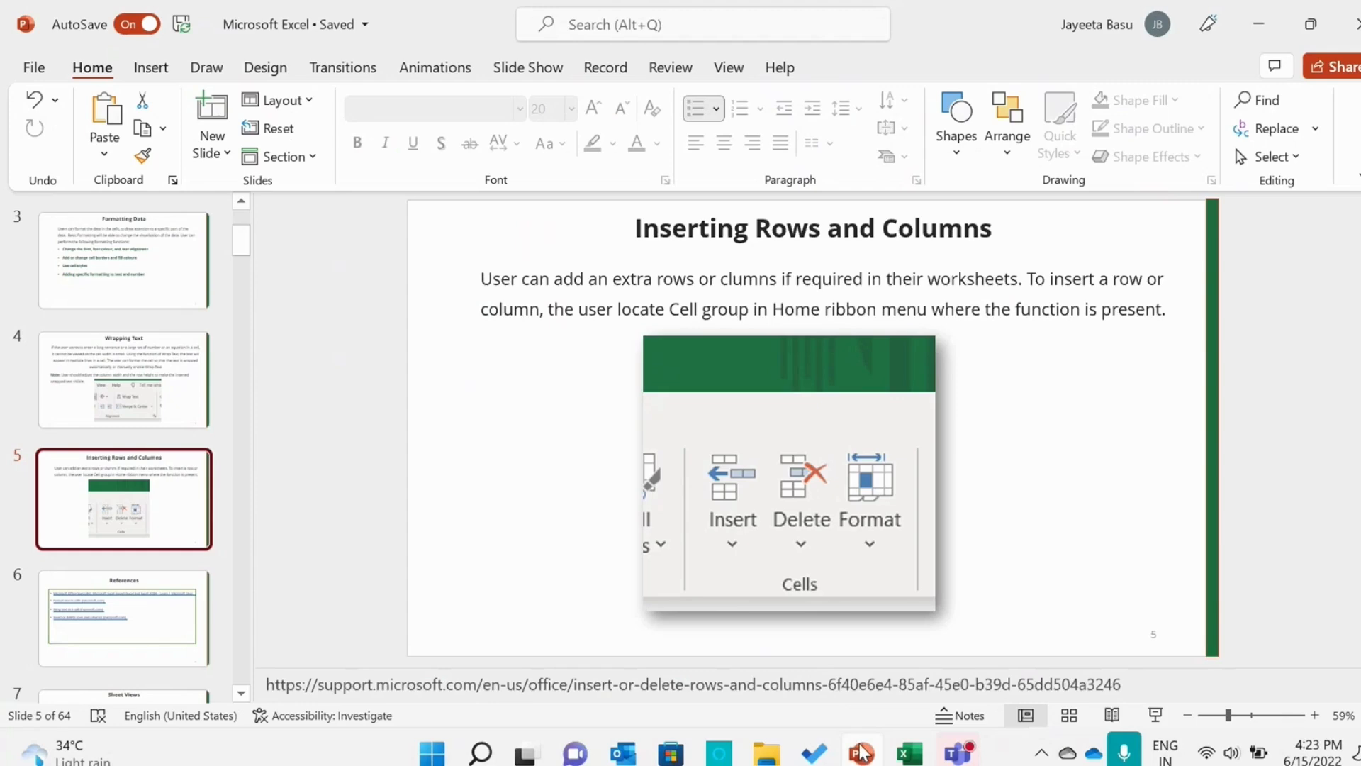
pyautogui.click(862, 756)
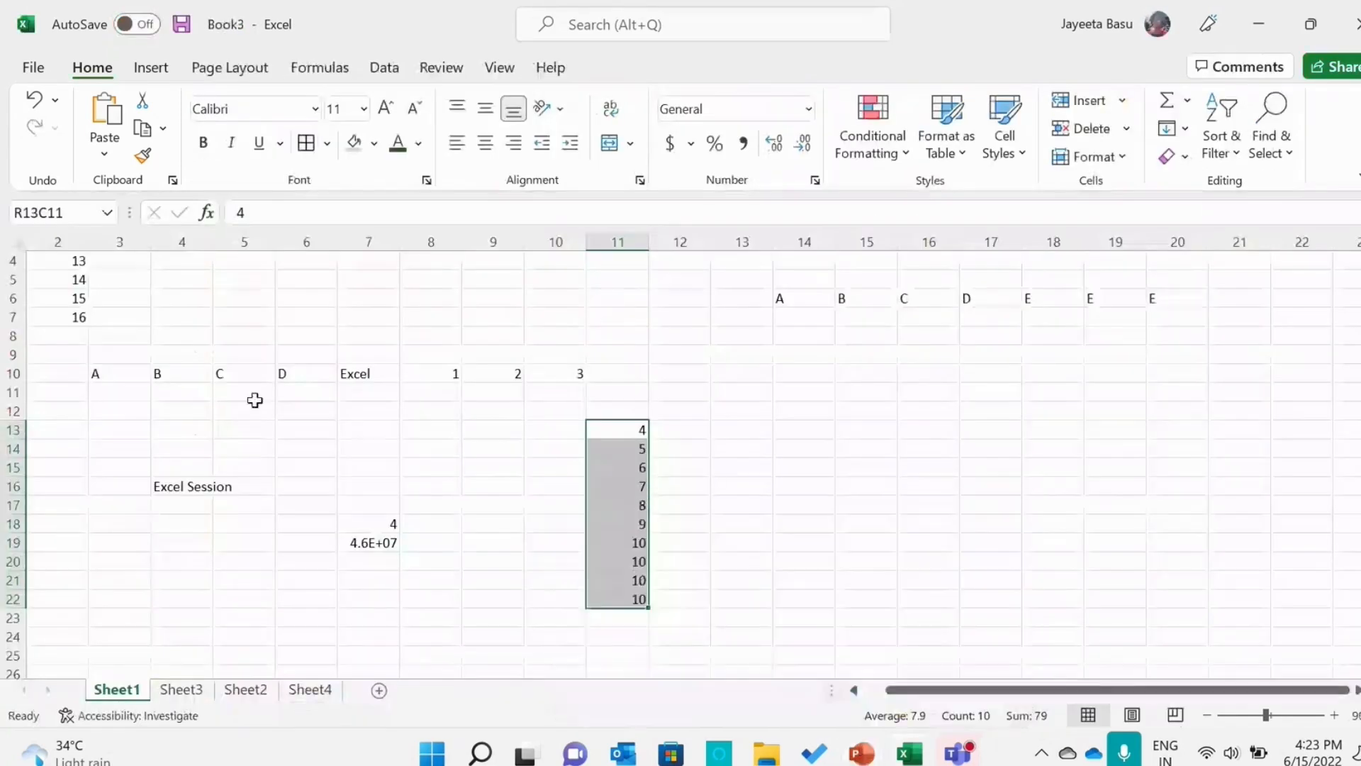
# On Sheet2, delete the entire Name column with Delete Sheet Columns.
pyautogui.click(255, 689)
pyautogui.moveTo(214, 403); pyautogui.dragTo(227, 672)
pyautogui.click(264, 243)
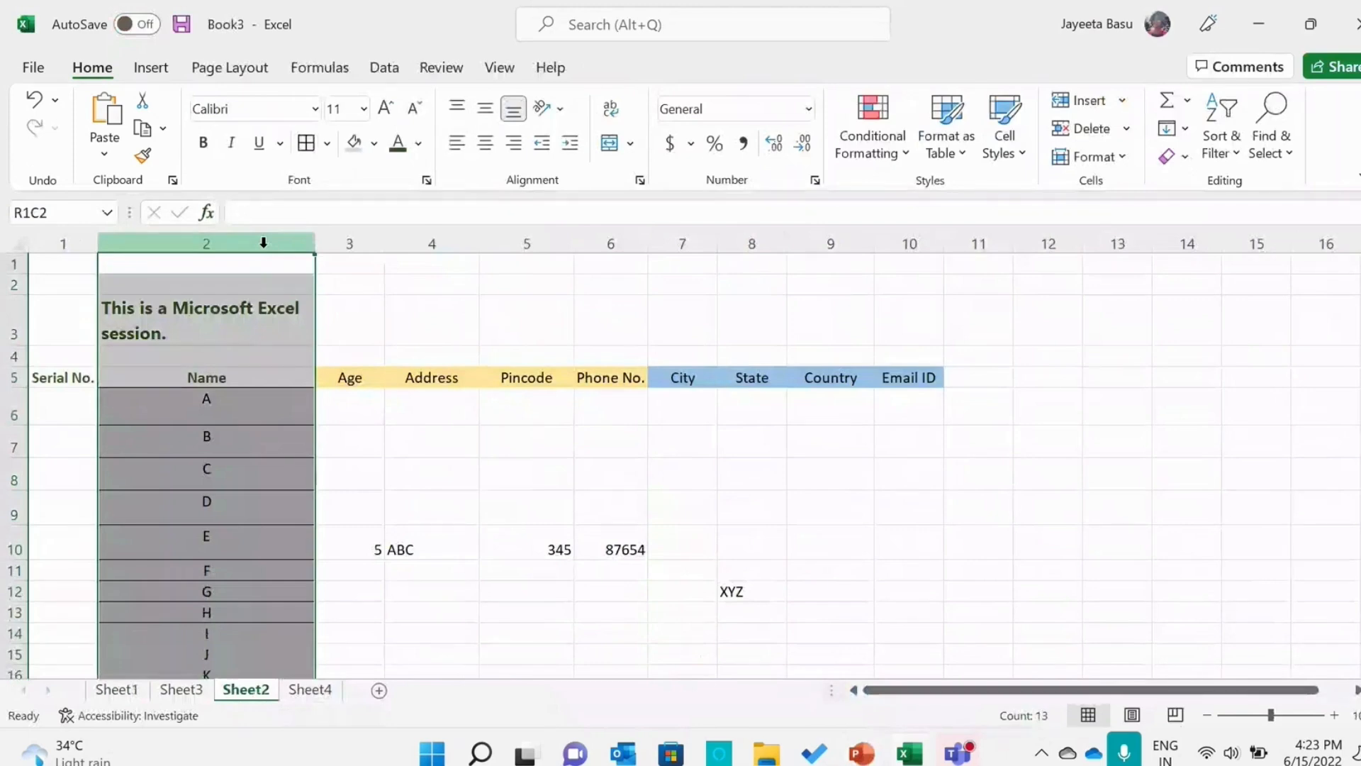
pyautogui.click(1123, 132)
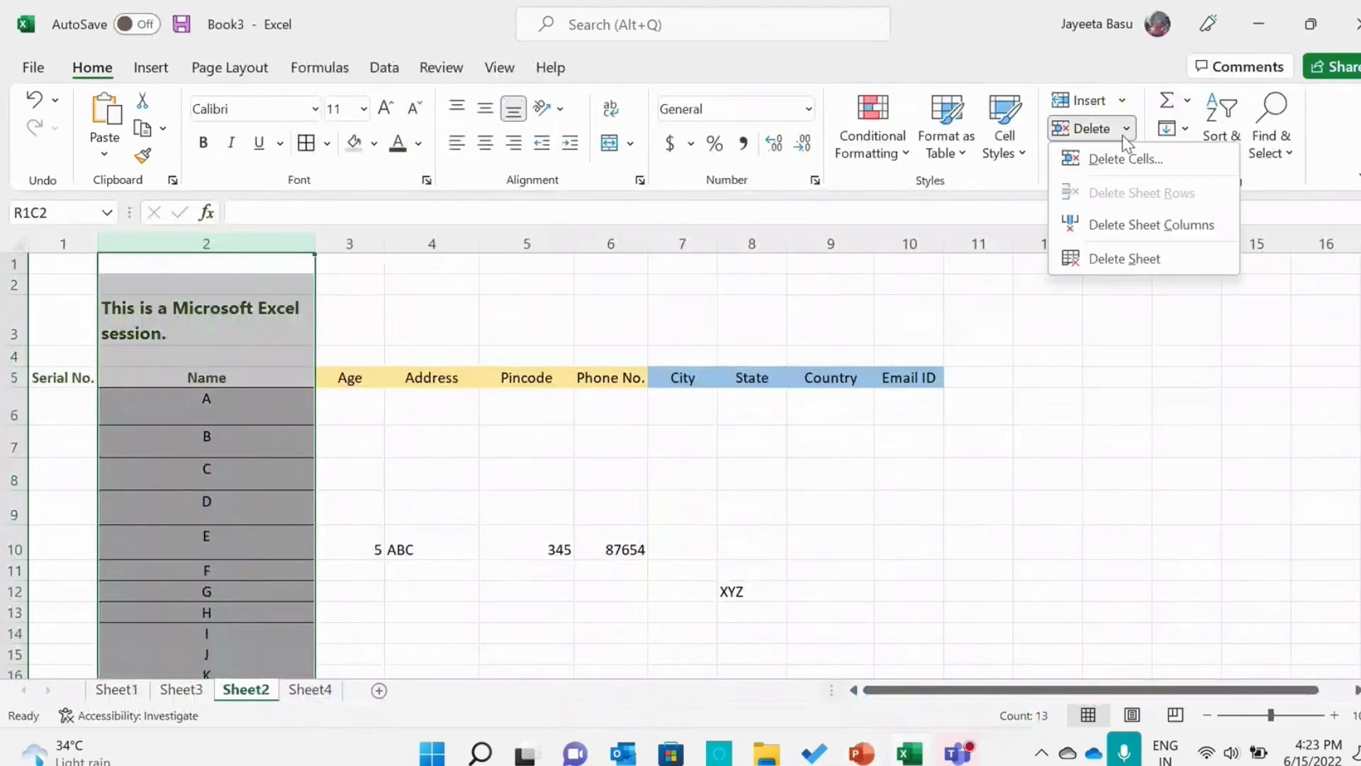
pyautogui.click(1137, 225)
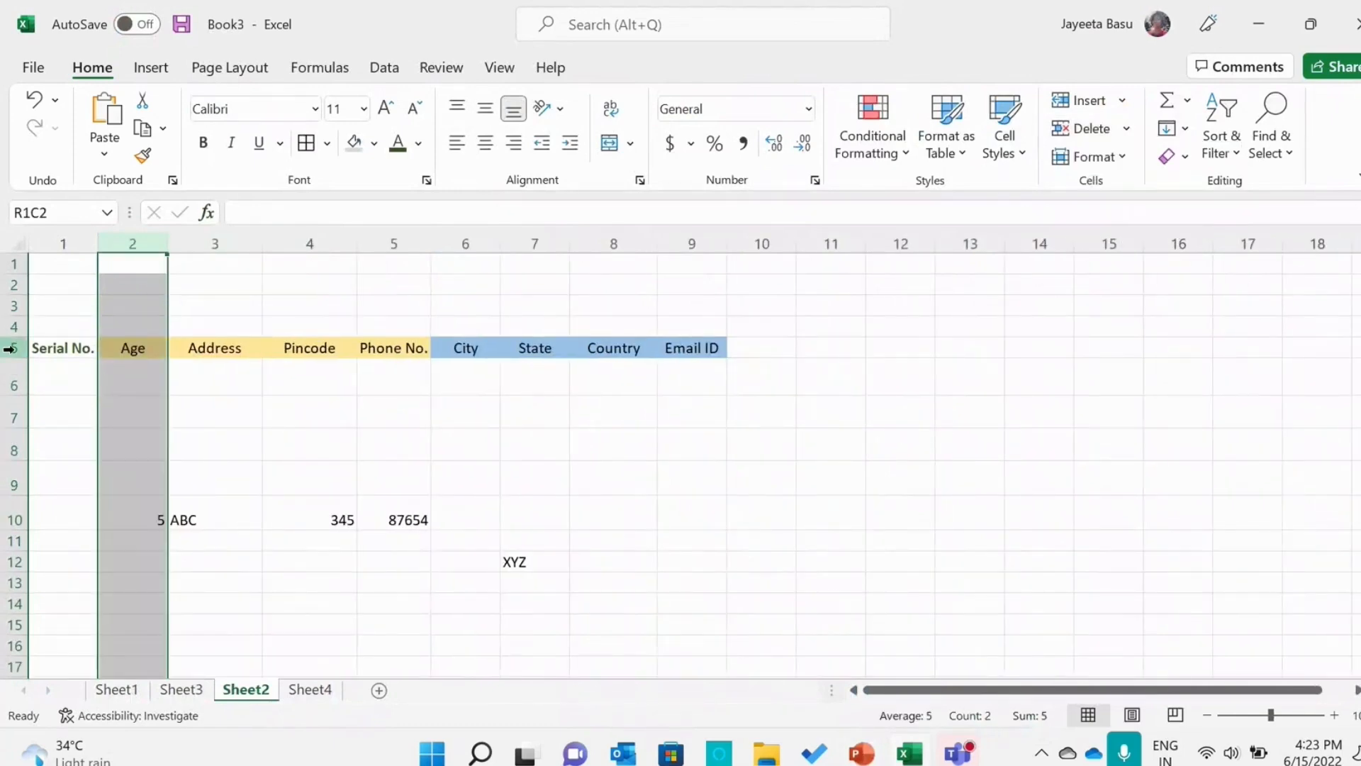
# Delete the empty row 6 with Delete Sheet Rows.
pyautogui.click(12, 385)
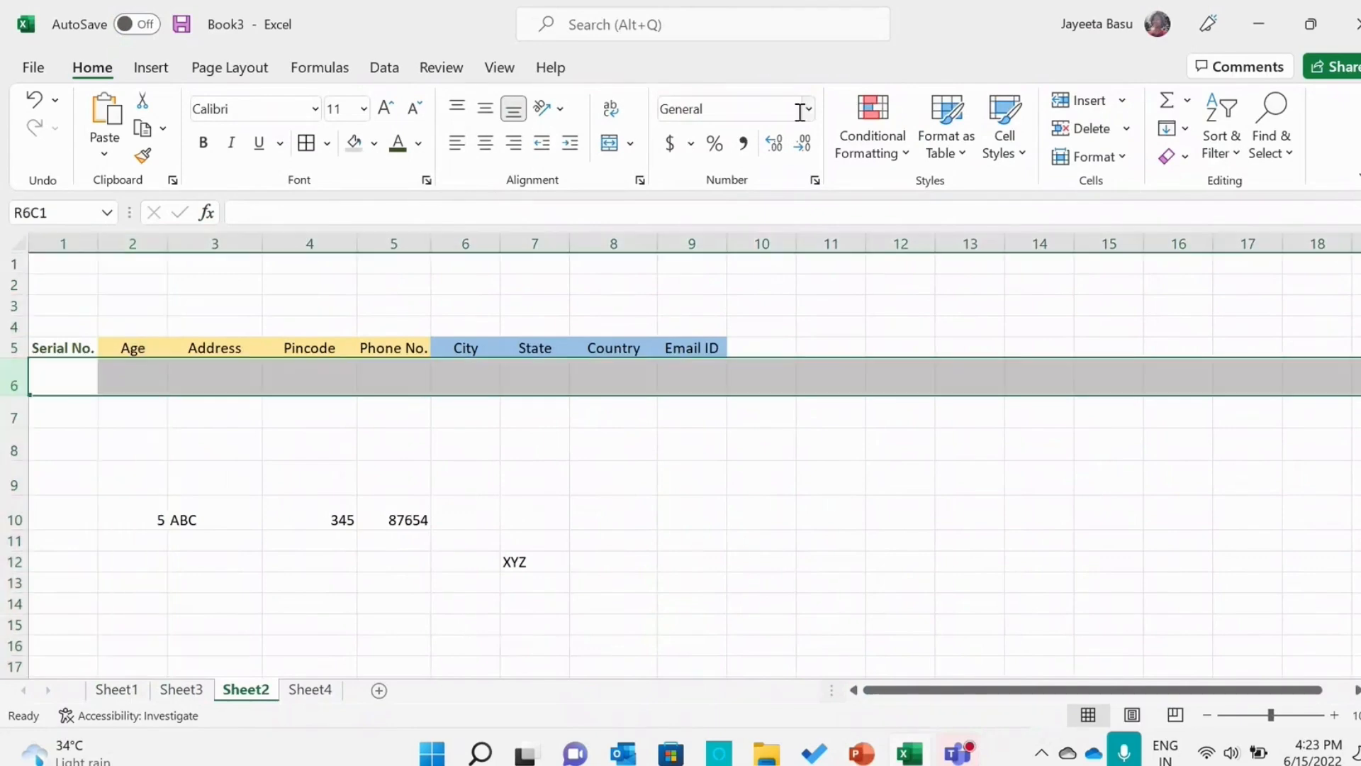
pyautogui.click(1125, 129)
pyautogui.click(1123, 189)
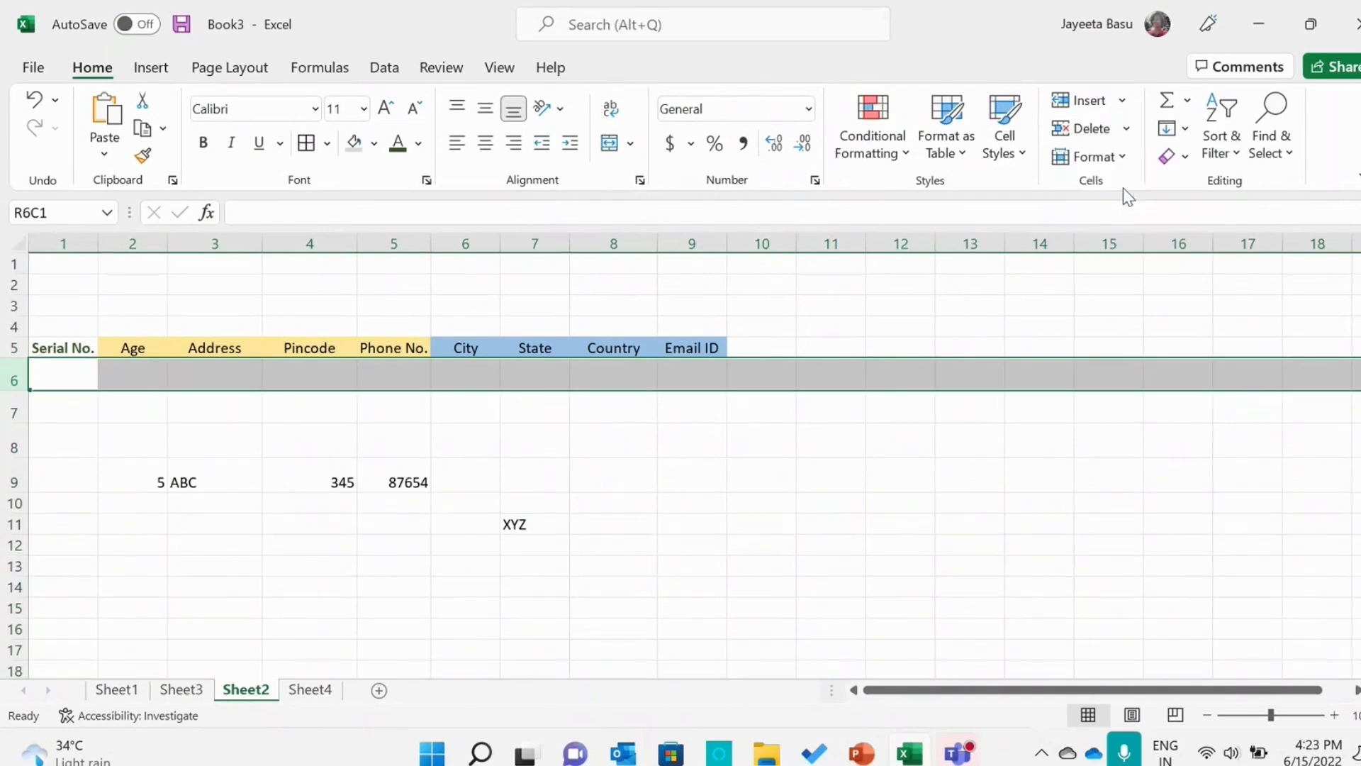
pyautogui.click(552, 523)
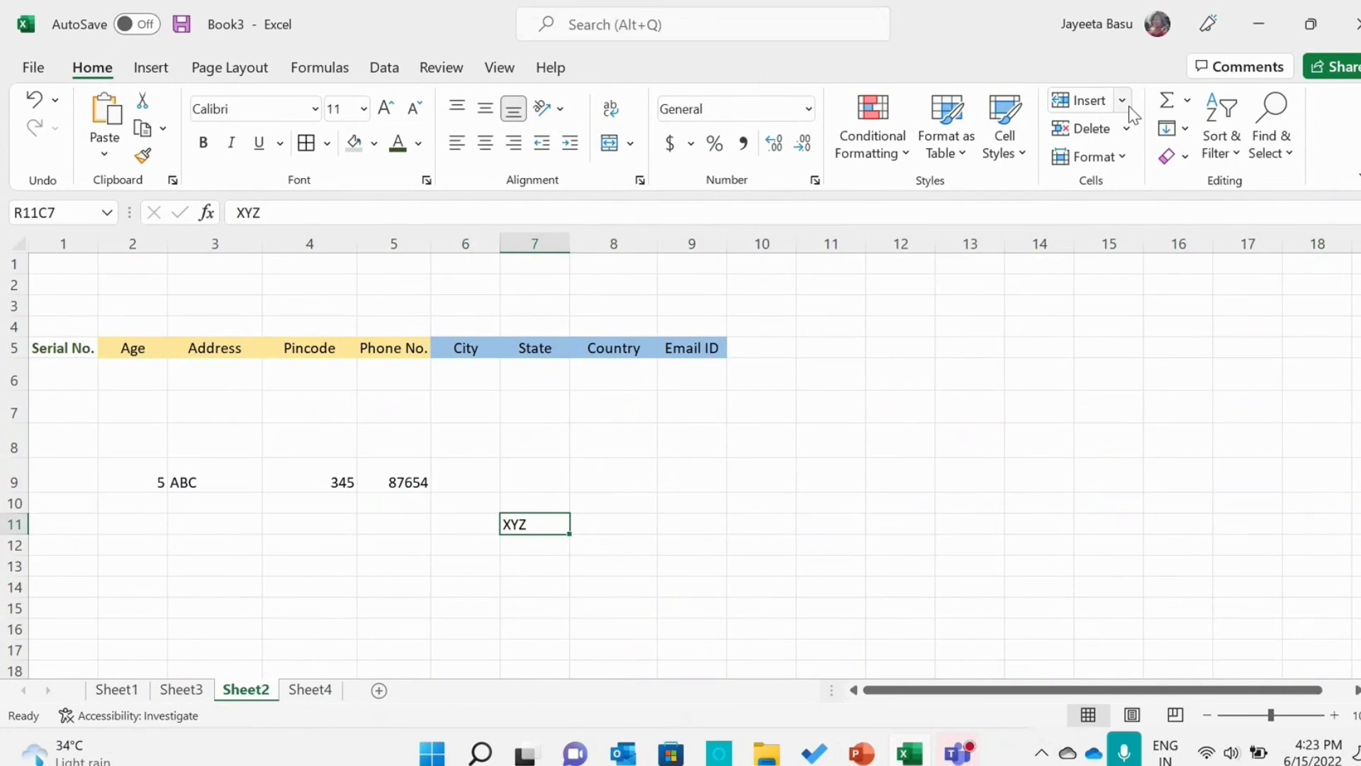
# Delete the XYZ cell with Shift cells left, then start the PowerPoint slide show.
pyautogui.click(1126, 101)
pyautogui.click(1126, 131)
pyautogui.click(1126, 131)
pyautogui.click(1124, 157)
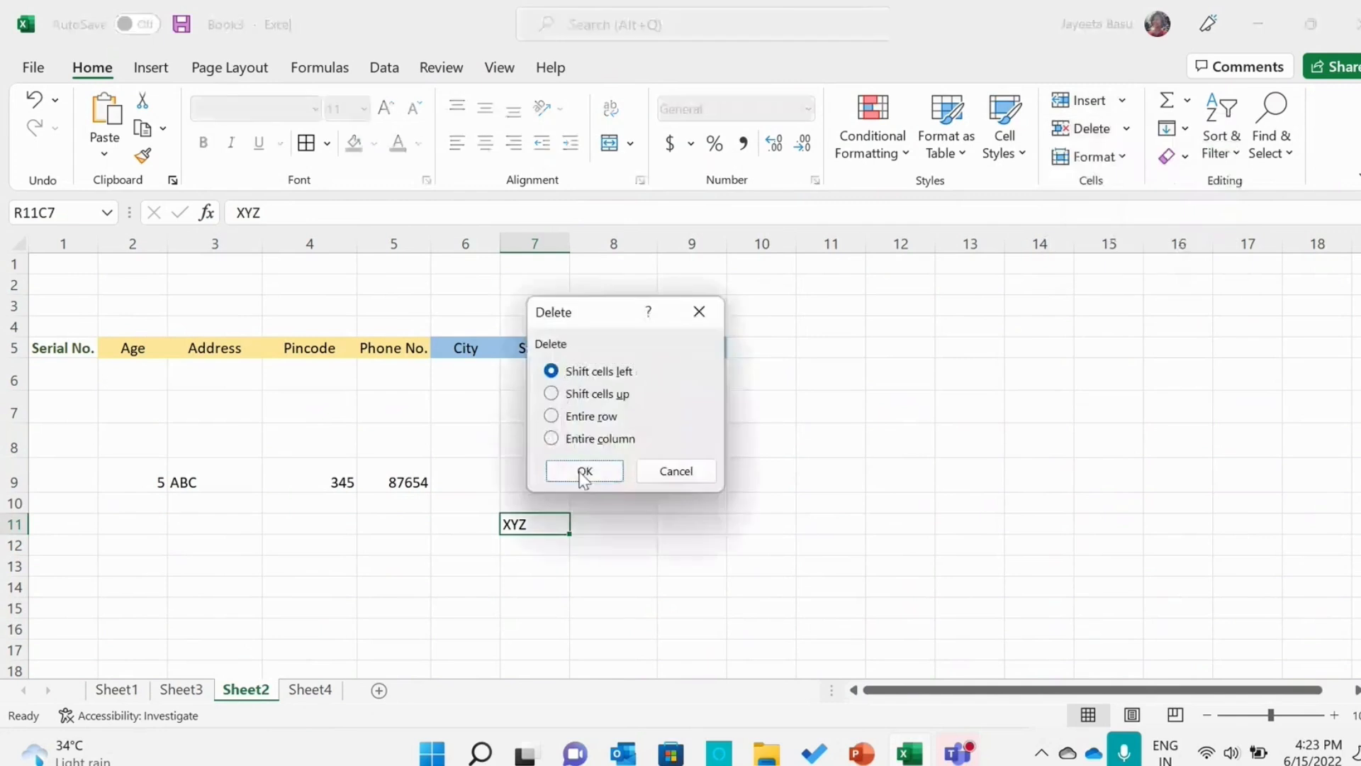
pyautogui.click(579, 470)
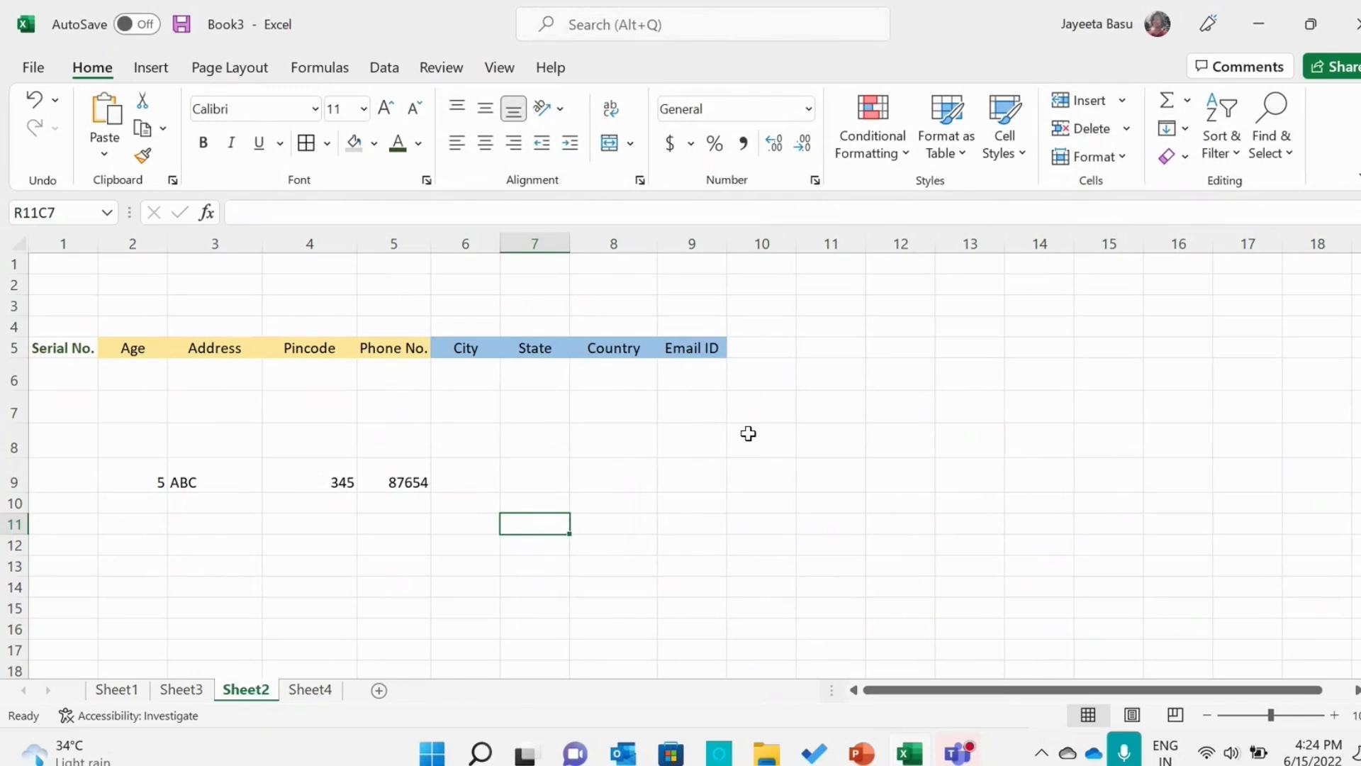
pyautogui.click(869, 754)
pyautogui.click(1156, 718)
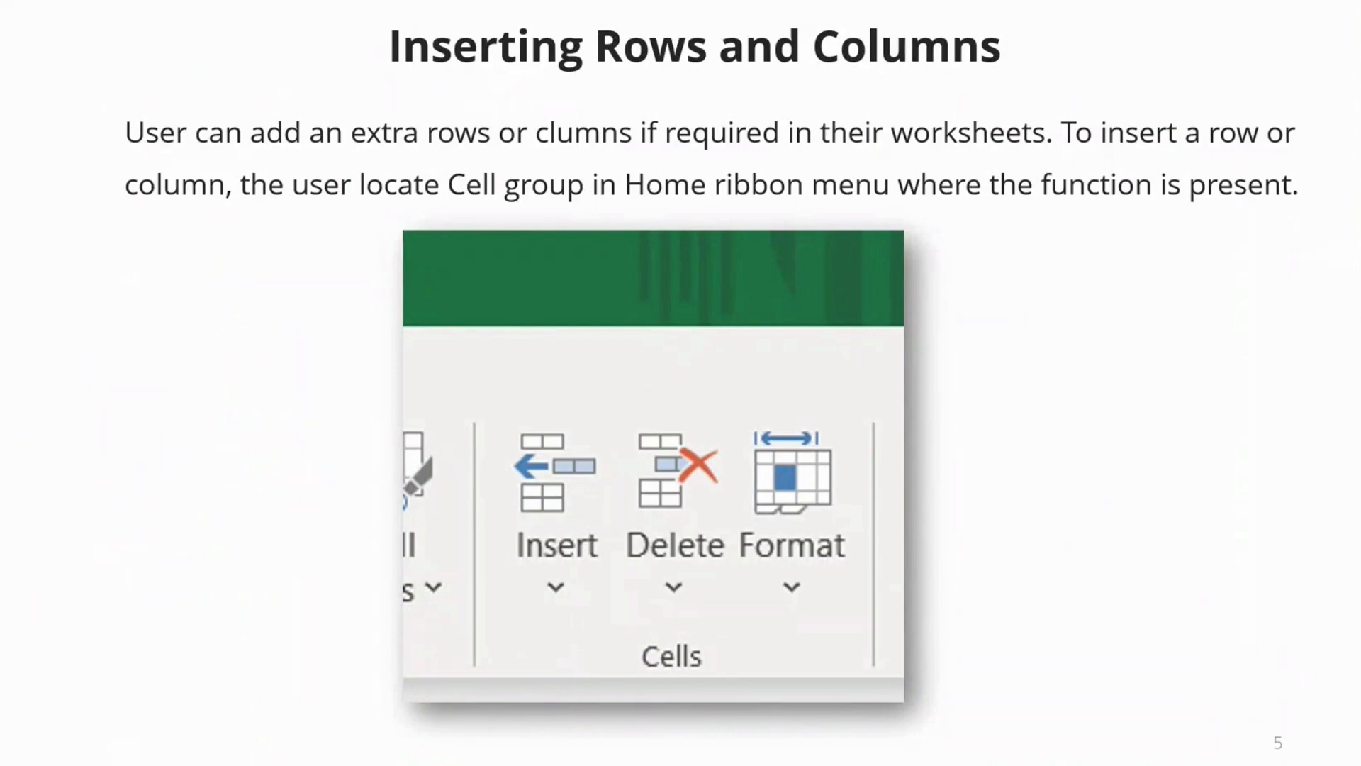
# Advance to the Agenda slide listing Page Layout, Page Orientation, Merge Size and Print Titles.
pyautogui.press('Right')
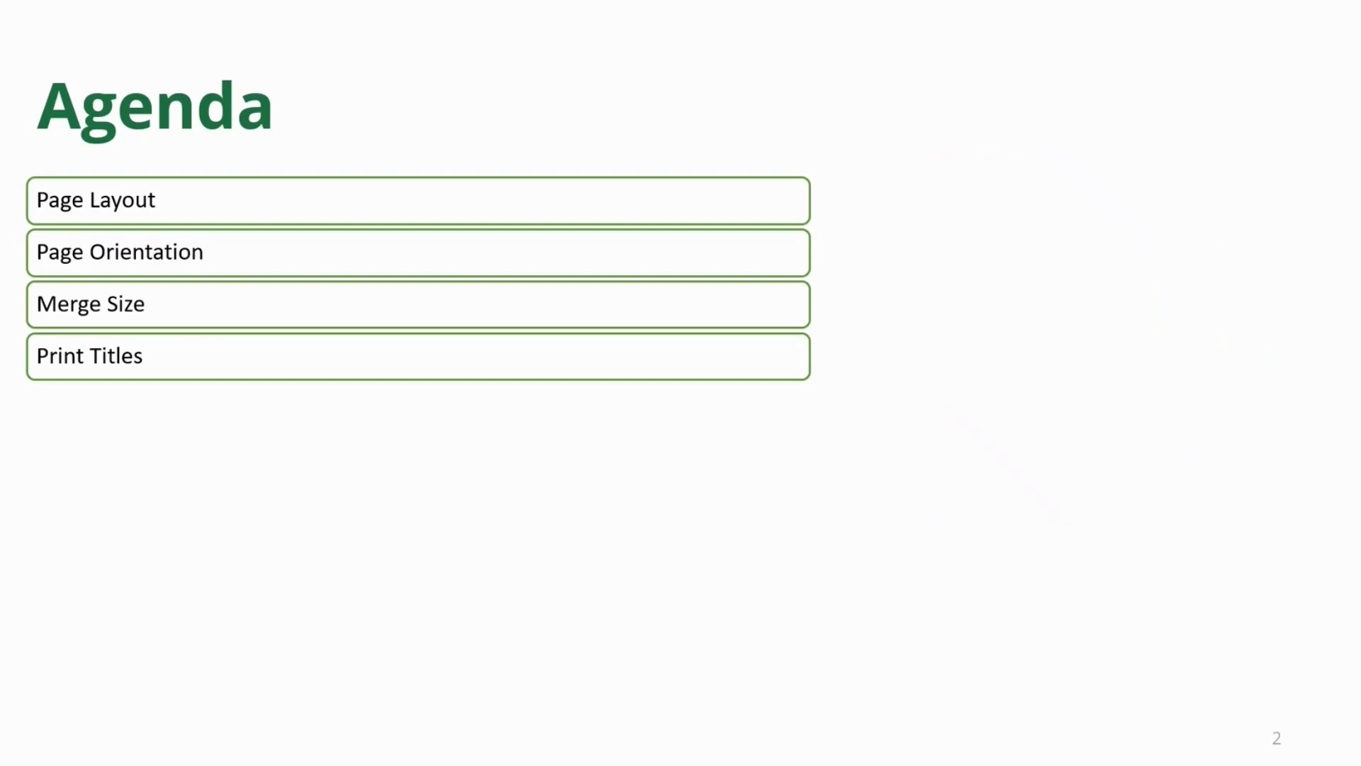
# Advance to the Page Layout slide, exit the slide show, and switch back to Excel.
pyautogui.press('Right')
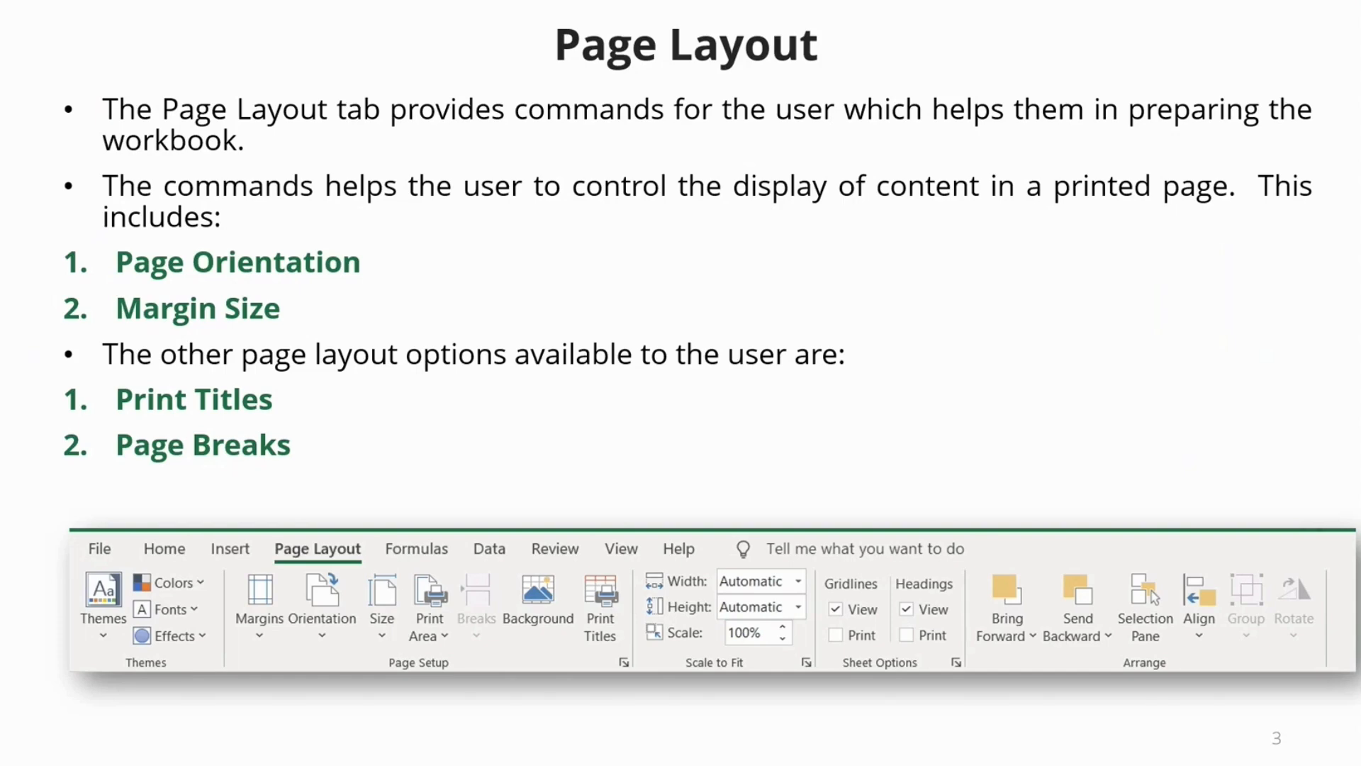
pyautogui.press('Escape')
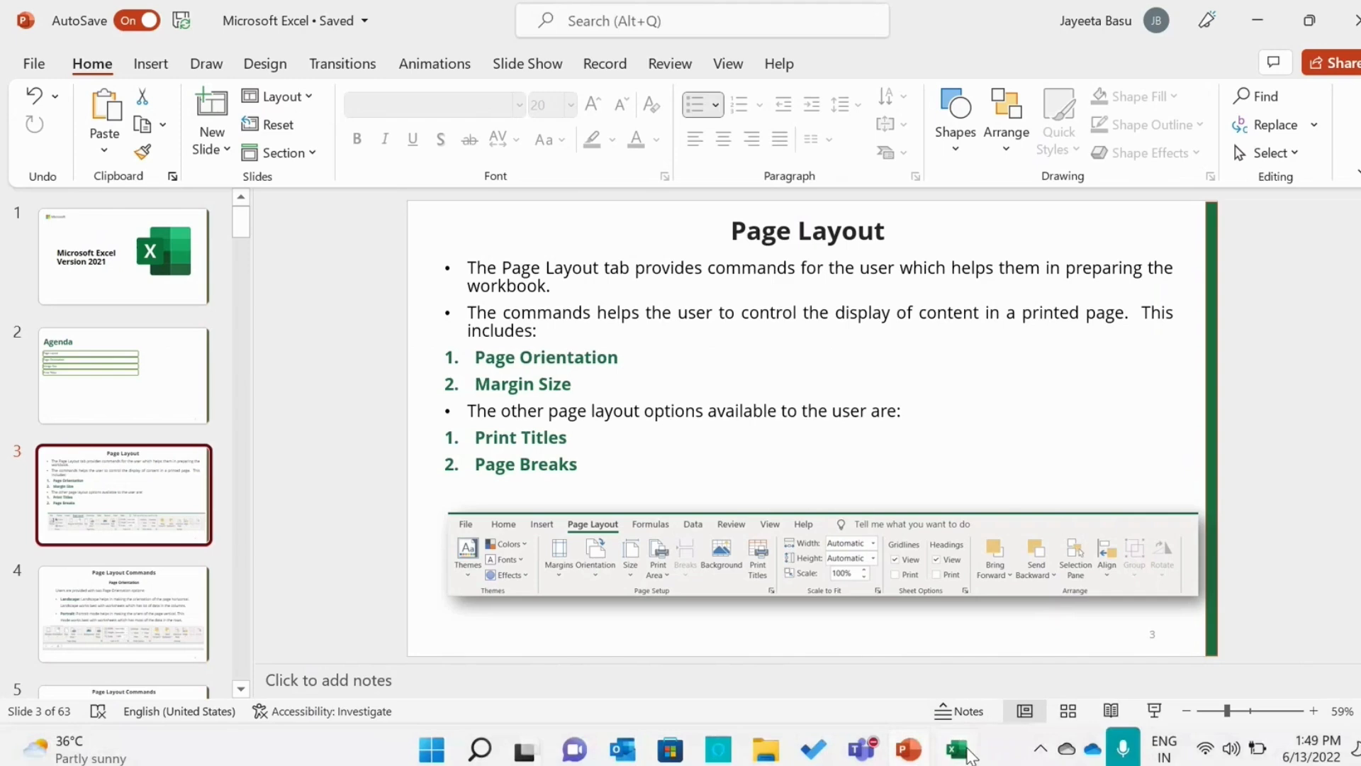
pyautogui.click(957, 749)
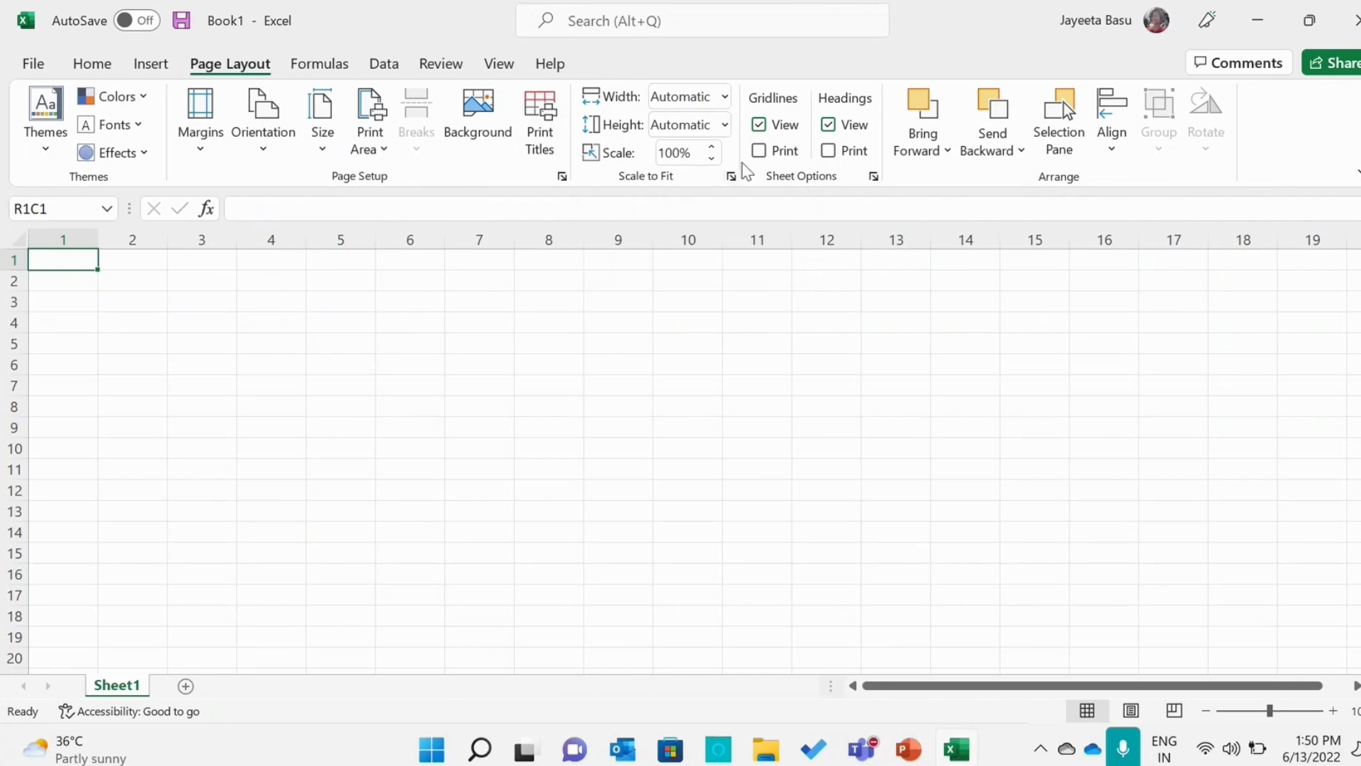
# Open the Scale to Fit width choices for the blank Book1 workbook.
pyautogui.click(725, 98)
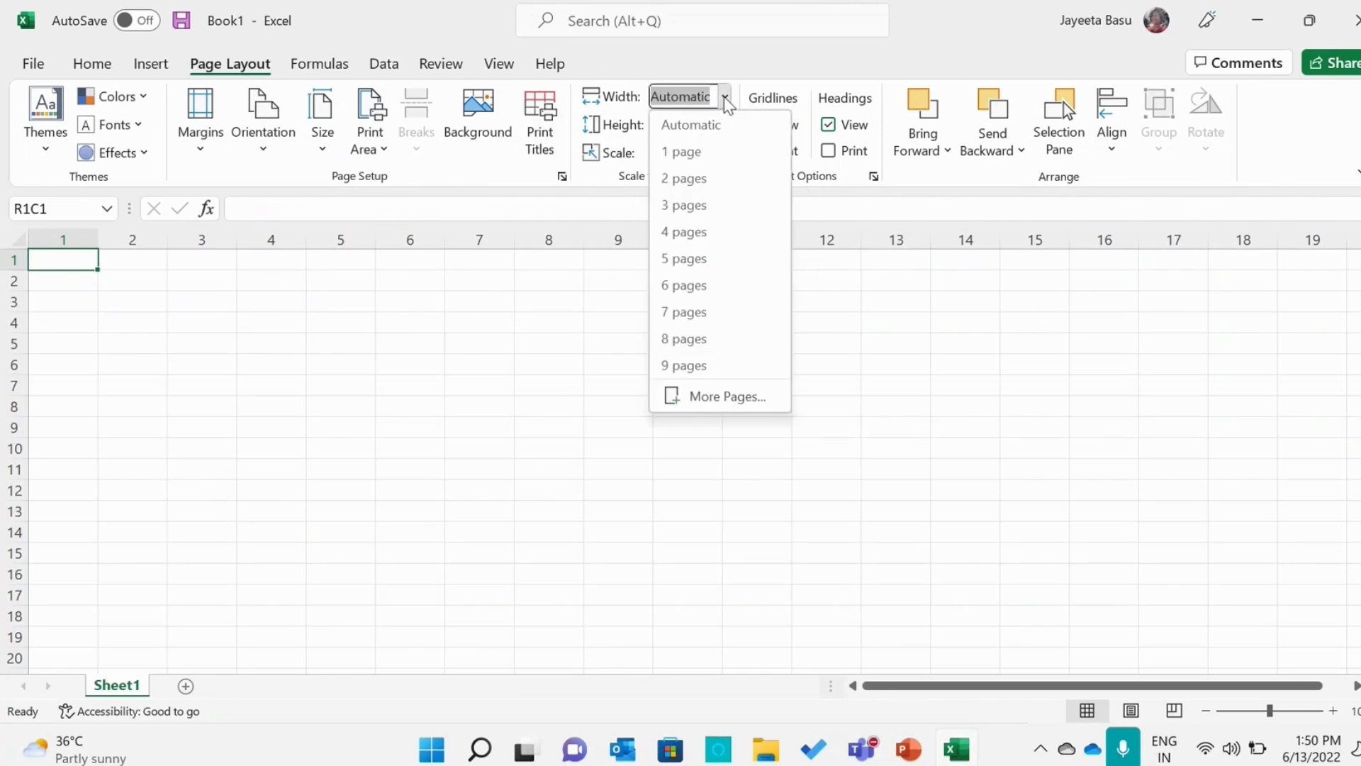
pyautogui.click(726, 99)
pyautogui.click(724, 126)
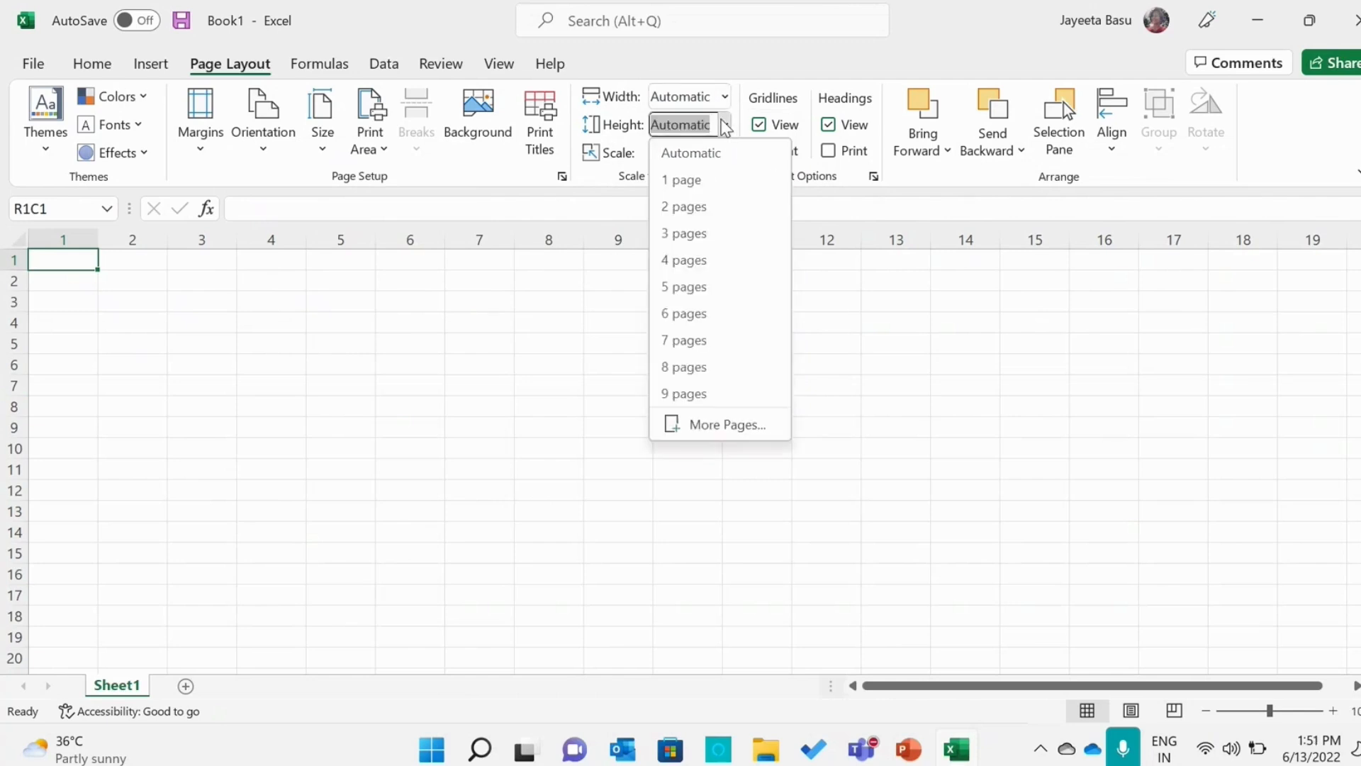
pyautogui.click(724, 126)
pyautogui.click(711, 146)
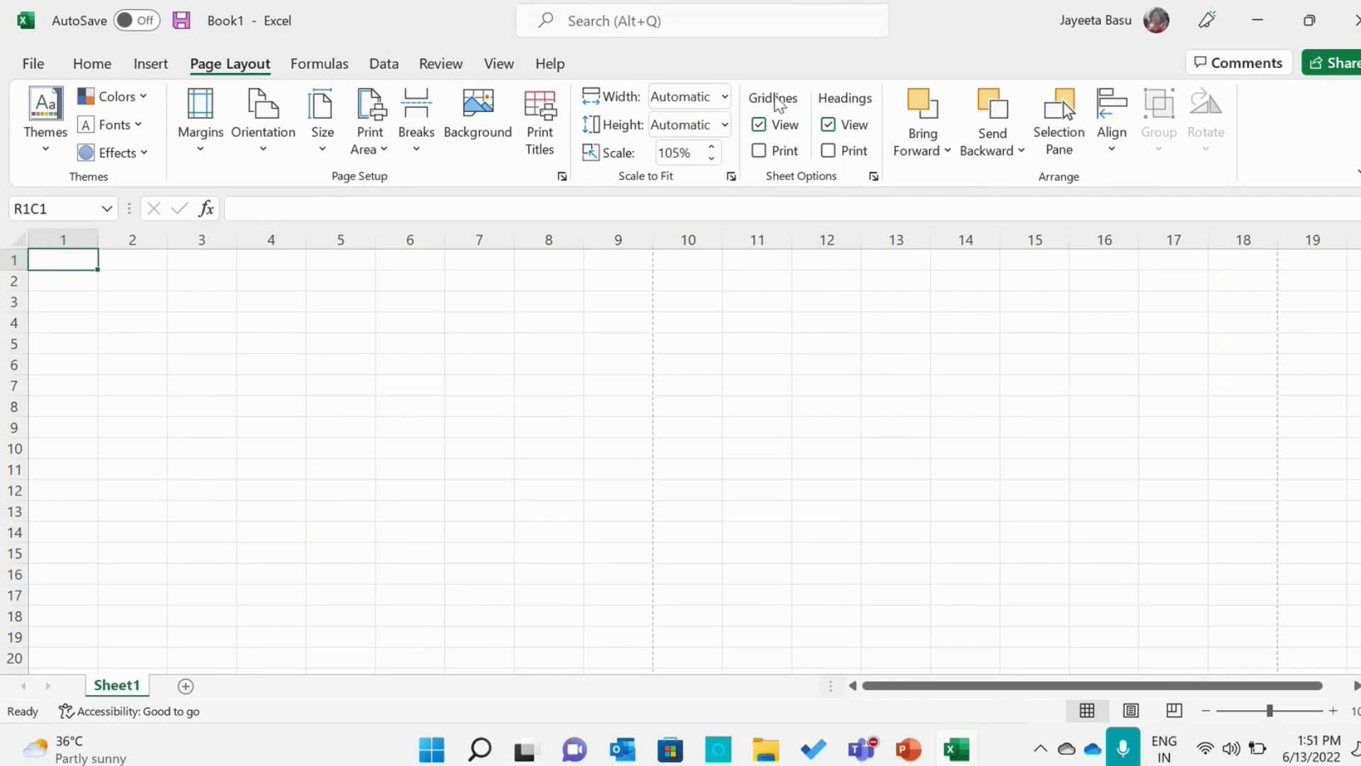
pyautogui.click(953, 142)
# Close the Bring Forward dropdown and switch to the PowerPoint presentation.
pyautogui.click(948, 143)
pyautogui.click(911, 752)
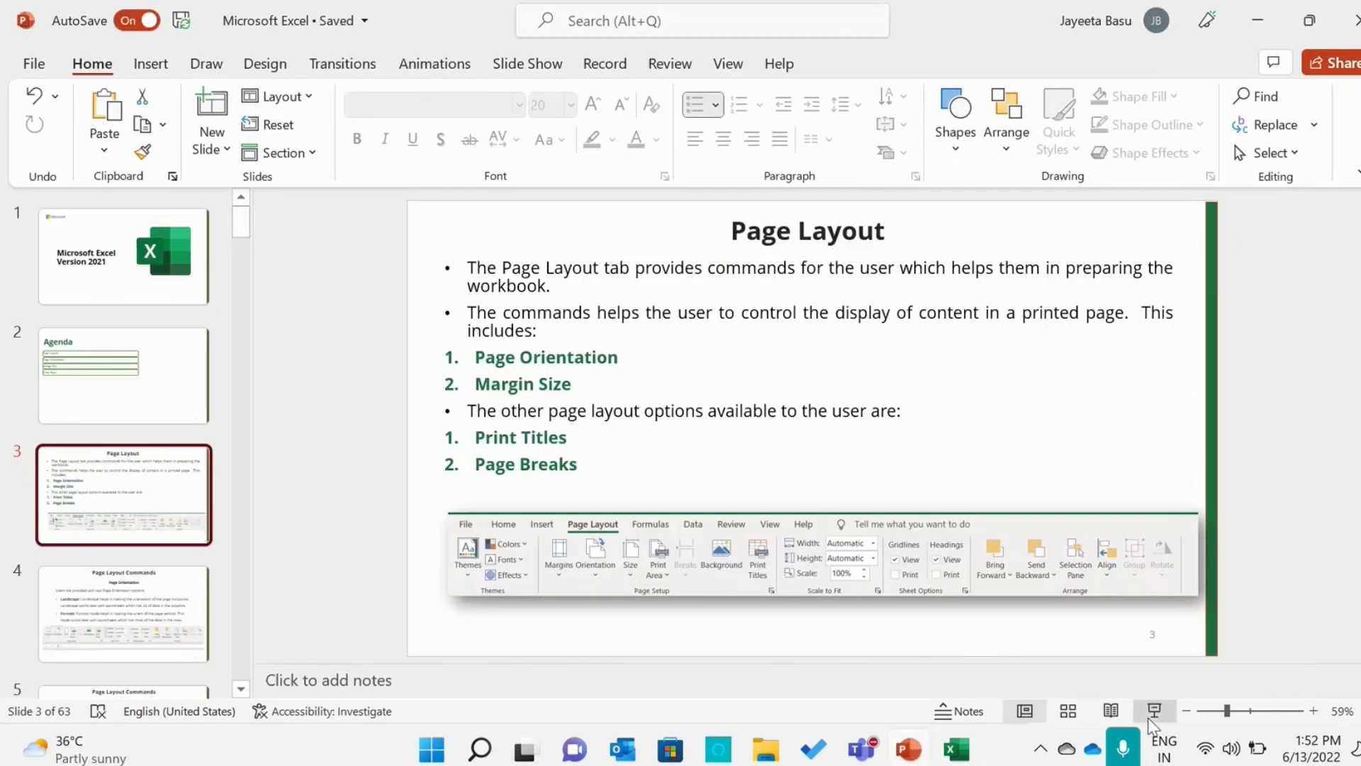
# Present up to the Page Layout Commands slide, then end the show and return to Book1.
pyautogui.click(1154, 712)
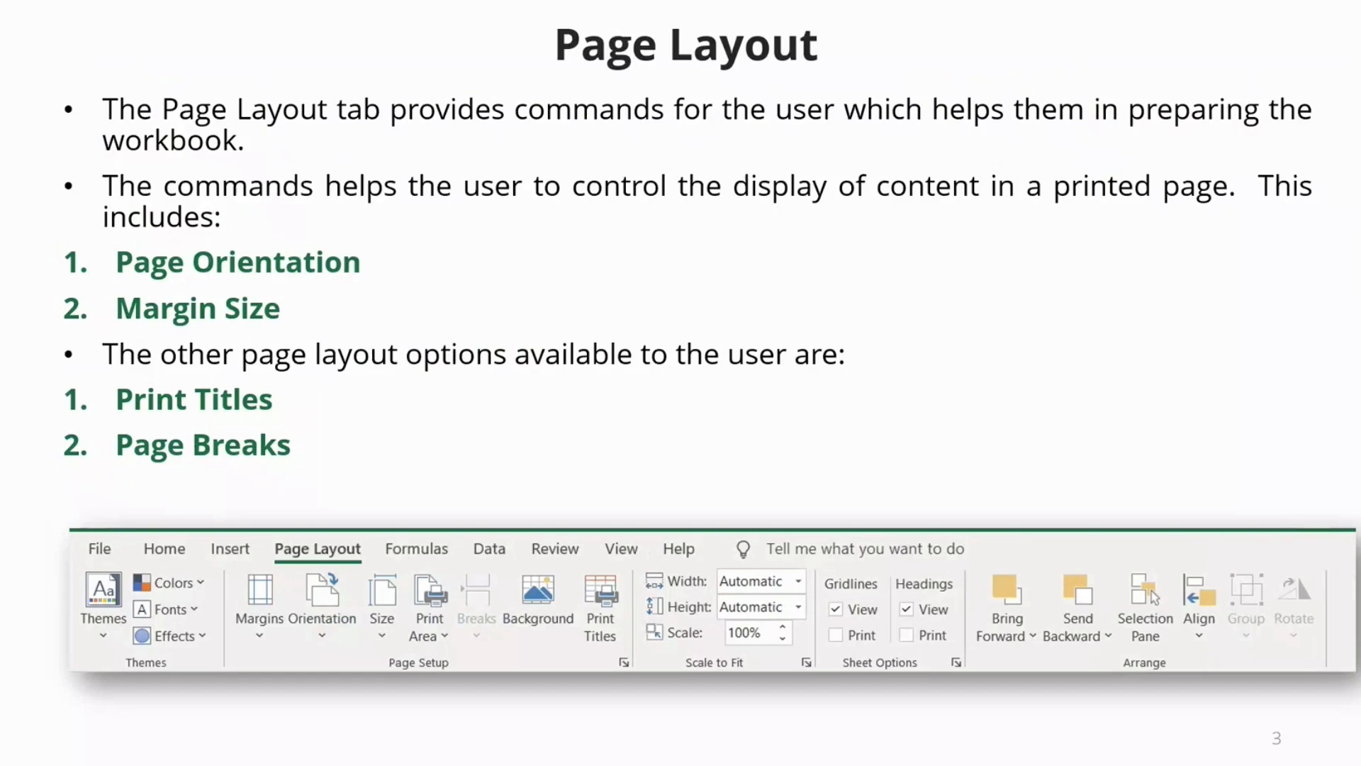
pyautogui.press('Right')
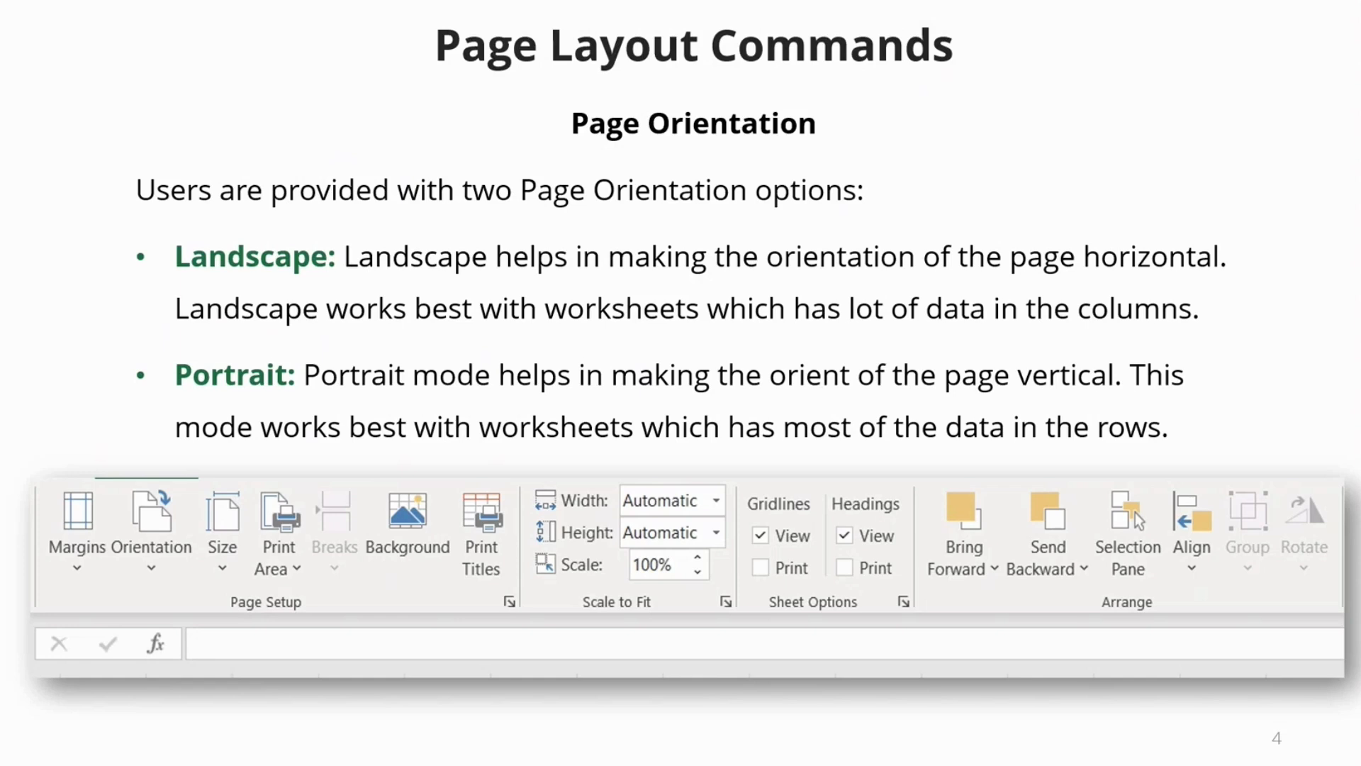
pyautogui.press('Escape')
pyautogui.hotkey('alt', 'Tab')
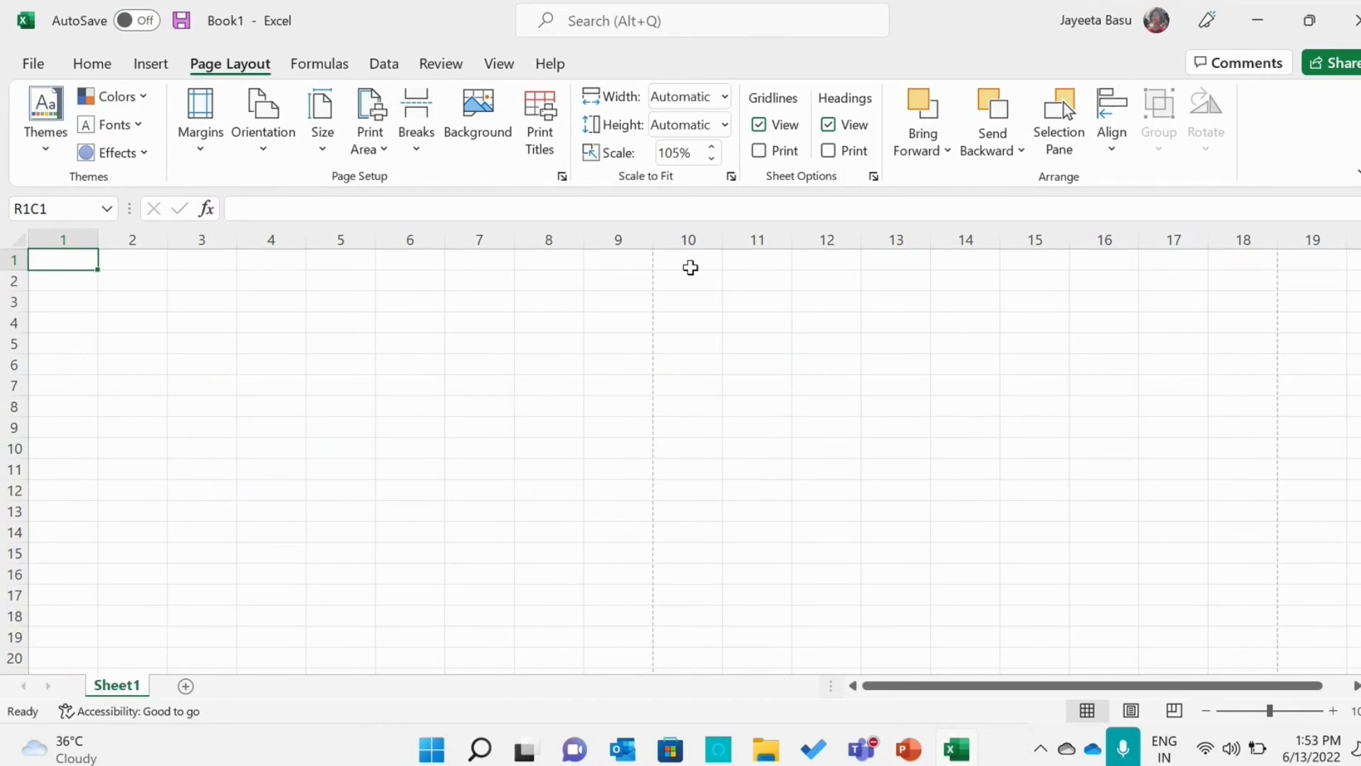
pyautogui.click(260, 156)
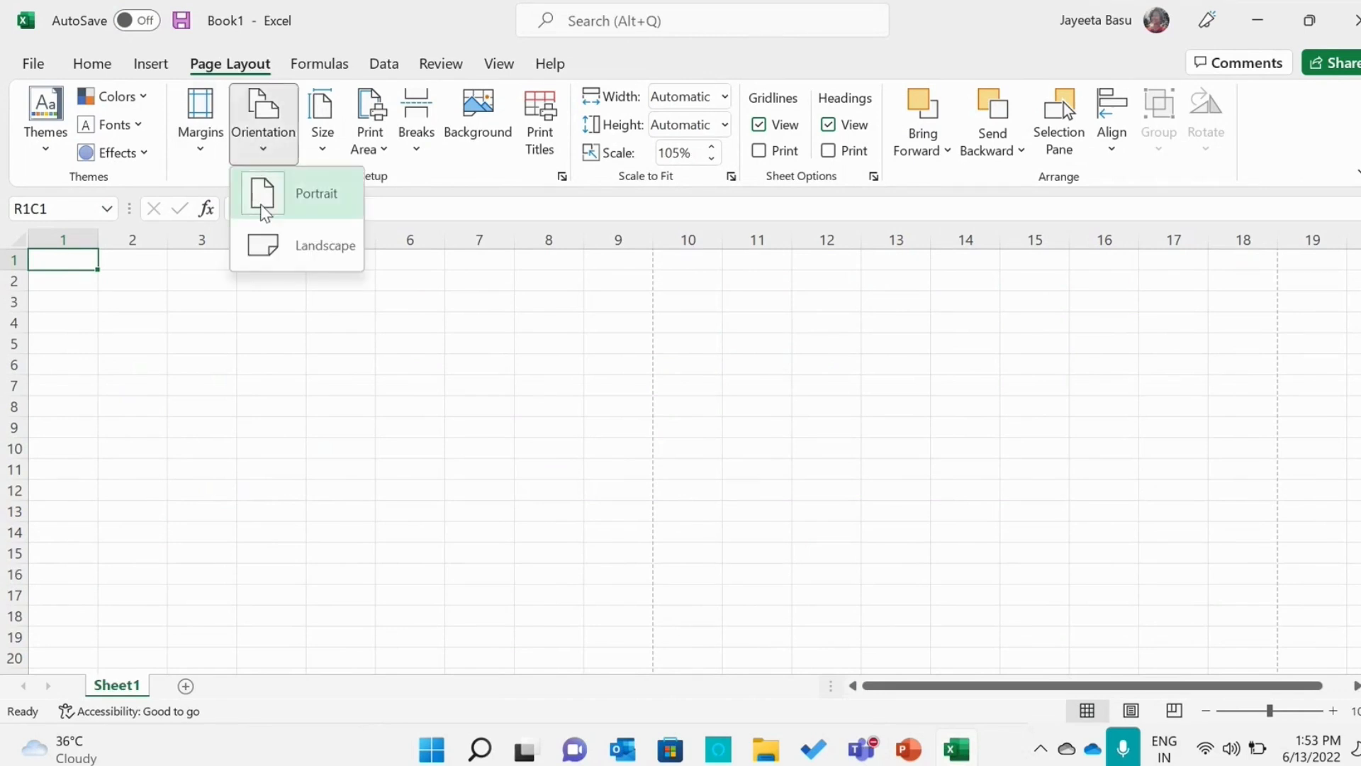
pyautogui.click(274, 268)
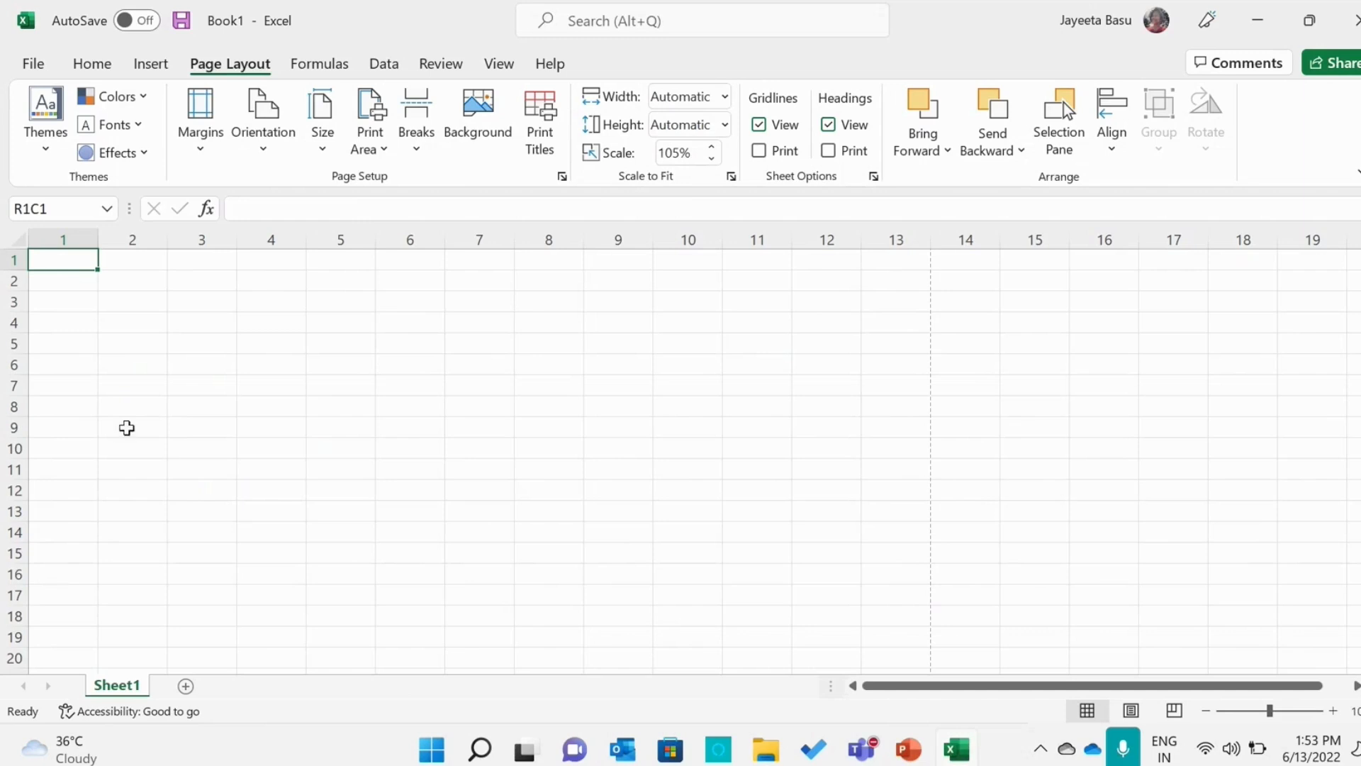
pyautogui.click(270, 162)
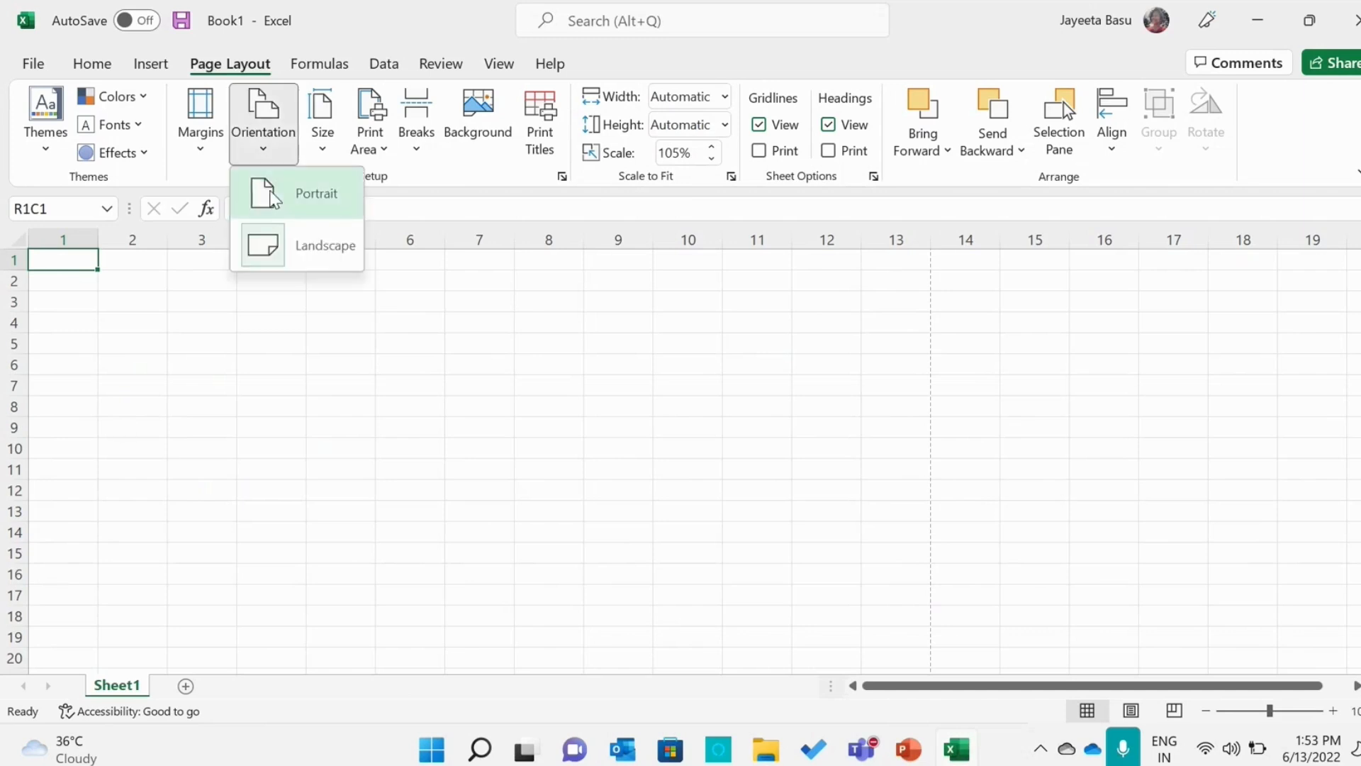
pyautogui.click(274, 198)
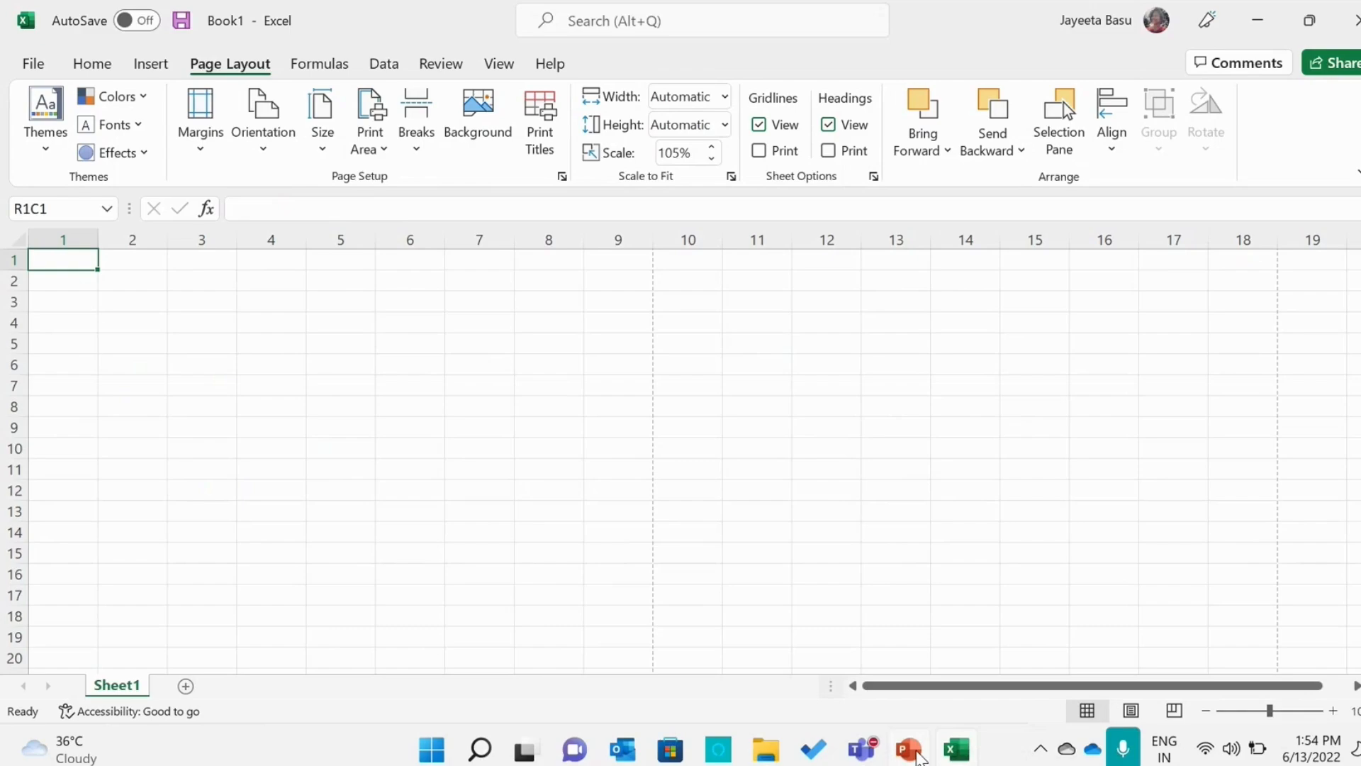
# Resume the slide show, advance to the Margin Size slide, then exit and return to Book1.
pyautogui.click(920, 757)
pyautogui.click(1154, 714)
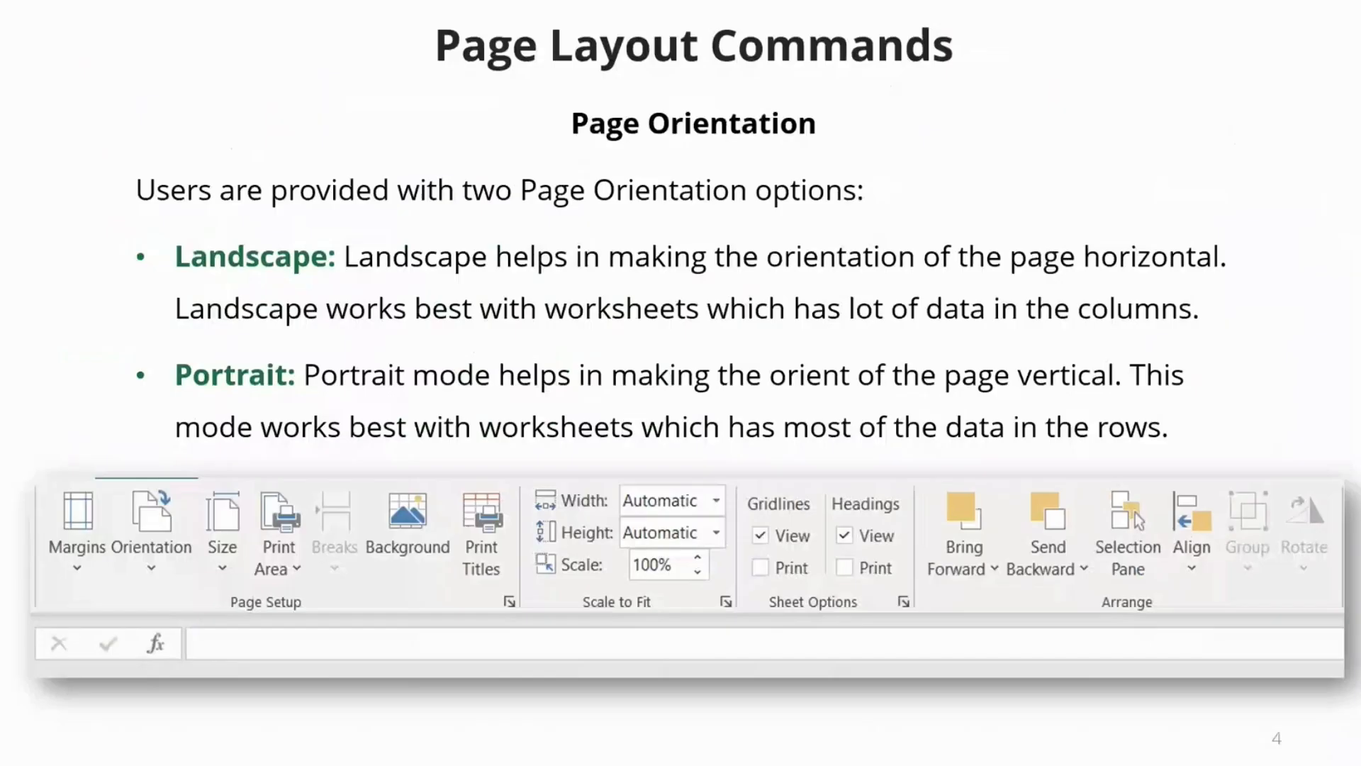
pyautogui.press('Right')
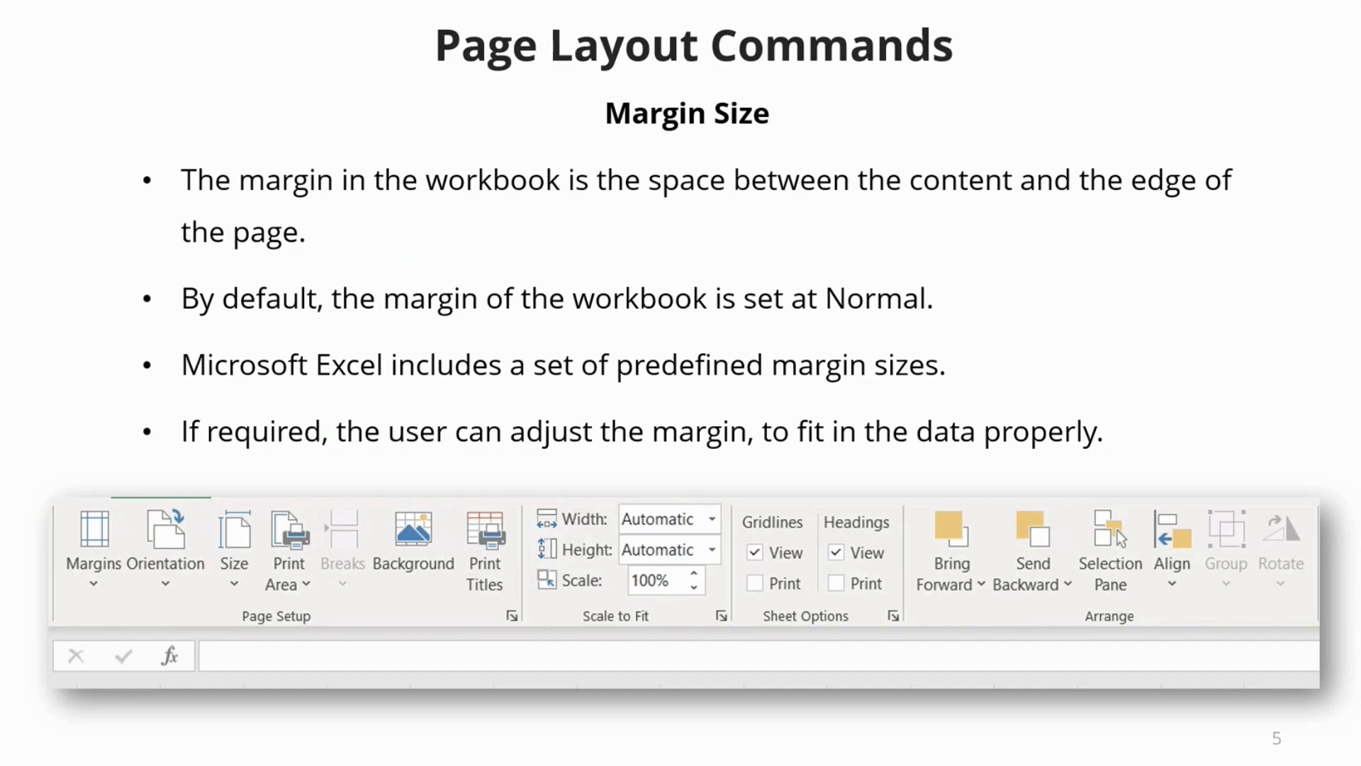
pyautogui.press('Escape')
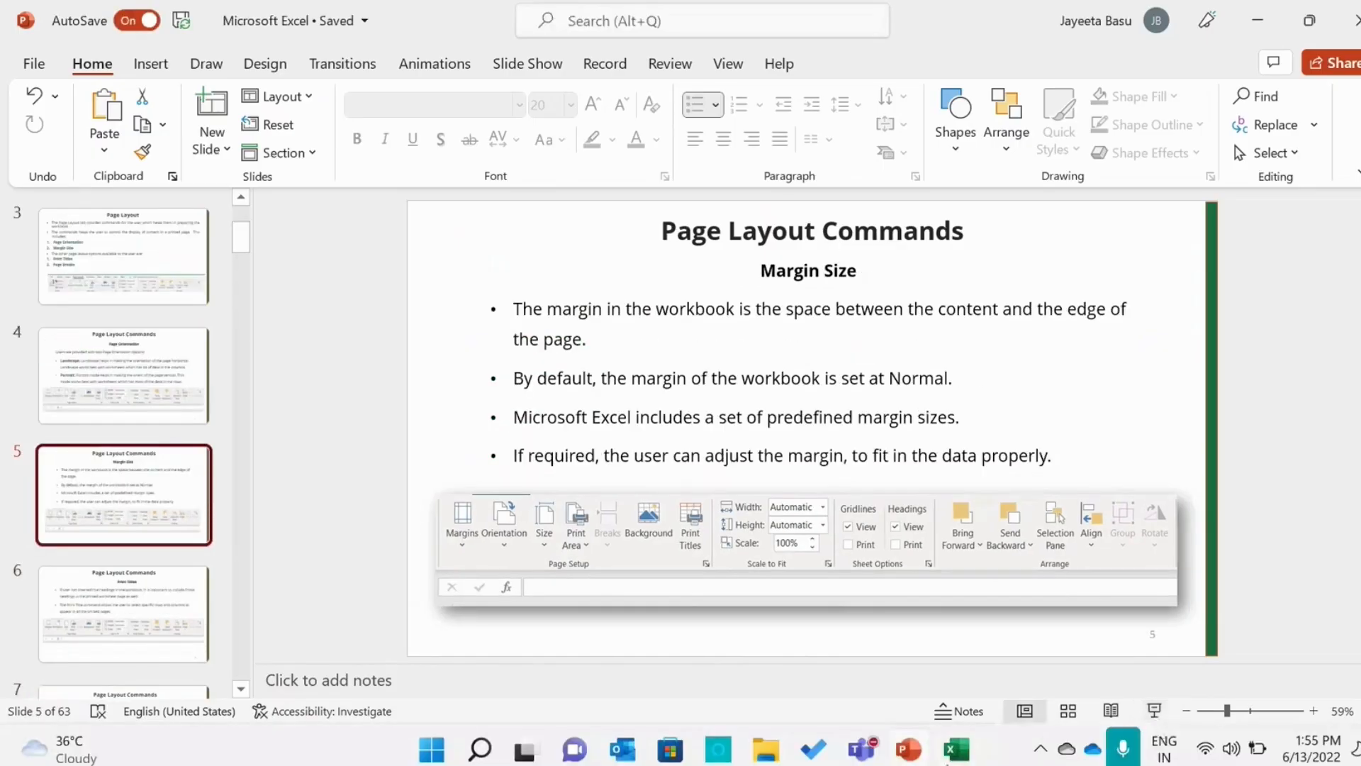
pyautogui.hotkey('alt', 'Tab')
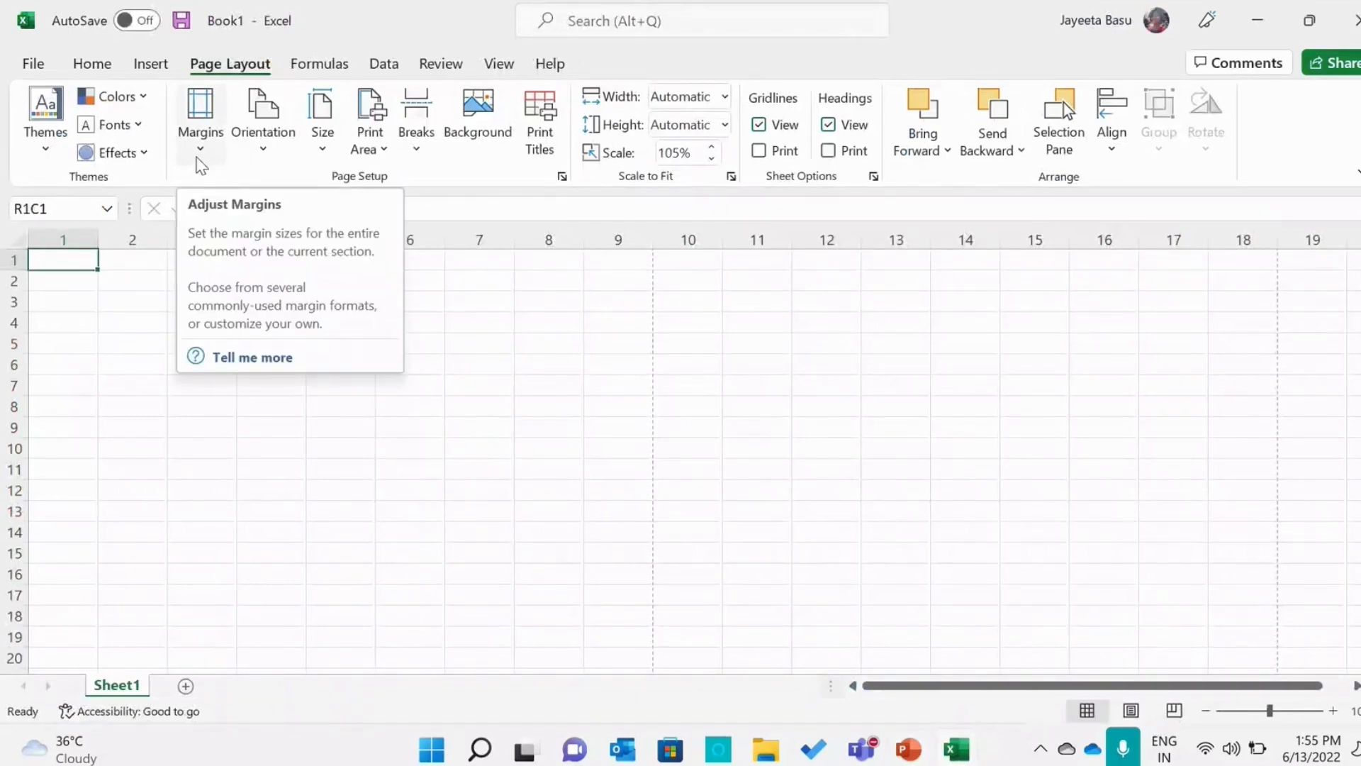
# Apply the Narrow margin preset, giving 0.25-inch left and right margins.
pyautogui.click(201, 149)
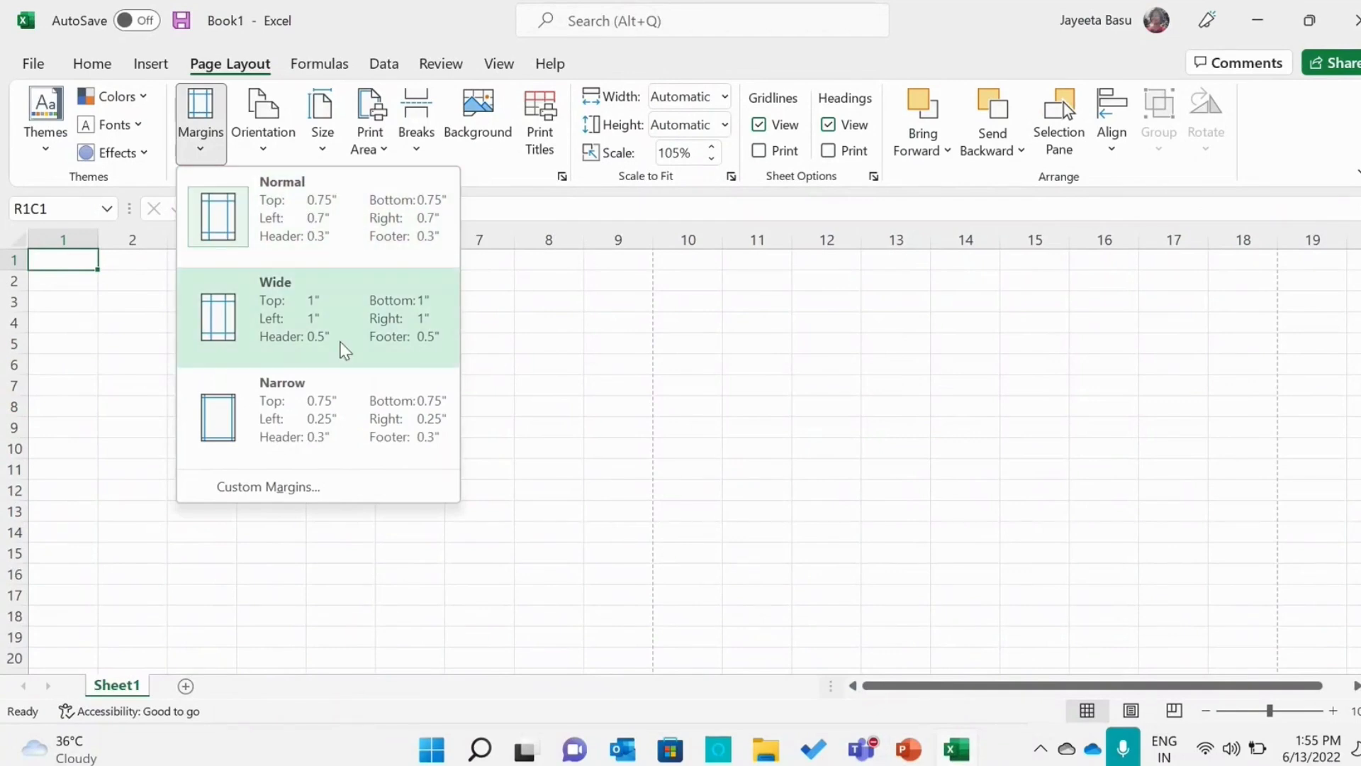
pyautogui.click(317, 421)
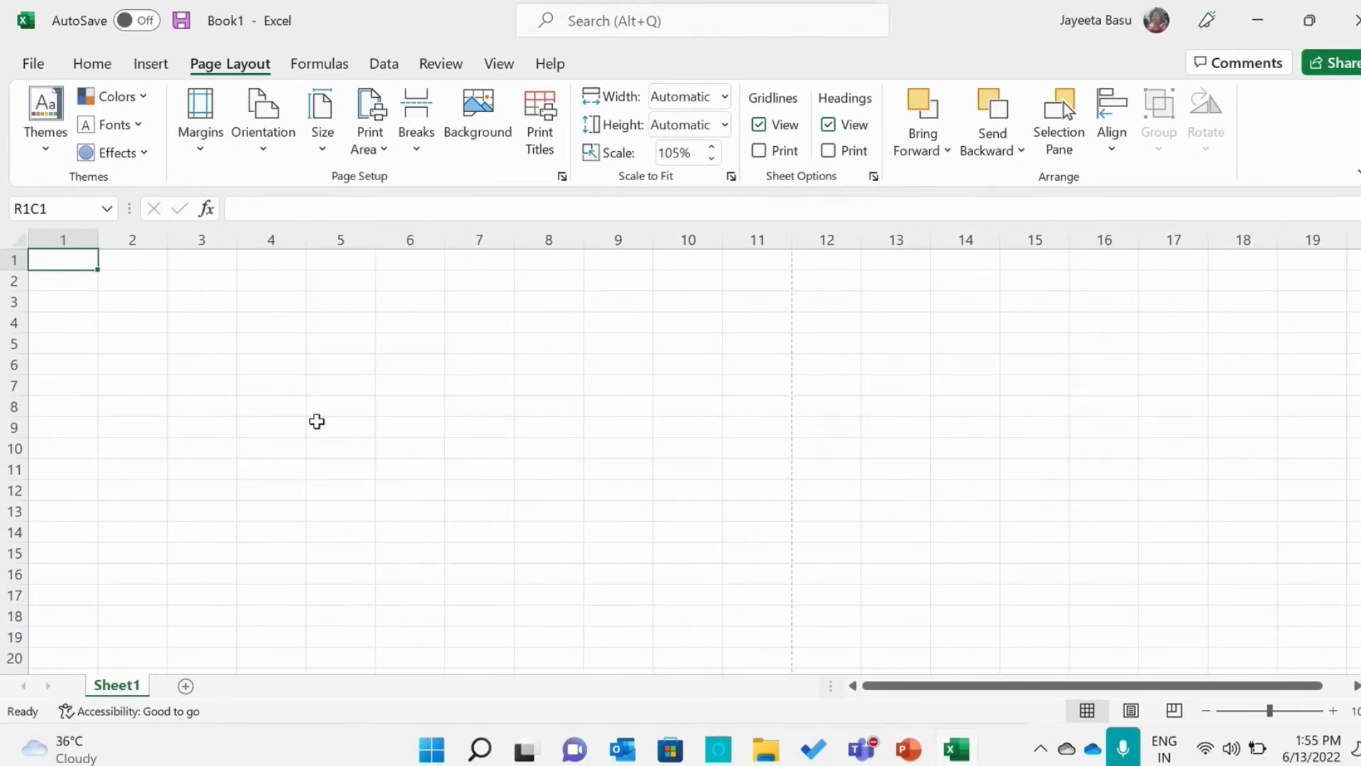
pyautogui.click(201, 154)
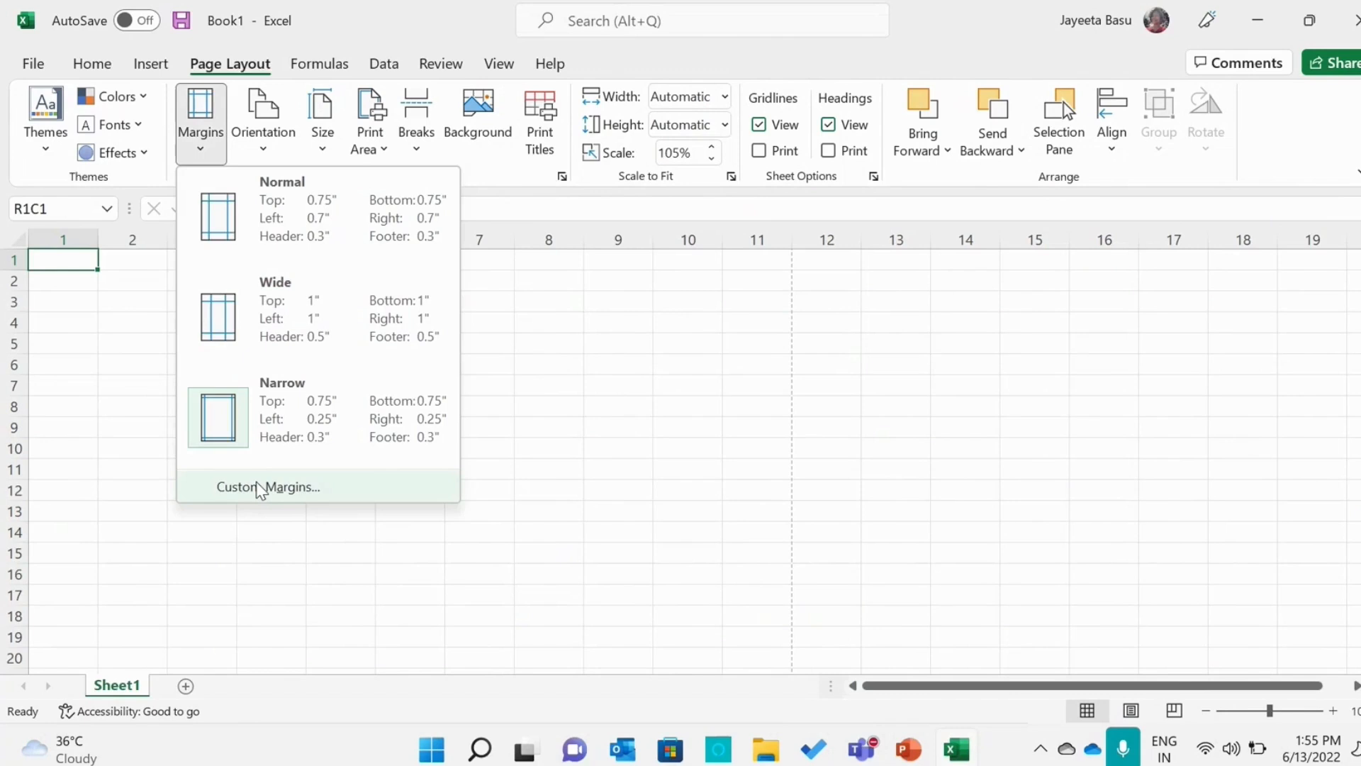
# Open Custom Margins in Page Setup, glance at Header/Footer, and return to the Margins tab.
pyautogui.click(263, 487)
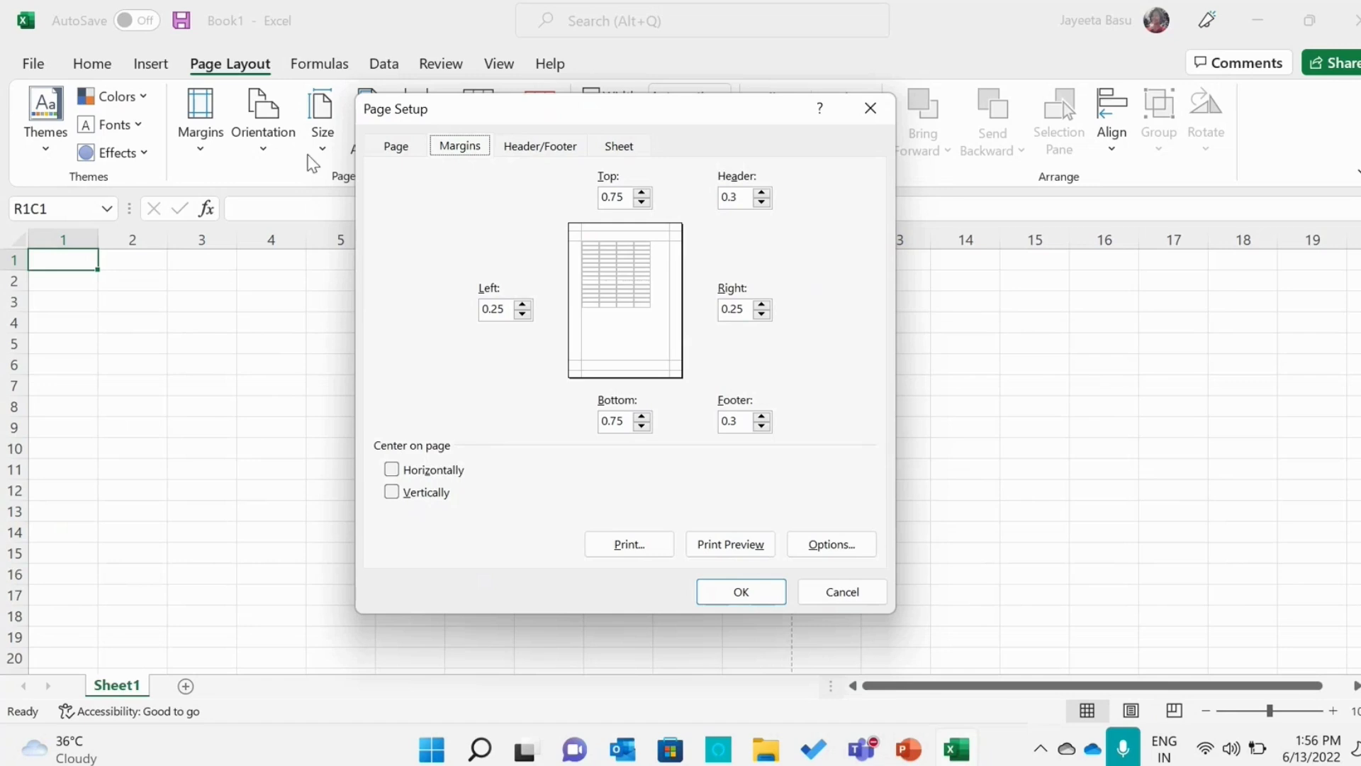
pyautogui.click(525, 149)
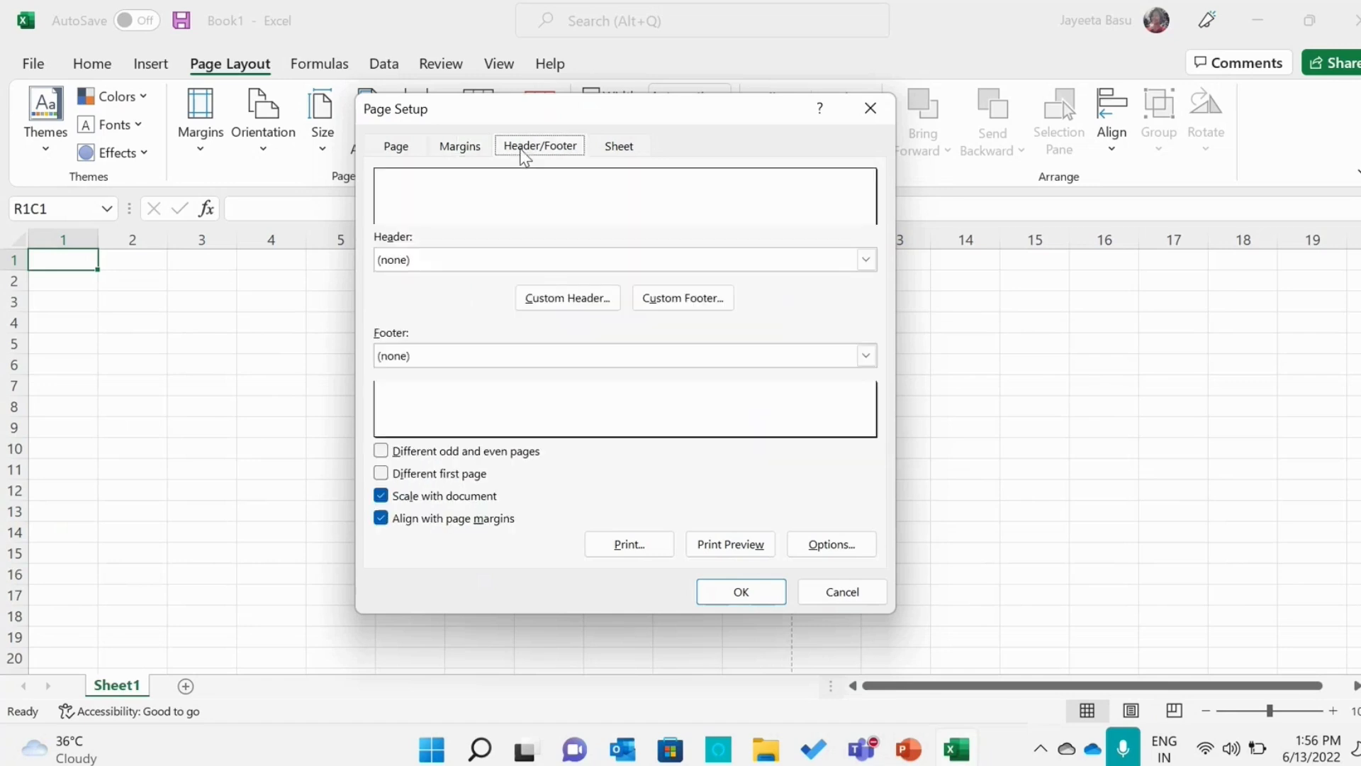
pyautogui.click(471, 146)
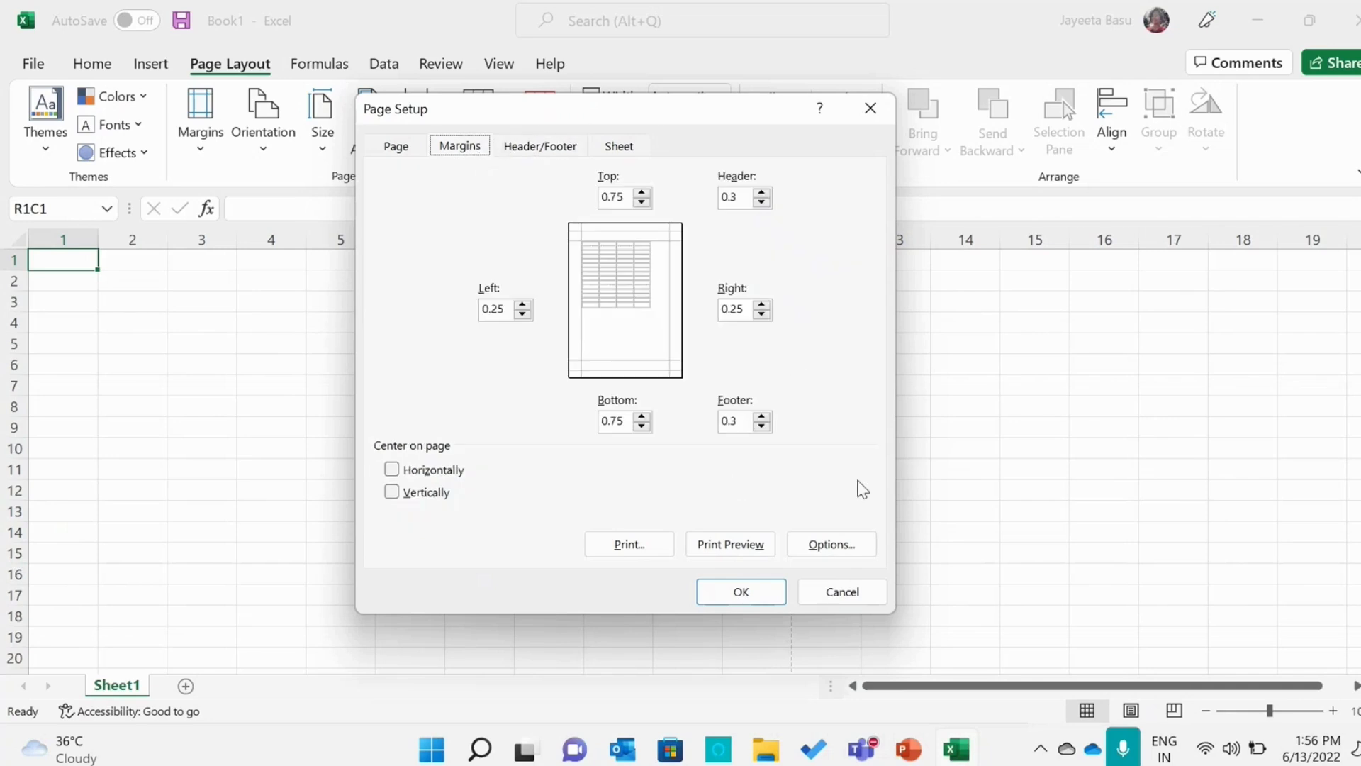
pyautogui.click(857, 546)
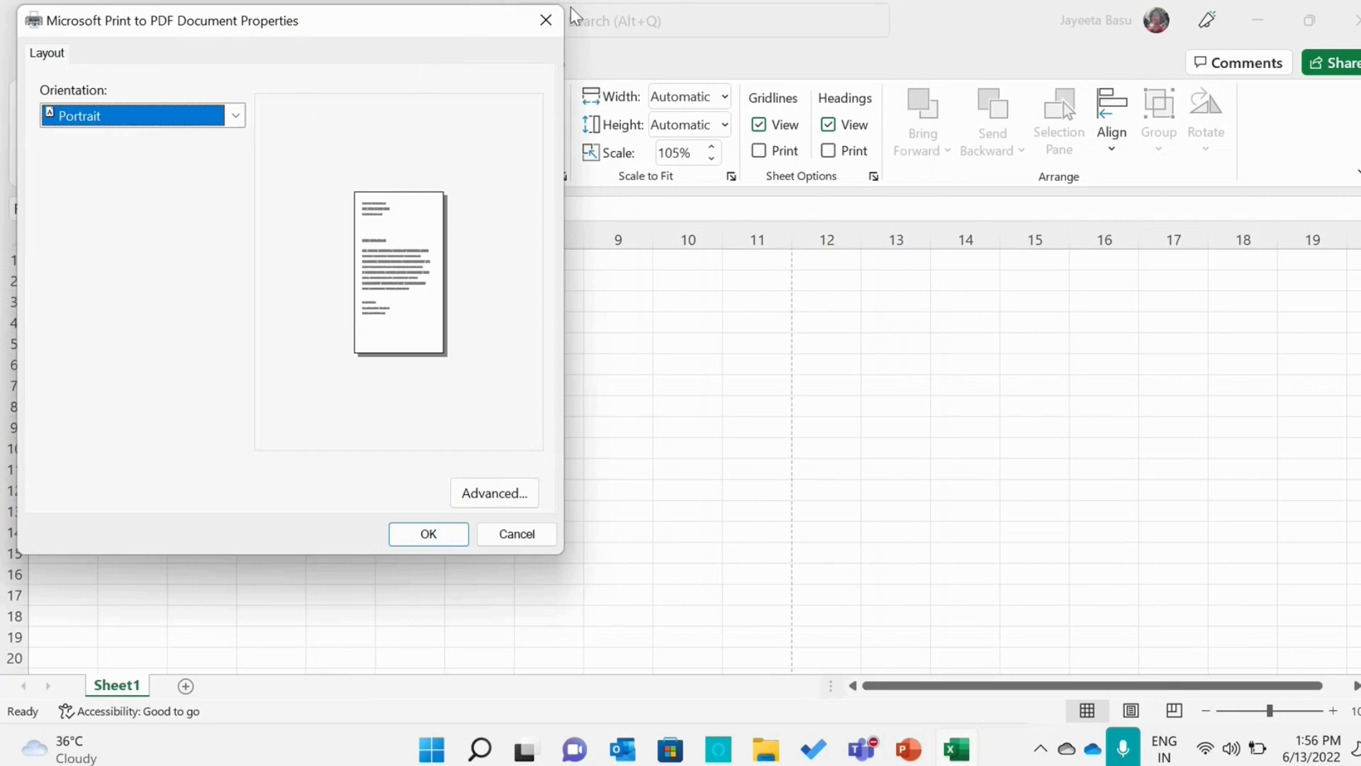
pyautogui.click(560, 22)
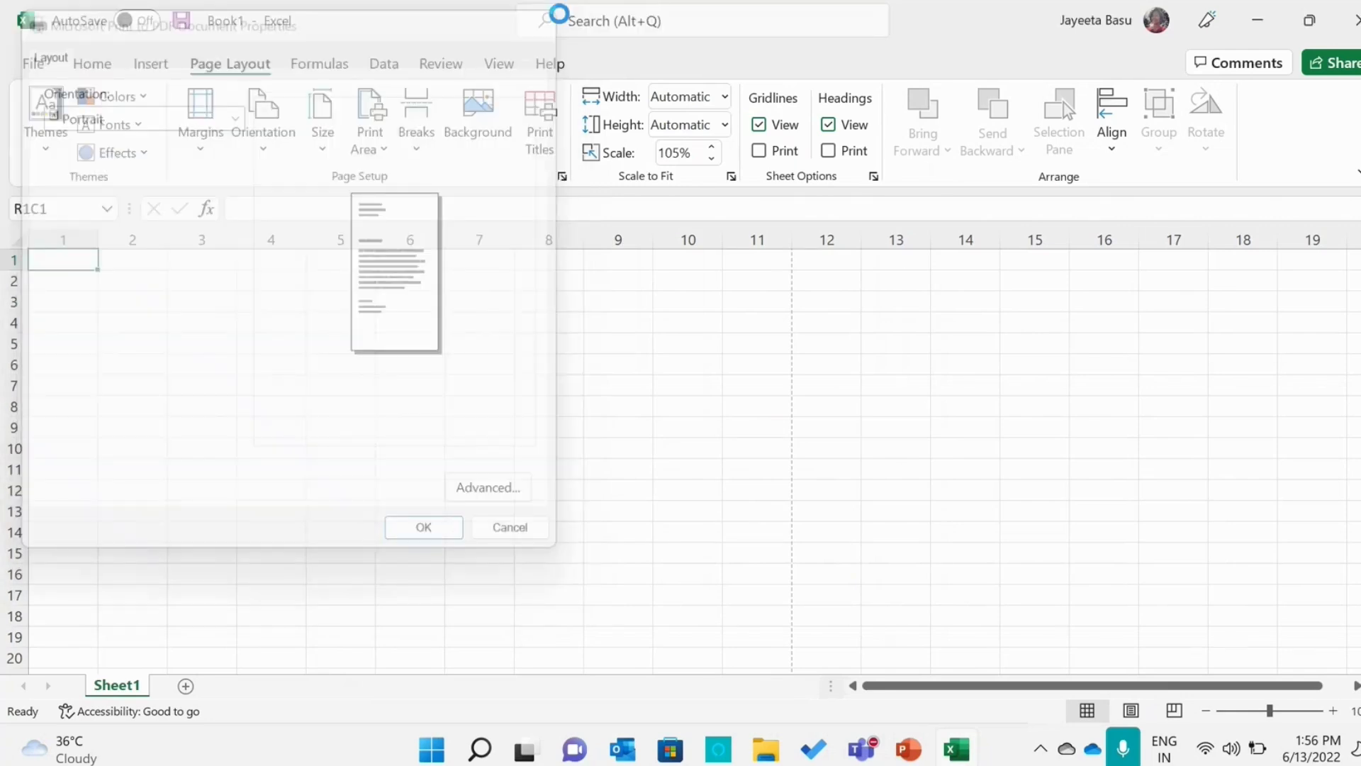
pyautogui.click(454, 471)
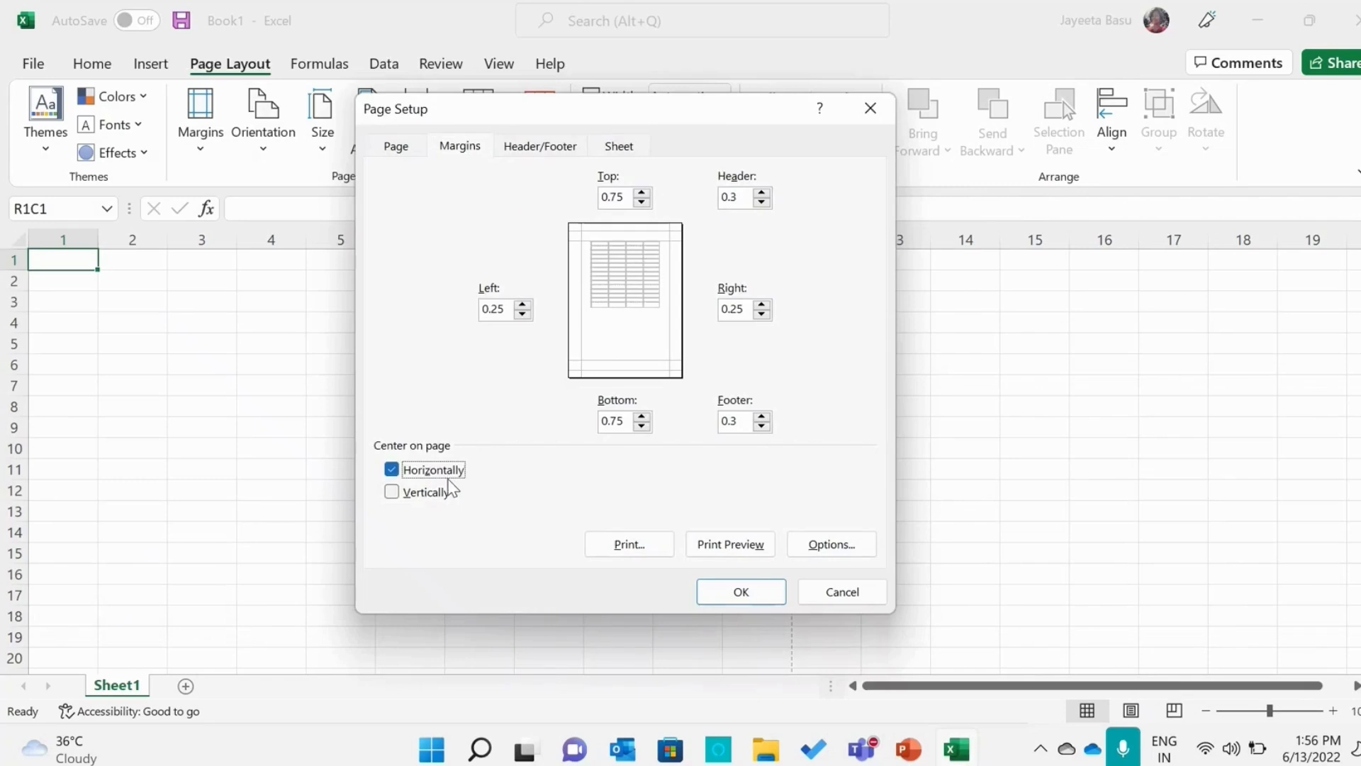
pyautogui.click(442, 494)
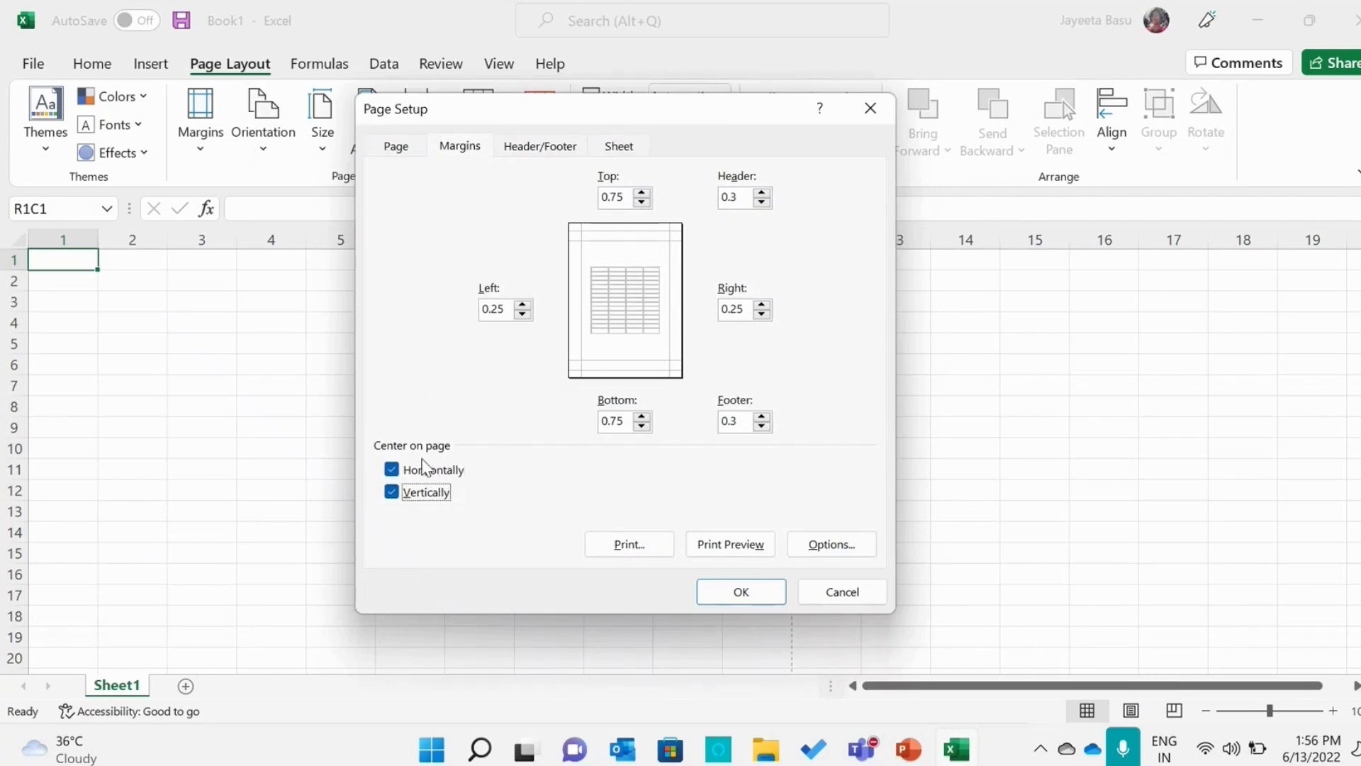
pyautogui.click(426, 469)
pyautogui.click(426, 496)
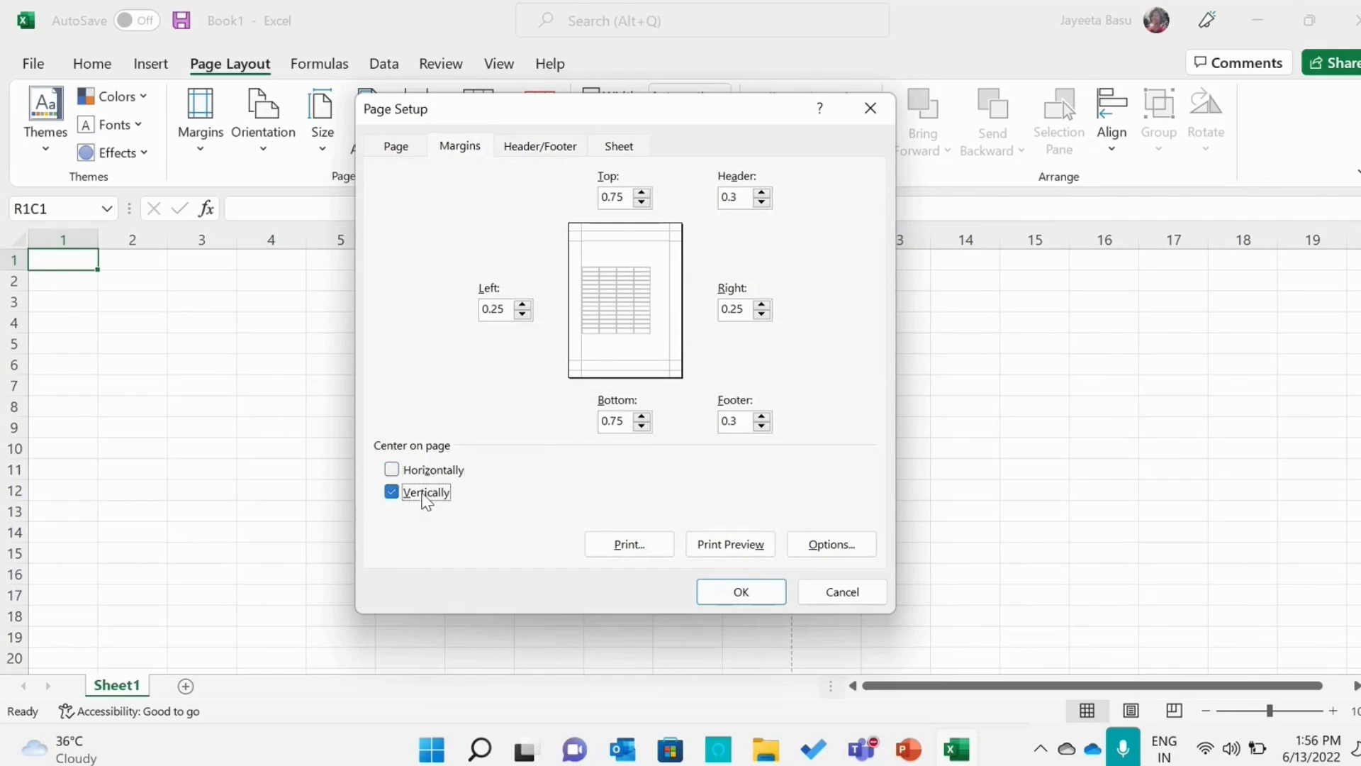
# Raise the left and top margins to 1.25 and the header margin to 1.3.
pyautogui.click(522, 305)
pyautogui.click(523, 305)
pyautogui.click(522, 306)
pyautogui.click(522, 305)
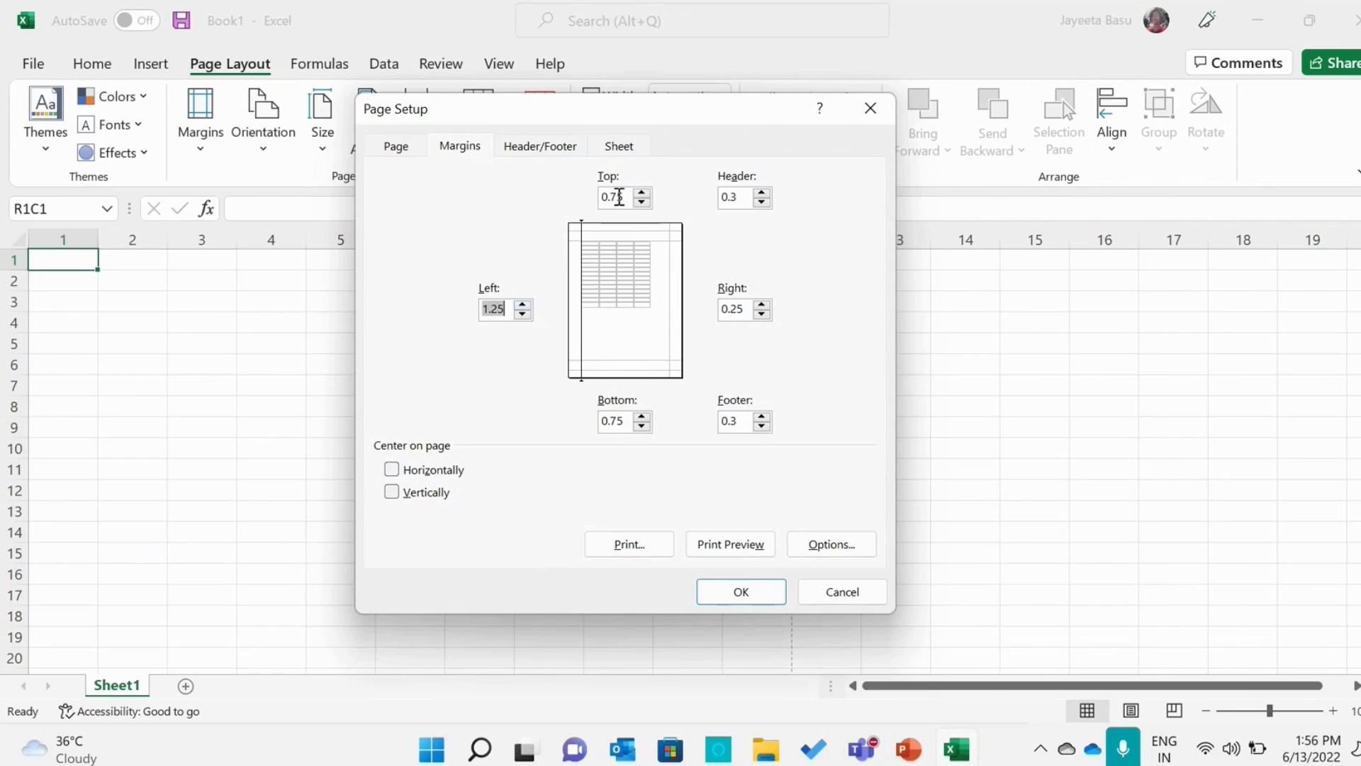
pyautogui.click(642, 193)
pyautogui.click(642, 193)
pyautogui.click(762, 192)
pyautogui.click(762, 192)
pyautogui.click(762, 192)
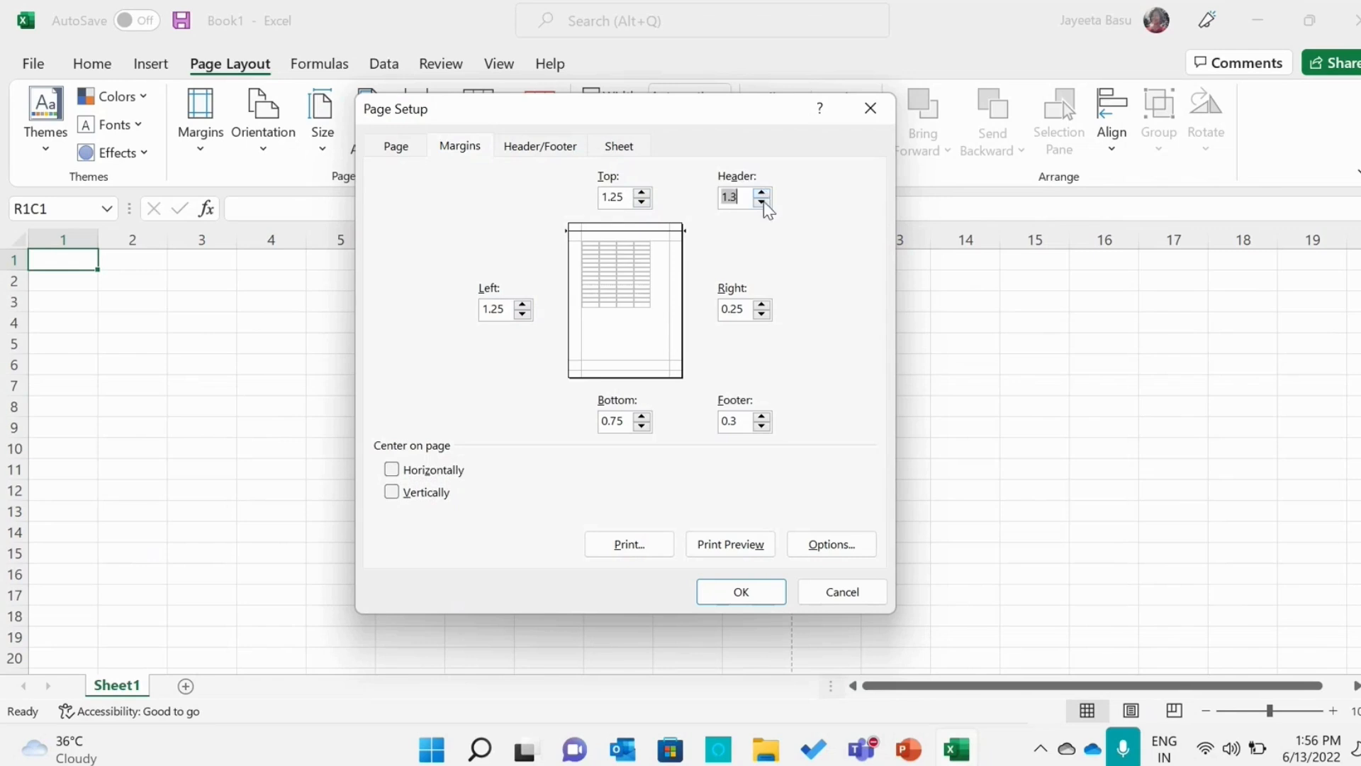
pyautogui.click(762, 193)
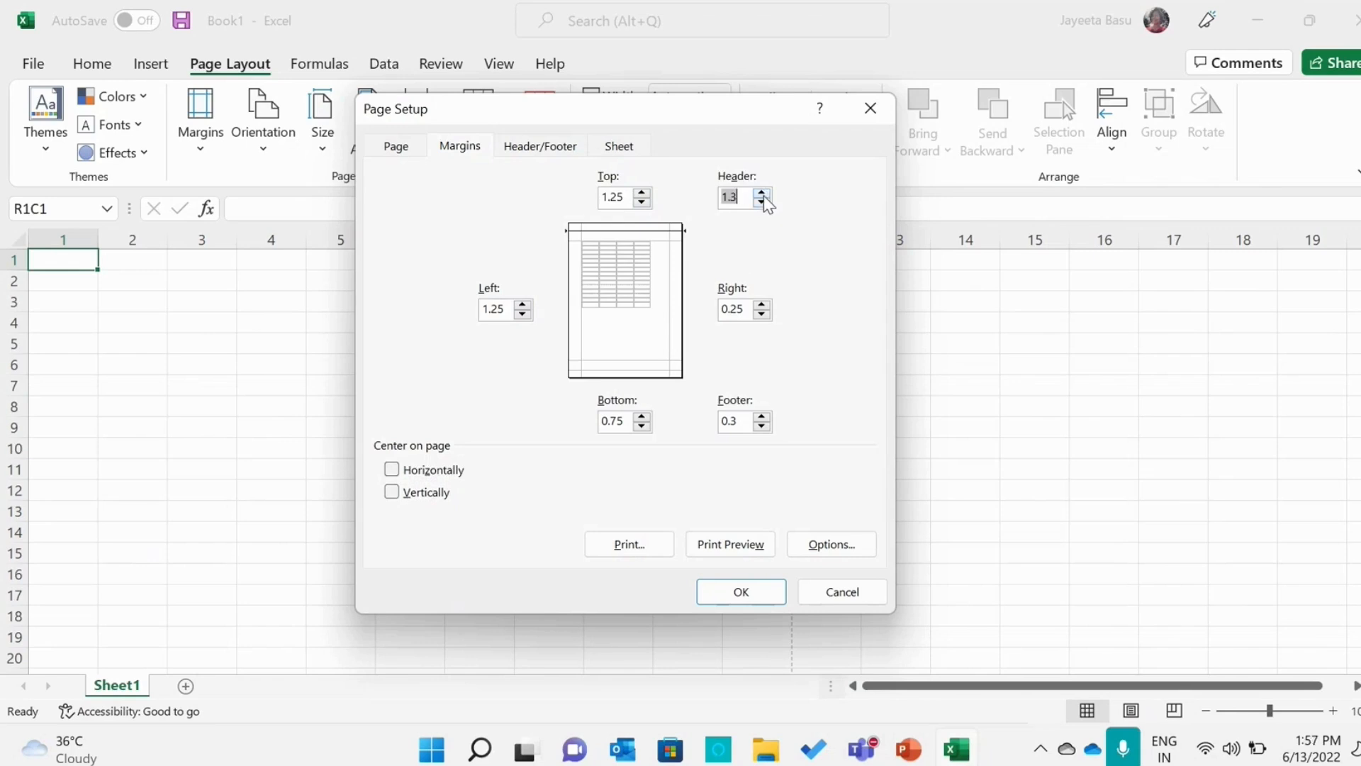
# Raise the right and bottom margins to 1.25 and the footer to 1.3, then apply.
pyautogui.click(764, 306)
pyautogui.click(764, 305)
pyautogui.click(763, 305)
pyautogui.click(763, 305)
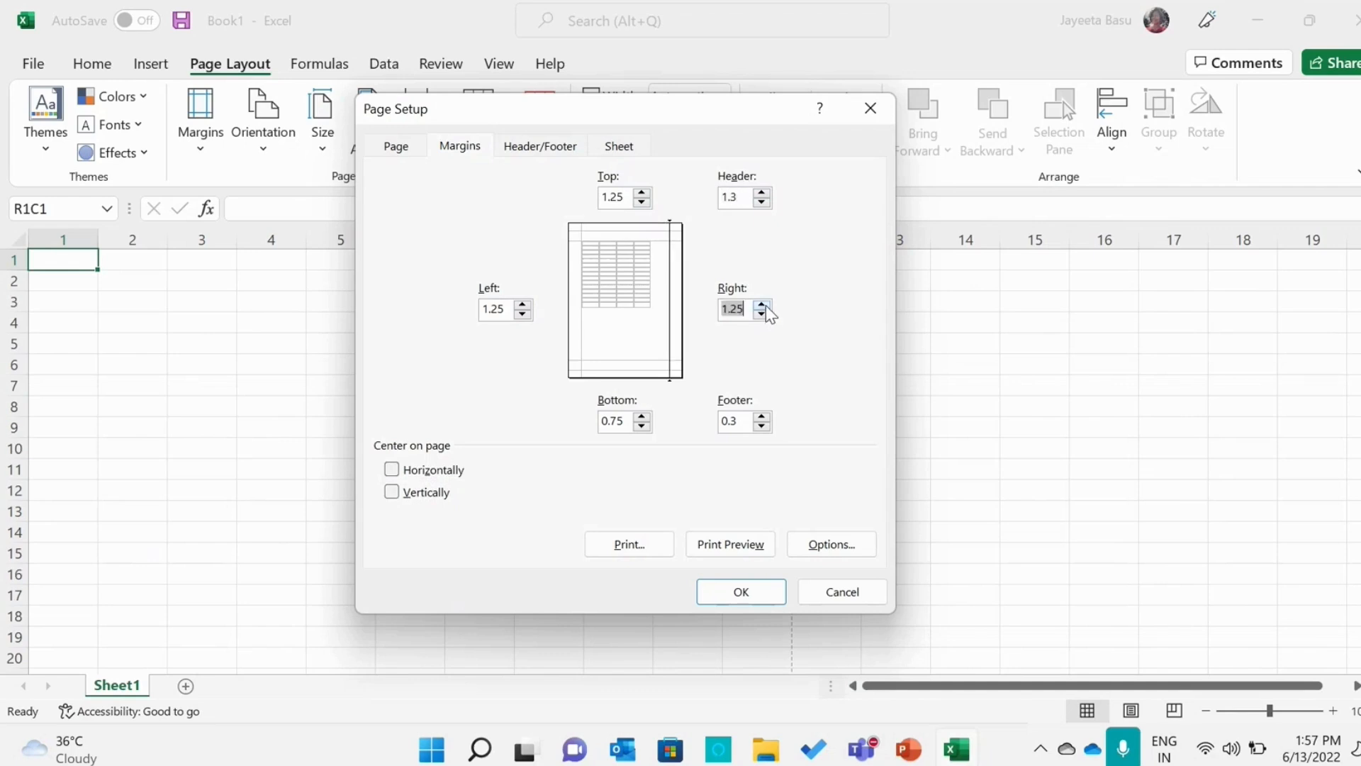
pyautogui.click(642, 417)
pyautogui.click(642, 417)
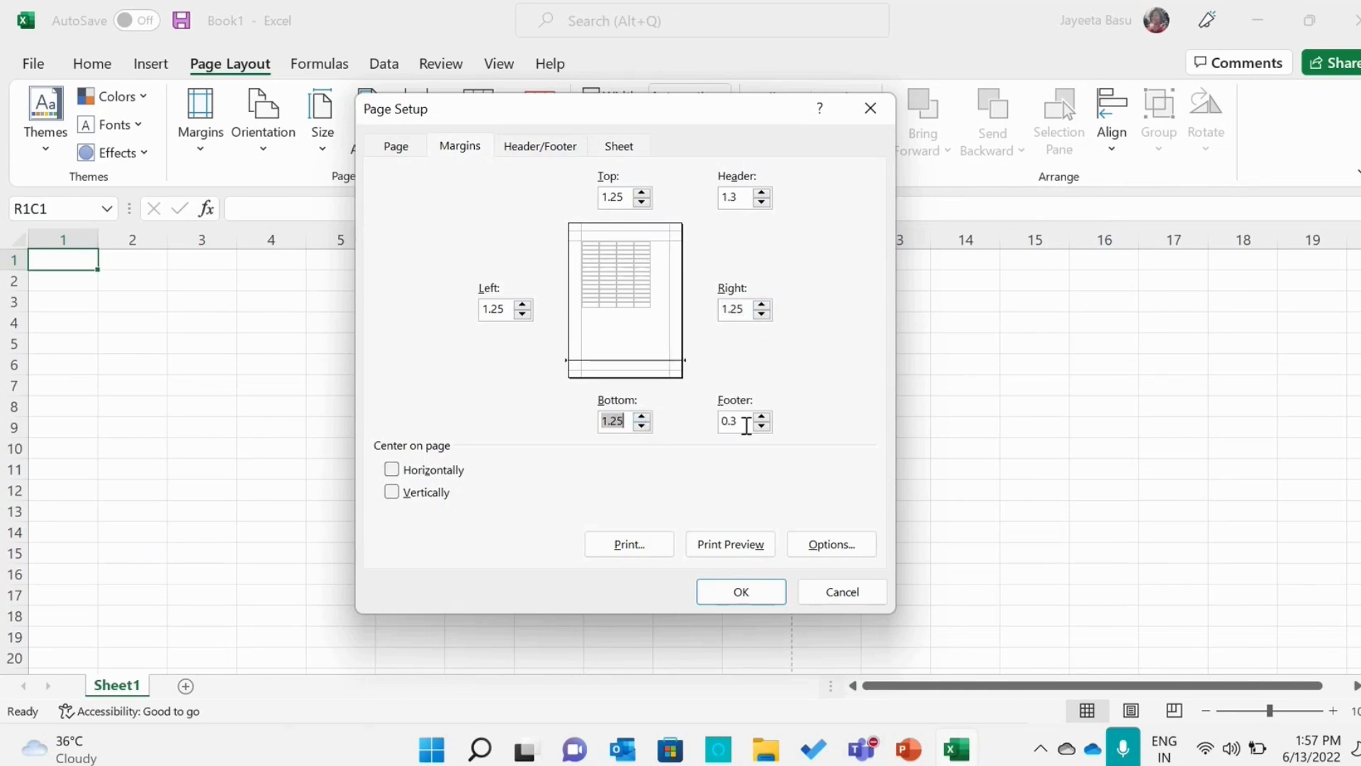
pyautogui.click(762, 417)
pyautogui.click(762, 418)
pyautogui.click(762, 418)
pyautogui.click(763, 417)
pyautogui.click(730, 593)
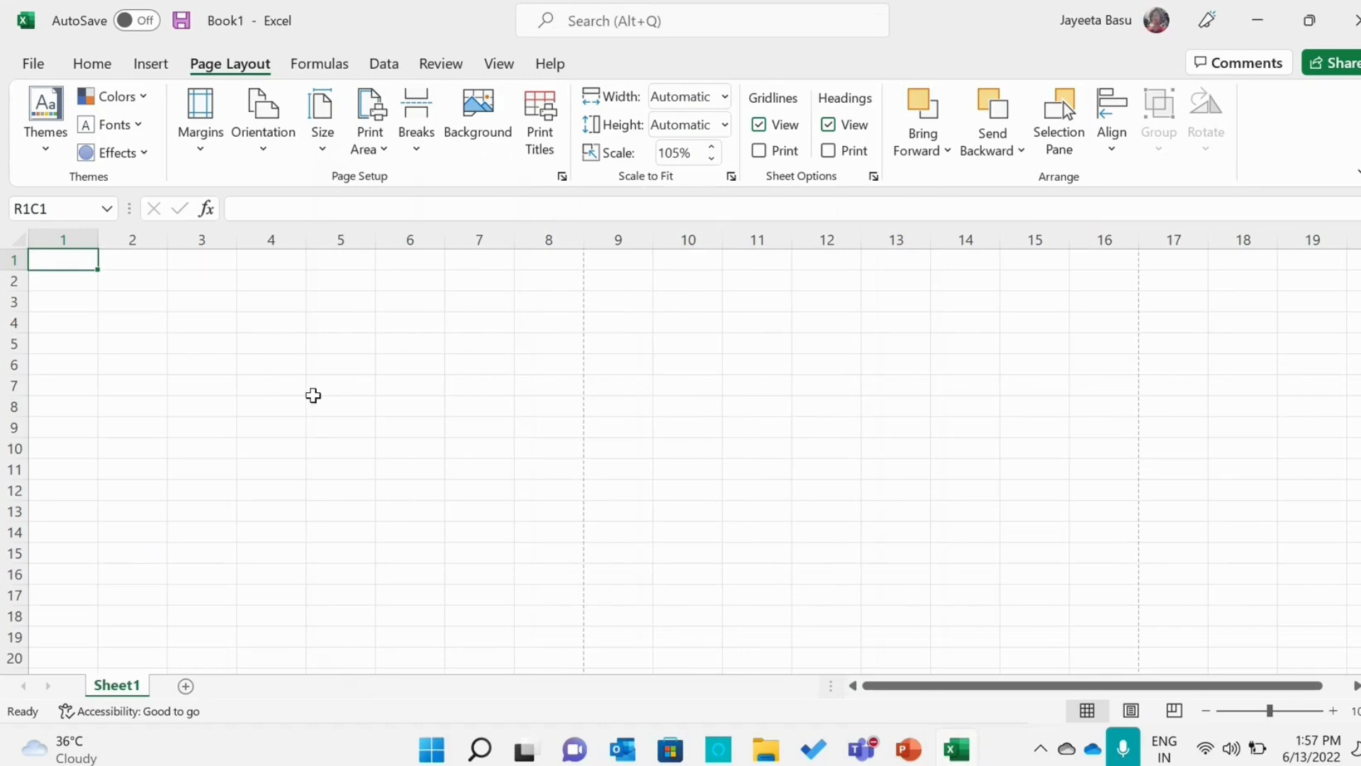
# Select cell R7C5 as the break position, then bring PowerPoint's Margin Size slide to the front.
pyautogui.click(313, 390)
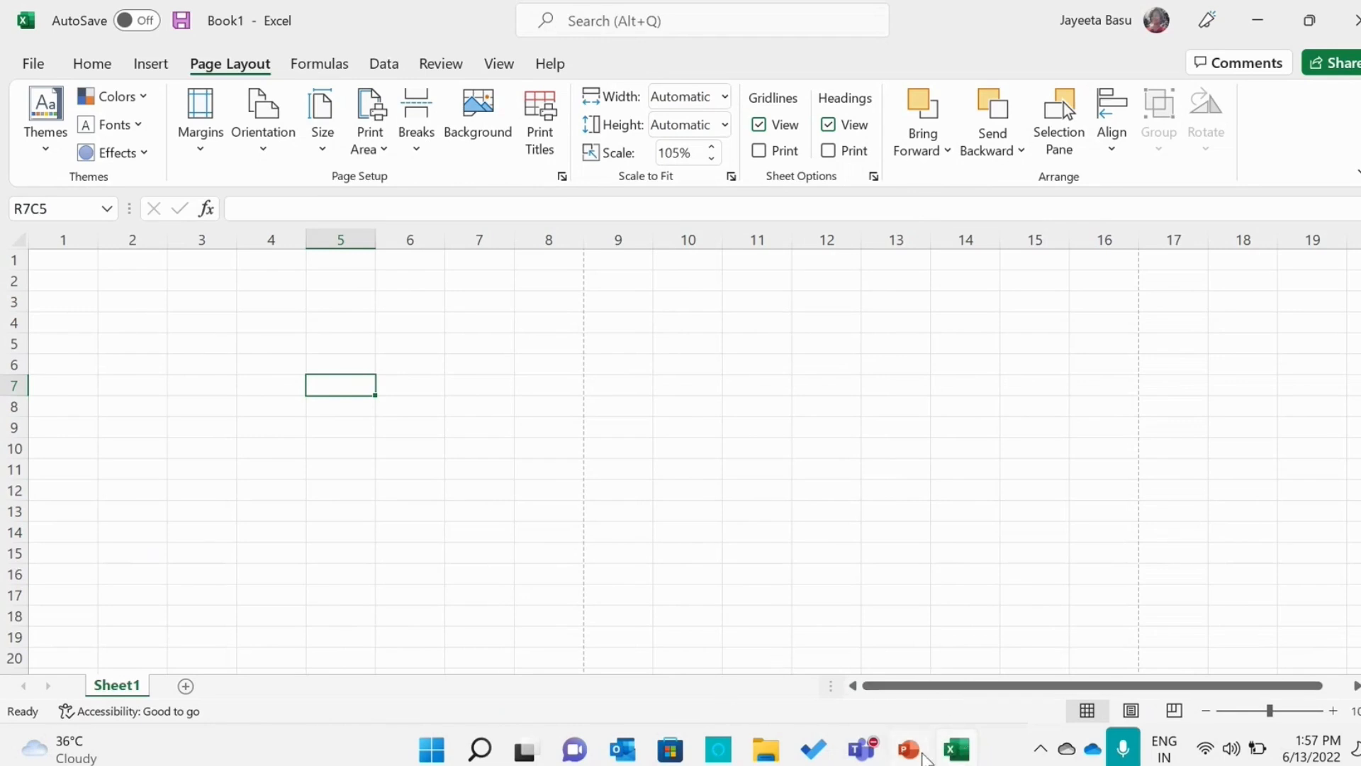
pyautogui.click(924, 757)
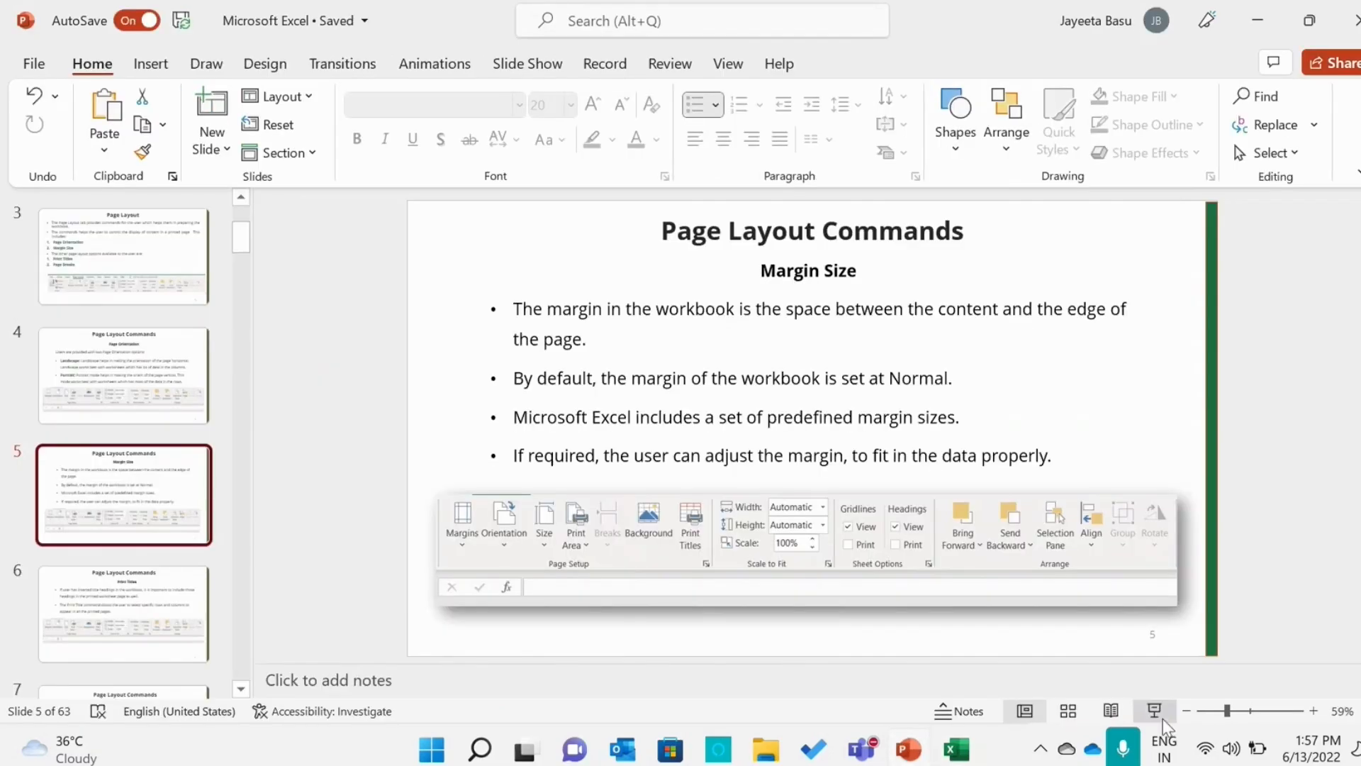
# Start the slide show from the Margin Size slide and advance to slide 6, Print Titles.
pyautogui.click(1162, 717)
pyautogui.press('Right')
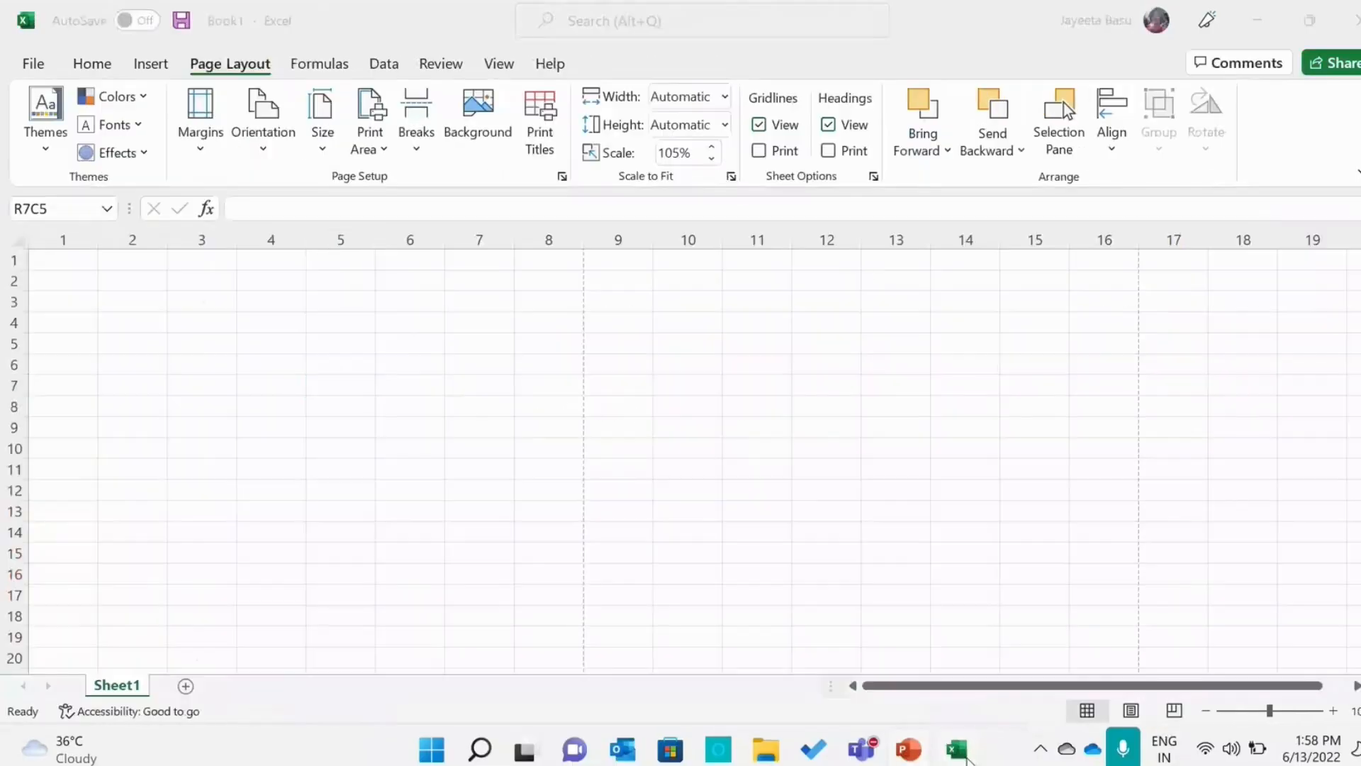
# Open the sheet's Print Titles settings and check the empty print area, repeat fields and comments options.
pyautogui.click(539, 141)
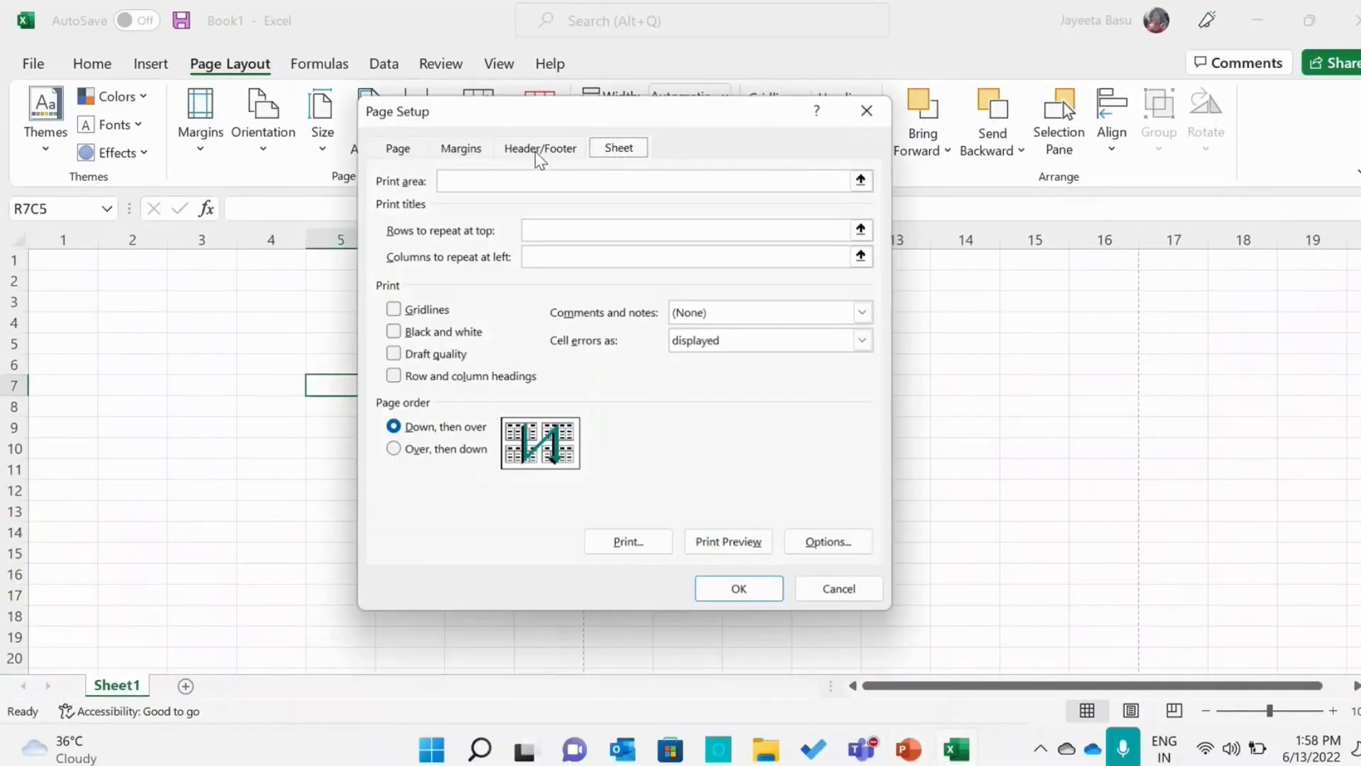
pyautogui.click(492, 186)
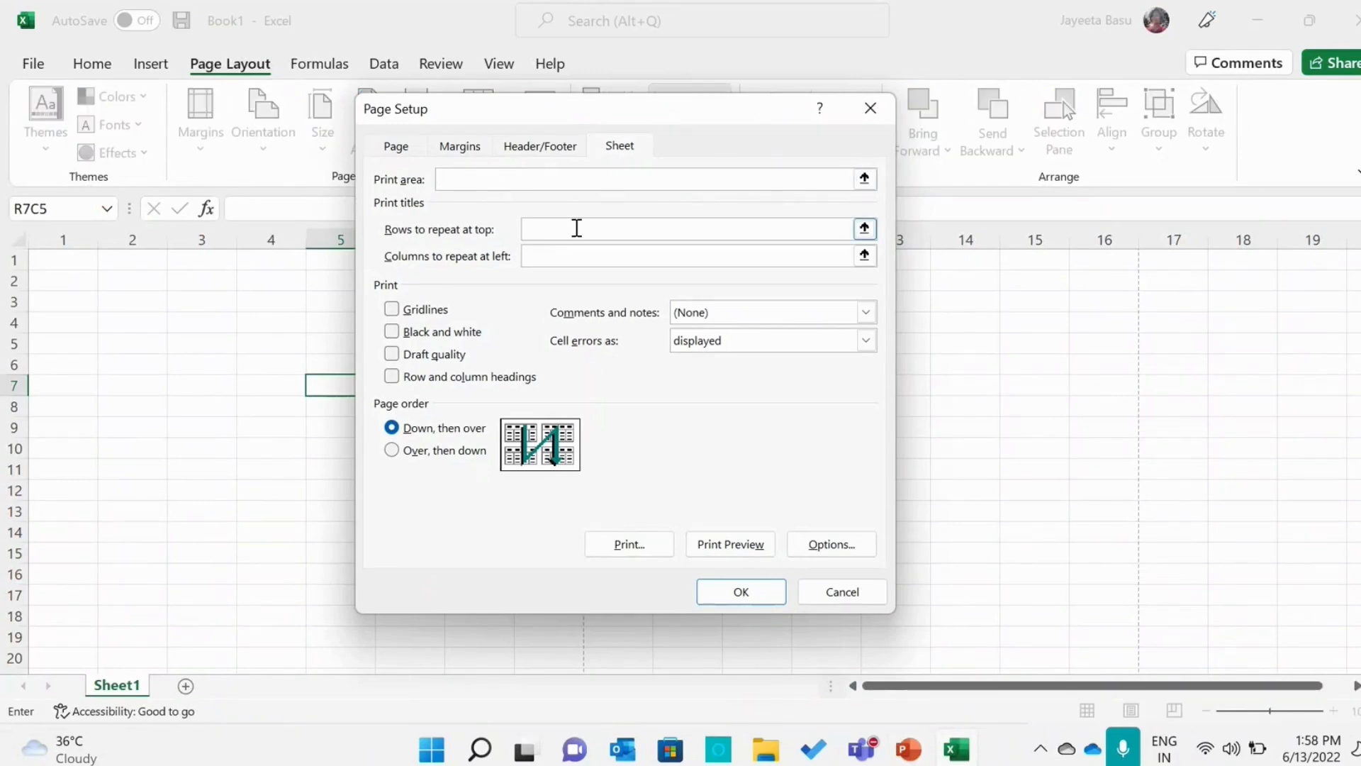
pyautogui.click(575, 251)
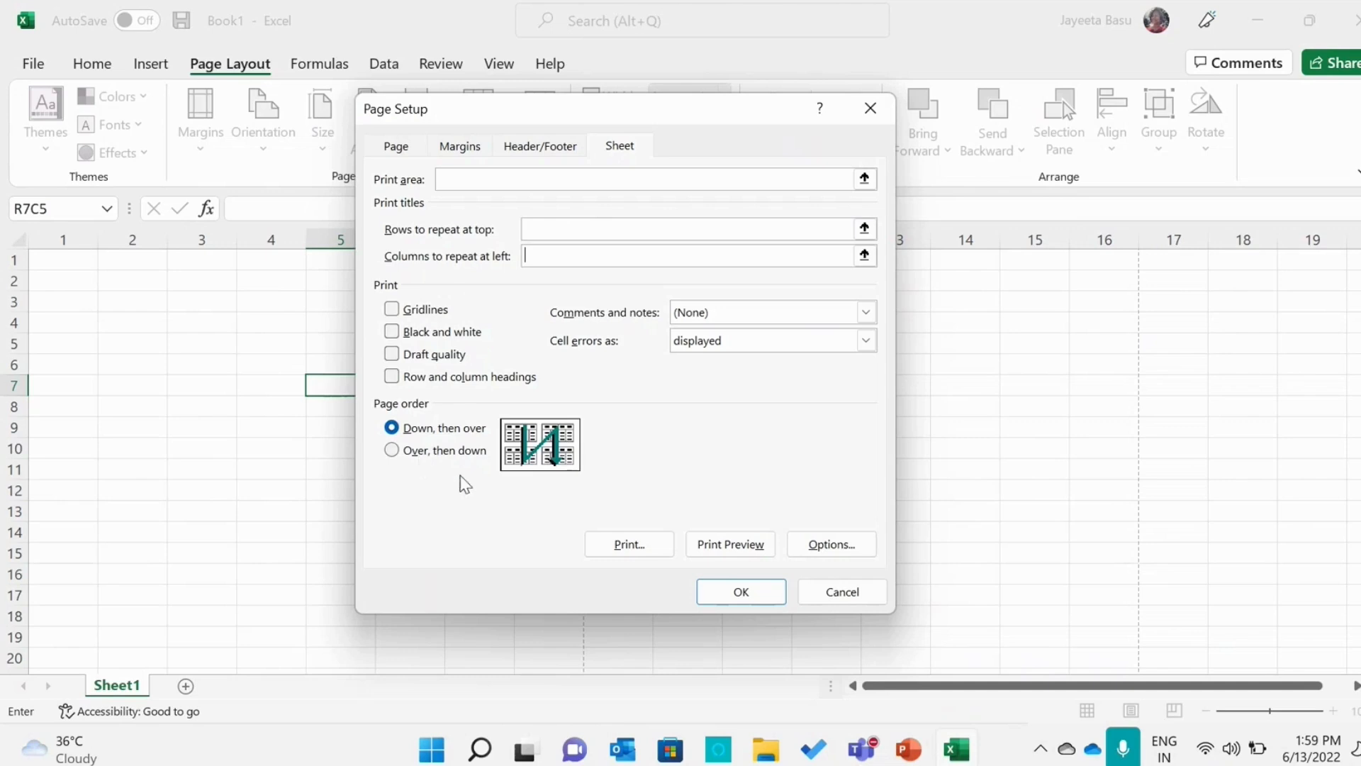
pyautogui.click(810, 312)
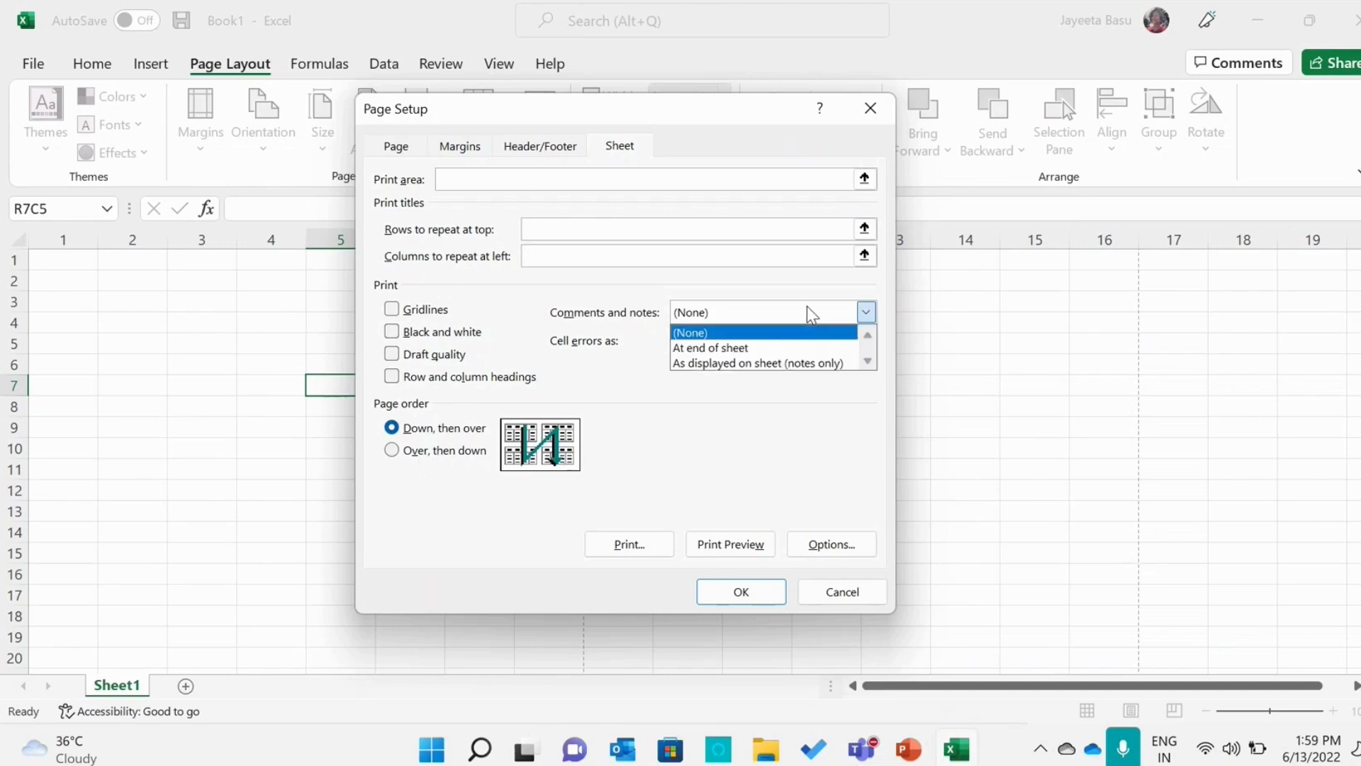
# Keep comments and notes at (None) and cell errors as displayed, then confirm Page Setup with OK.
pyautogui.click(807, 309)
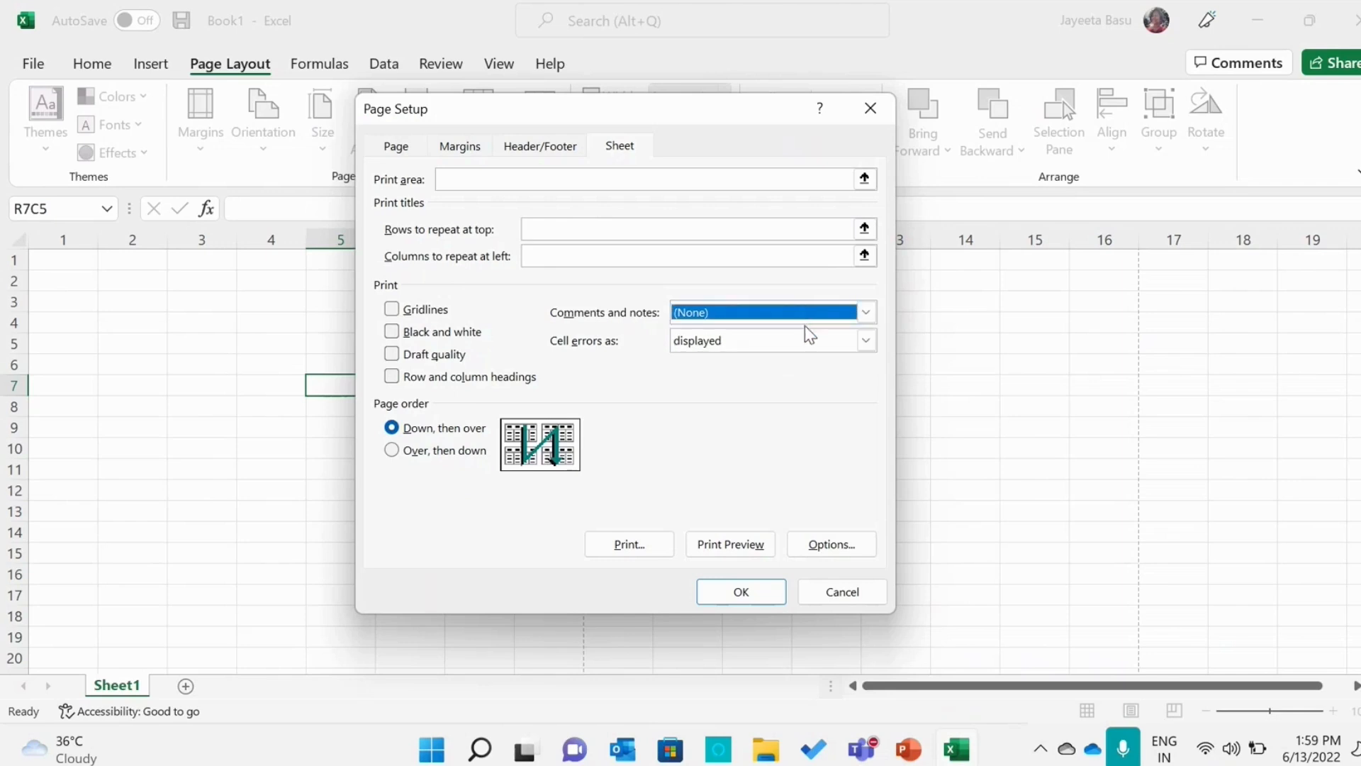
pyautogui.click(805, 339)
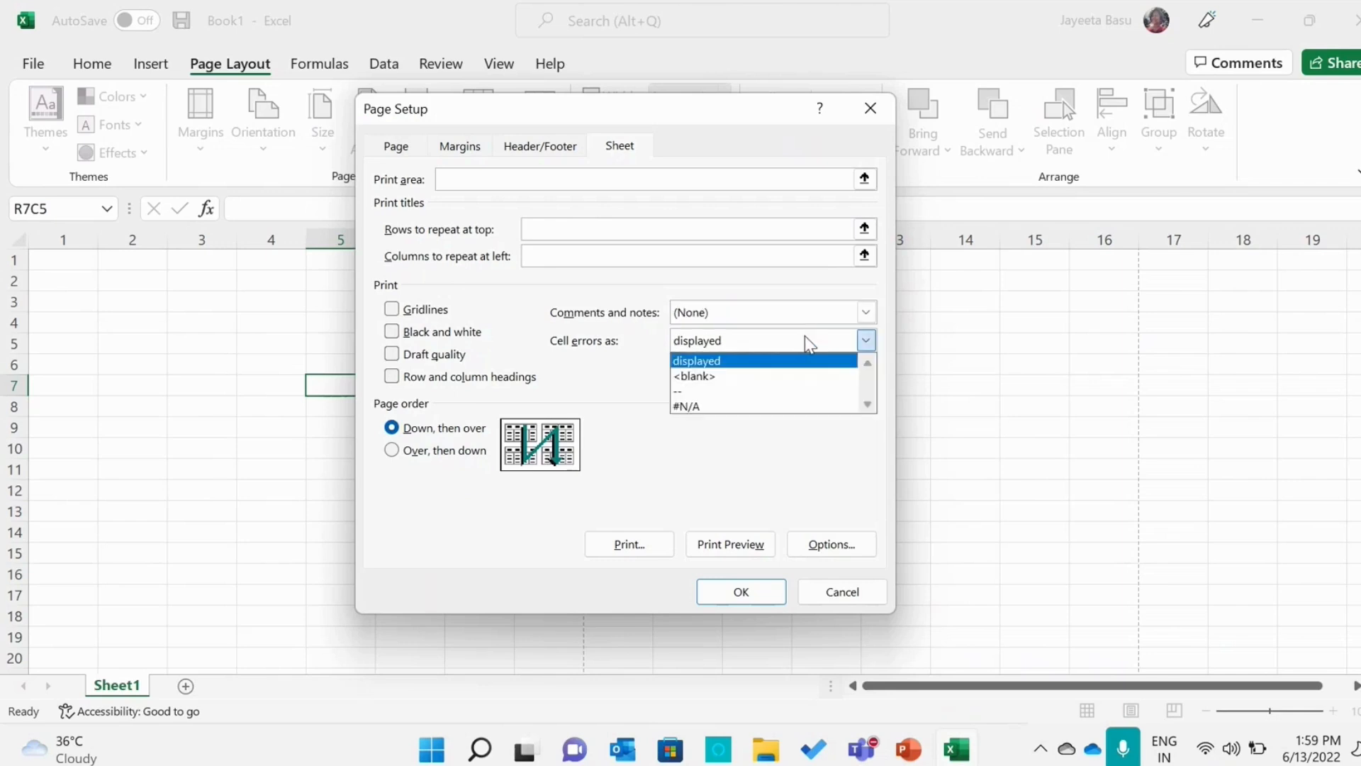
pyautogui.click(808, 342)
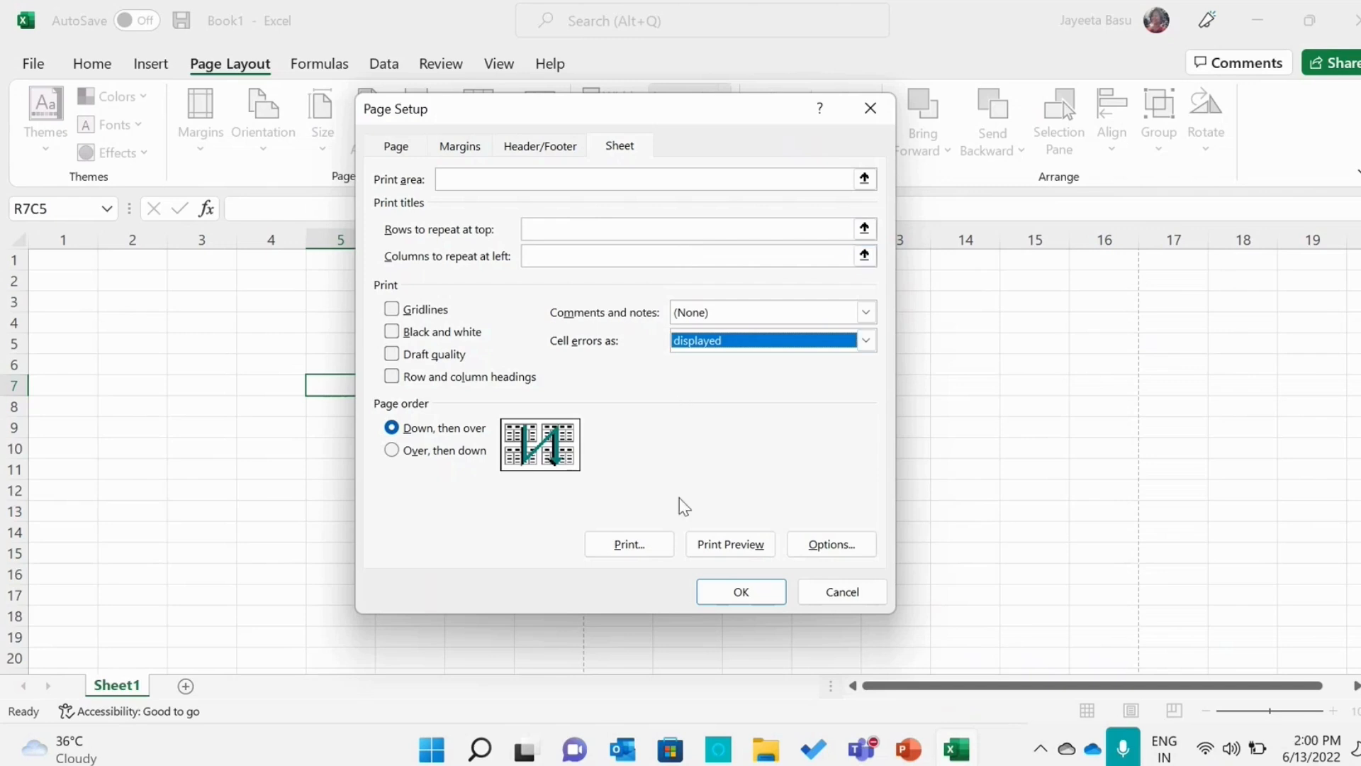
pyautogui.click(718, 600)
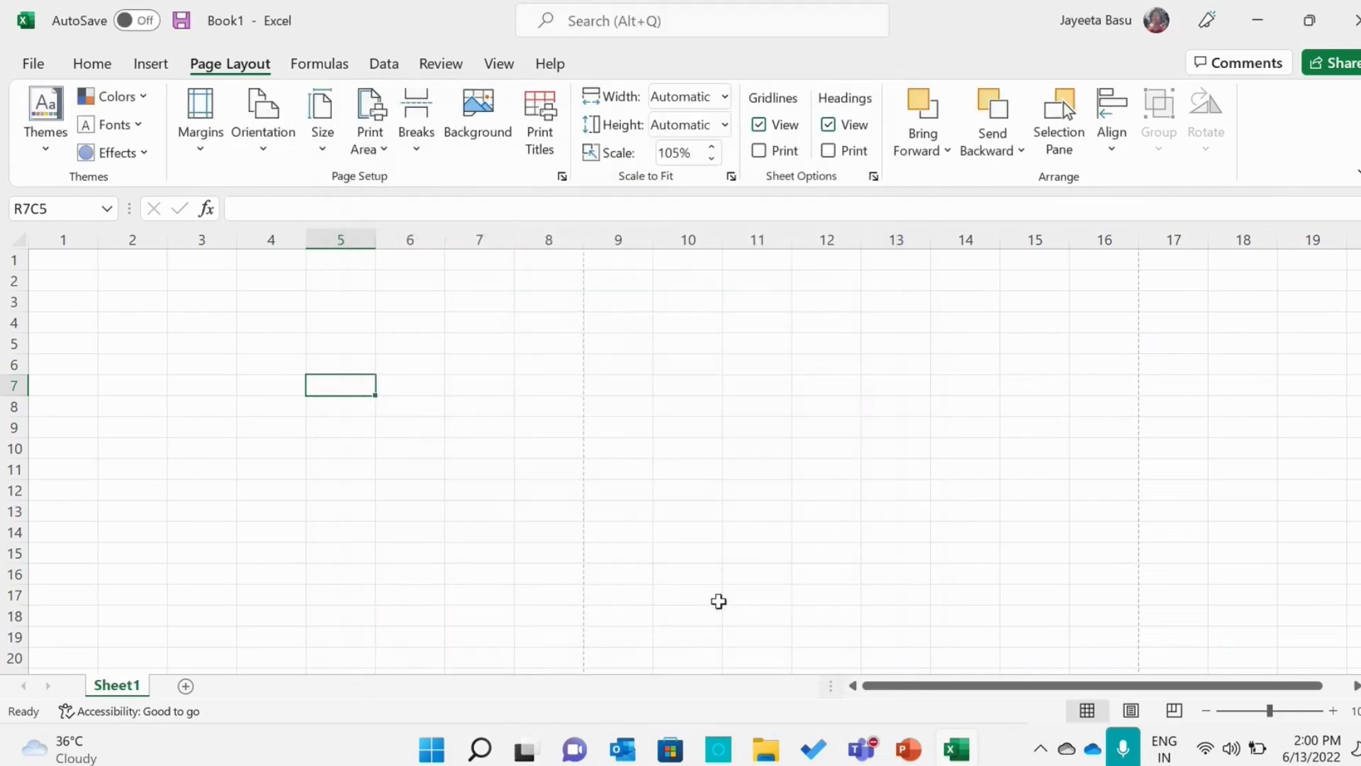
# Present PowerPoint up to slide 7 'Page Break', end the show and return to Excel.
pyautogui.click(900, 757)
pyautogui.click(1166, 714)
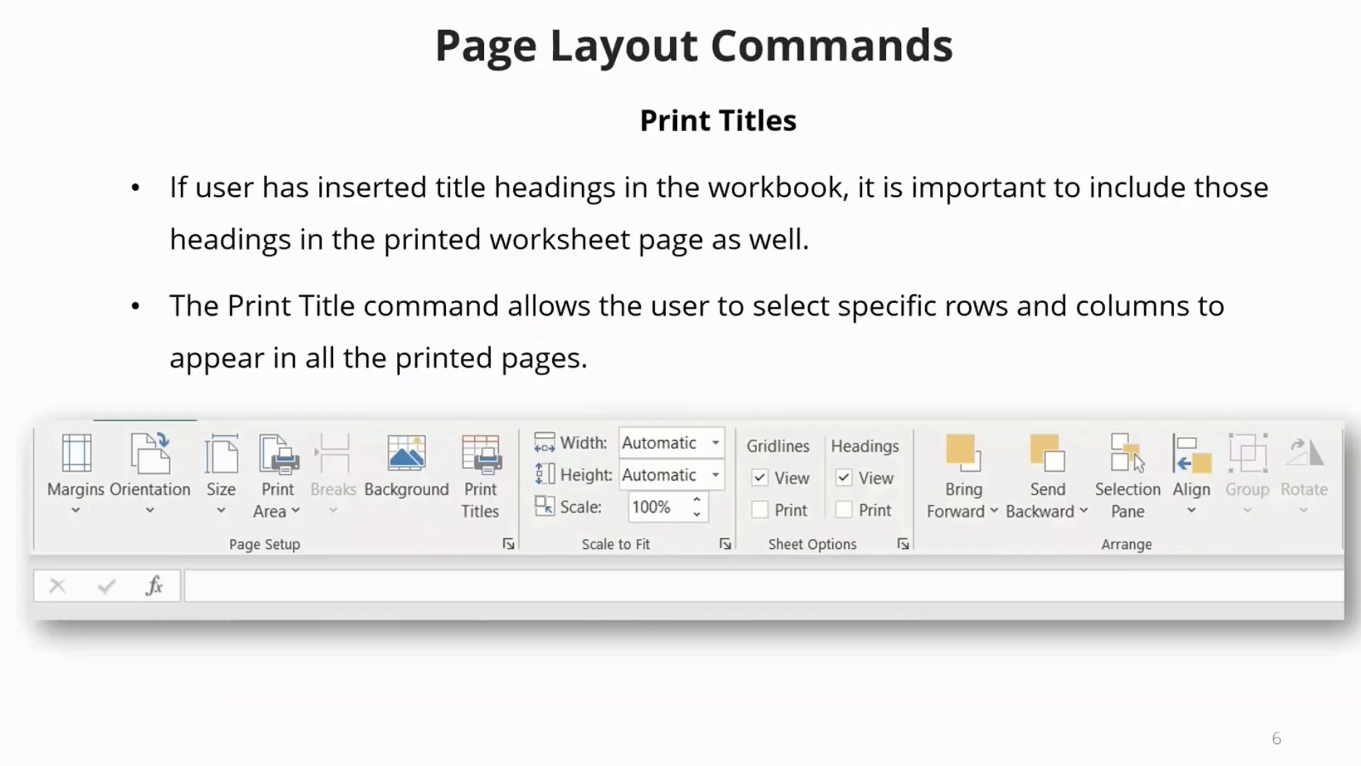
pyautogui.press('Right')
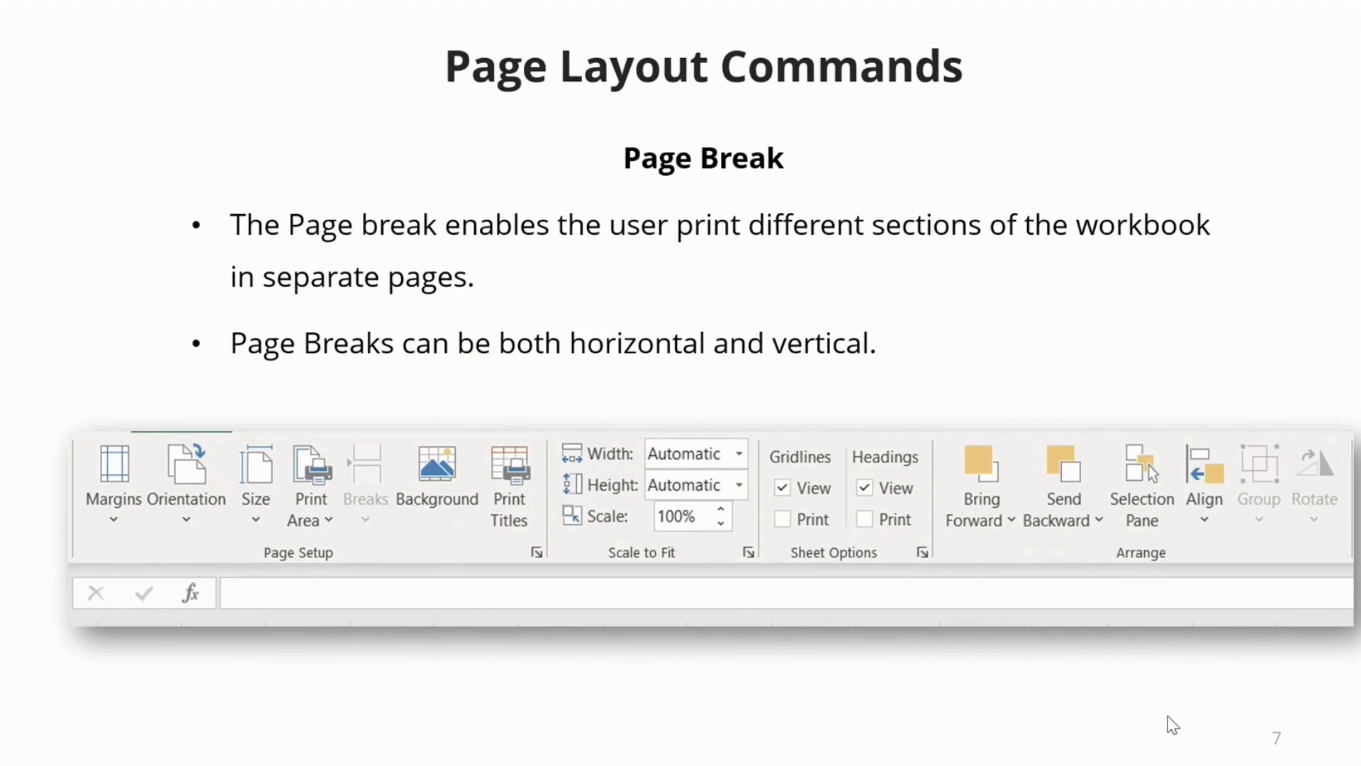
pyautogui.press('Escape')
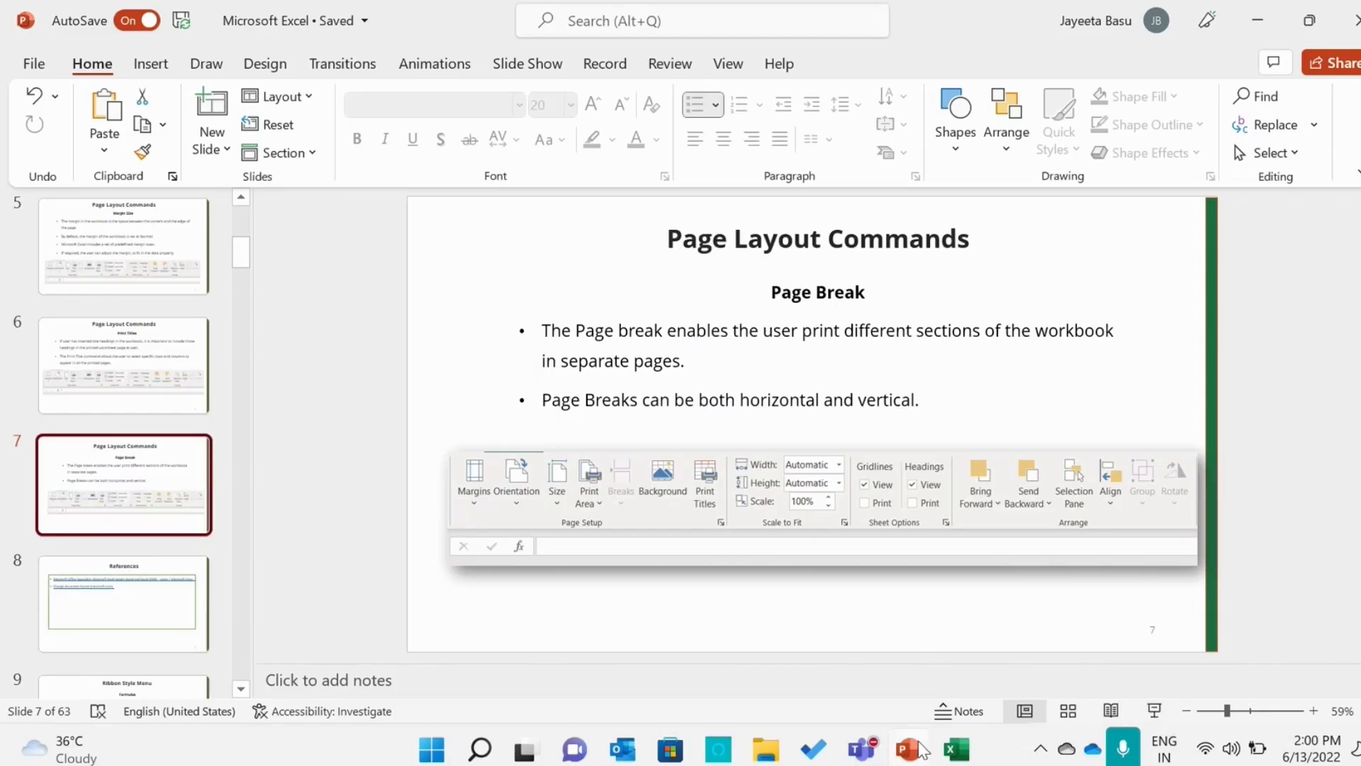
pyautogui.click(956, 750)
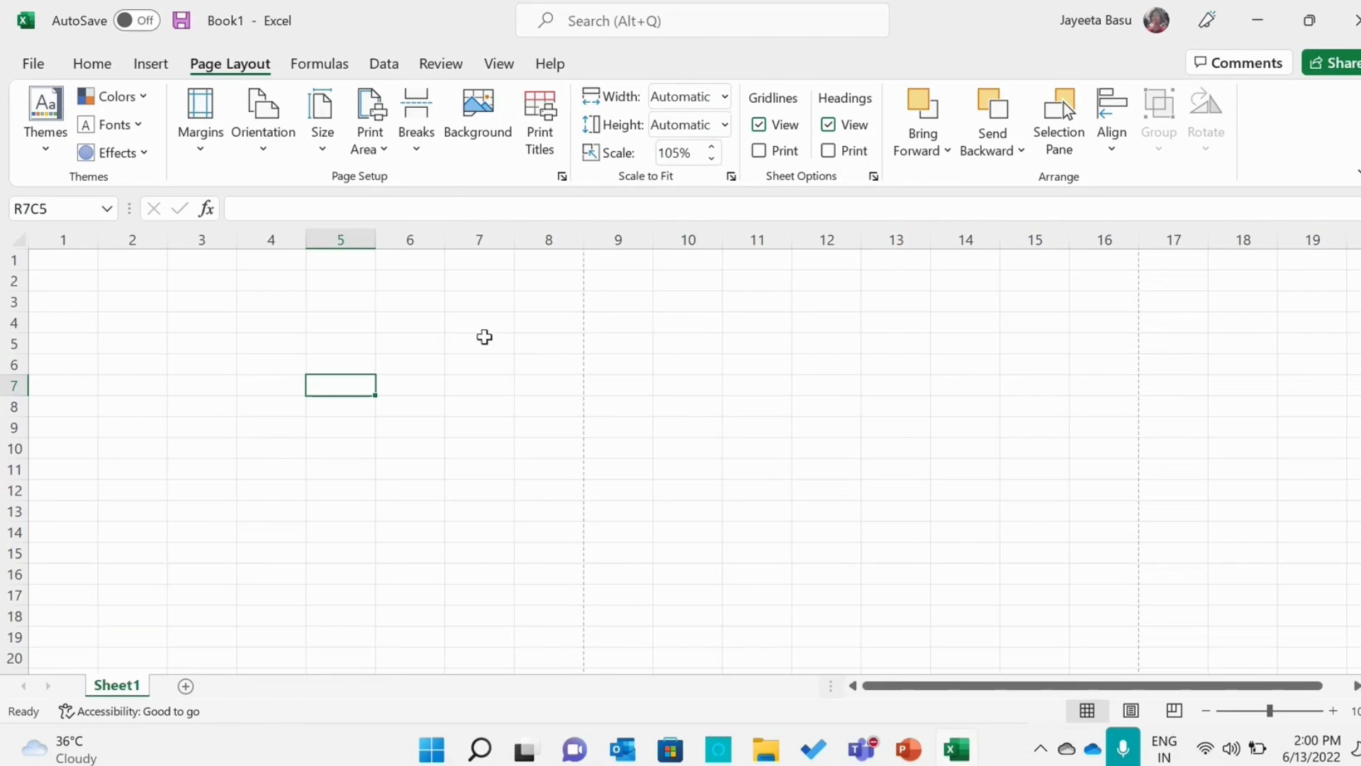
# Insert a page break at cell R7C5, undo it, and reopen the Breaks options.
pyautogui.click(407, 114)
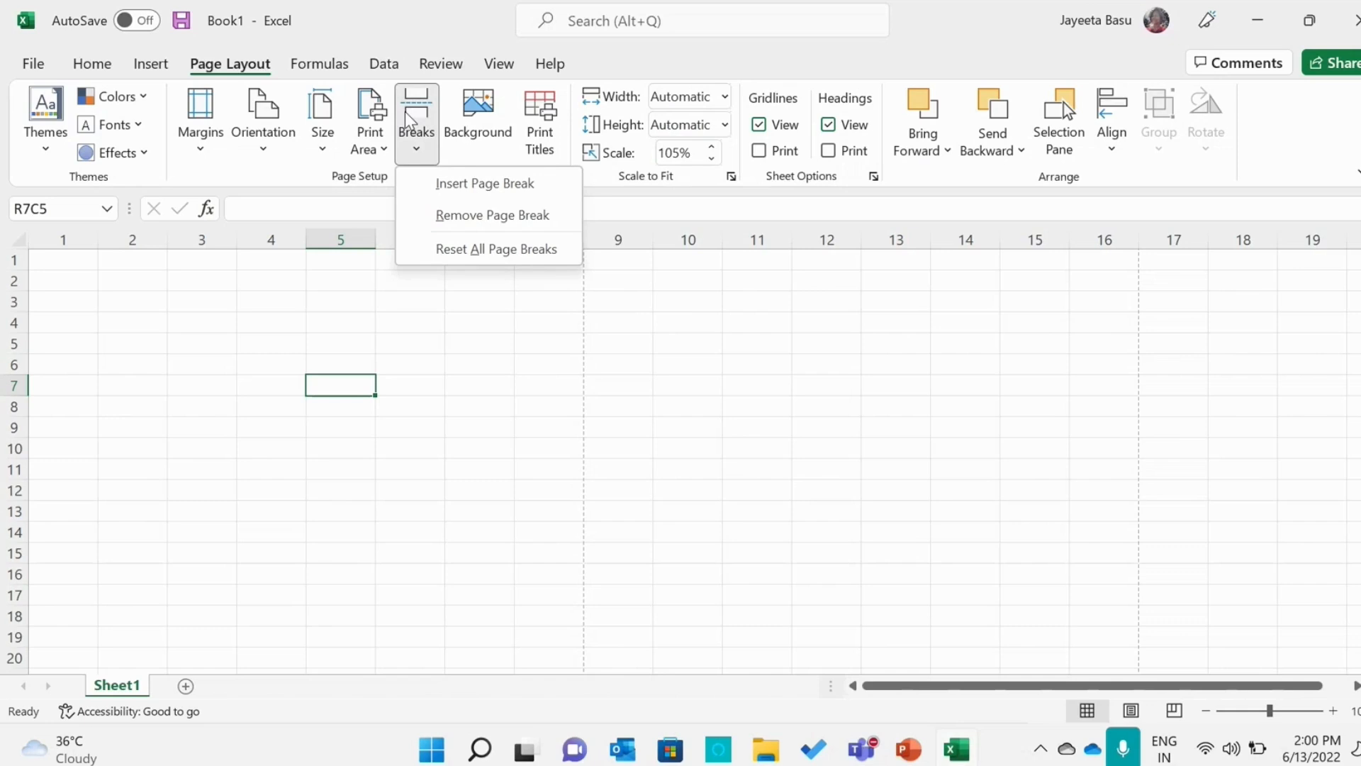
pyautogui.click(457, 183)
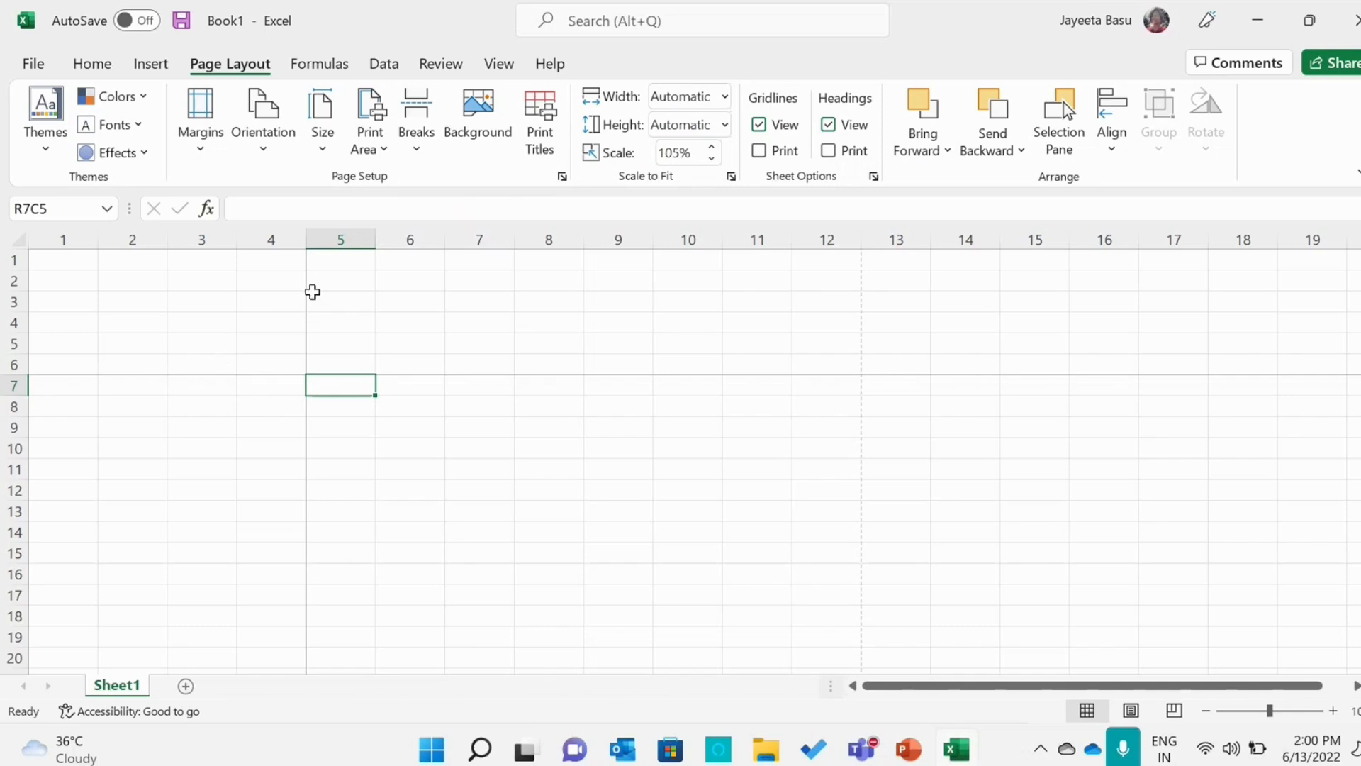
pyautogui.hotkey('ctrl', 'z')
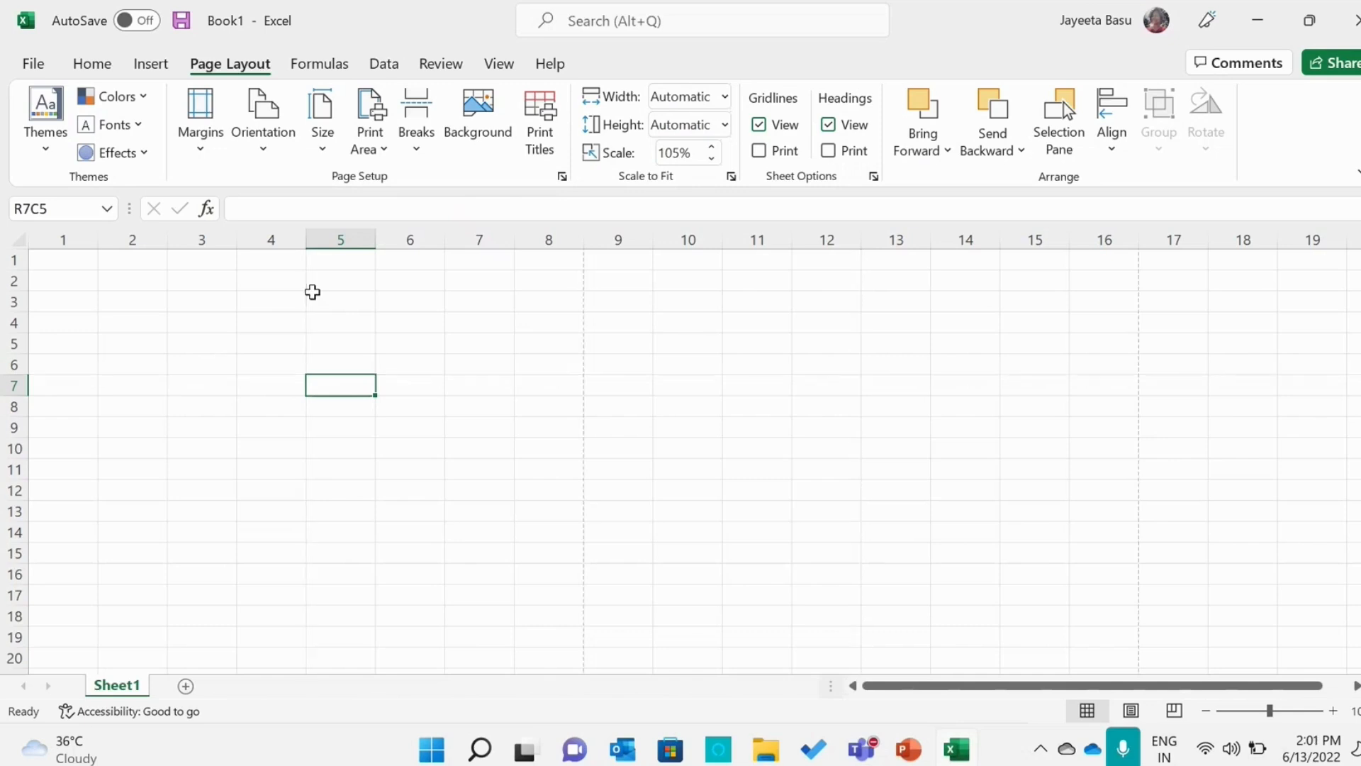
pyautogui.click(437, 150)
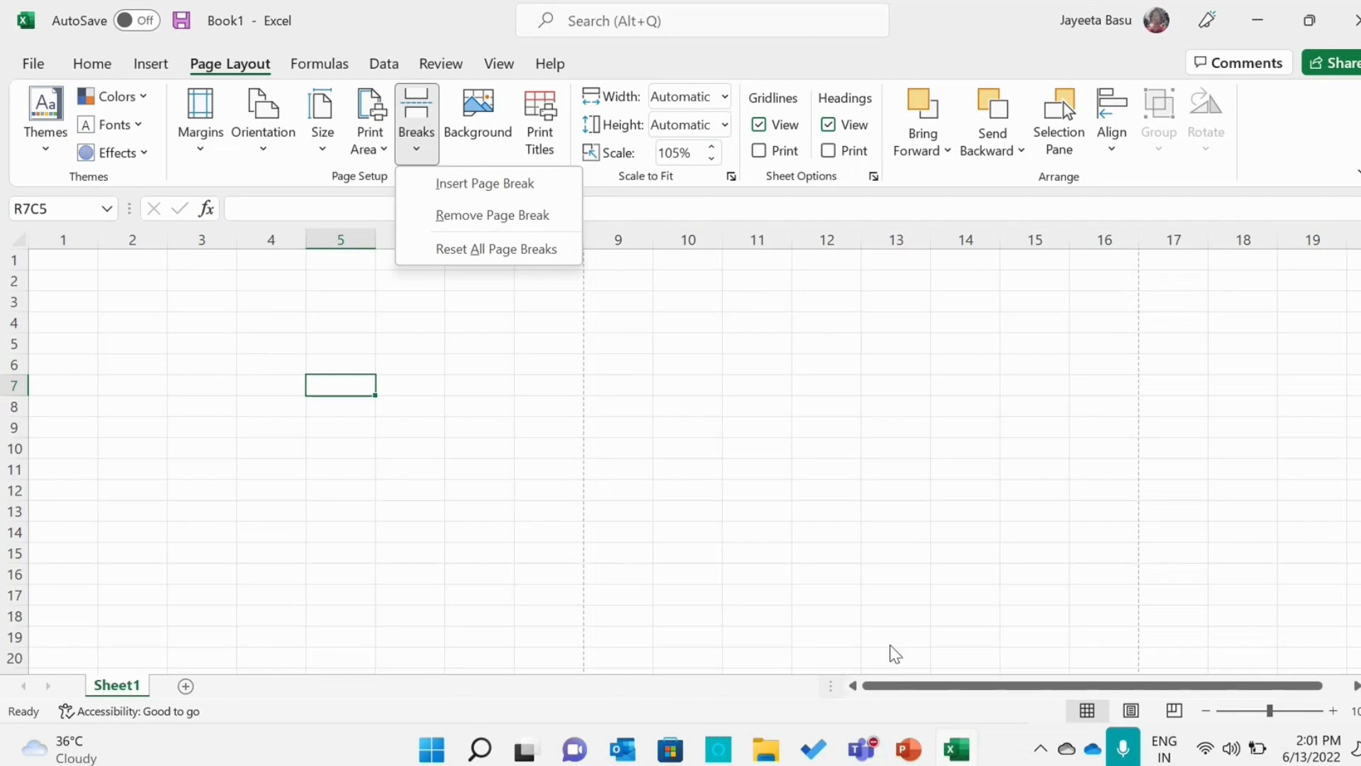
# Present the PowerPoint slide show and advance to slide 8, References.
pyautogui.click(918, 757)
pyautogui.click(1154, 716)
pyautogui.press('Right')
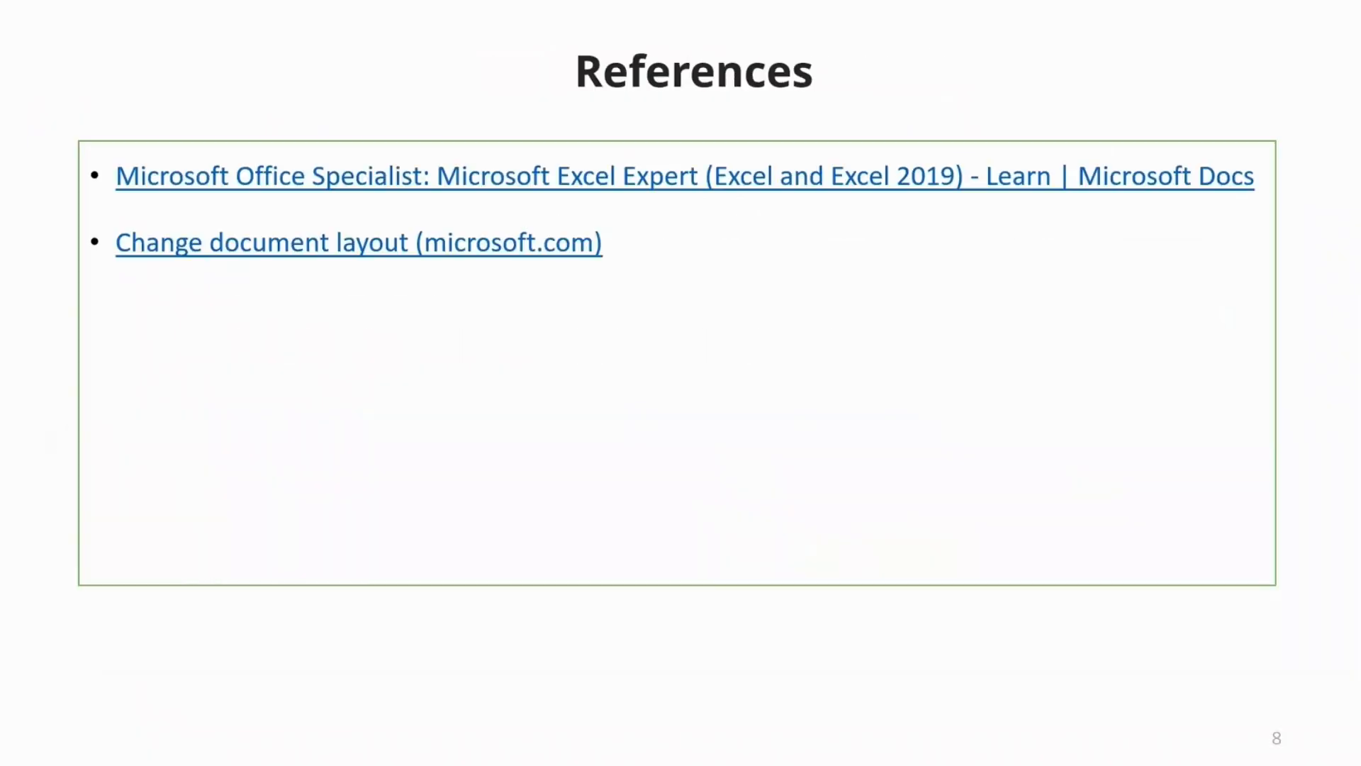
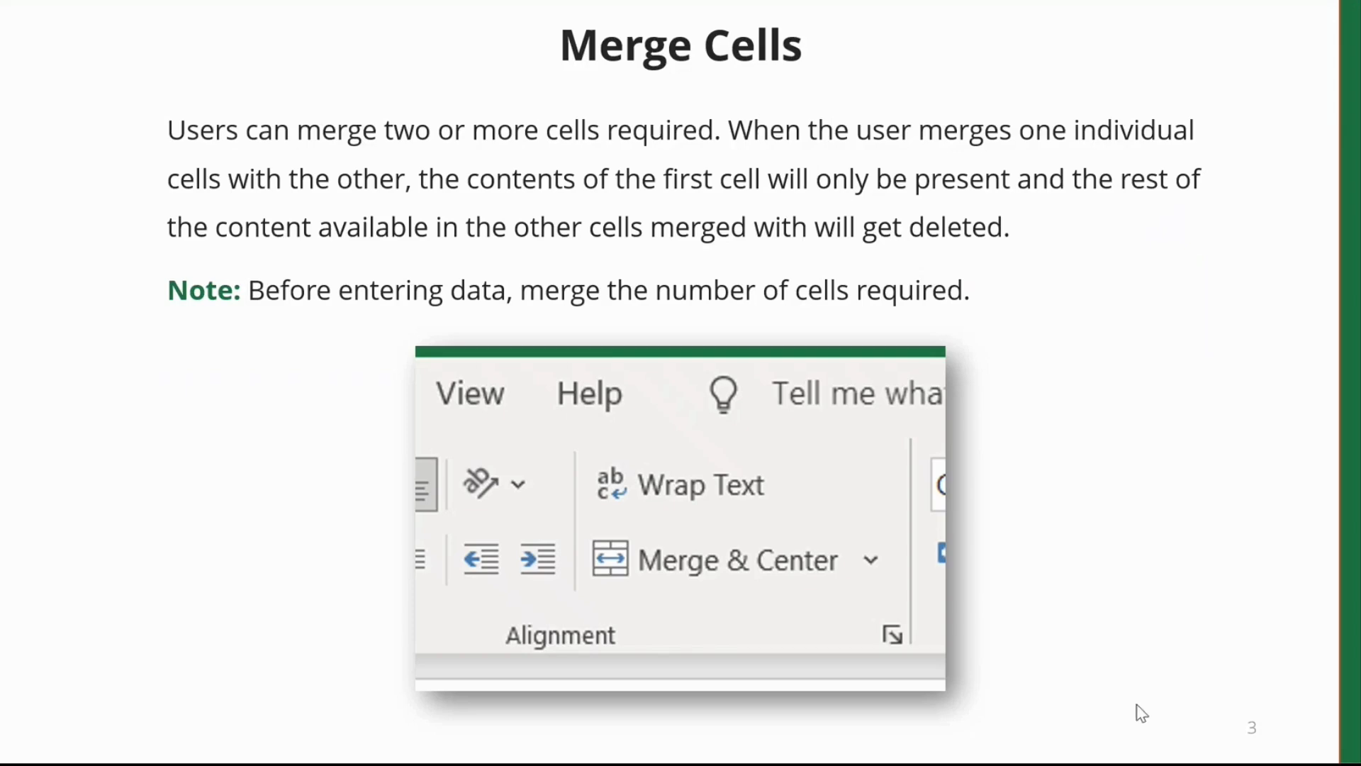
# Exit the slide show on the Merge Cells slide and switch to the blank Excel workbook Book1.
pyautogui.press('Escape')
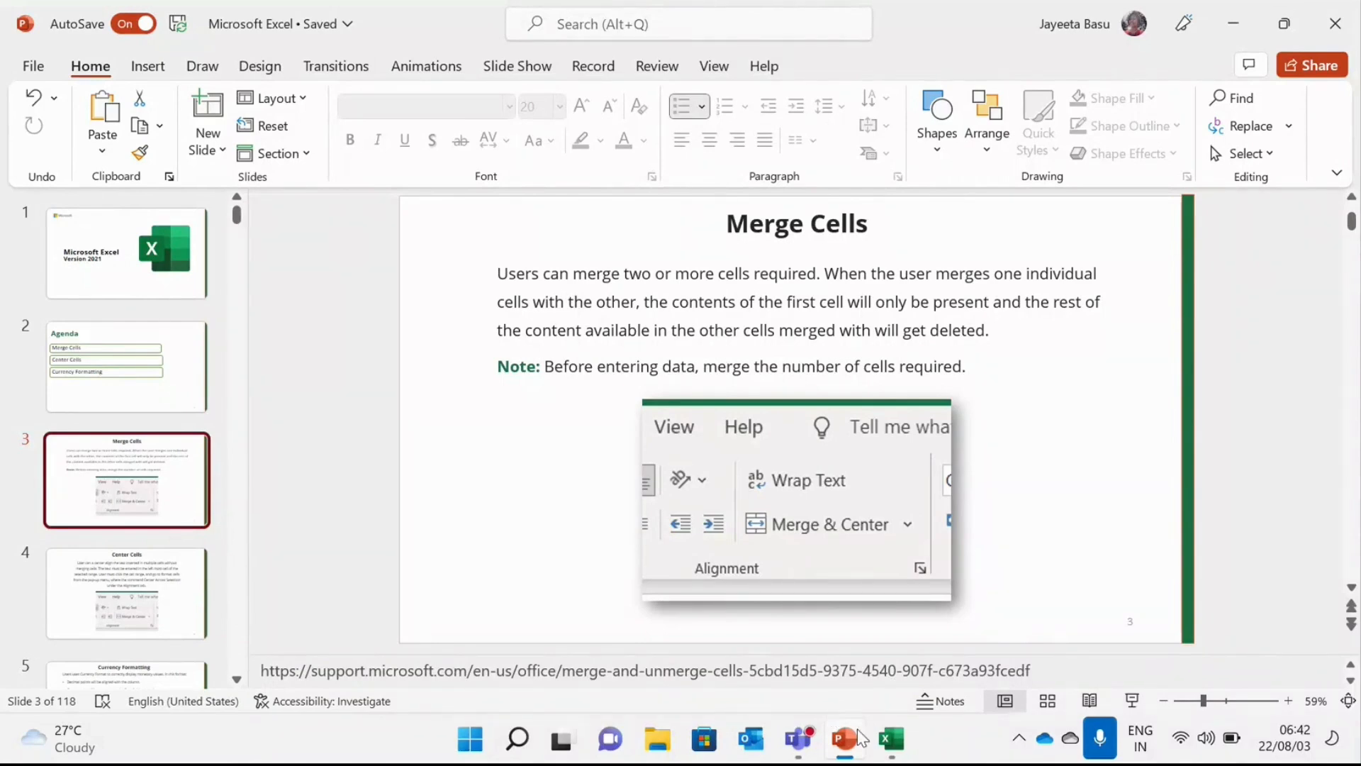
pyautogui.click(886, 740)
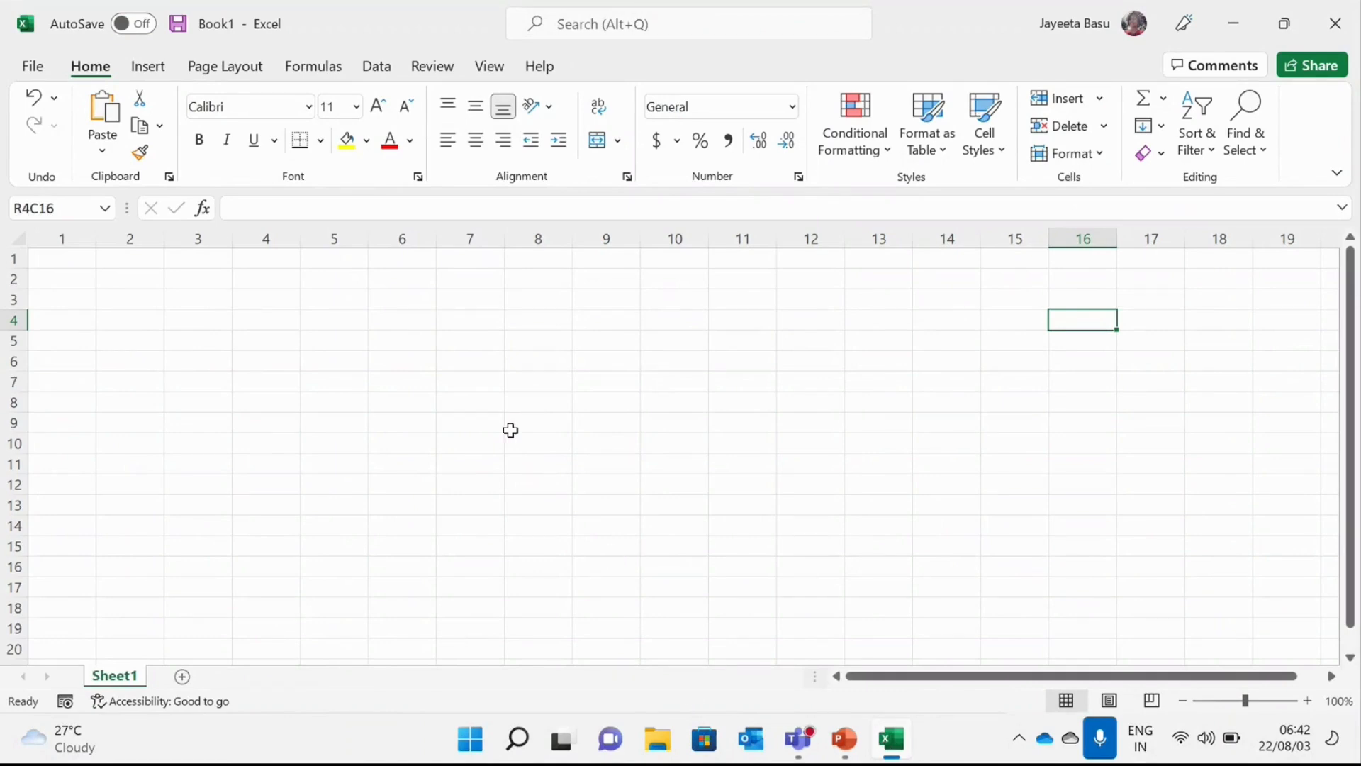
# Enter the title 'Students Survey for Festival 2022' in cell R3C8 and commit it.
pyautogui.click(532, 295)
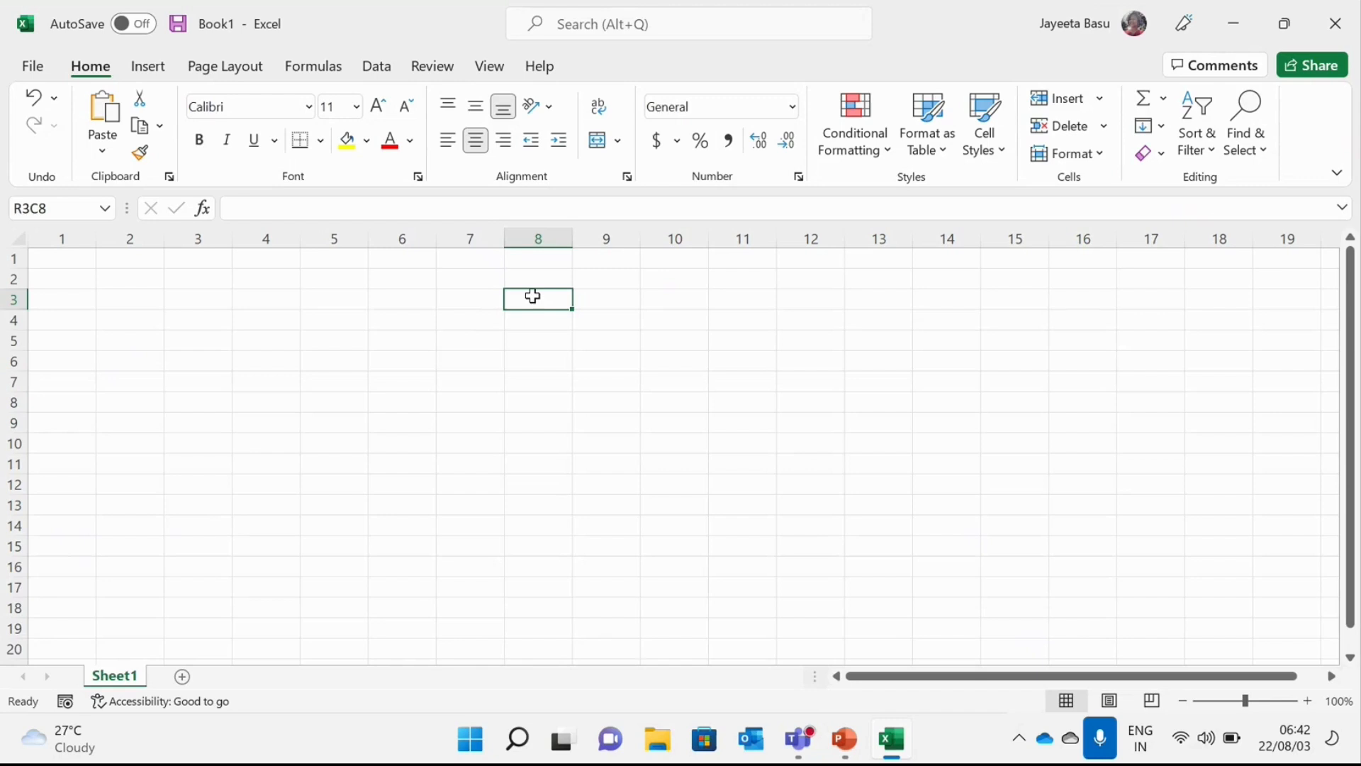
pyautogui.write('Stu')
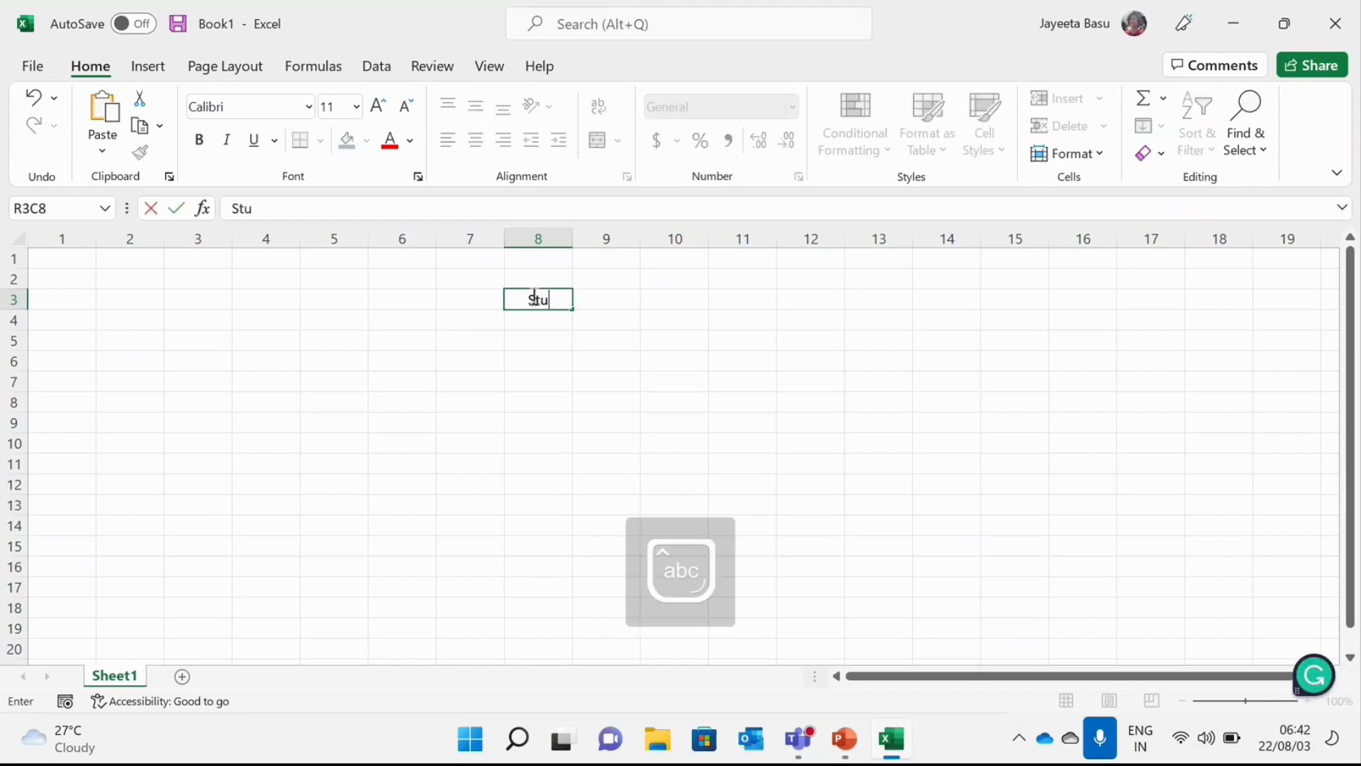
pyautogui.write('dents Surve')
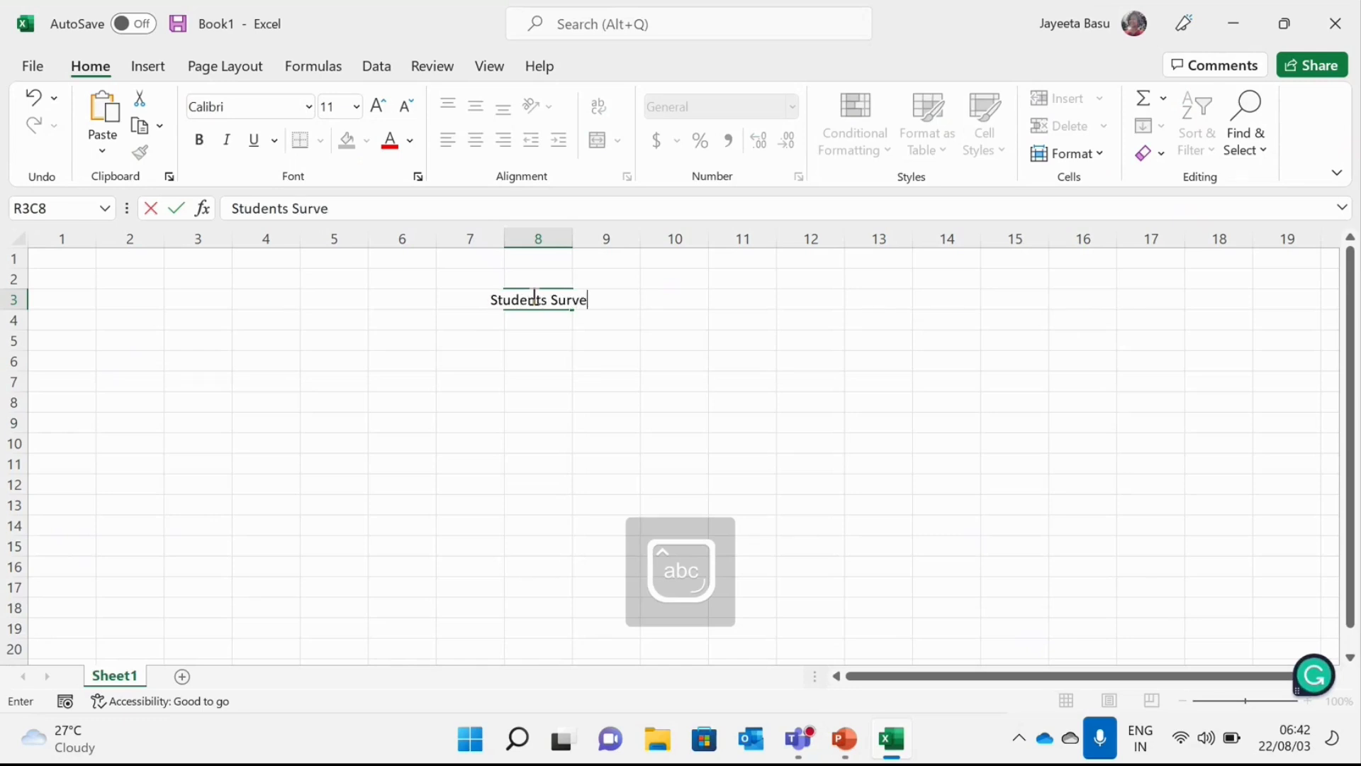
pyautogui.write('y for')
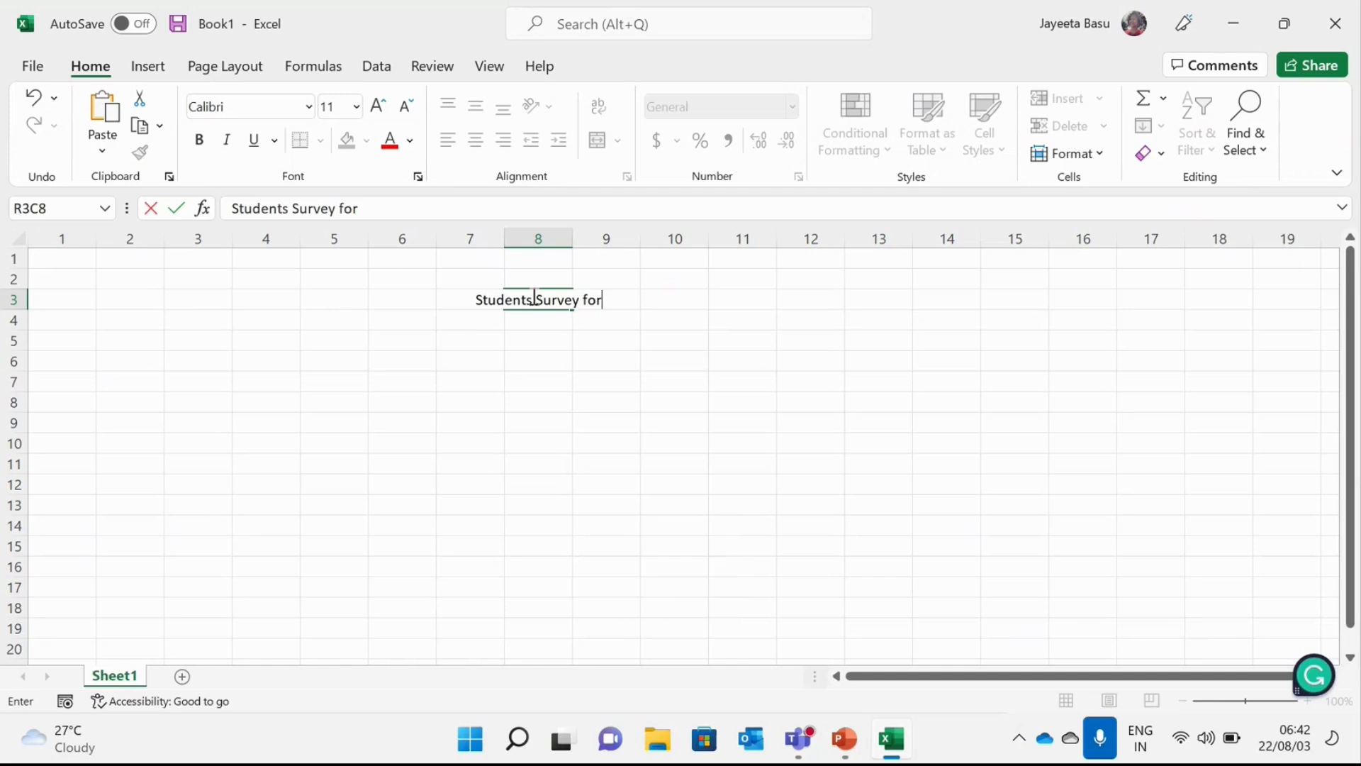
pyautogui.press('capslock')
pyautogui.write('F')
pyautogui.press('capslock')
pyautogui.write('est')
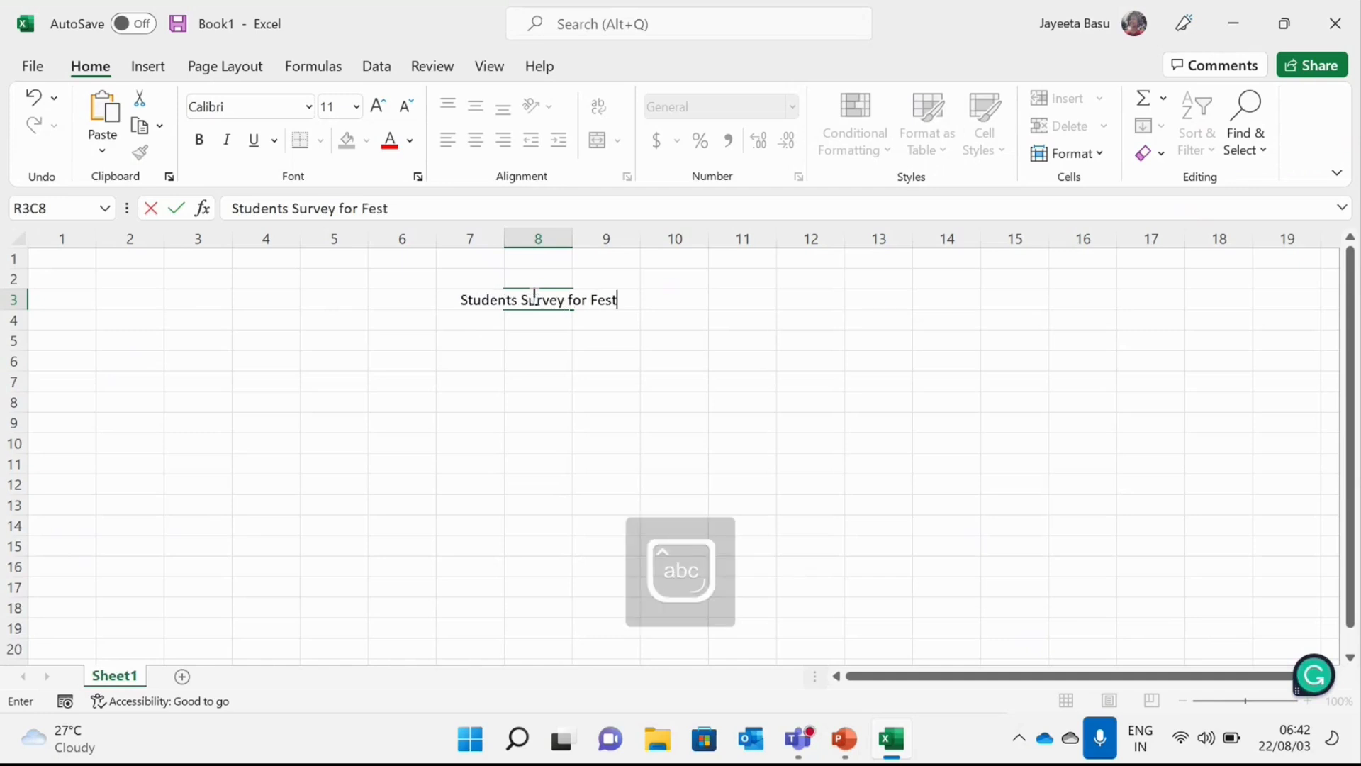
pyautogui.write('ival ')
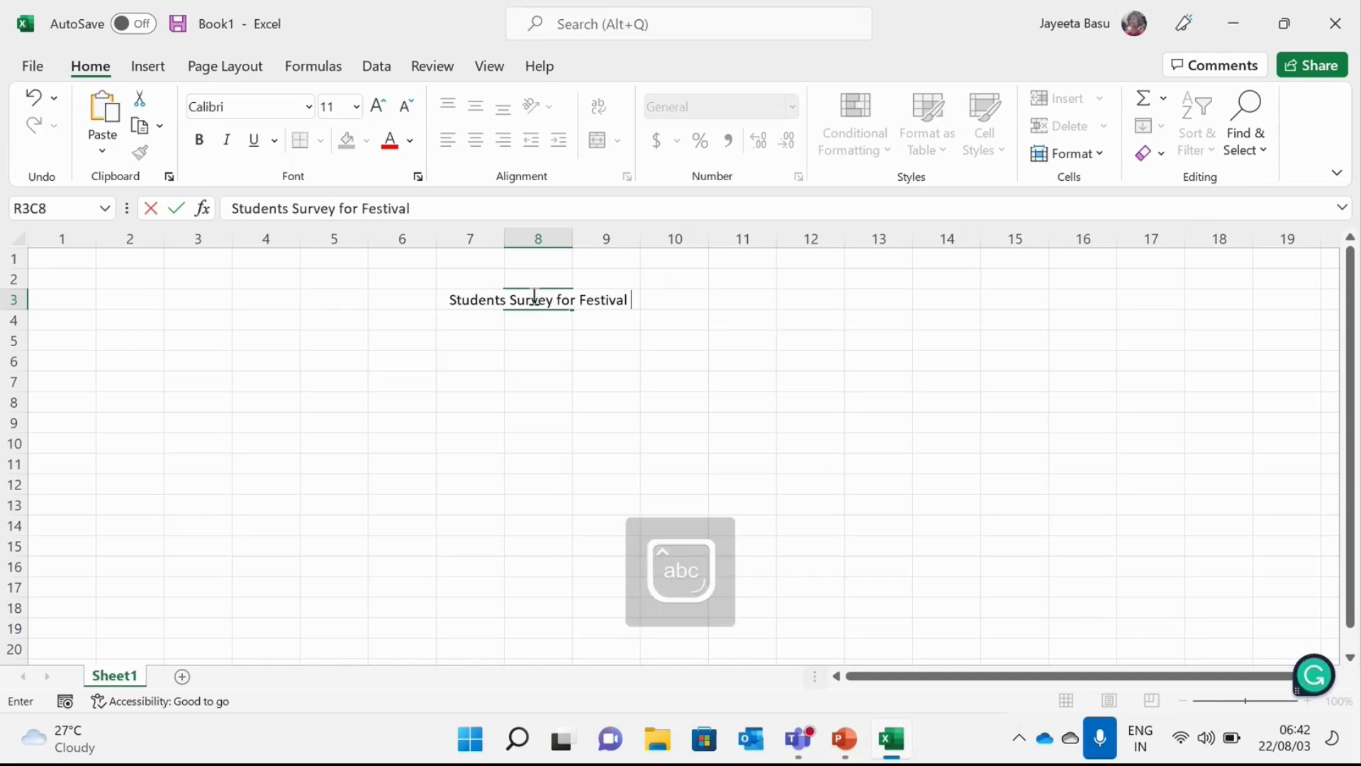
pyautogui.write('2022')
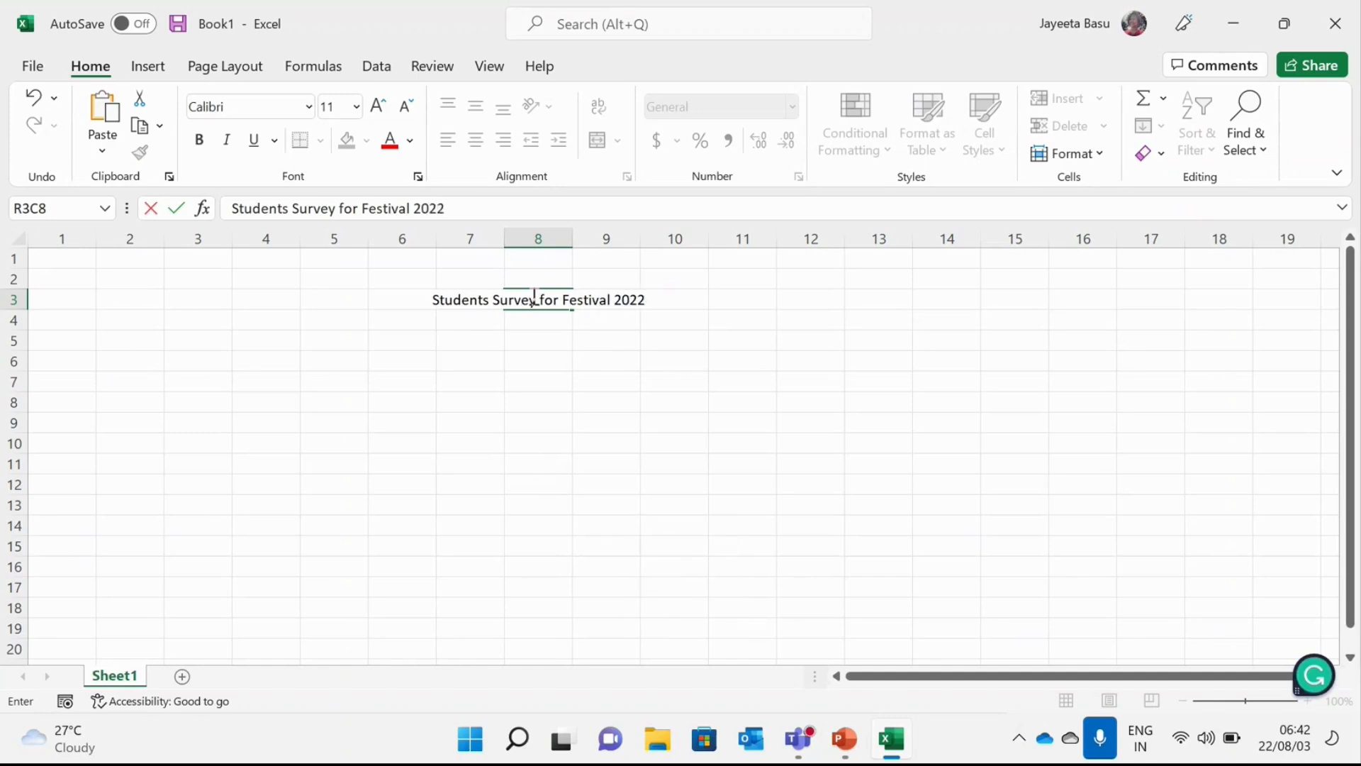
pyautogui.click(545, 426)
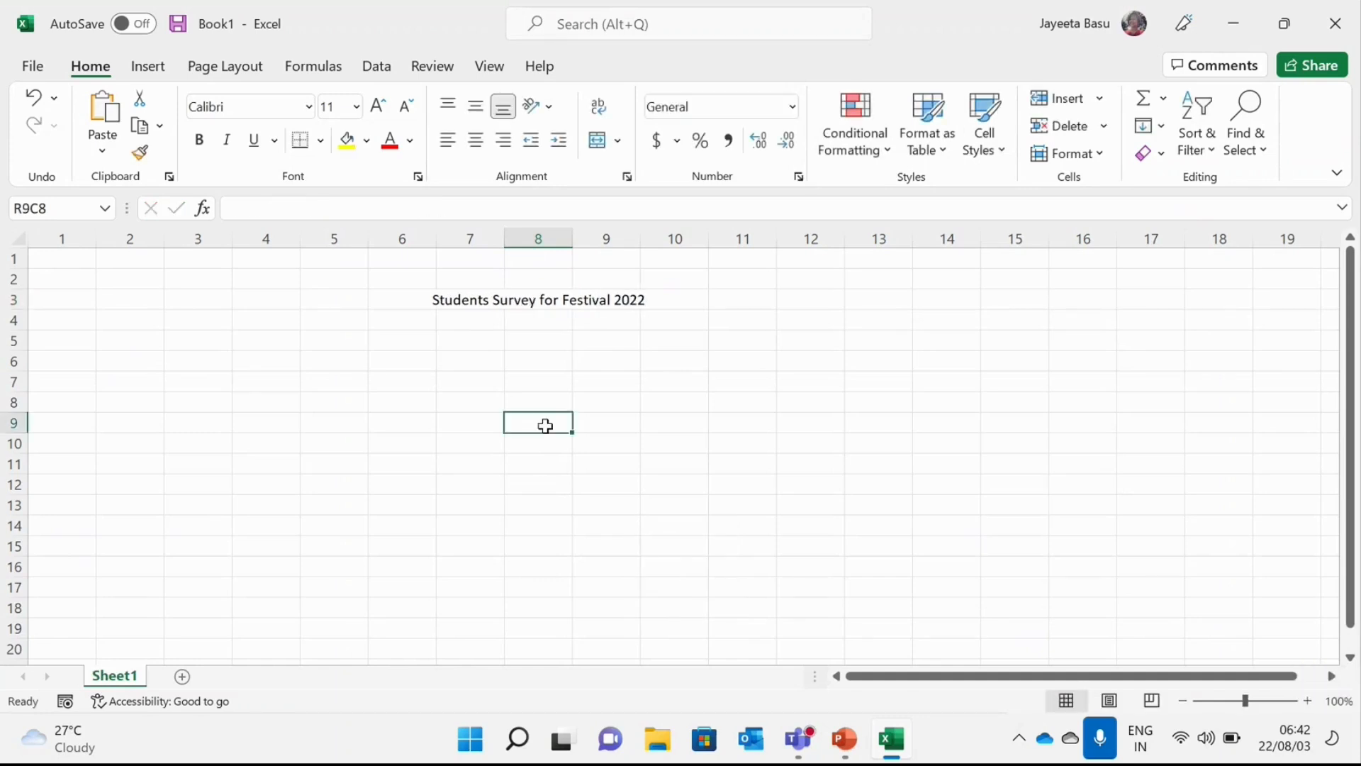
pyautogui.click(468, 298)
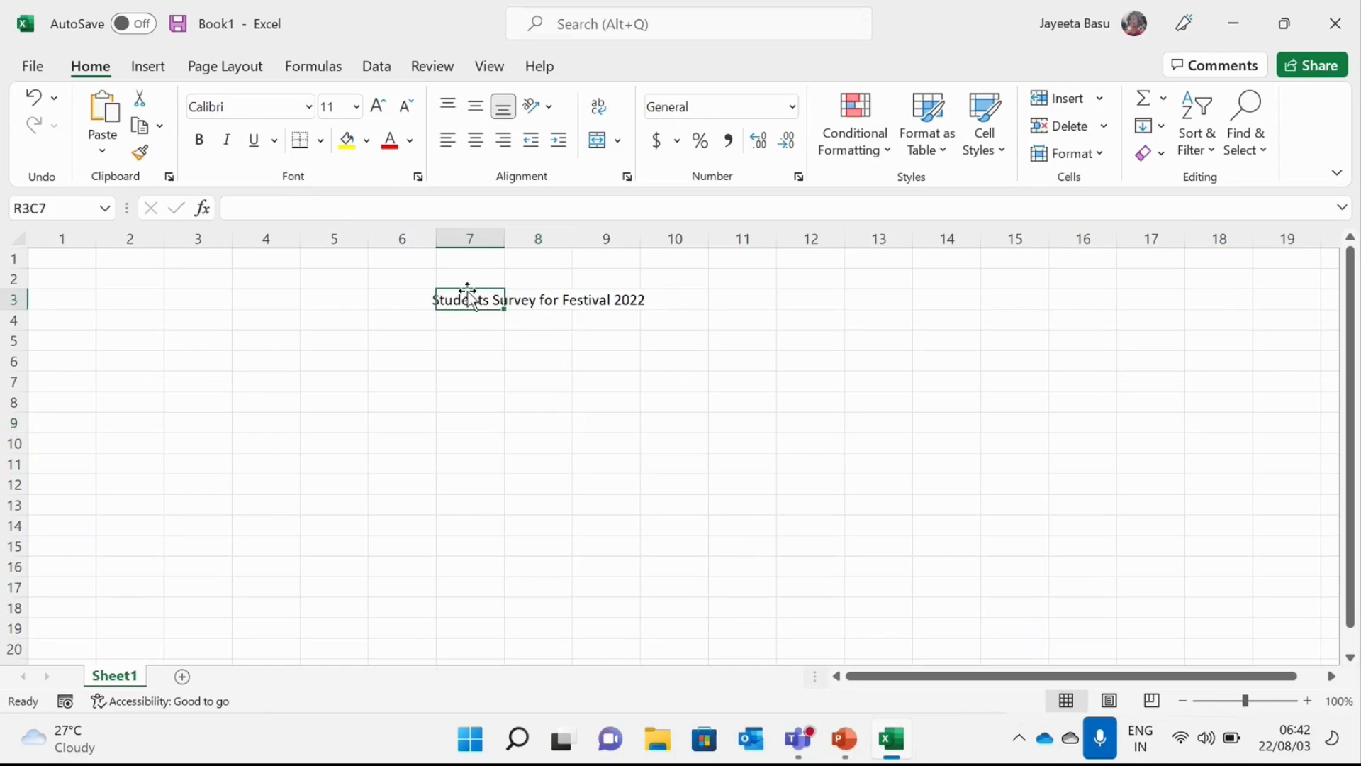
pyautogui.moveTo(468, 291); pyautogui.dragTo(587, 298)
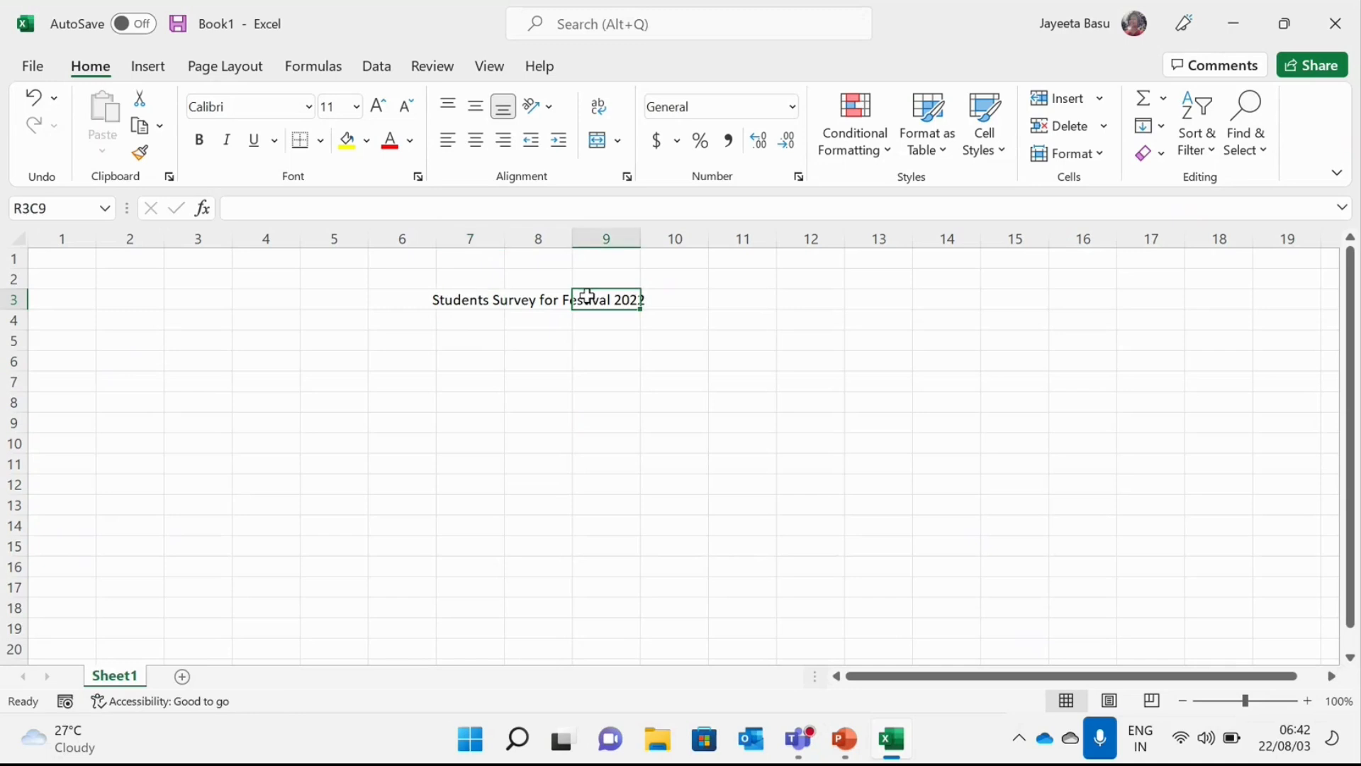
pyautogui.doubleClick(479, 301)
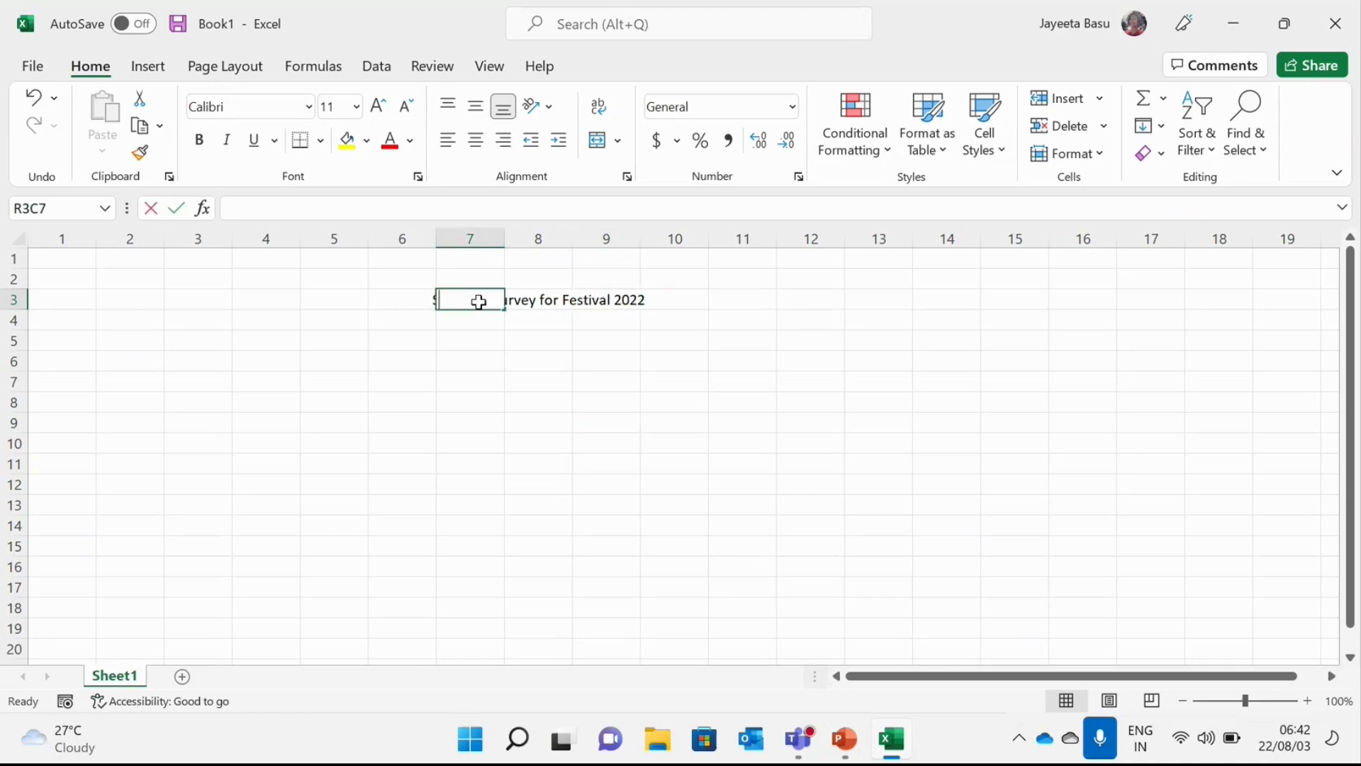
pyautogui.click(542, 350)
pyautogui.click(429, 298)
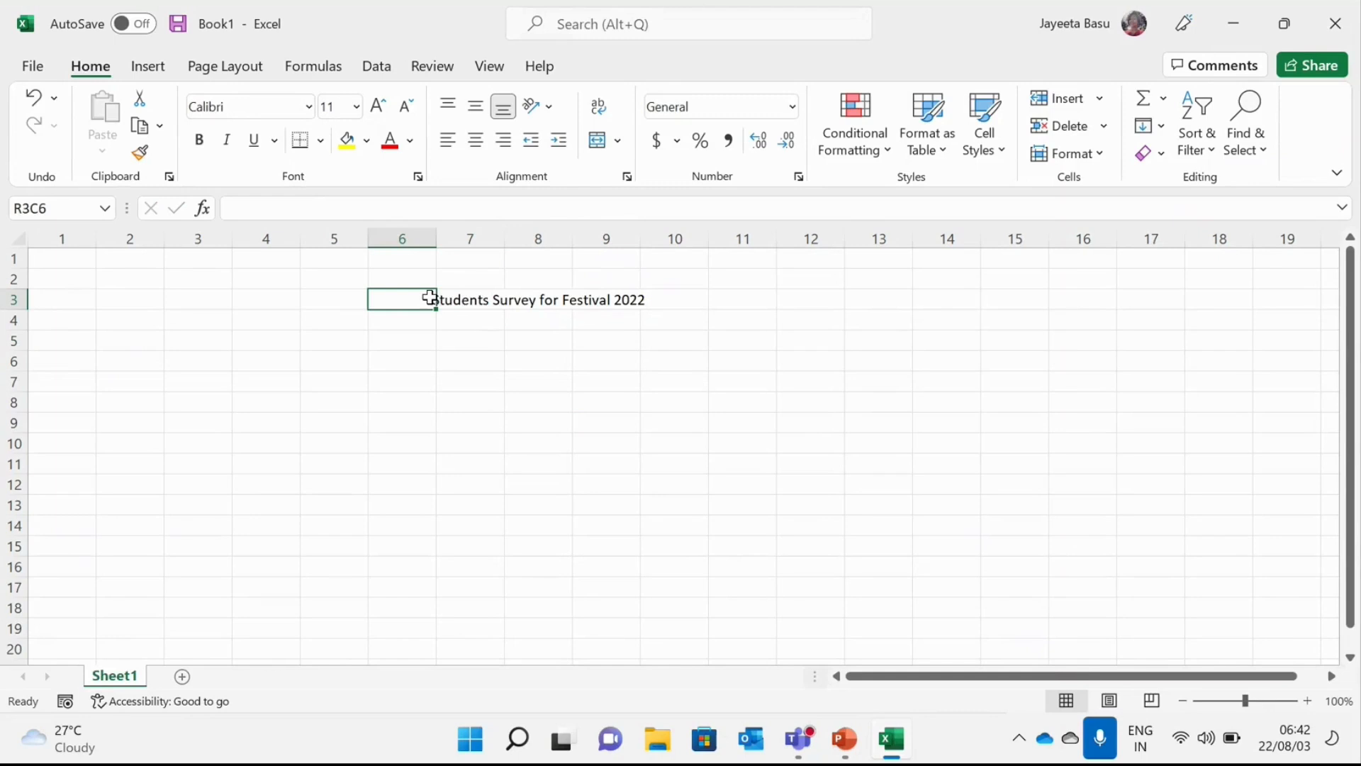
pyautogui.click(445, 297)
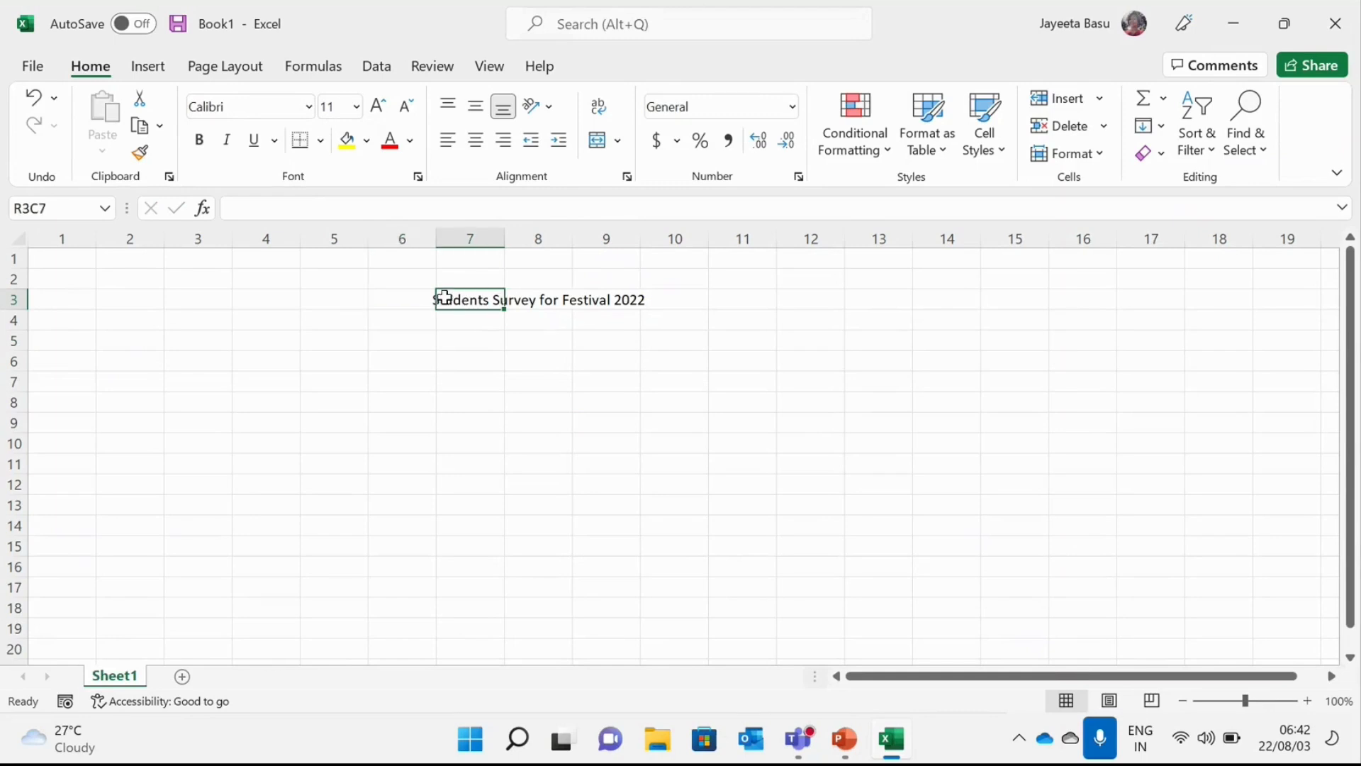
pyautogui.moveTo(444, 297); pyautogui.dragTo(661, 292)
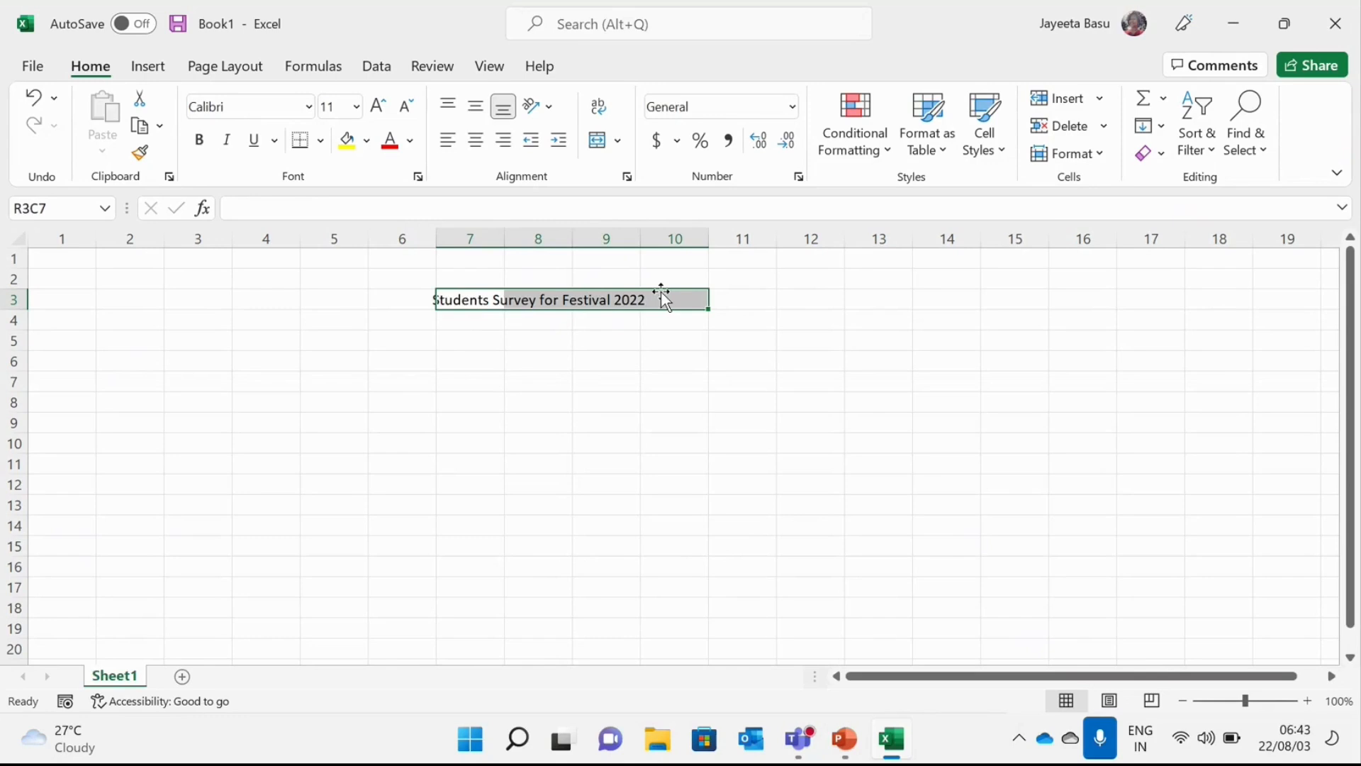
pyautogui.click(533, 424)
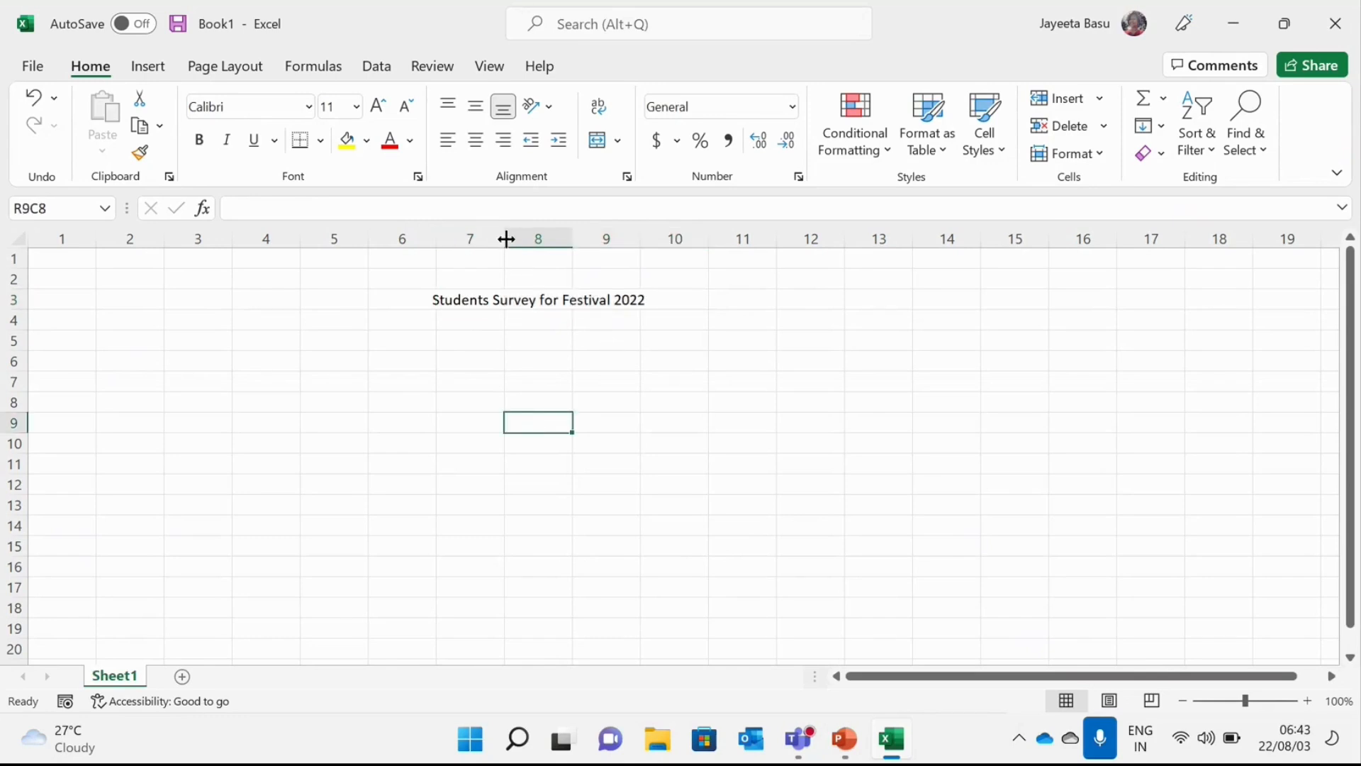
pyautogui.moveTo(506, 240); pyautogui.dragTo(665, 238)
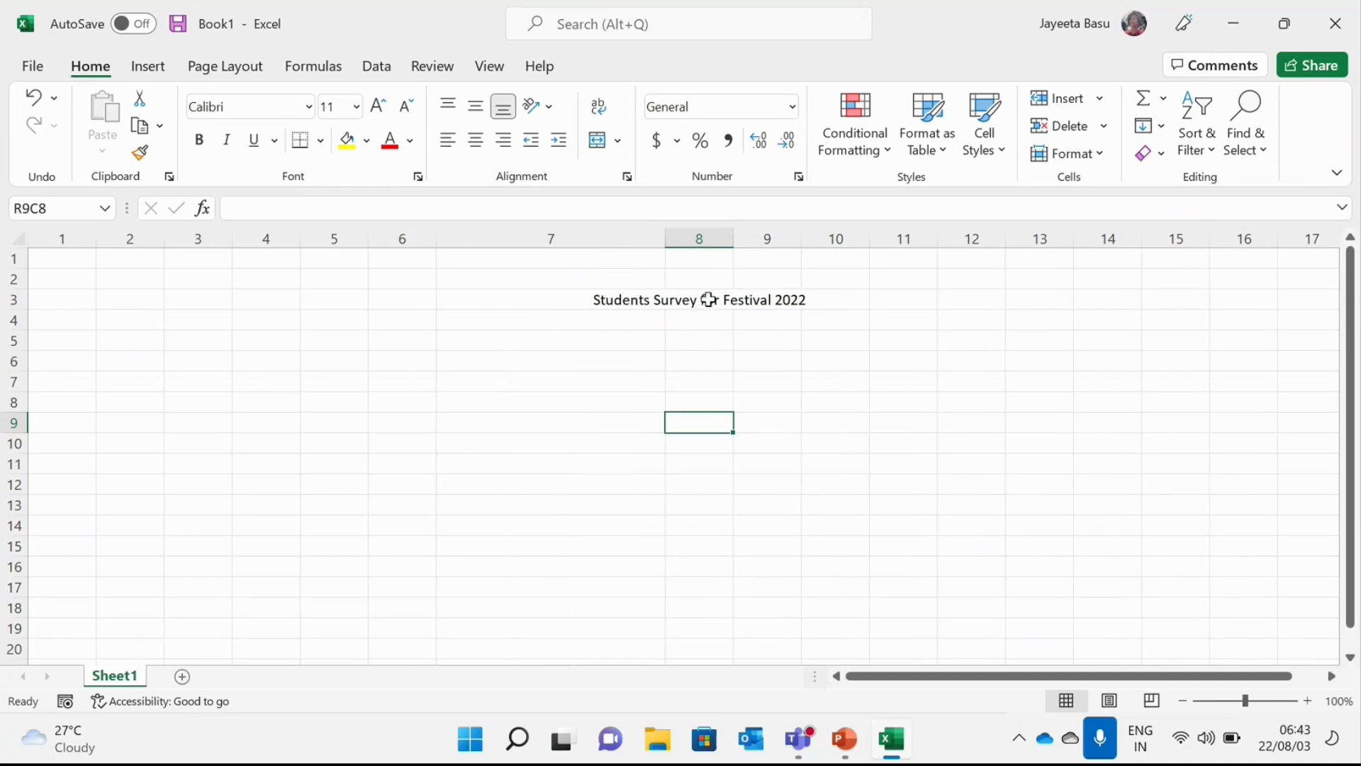
pyautogui.hotkey('ctrl', 'z')
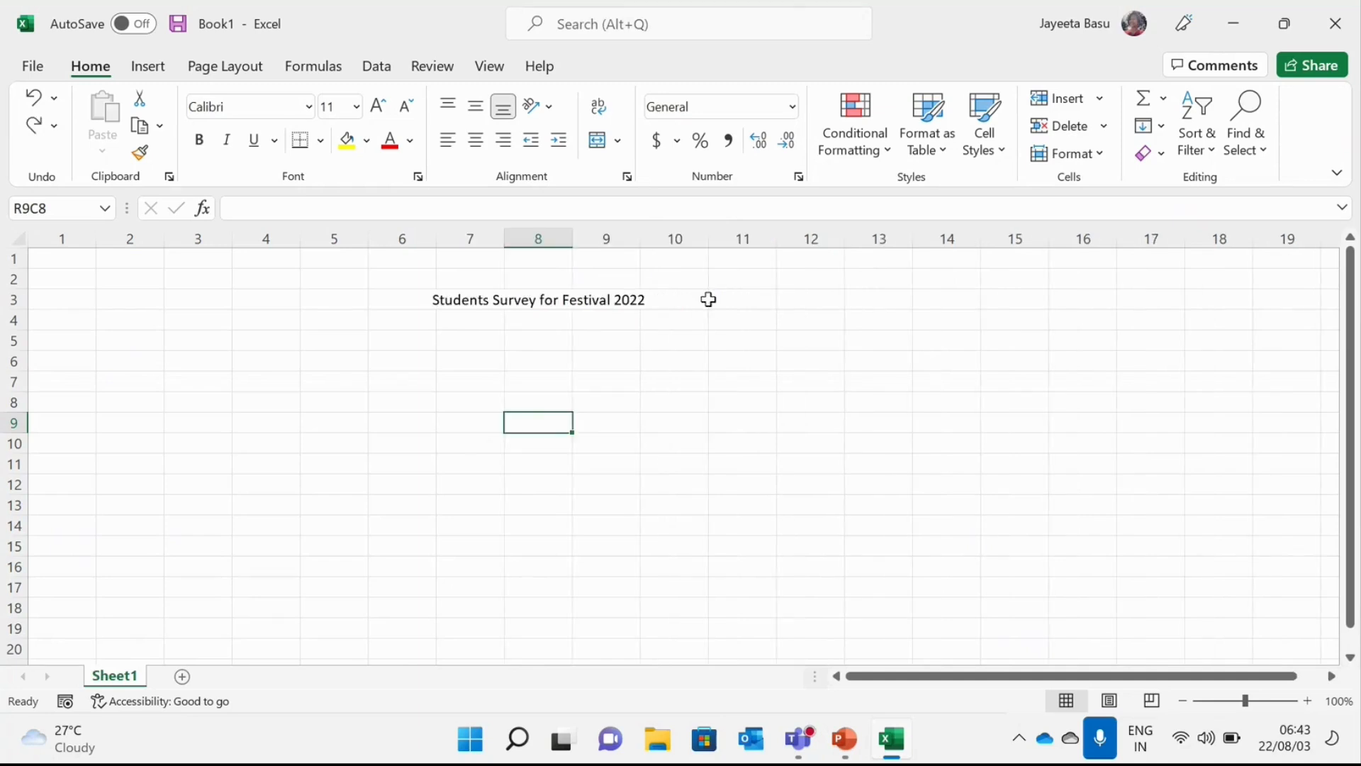
pyautogui.click(584, 309)
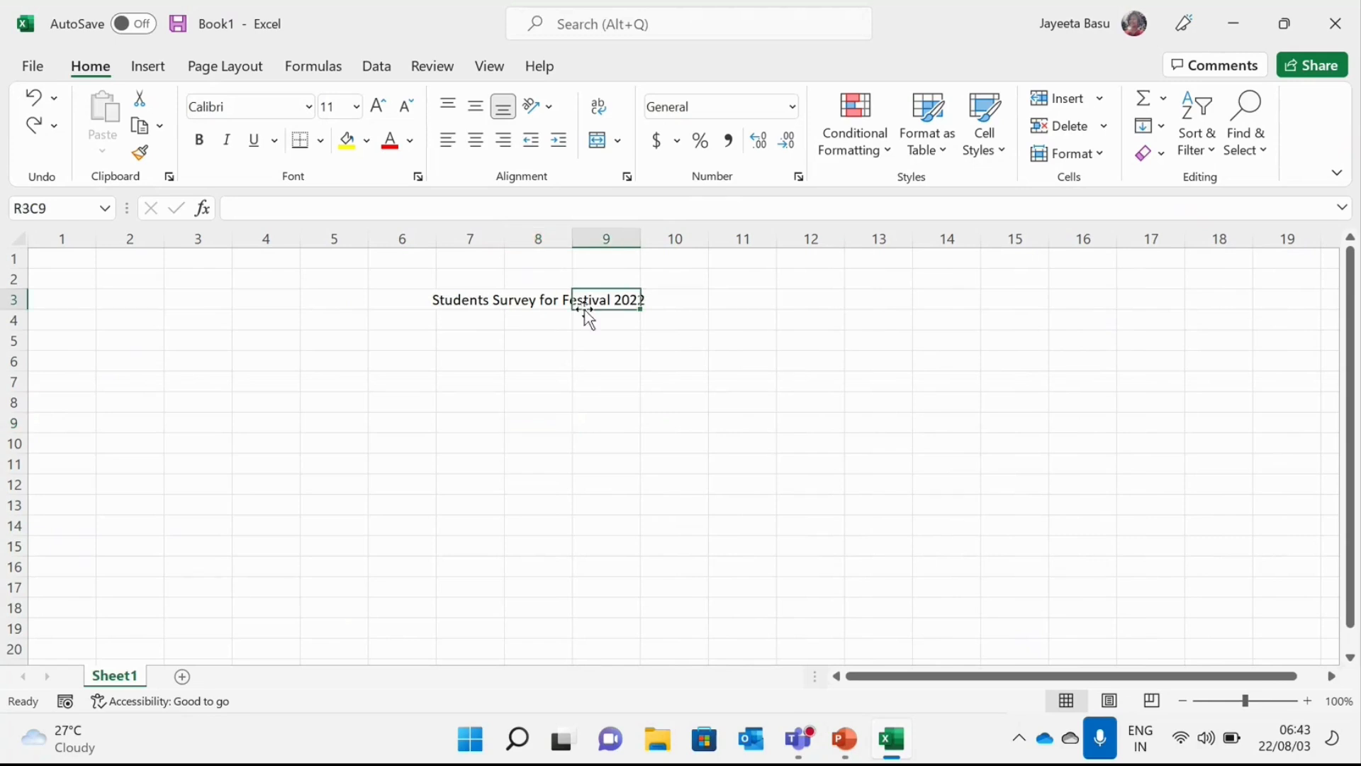
pyautogui.click(451, 299)
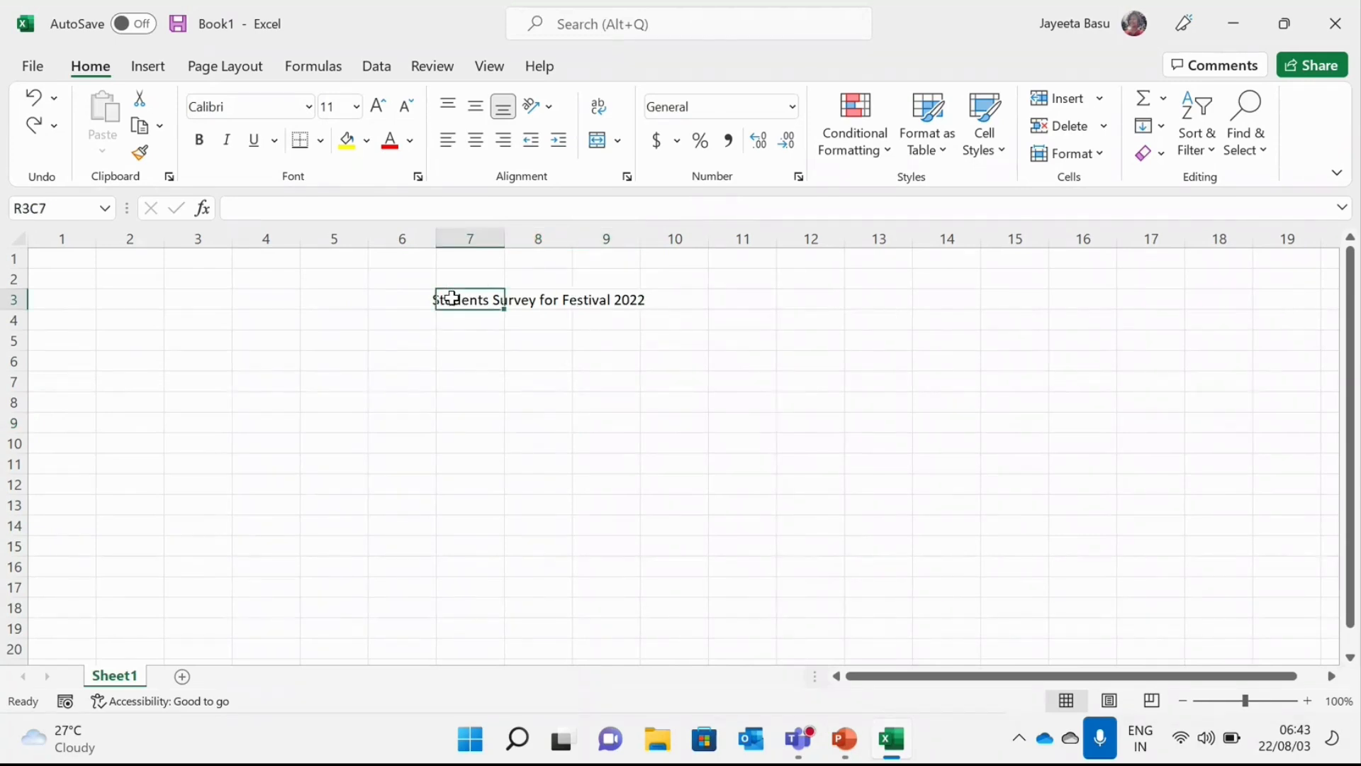
# Merge the title cells across columns 7 to 9 of row 3 without centring.
pyautogui.click(618, 138)
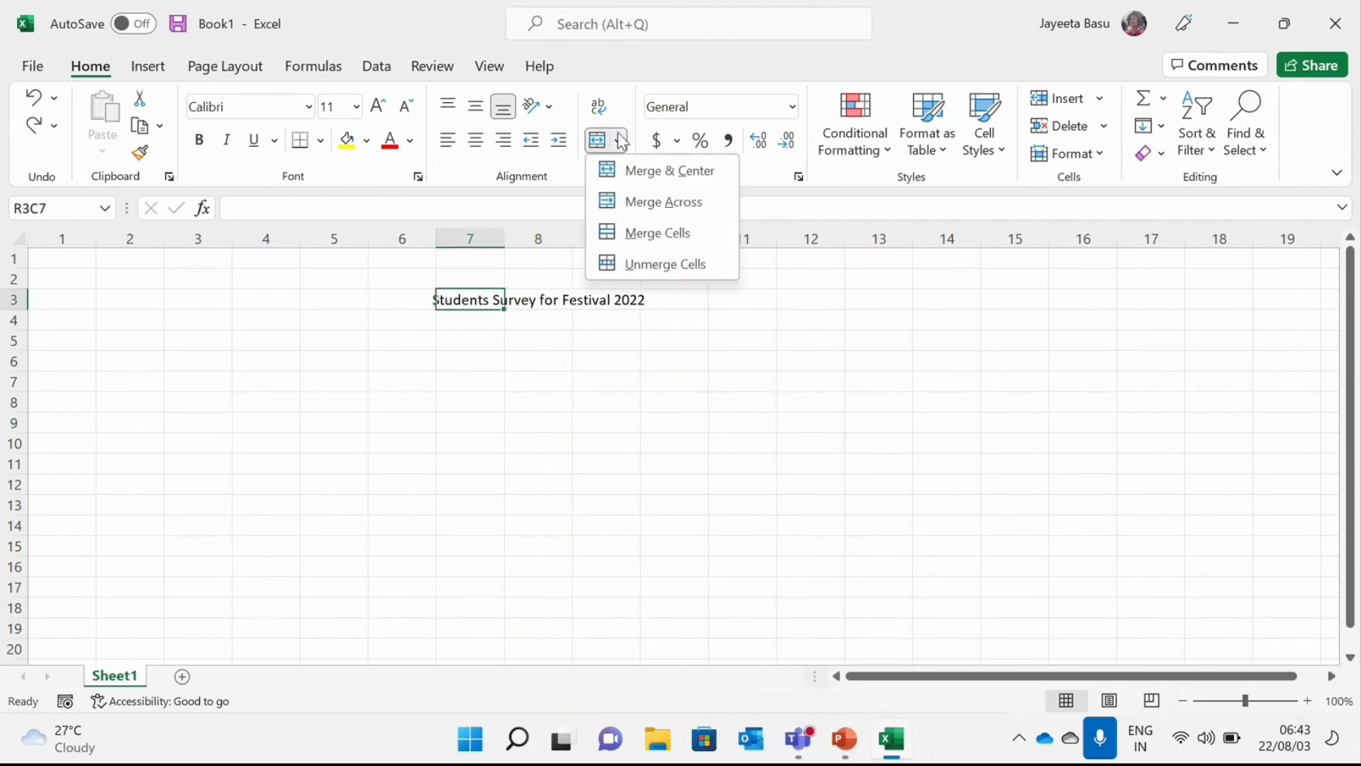
pyautogui.click(446, 339)
pyautogui.moveTo(466, 301); pyautogui.dragTo(618, 298)
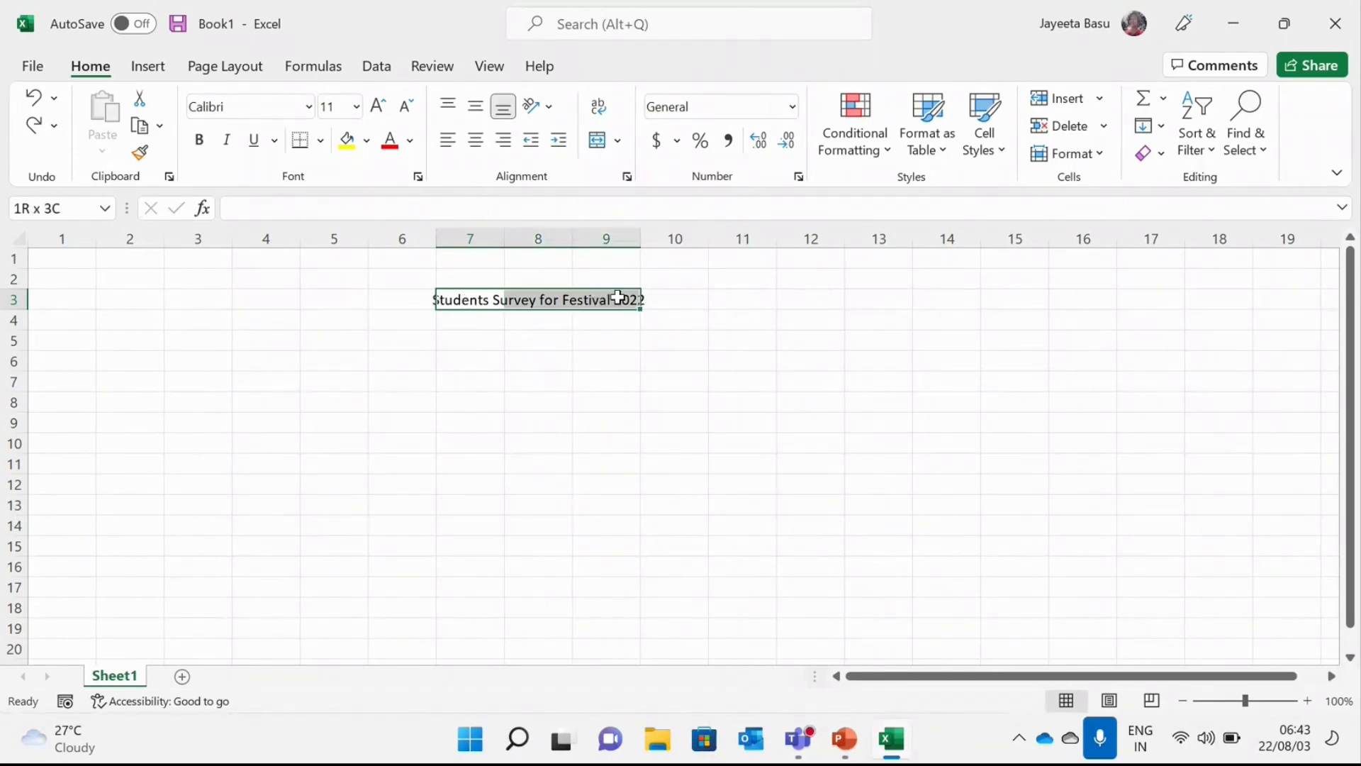
pyautogui.click(617, 141)
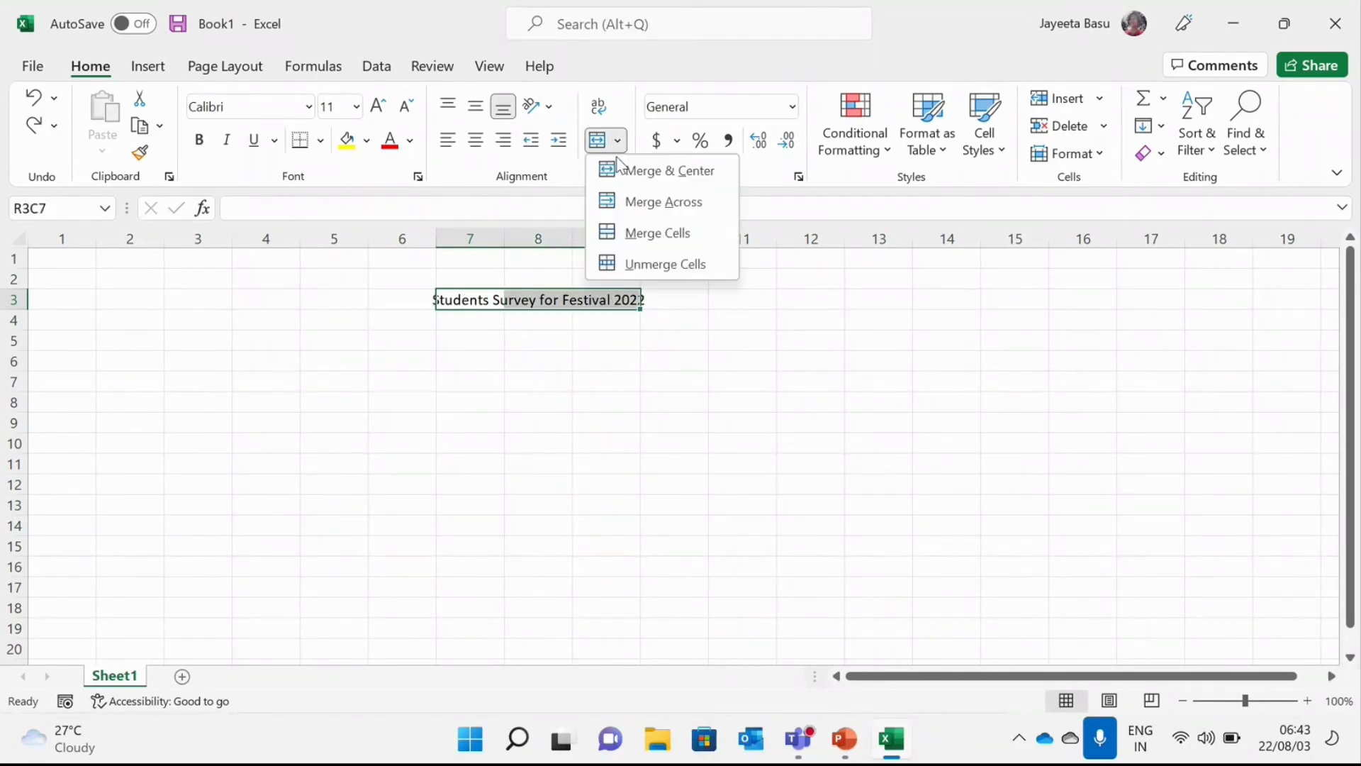
pyautogui.click(628, 234)
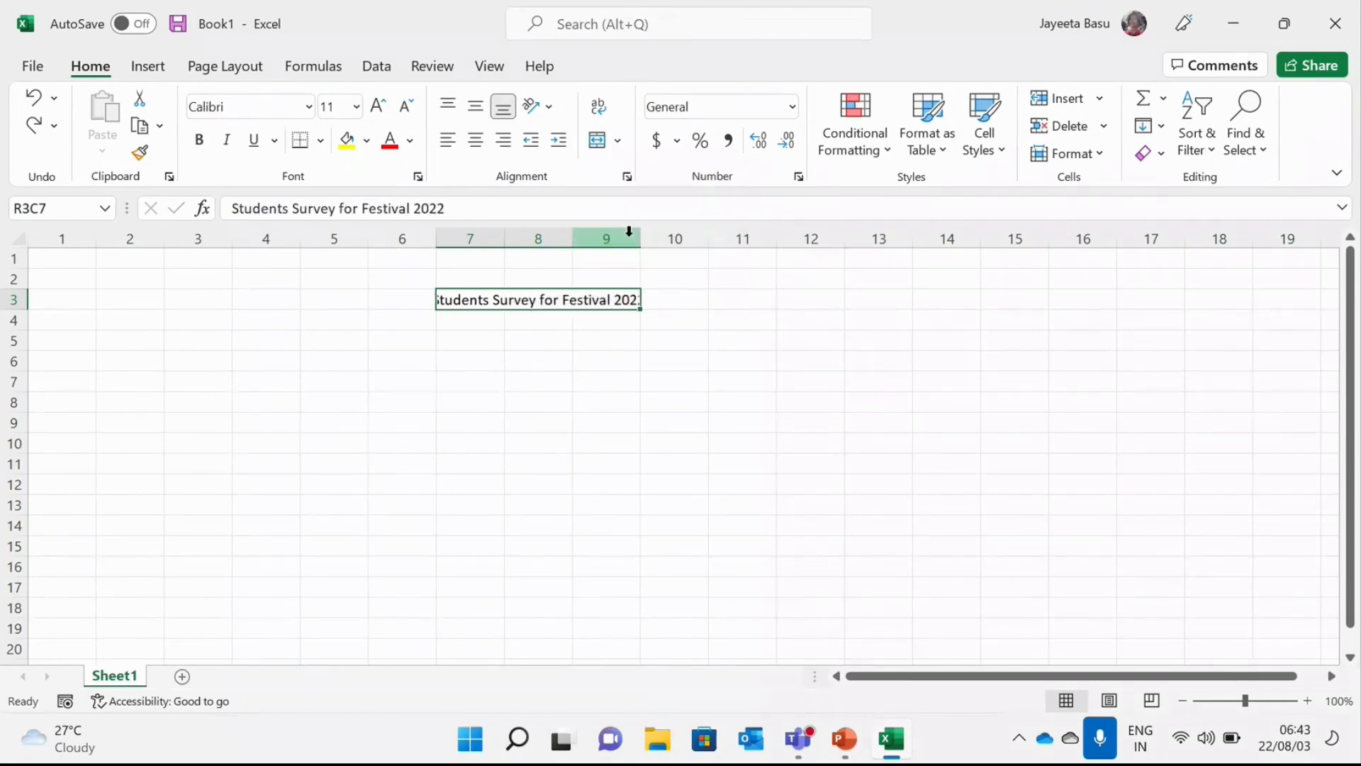
pyautogui.click(646, 376)
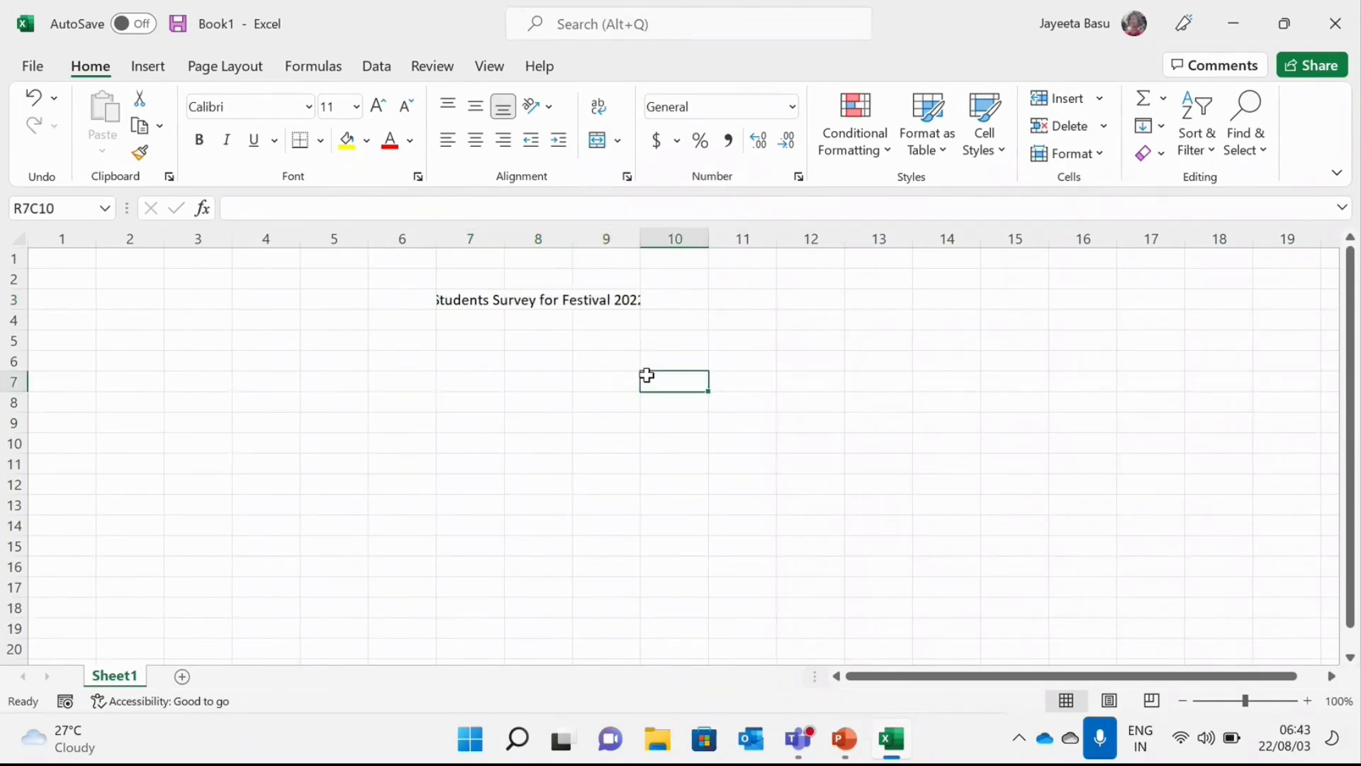
pyautogui.click(521, 308)
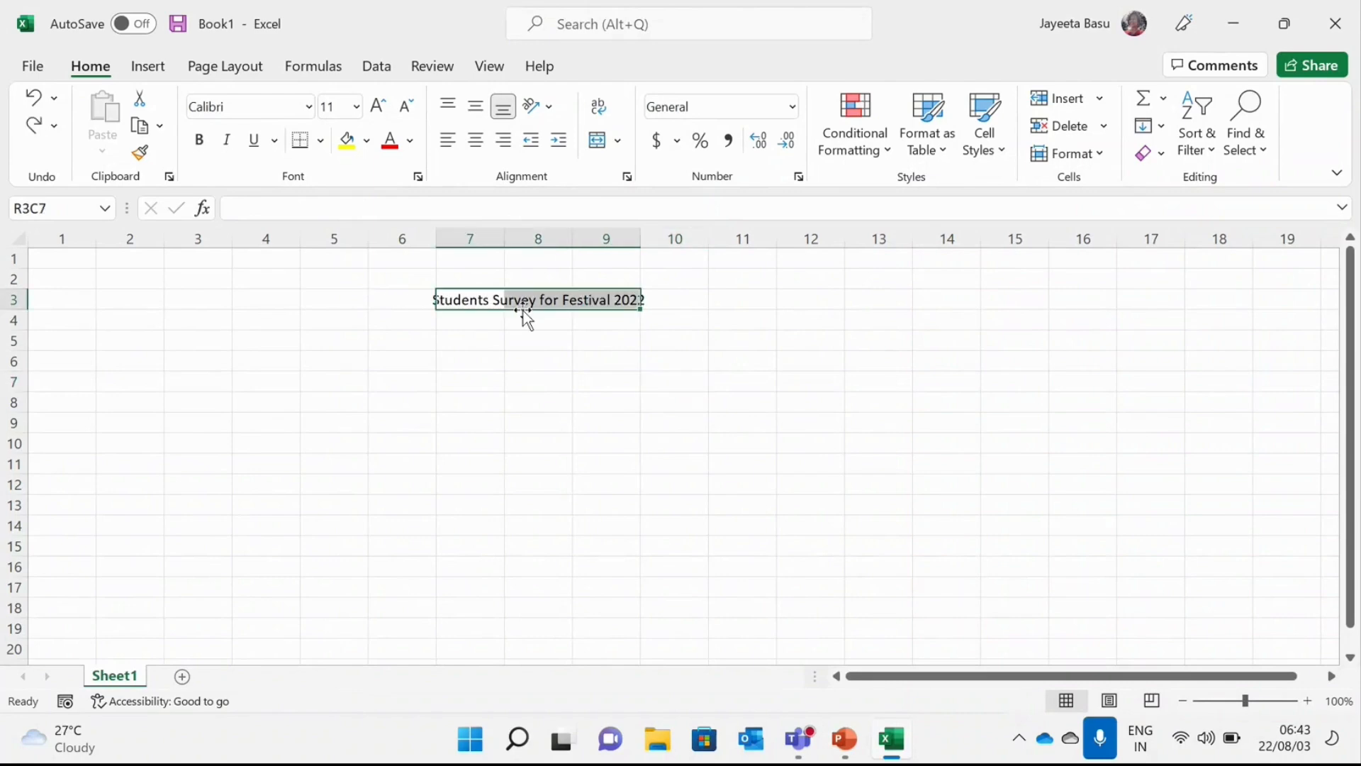
pyautogui.click(513, 381)
# Apply Merge & Center to the title across columns 7 to 10 of row 3.
pyautogui.click(470, 311)
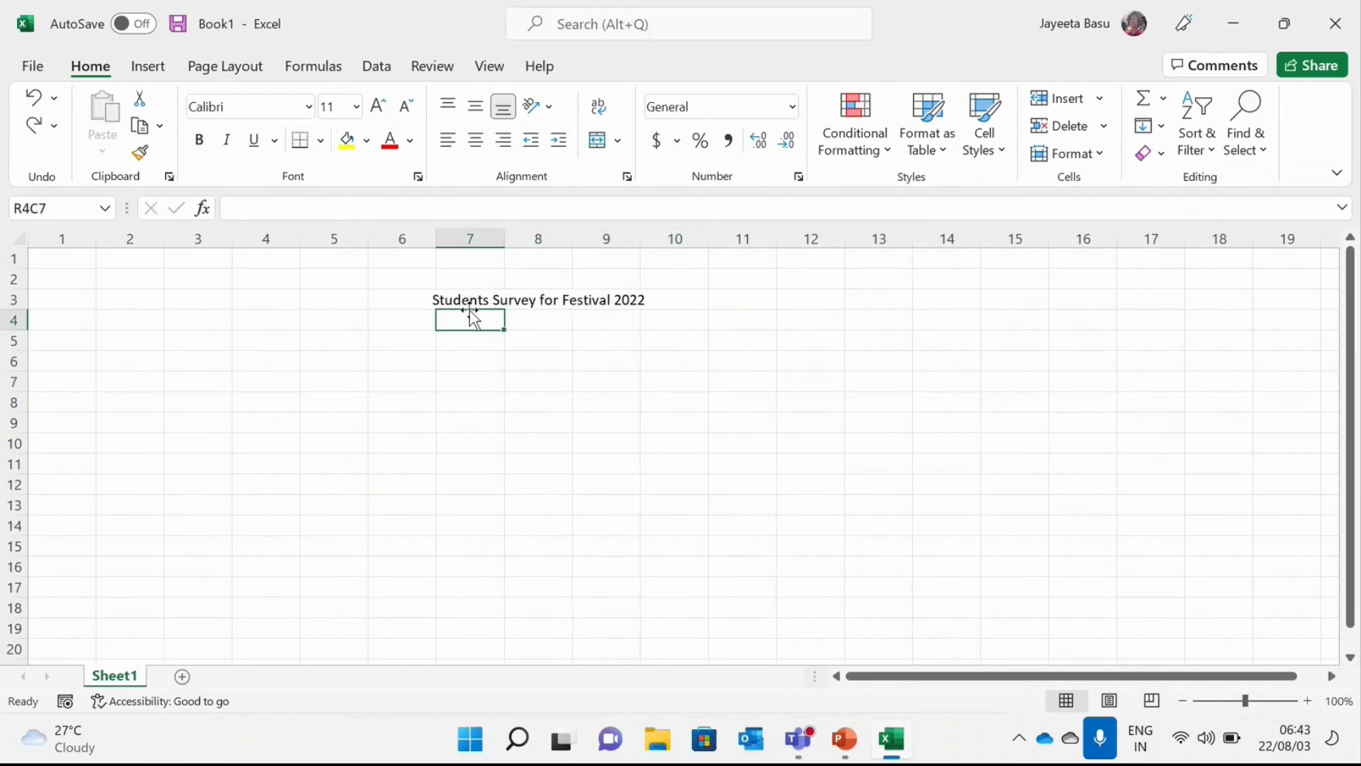
pyautogui.click(469, 304)
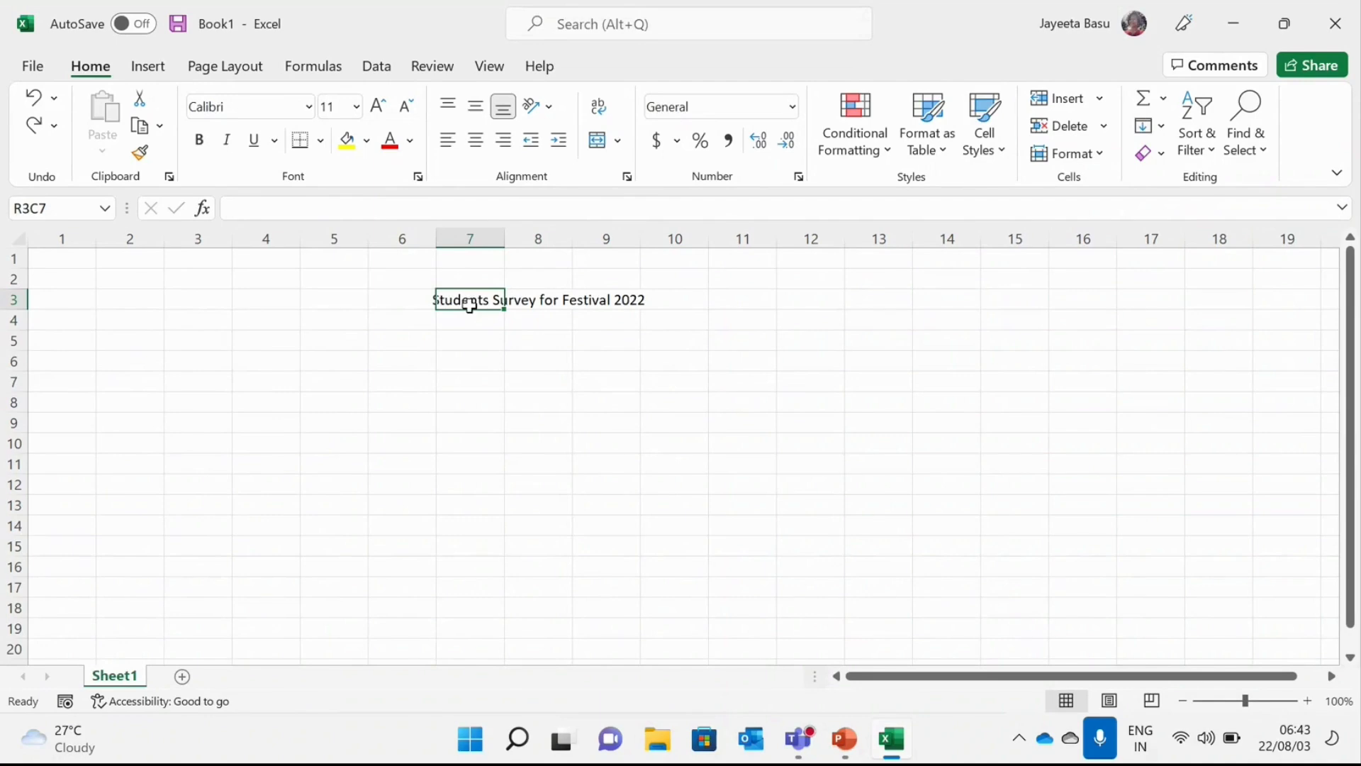
pyautogui.moveTo(469, 304); pyautogui.dragTo(652, 296)
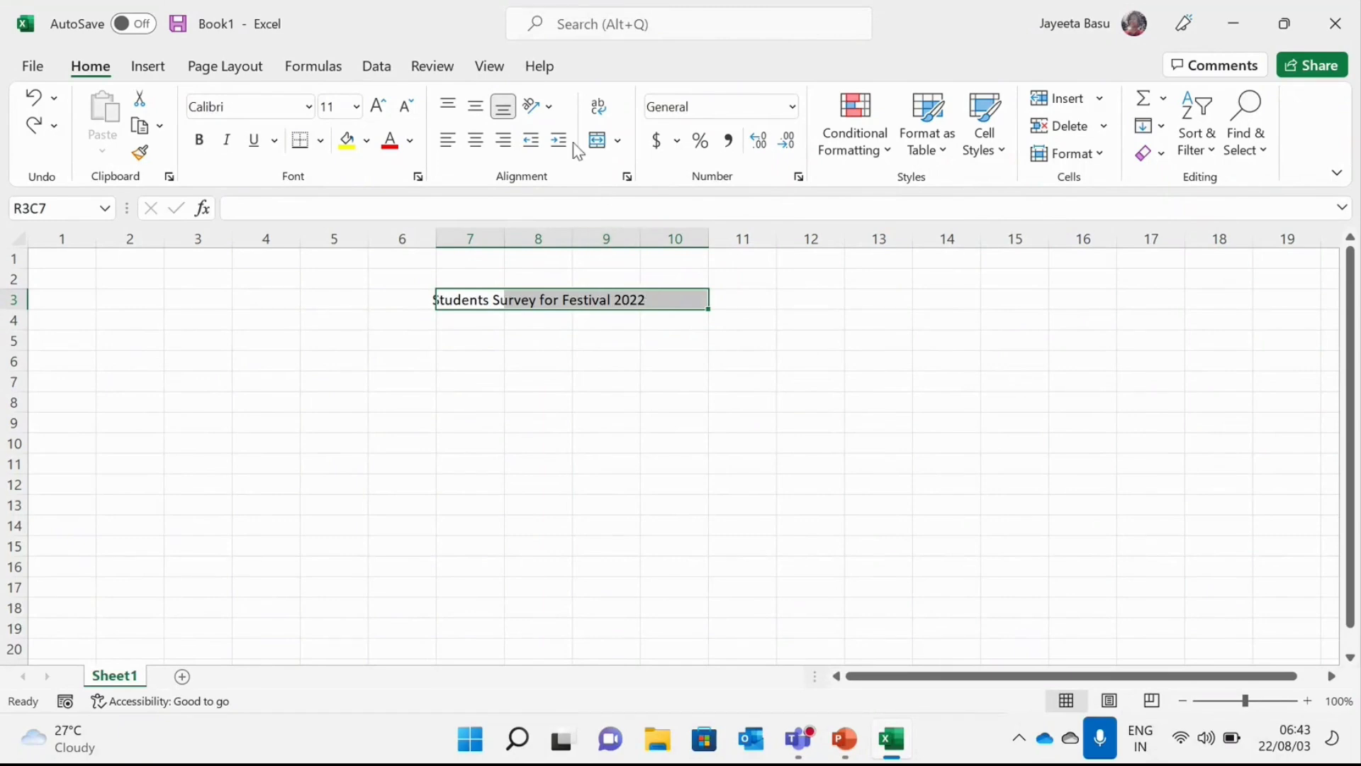
pyautogui.click(617, 141)
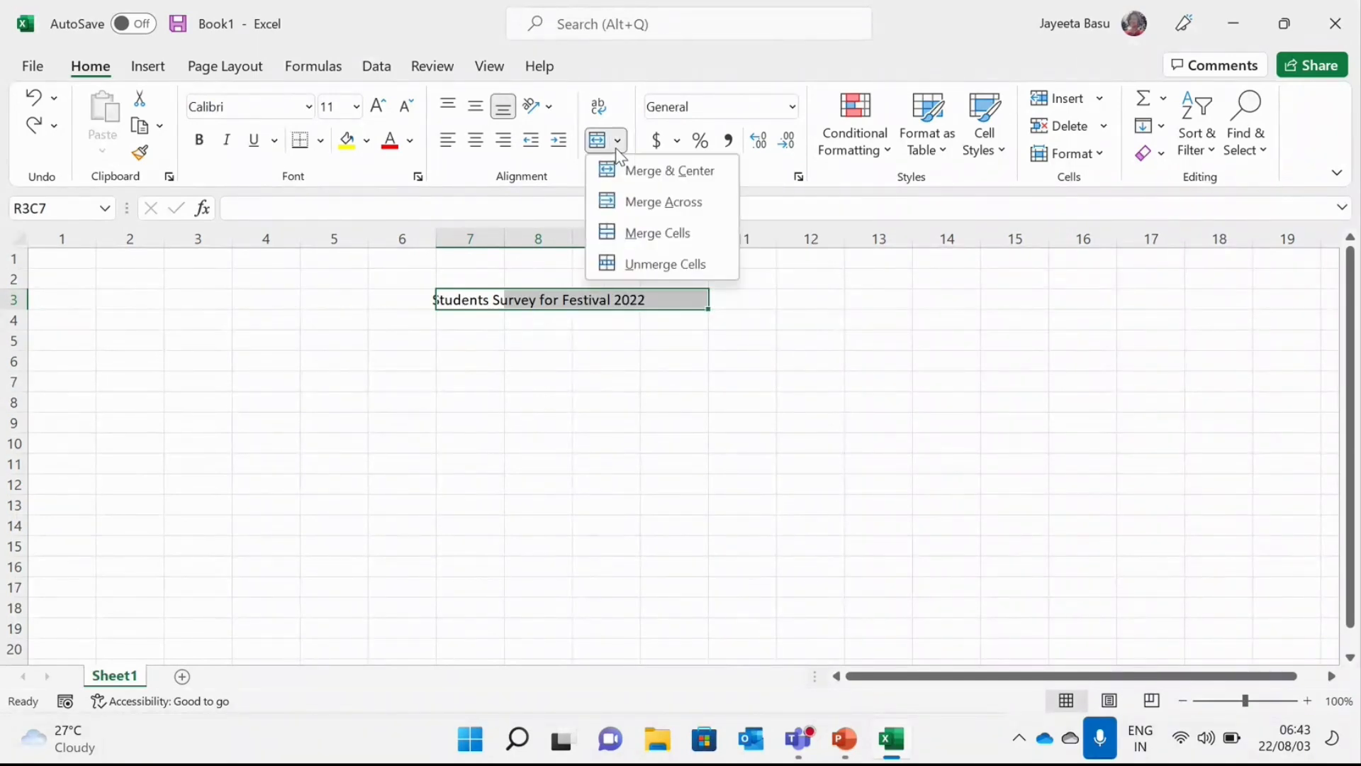
pyautogui.click(613, 228)
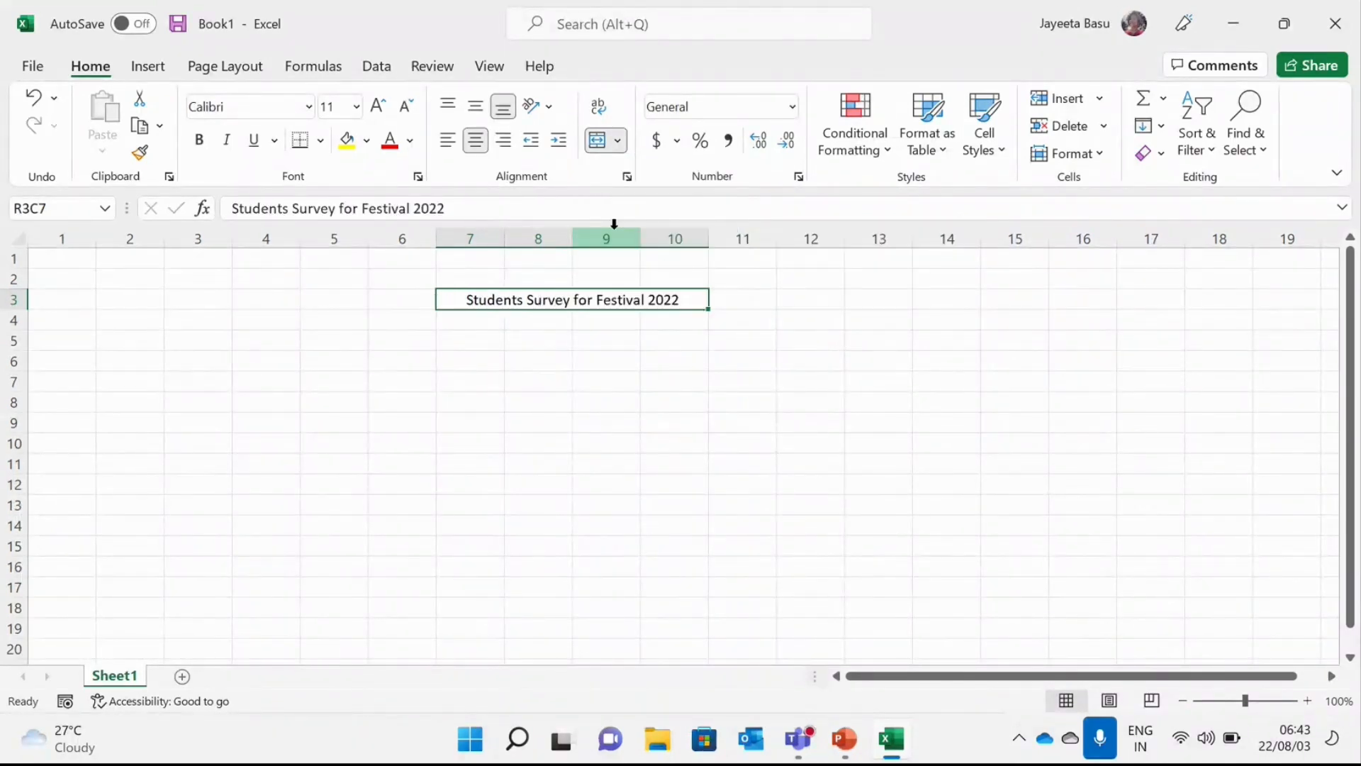
pyautogui.click(686, 404)
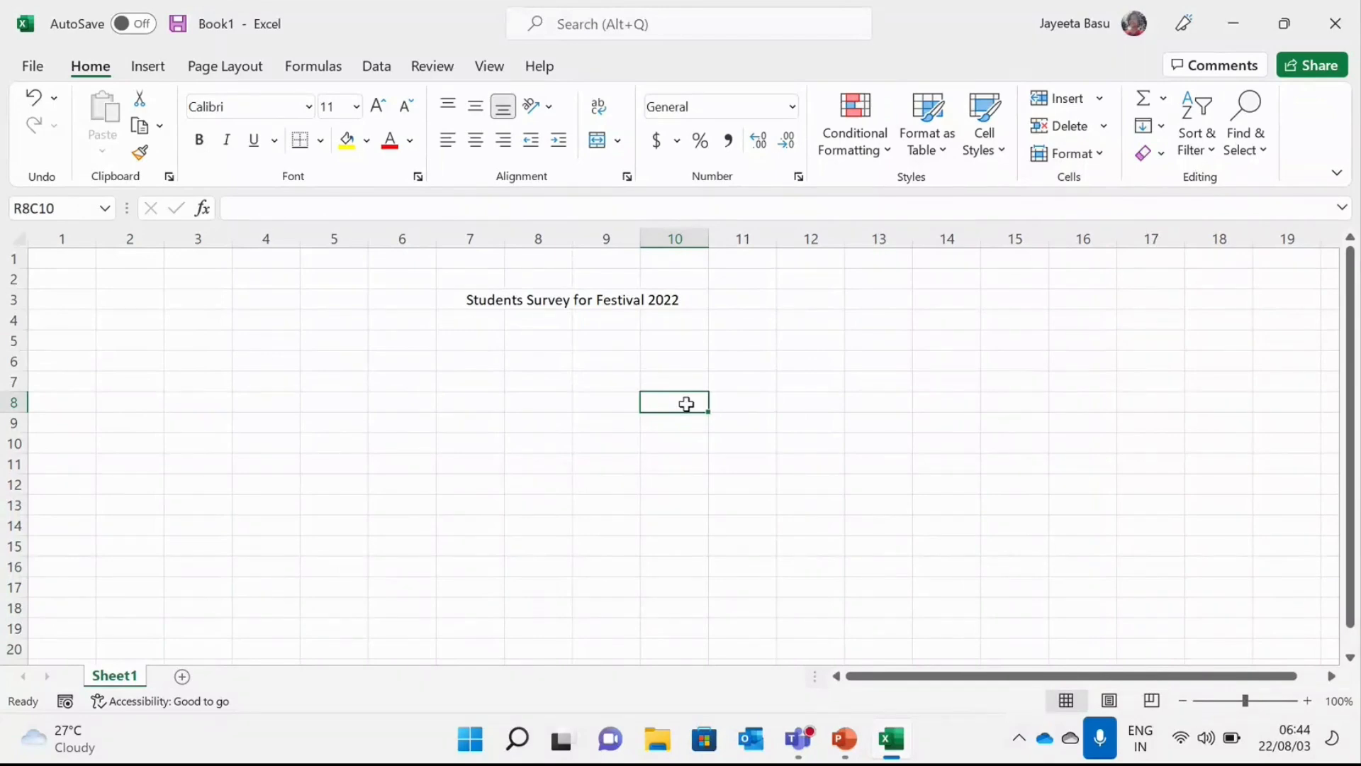
# Undo the title merge and widen column 7 to about 23.91.
pyautogui.hotkey('ctrl', 'z')
pyautogui.hotkey('ctrl', 'z')
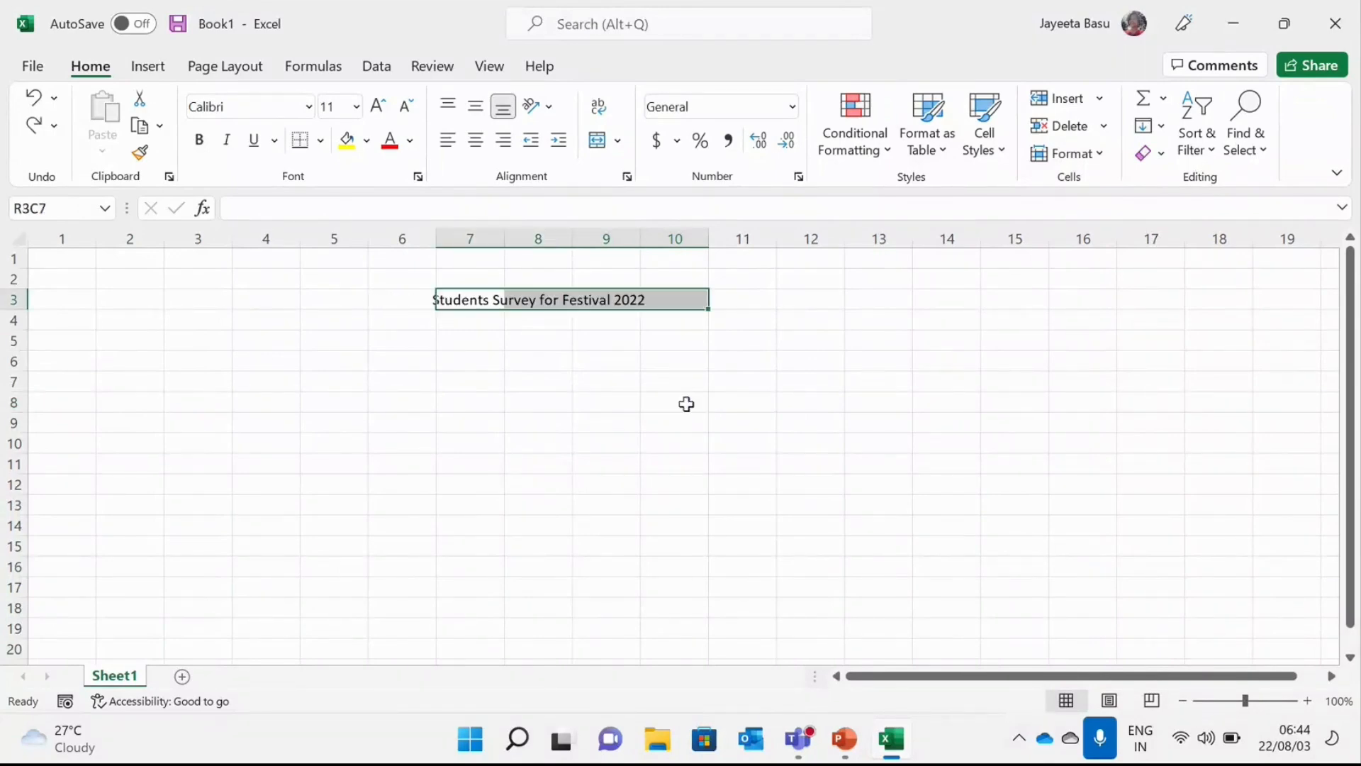
pyautogui.click(530, 386)
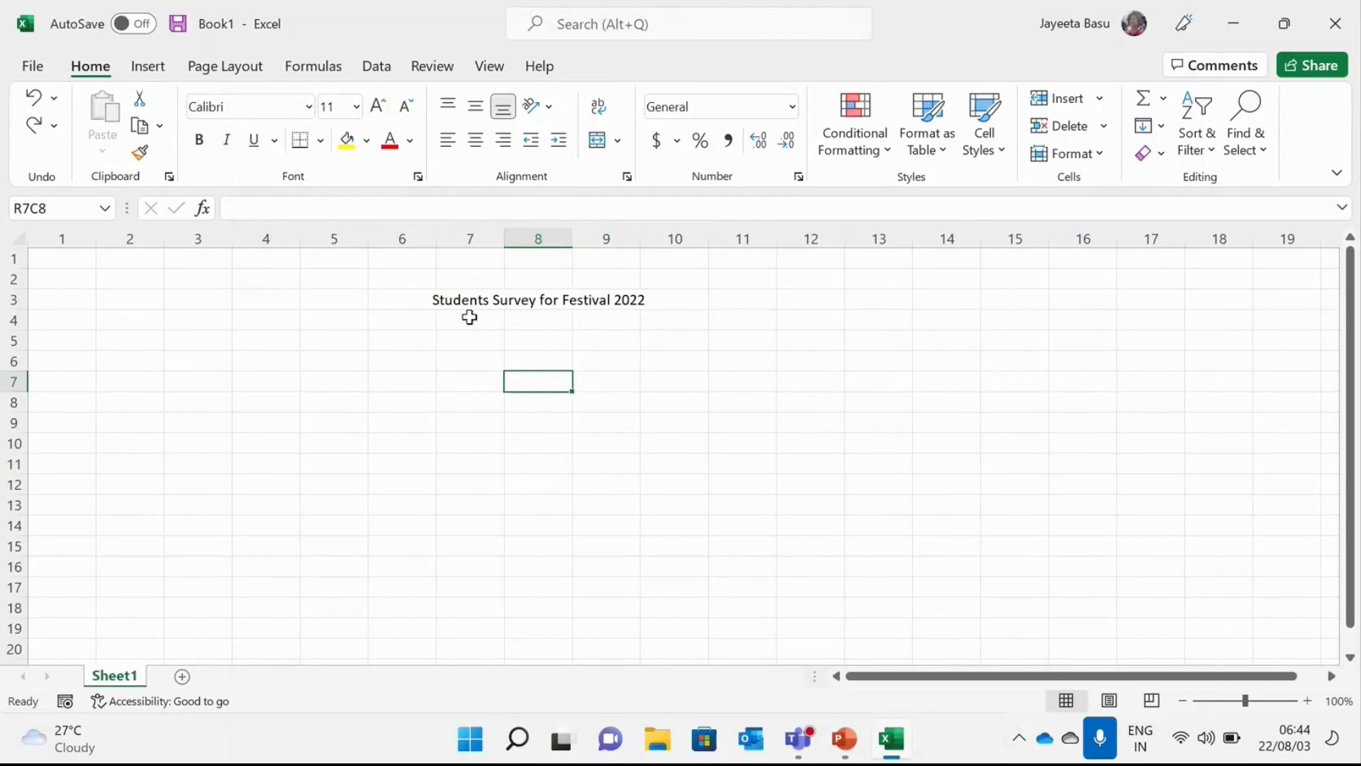
pyautogui.moveTo(469, 302); pyautogui.dragTo(657, 292)
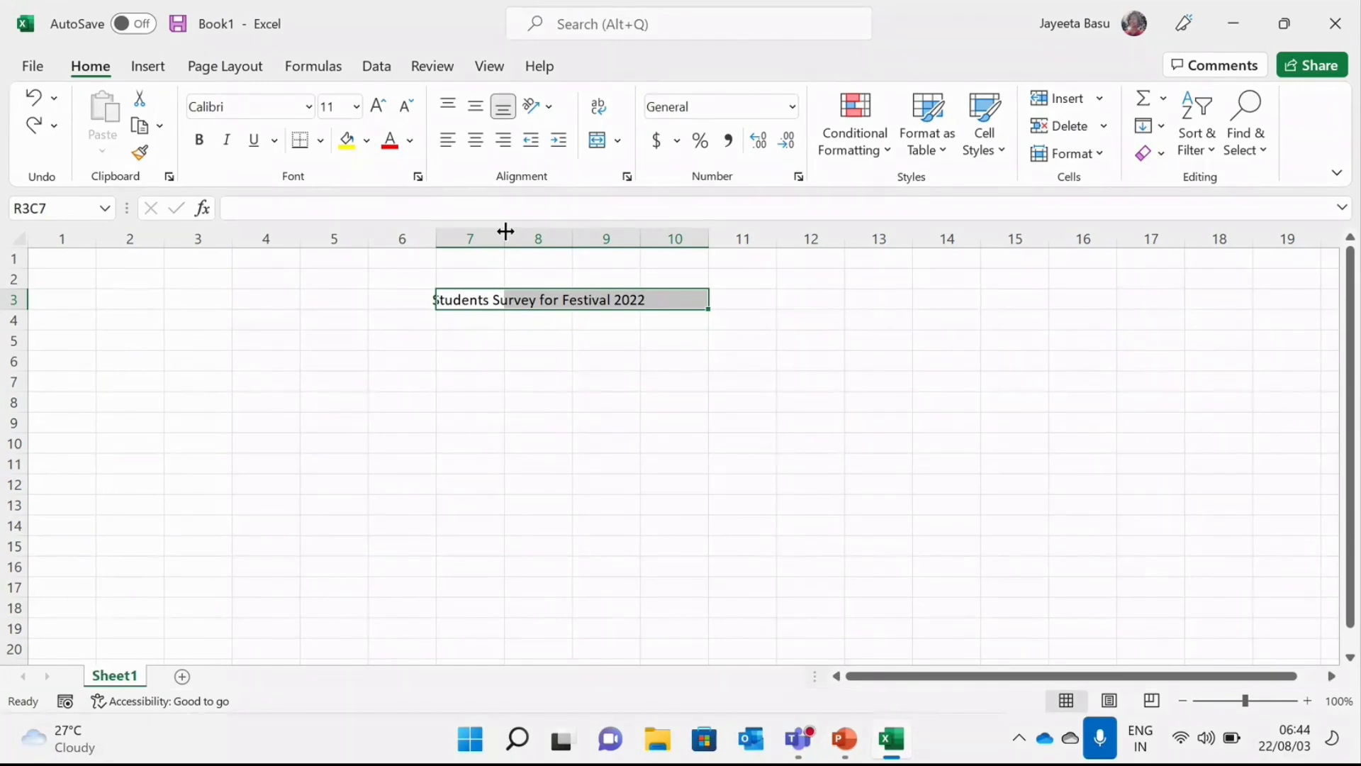
pyautogui.moveTo(505, 232); pyautogui.dragTo(652, 263)
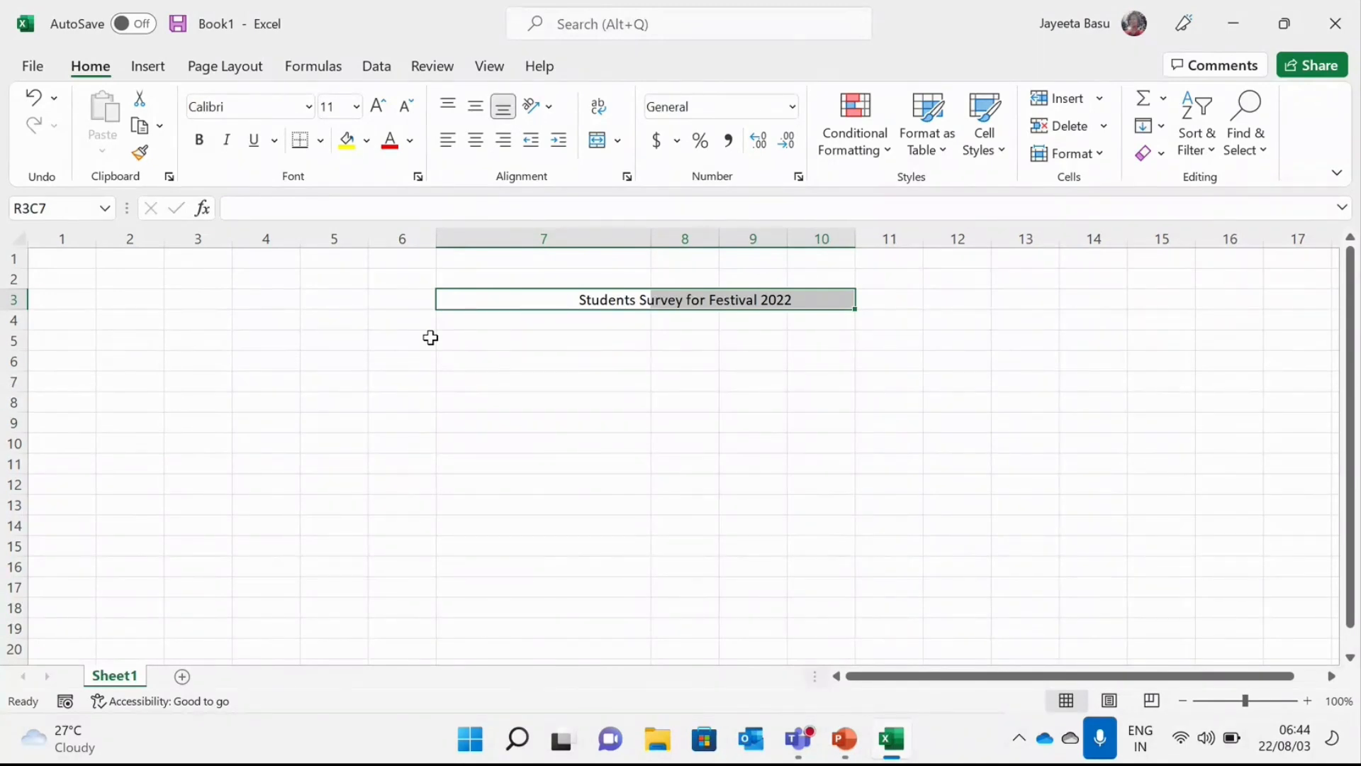
# Try left and top alignment on the title, undo them, and narrow column 7 back.
pyautogui.click(456, 140)
pyautogui.click(449, 107)
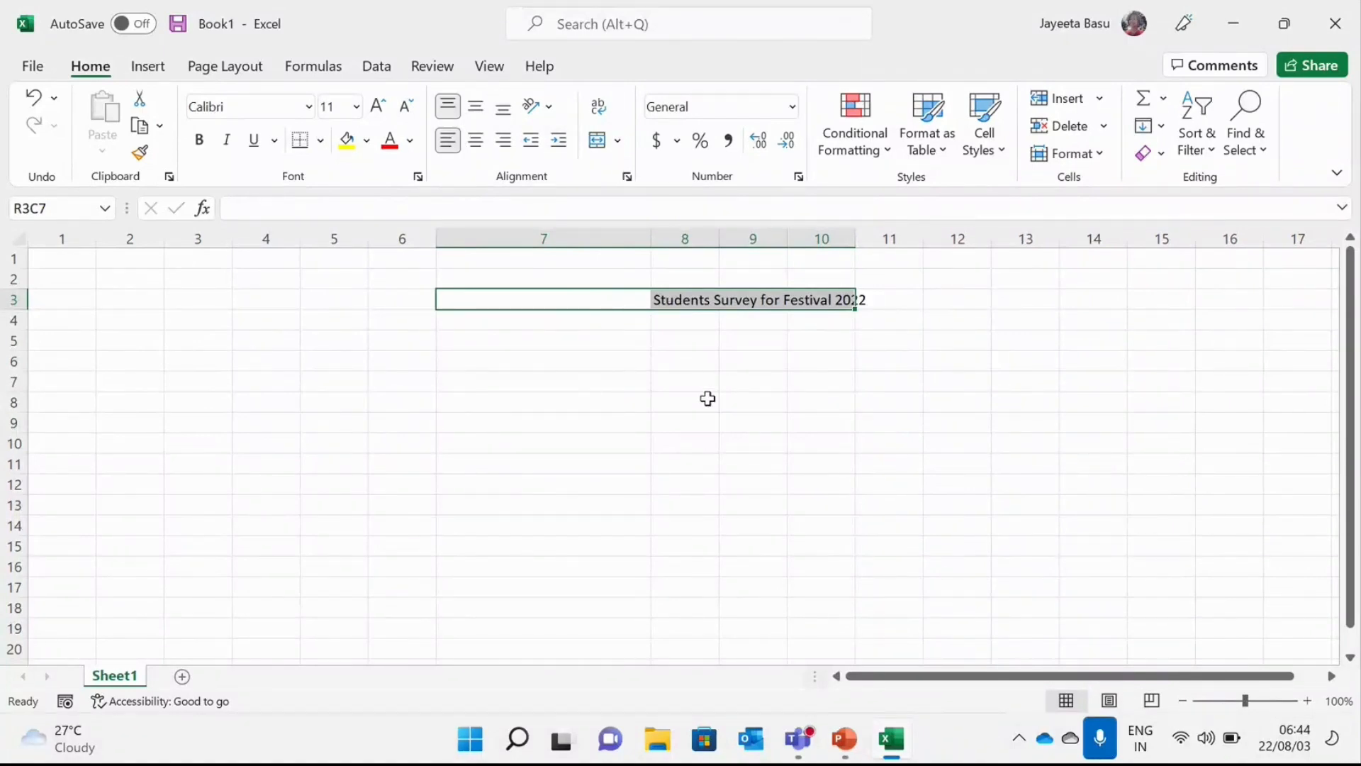
pyautogui.hotkey('ctrl', 'z')
pyautogui.hotkey('ctrl', 'z')
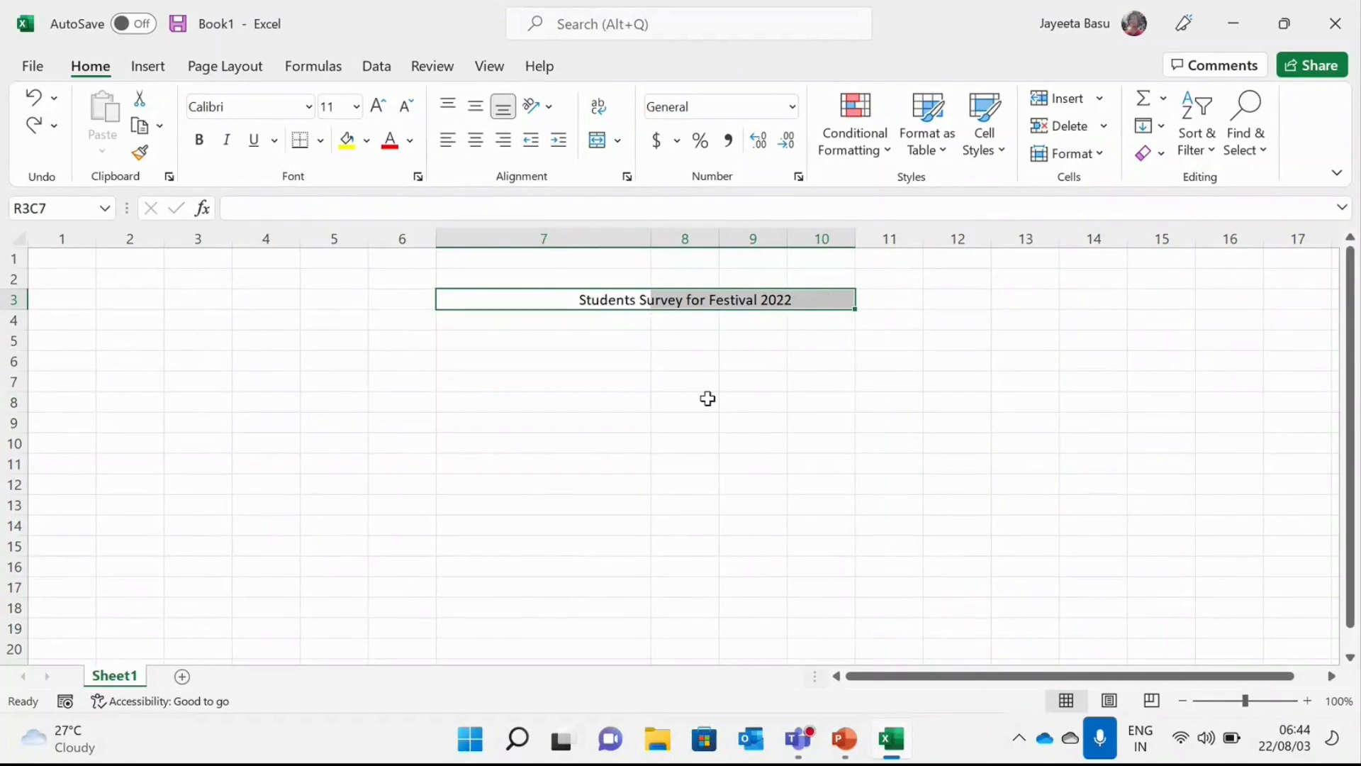
pyautogui.click(598, 398)
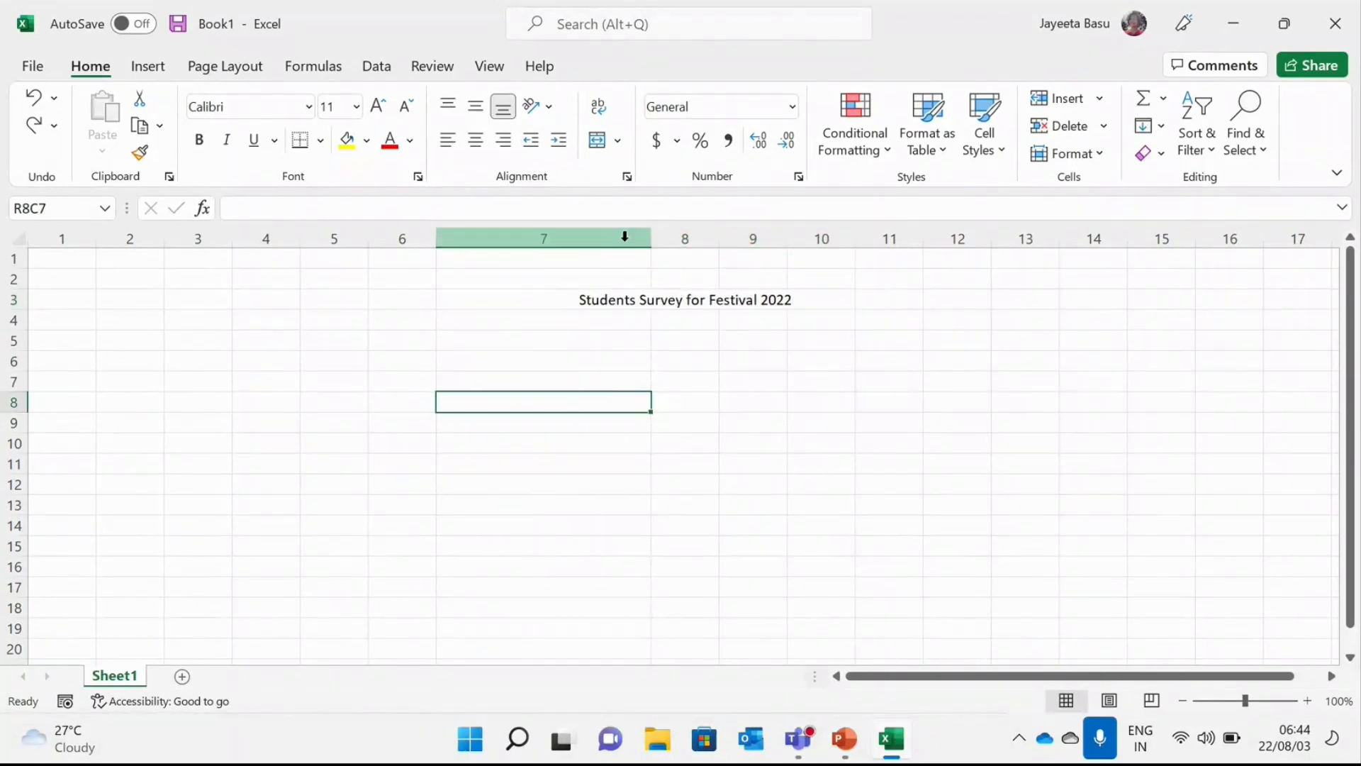
pyautogui.moveTo(650, 245); pyautogui.dragTo(513, 242)
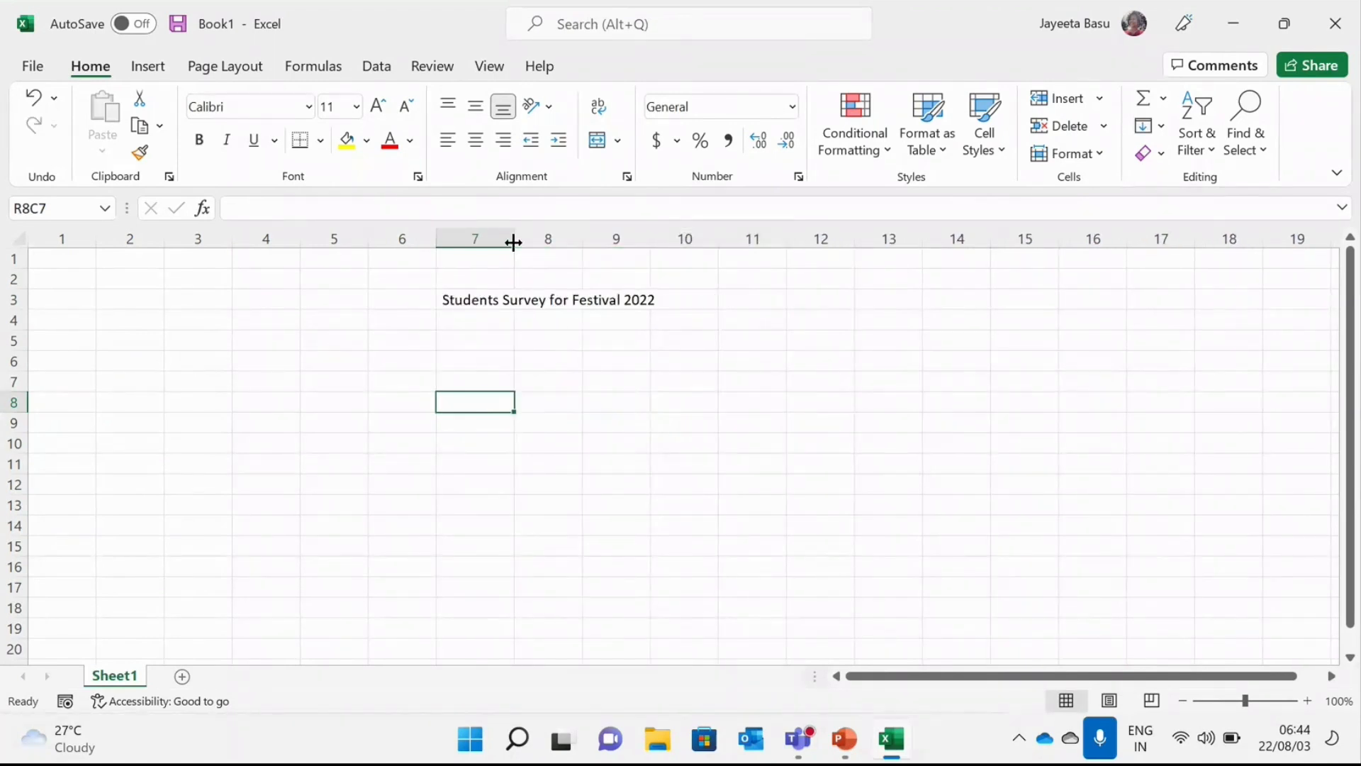
pyautogui.click(496, 353)
# Apply Merge & Center to the survey title across R3C7:R3C10 once more.
pyautogui.click(458, 307)
pyautogui.moveTo(458, 309); pyautogui.dragTo(662, 307)
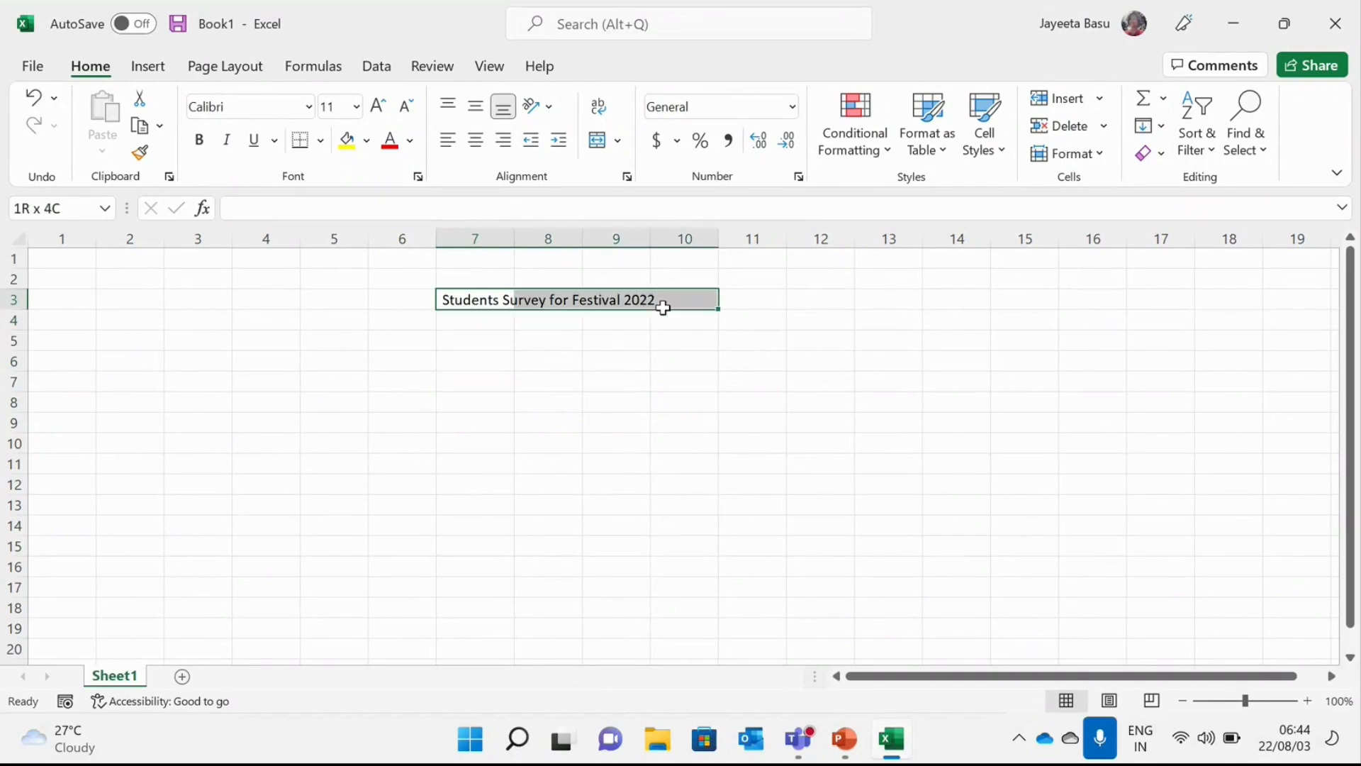
pyautogui.click(618, 140)
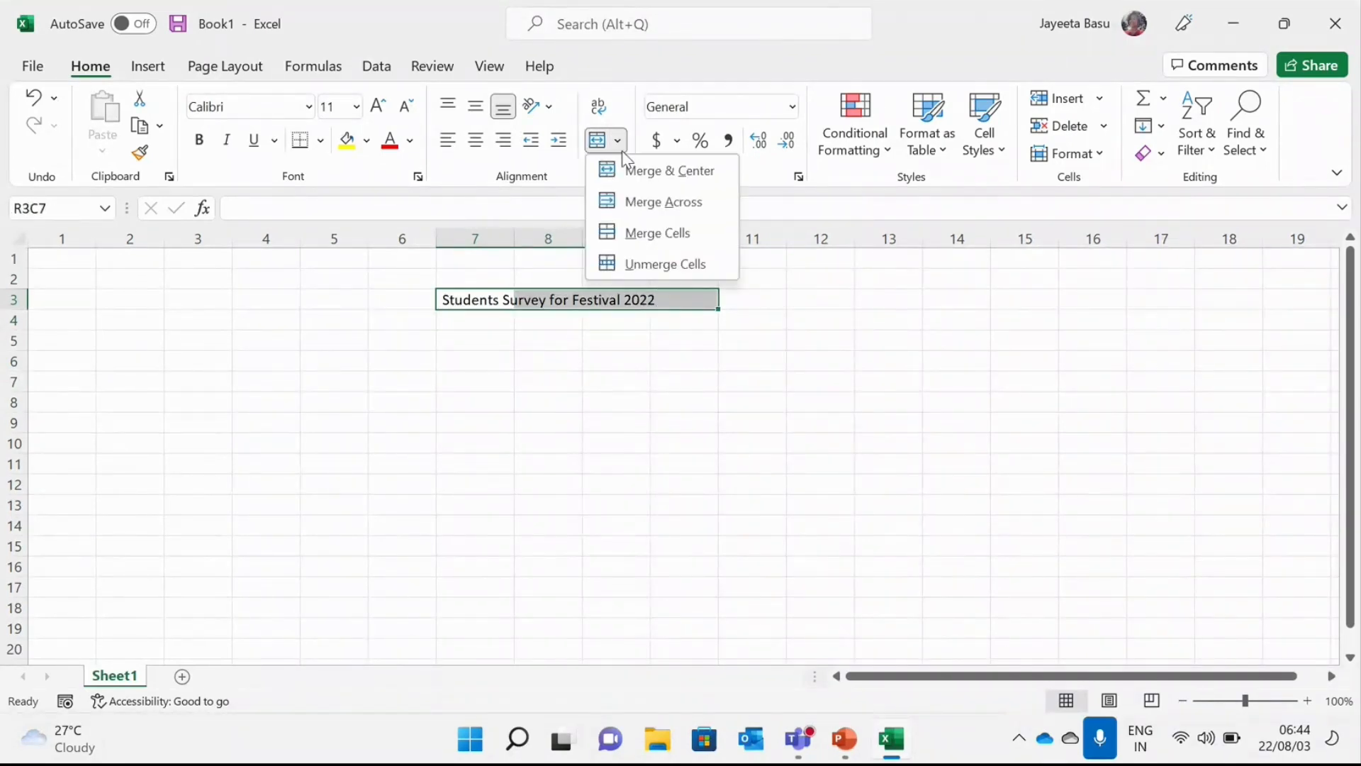
pyautogui.click(636, 233)
pyautogui.click(641, 462)
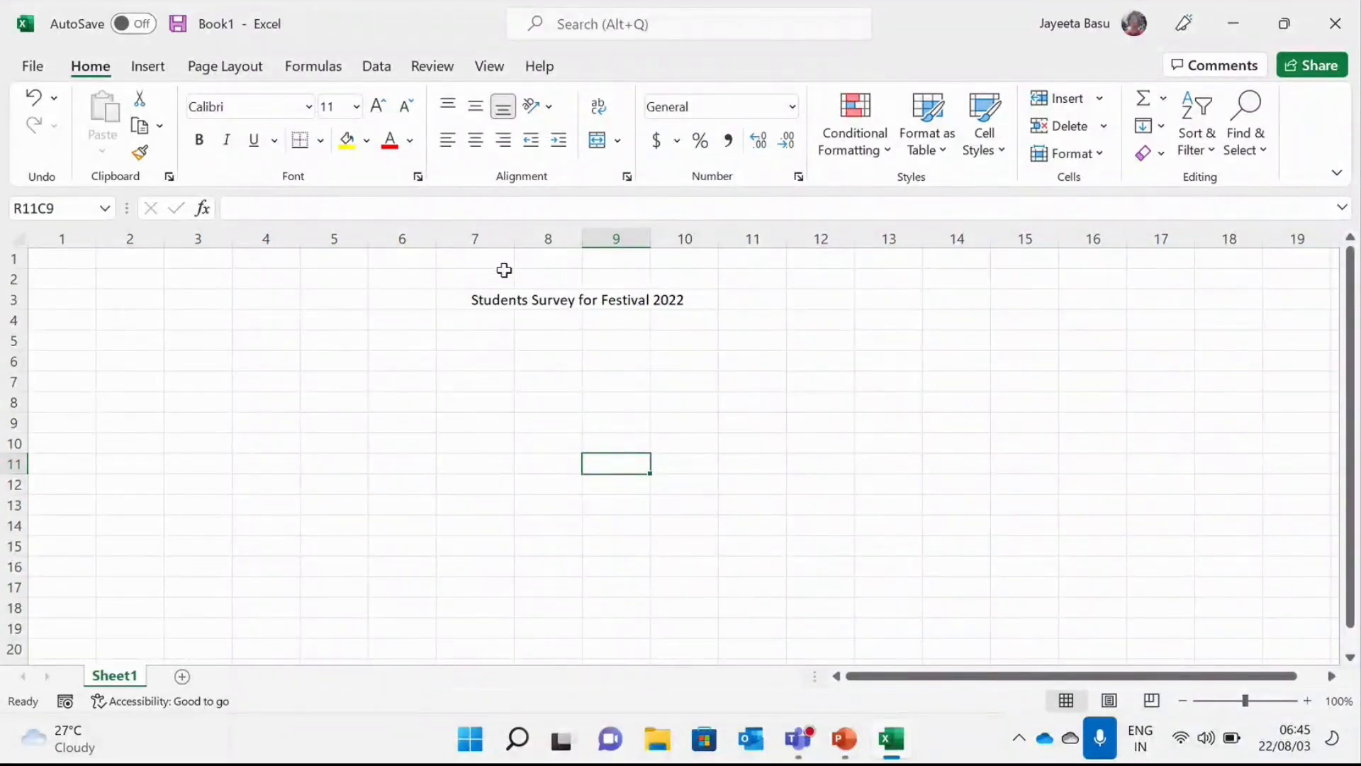
pyautogui.click(511, 308)
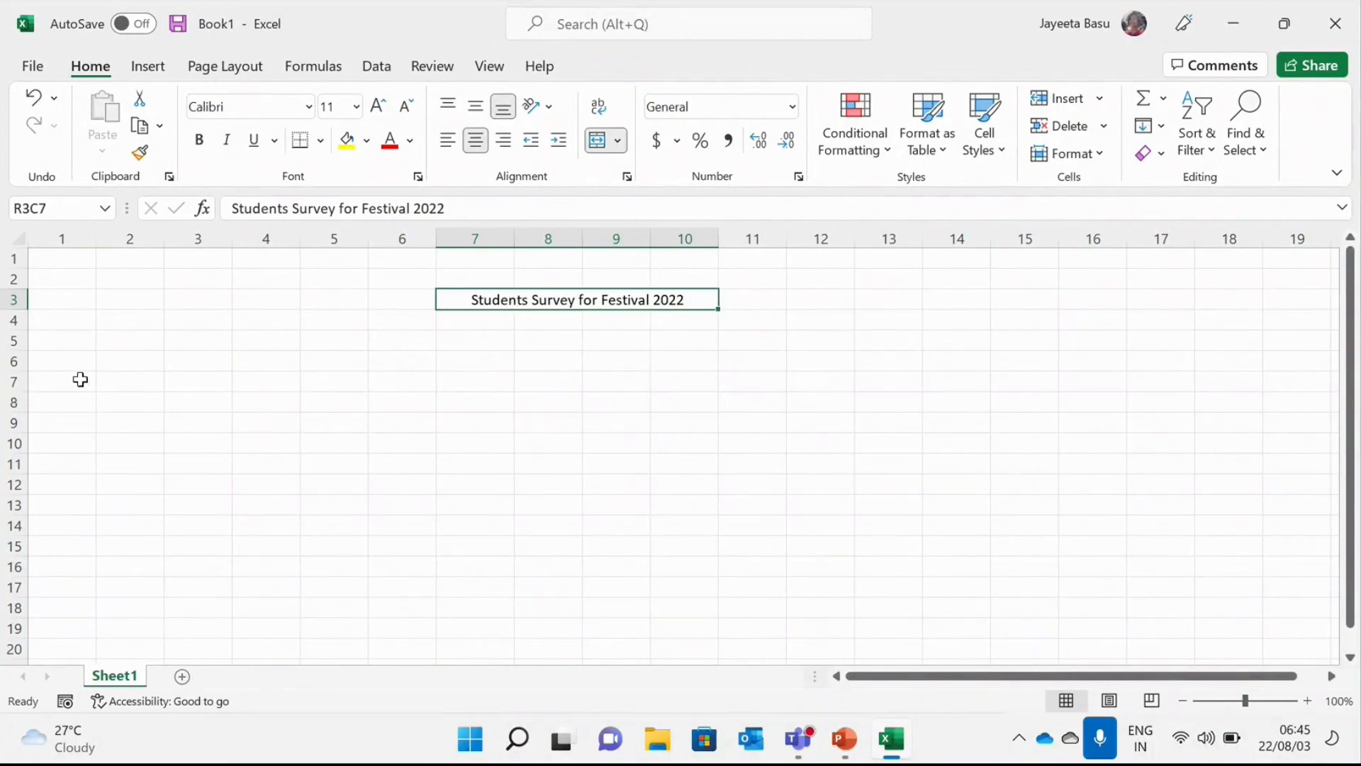
pyautogui.click(91, 359)
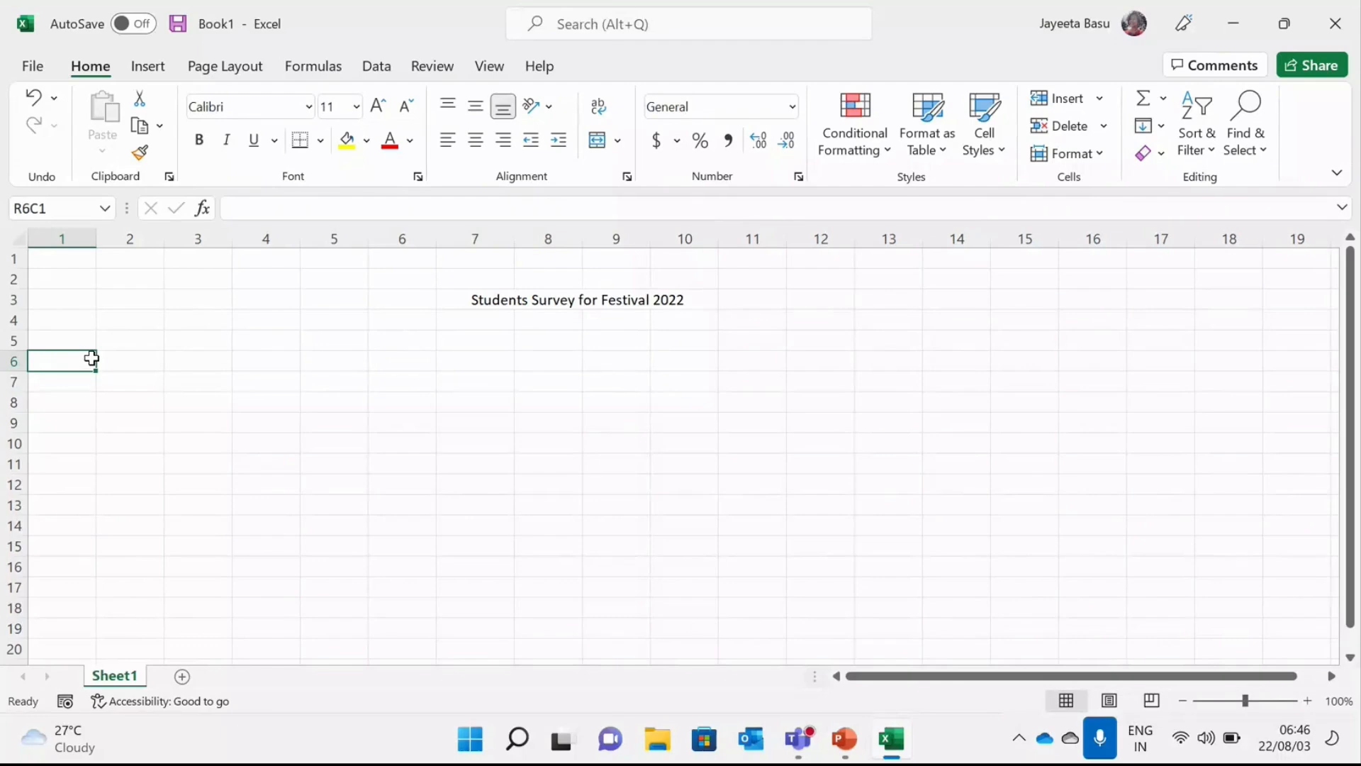
# Type row 6 headers Serial No., Name, Class, Roll No. and Address in consecutive columns.
pyautogui.write('Ser')
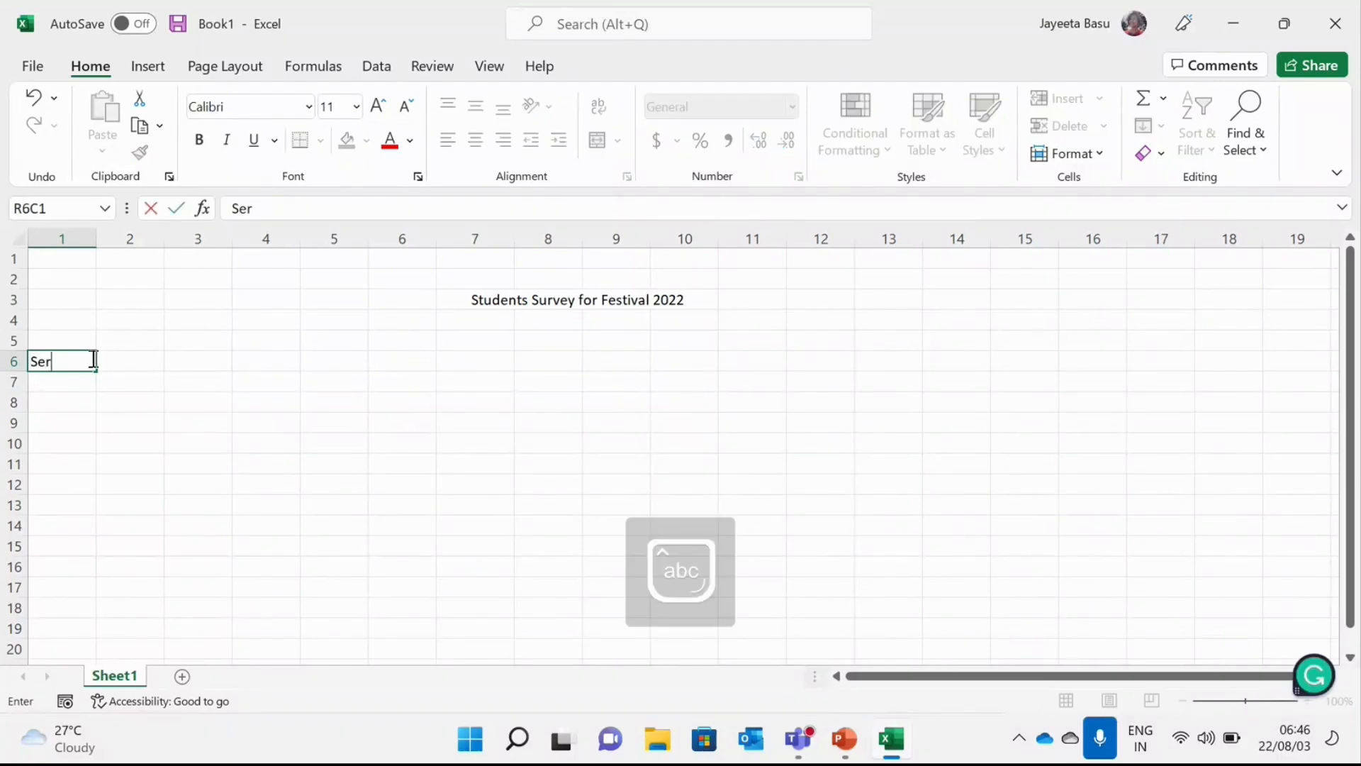
pyautogui.write('ial No.')
pyautogui.press('Tab')
pyautogui.write('Name')
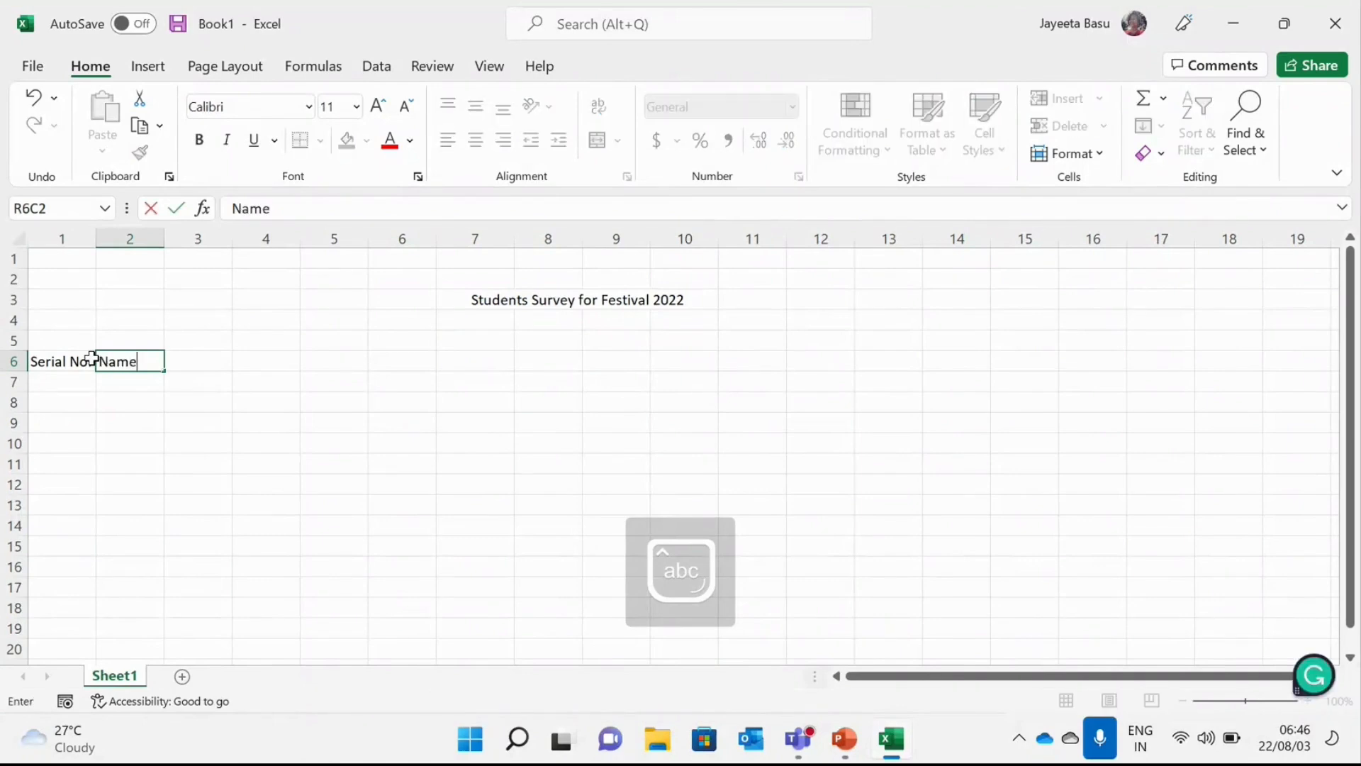
pyautogui.press('Tab')
pyautogui.press('capslock')
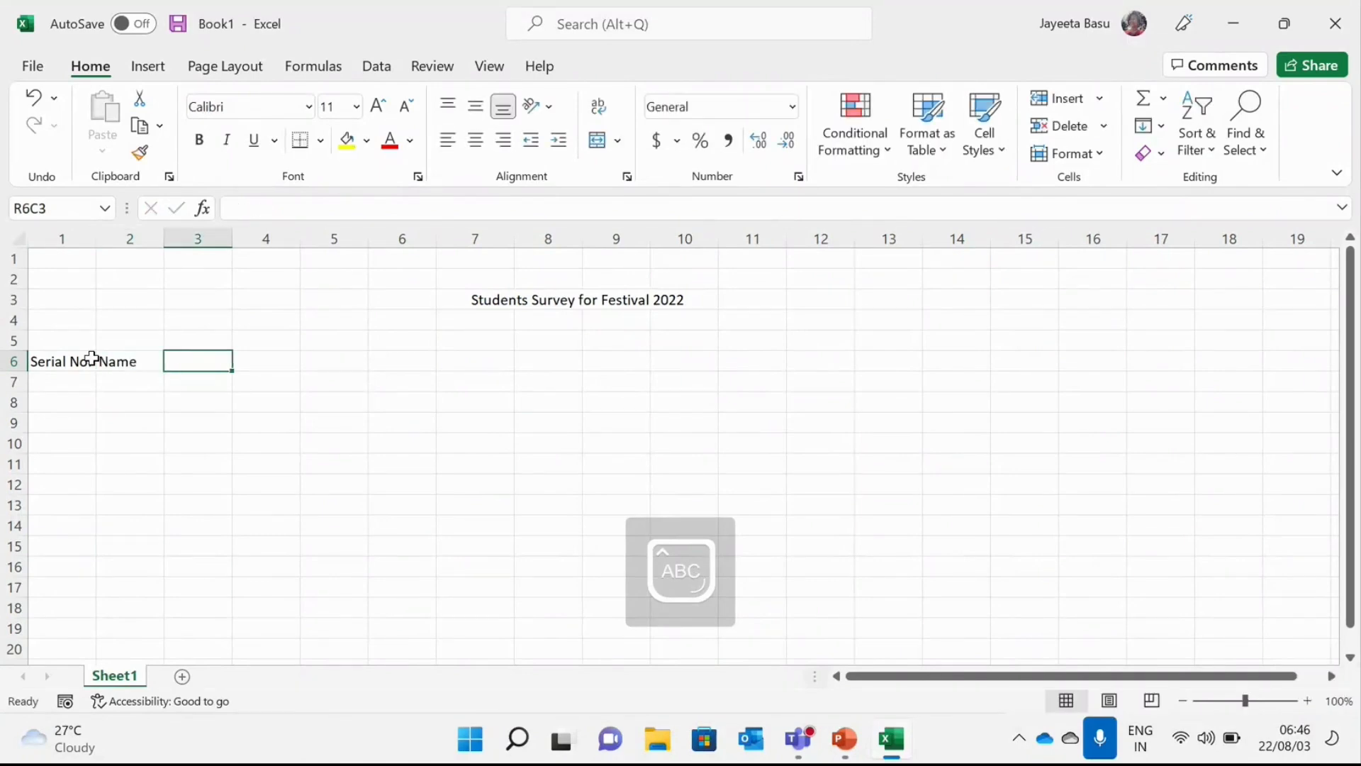
pyautogui.write('C')
pyautogui.press('capslock')
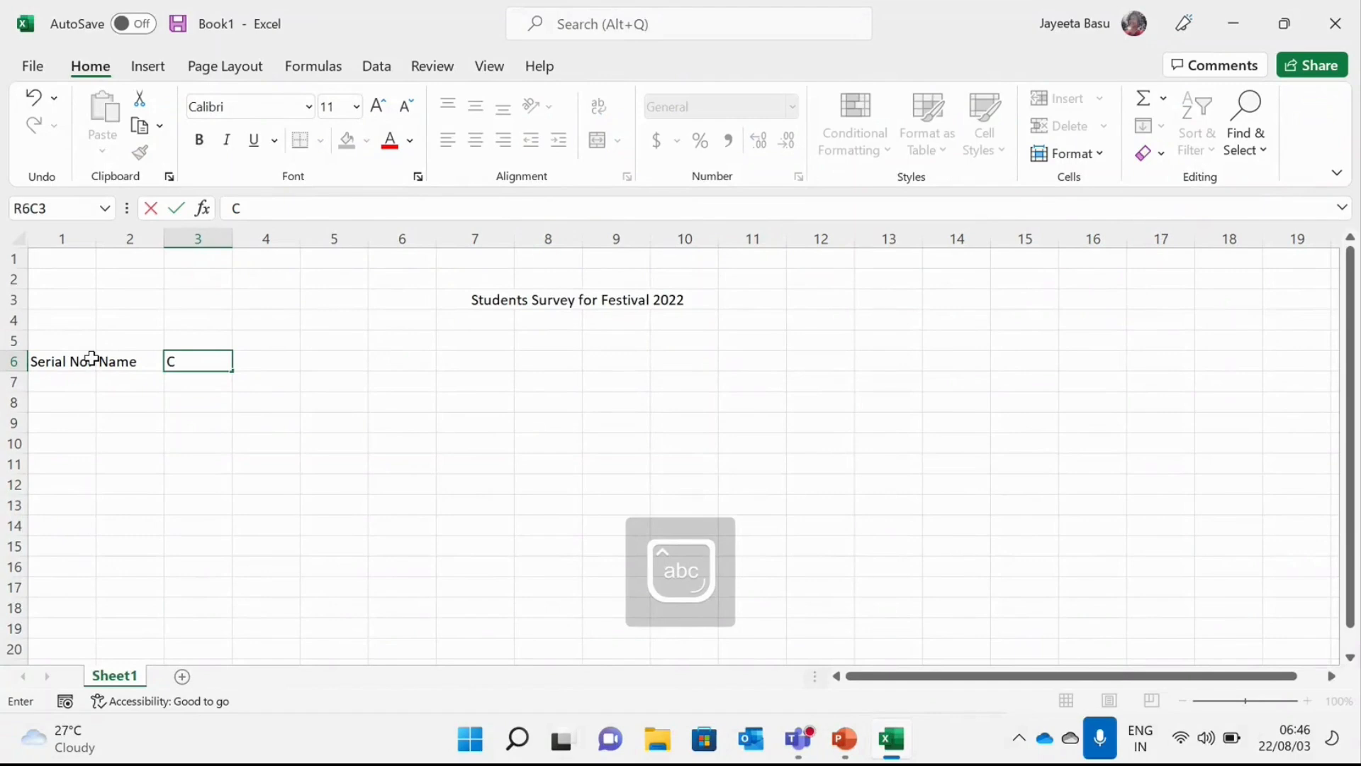
pyautogui.write('lass')
pyautogui.press('Tab')
pyautogui.press('capslock')
pyautogui.write('R')
pyautogui.press('capslock')
pyautogui.write('oll')
pyautogui.press('capslock')
pyautogui.write('N')
pyautogui.press('capslock')
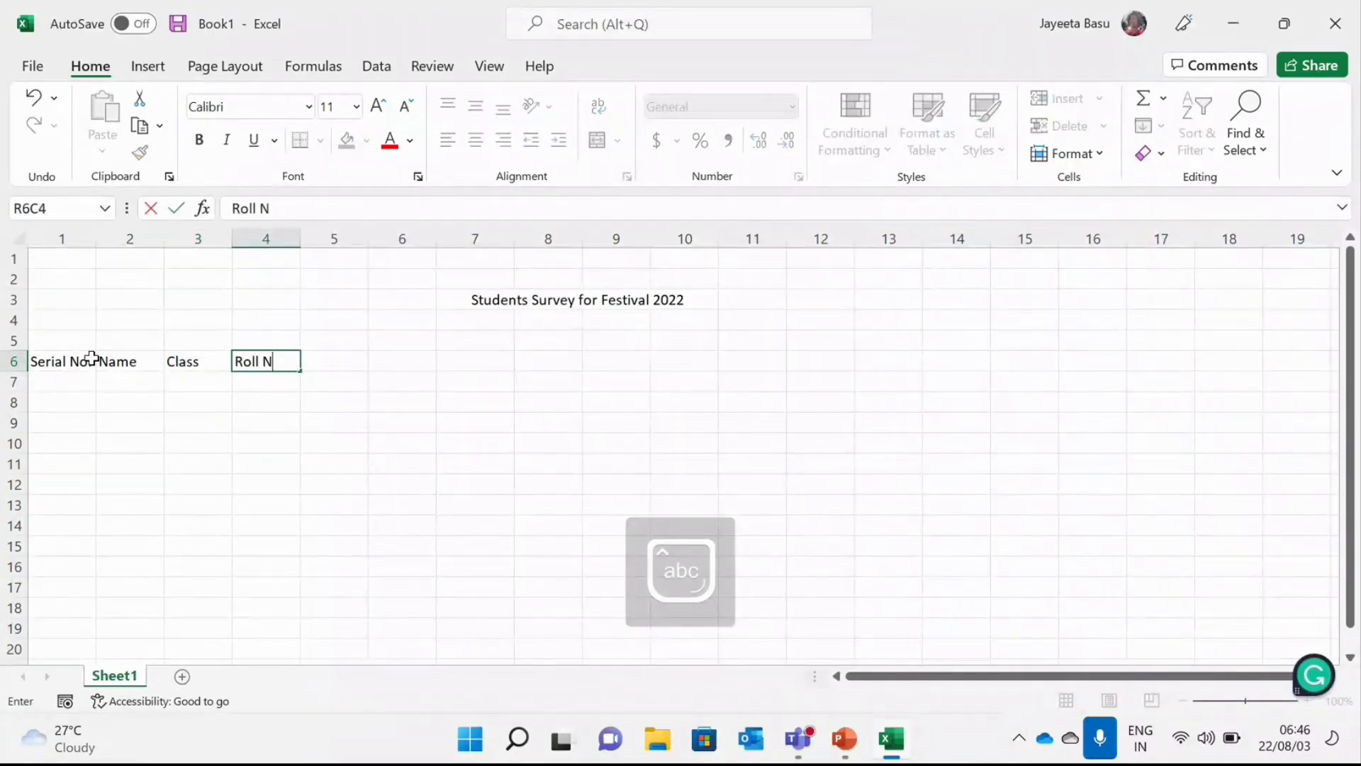
pyautogui.write('o.')
pyautogui.press('Tab')
pyautogui.press('capslock')
pyautogui.write('A')
pyautogui.press('capslock')
pyautogui.write('ddress')
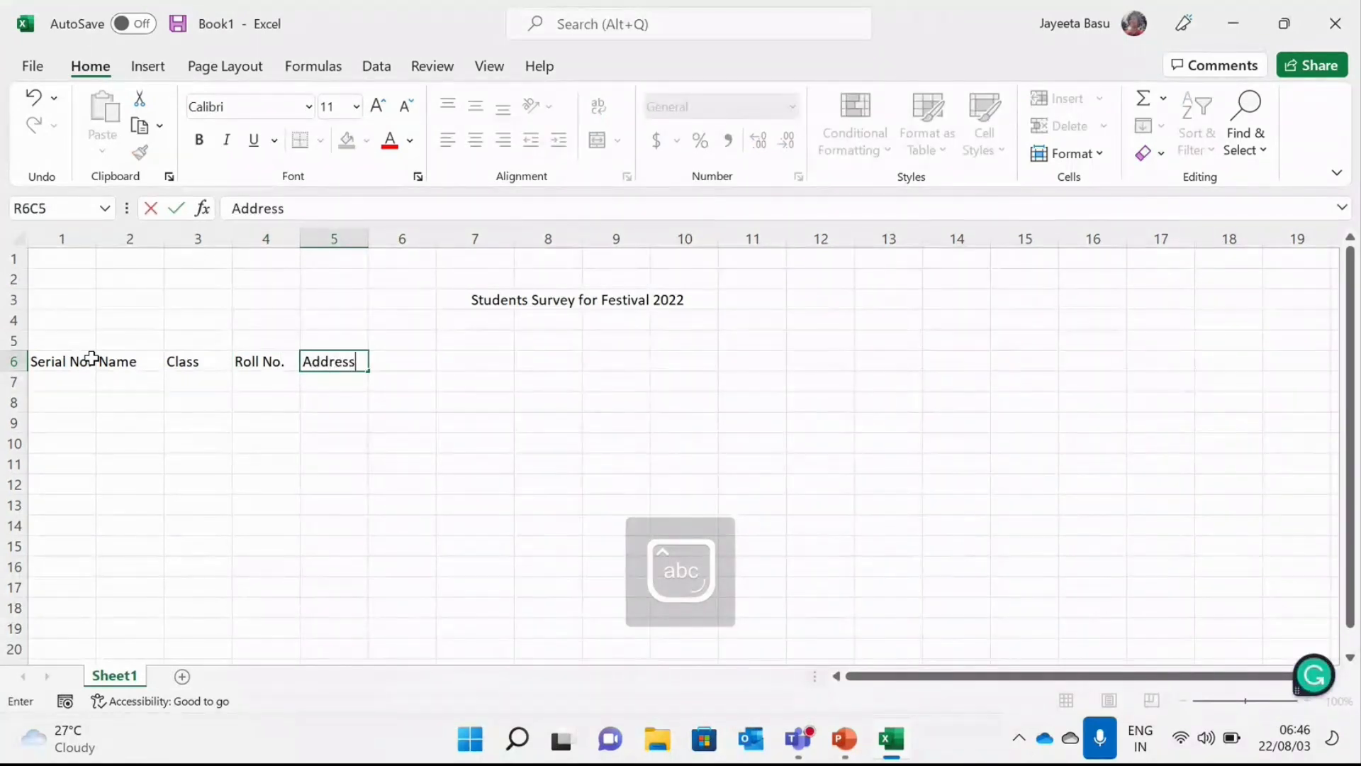
pyautogui.press('Tab')
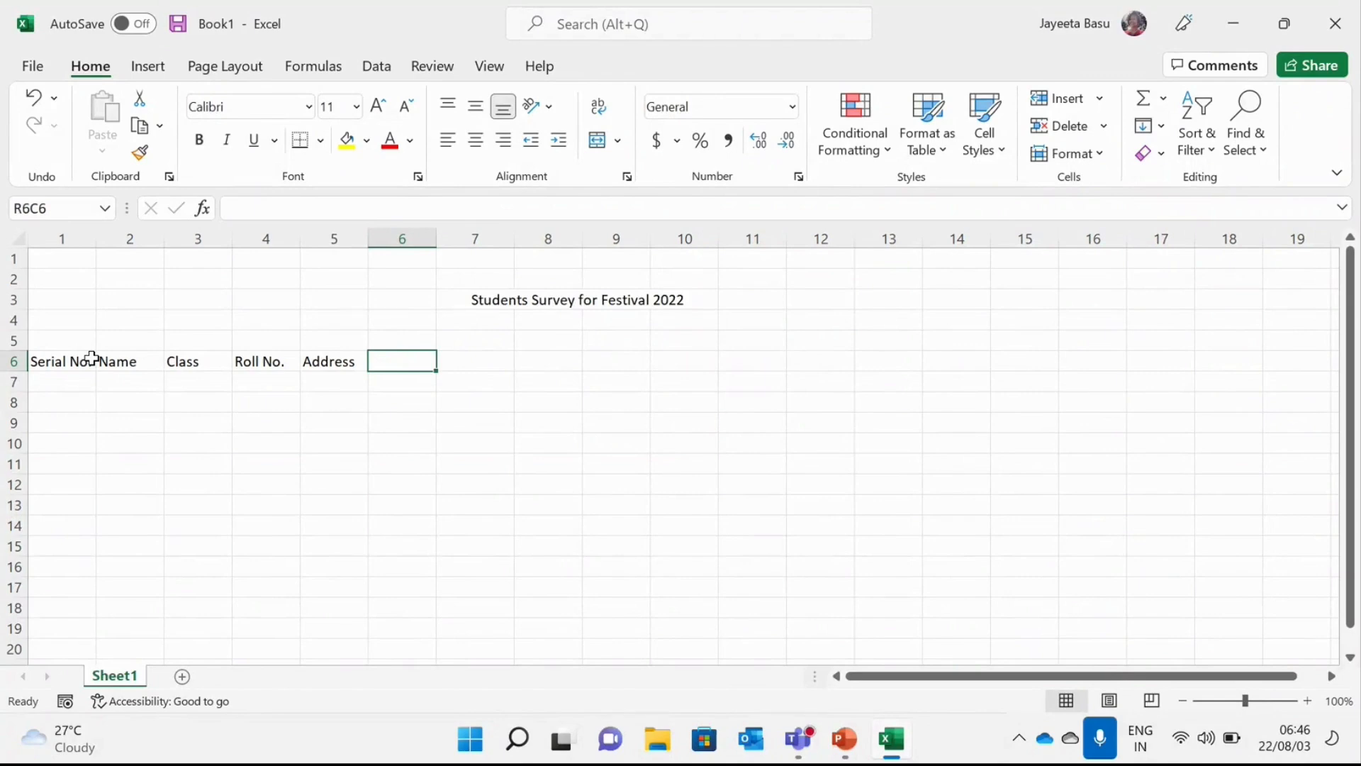
# Add the headers Phone No and Email ID in the next two columns.
pyautogui.write('A')
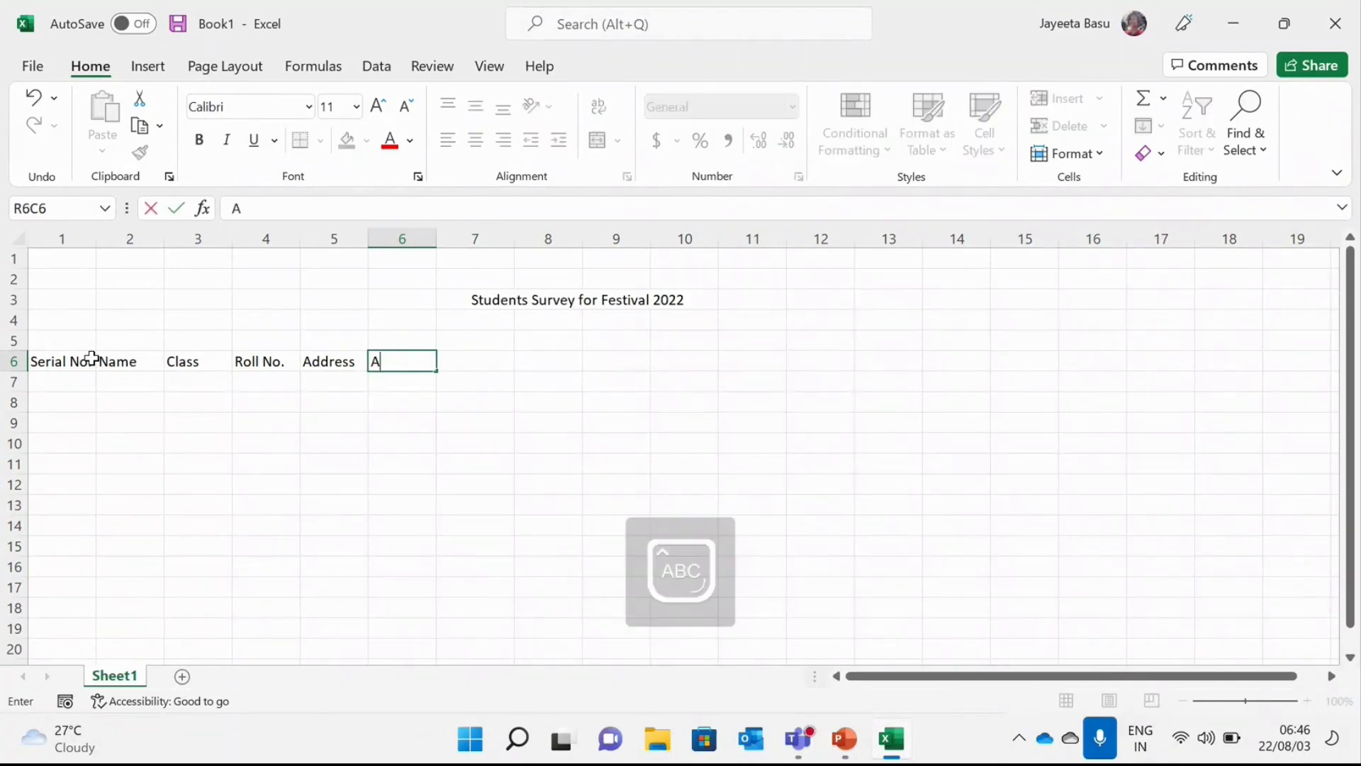
pyautogui.press('BackSpace')
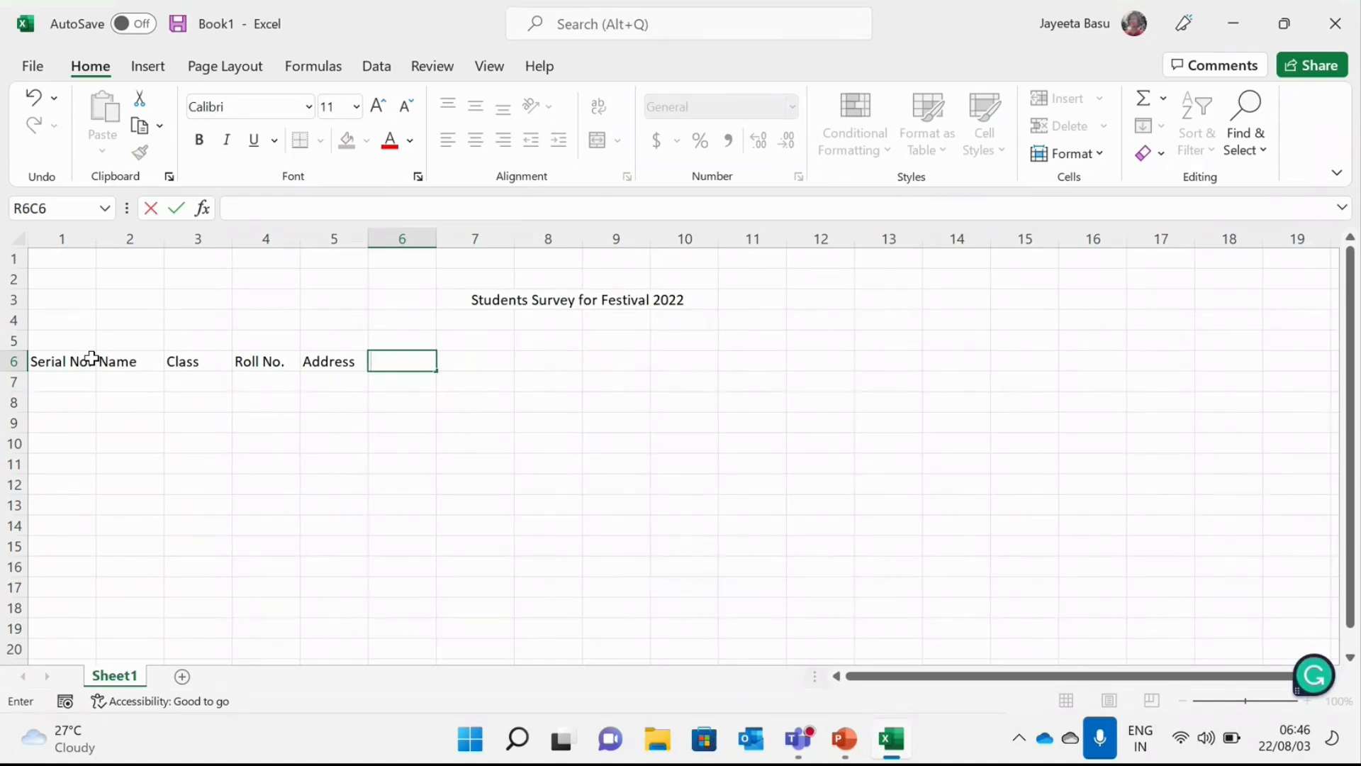
pyautogui.write('Phone No')
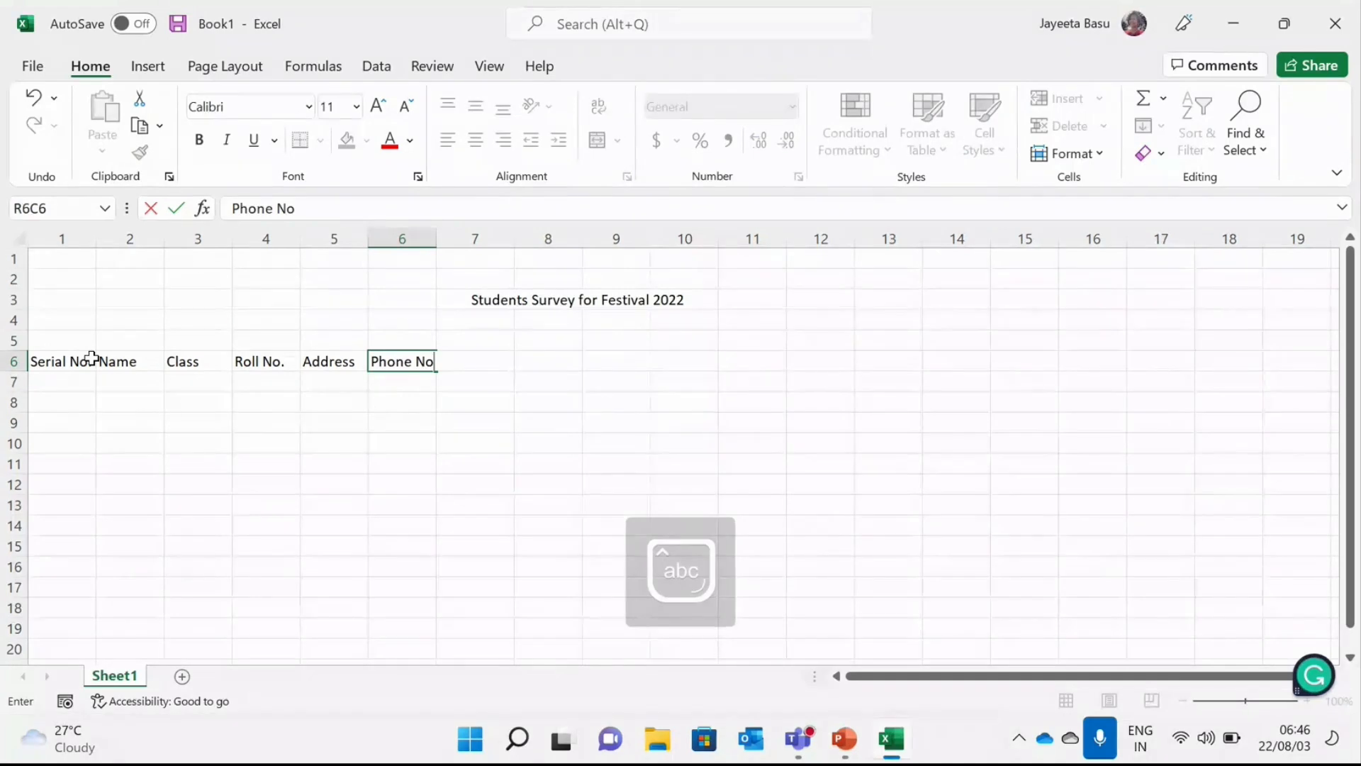
pyautogui.press('Up')
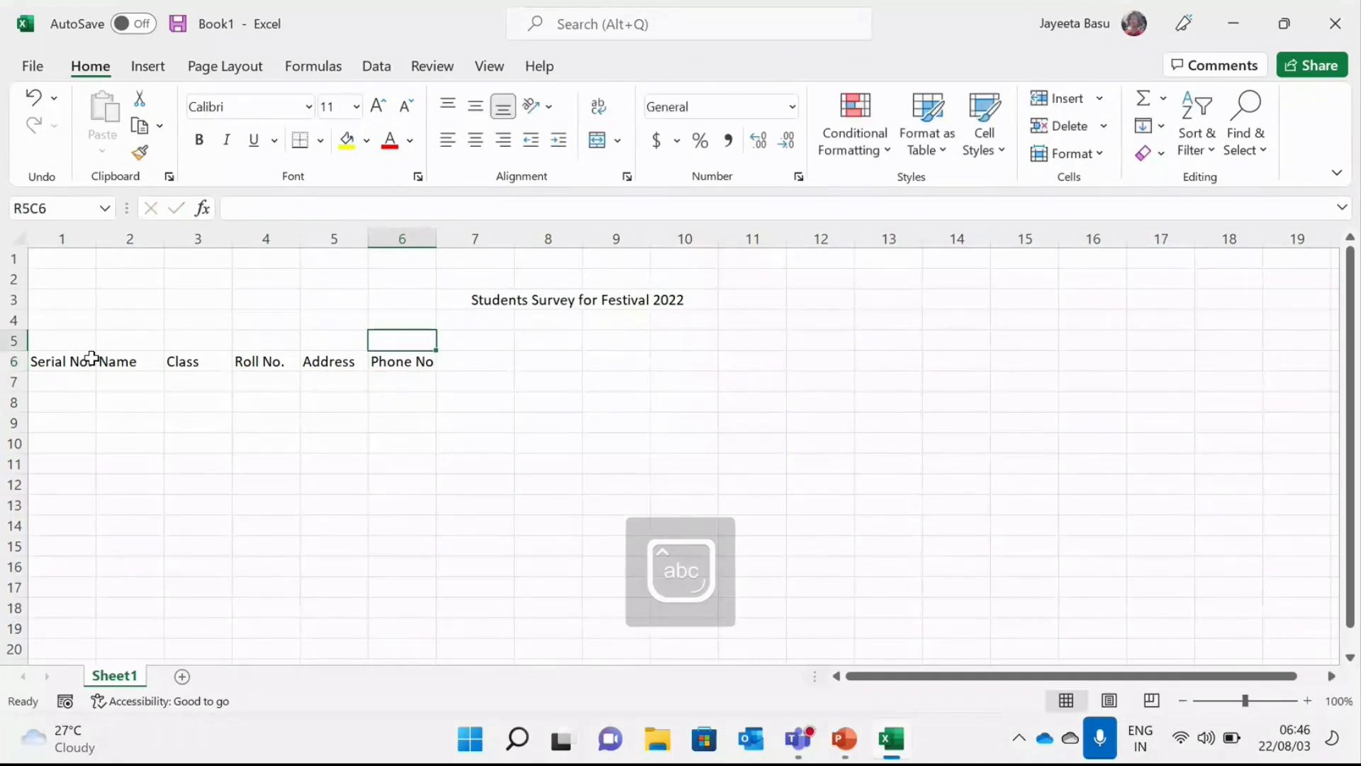
pyautogui.press('Down')
pyautogui.press('Right')
pyautogui.write('E')
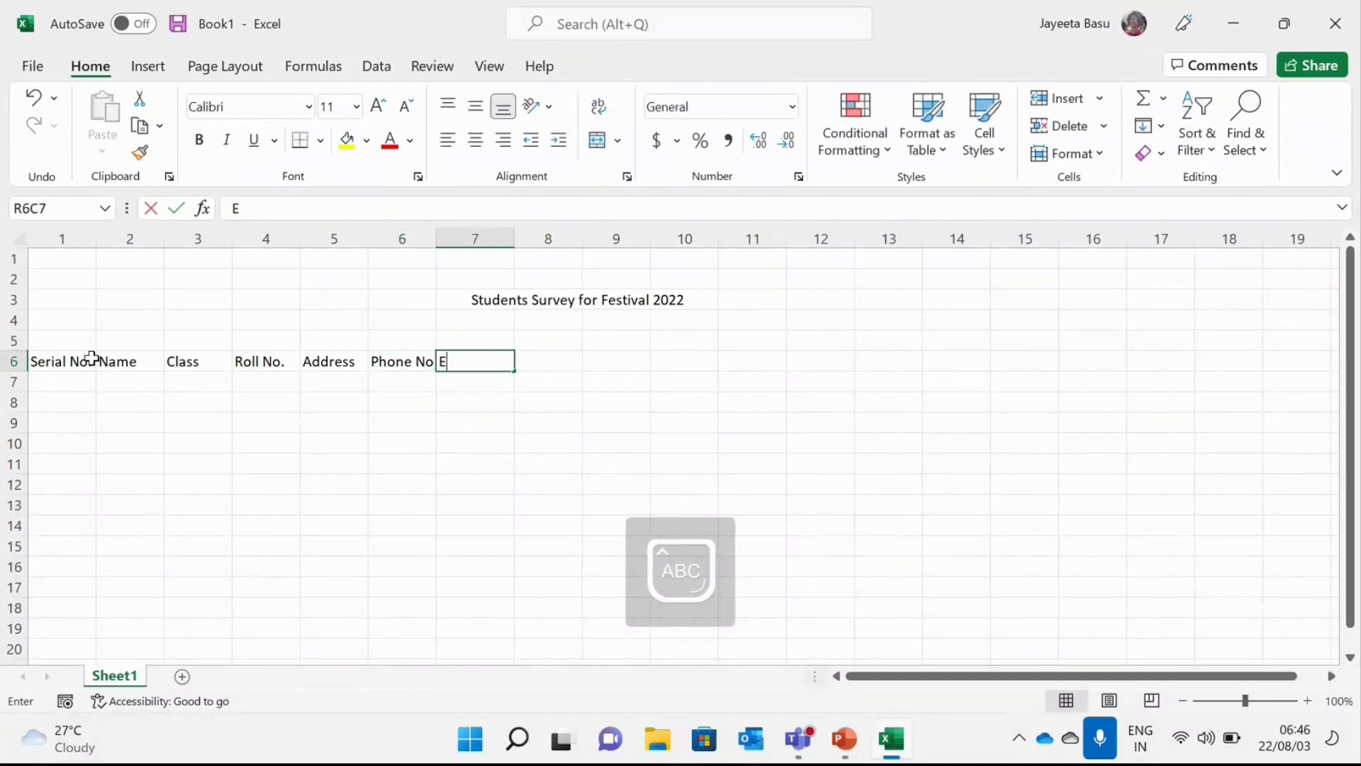
pyautogui.write('mail ID')
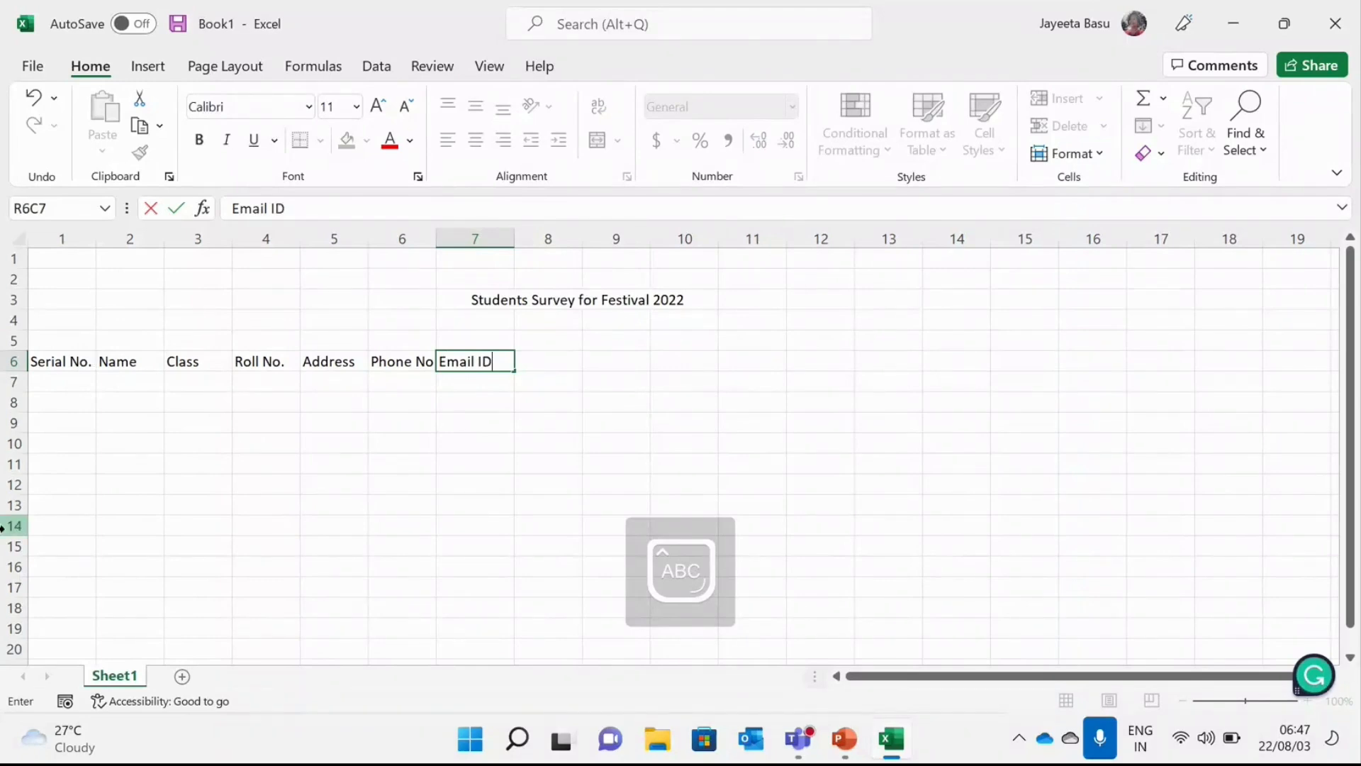
pyautogui.click(261, 481)
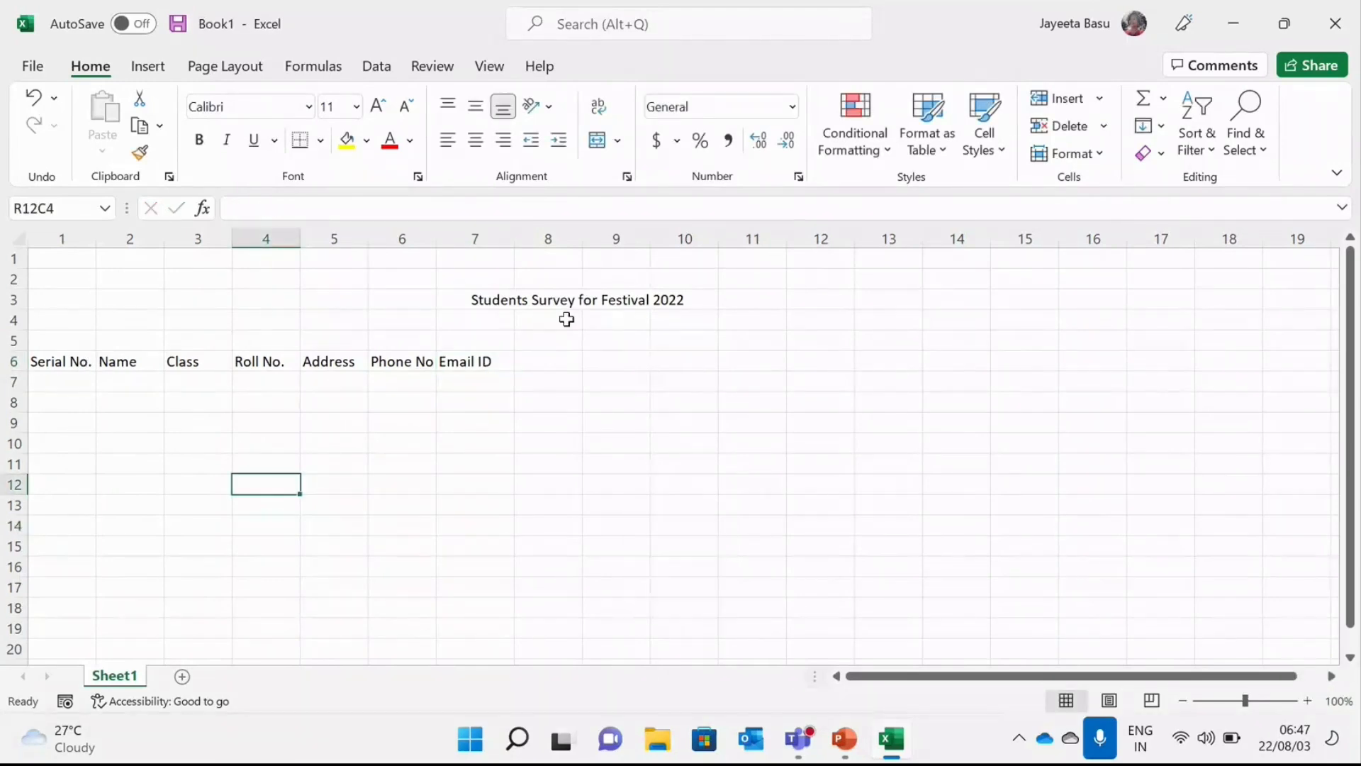
# Merge the Address and Phone No header cells with Merge Cells, accepting that only Address is kept.
pyautogui.moveTo(416, 360)
pyautogui.mouseDown()
pyautogui.moveTo(469, 360)
pyautogui.moveTo(411, 361)
pyautogui.mouseUp()
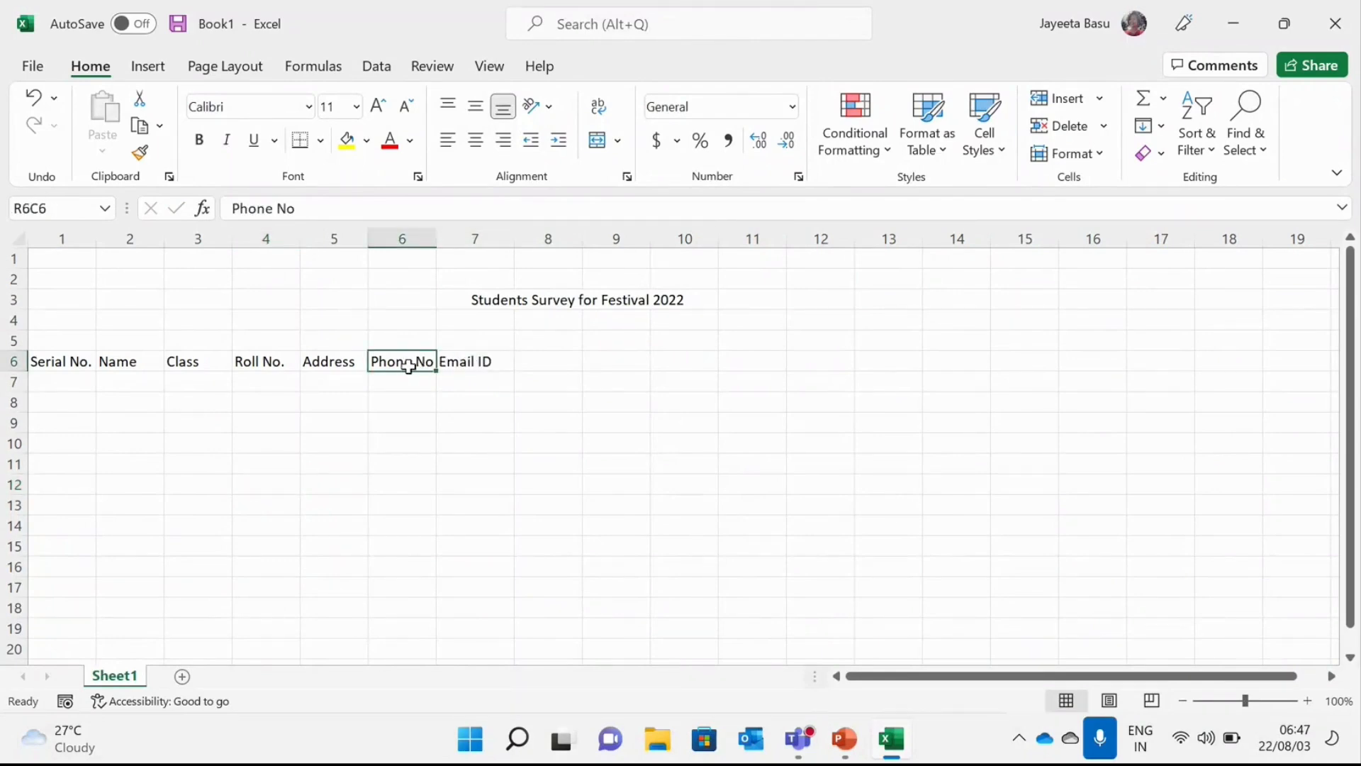
pyautogui.click(336, 363)
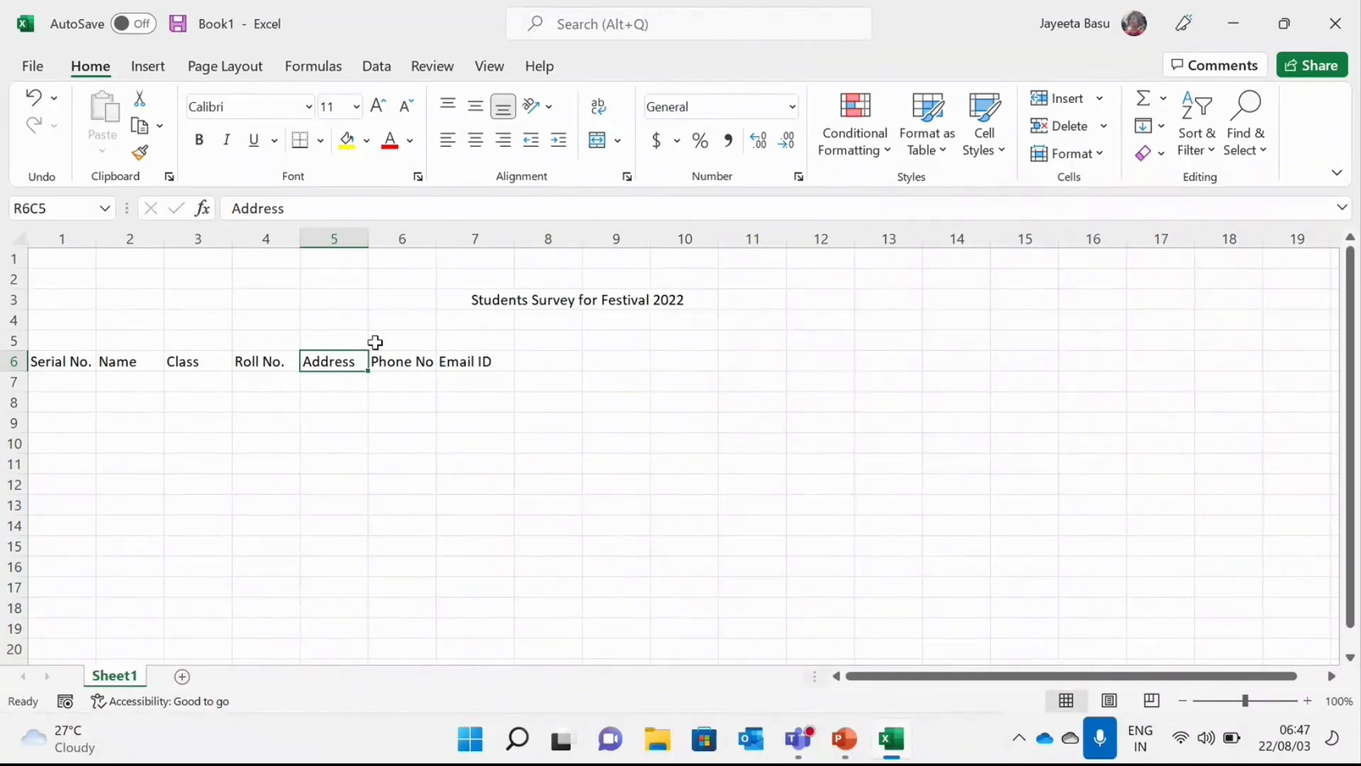
pyautogui.moveTo(351, 366); pyautogui.dragTo(394, 364)
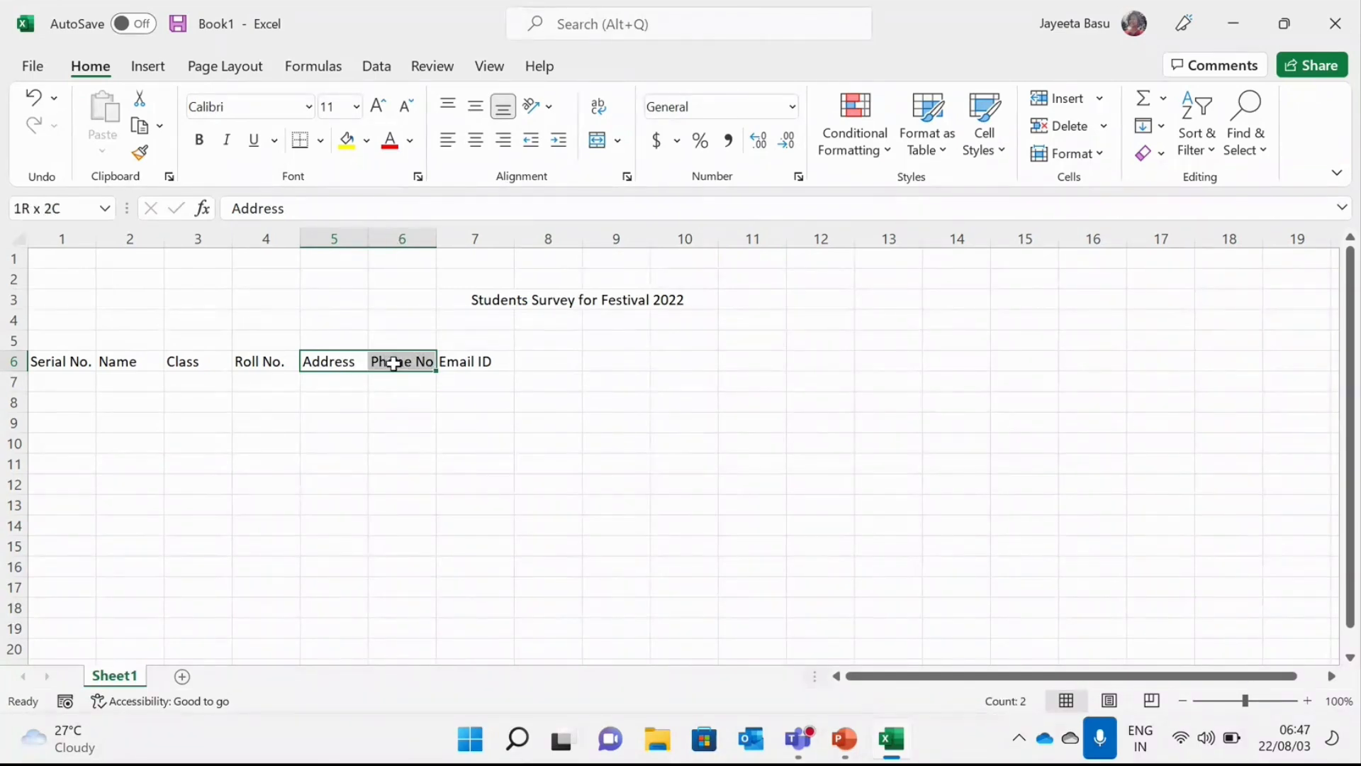
pyautogui.moveTo(394, 364)
pyautogui.mouseDown()
pyautogui.moveTo(295, 389)
pyautogui.moveTo(387, 363)
pyautogui.mouseUp()
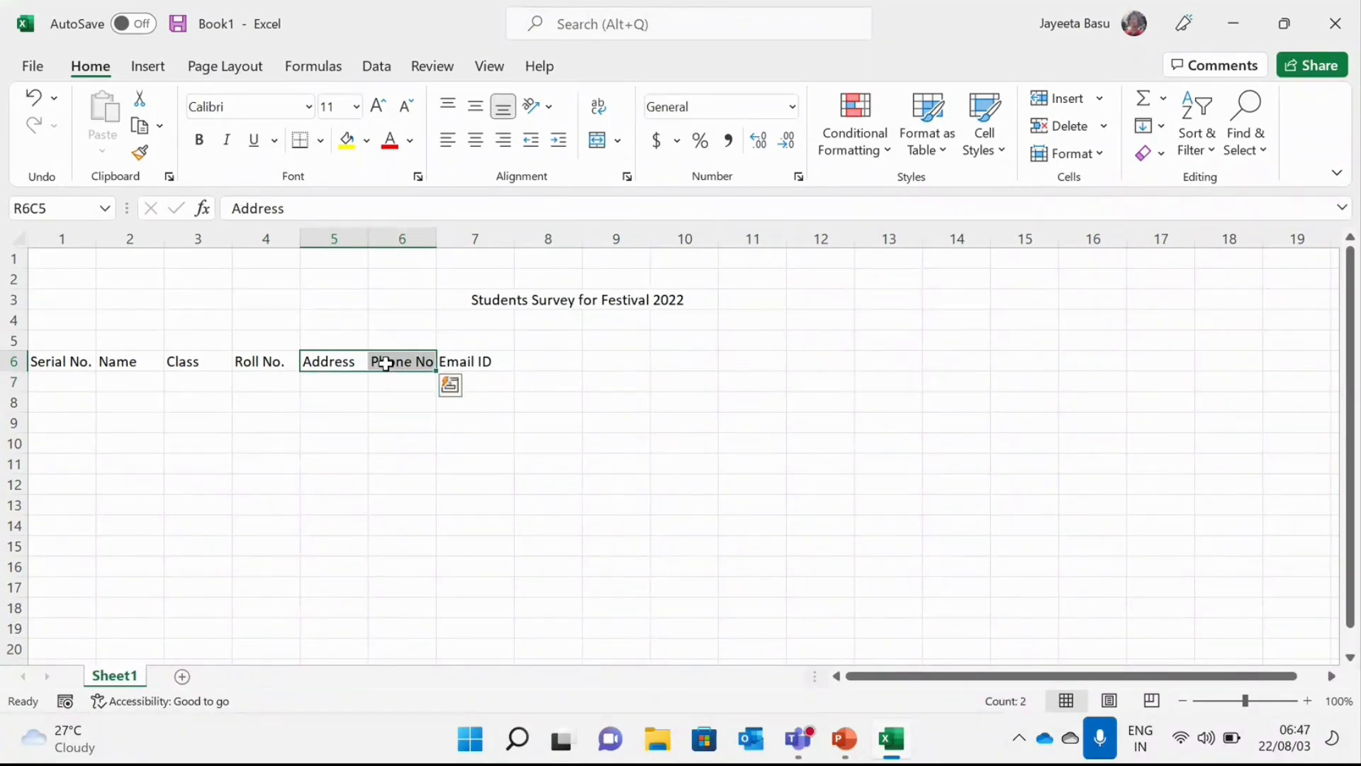
pyautogui.click(623, 142)
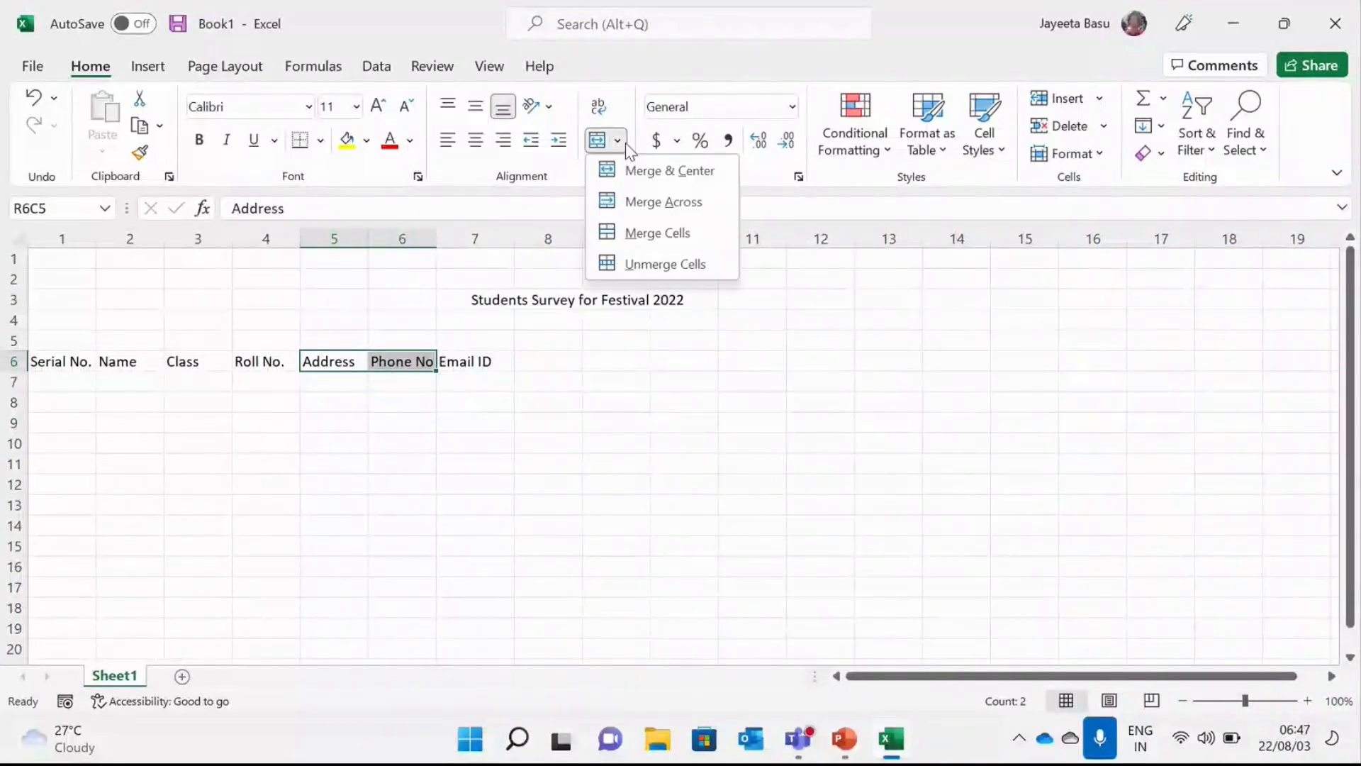
pyautogui.click(639, 225)
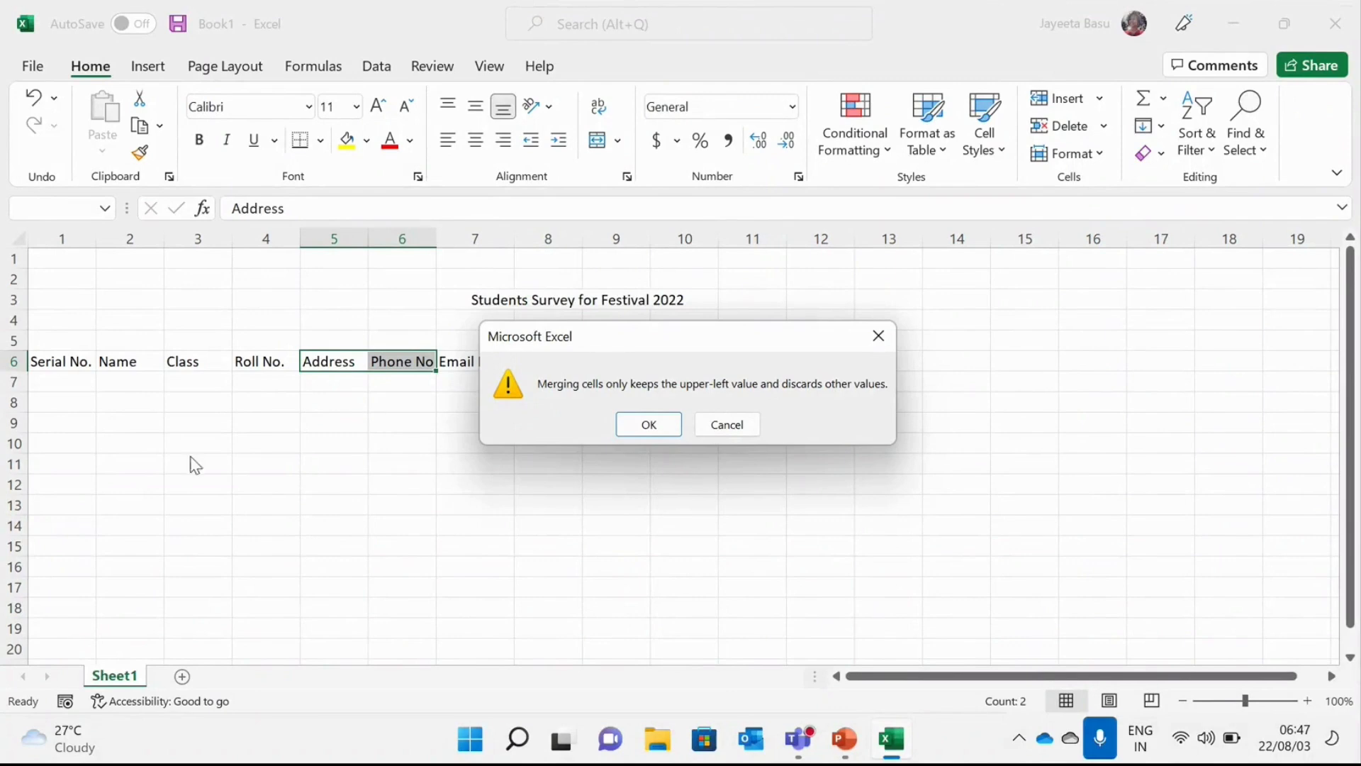
pyautogui.click(633, 429)
pyautogui.click(363, 379)
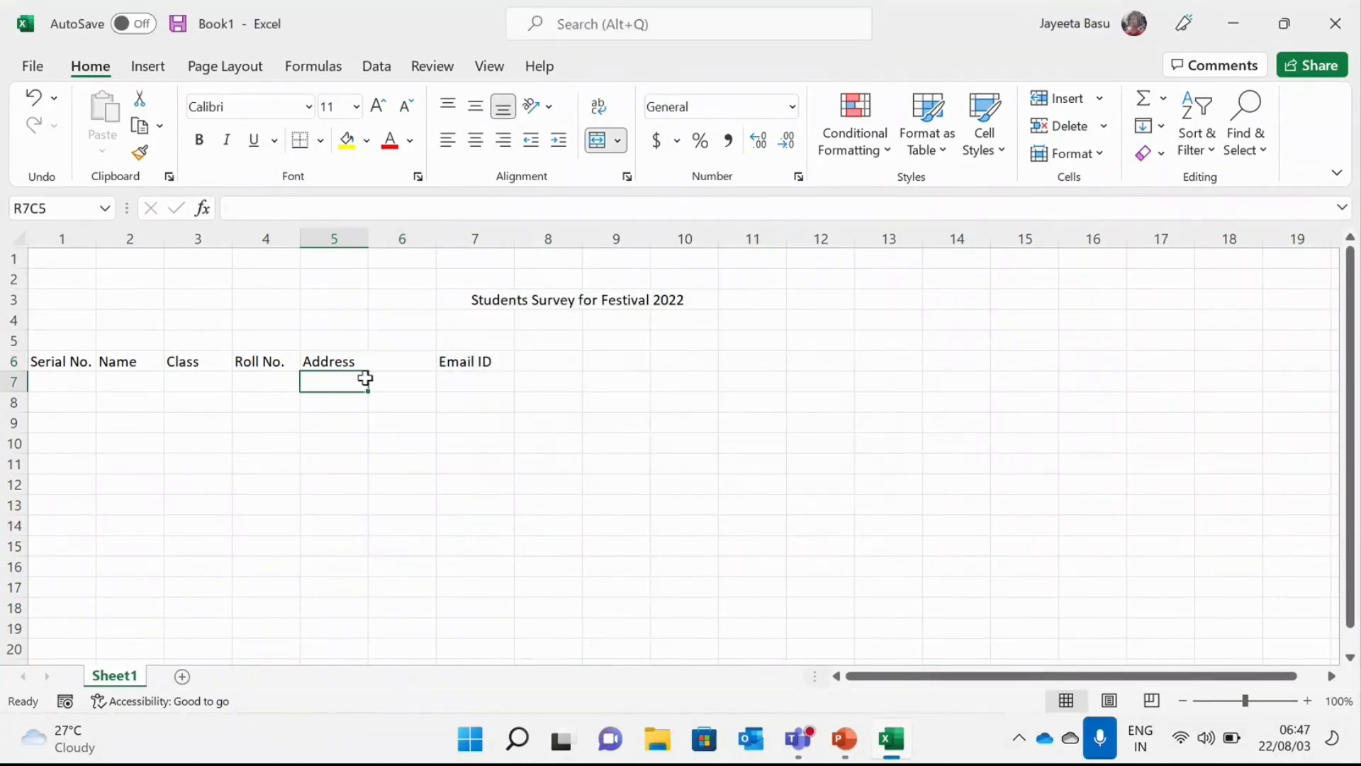
pyautogui.click(360, 357)
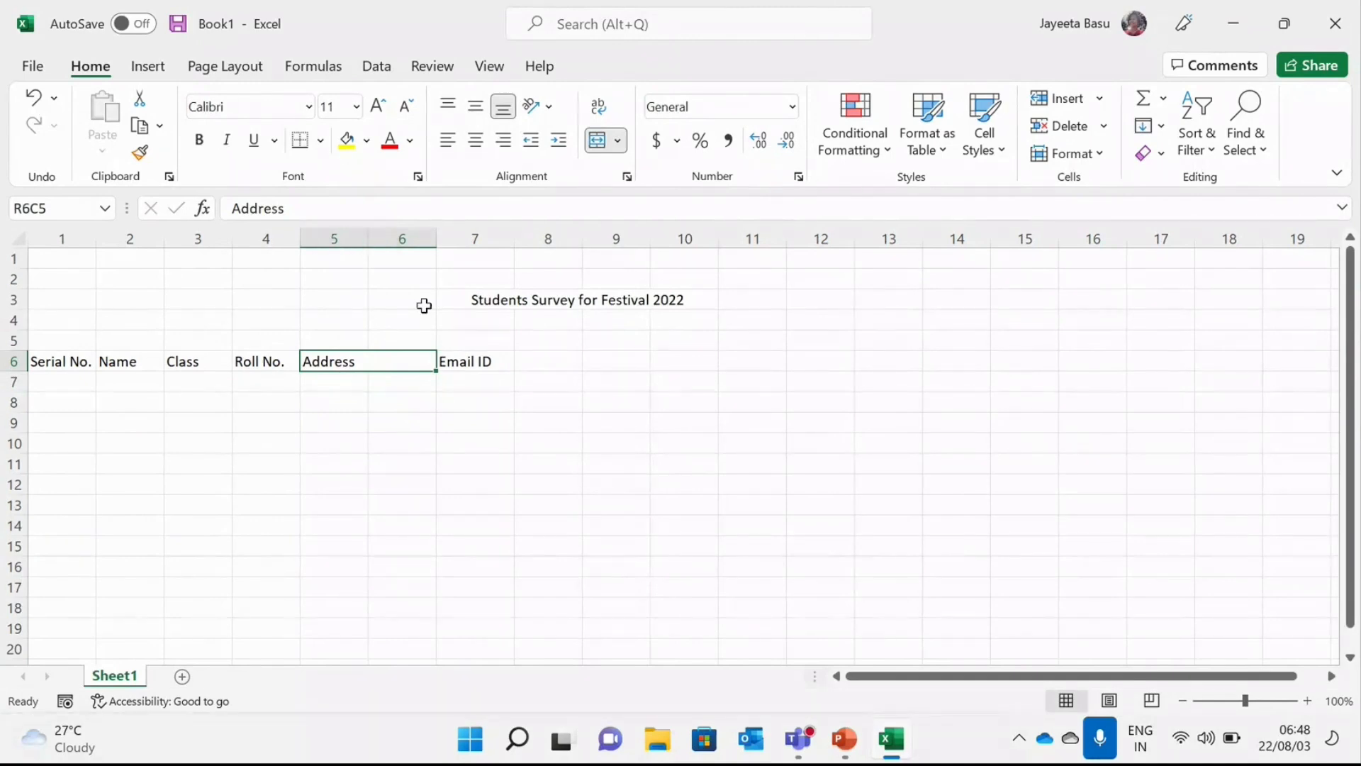
# Undo the Address–Phone No merge so Phone No returns to column 6.
pyautogui.moveTo(307, 438); pyautogui.dragTo(349, 376)
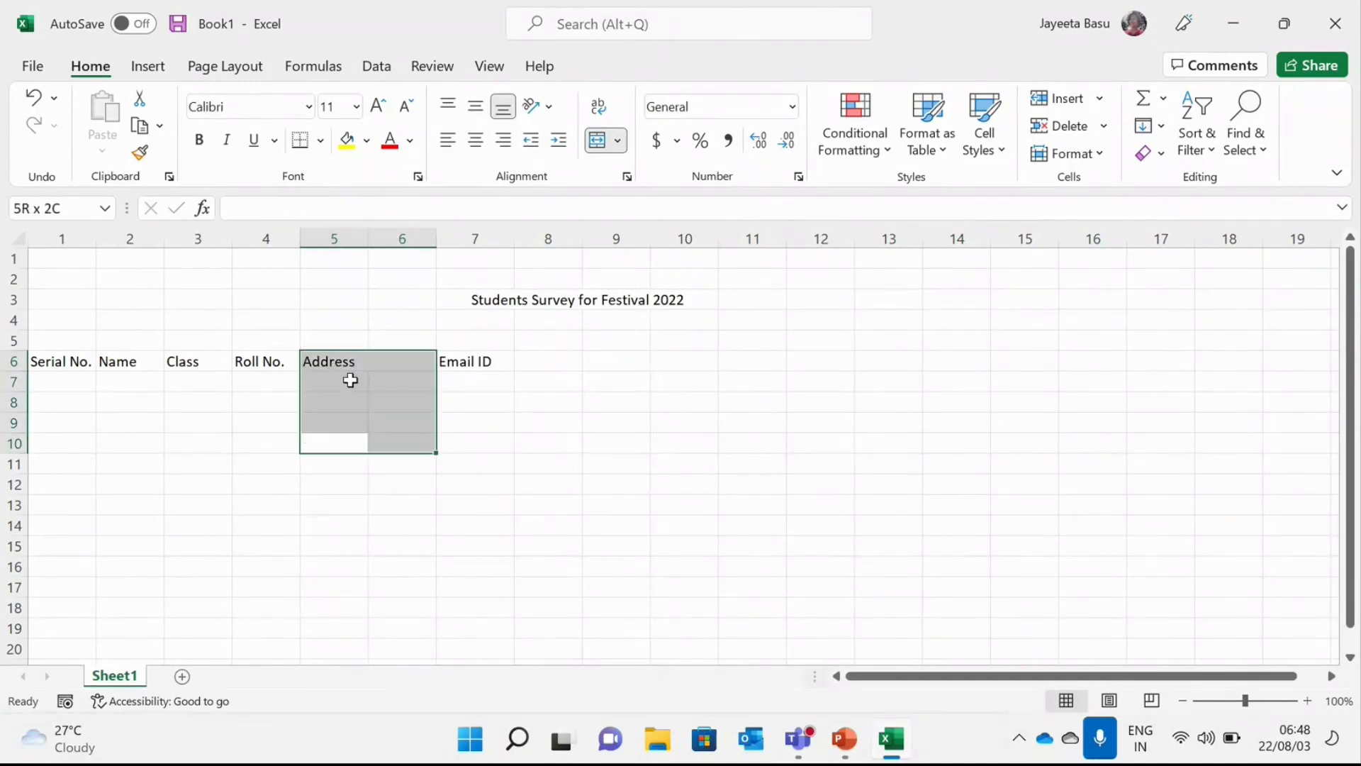
pyautogui.click(376, 383)
pyautogui.click(341, 368)
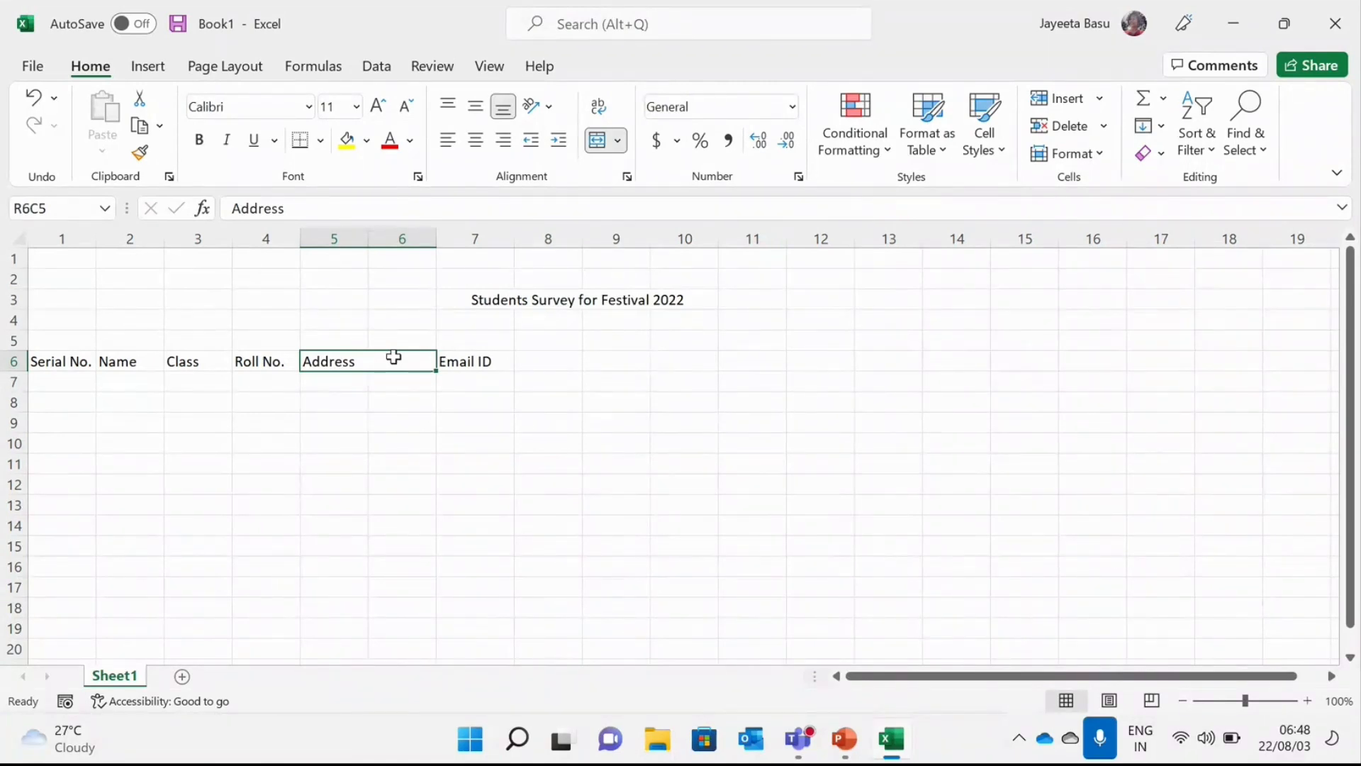
pyautogui.hotkey('ctrl', 'z')
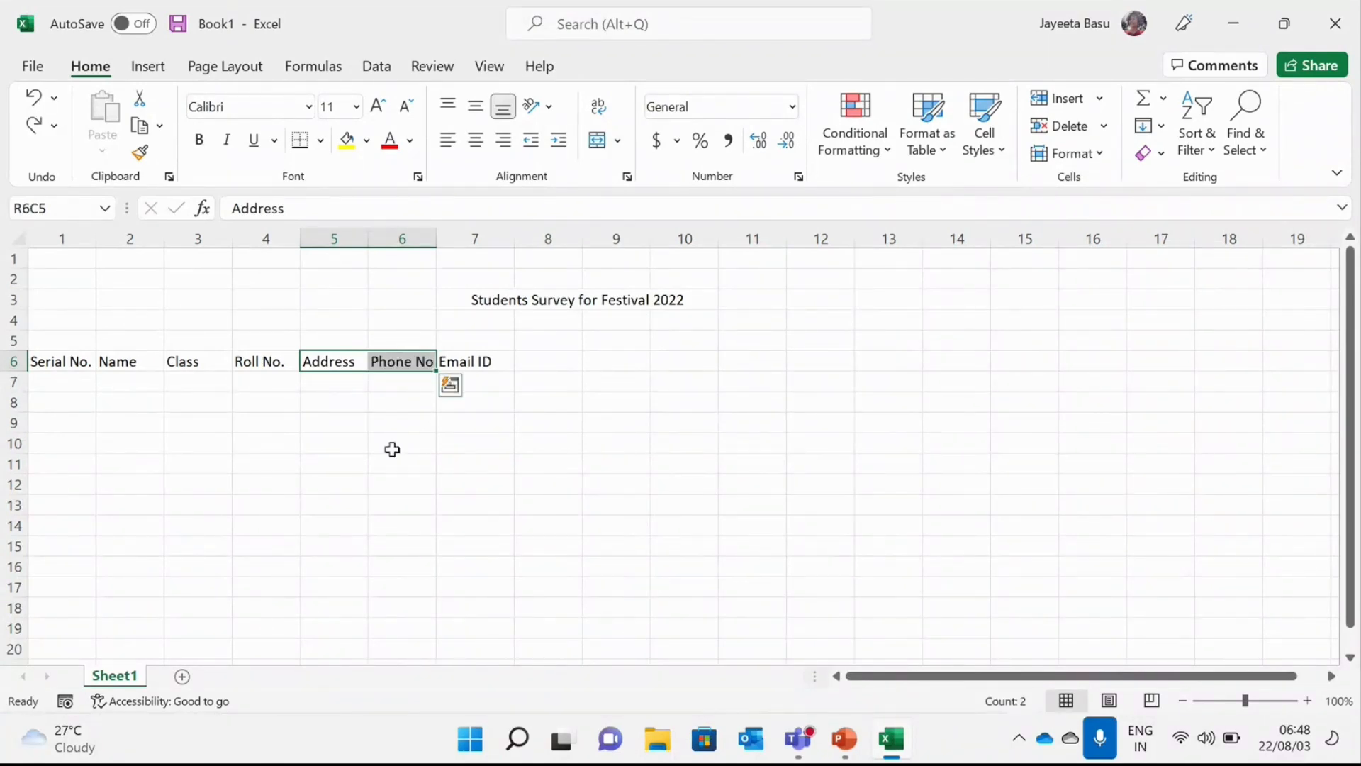
pyautogui.click(390, 460)
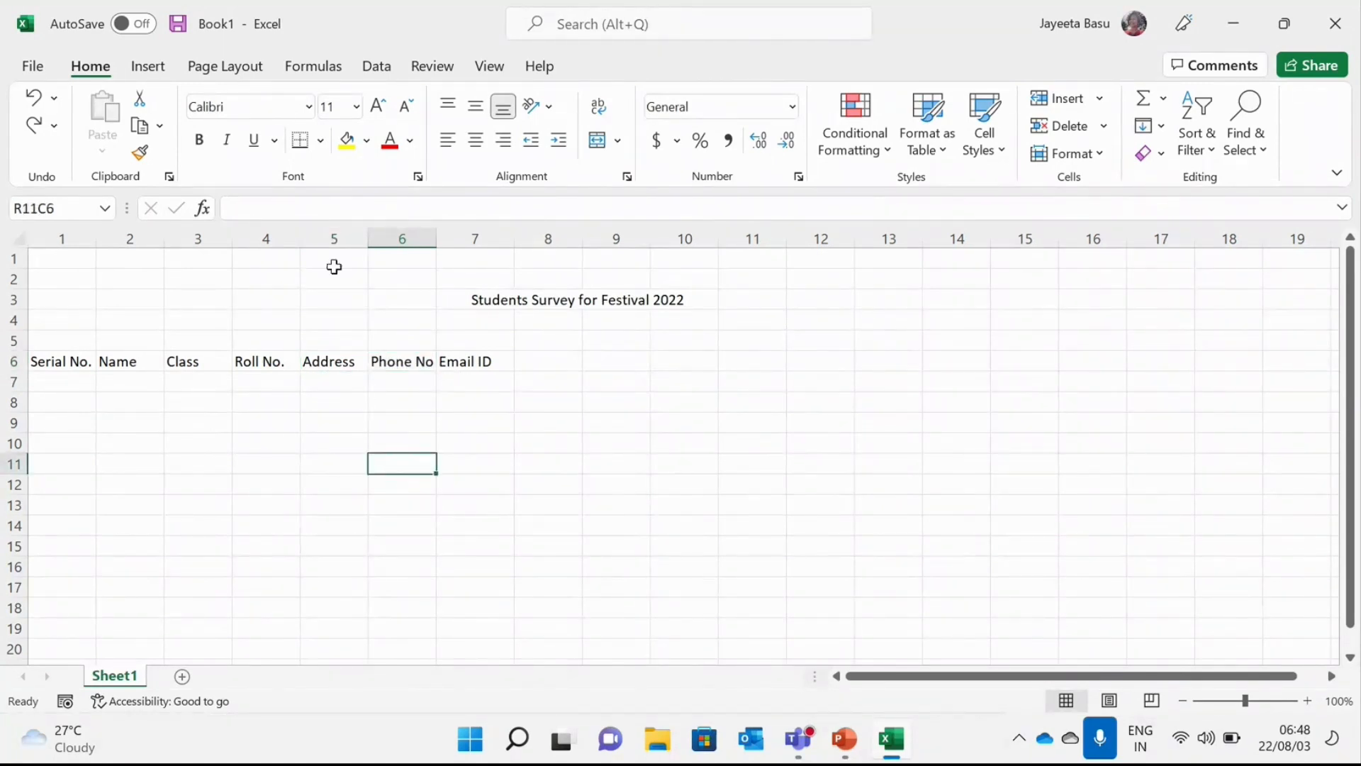
# Insert a blank sheet column at column 6, before Phone No.
pyautogui.click(334, 236)
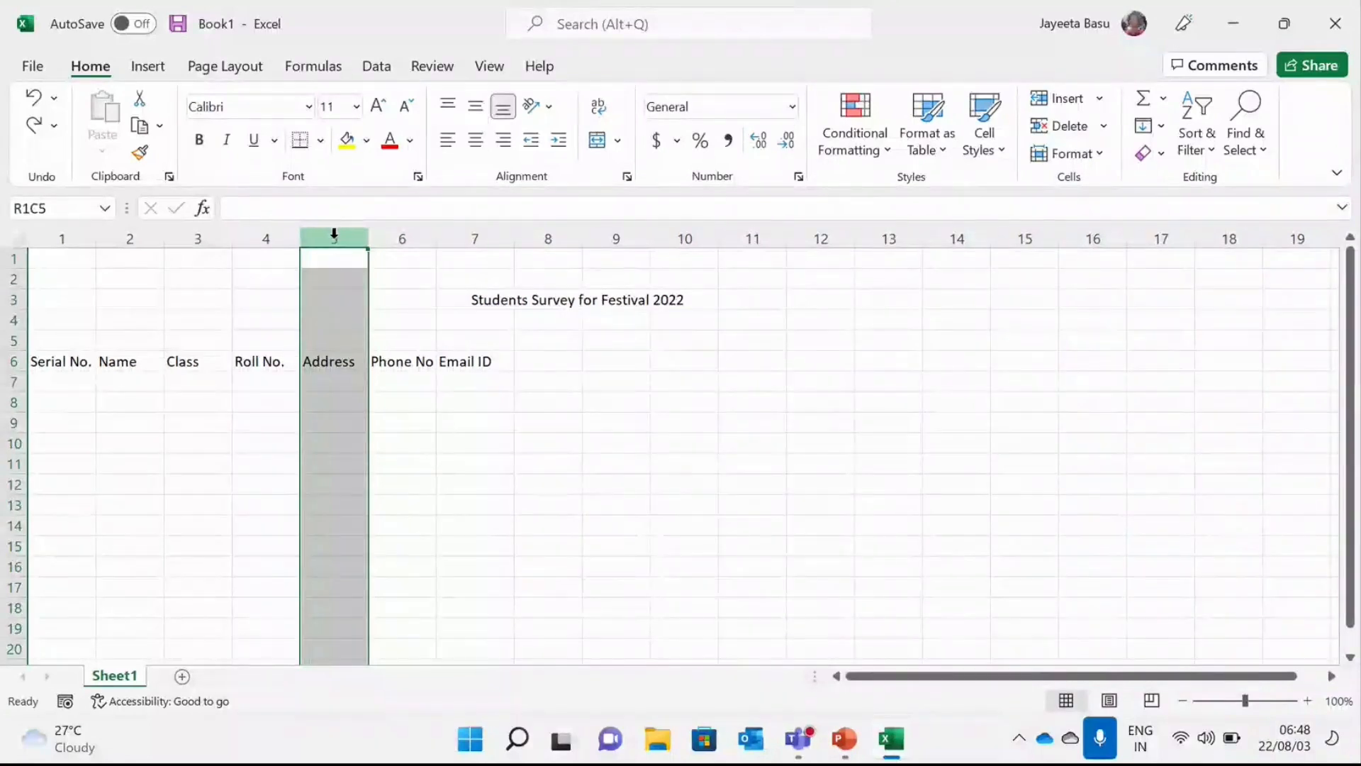
pyautogui.click(388, 234)
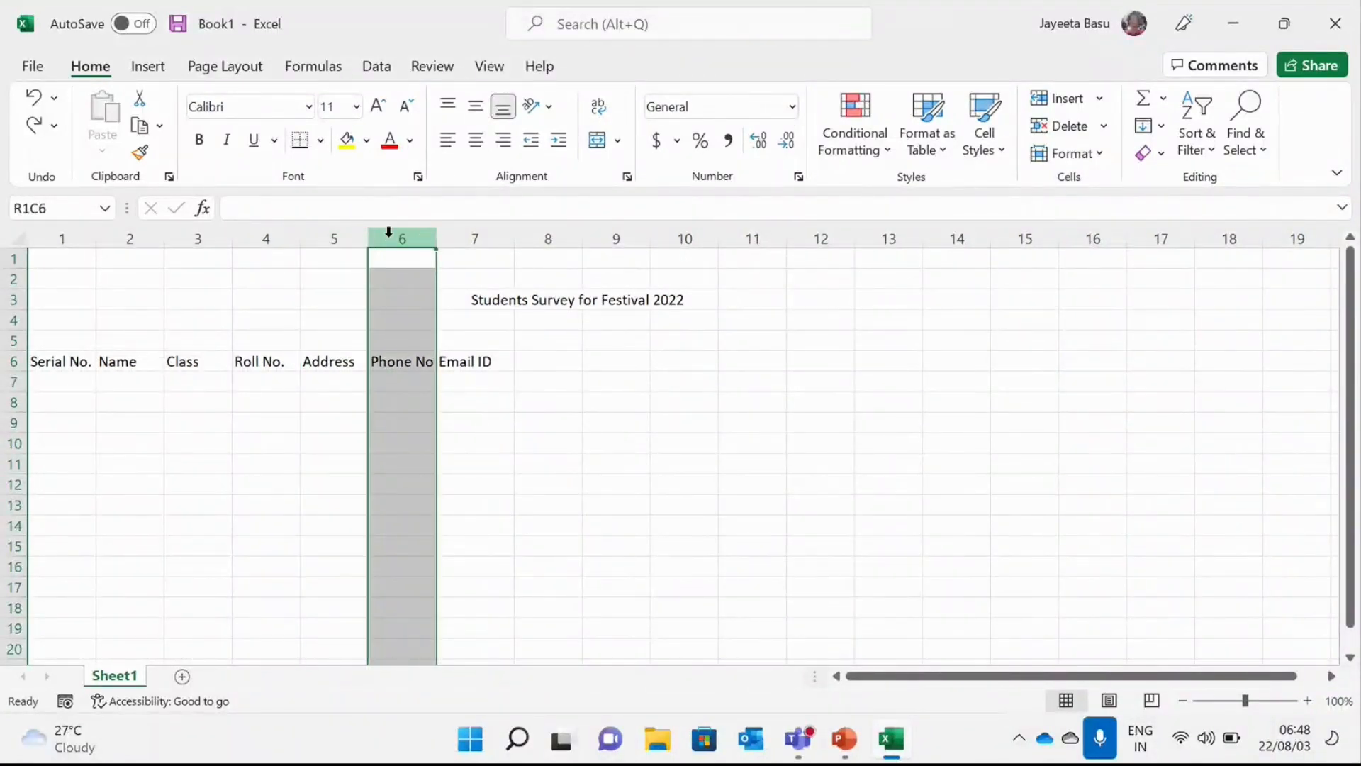
pyautogui.click(1101, 99)
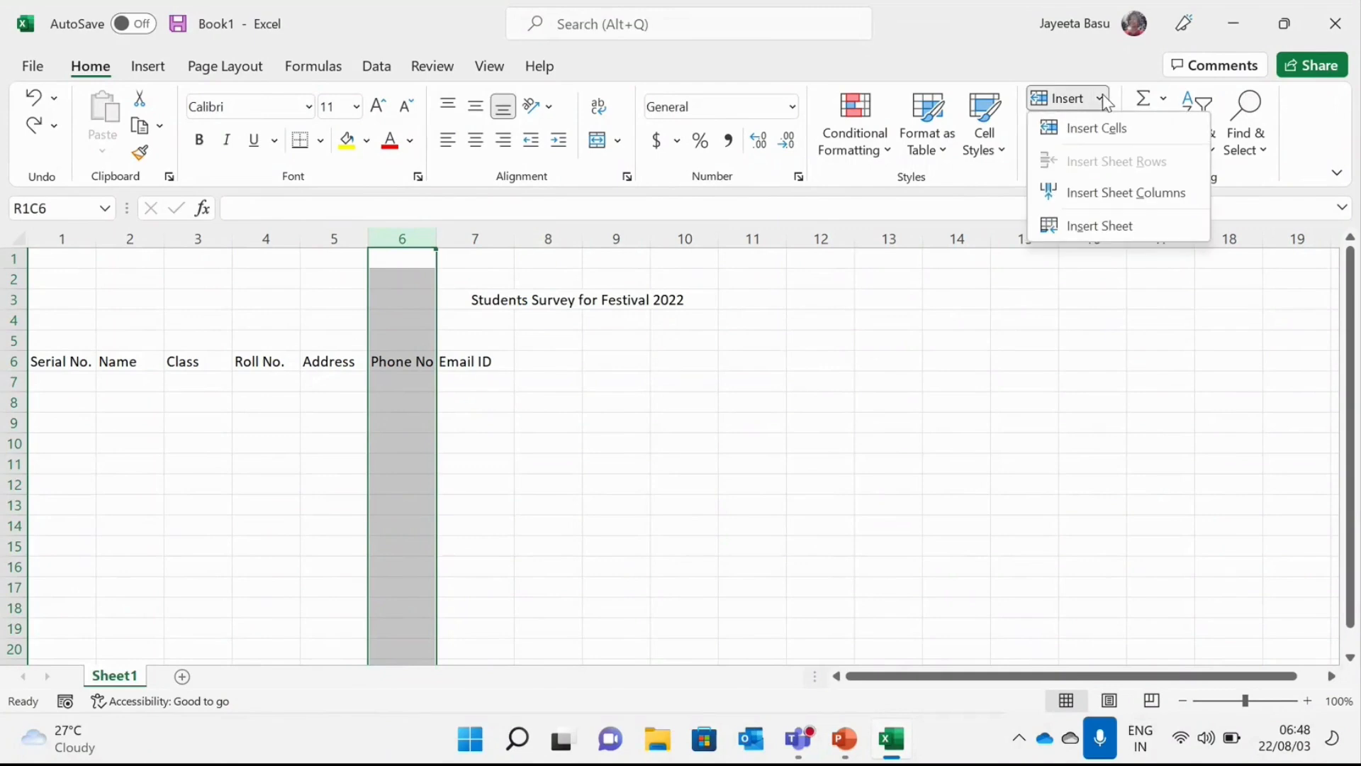
pyautogui.click(1103, 200)
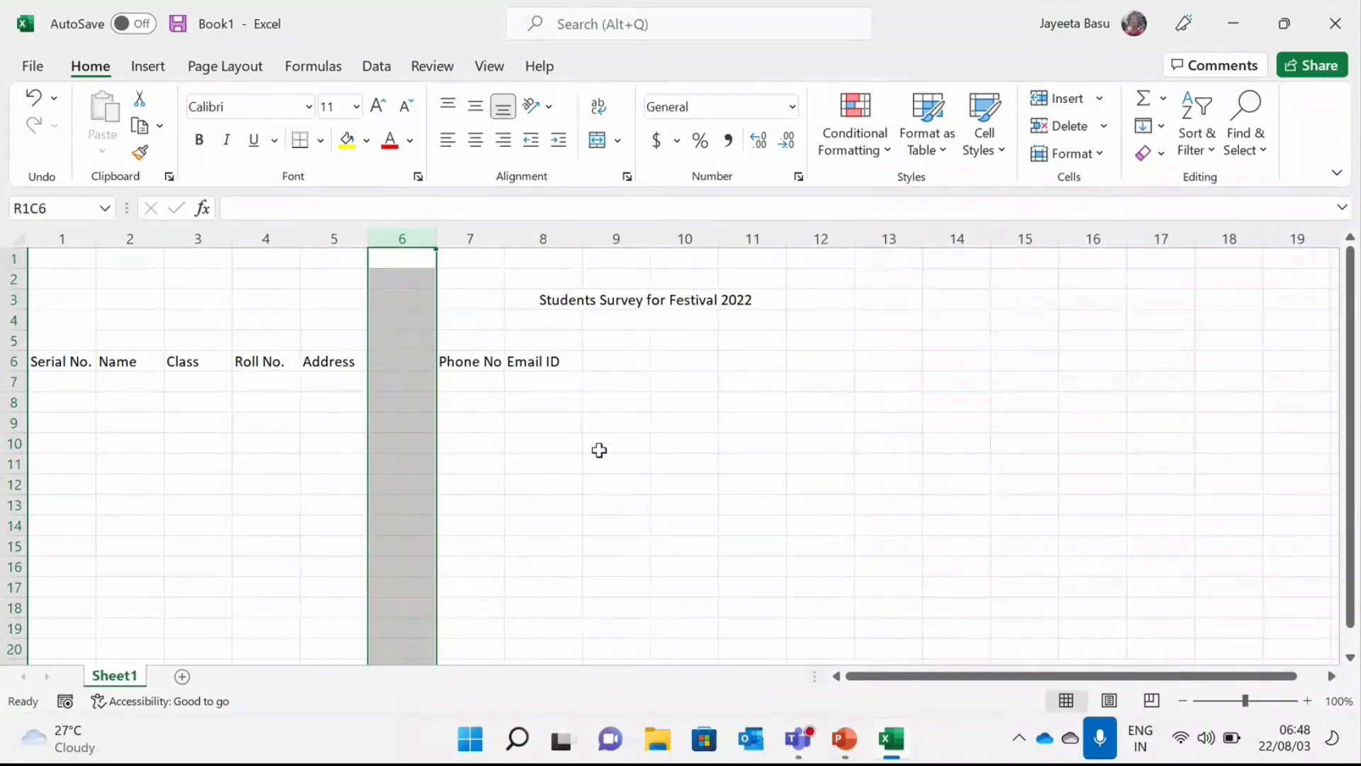
pyautogui.click(599, 450)
# Merge and centre the Address header across columns 5 and 6.
pyautogui.click(349, 366)
pyautogui.moveTo(348, 366); pyautogui.dragTo(378, 364)
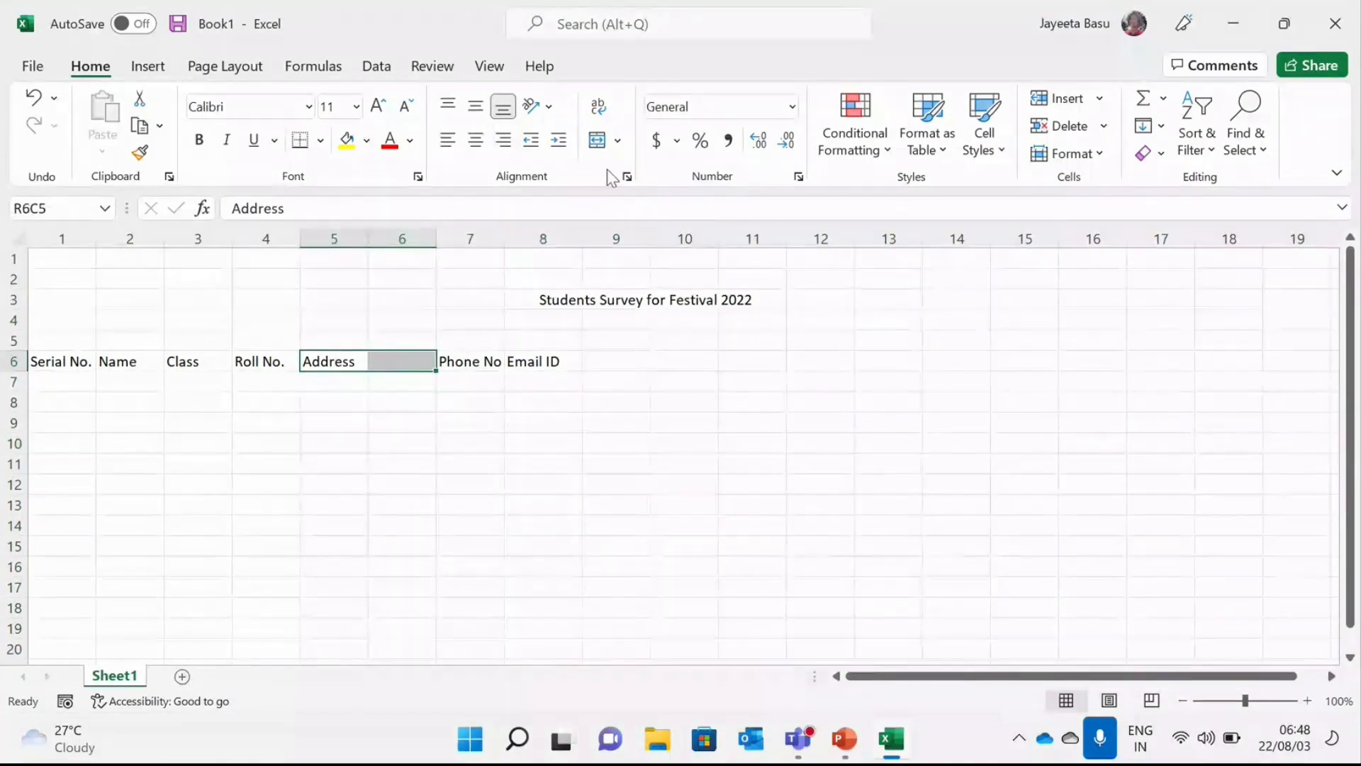
pyautogui.click(599, 139)
pyautogui.click(318, 516)
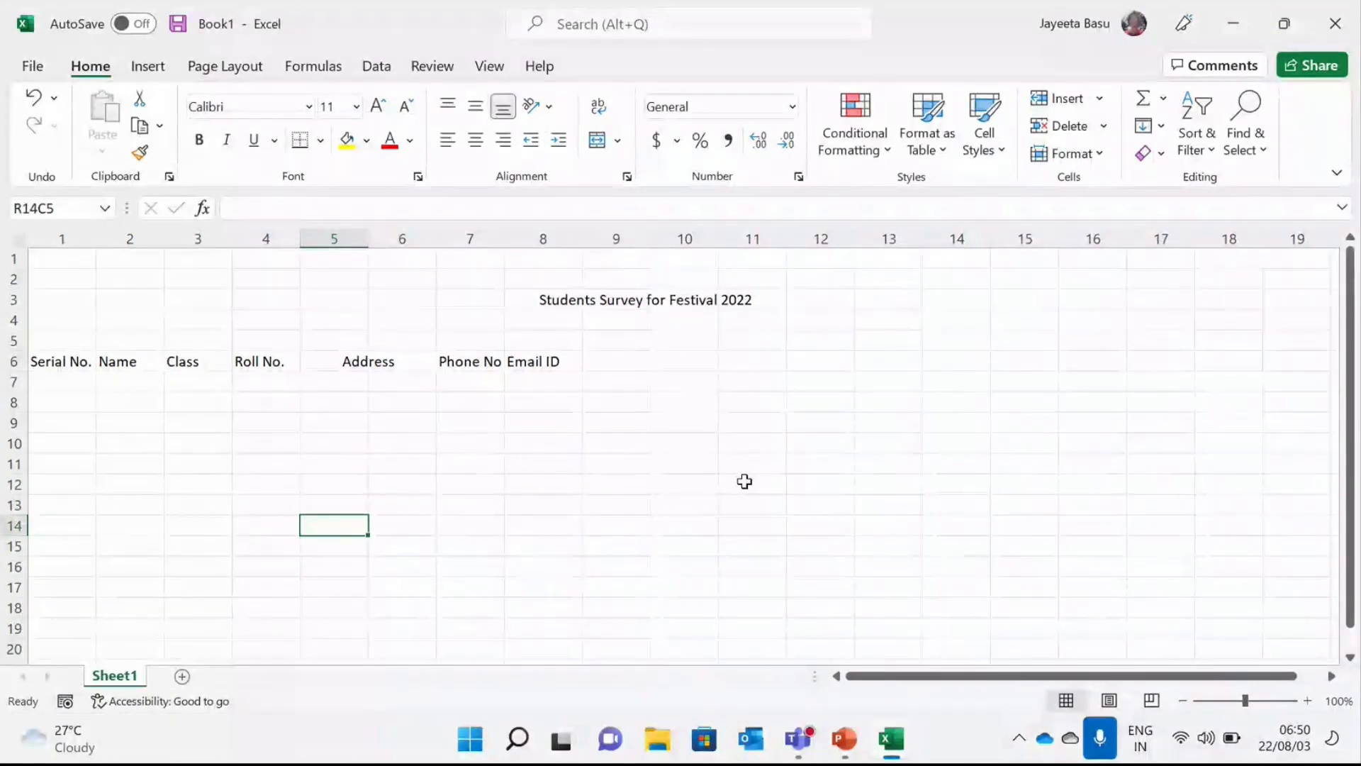
# Look through the Merge & Center options without applying any.
pyautogui.click(617, 140)
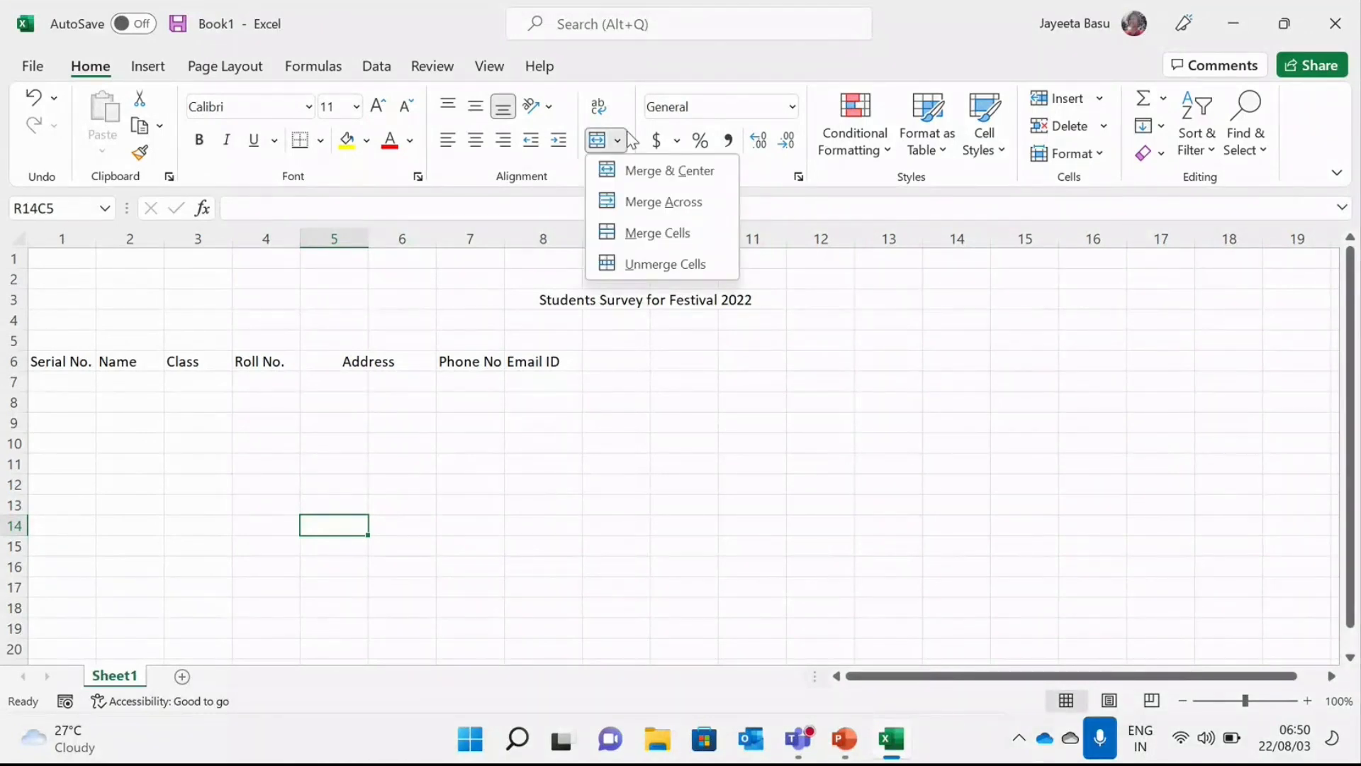
pyautogui.click(642, 205)
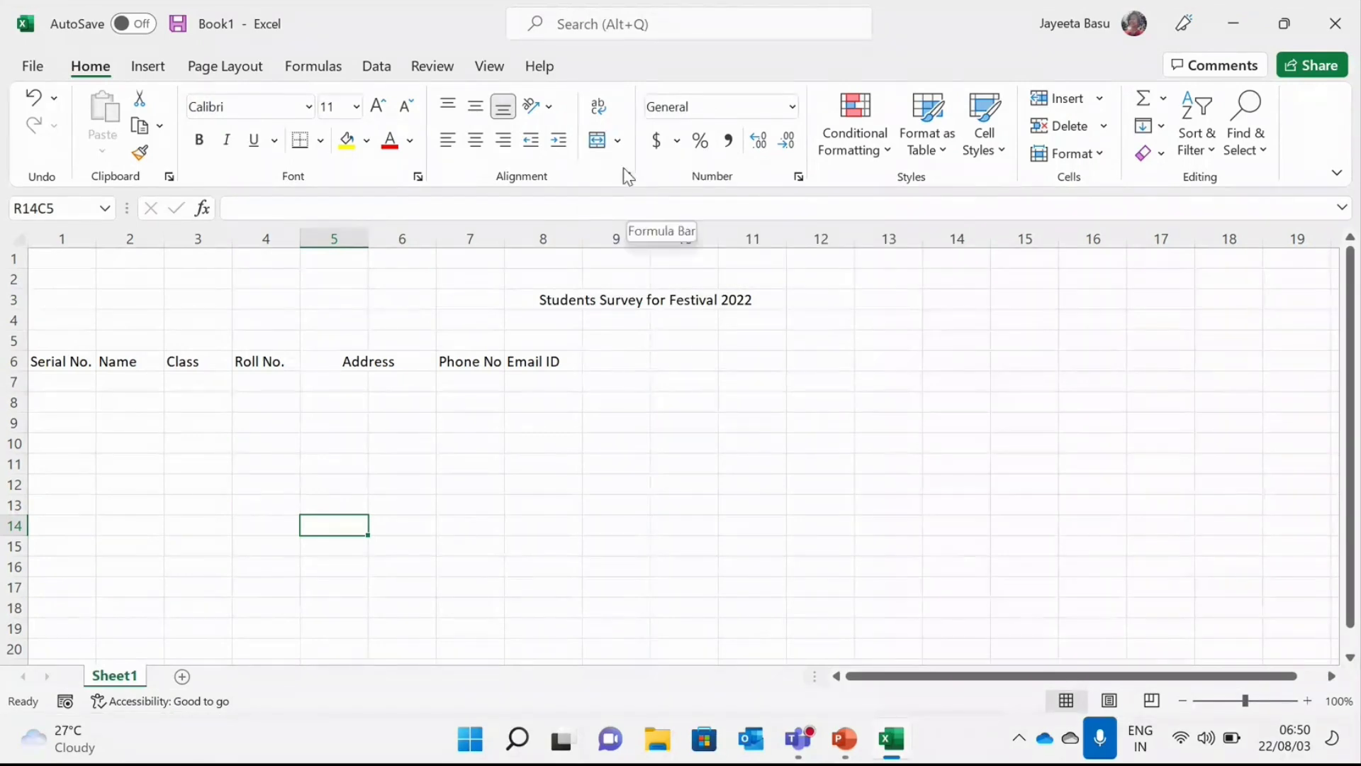
pyautogui.click(618, 145)
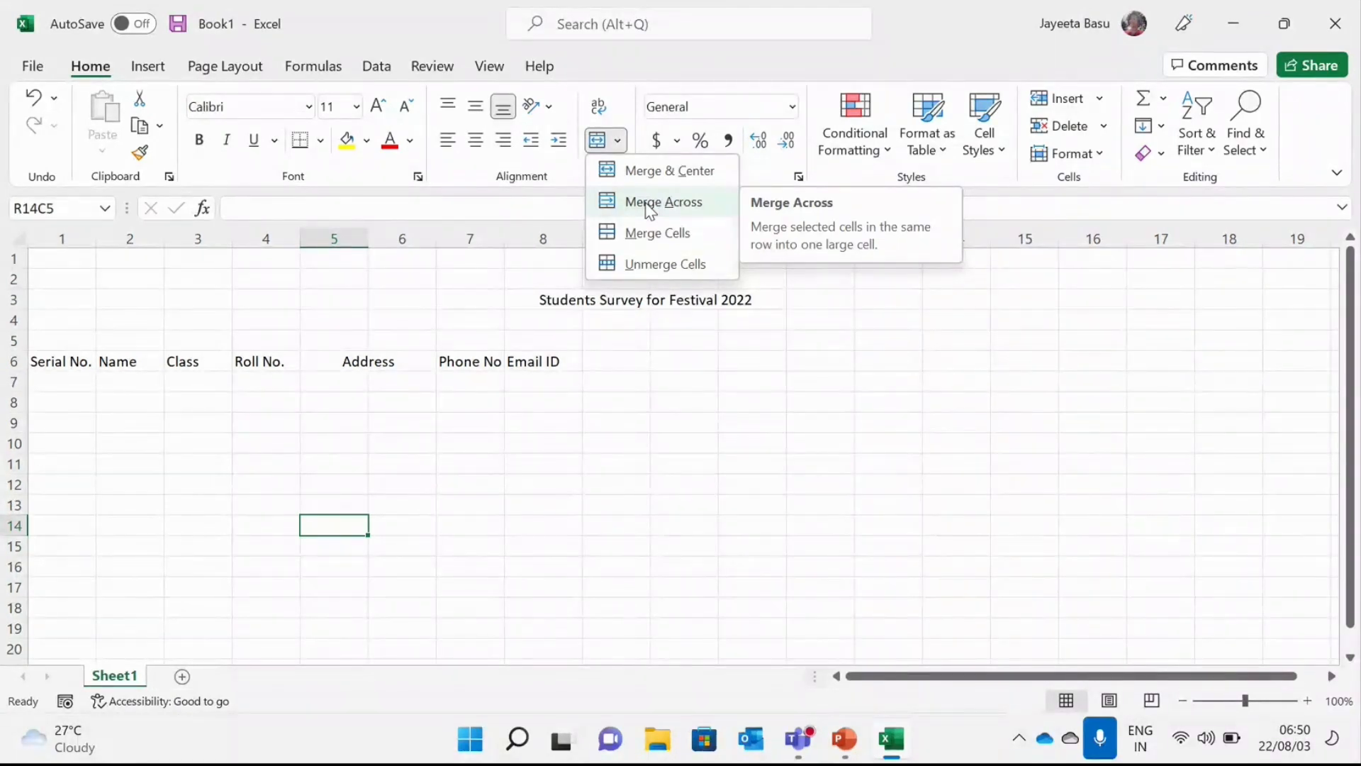
pyautogui.click(504, 496)
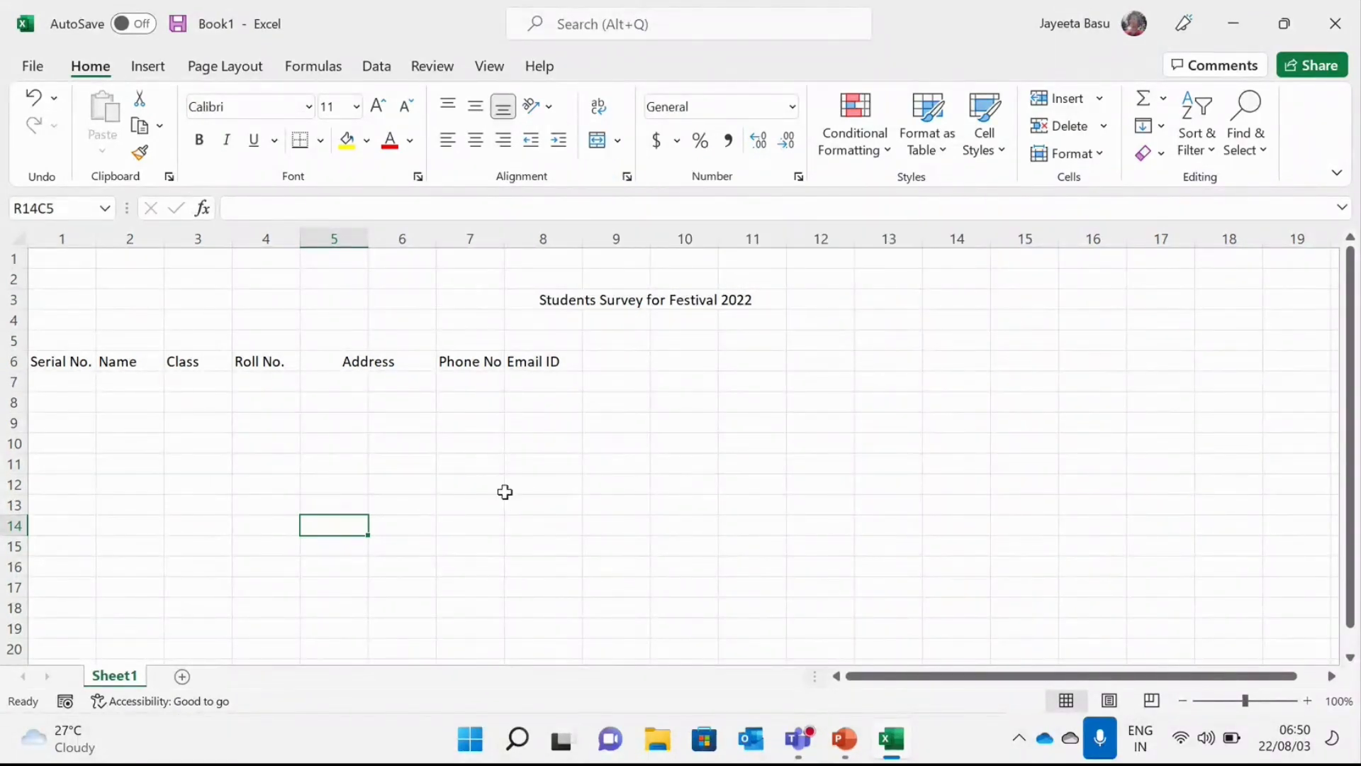
# Merge the empty block R11C2:R15C6 with Merge & Center, then unmerge it again.
pyautogui.moveTo(137, 466); pyautogui.dragTo(386, 540)
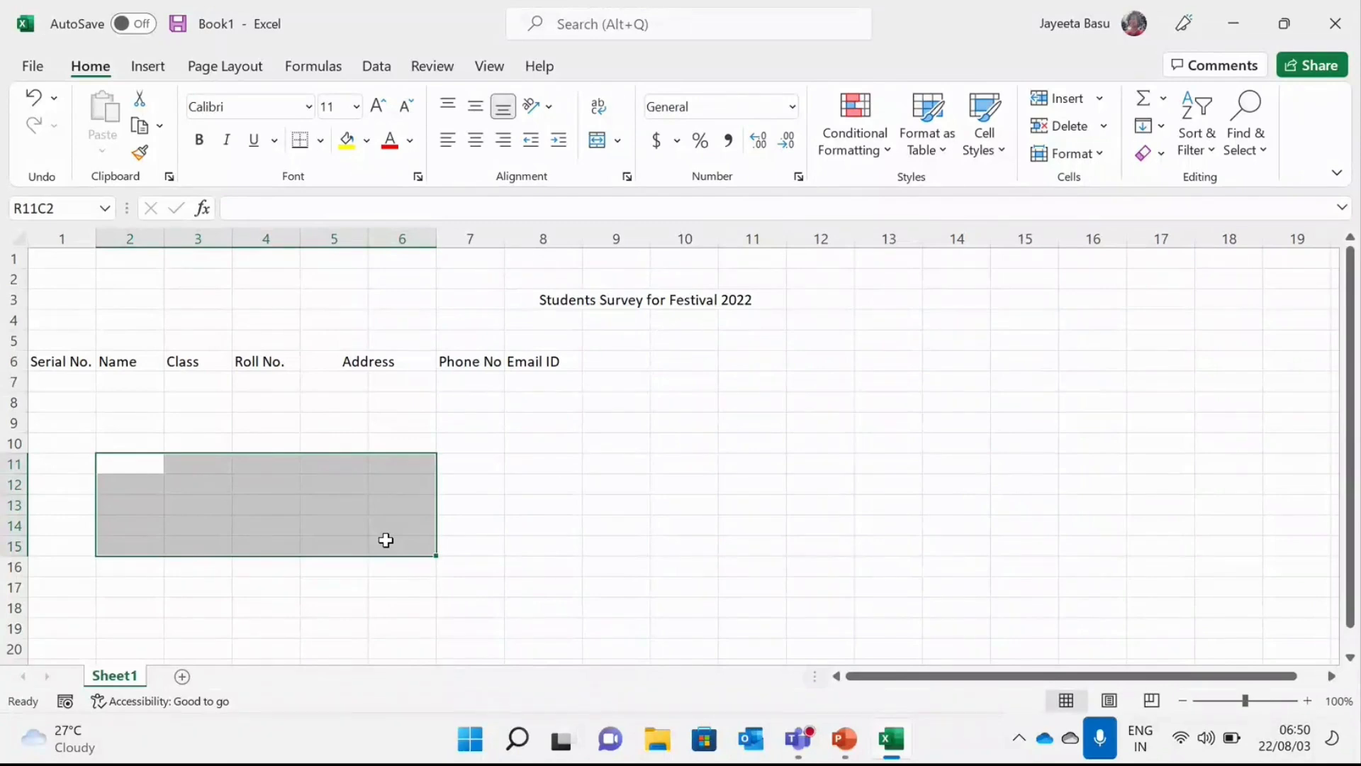
pyautogui.click(604, 145)
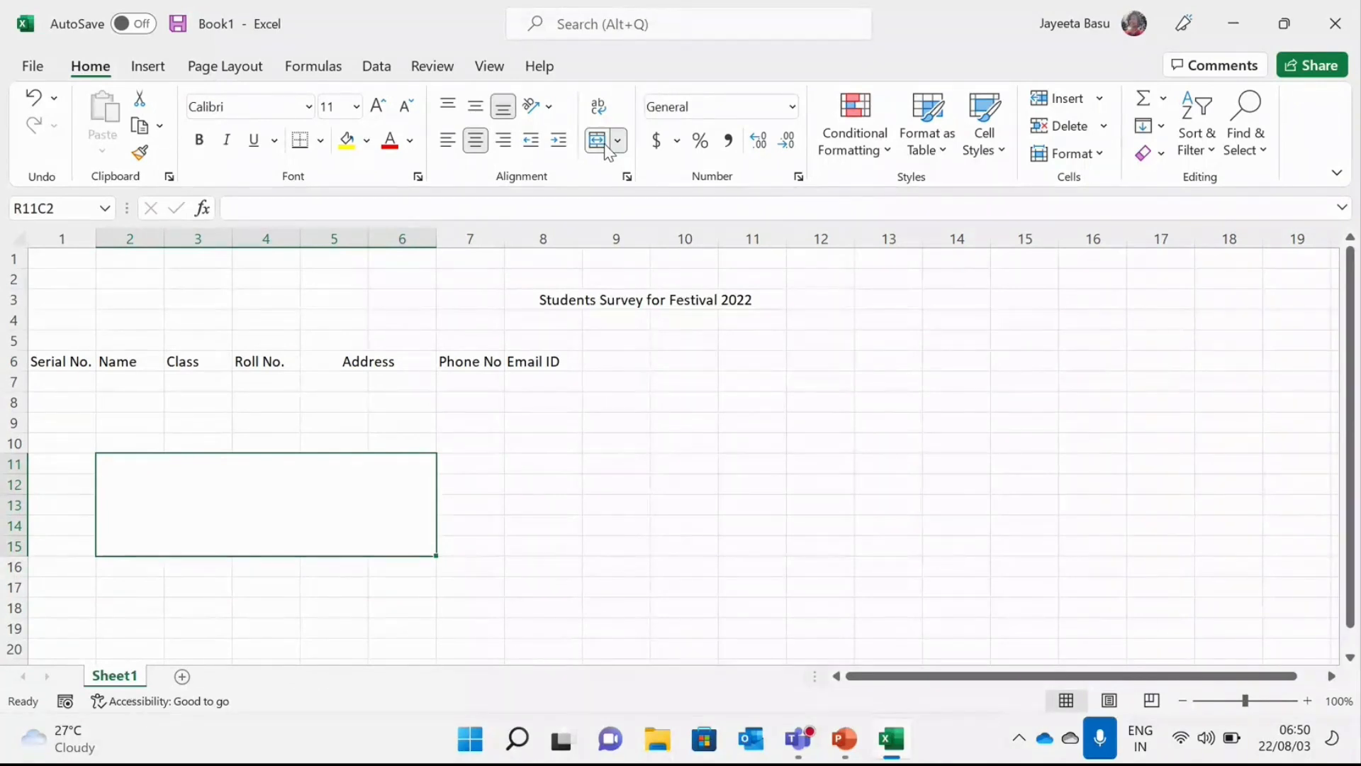
pyautogui.click(604, 145)
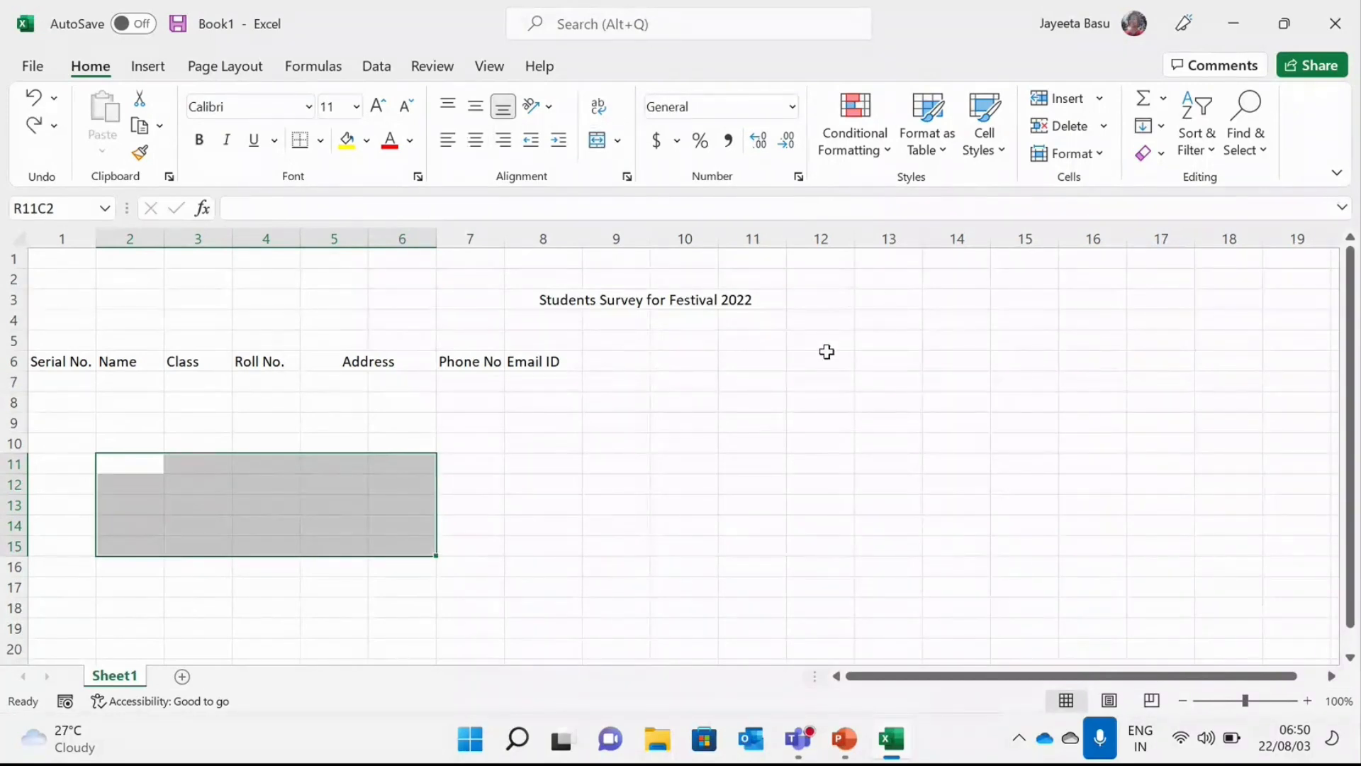
pyautogui.rightClick(826, 326)
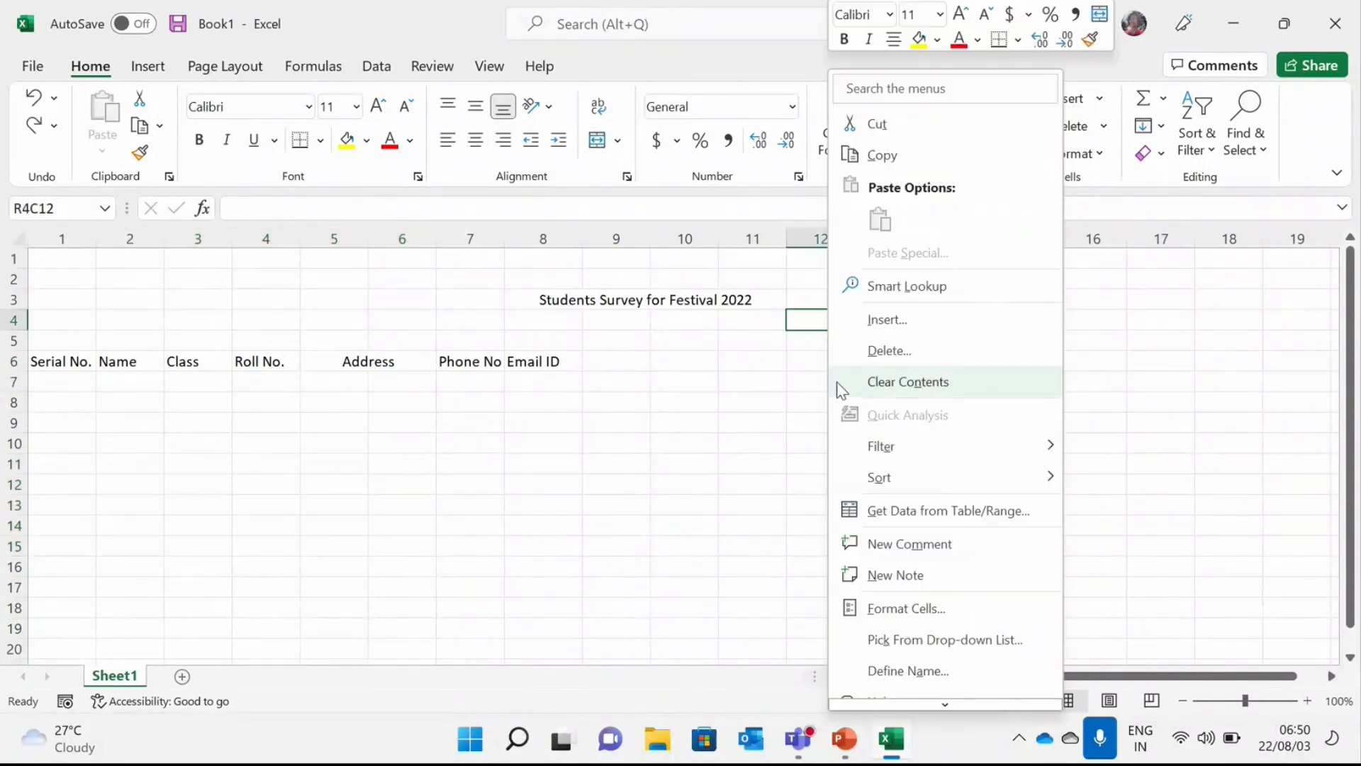
# Merge rows 4–11 of column 12 into a single cell with Merge Cells.
pyautogui.press('Escape')
pyautogui.moveTo(815, 323); pyautogui.dragTo(818, 459)
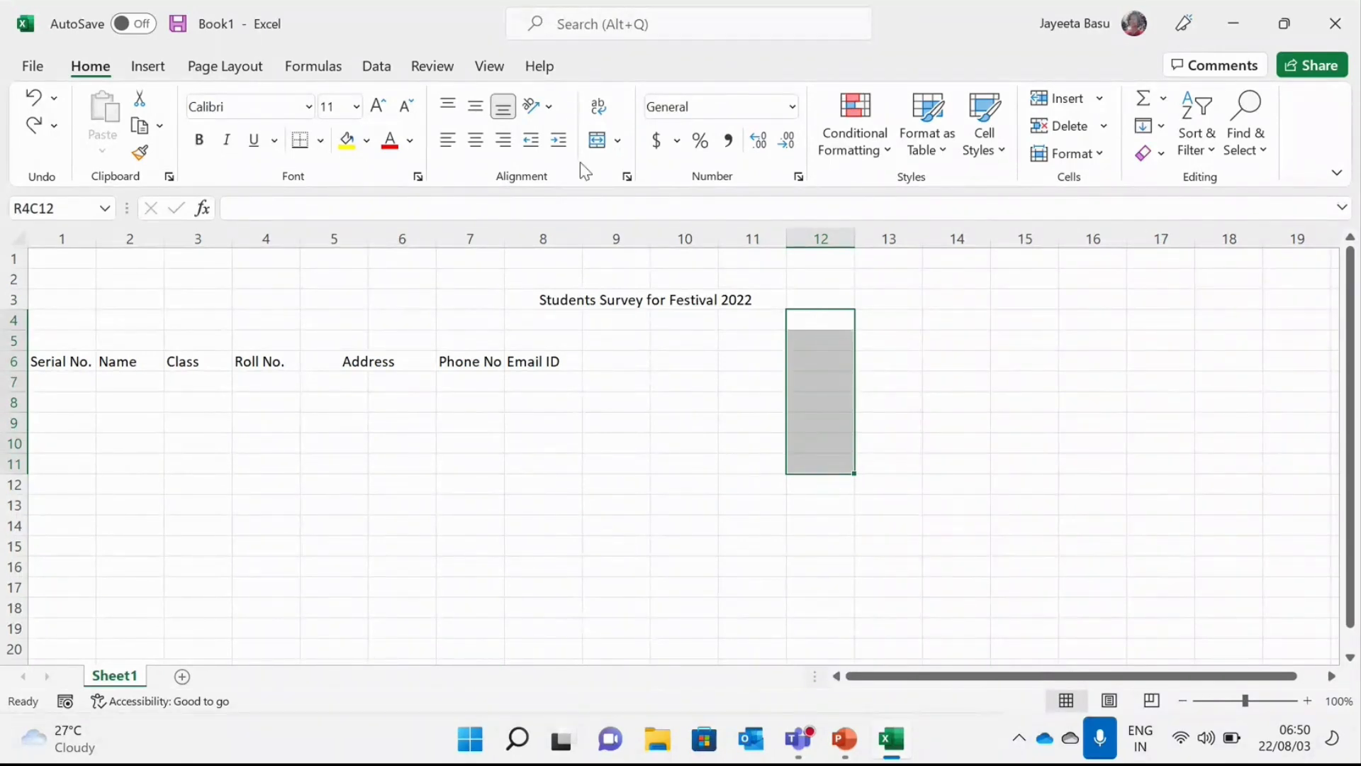
pyautogui.click(621, 146)
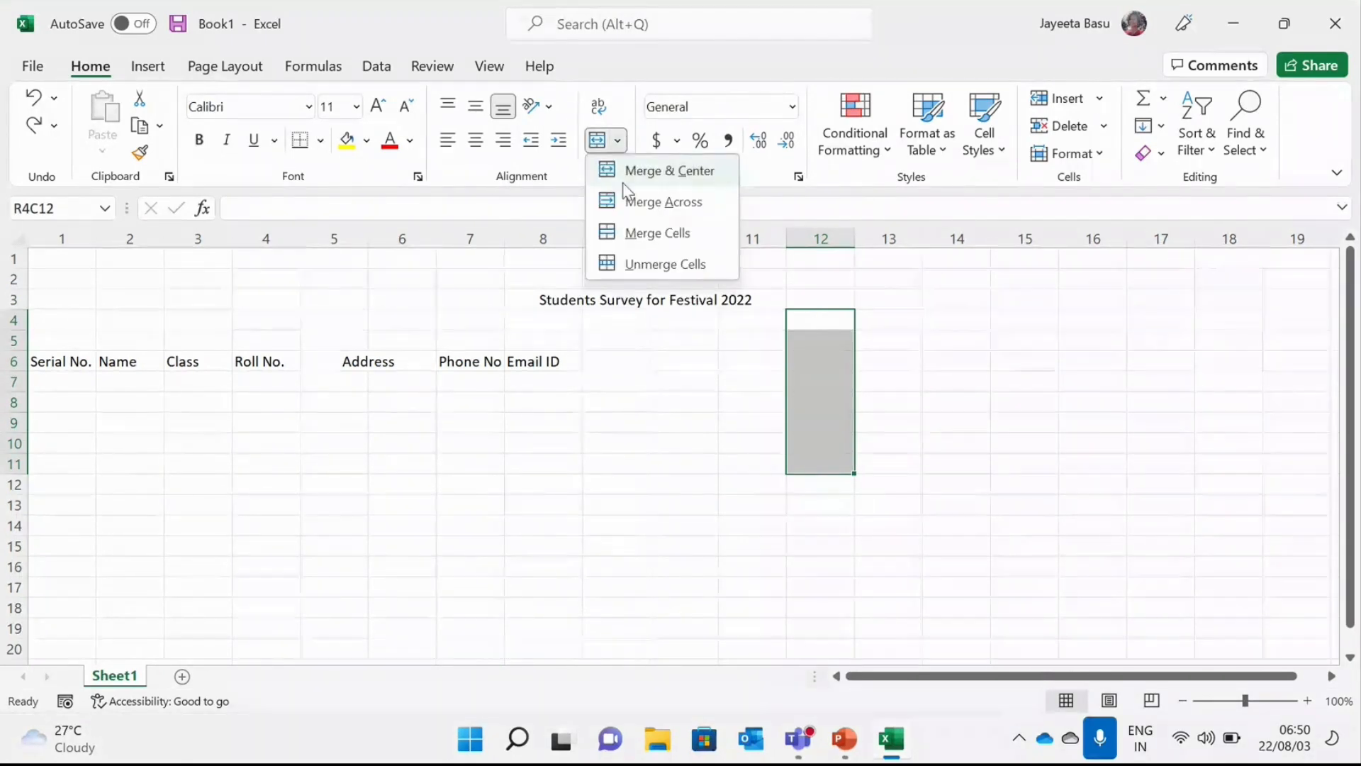
pyautogui.click(633, 226)
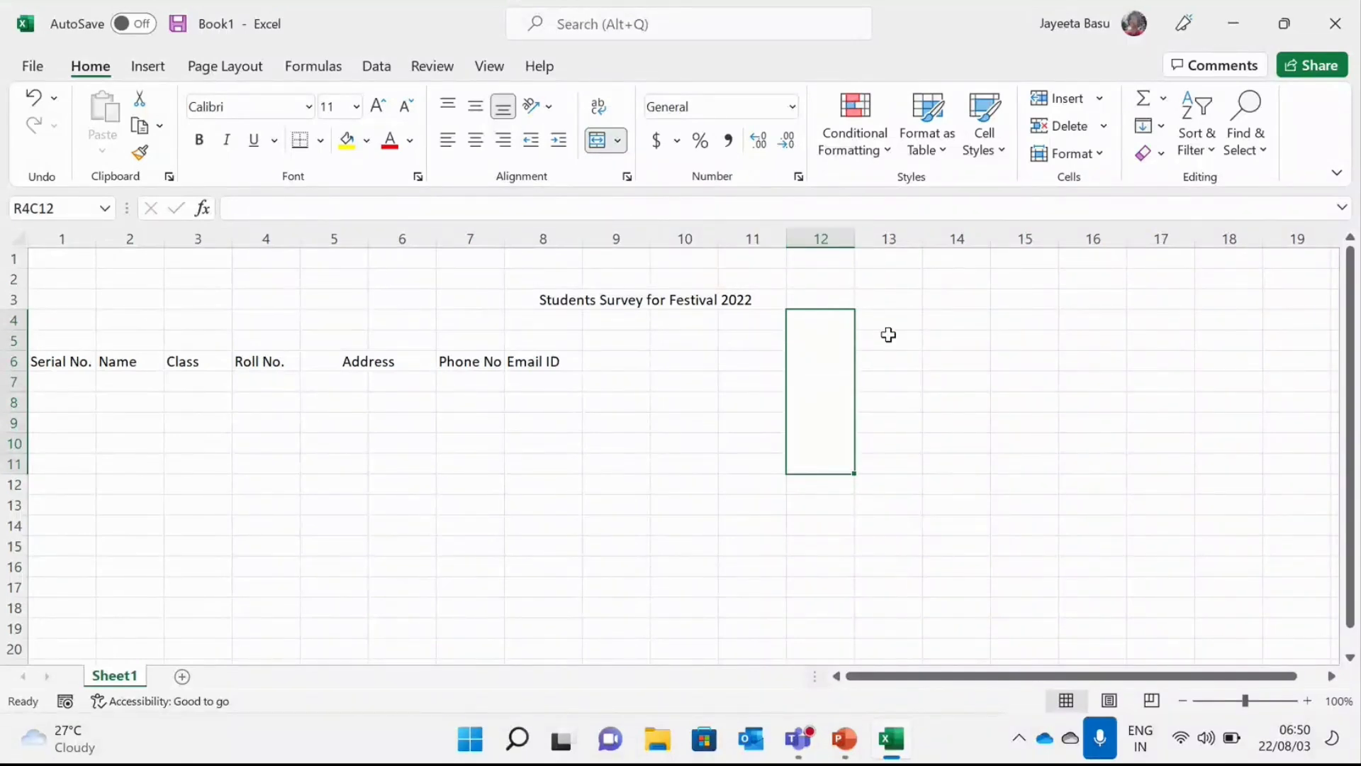
# Merge the block of rows 5–7 across columns 13–16 into one cell.
pyautogui.moveTo(888, 335); pyautogui.dragTo(1088, 386)
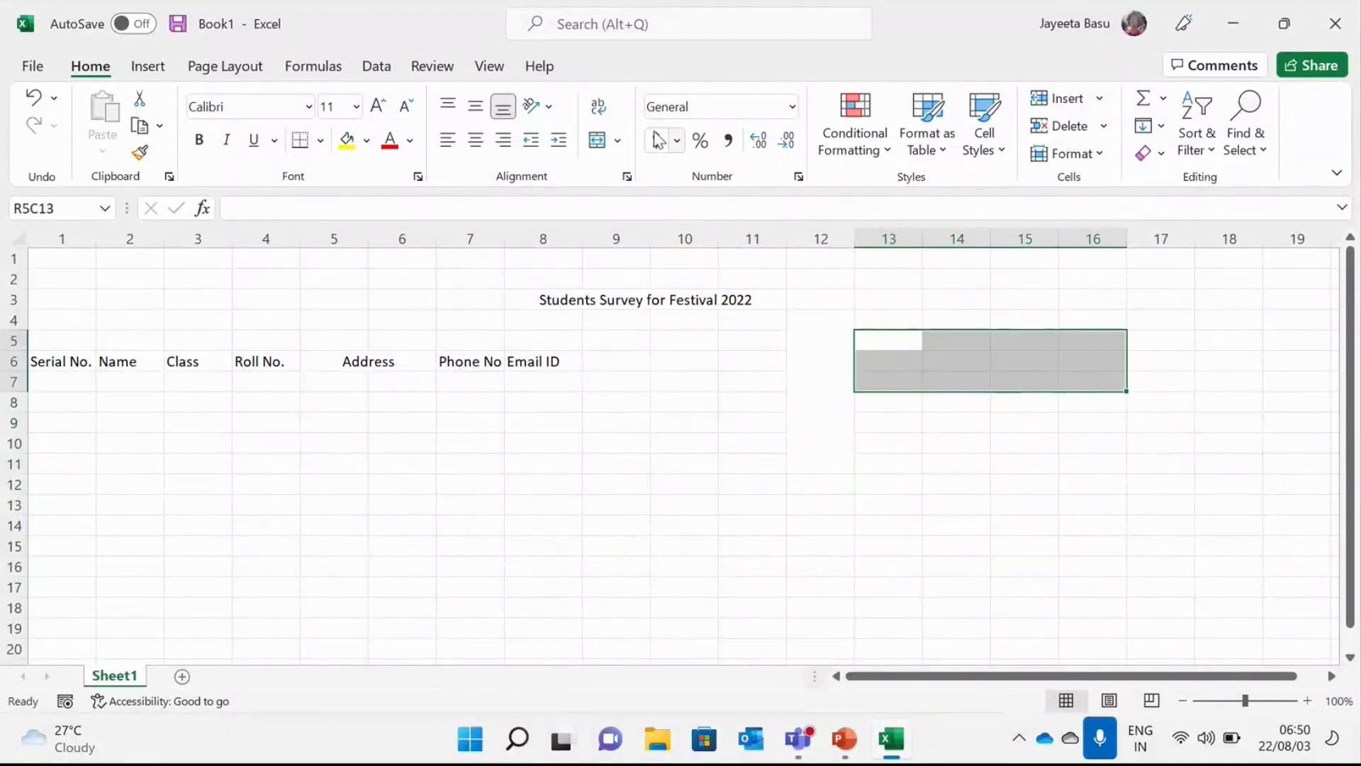
pyautogui.click(618, 140)
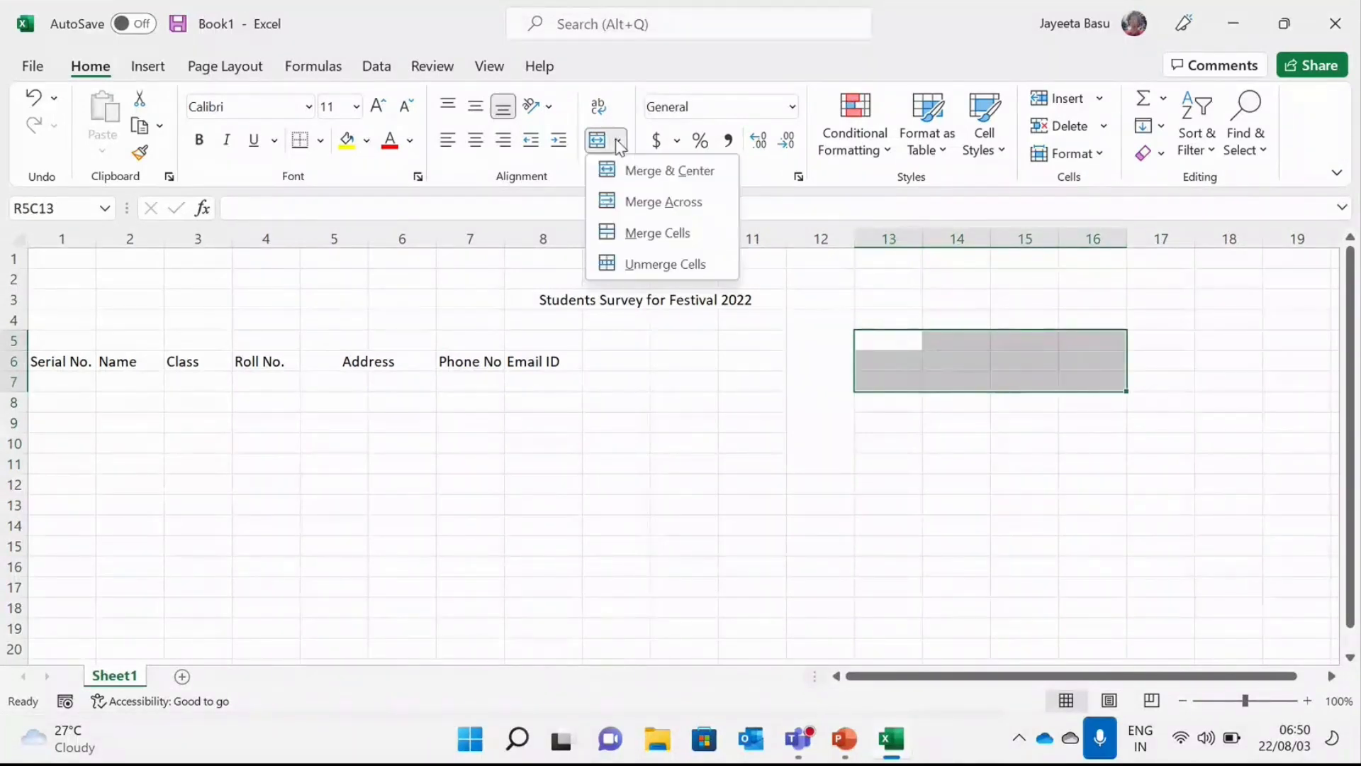
pyautogui.click(636, 239)
# Briefly select rows 12–17 across columns 10–12, clear it, and switch to PowerPoint.
pyautogui.moveTo(670, 479); pyautogui.dragTo(838, 590)
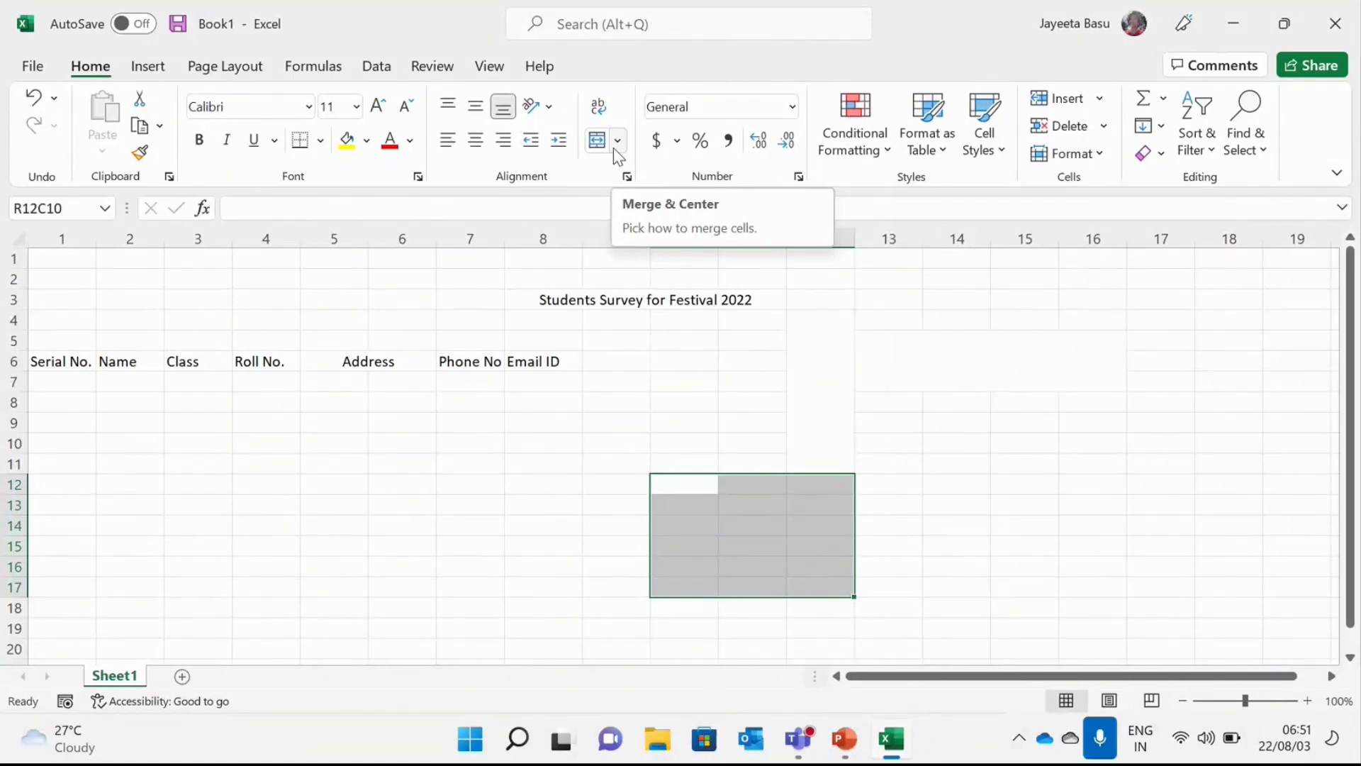
pyautogui.click(295, 523)
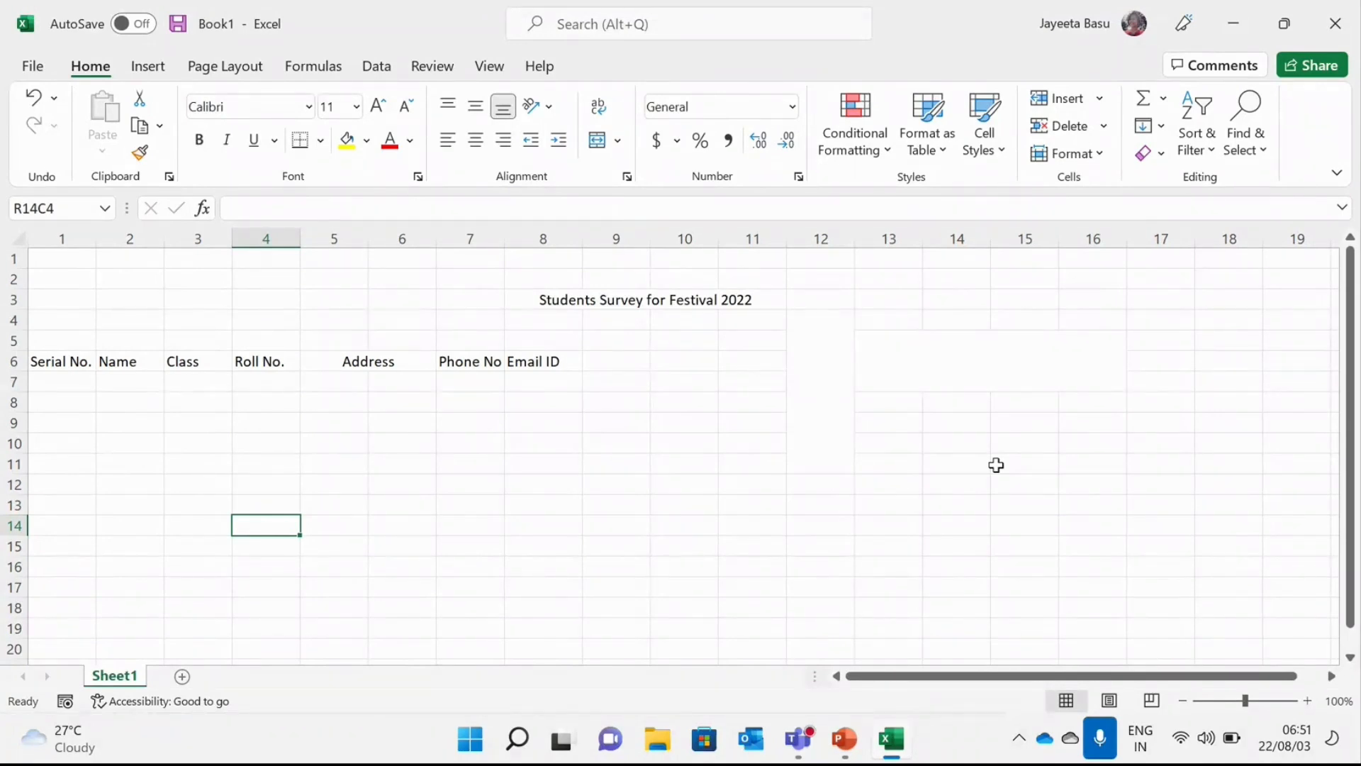
pyautogui.click(893, 748)
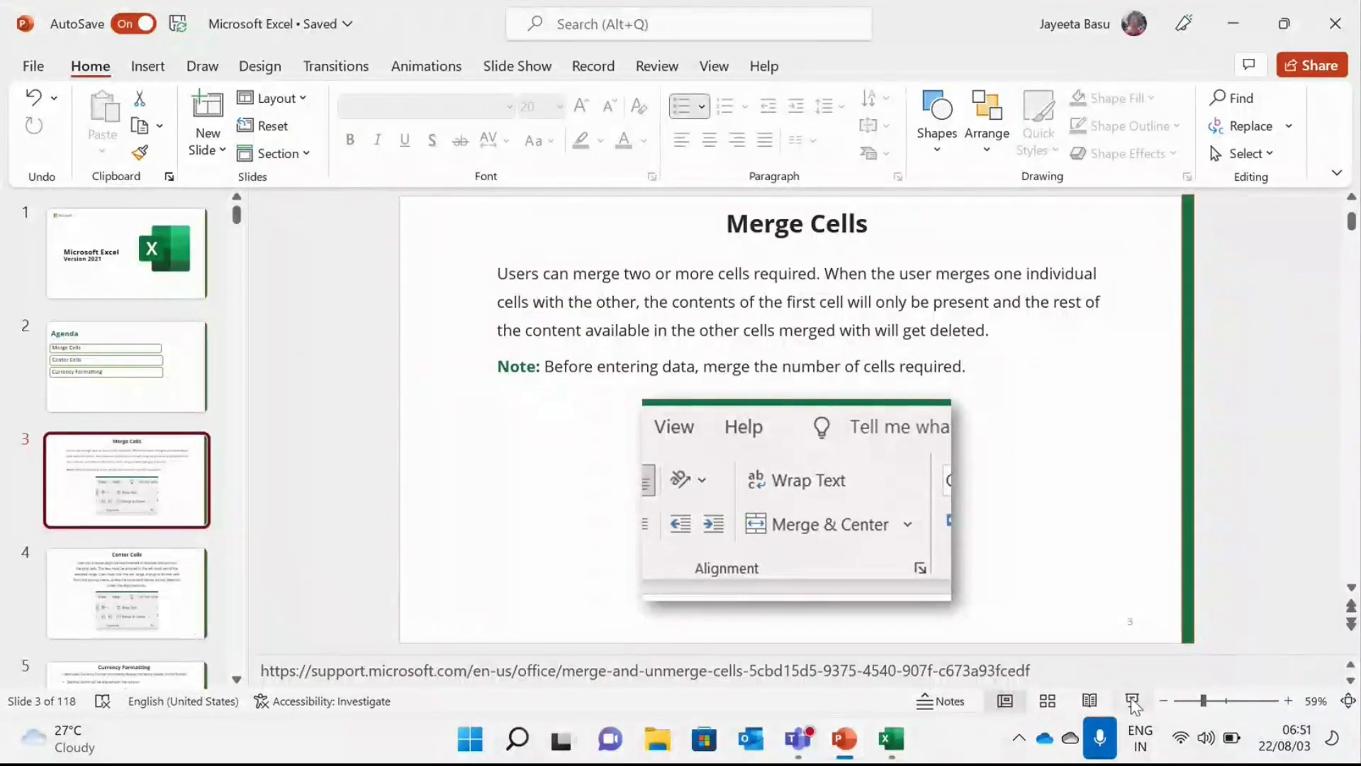
# Present from the Merge Cells slide, advance to slide 4 Center Cells, exit, and return to Excel.
pyautogui.click(1130, 700)
pyautogui.press('Right')
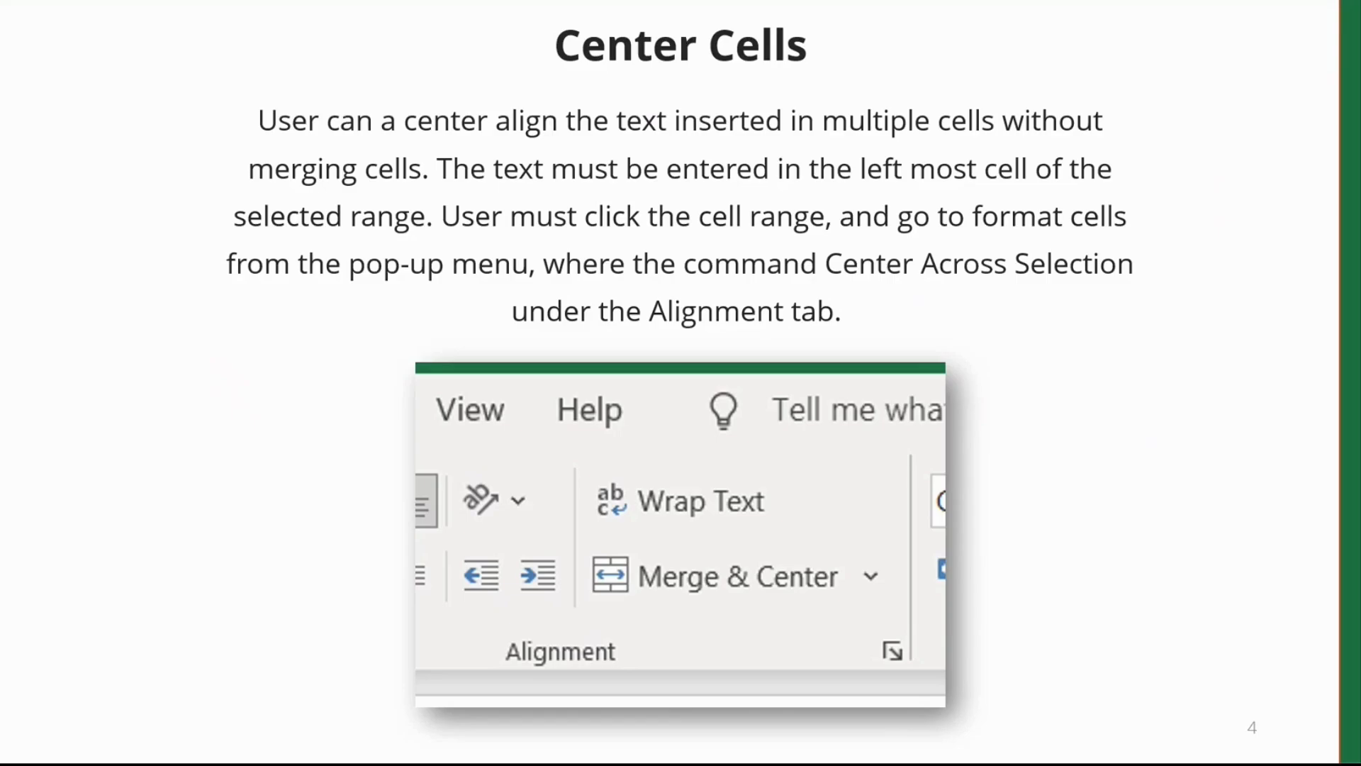
pyautogui.press('Escape')
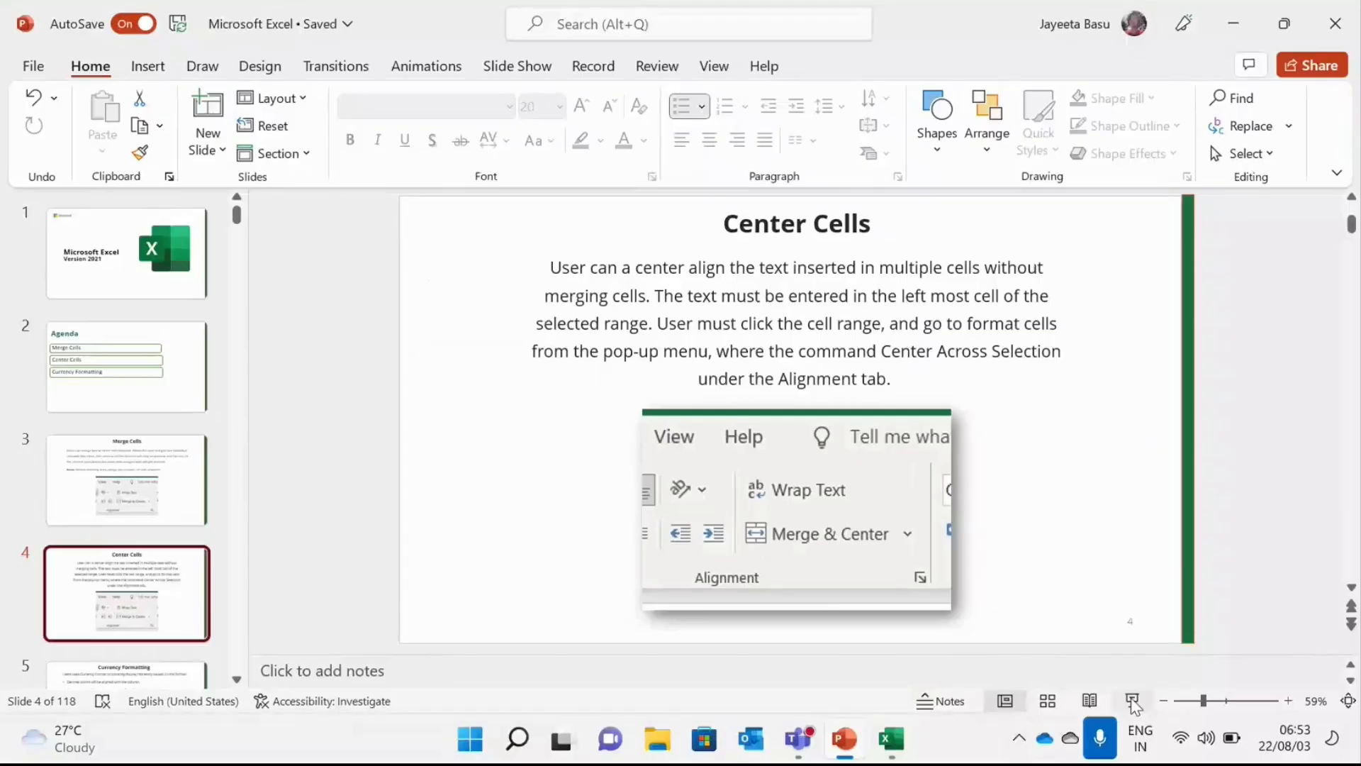
pyautogui.click(888, 741)
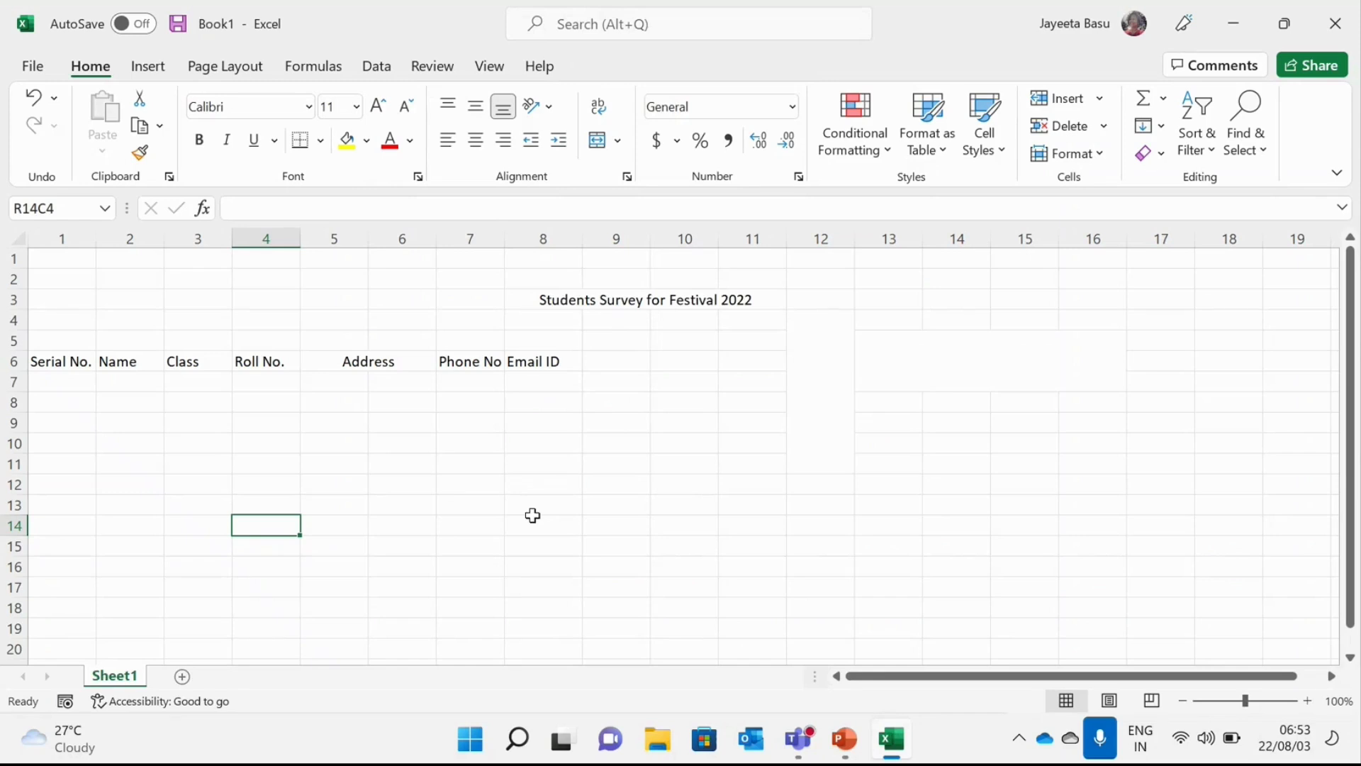
# Enter 'Parent-Teacher Meeting' in row 14, column 8, correcting the typos along the way.
pyautogui.moveTo(539, 523)
pyautogui.mouseDown()
pyautogui.moveTo(711, 543)
pyautogui.moveTo(789, 537)
pyautogui.moveTo(550, 525)
pyautogui.mouseUp()
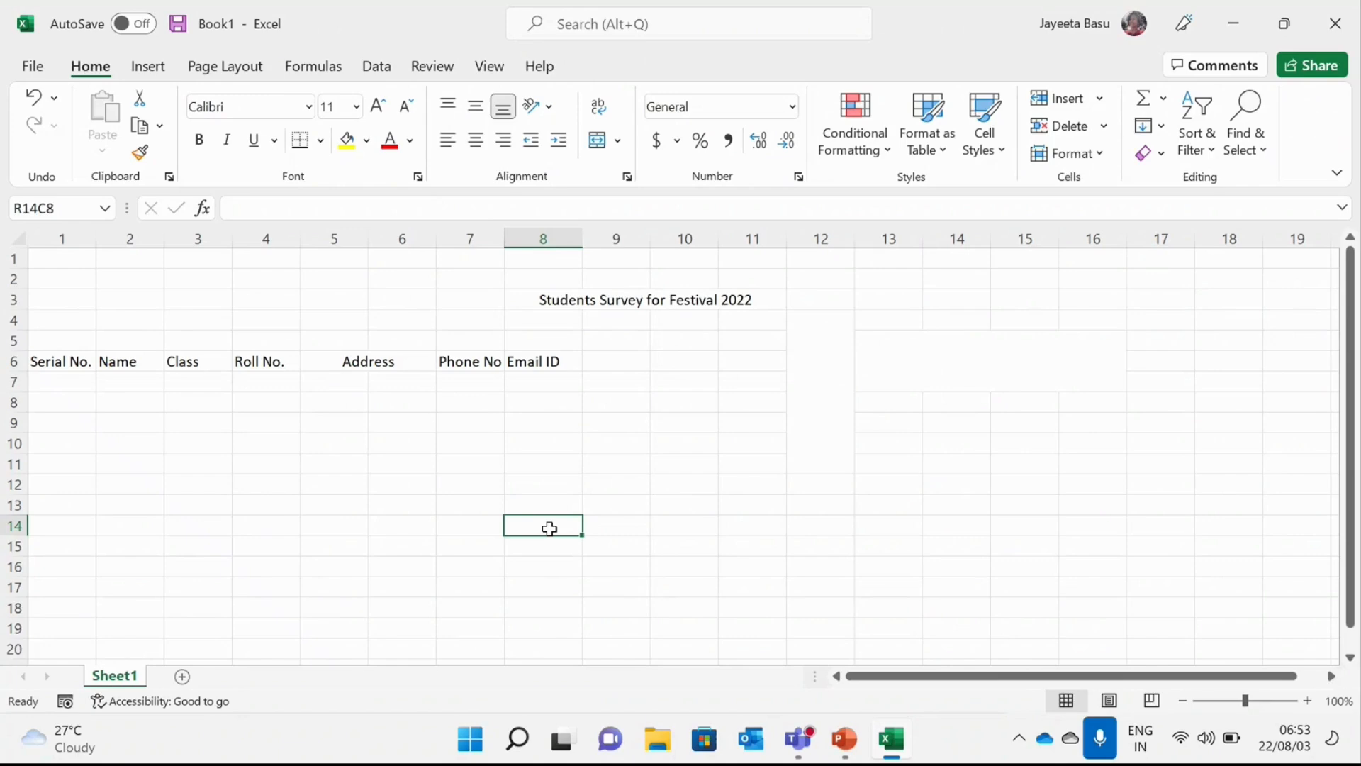
pyautogui.write('Pare')
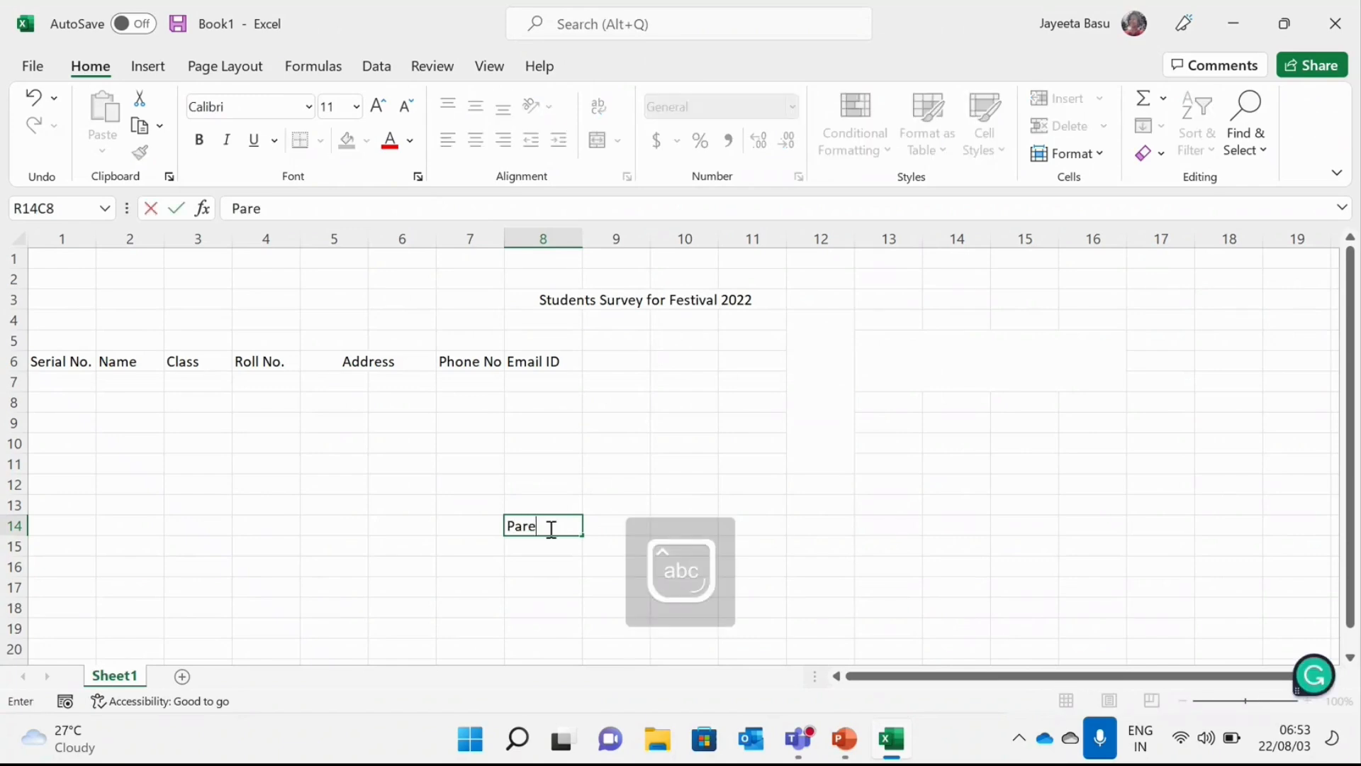
pyautogui.write('nt0T')
pyautogui.press('BackSpace')
pyautogui.press('BackSpace')
pyautogui.write('-')
pyautogui.press('capslock')
pyautogui.write('T')
pyautogui.press('capslock')
pyautogui.write('eacher')
pyautogui.press('capslock')
pyautogui.write('M')
pyautogui.press('capslock')
pyautogui.write('eetiin')
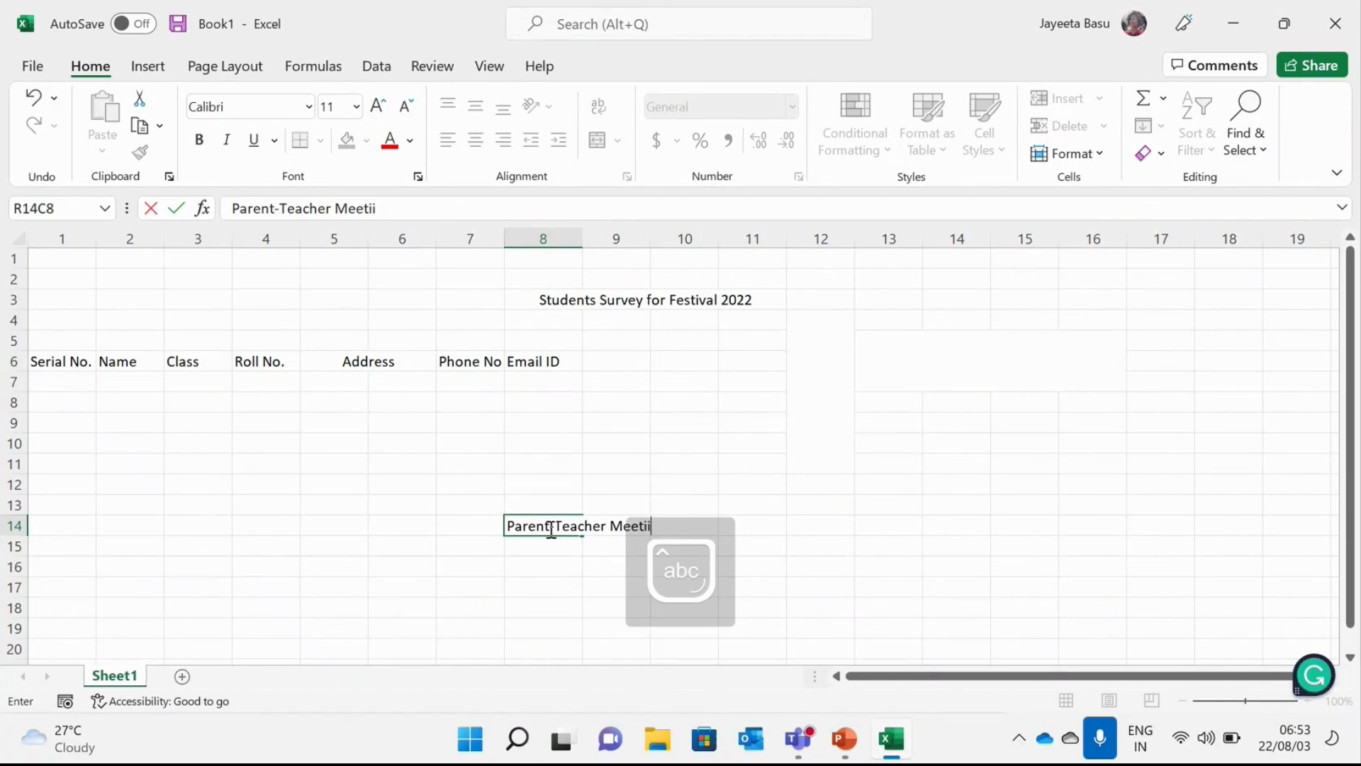
pyautogui.press('BackSpace')
pyautogui.press('BackSpace')
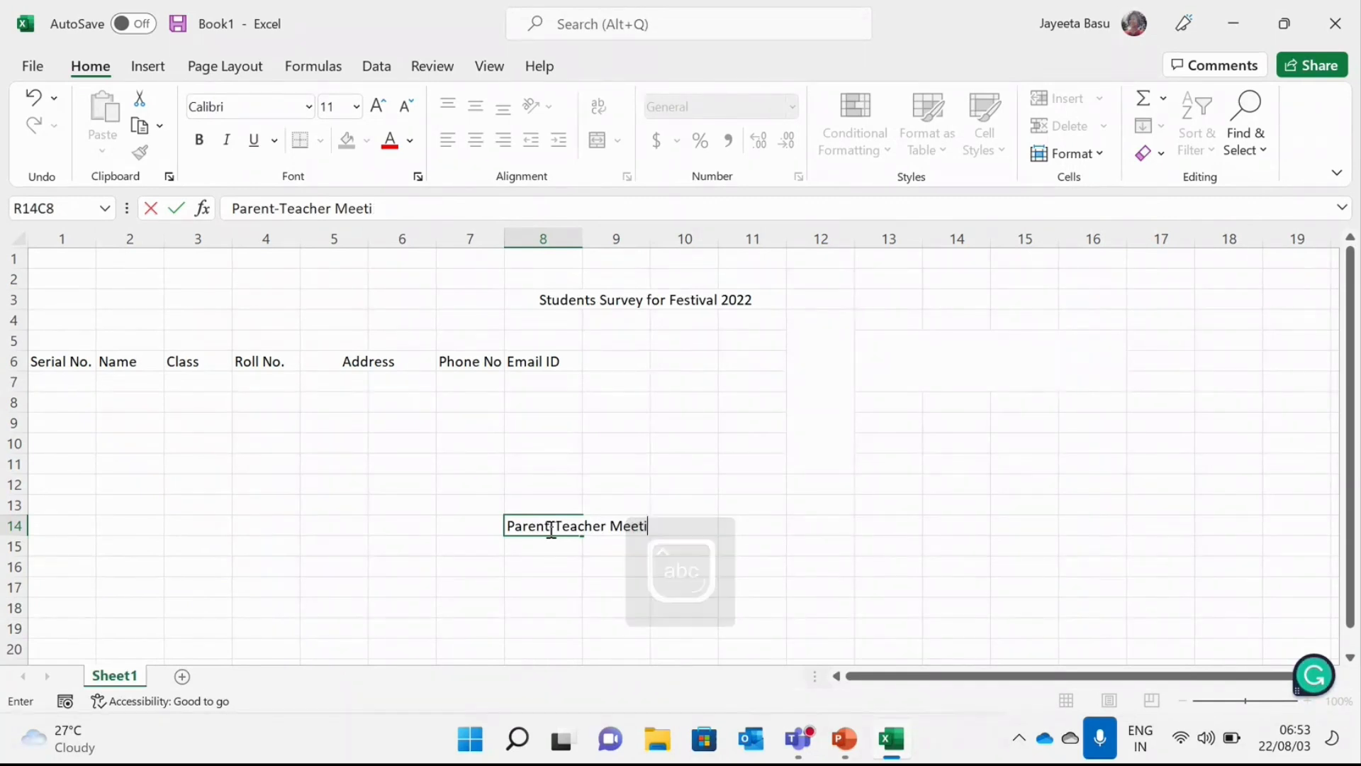
pyautogui.write('ng')
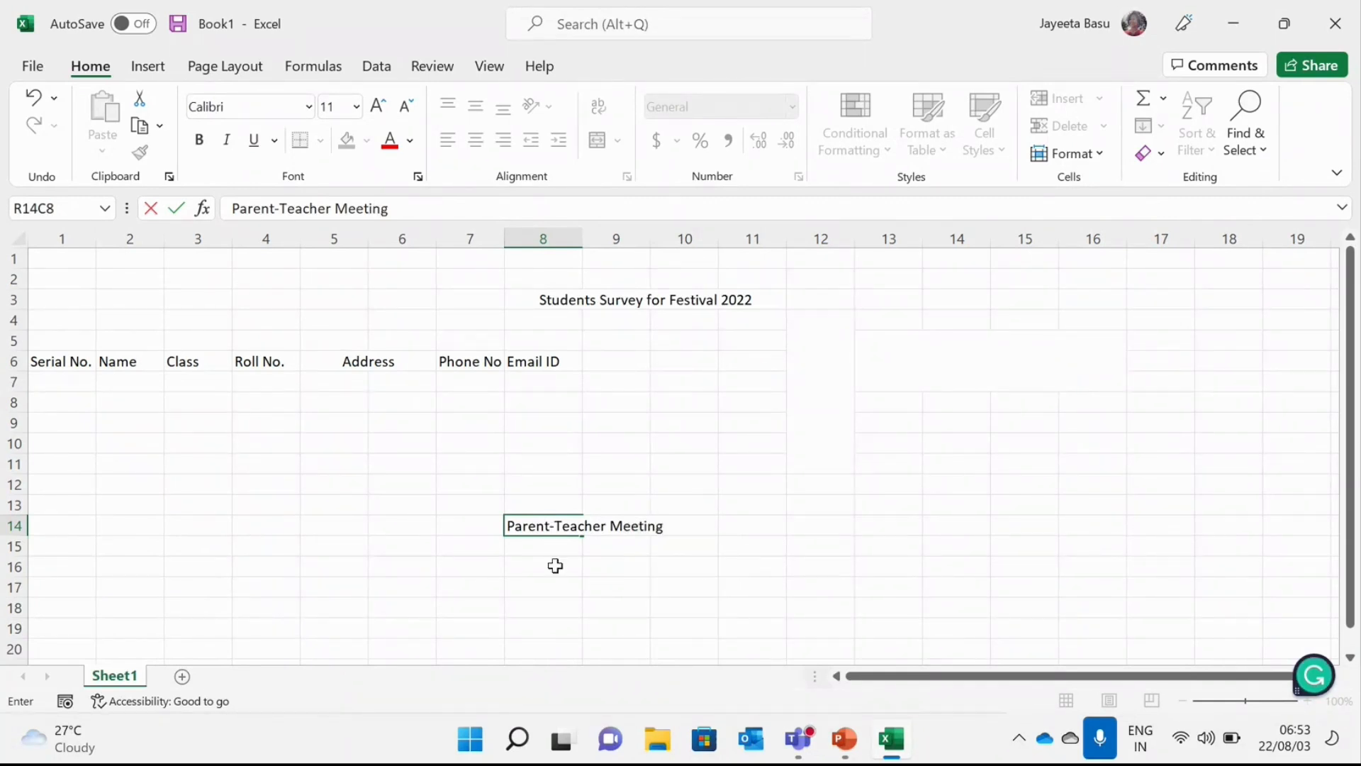
pyautogui.click(557, 567)
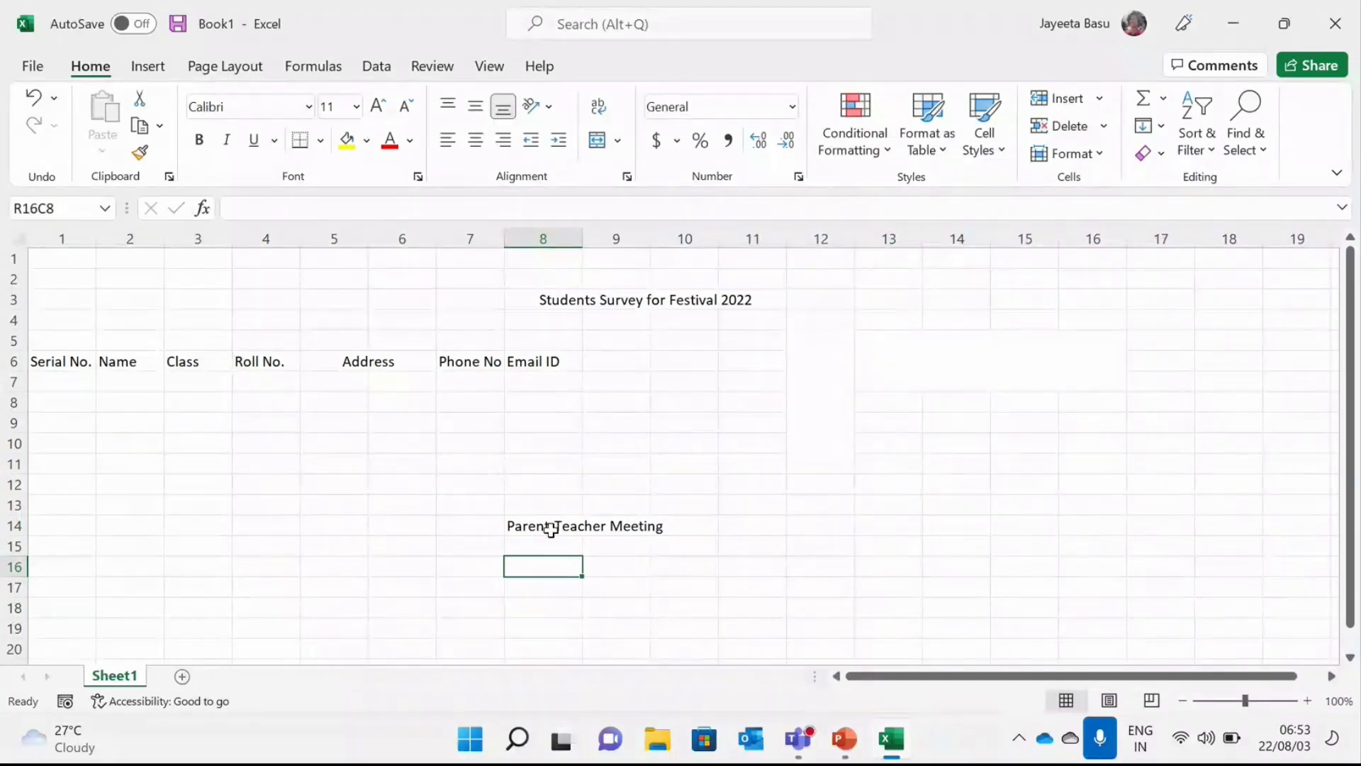
# Merge and centre the label across columns 8–10 of row 14, then undo it.
pyautogui.moveTo(551, 530); pyautogui.dragTo(671, 511)
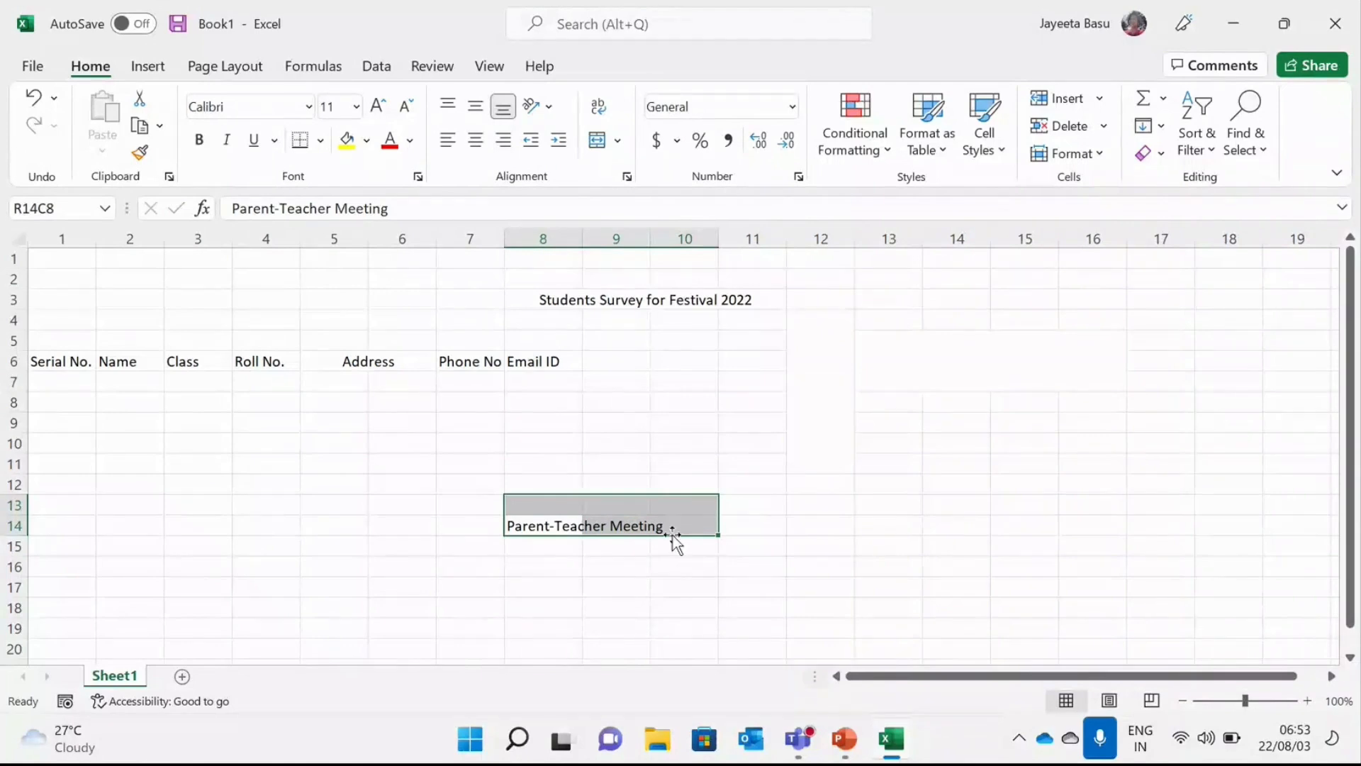
pyautogui.click(674, 543)
pyautogui.click(546, 527)
pyautogui.moveTo(546, 528); pyautogui.dragTo(671, 521)
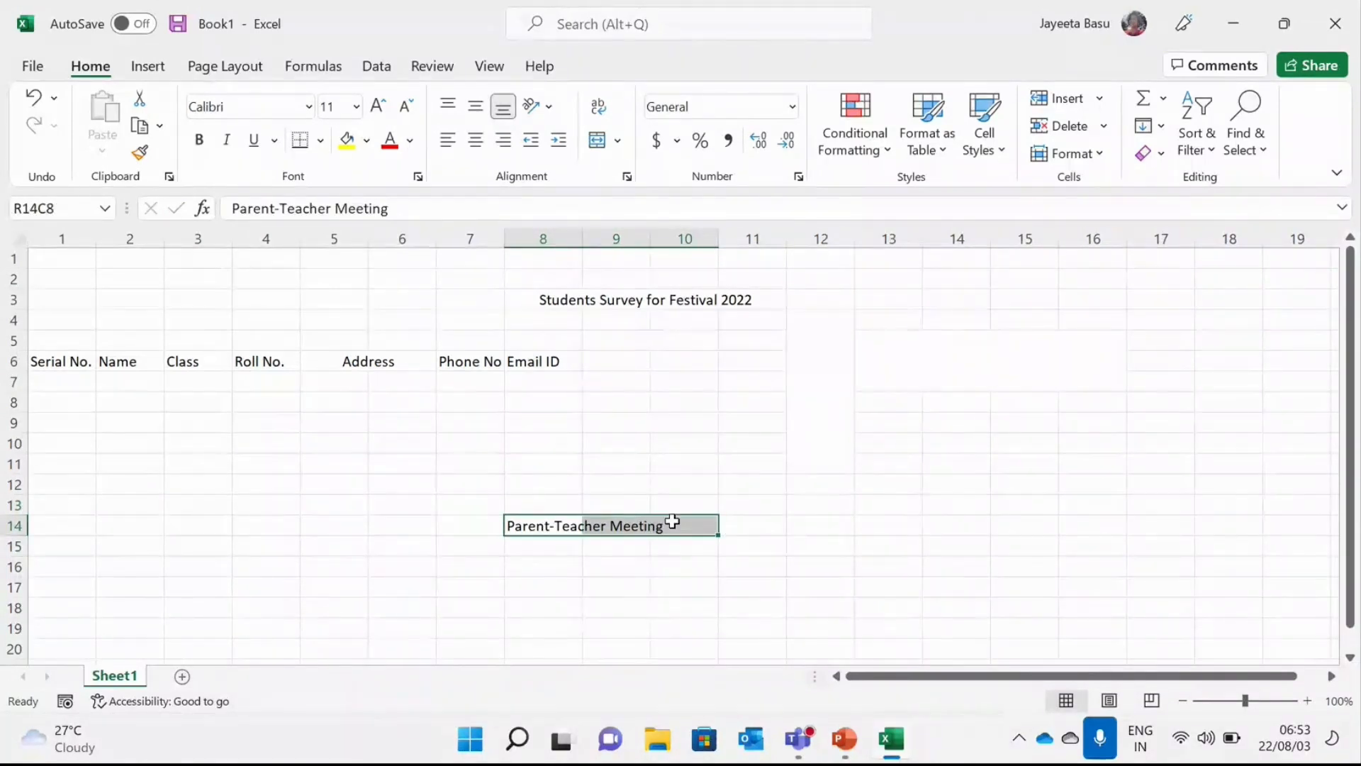
pyautogui.click(616, 142)
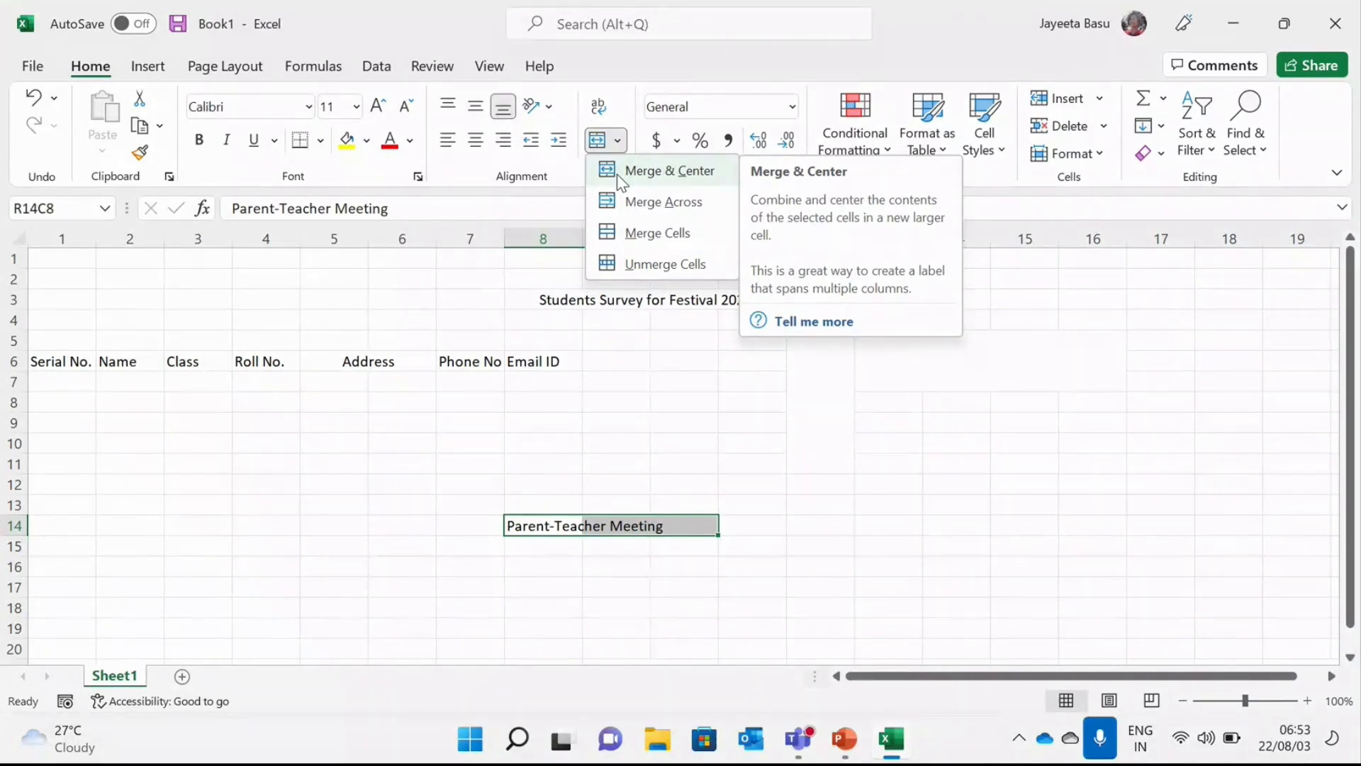
pyautogui.click(621, 174)
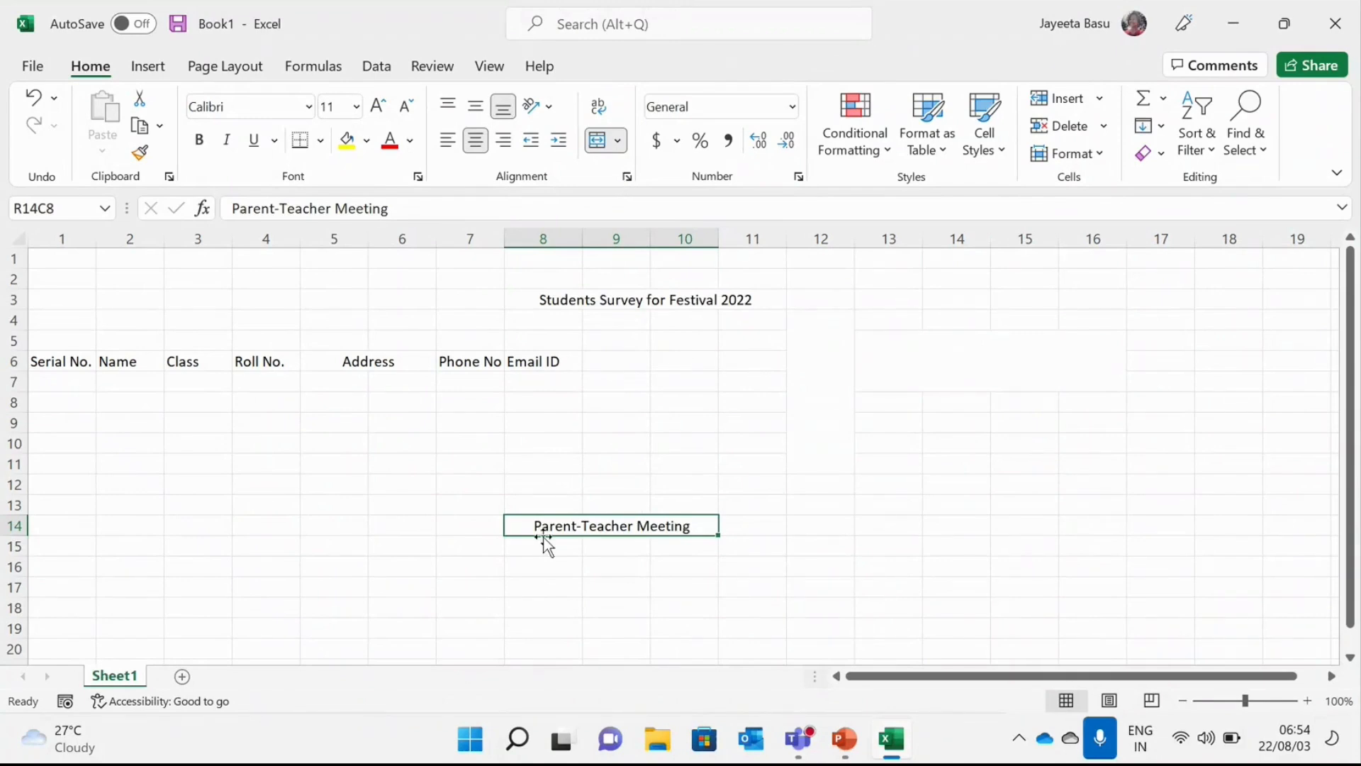
pyautogui.hotkey('ctrl', 'z')
pyautogui.hotkey('ctrl', 'z')
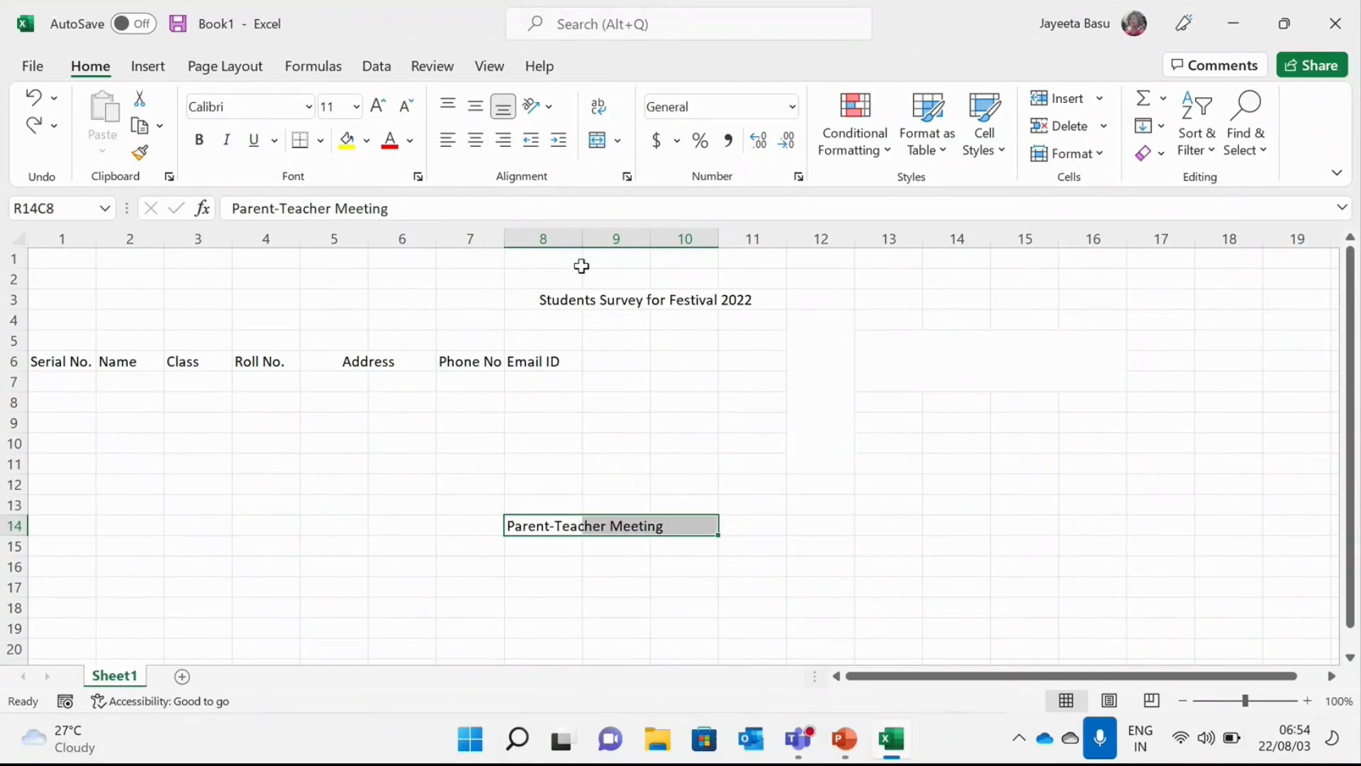
# Merge and centre 'Parent-Teacher Meeting' across columns 8–10 again, then select the row 6 headers.
pyautogui.click(656, 525)
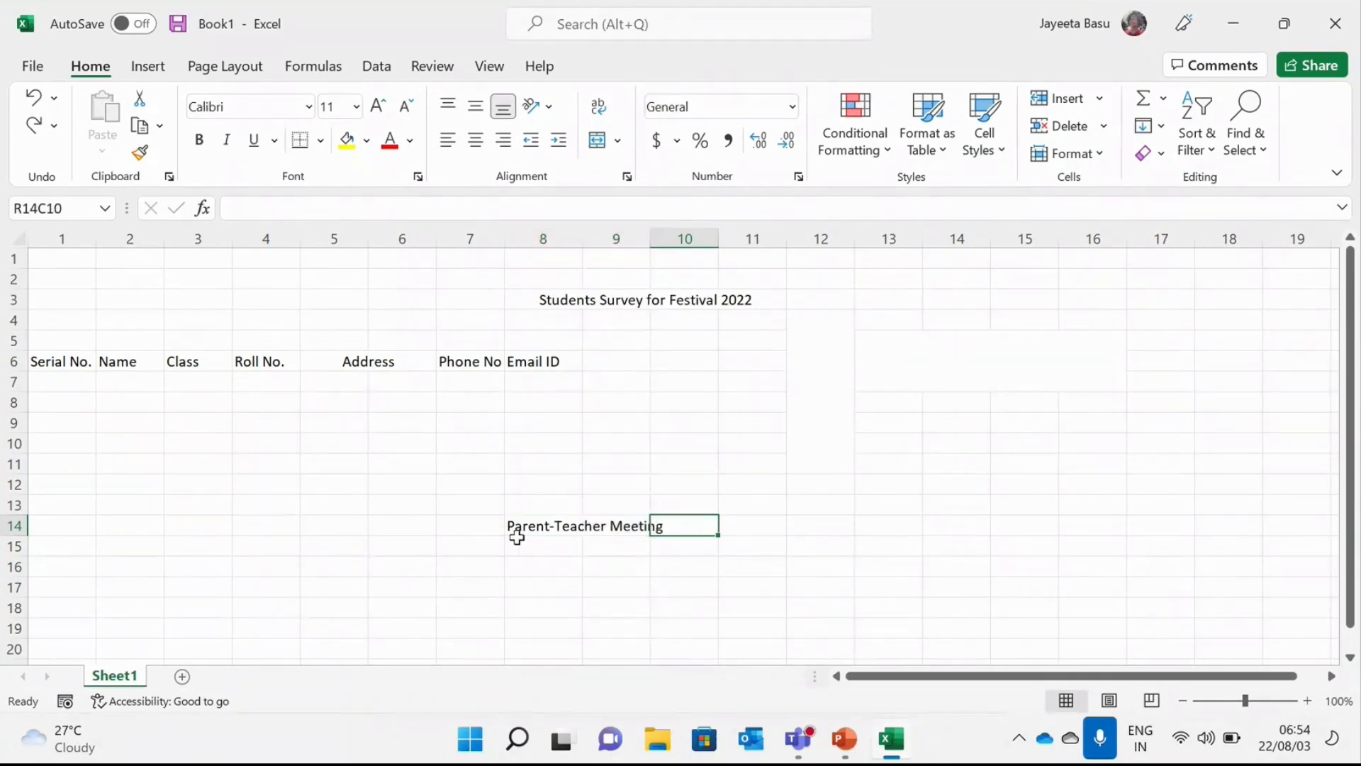
pyautogui.click(534, 523)
pyautogui.moveTo(535, 523); pyautogui.dragTo(678, 526)
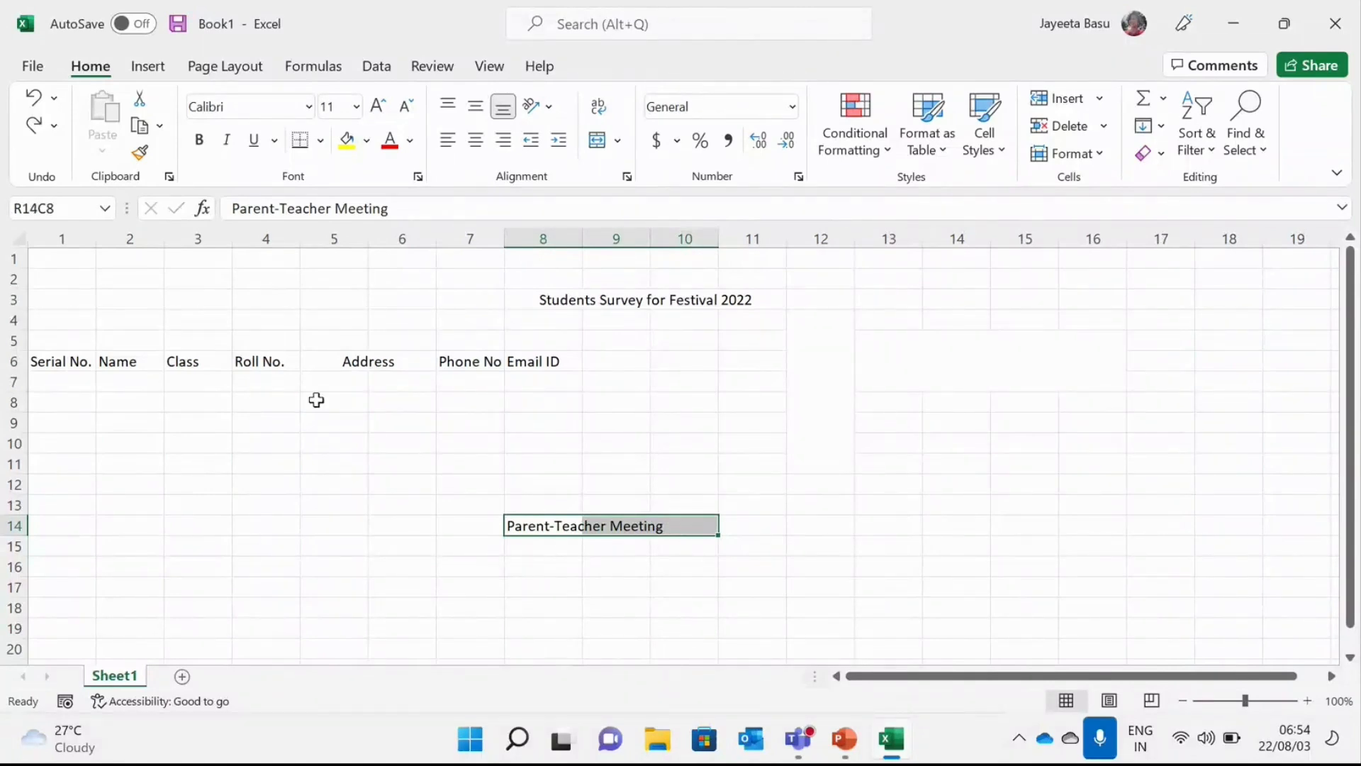
pyautogui.click(618, 142)
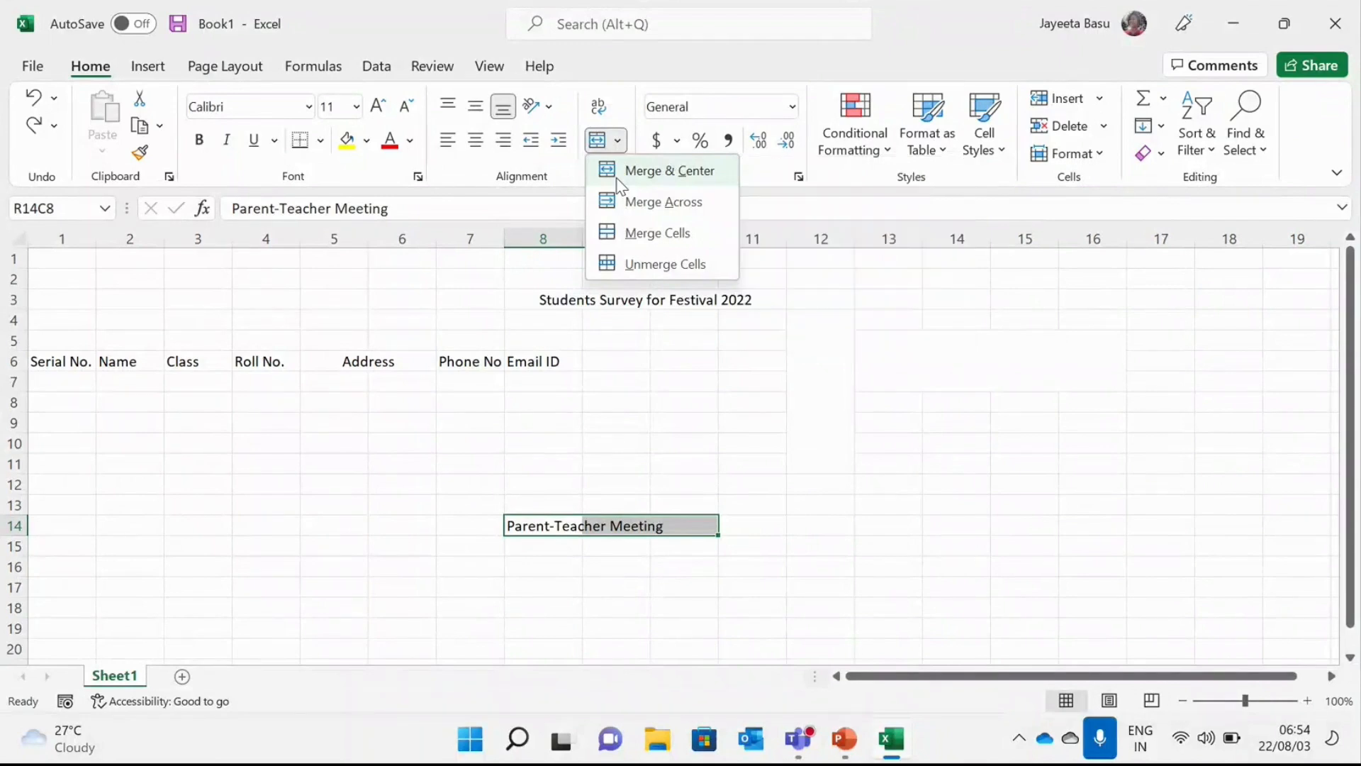
pyautogui.click(616, 179)
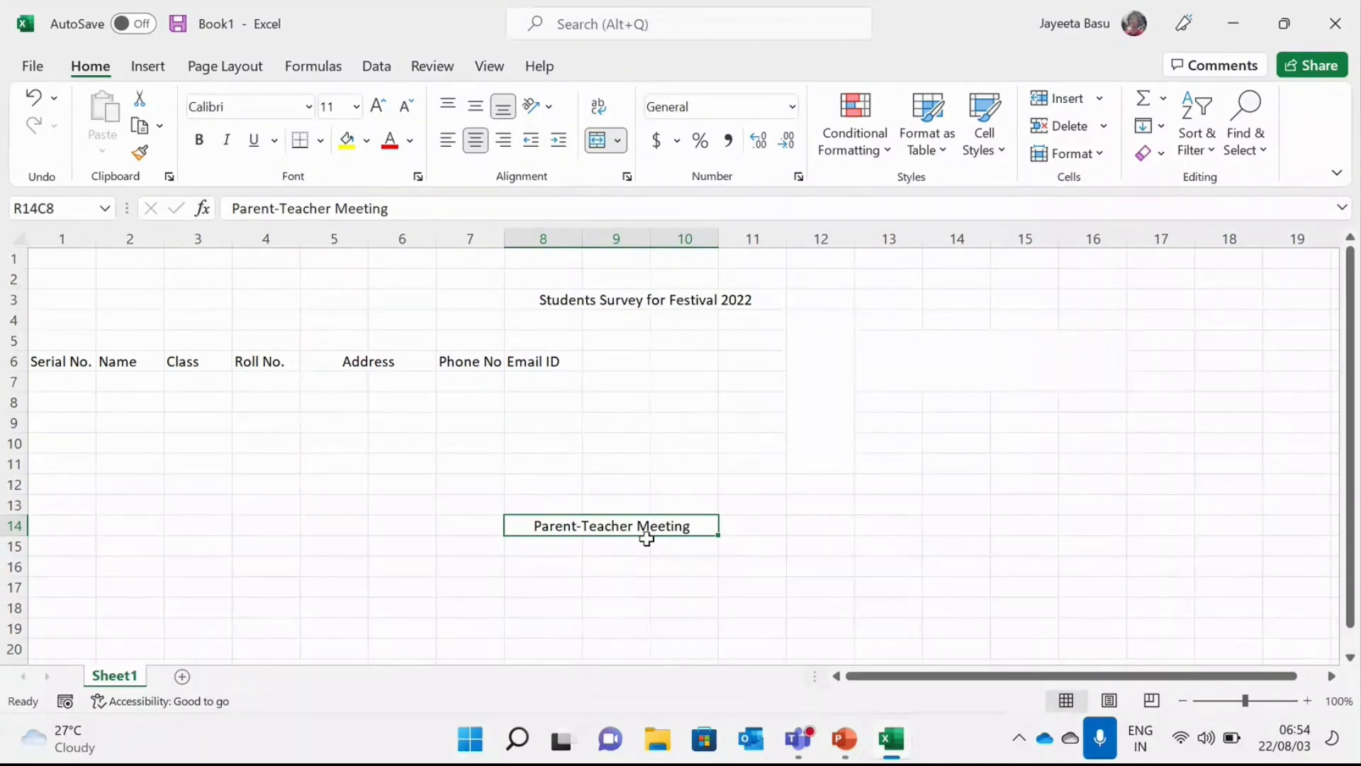
pyautogui.moveTo(51, 365); pyautogui.dragTo(567, 366)
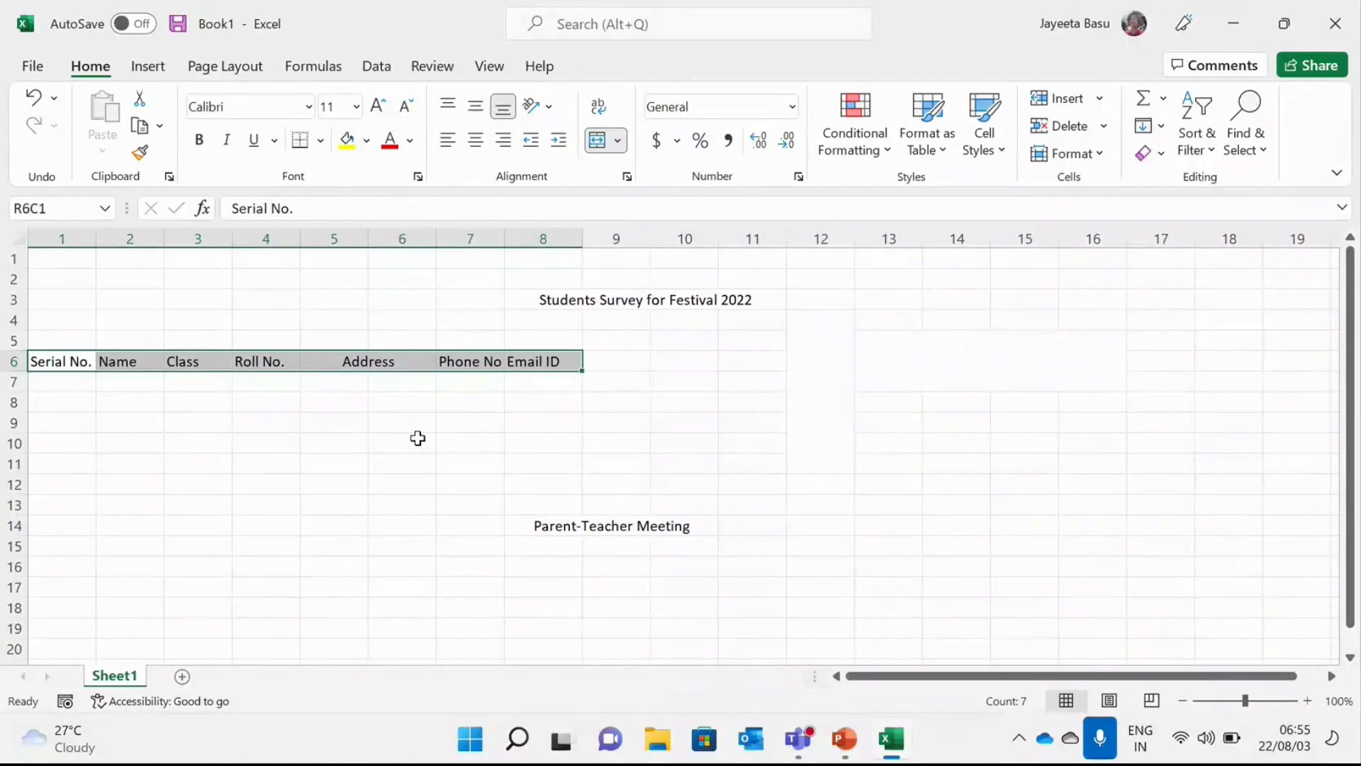
# Select the empty block covering rows 4–11 of column 12.
pyautogui.moveTo(797, 319); pyautogui.dragTo(797, 459)
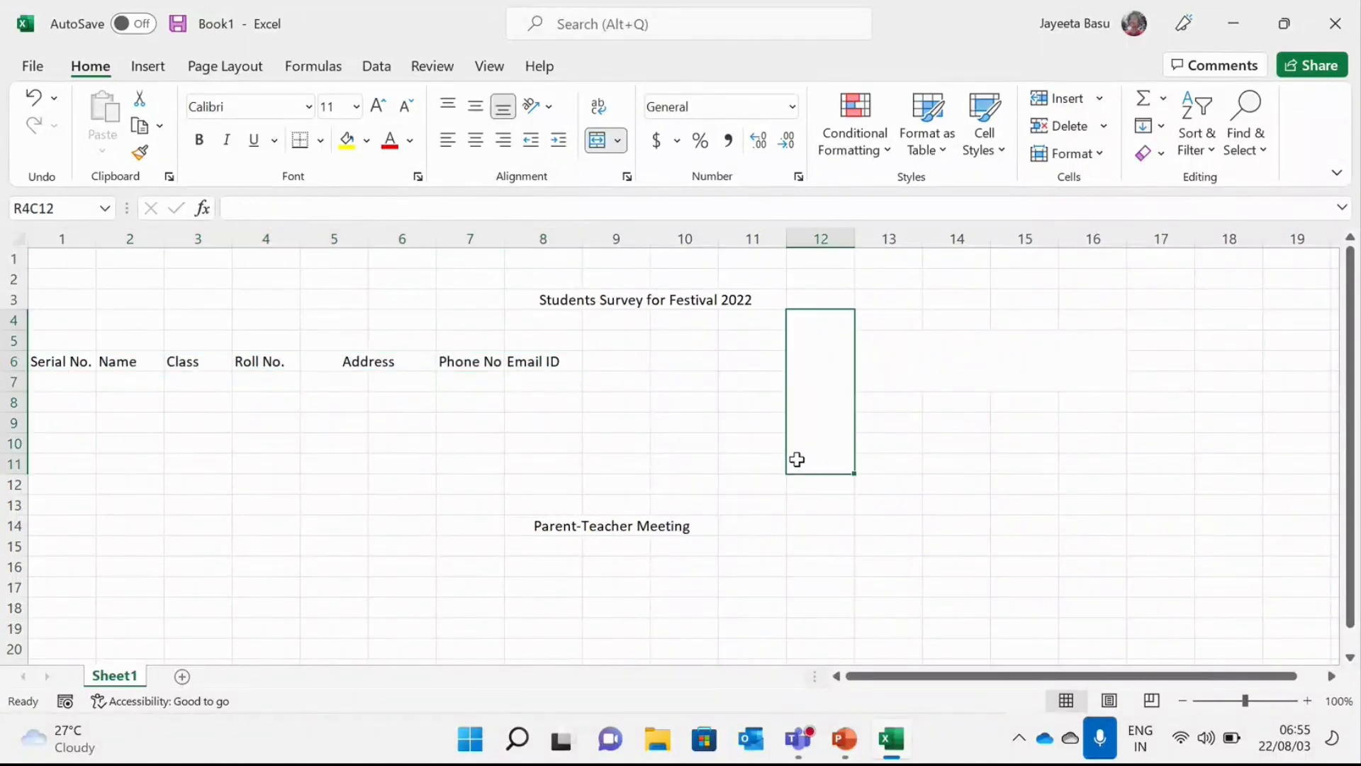
# Unmerge column 12 rows 4–11, merge them once more, then unmerge them again.
pyautogui.click(618, 141)
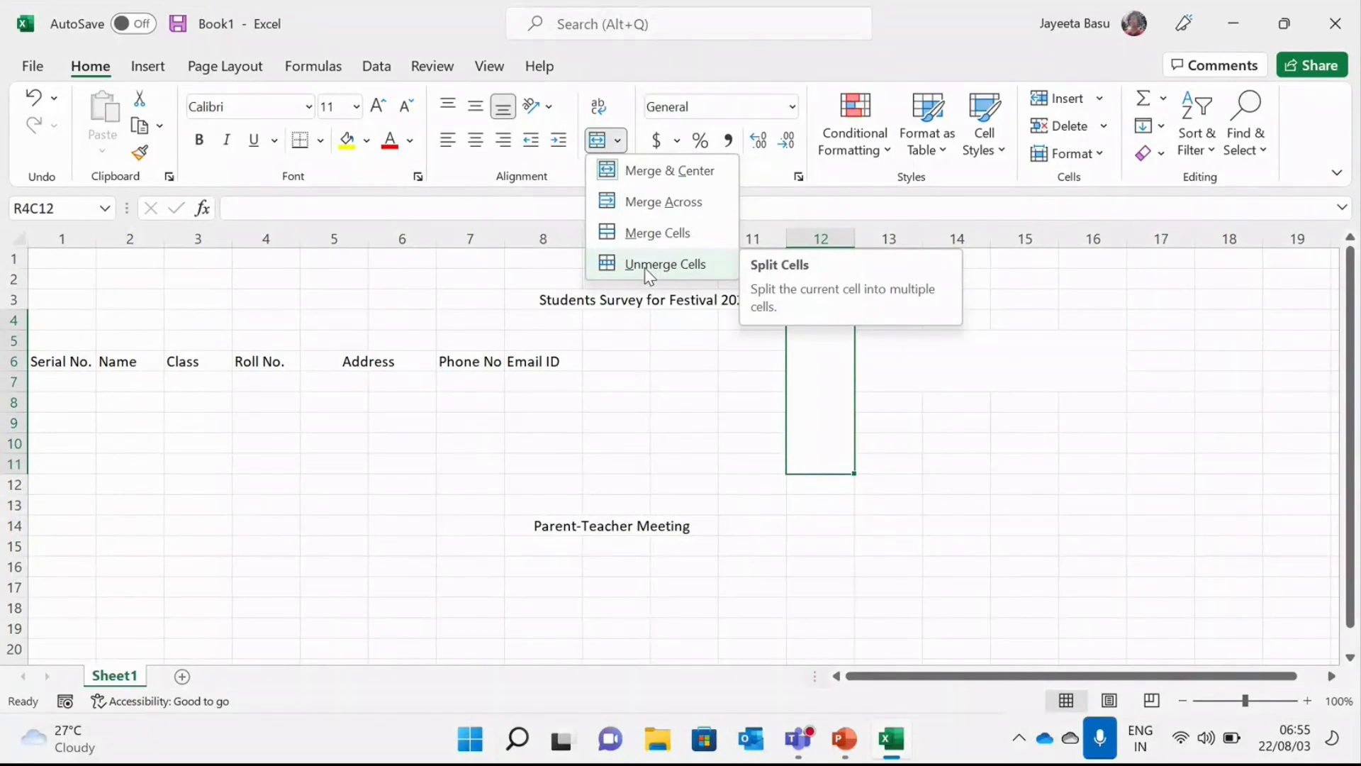
pyautogui.click(841, 395)
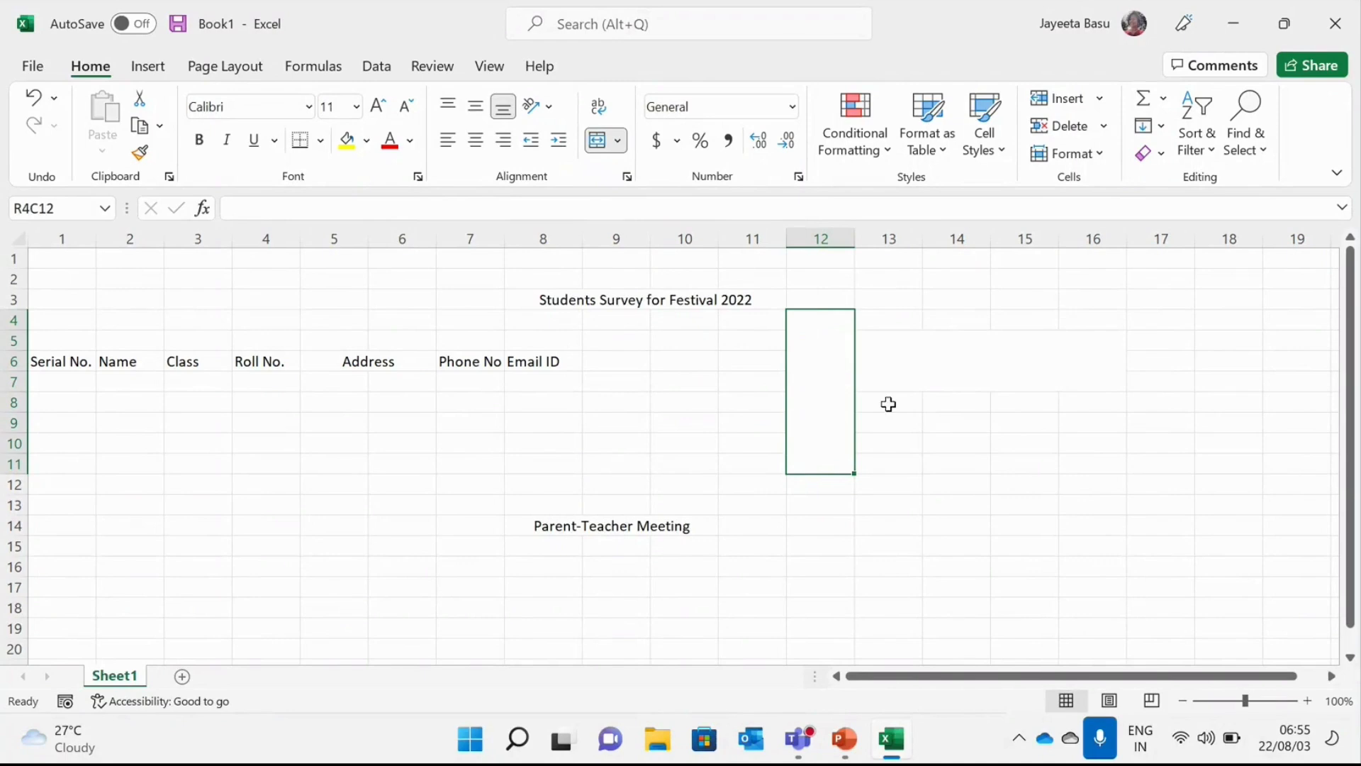
pyautogui.click(619, 142)
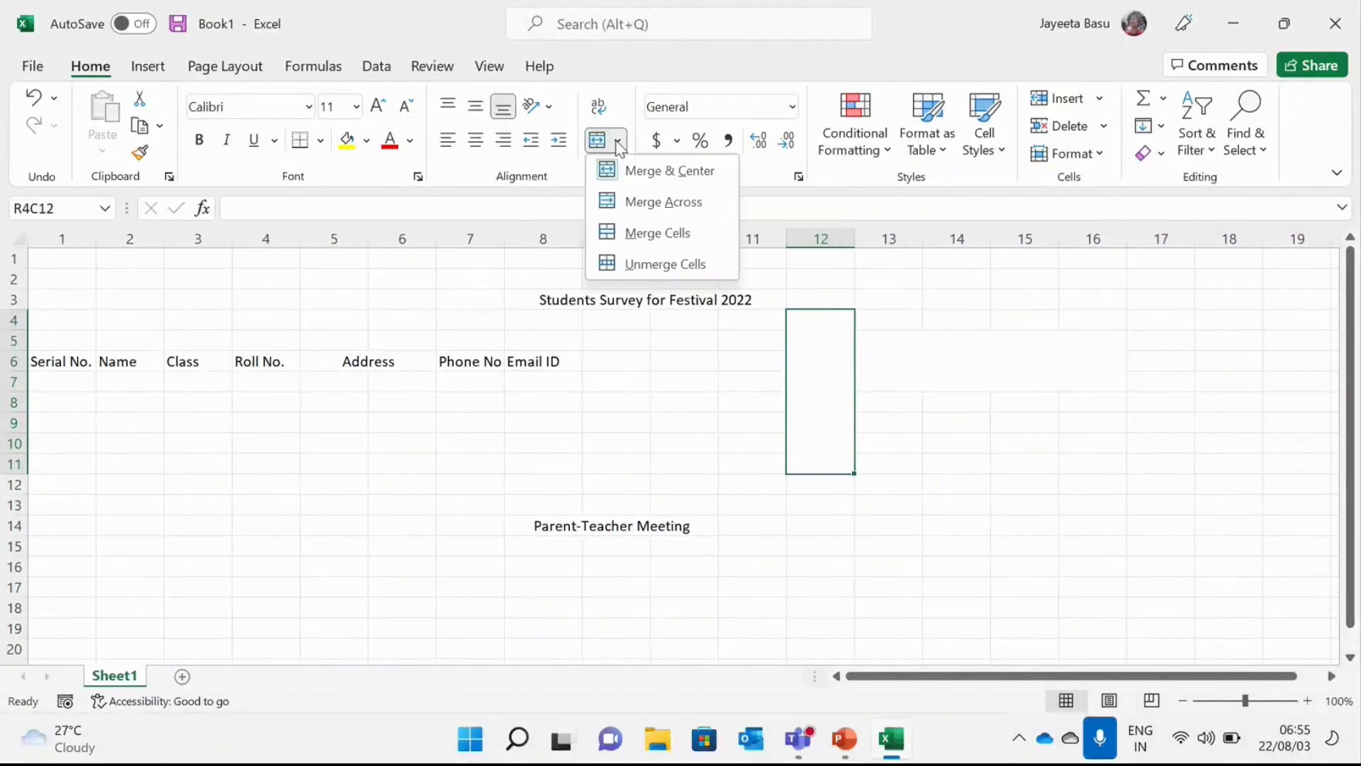
pyautogui.click(634, 261)
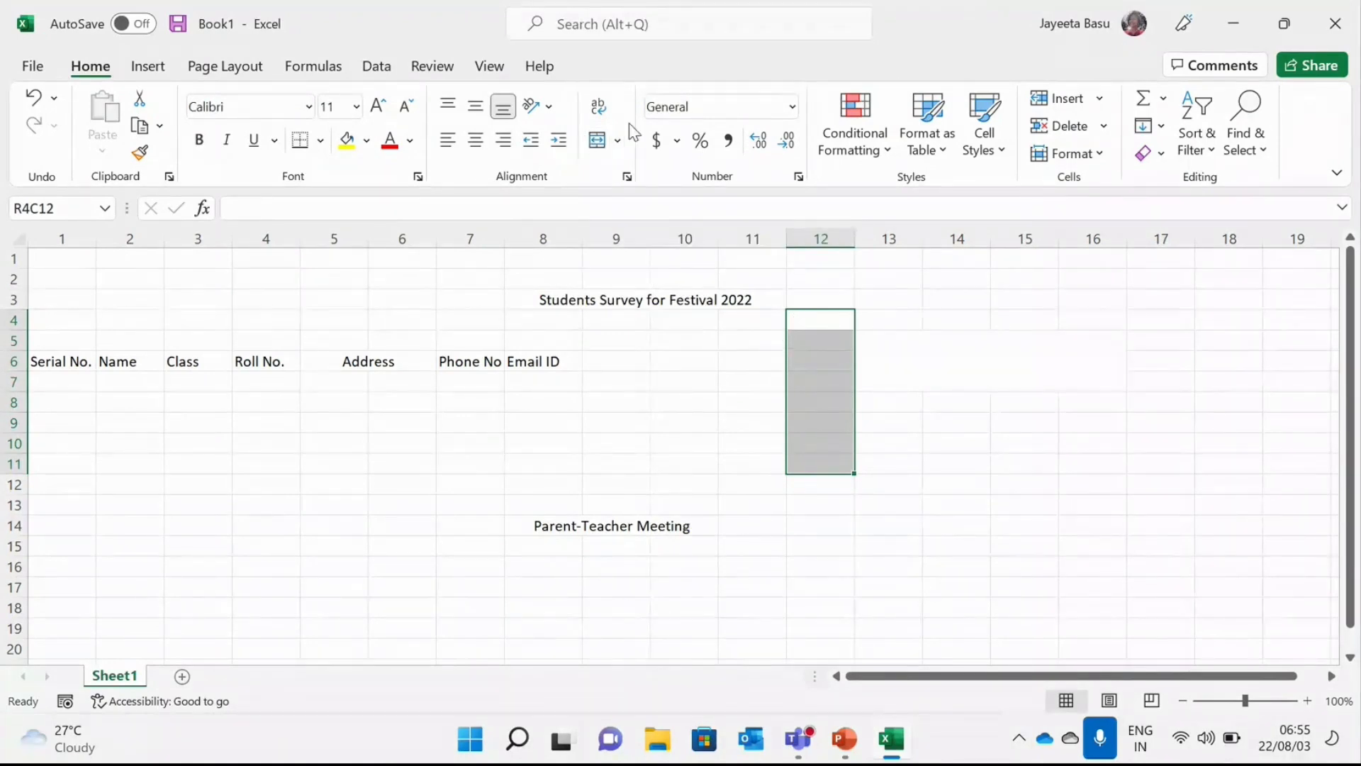
pyautogui.click(620, 143)
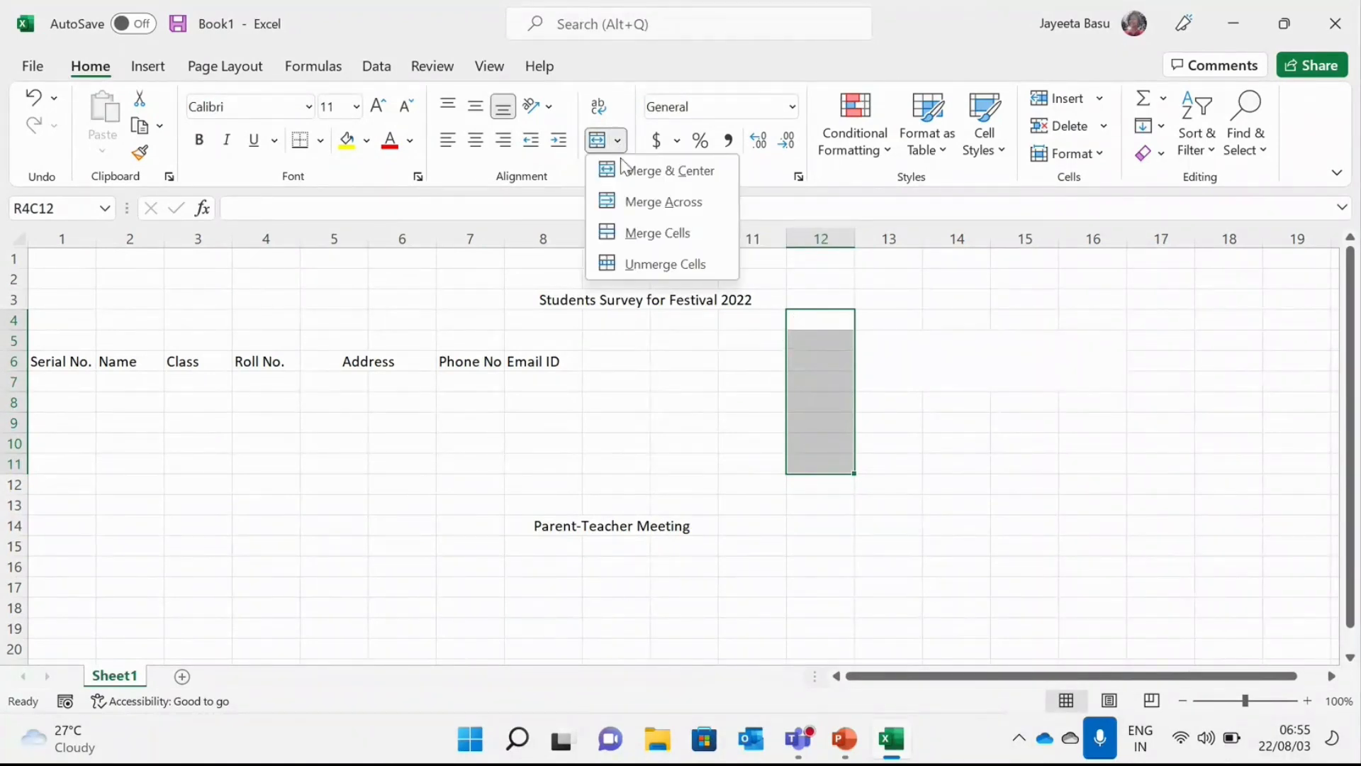
pyautogui.click(629, 220)
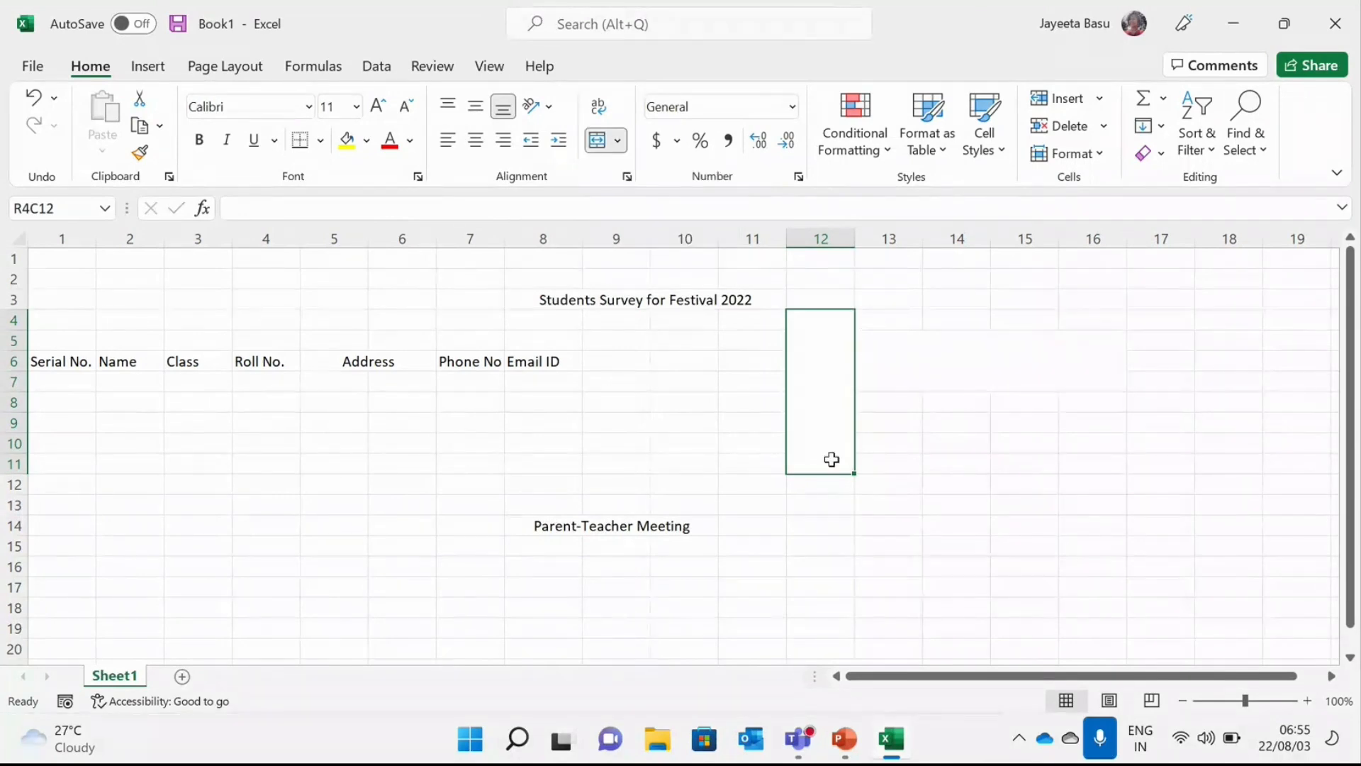
pyautogui.click(618, 142)
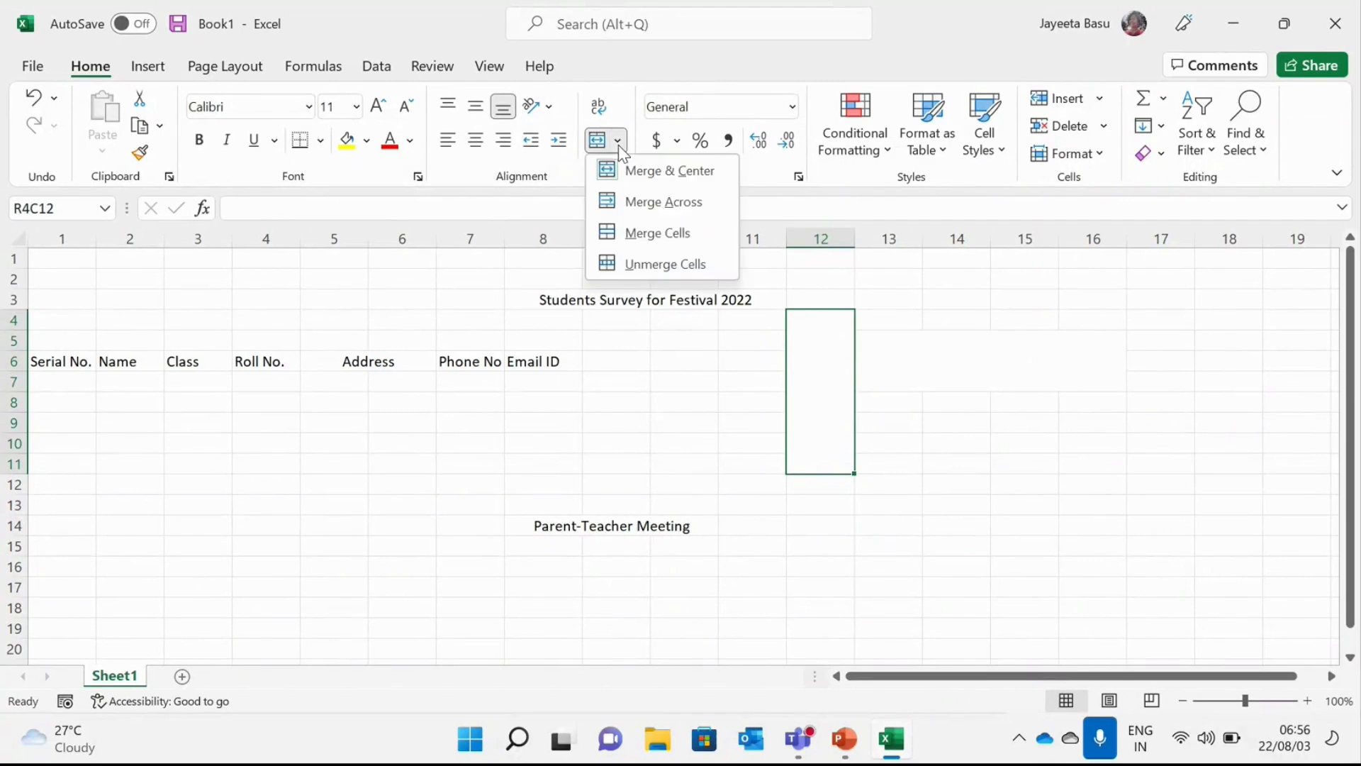
pyautogui.click(638, 266)
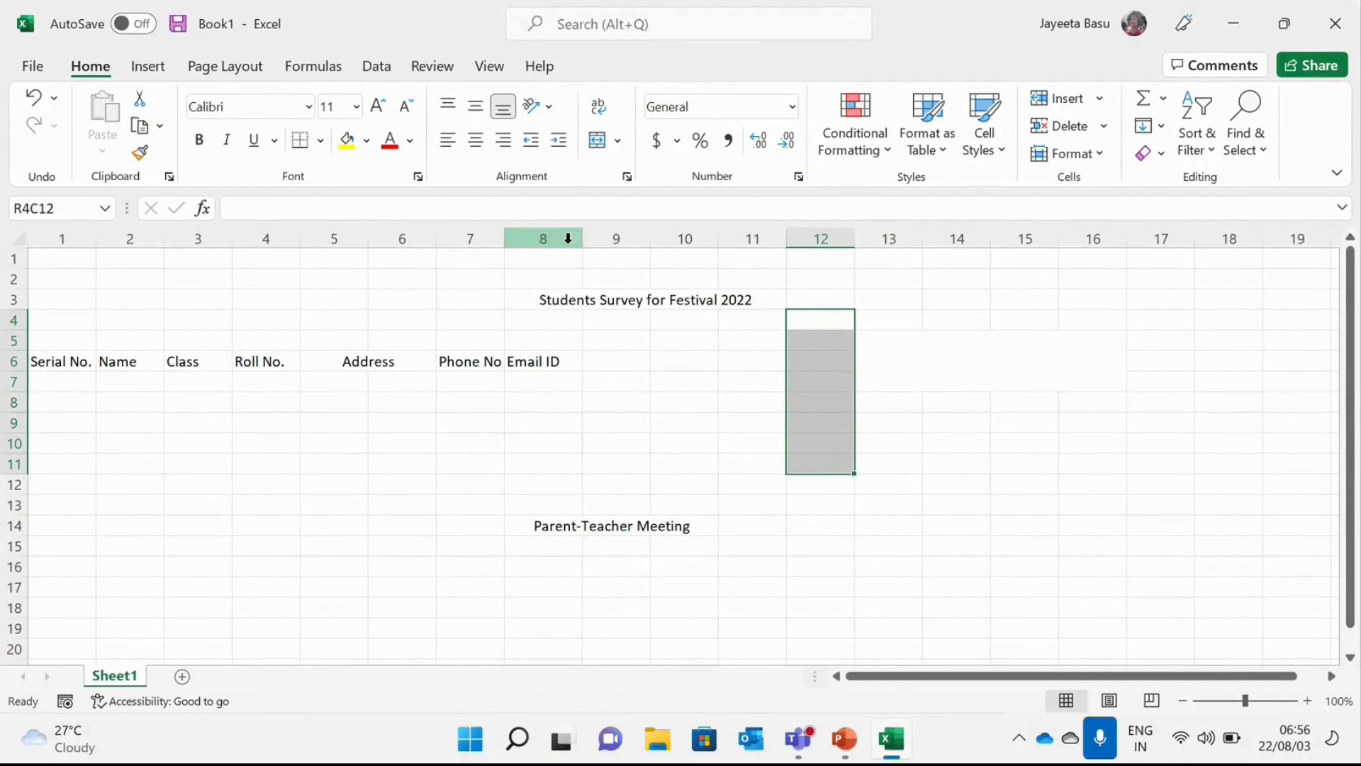
pyautogui.moveTo(577, 240); pyautogui.dragTo(754, 282)
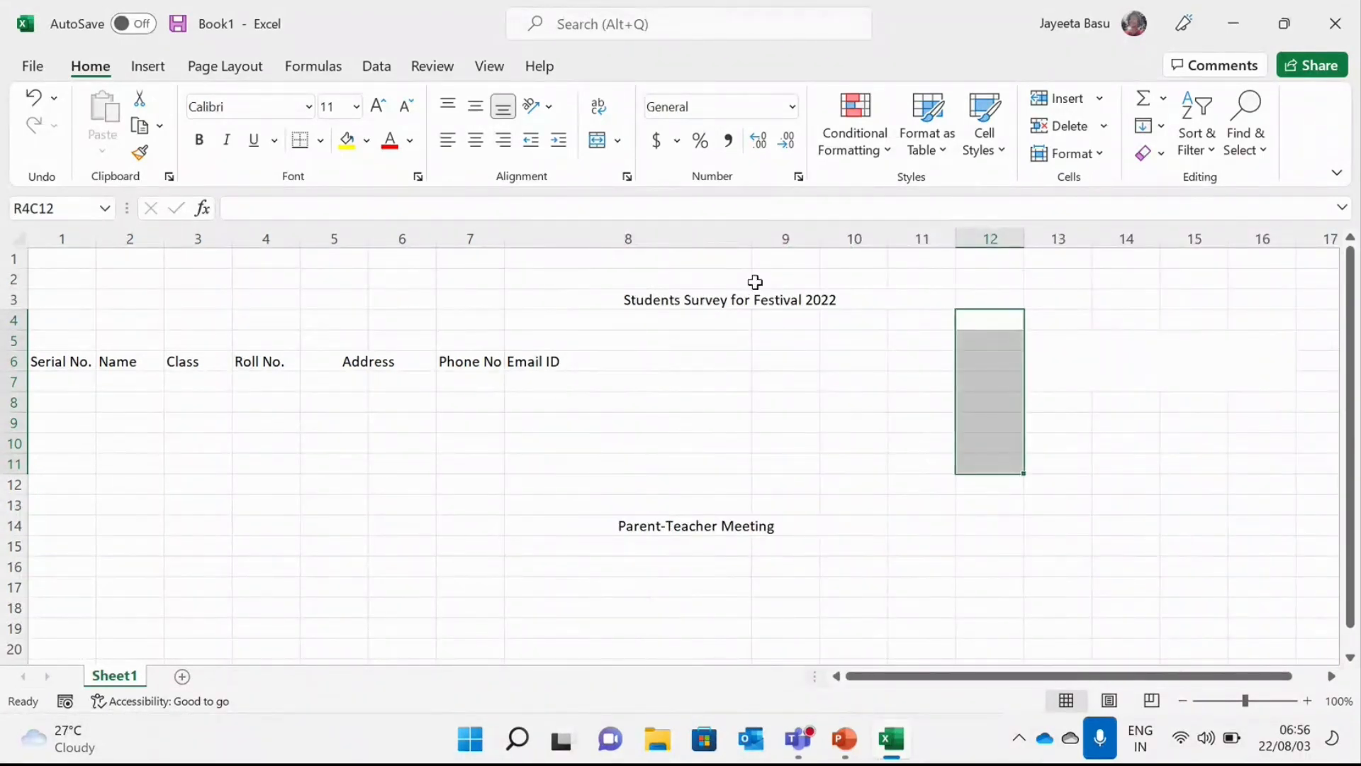
pyautogui.hotkey('ctrl', 'z')
pyautogui.click(755, 282)
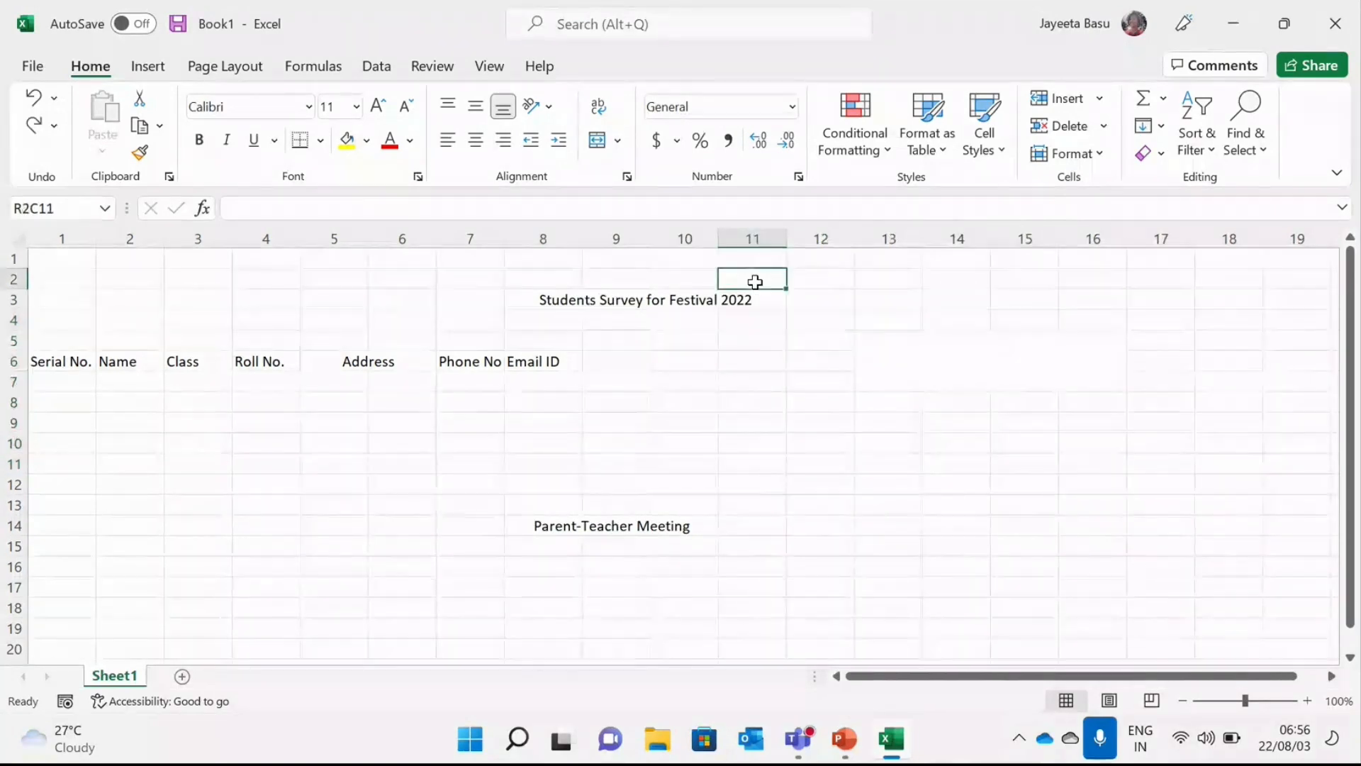
pyautogui.click(625, 311)
pyautogui.moveTo(626, 311); pyautogui.dragTo(685, 315)
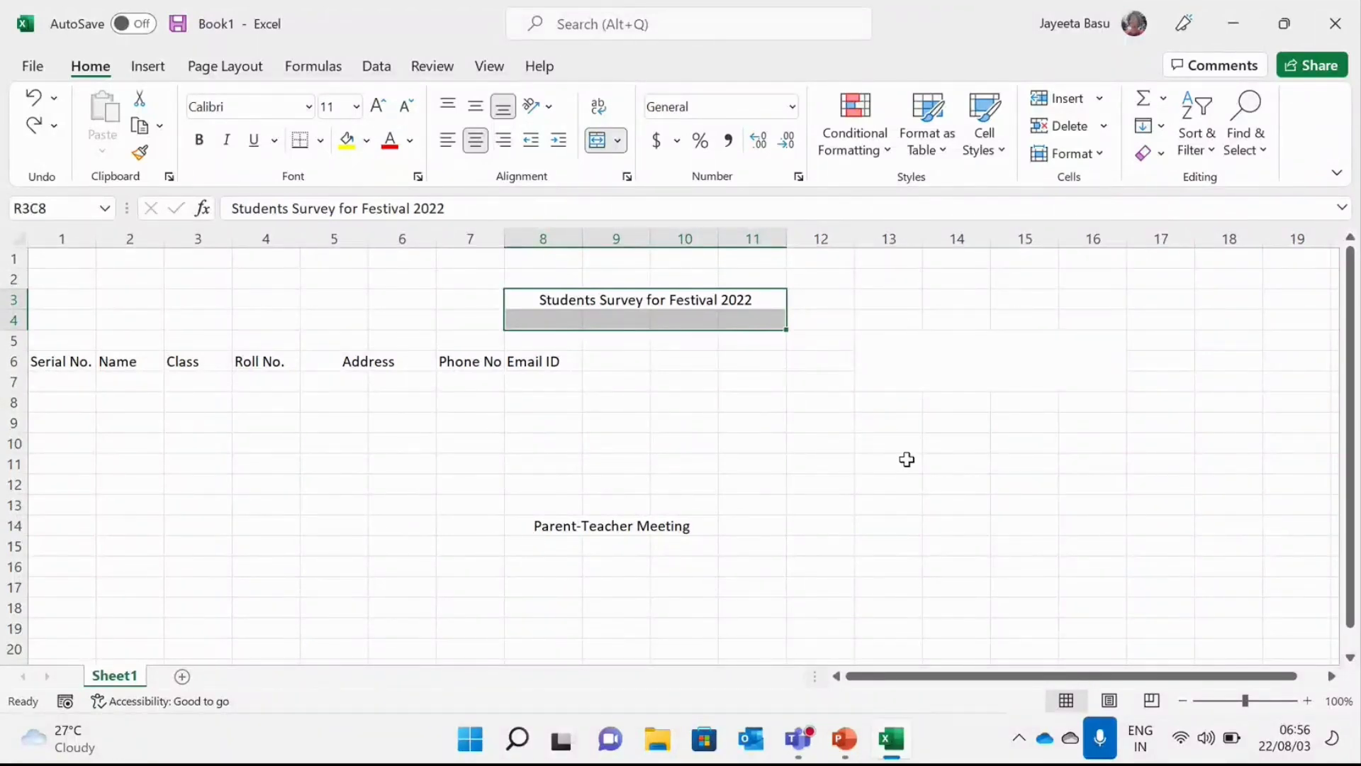
pyautogui.click(850, 456)
pyautogui.moveTo(851, 456); pyautogui.dragTo(1212, 524)
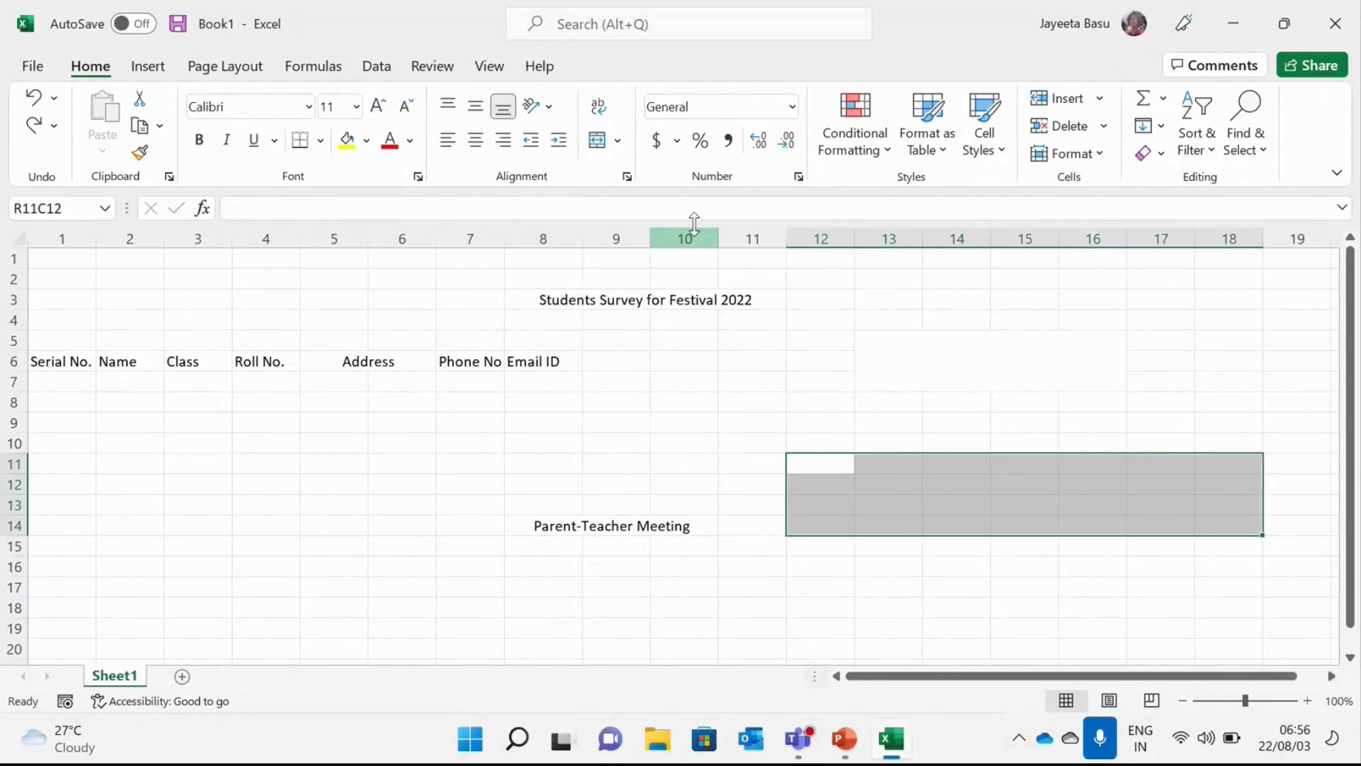
pyautogui.click(601, 145)
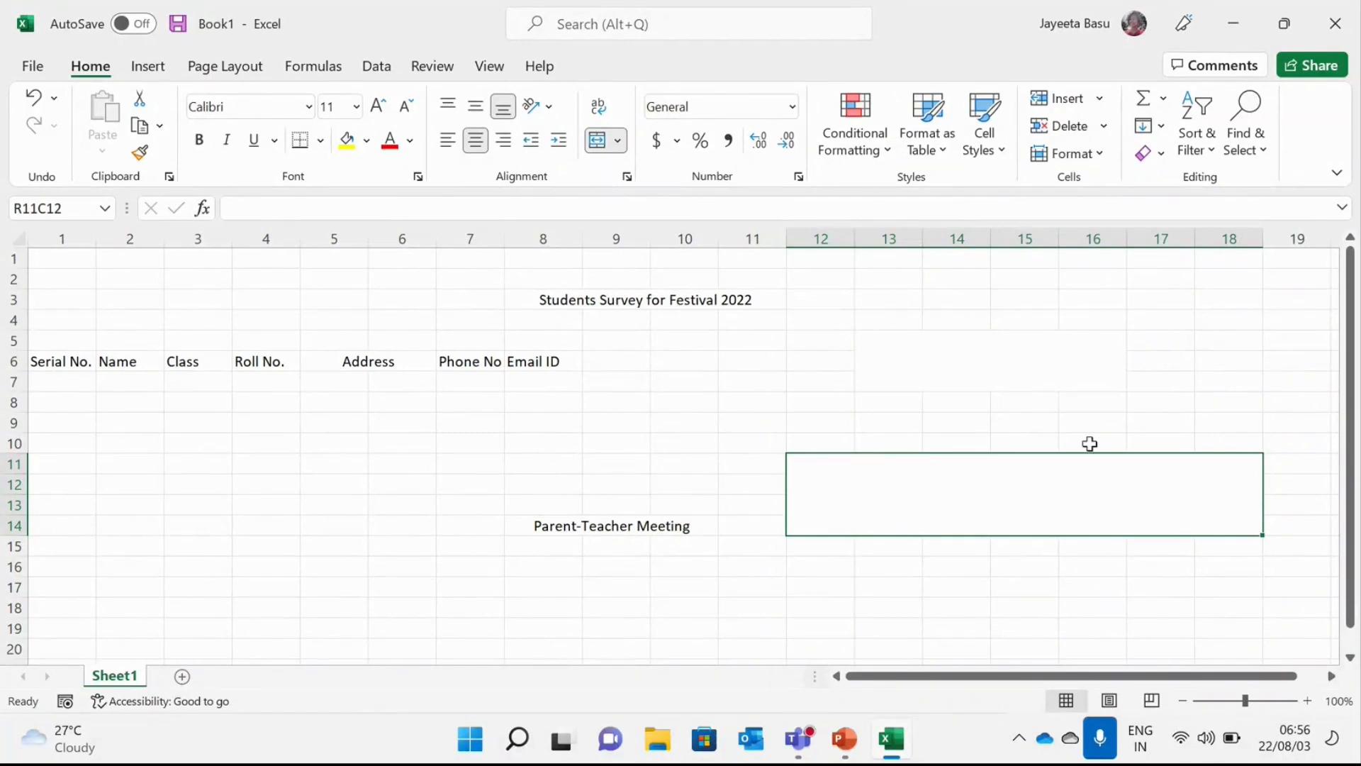
pyautogui.click(614, 149)
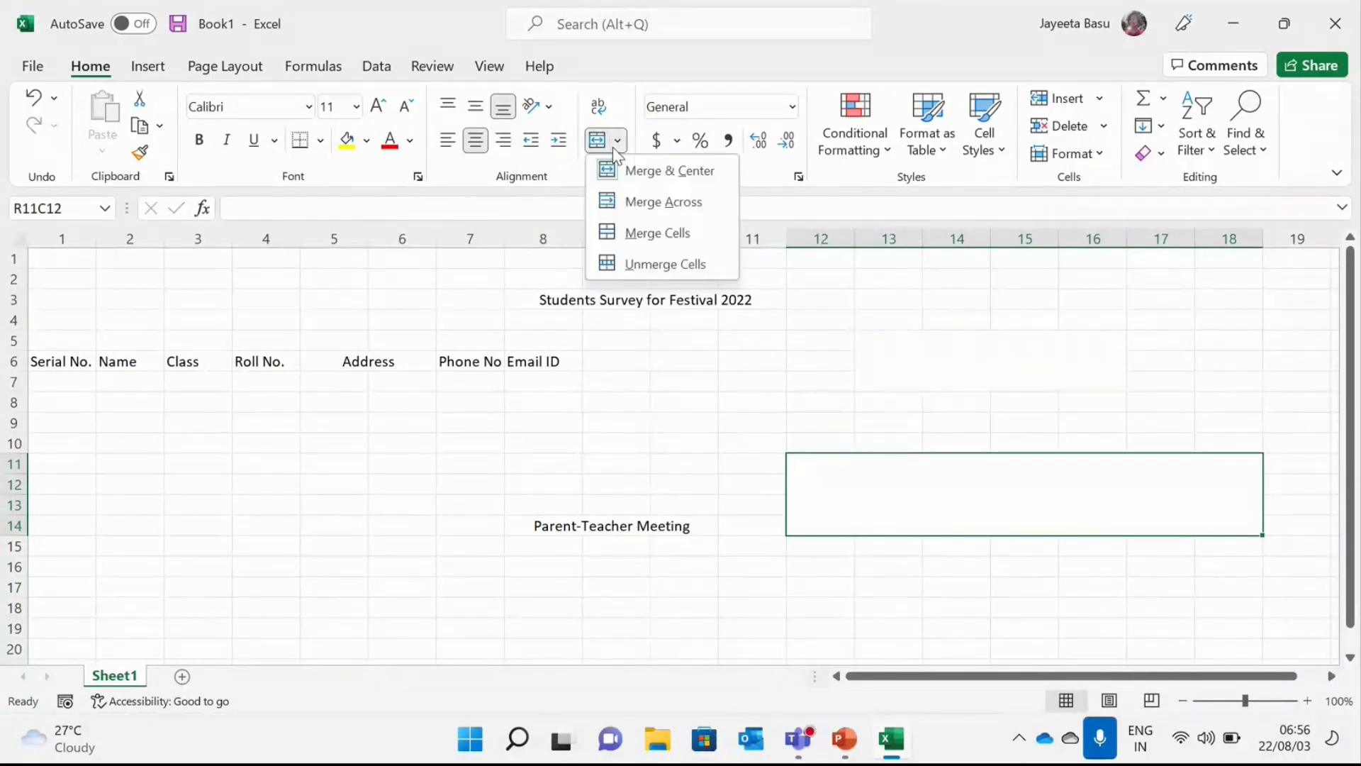
pyautogui.click(649, 266)
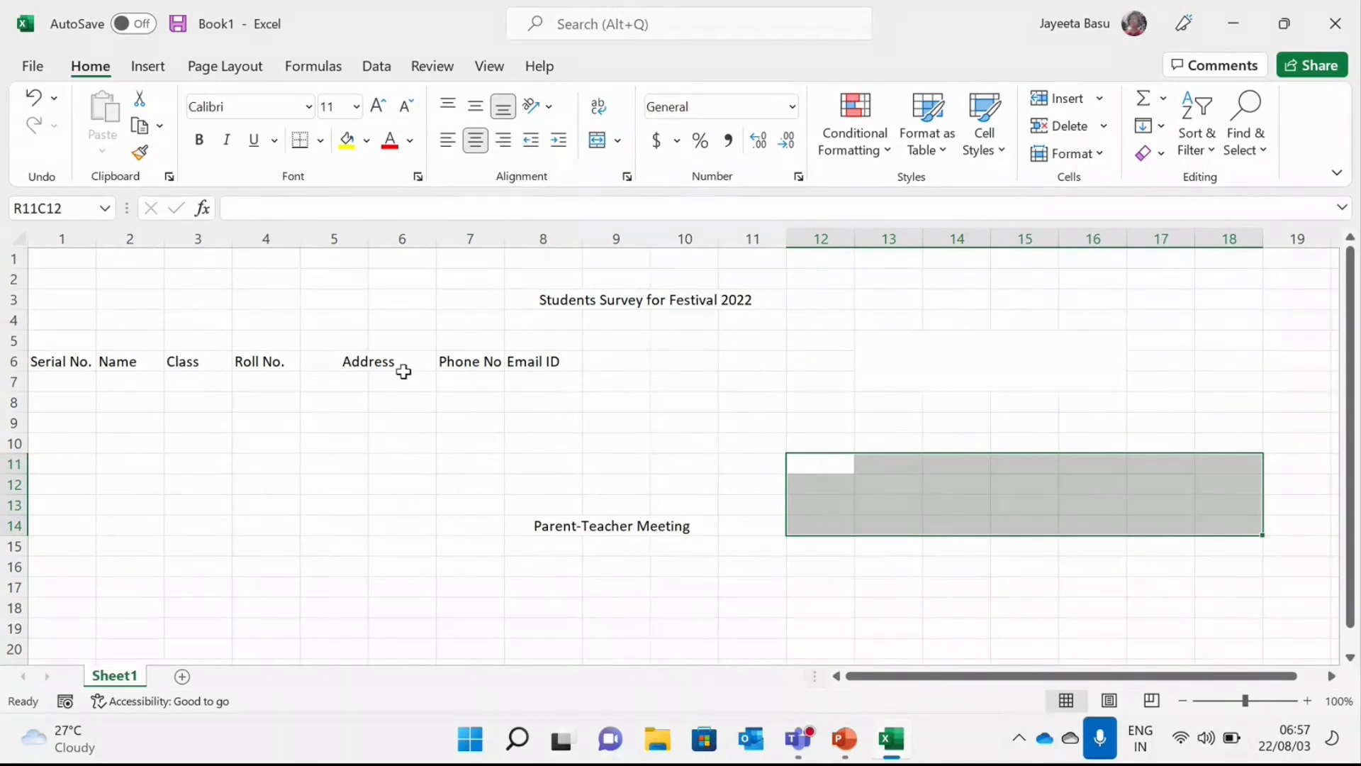
pyautogui.moveTo(465, 362); pyautogui.dragTo(550, 358)
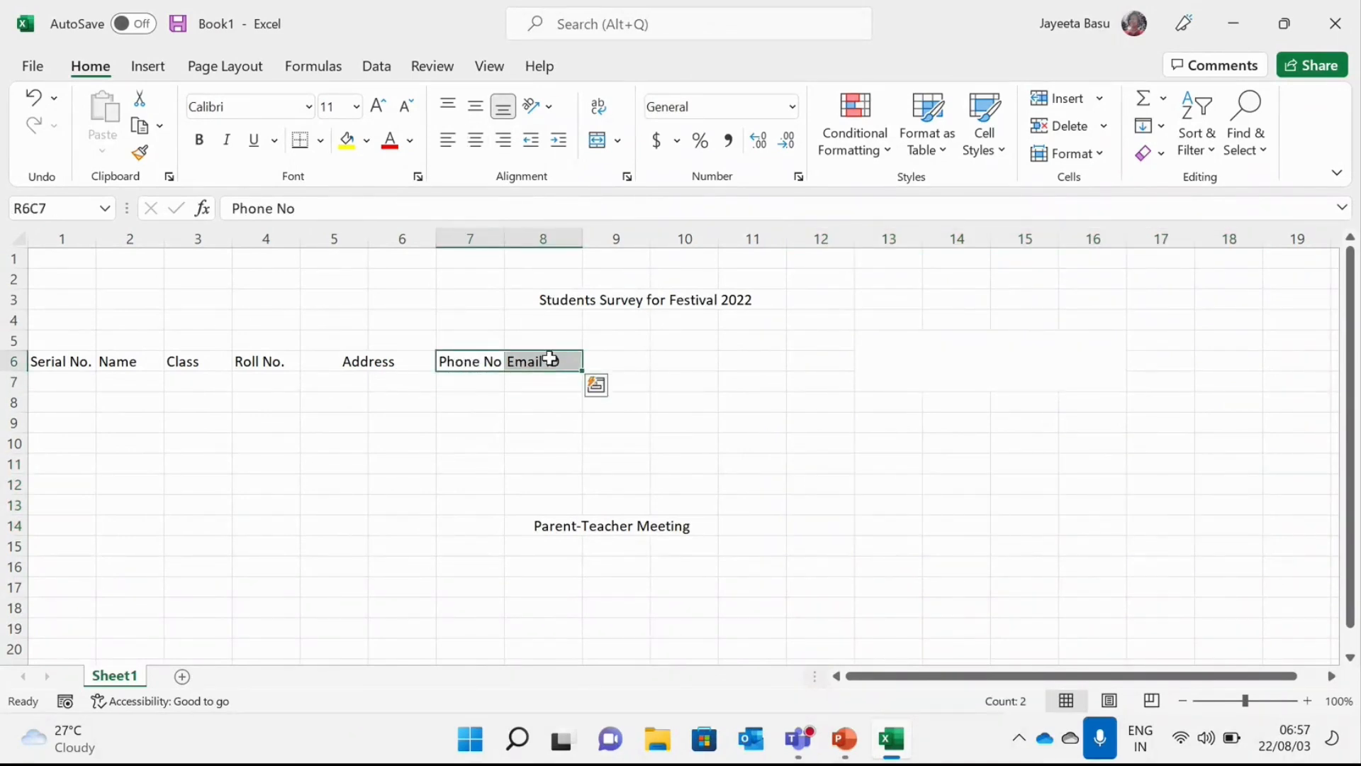
pyautogui.click(619, 139)
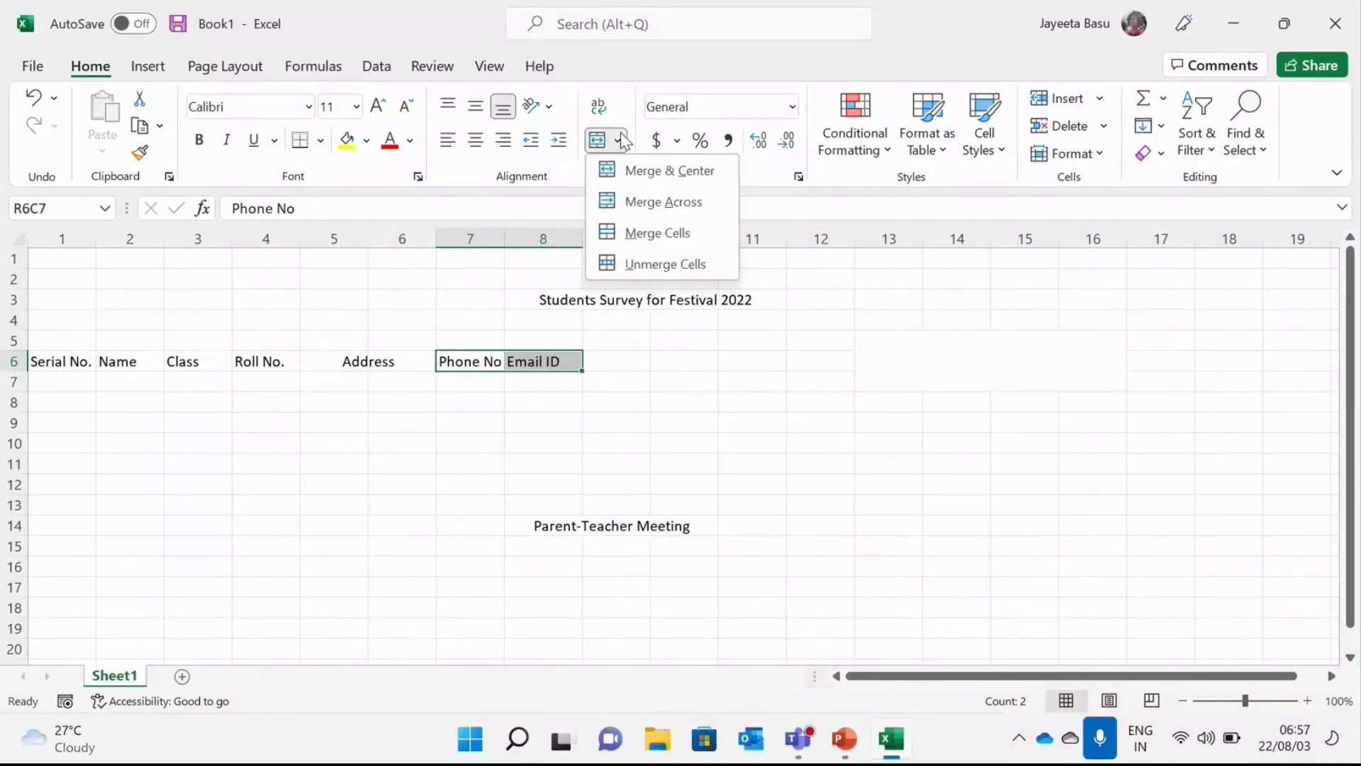
pyautogui.click(652, 240)
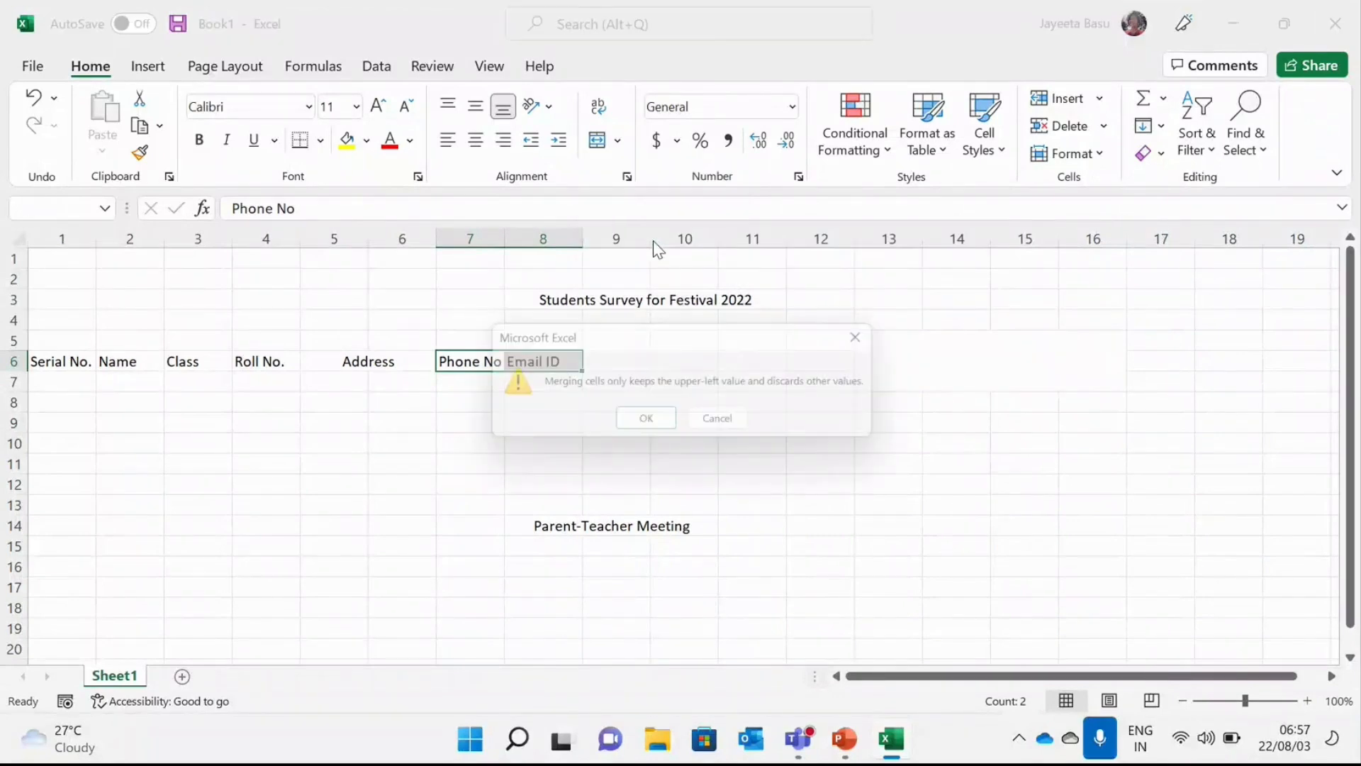
pyautogui.click(649, 425)
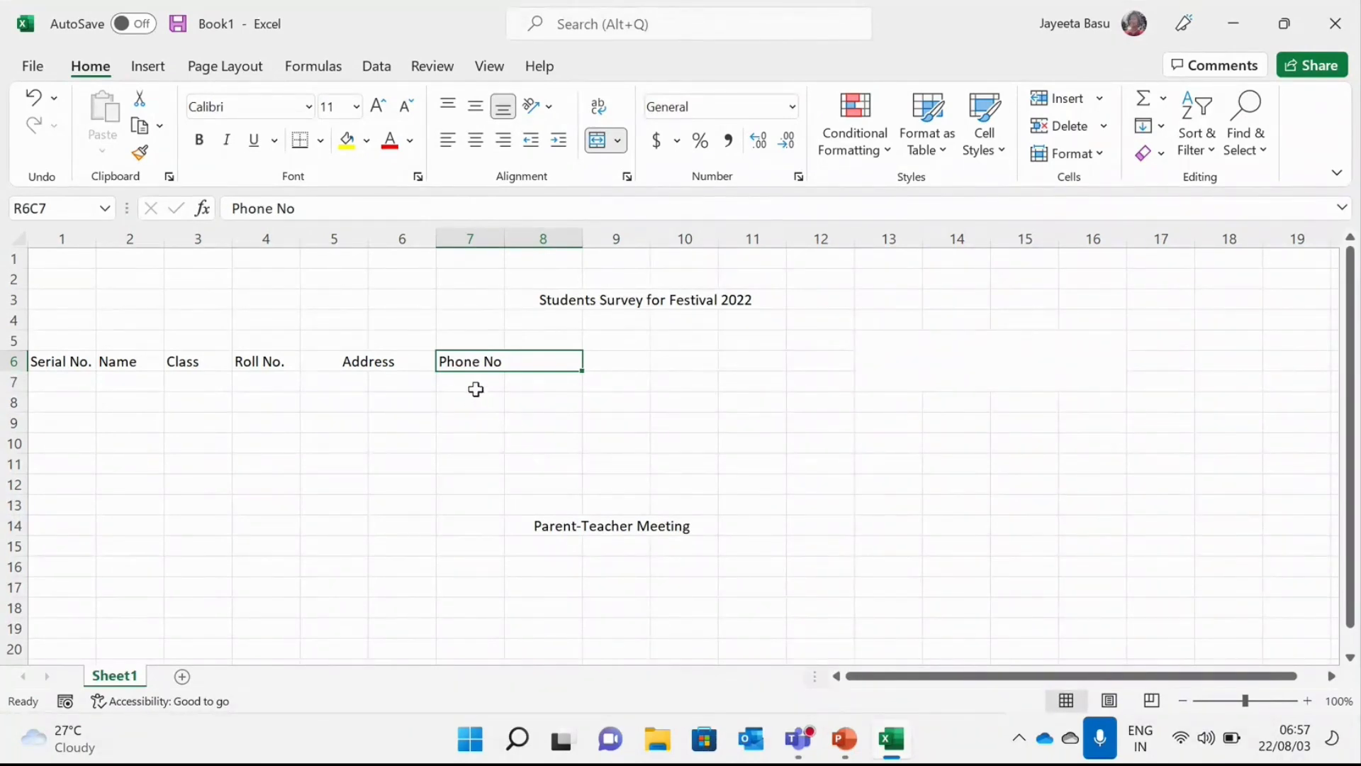
pyautogui.hotkey('ctrl', 'z')
pyautogui.click(532, 374)
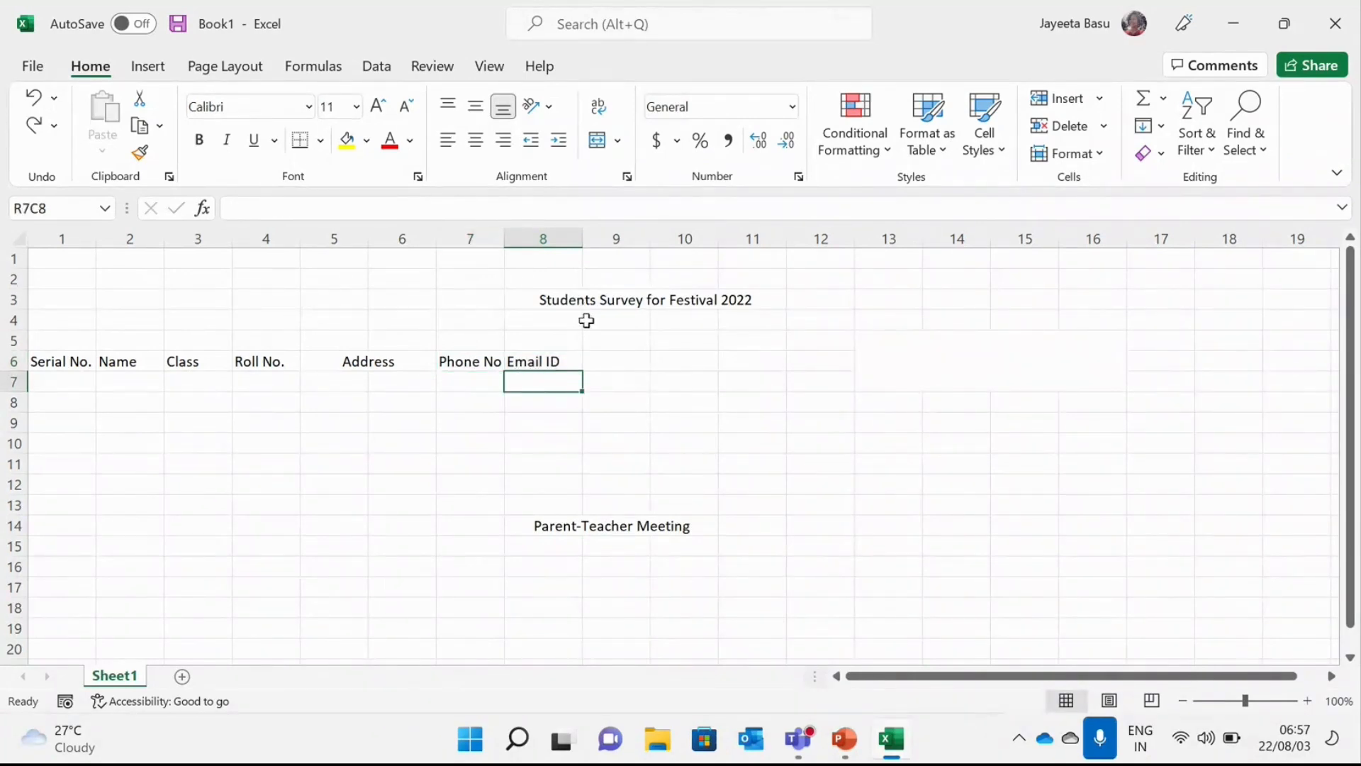
pyautogui.click(561, 364)
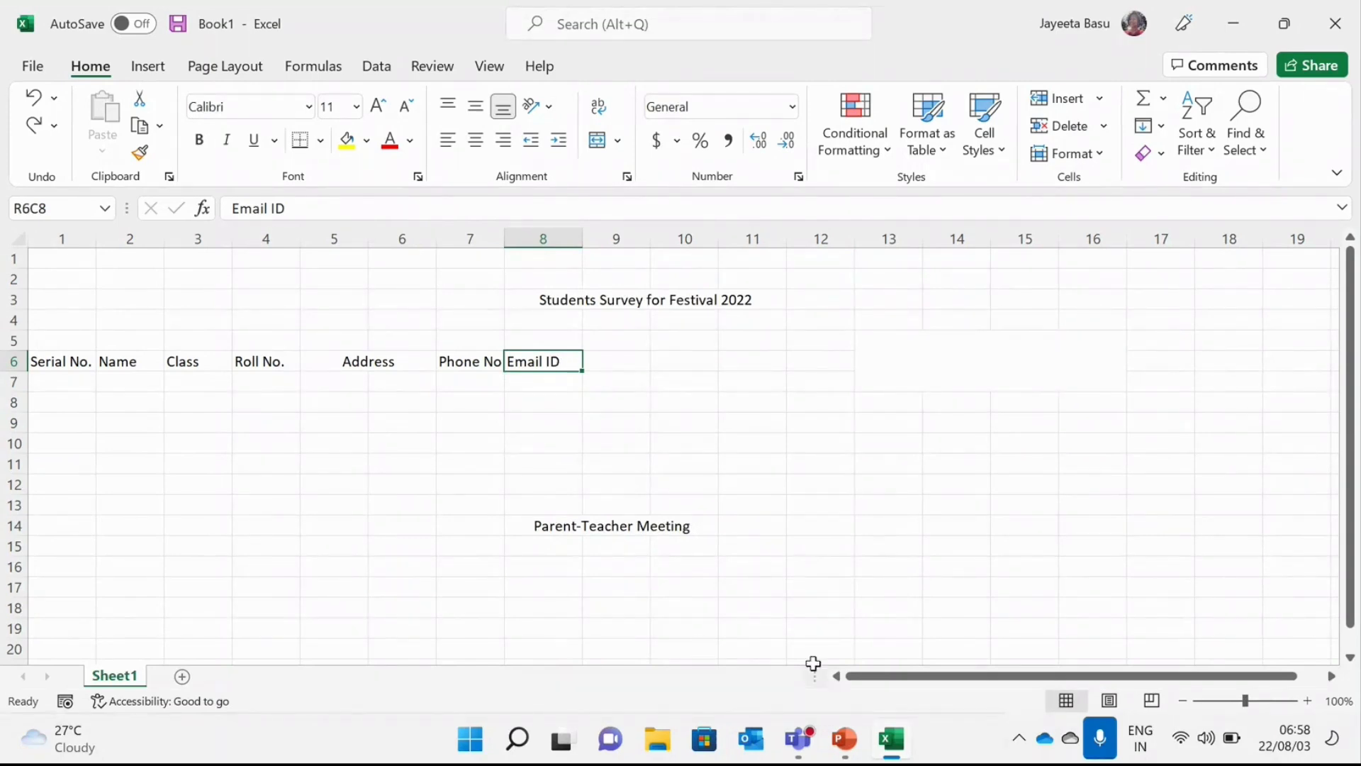
# Back in PowerPoint, present from the current slide and advance to slide 5, Currency Formatting.
pyautogui.click(845, 739)
pyautogui.click(1139, 696)
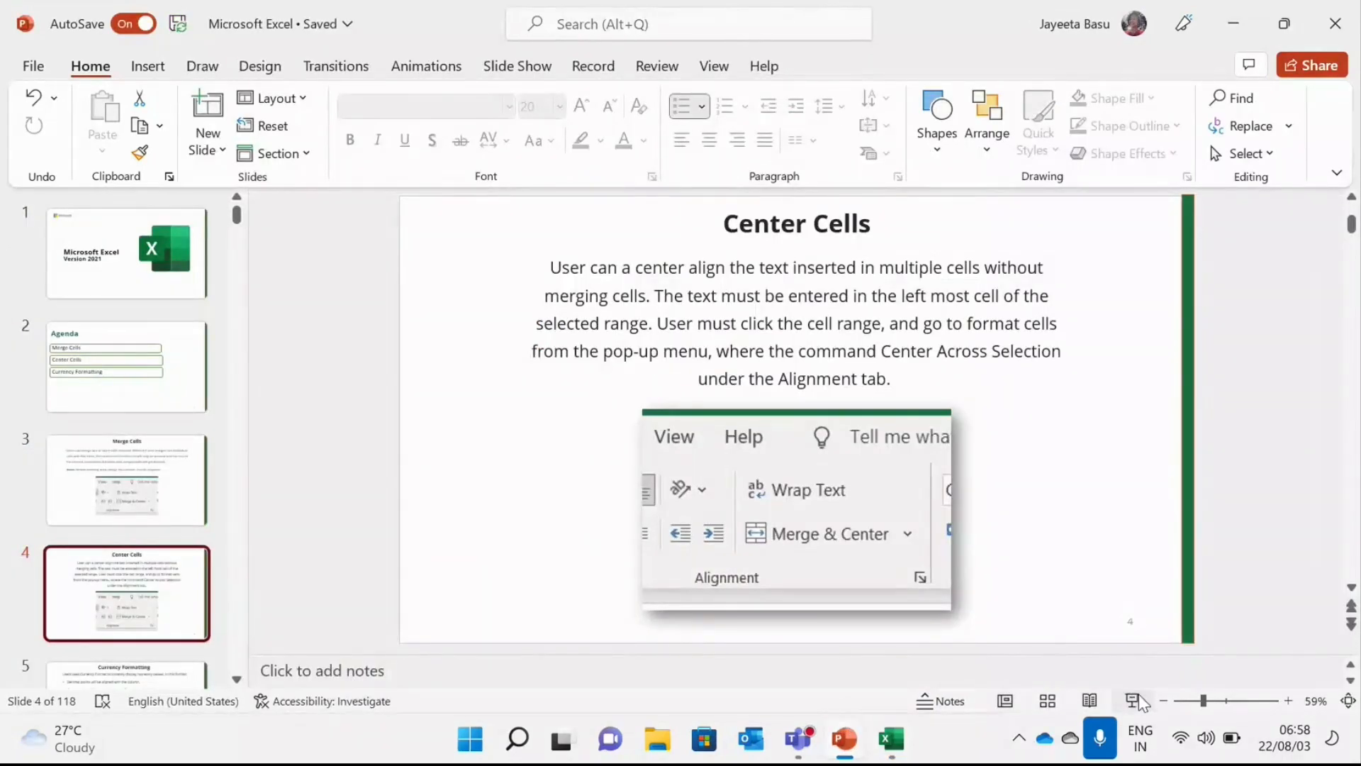
pyautogui.press('Right')
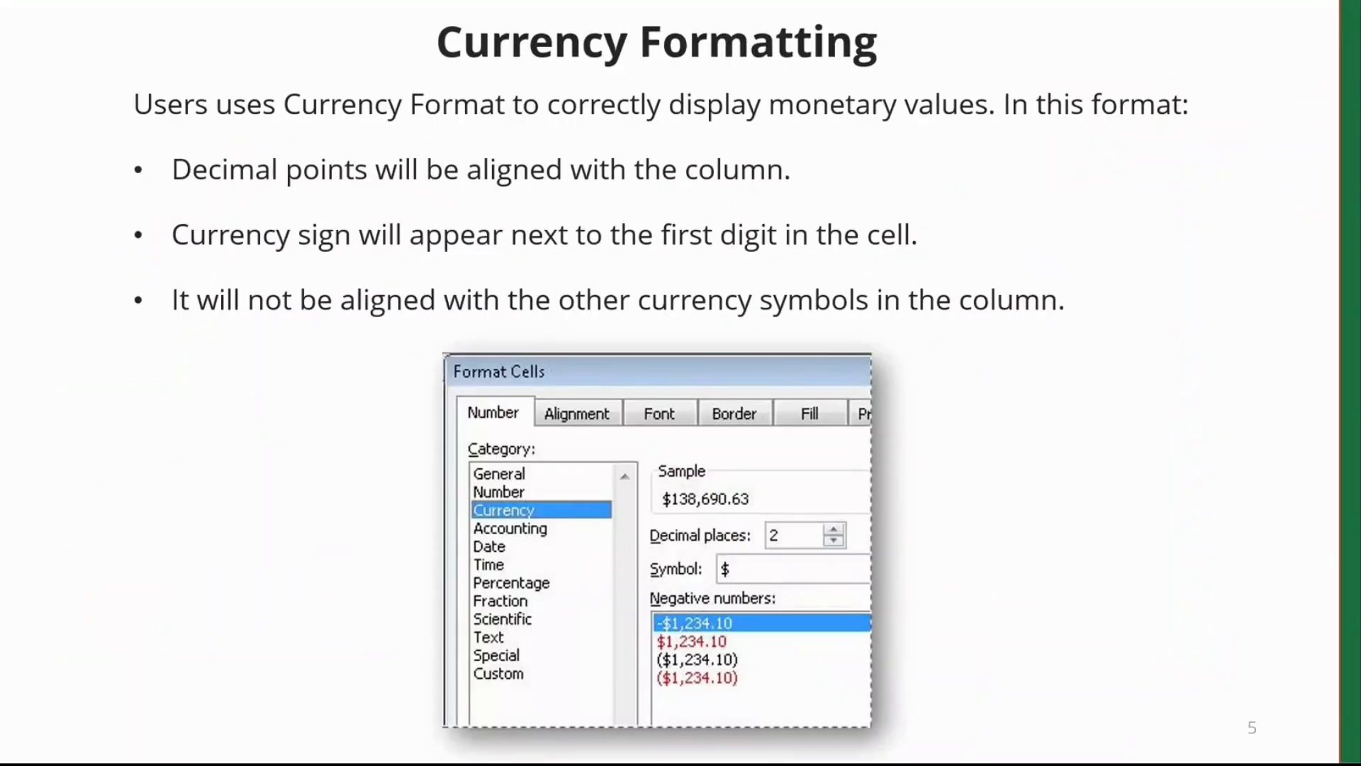
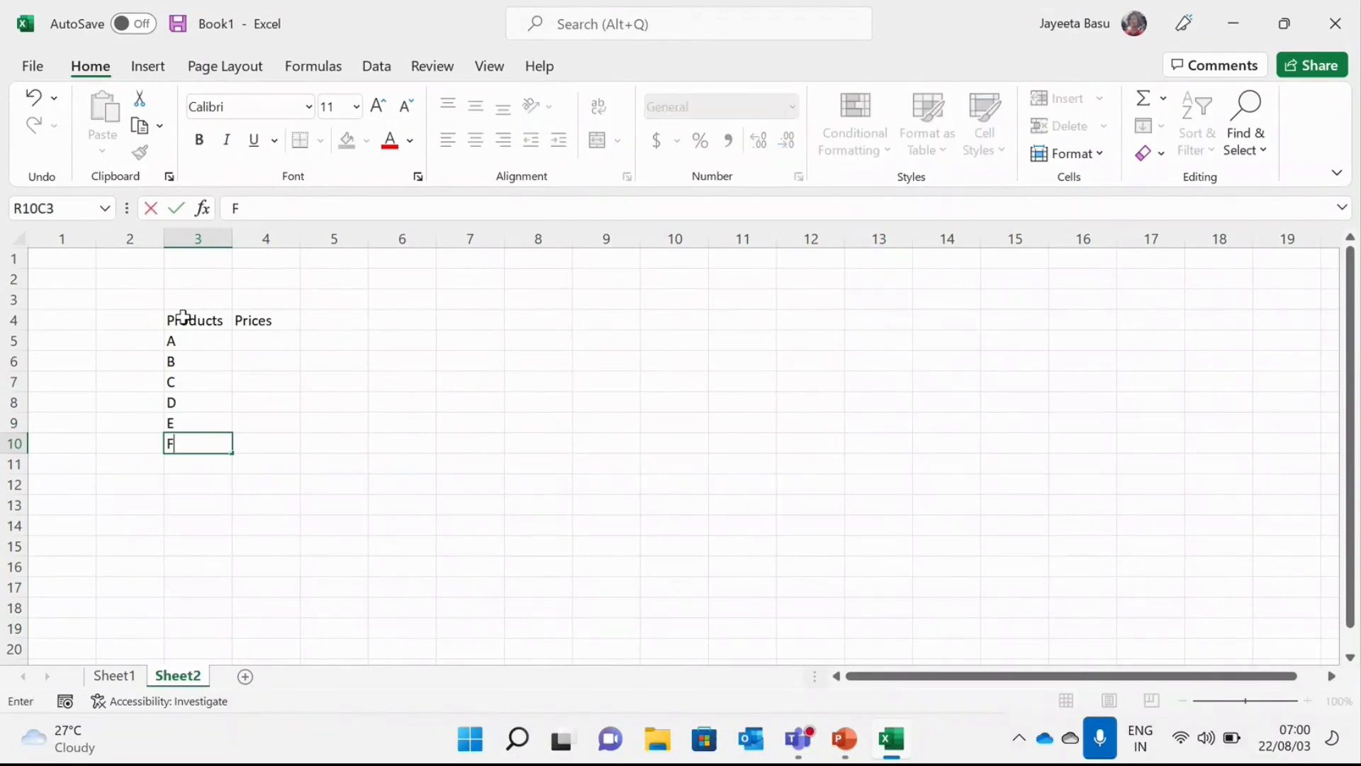
# Enter prices 50, 75, 45, 30, 100 and 15 beside products A to F.
pyautogui.press('Up')
pyautogui.press('Up')
pyautogui.press('Up')
pyautogui.press('Up')
pyautogui.press('Up')
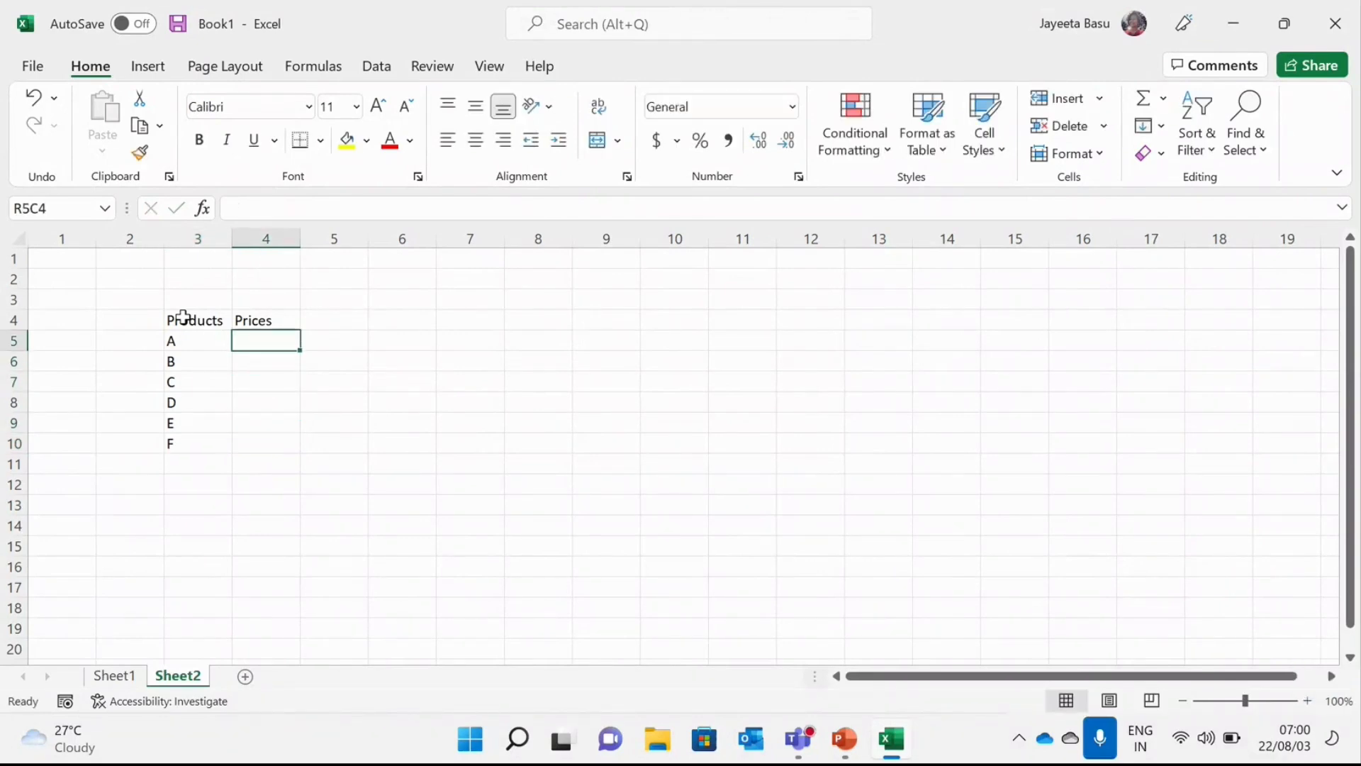
pyautogui.write('50')
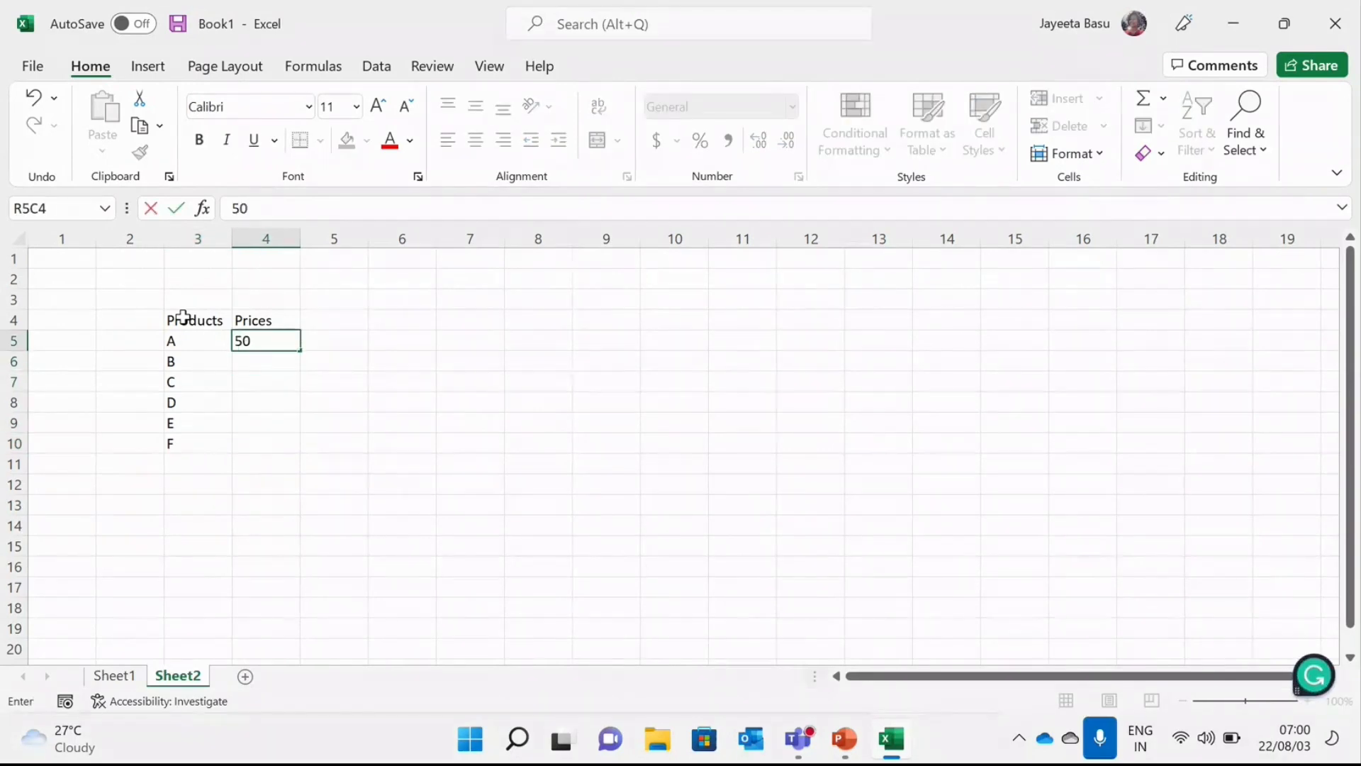
pyautogui.press('Return')
pyautogui.write('75')
pyautogui.press('Return')
pyautogui.write('45')
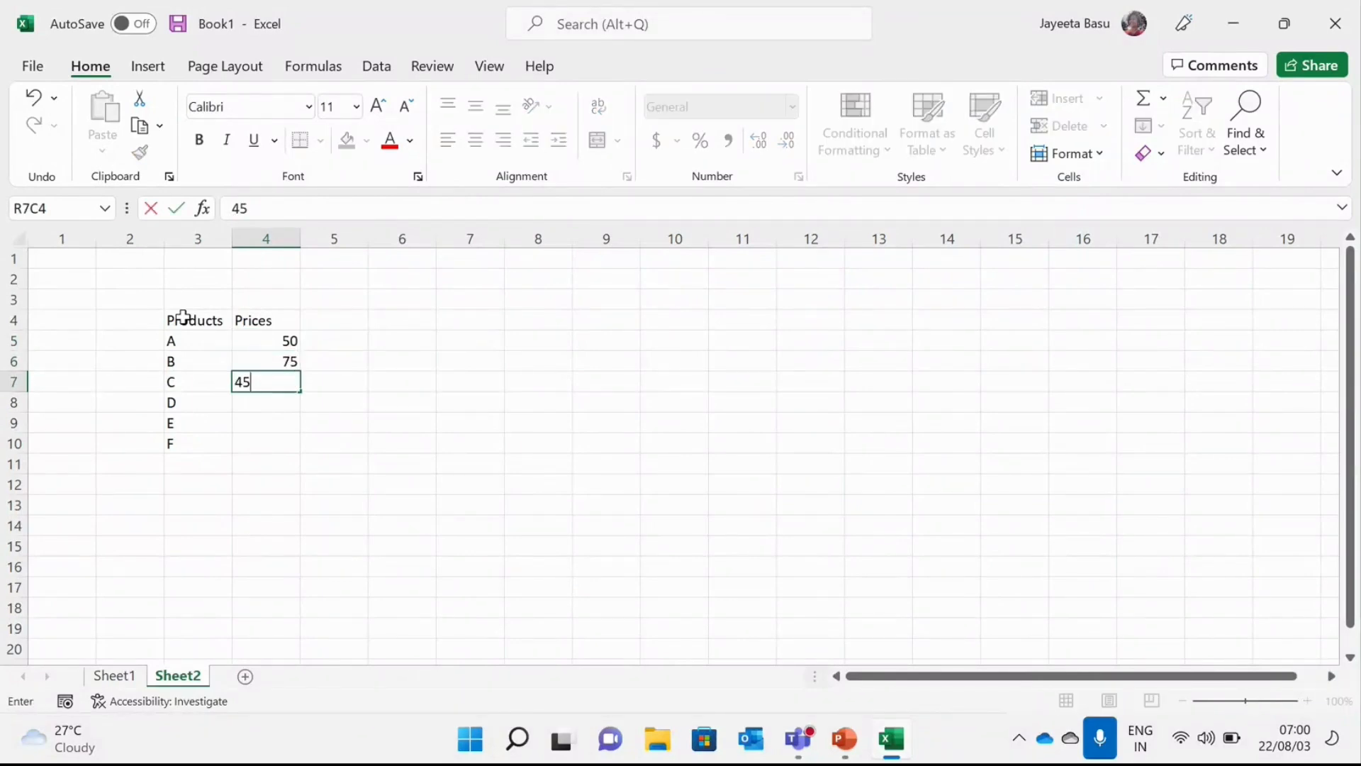
pyautogui.press('Return')
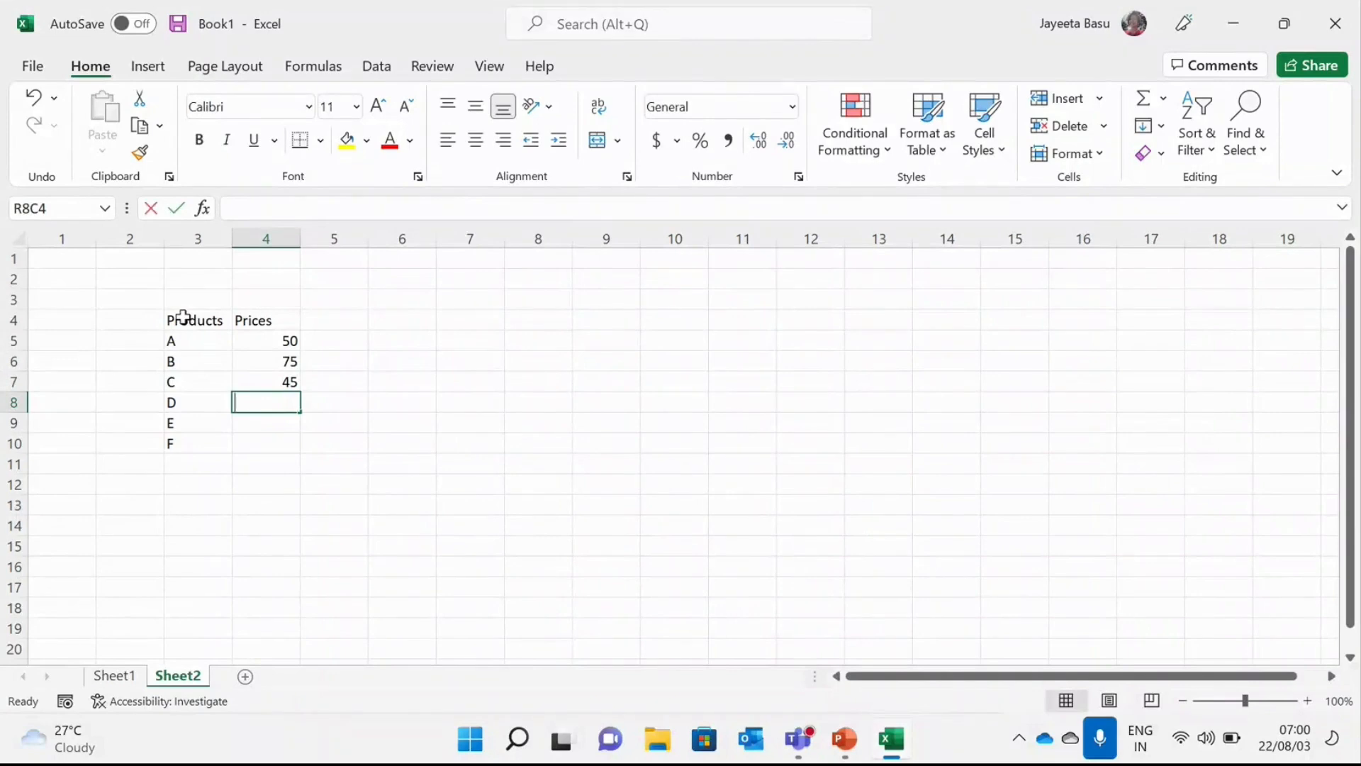
pyautogui.write('30')
pyautogui.press('Return')
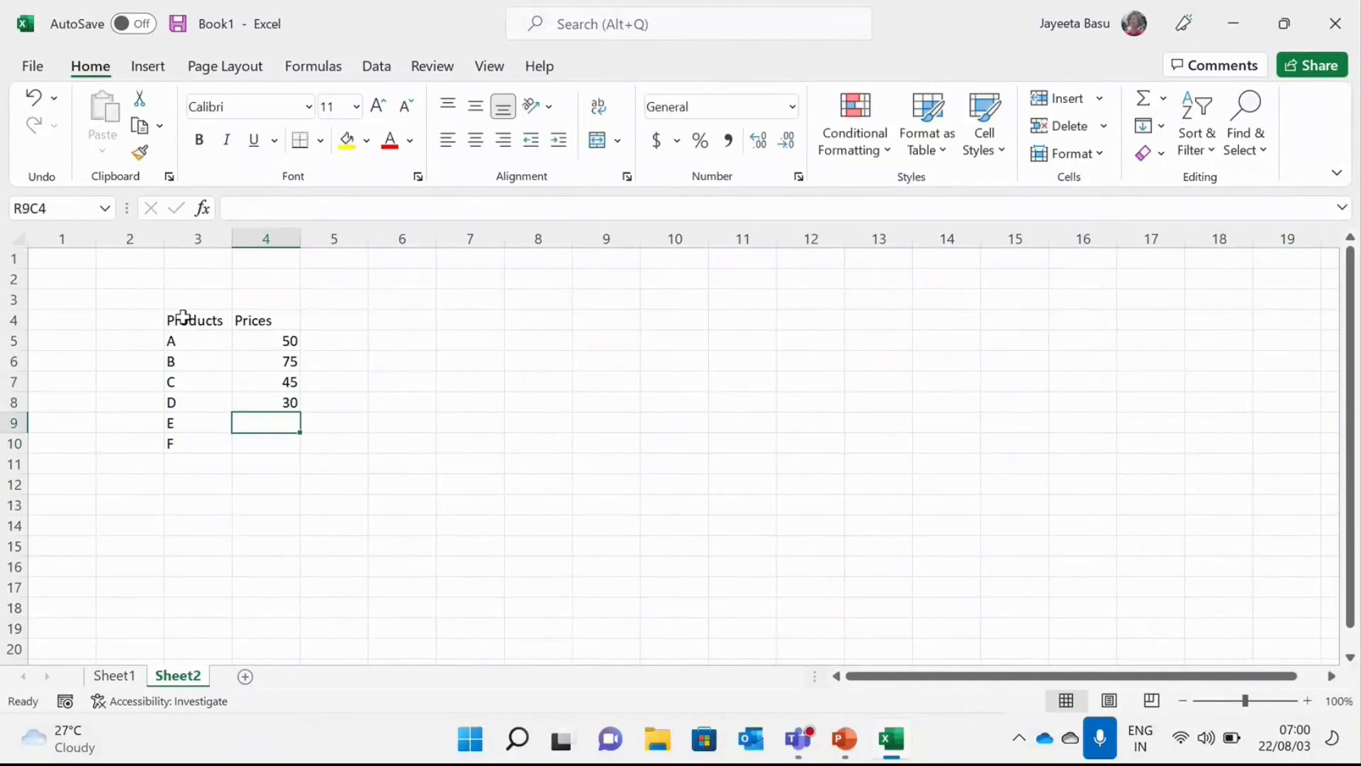
pyautogui.write('100')
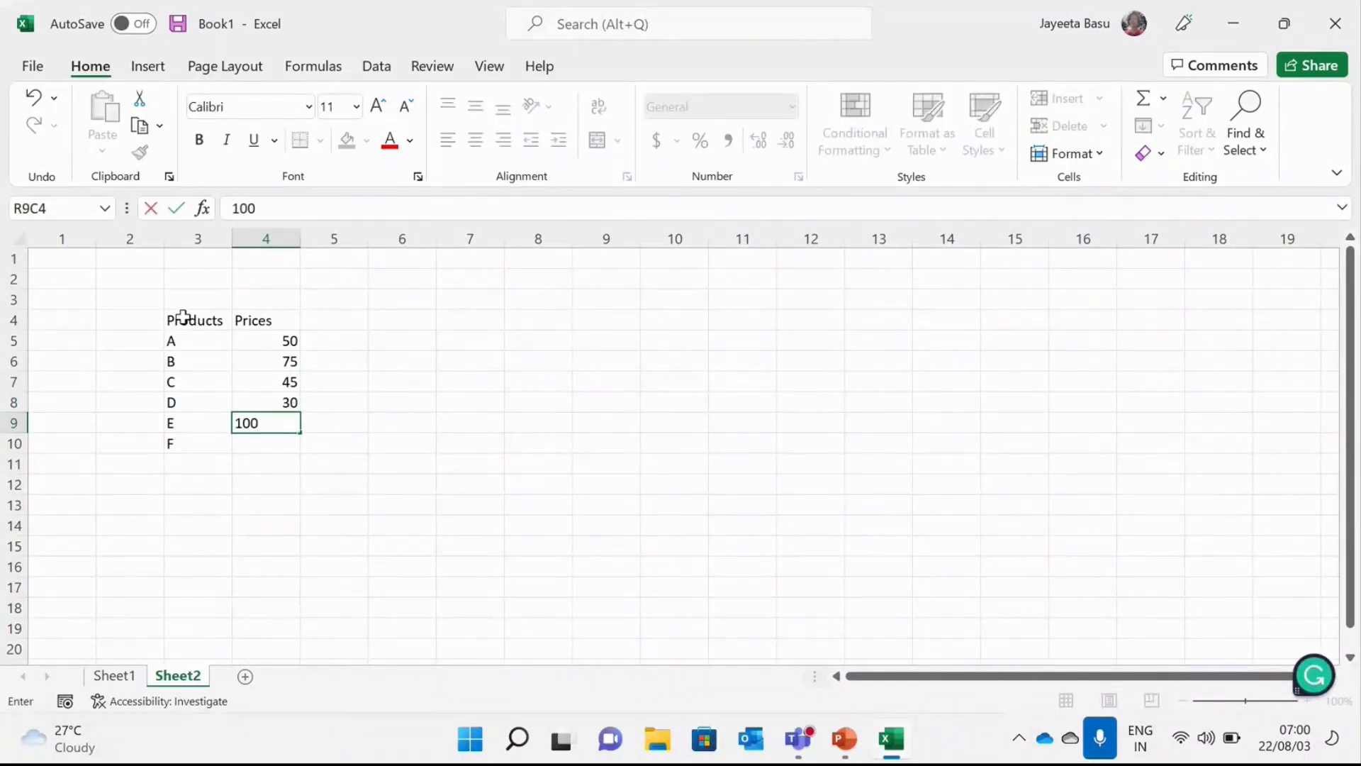
pyautogui.press('Return')
pyautogui.write('1')
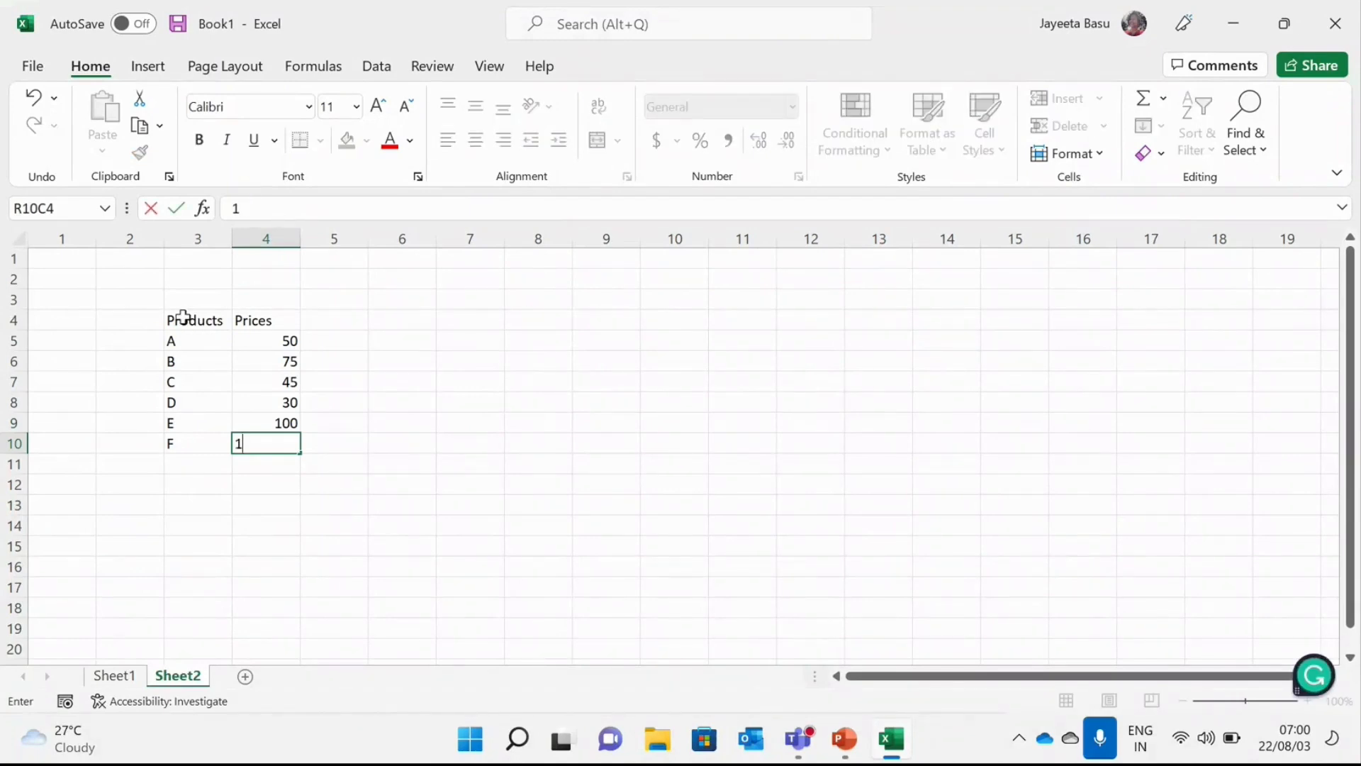
pyautogui.write('5')
pyautogui.click(352, 366)
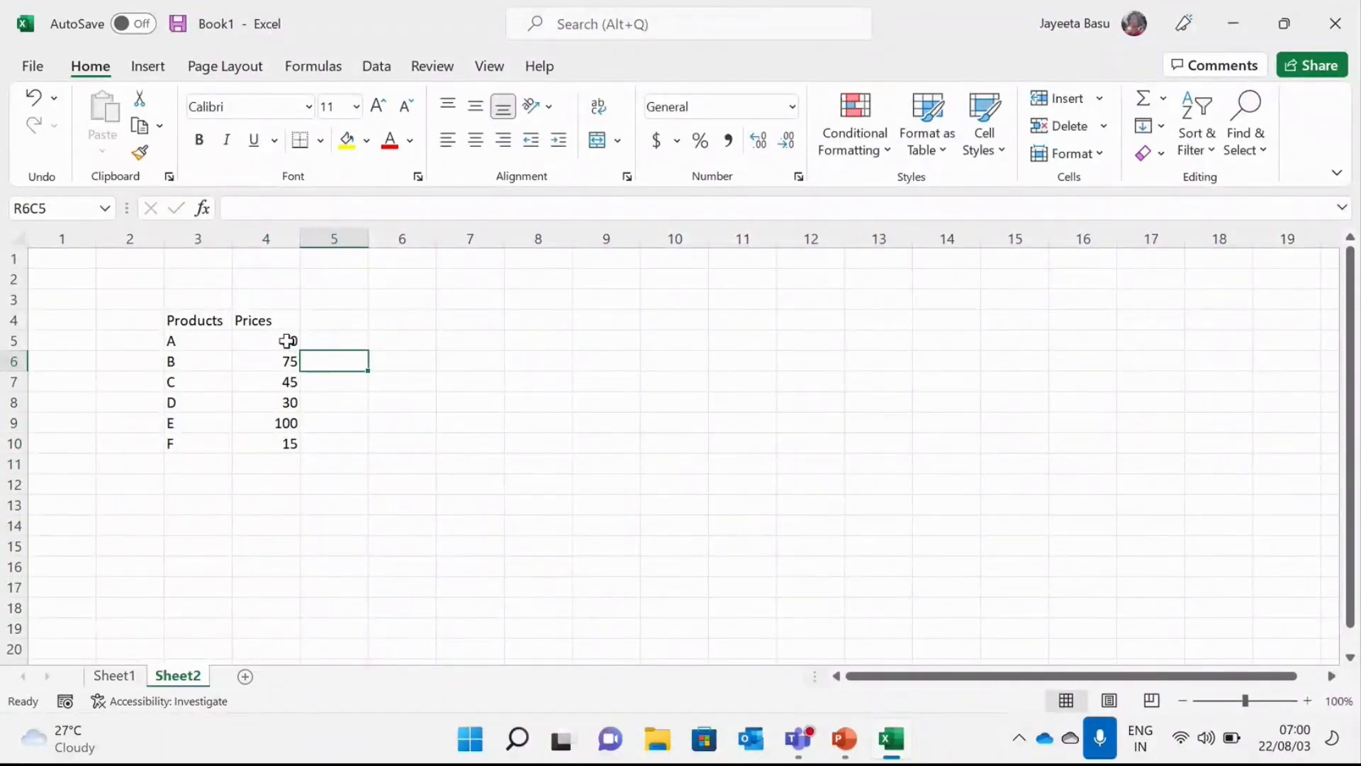
# Select the six prices and give them Accounting format with the ₹ English (India) symbol.
pyautogui.moveTo(287, 341); pyautogui.dragTo(275, 441)
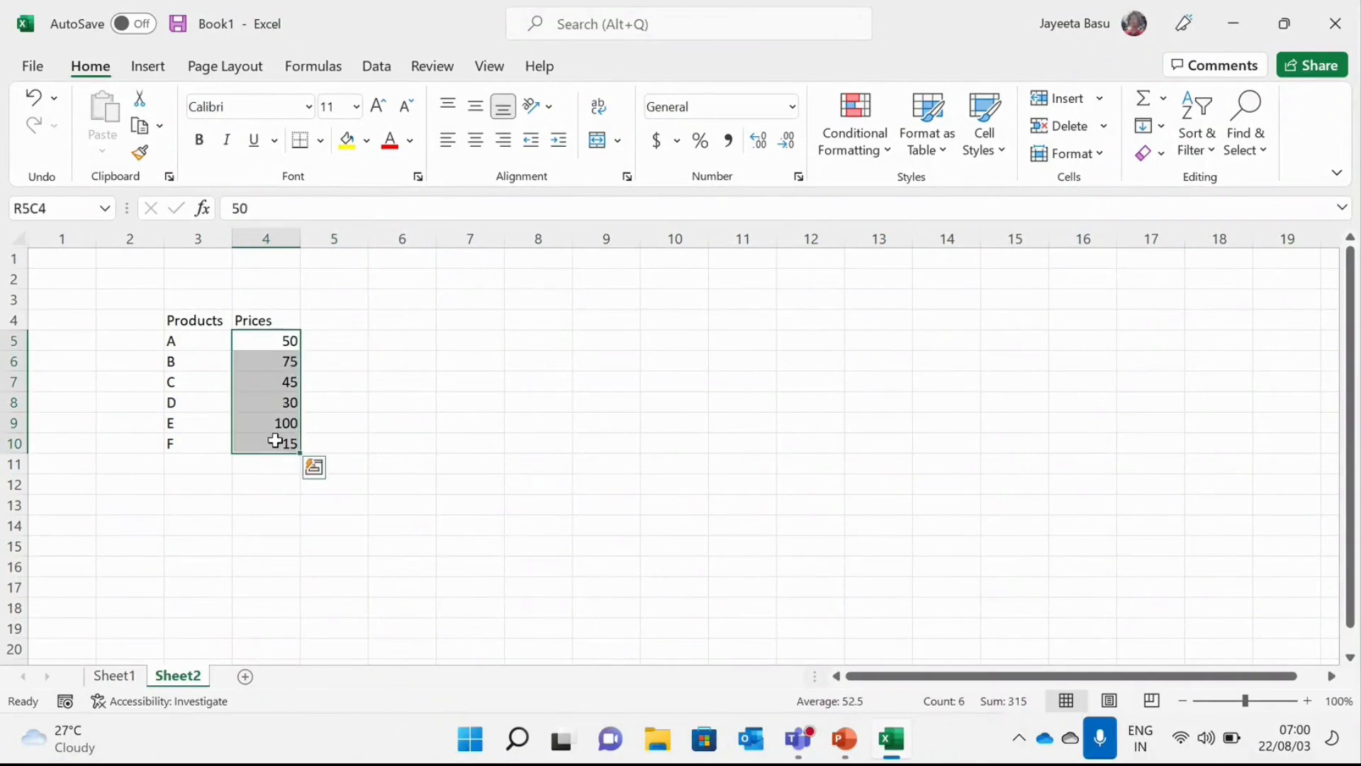
pyautogui.click(677, 142)
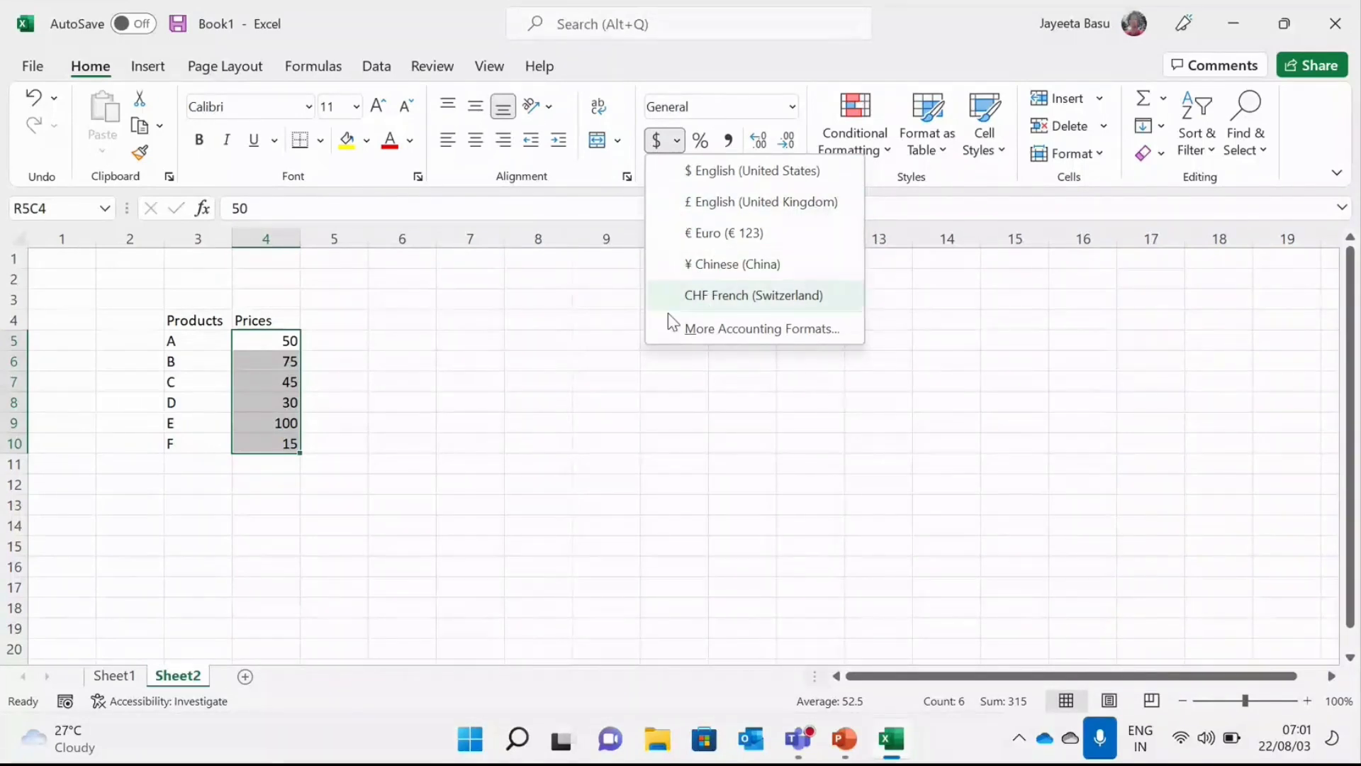
pyautogui.click(763, 329)
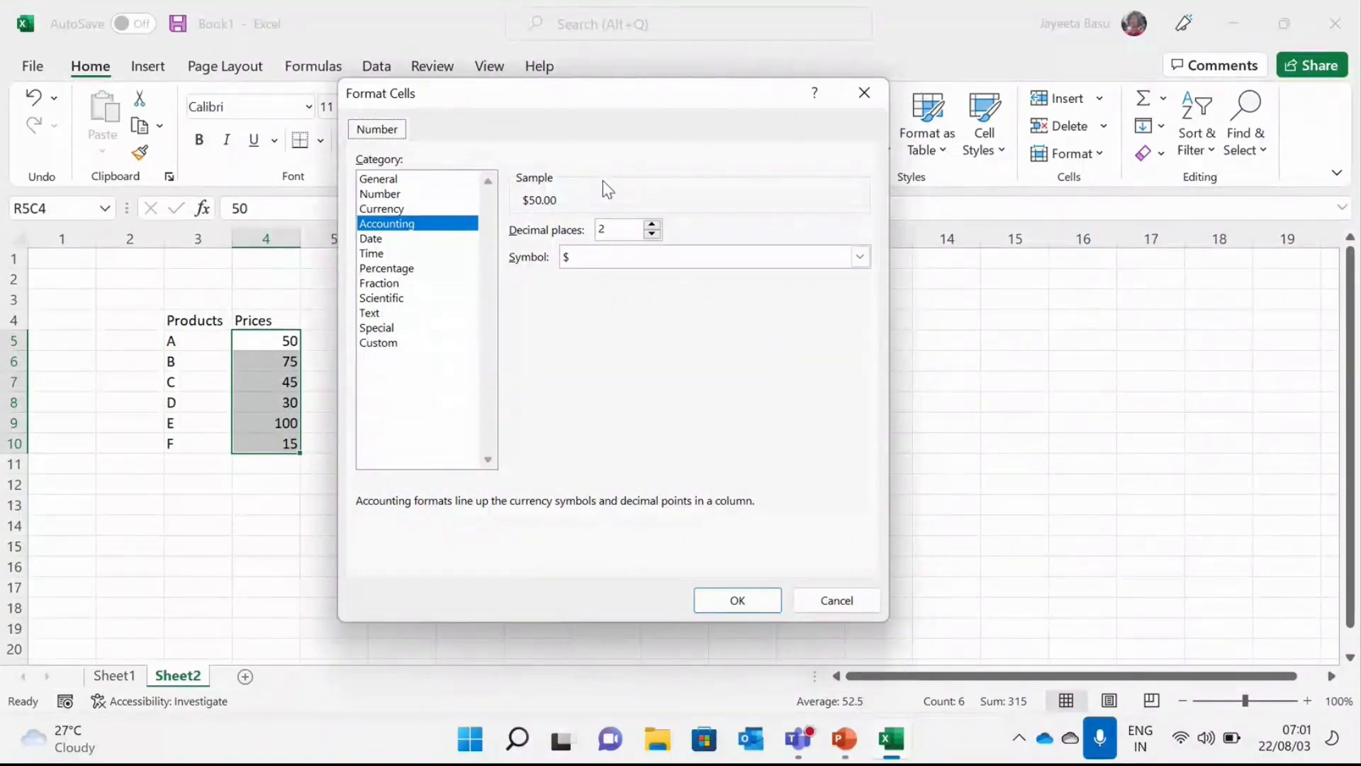
pyautogui.click(608, 257)
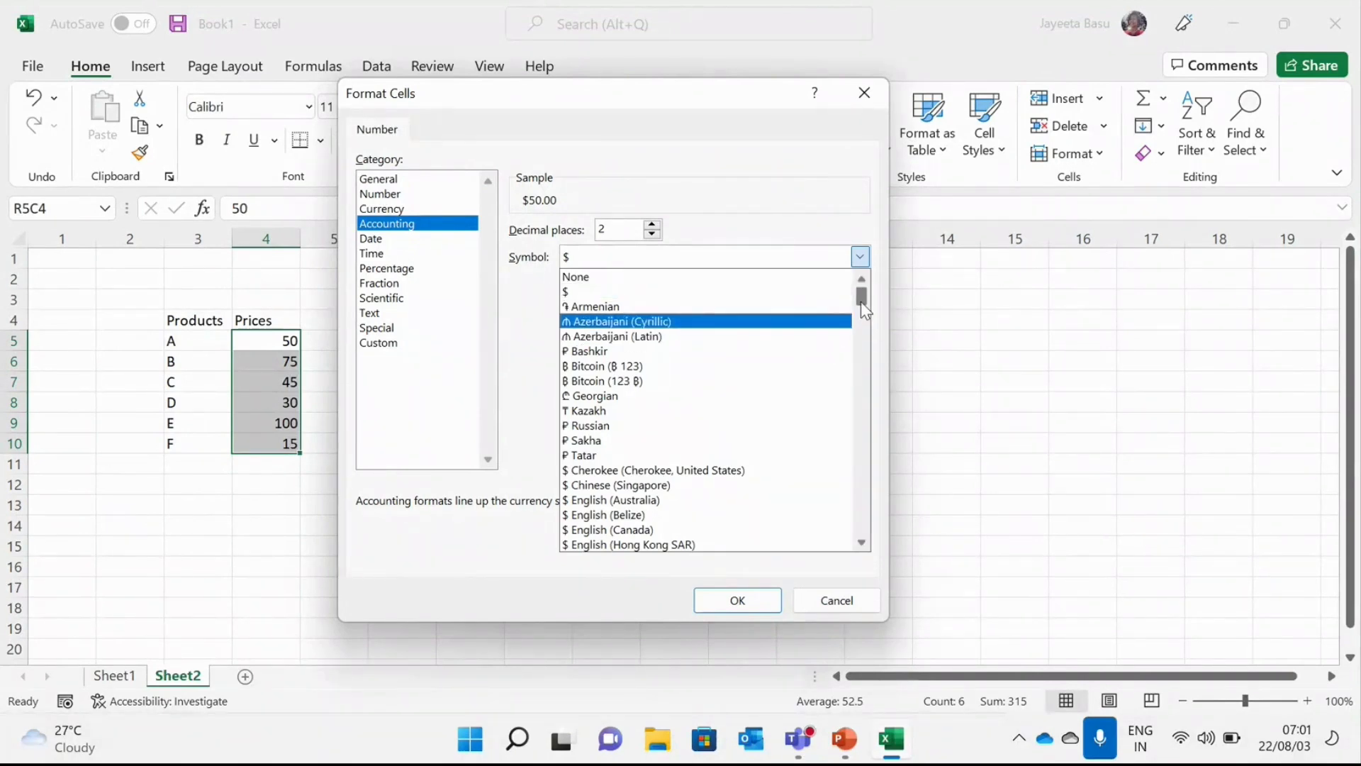
pyautogui.moveTo(860, 300); pyautogui.dragTo(863, 366)
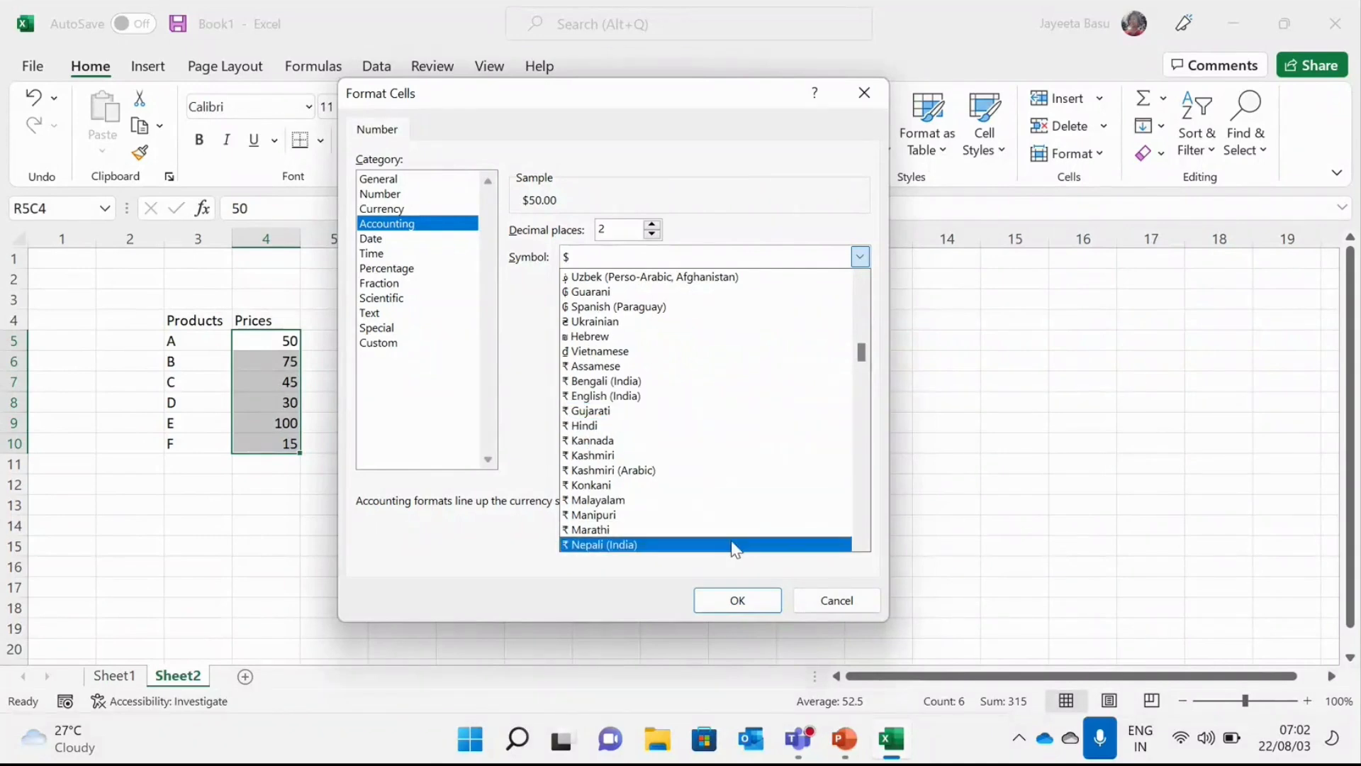
pyautogui.click(699, 397)
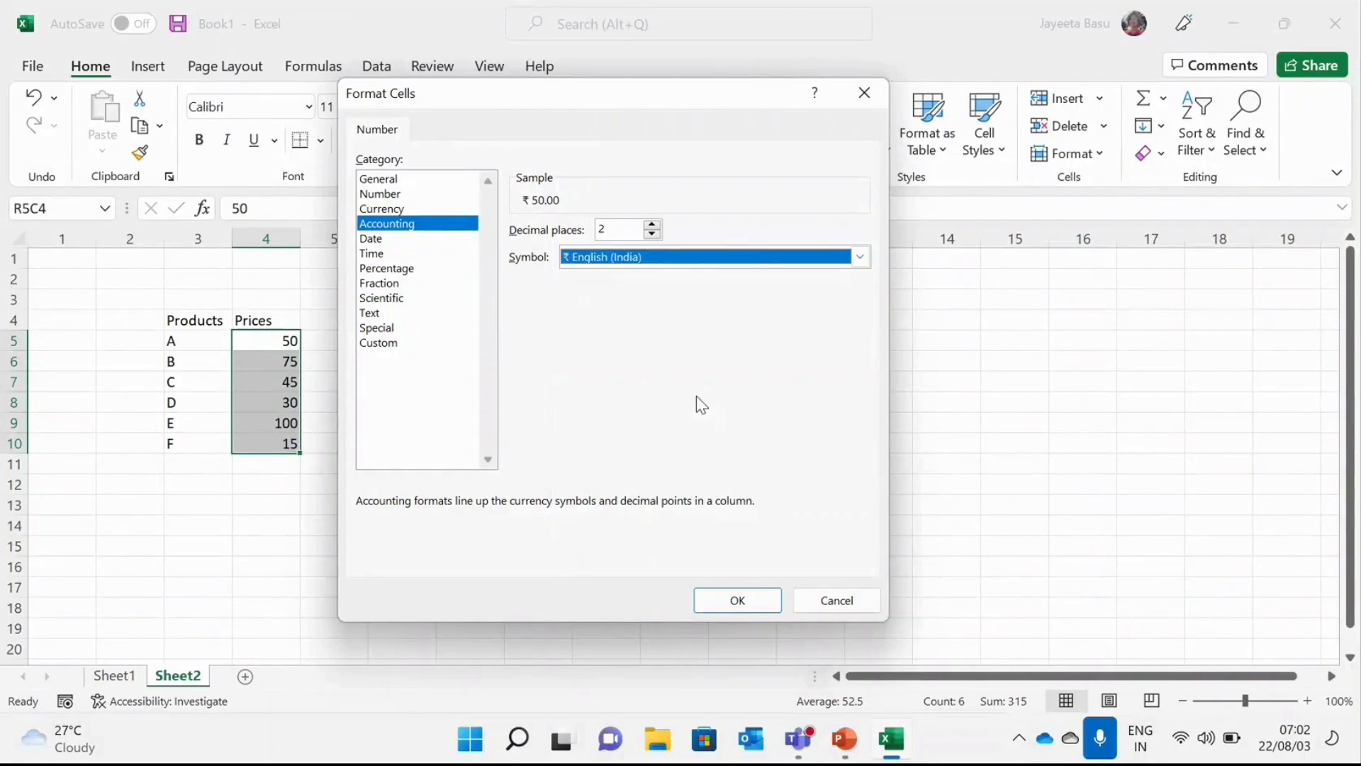
pyautogui.click(735, 599)
# Widen the Prices column and reselect the six price cells.
pyautogui.click(619, 544)
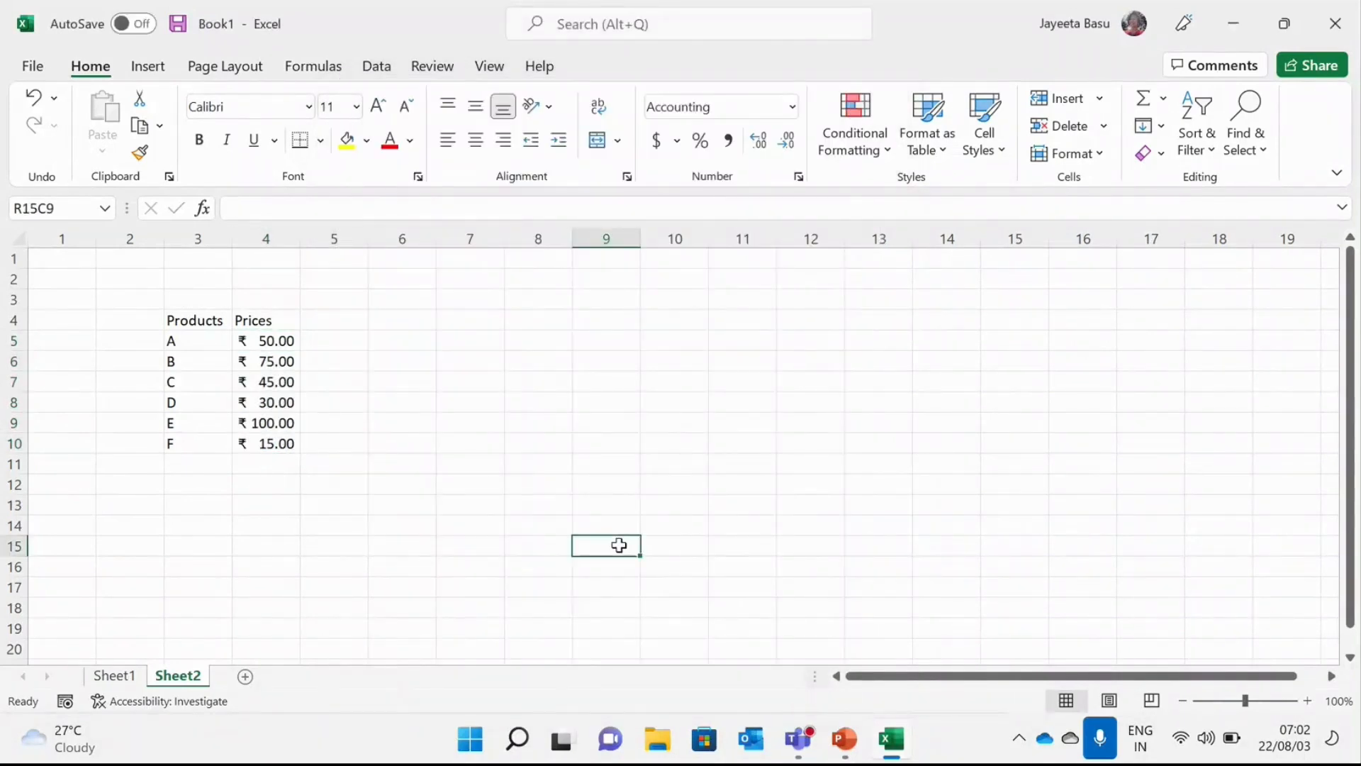
pyautogui.moveTo(300, 240); pyautogui.dragTo(330, 240)
pyautogui.moveTo(288, 340); pyautogui.dragTo(289, 446)
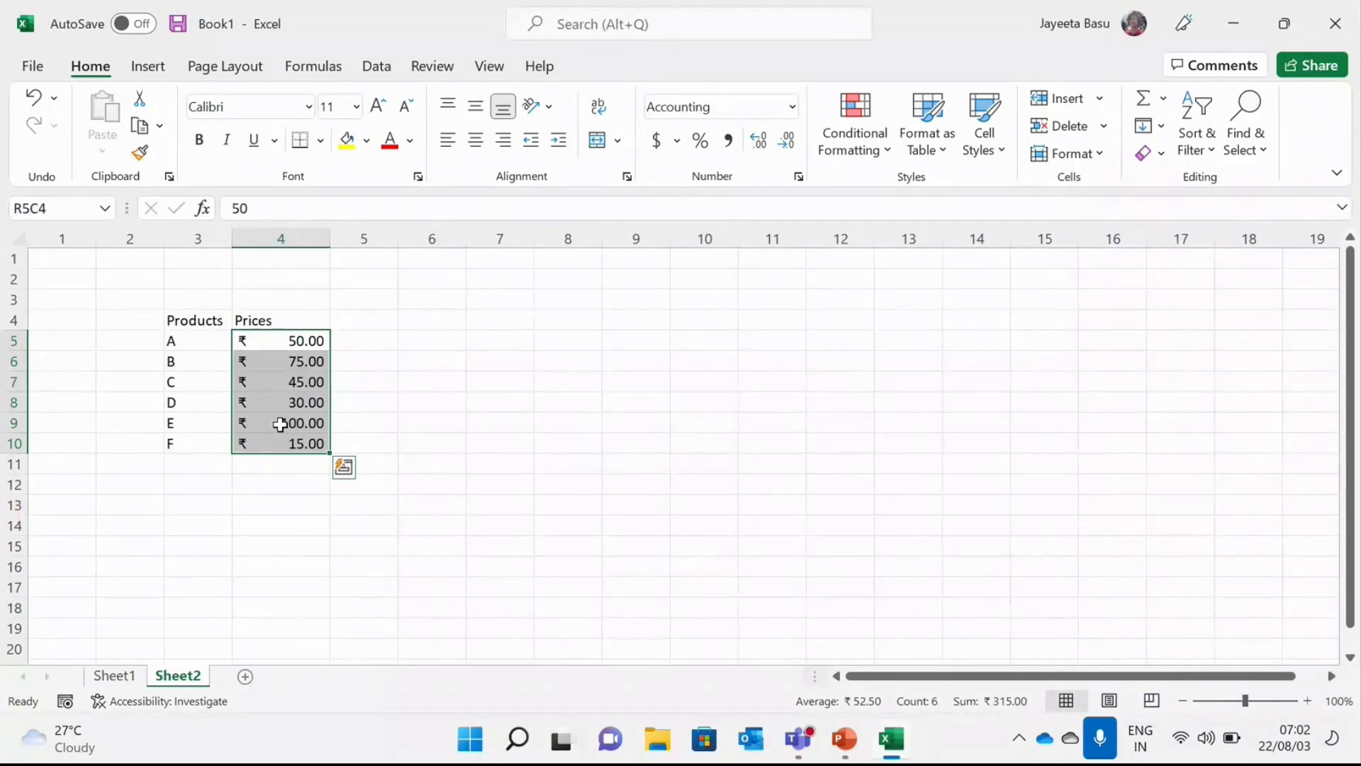
# In More Accounting Formats, choose the ₹ English (India) currency symbol.
pyautogui.click(676, 141)
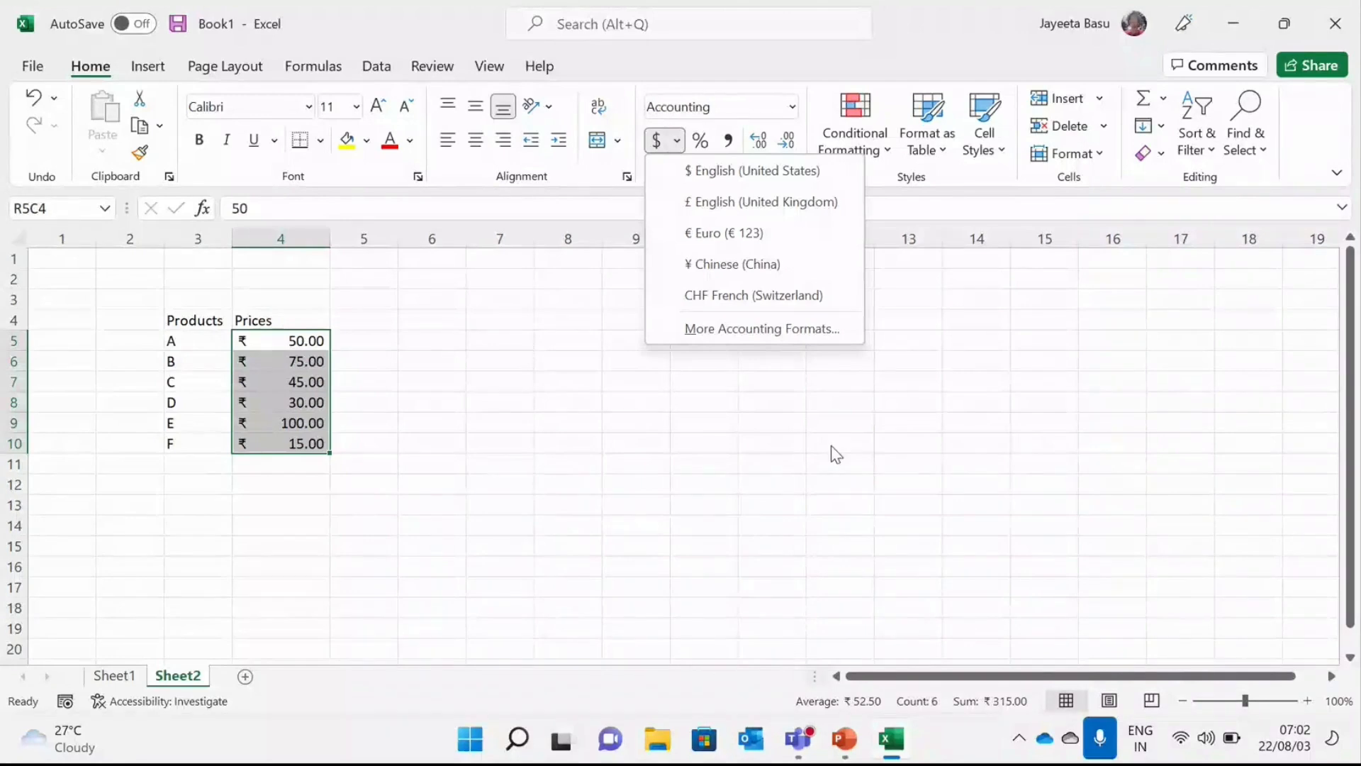
pyautogui.click(791, 327)
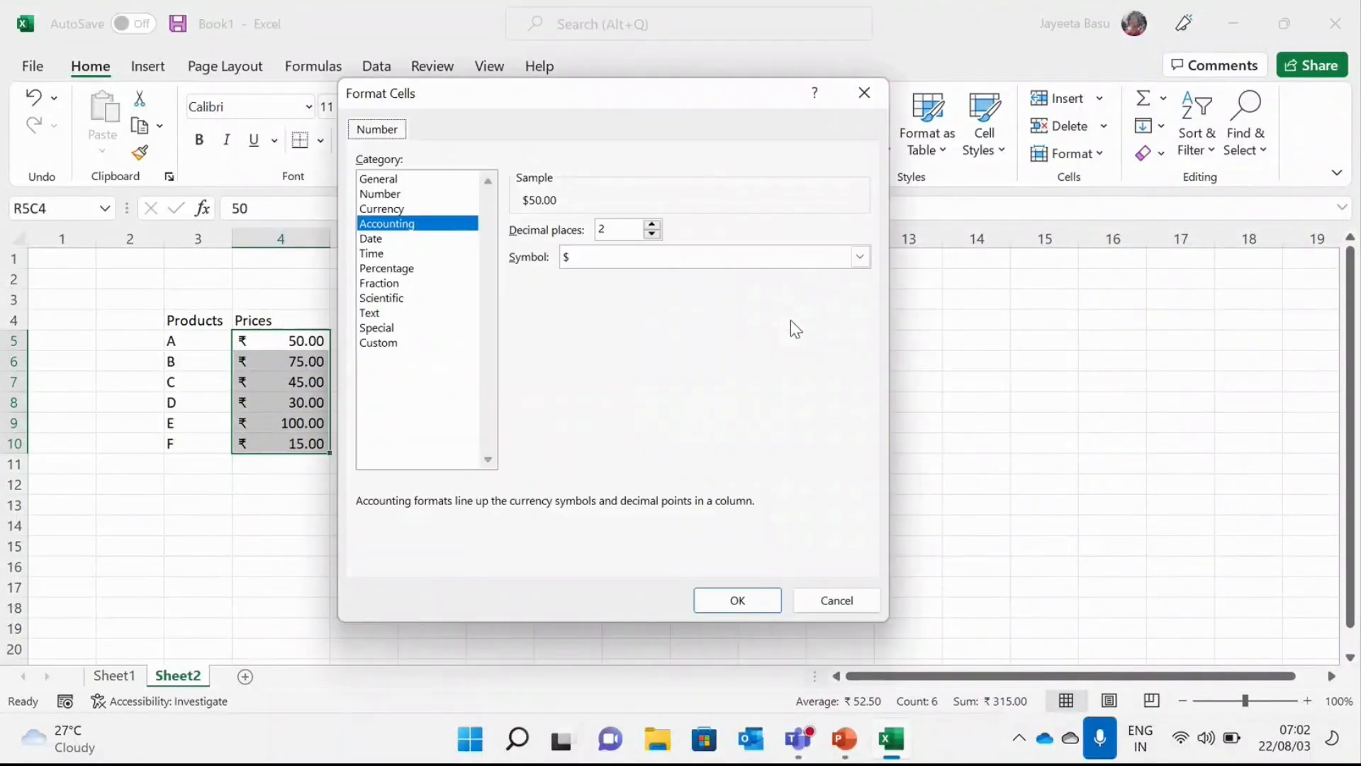
pyautogui.click(762, 253)
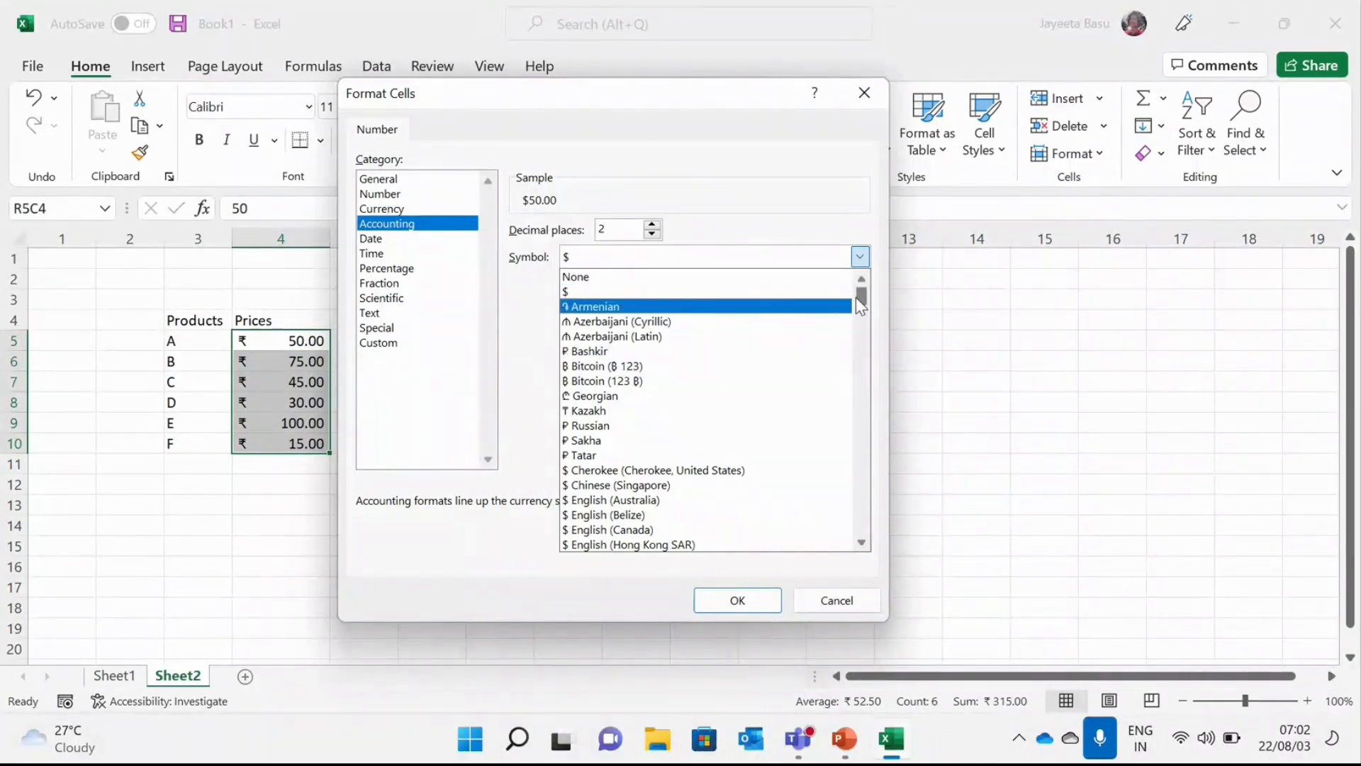
pyautogui.moveTo(857, 296); pyautogui.dragTo(852, 344)
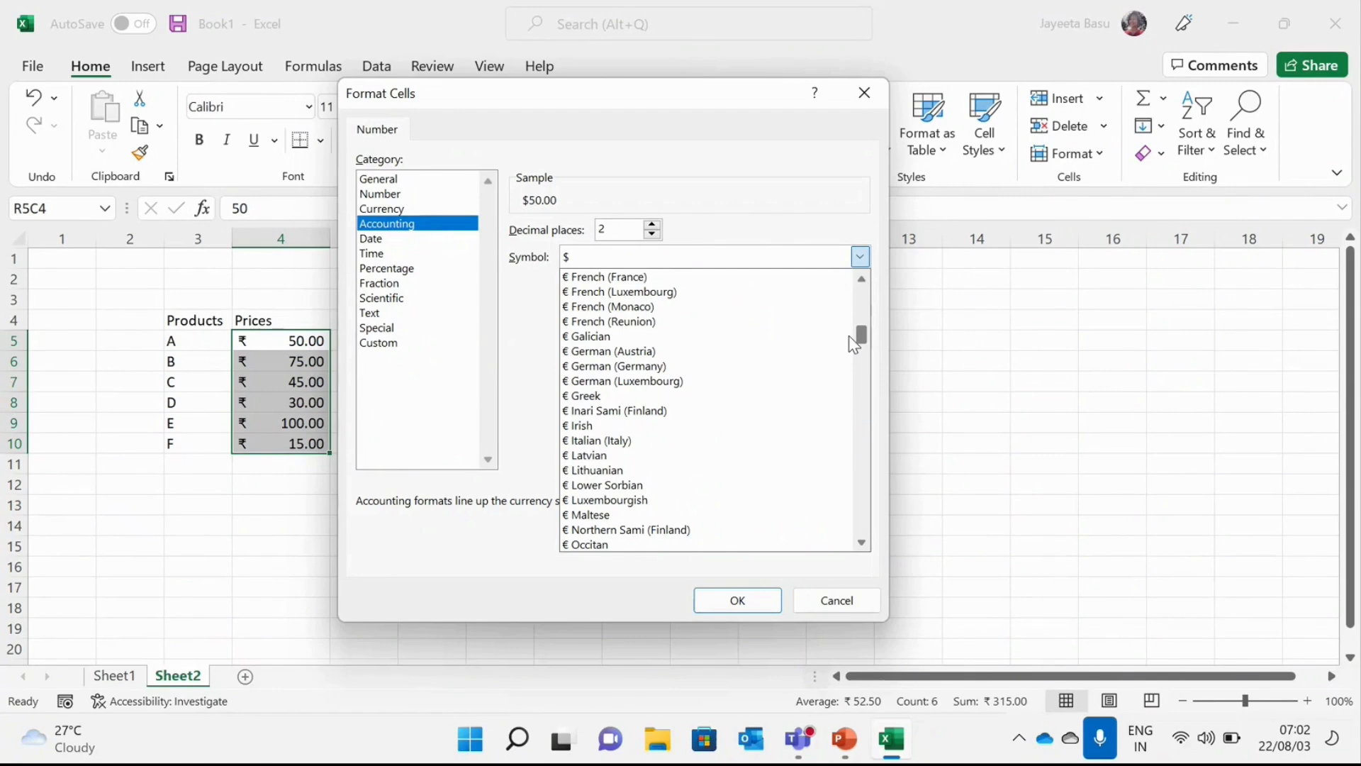
pyautogui.scroll(1, 848, 334)
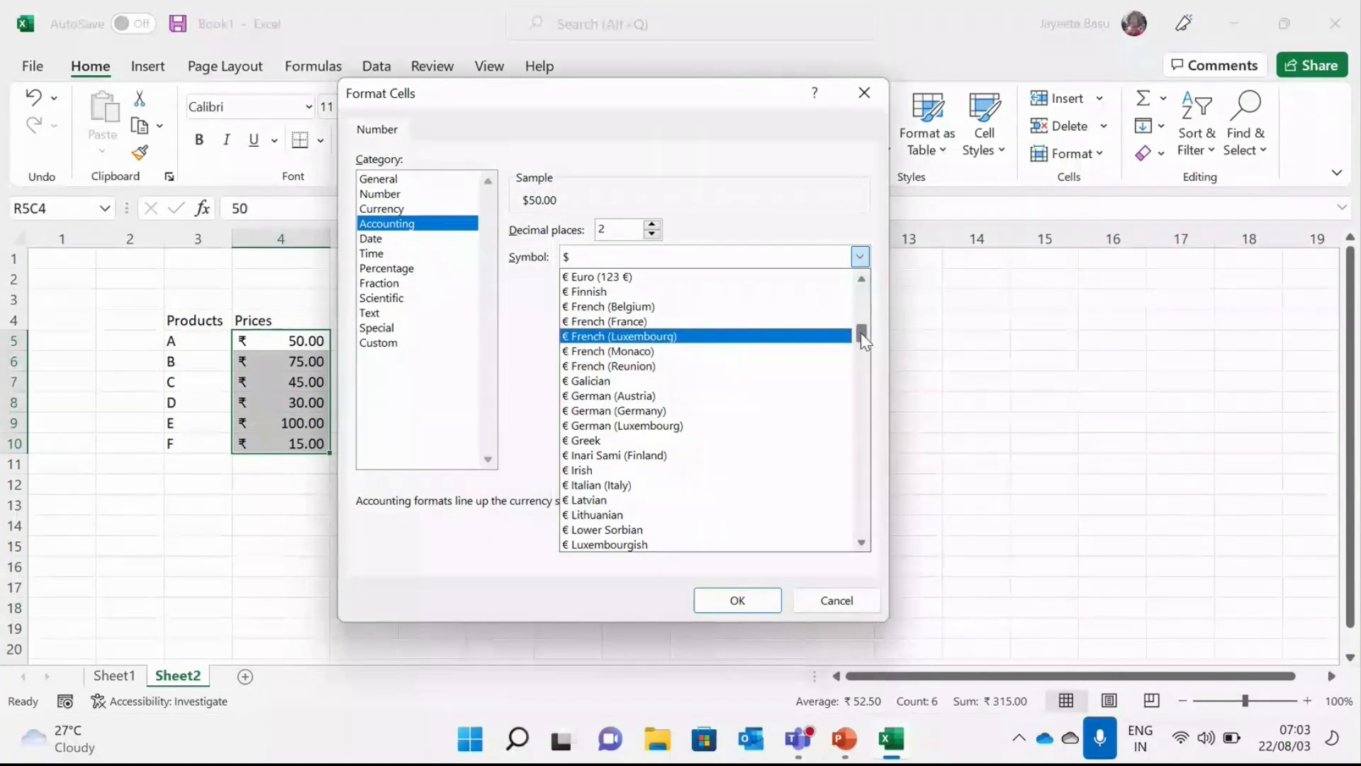
pyautogui.moveTo(863, 339); pyautogui.dragTo(860, 355)
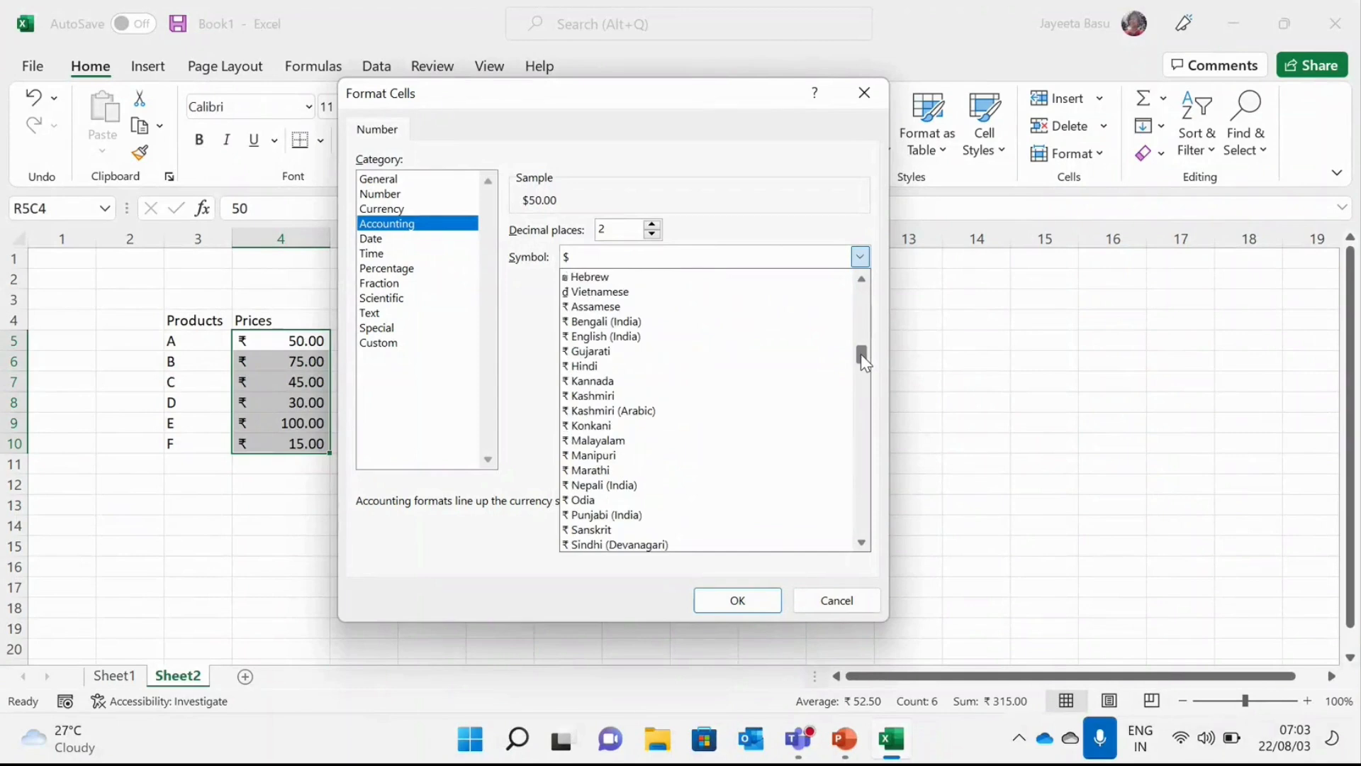
pyautogui.click(752, 336)
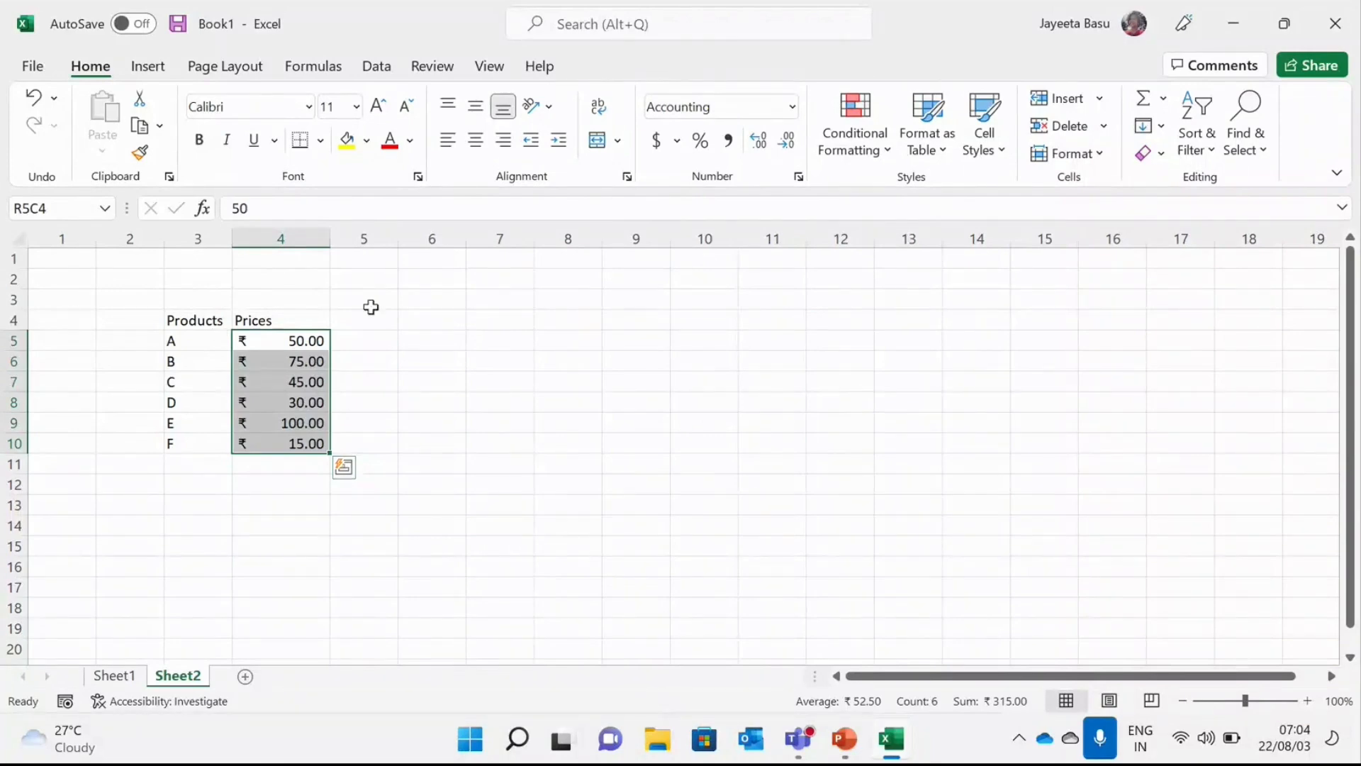
pyautogui.click(451, 389)
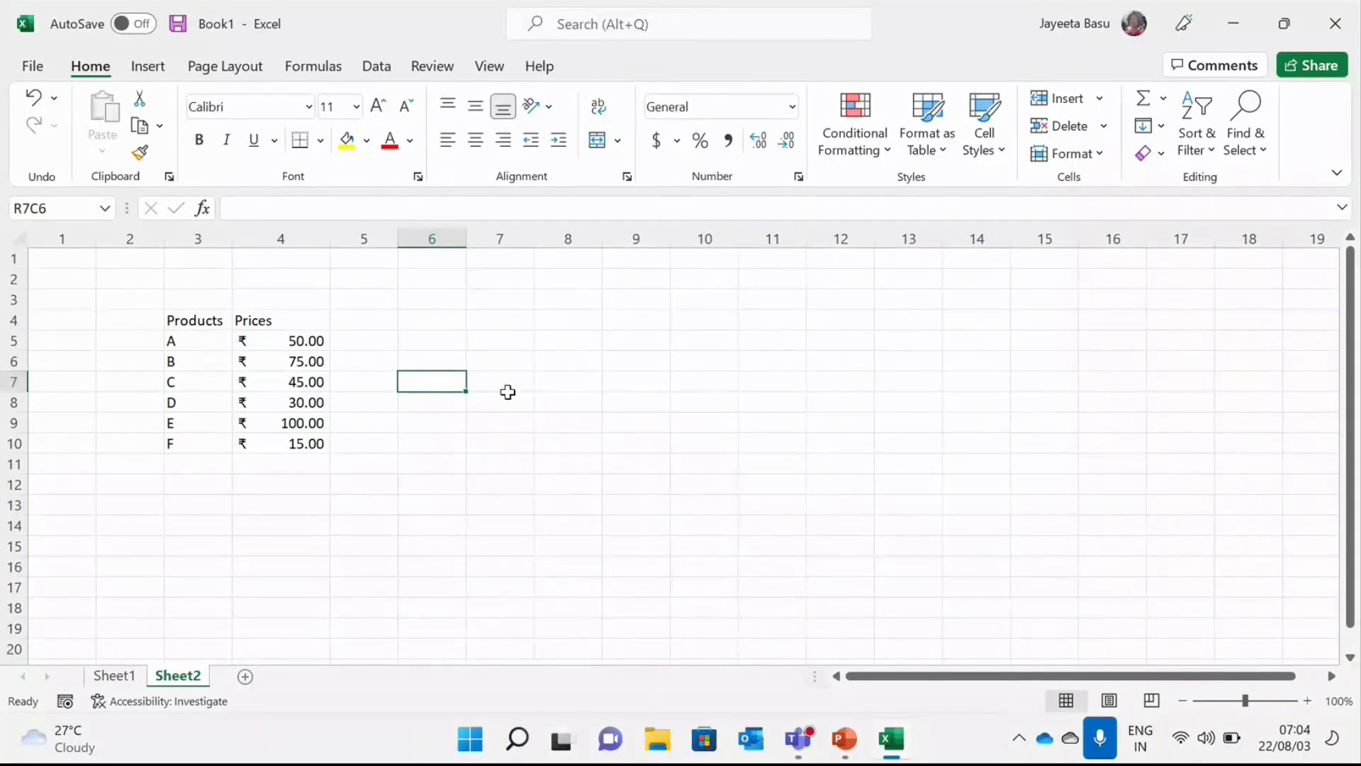
pyautogui.write('INR 50.00')
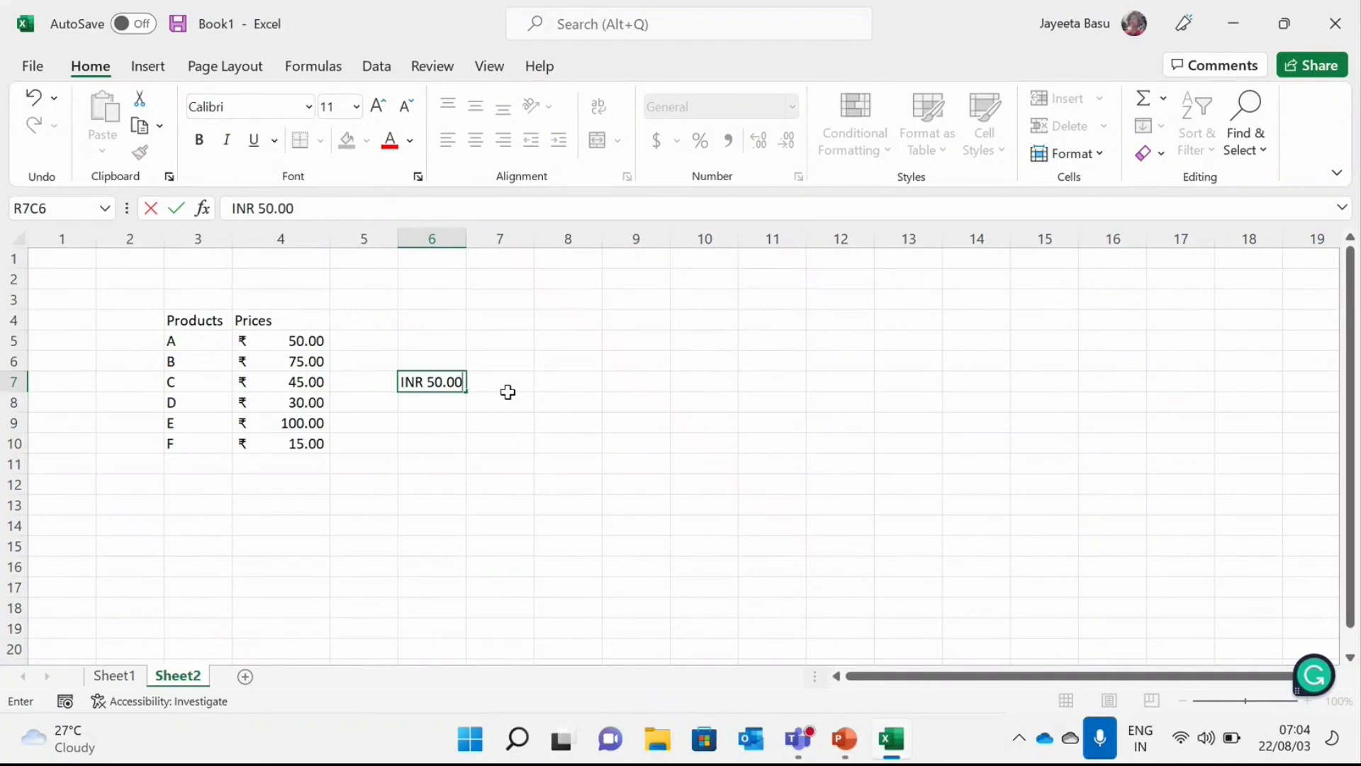
pyautogui.press('Return')
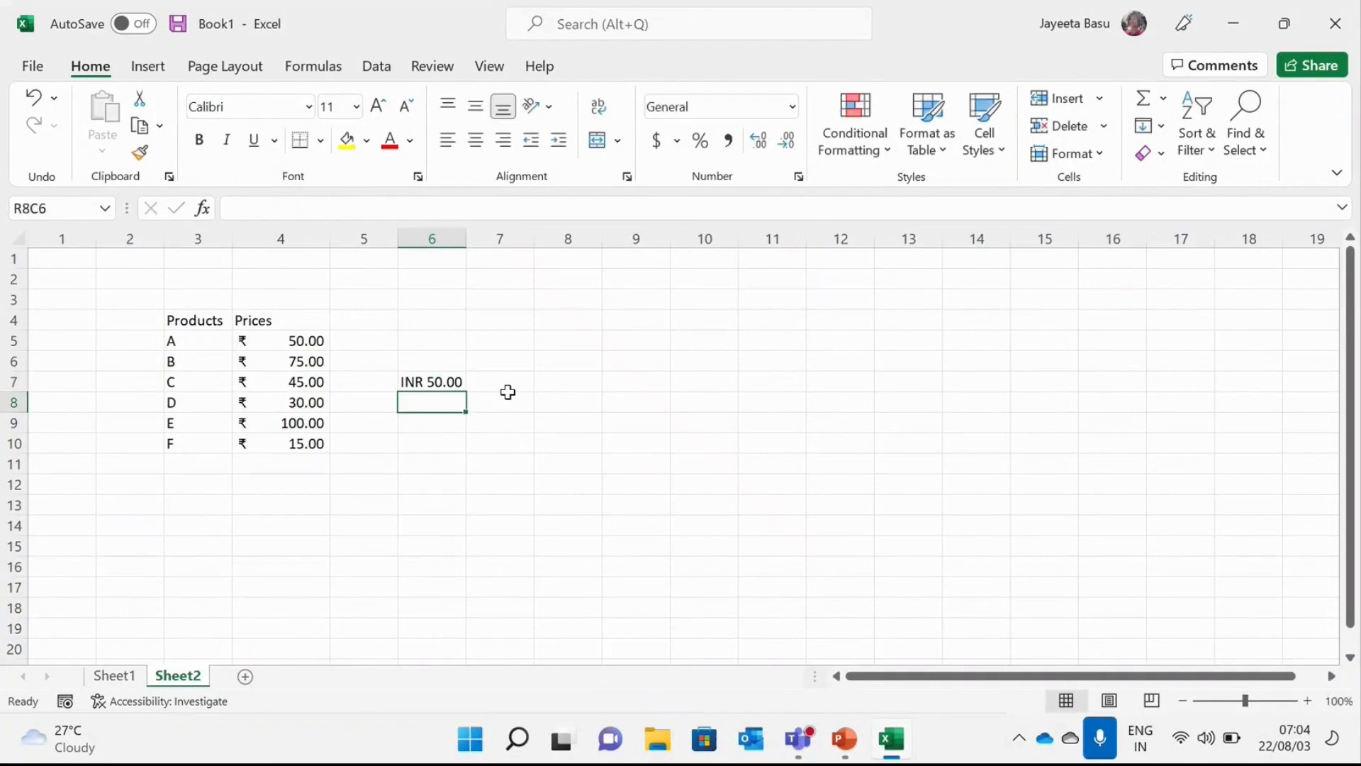
pyautogui.doubleClick(415, 382)
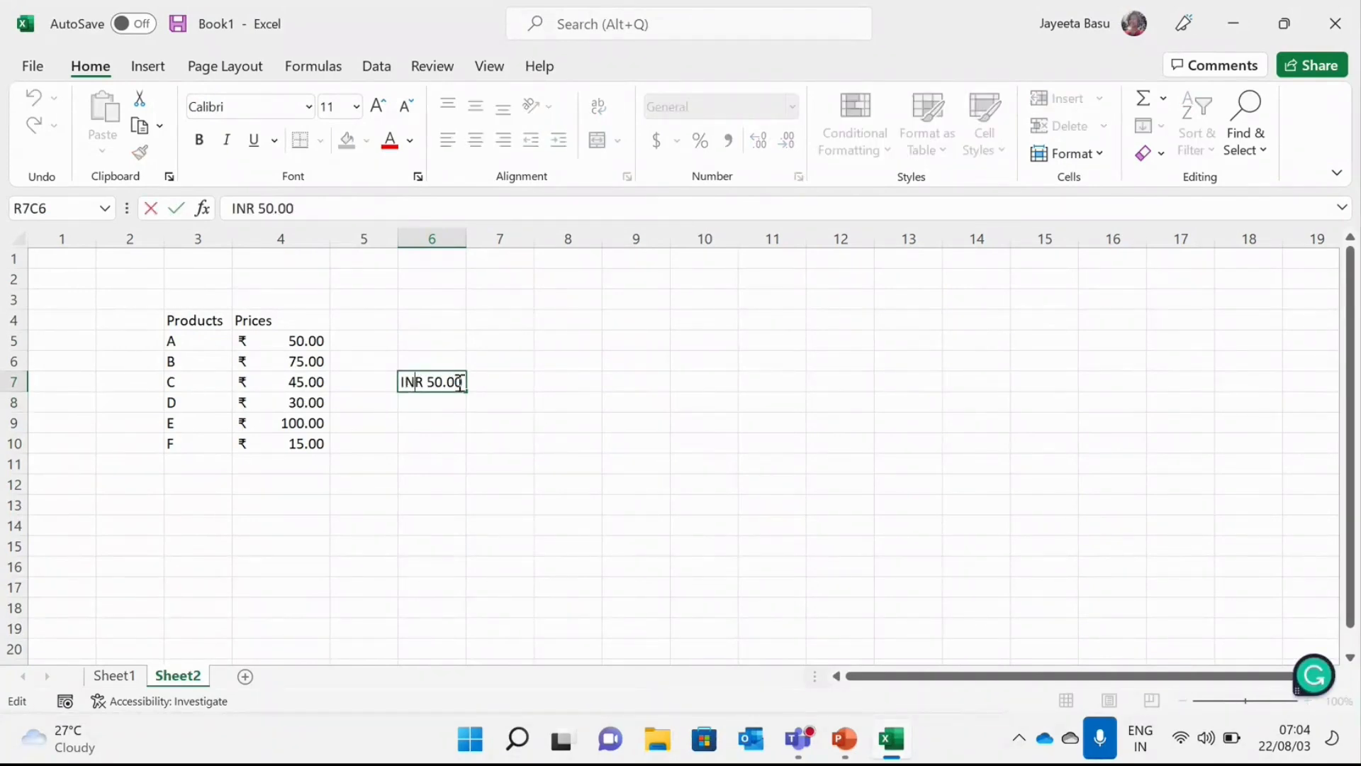
pyautogui.moveTo(459, 383); pyautogui.dragTo(392, 410)
pyautogui.write('0')
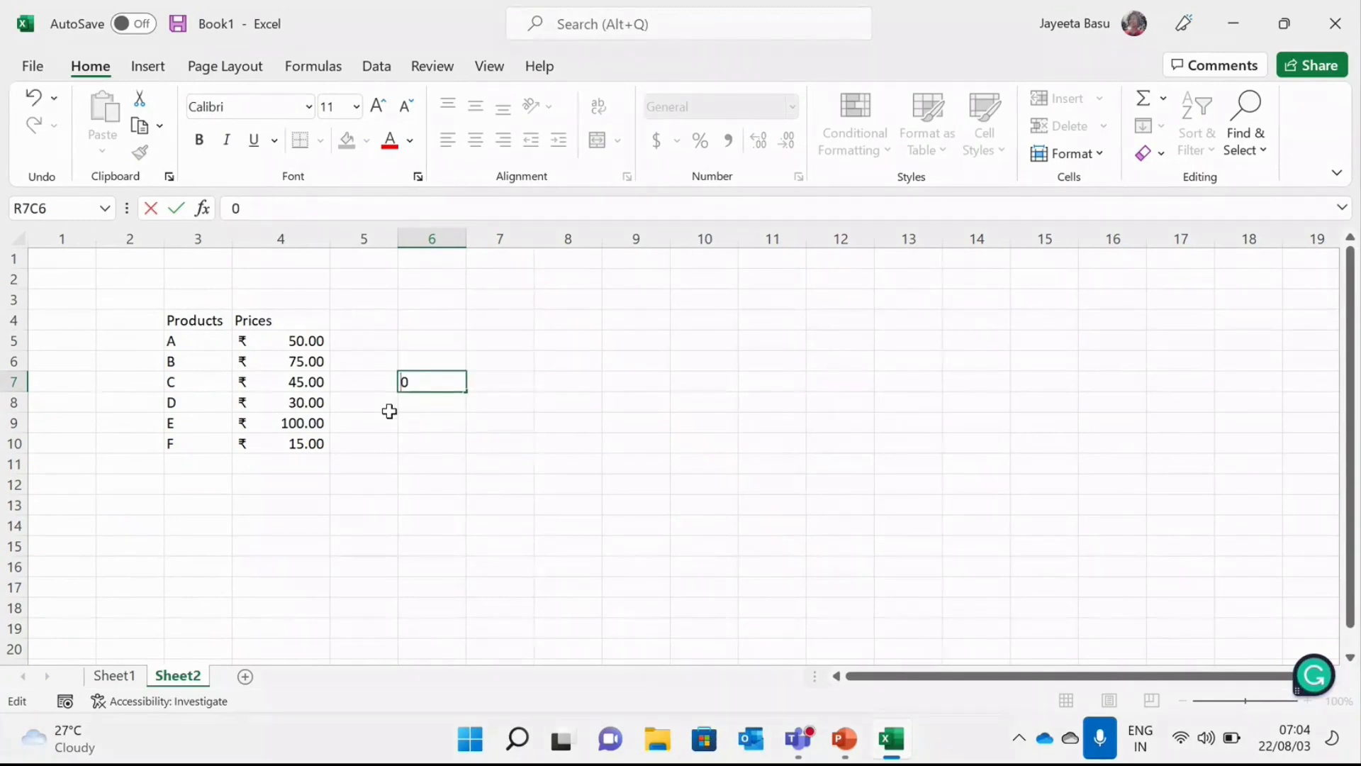
pyautogui.press('BackSpace')
pyautogui.moveTo(429, 459); pyautogui.dragTo(314, 358)
pyautogui.click(316, 360)
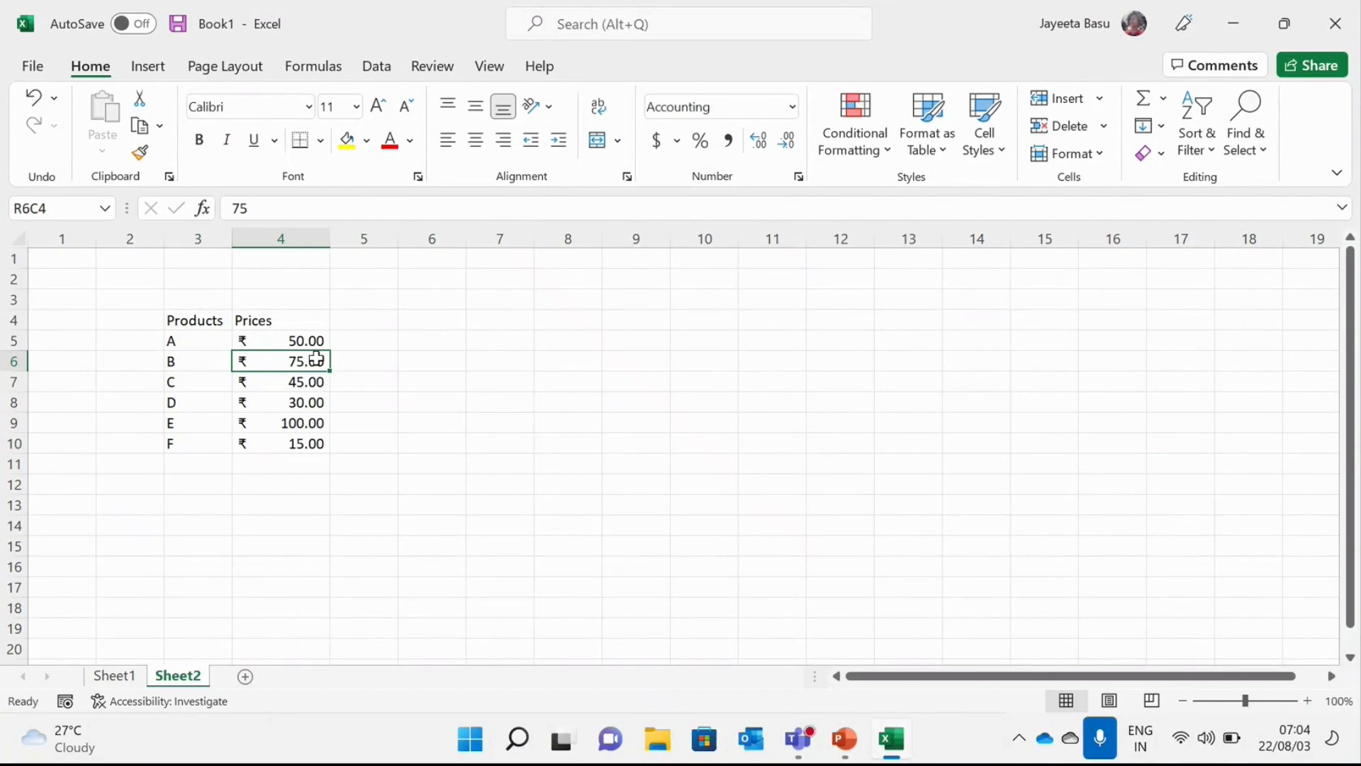
# Dismiss the accounting currency list and Insert Hyperlink window without changes.
pyautogui.click(678, 140)
pyautogui.click(681, 142)
pyautogui.rightClick(302, 362)
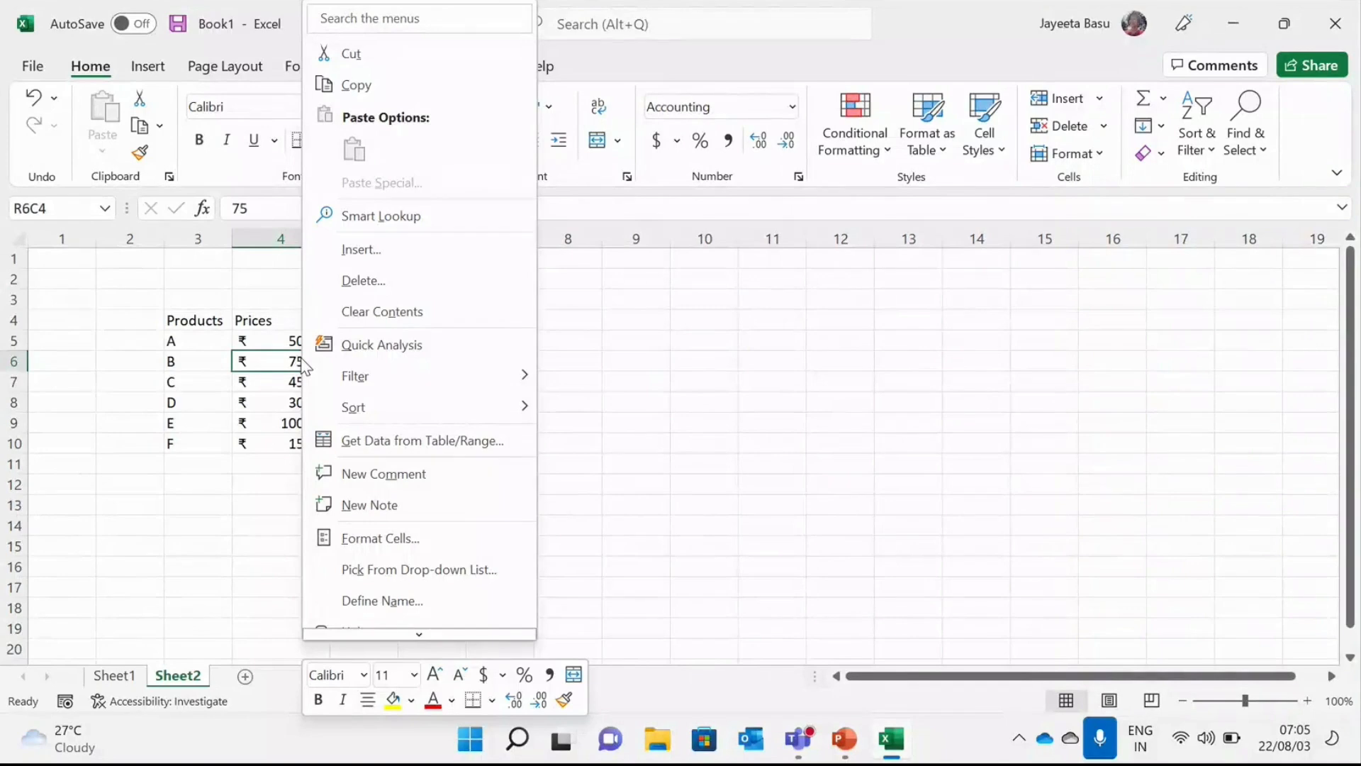
pyautogui.click(388, 636)
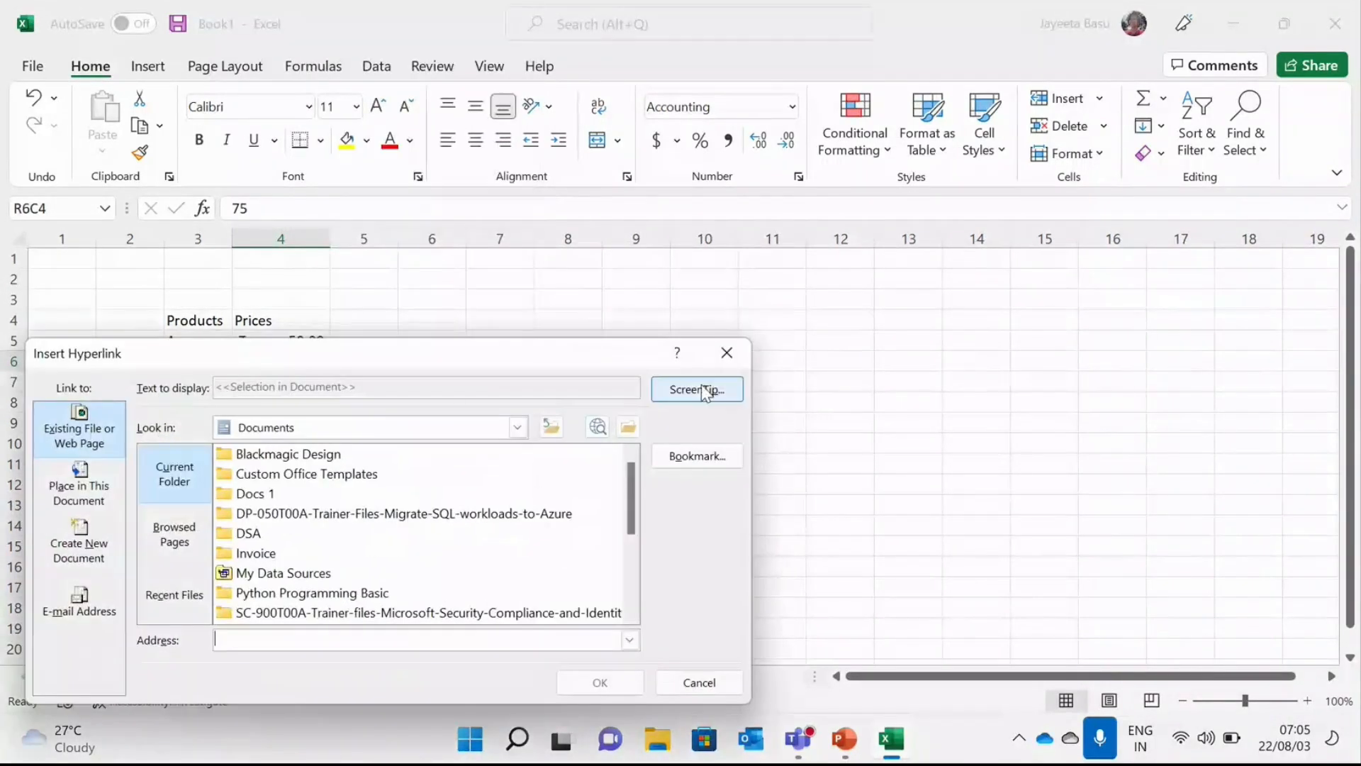
pyautogui.click(726, 353)
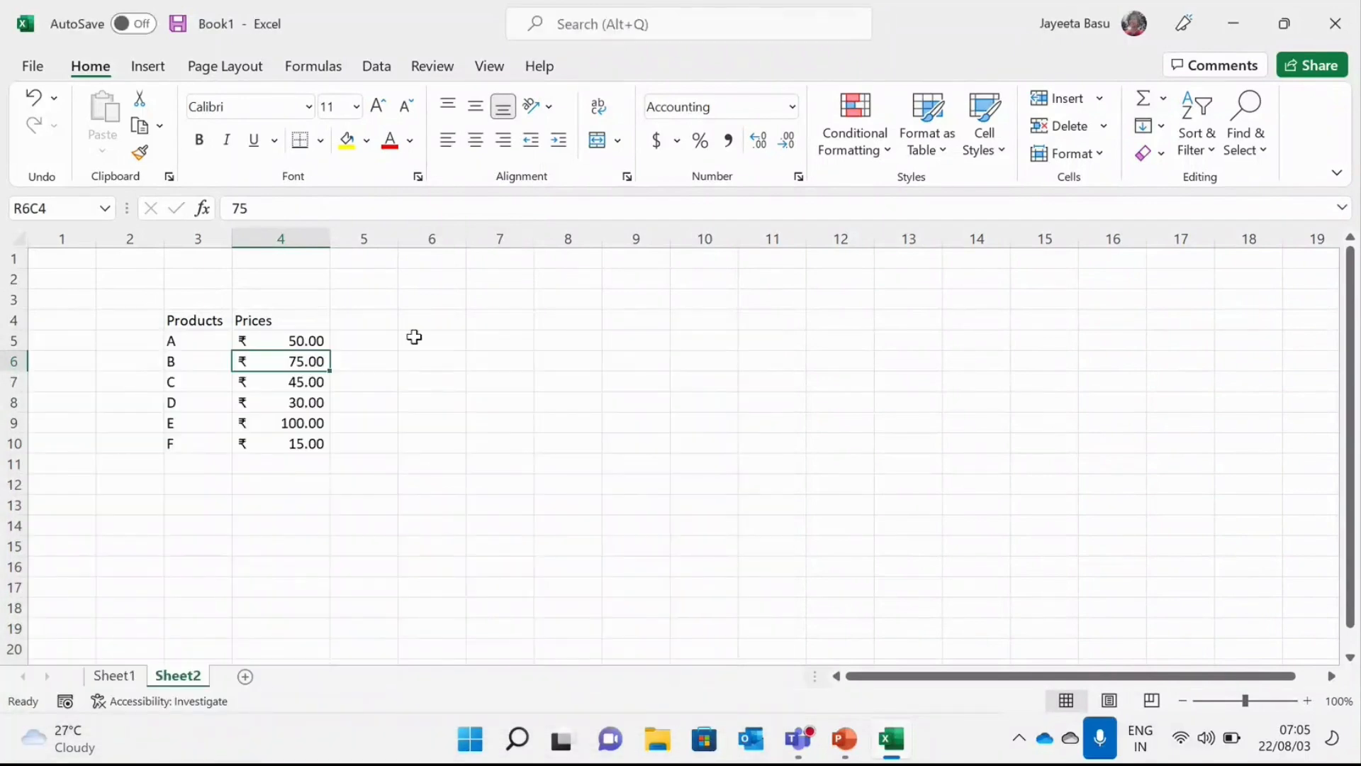
# Open Format Cells for product A's price.
pyautogui.rightClick(317, 343)
pyautogui.moveTo(409, 708)
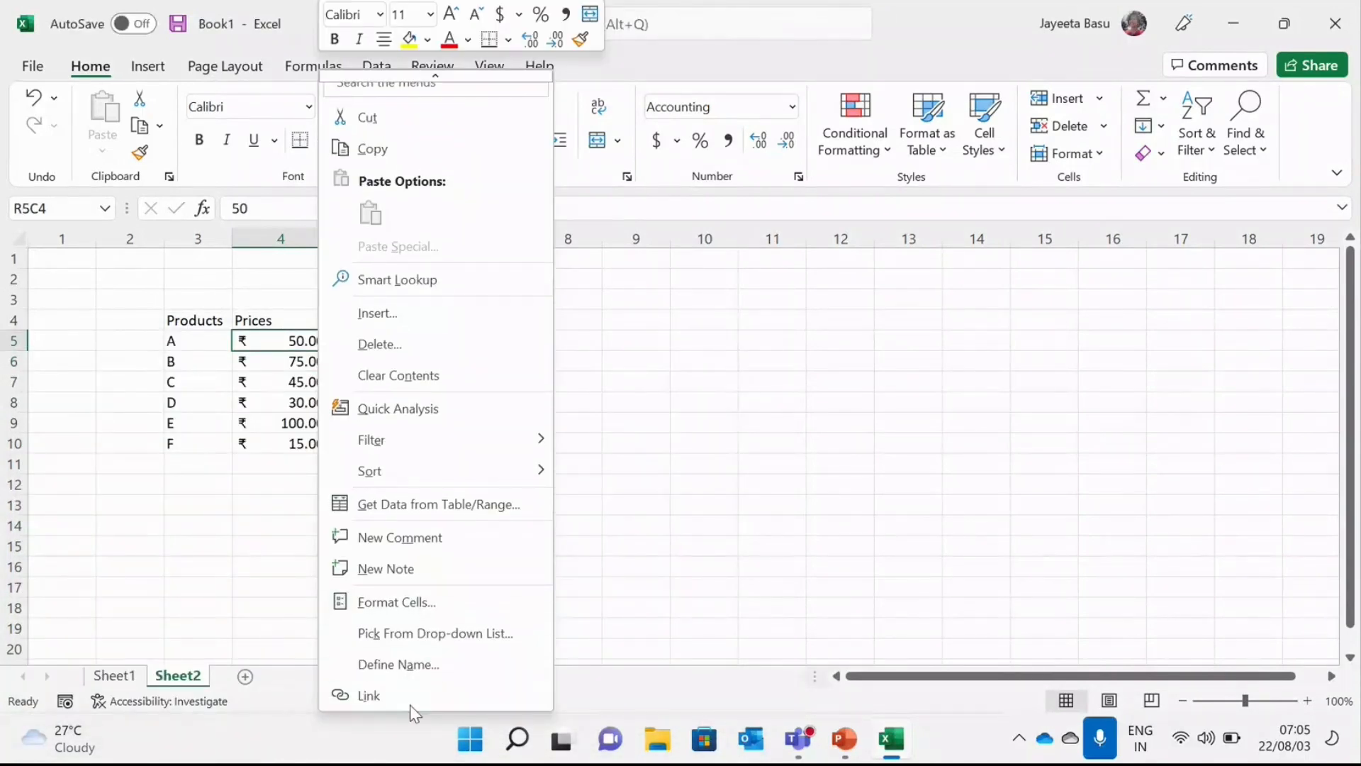
pyautogui.click(443, 608)
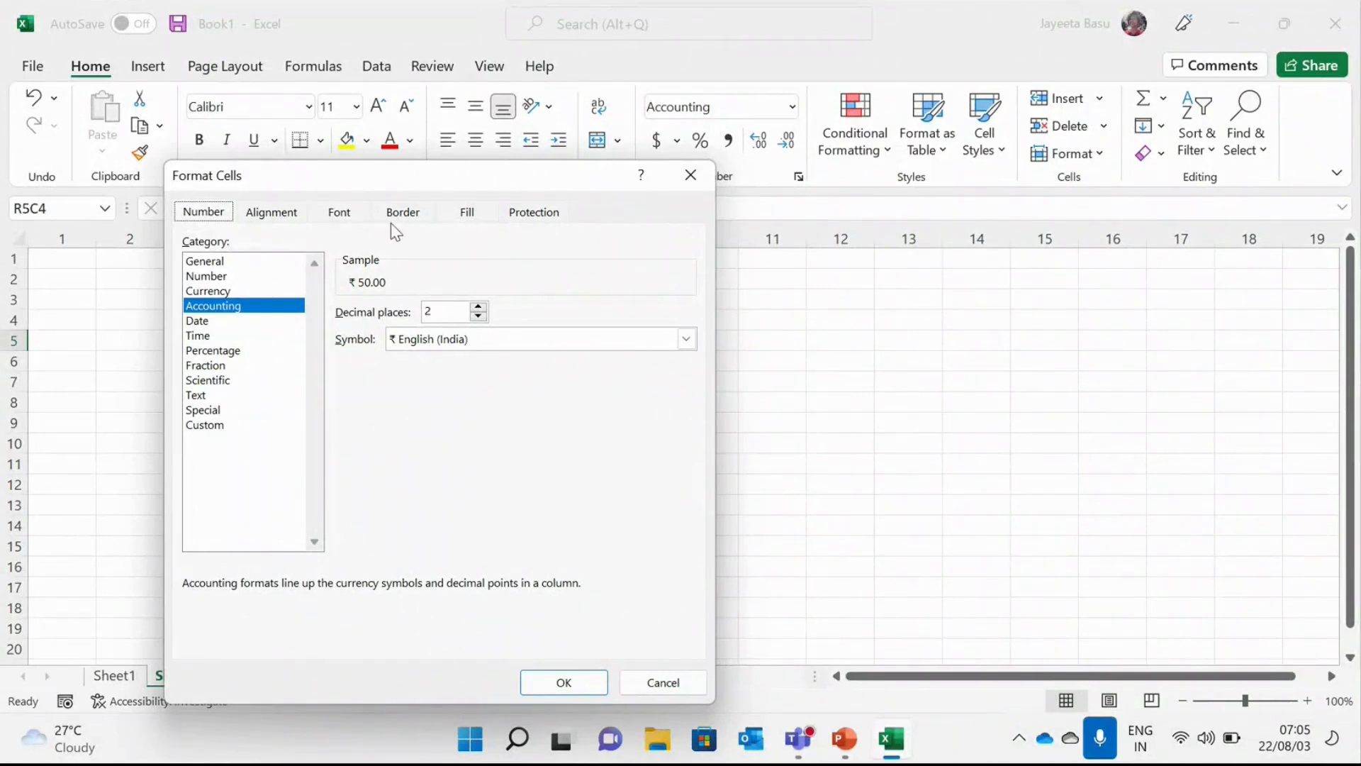
# Reopen Format Cells for product A's price and set decimals to 3, then back to 2.
pyautogui.click(687, 179)
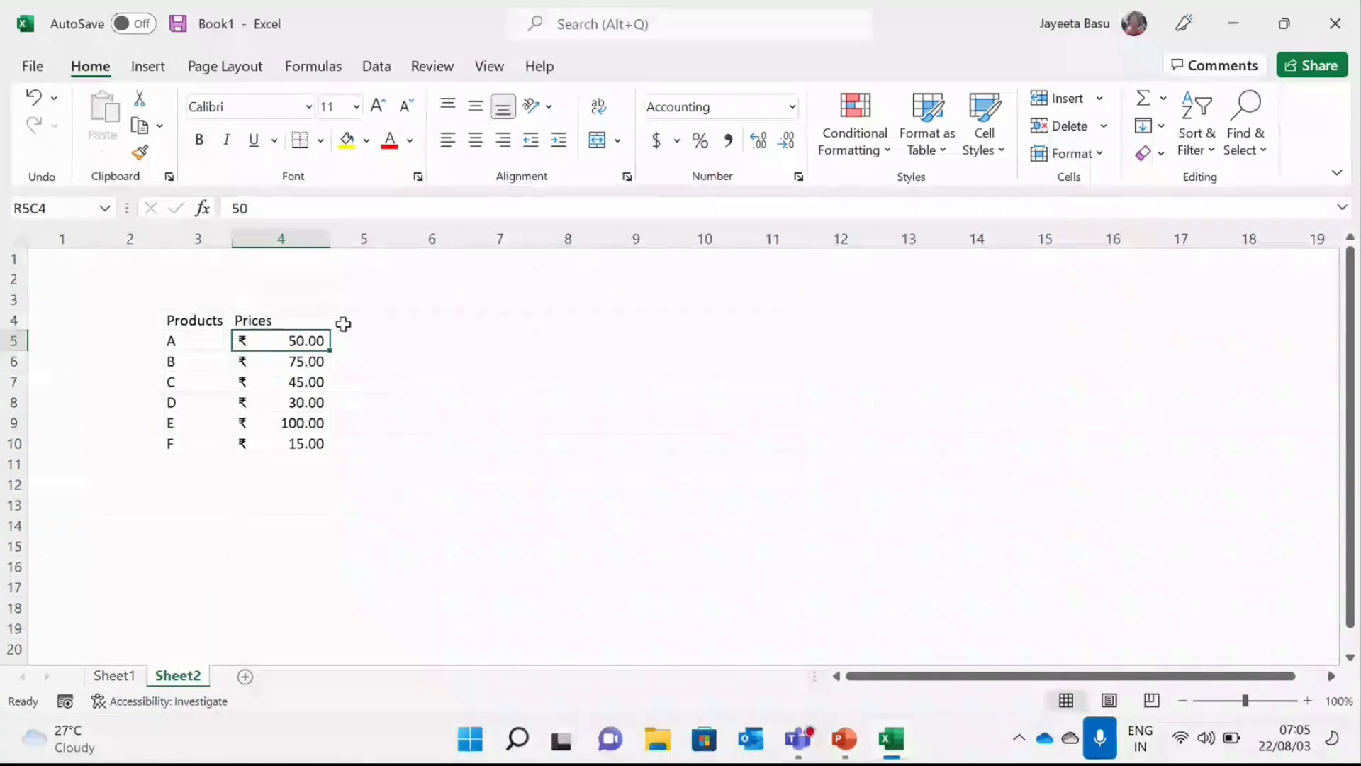
pyautogui.rightClick(299, 342)
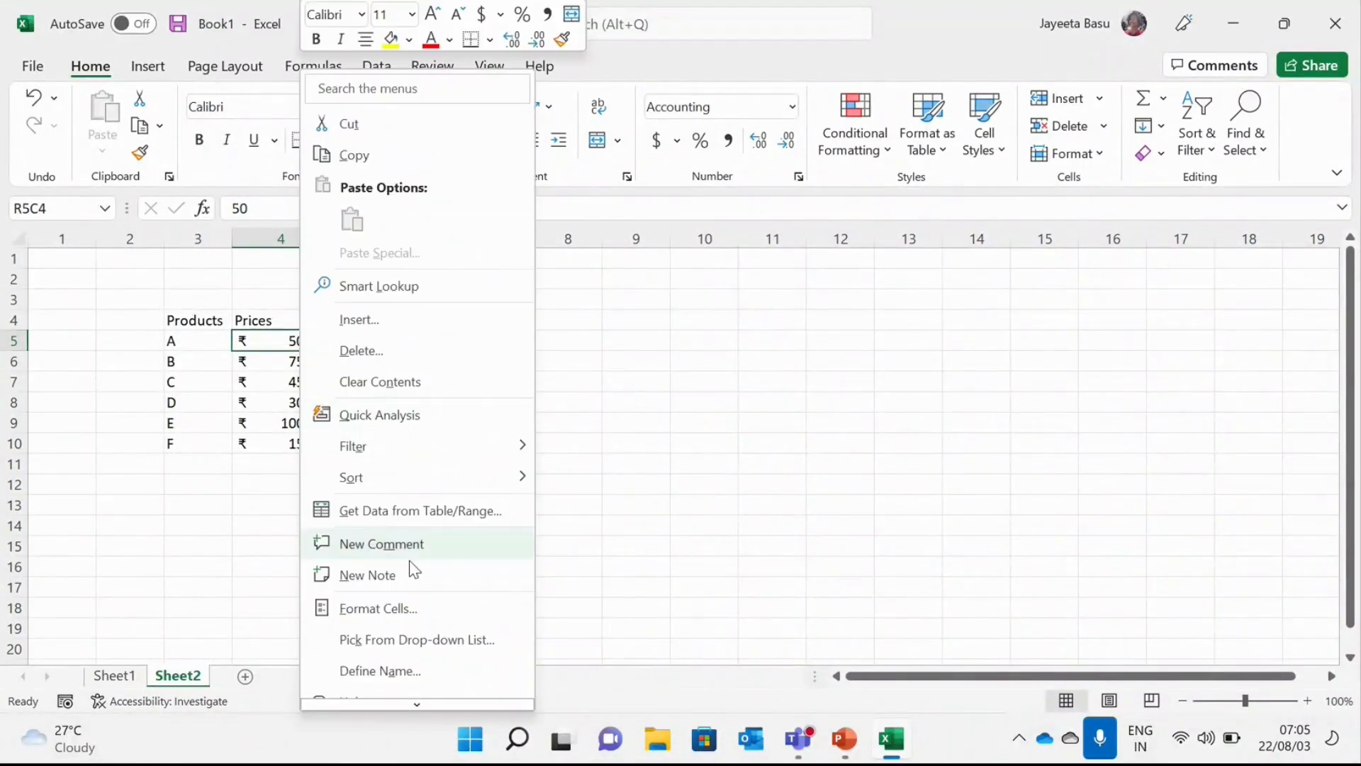
pyautogui.click(404, 609)
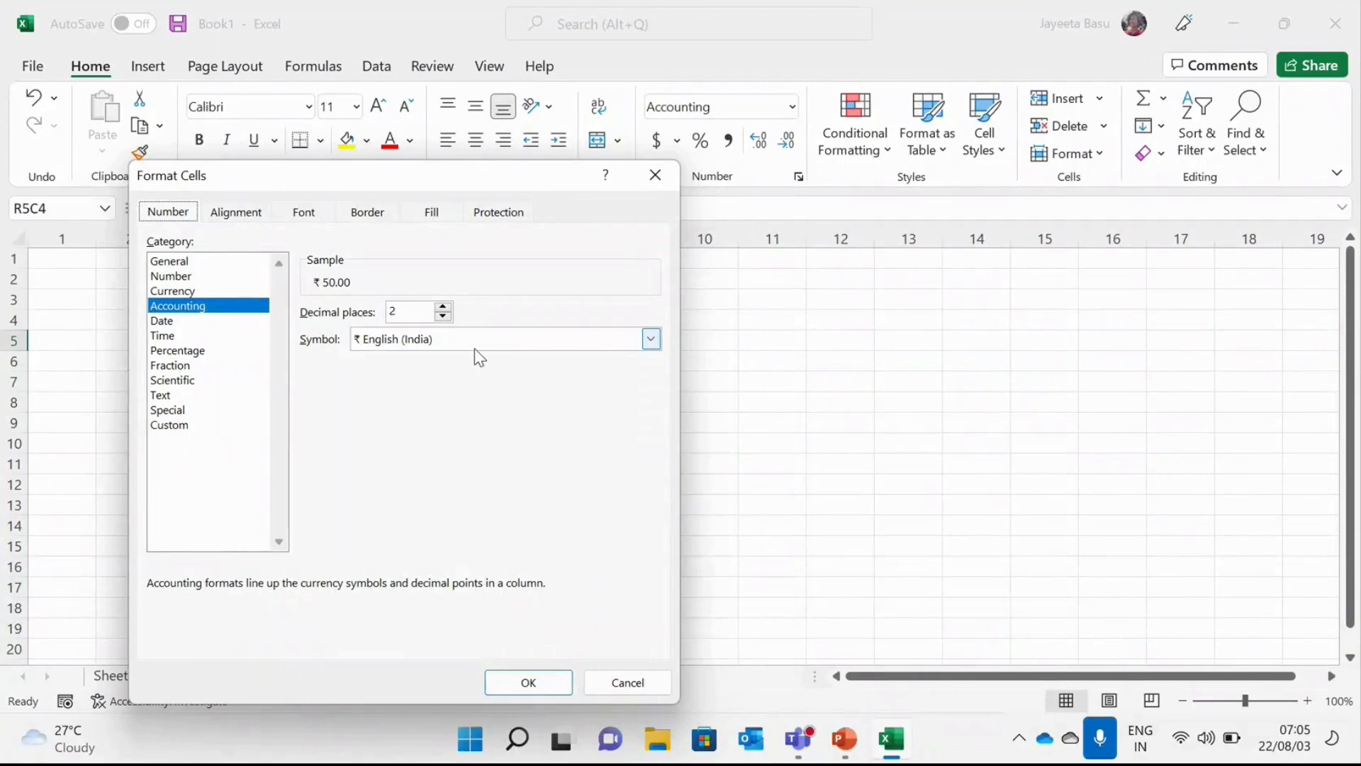
pyautogui.click(443, 307)
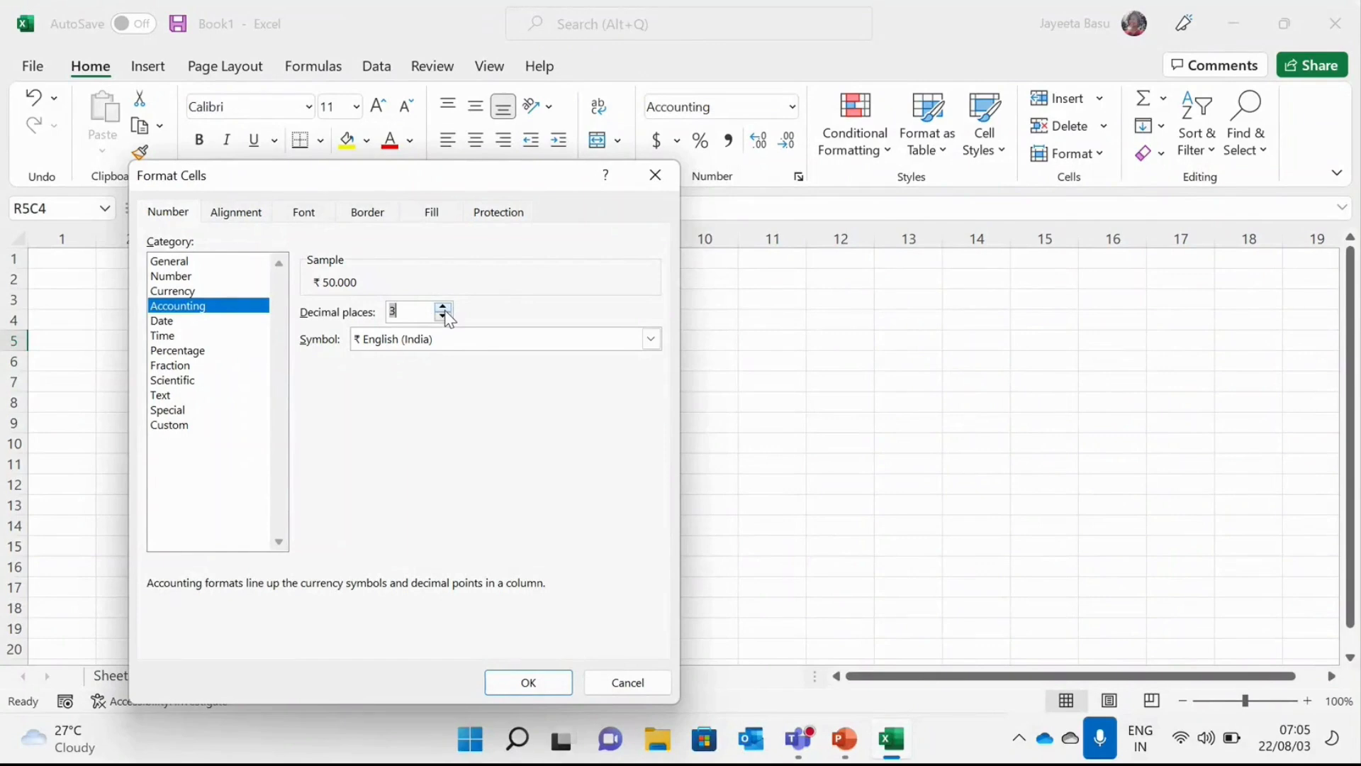
pyautogui.click(443, 316)
# Confirm the two-decimal ₹ format and present the Currency Formatting slide in PowerPoint.
pyautogui.click(516, 680)
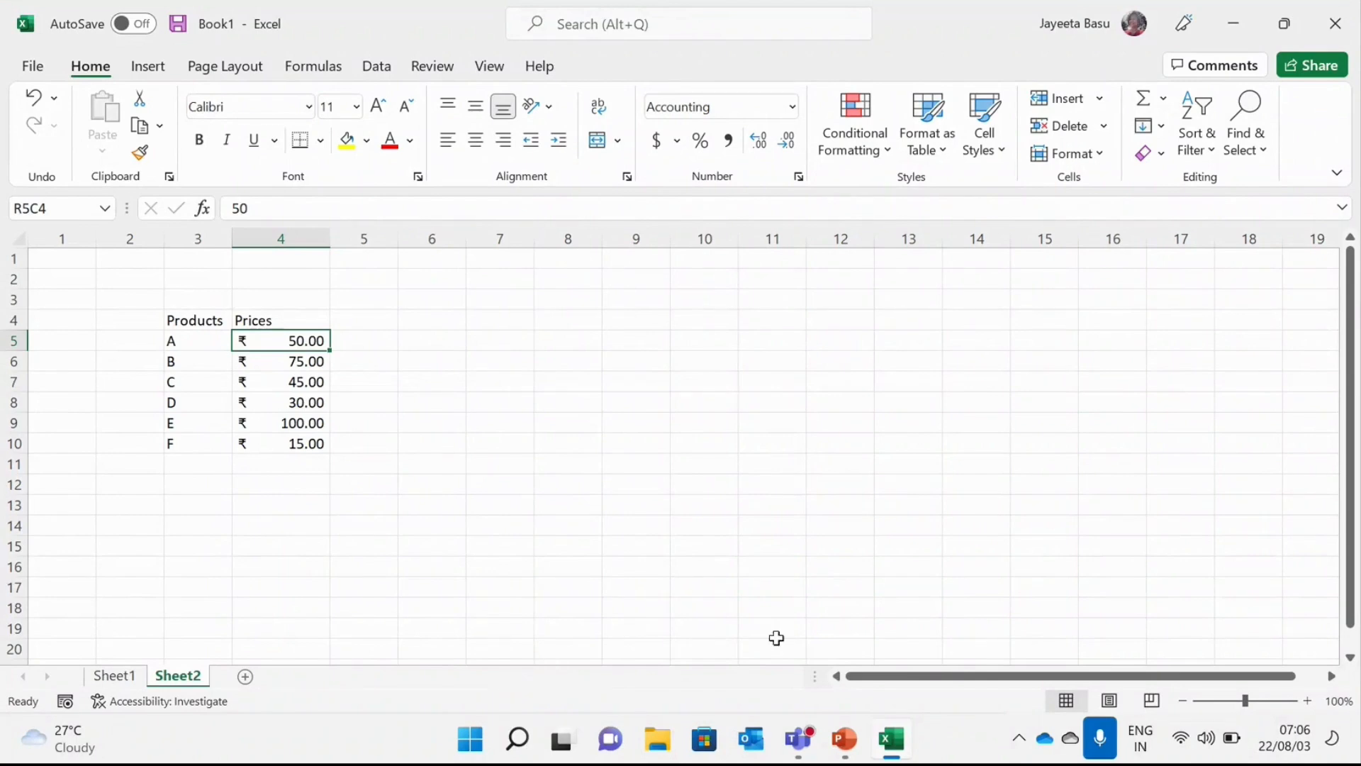
pyautogui.click(847, 741)
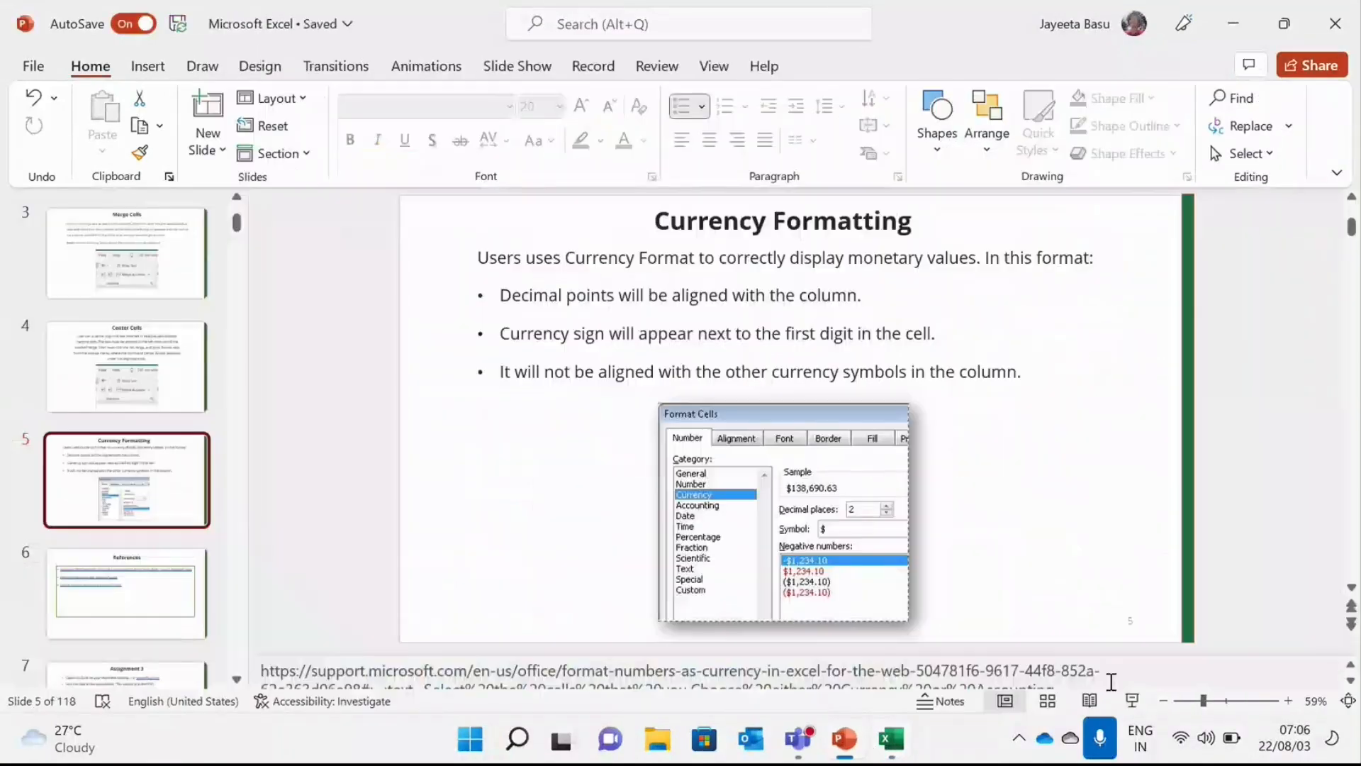
pyautogui.click(1131, 700)
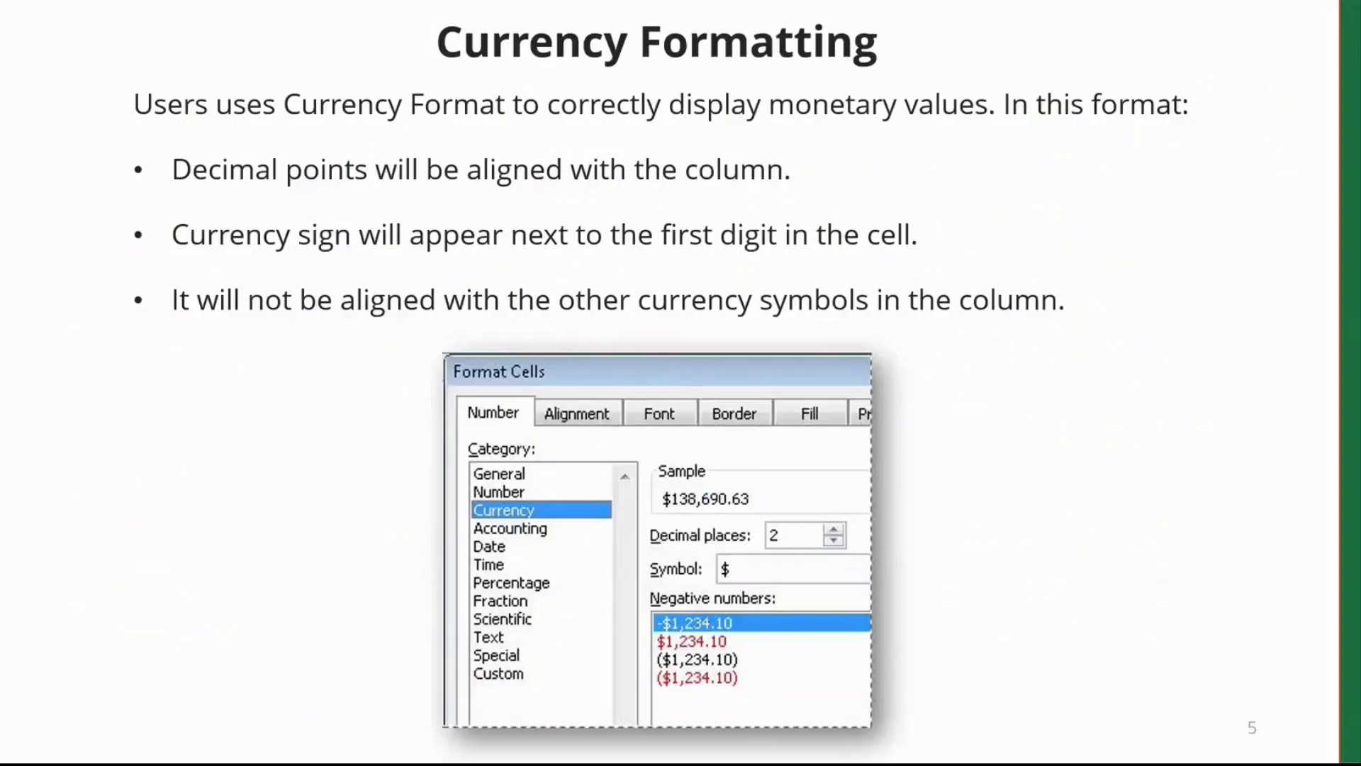
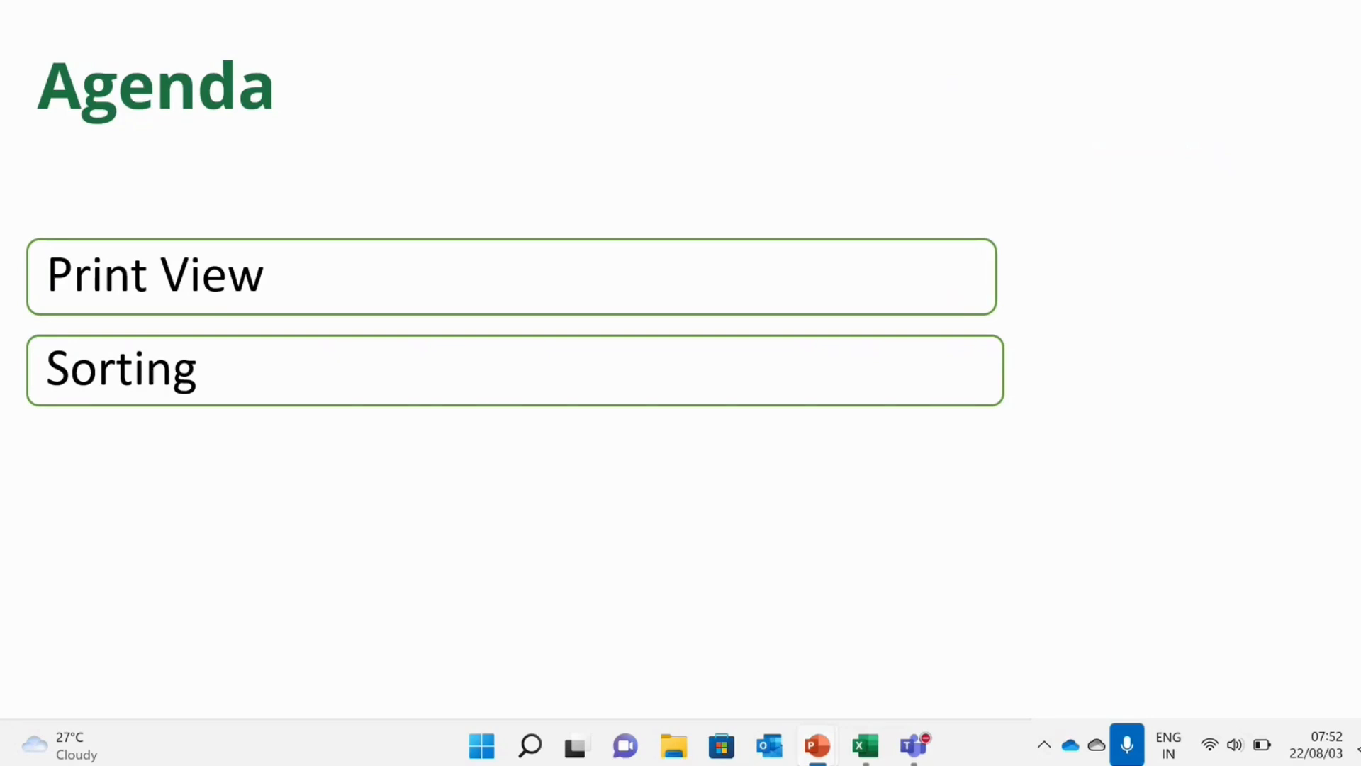
# Advance the slide show from the Agenda slide to the Print View slide.
pyautogui.press('Right')
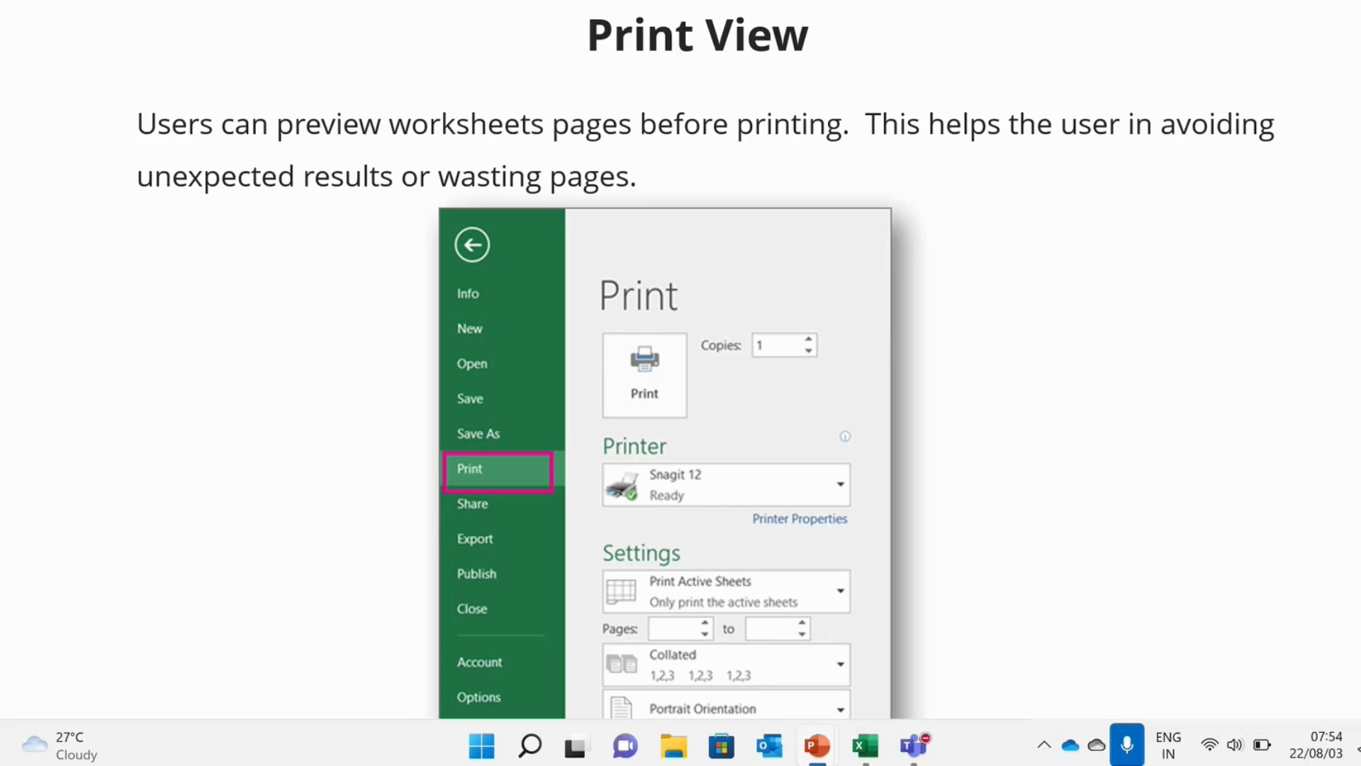
pyautogui.moveTo(844, 730)
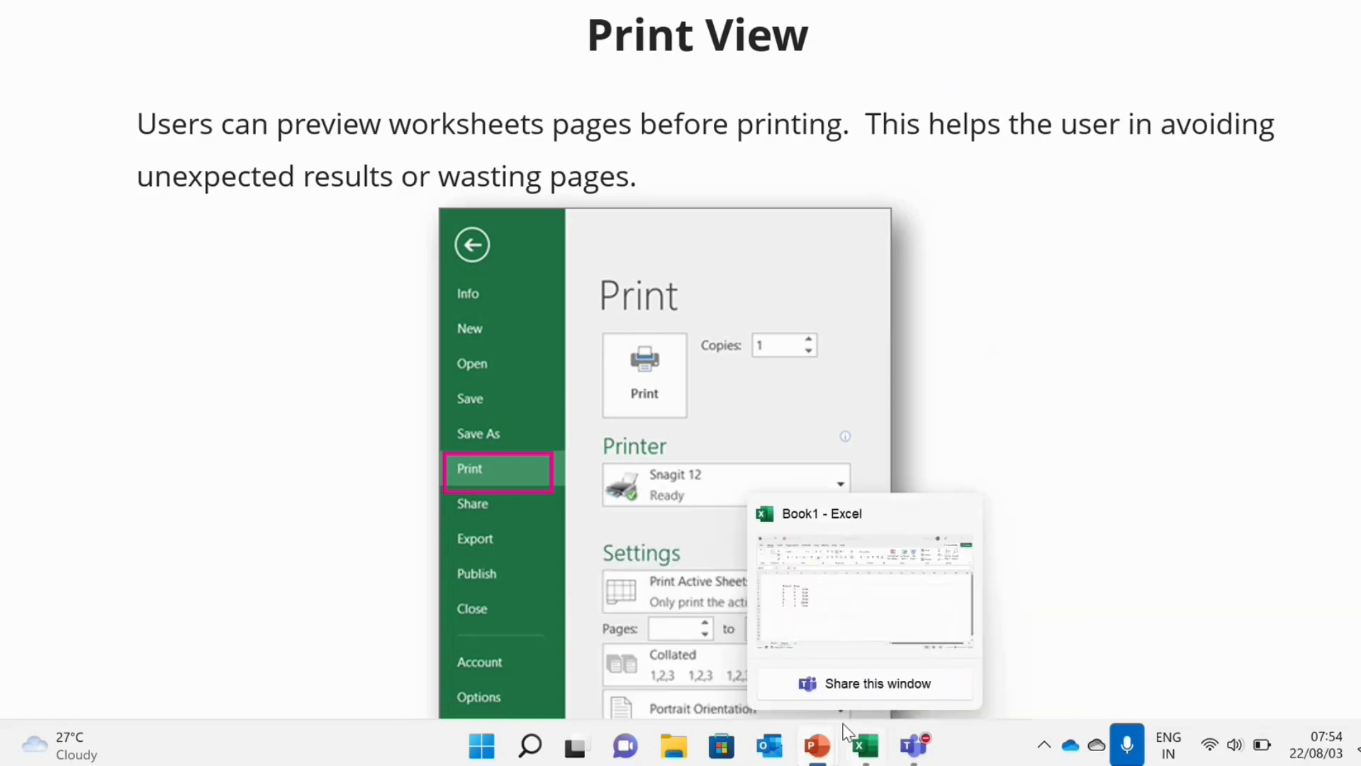
# Exit the slide show, bring Excel's Book1 forward and open its File backstage.
pyautogui.click(858, 734)
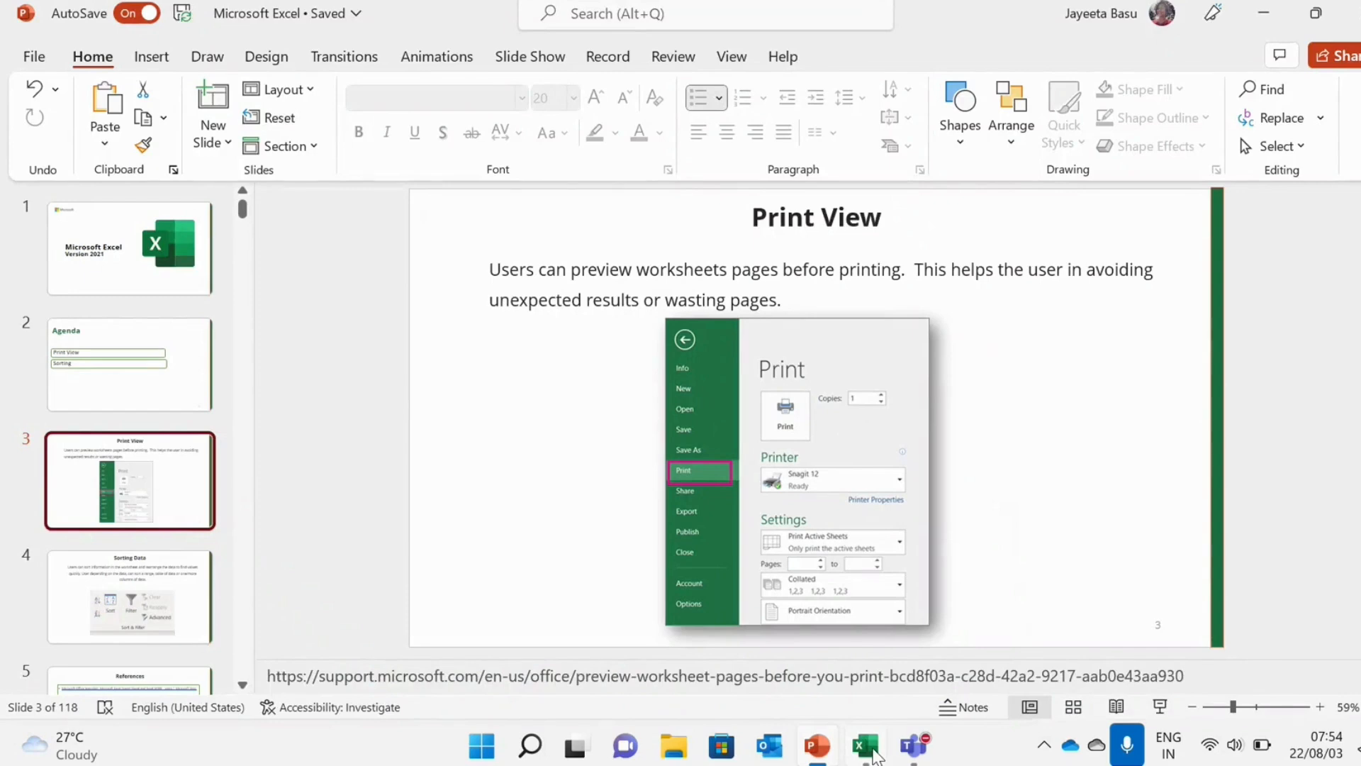
pyautogui.click(872, 751)
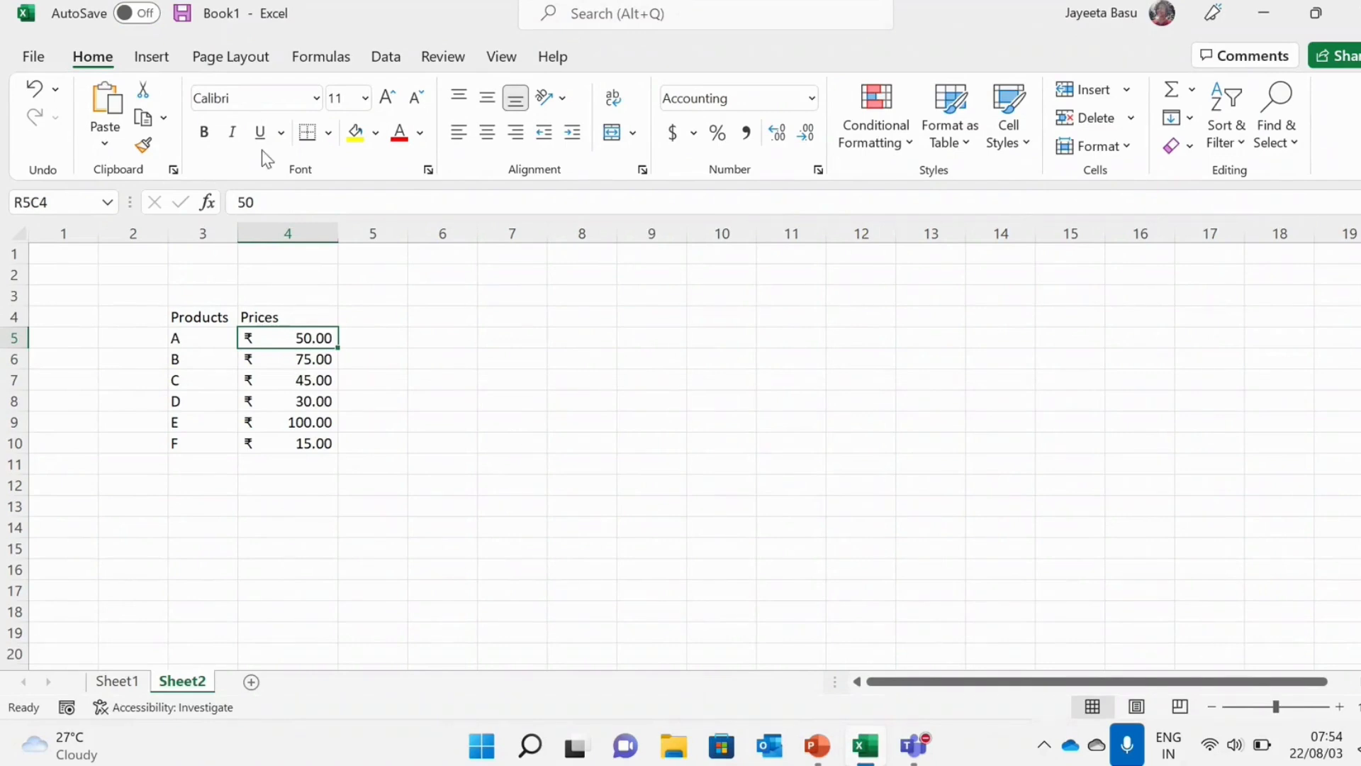
pyautogui.click(26, 61)
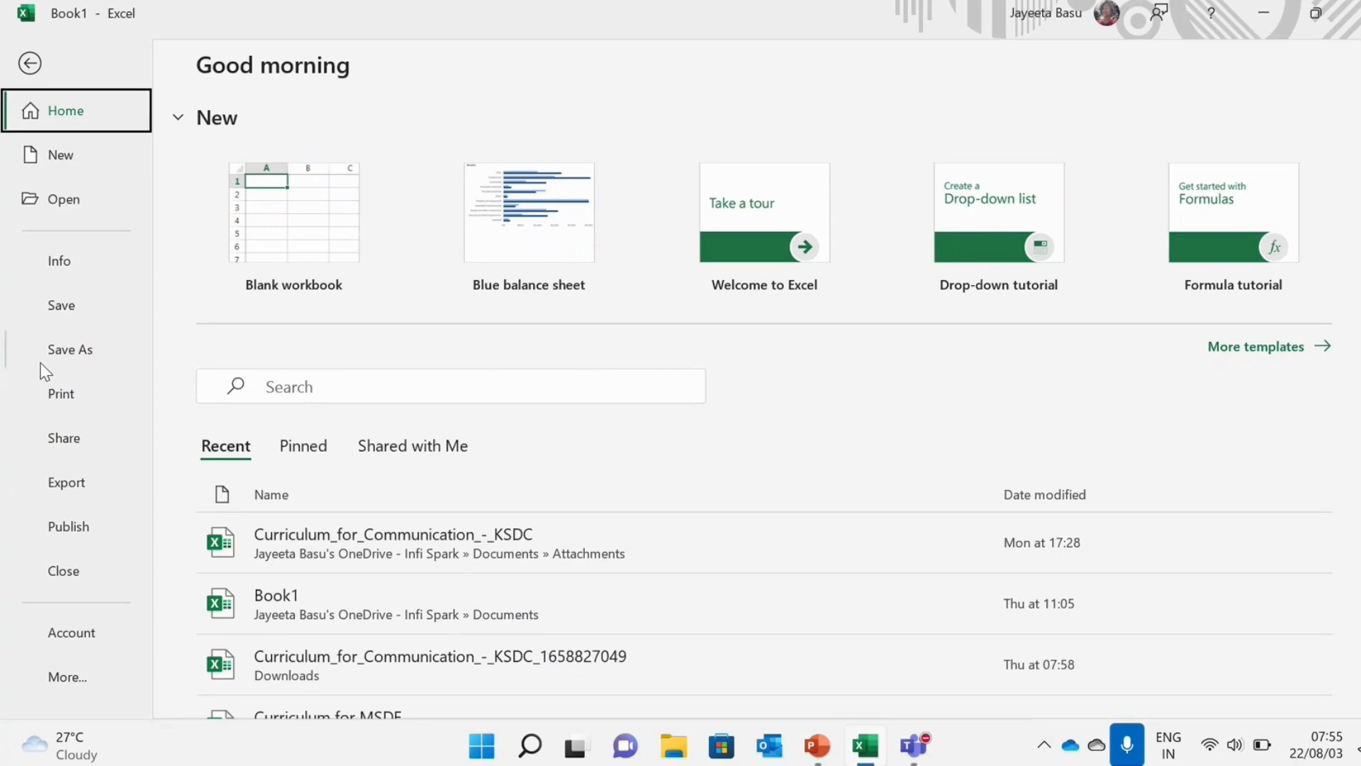
# Preview Sheet2 in Print, check the Print Active Sheets choices unchanged, then return to the sheet.
pyautogui.click(82, 396)
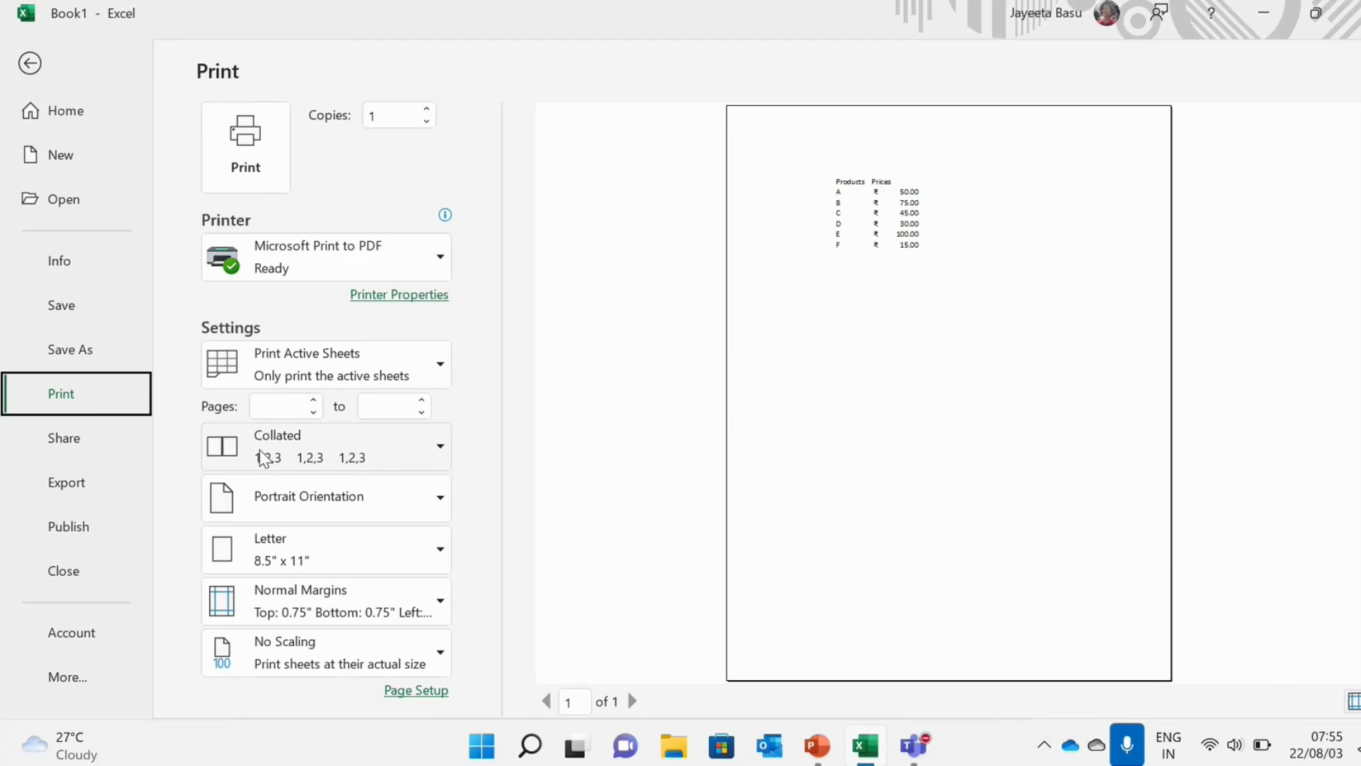
pyautogui.click(264, 359)
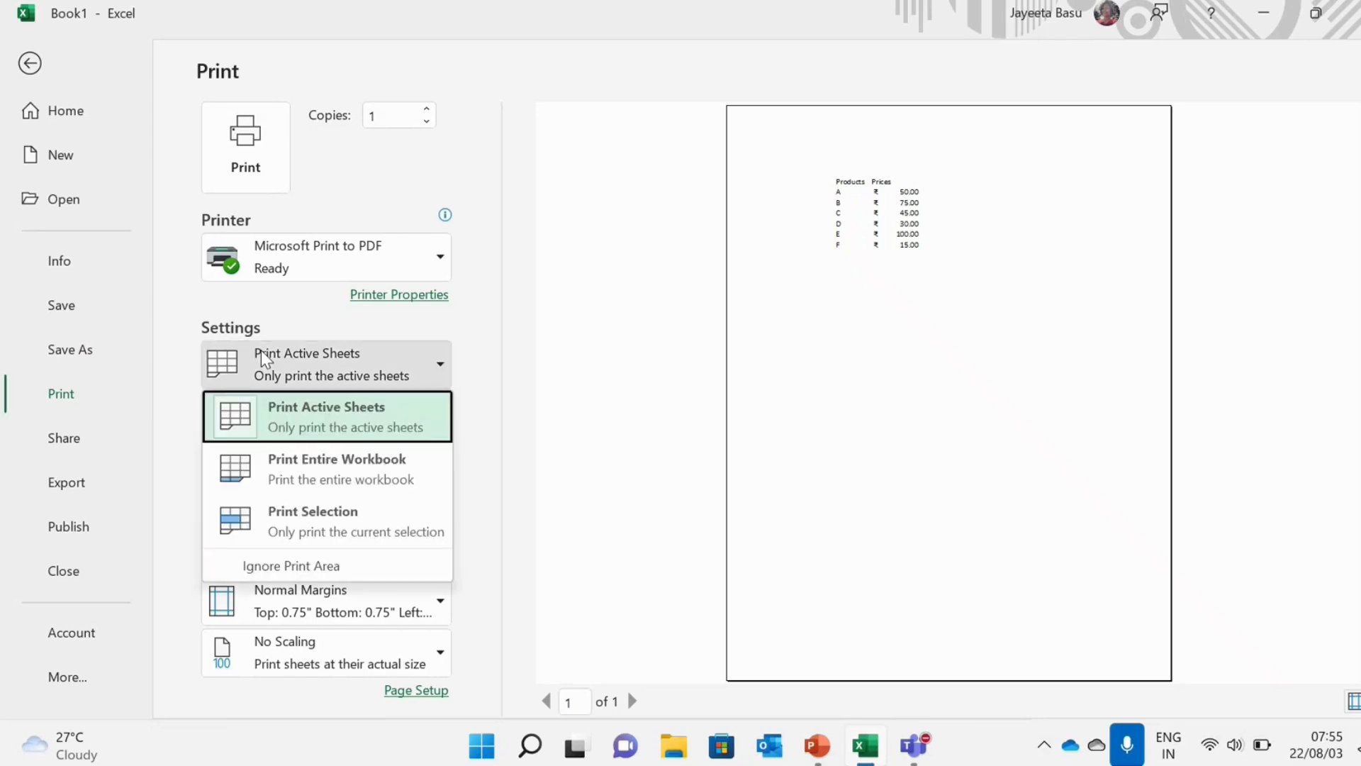
pyautogui.click(264, 360)
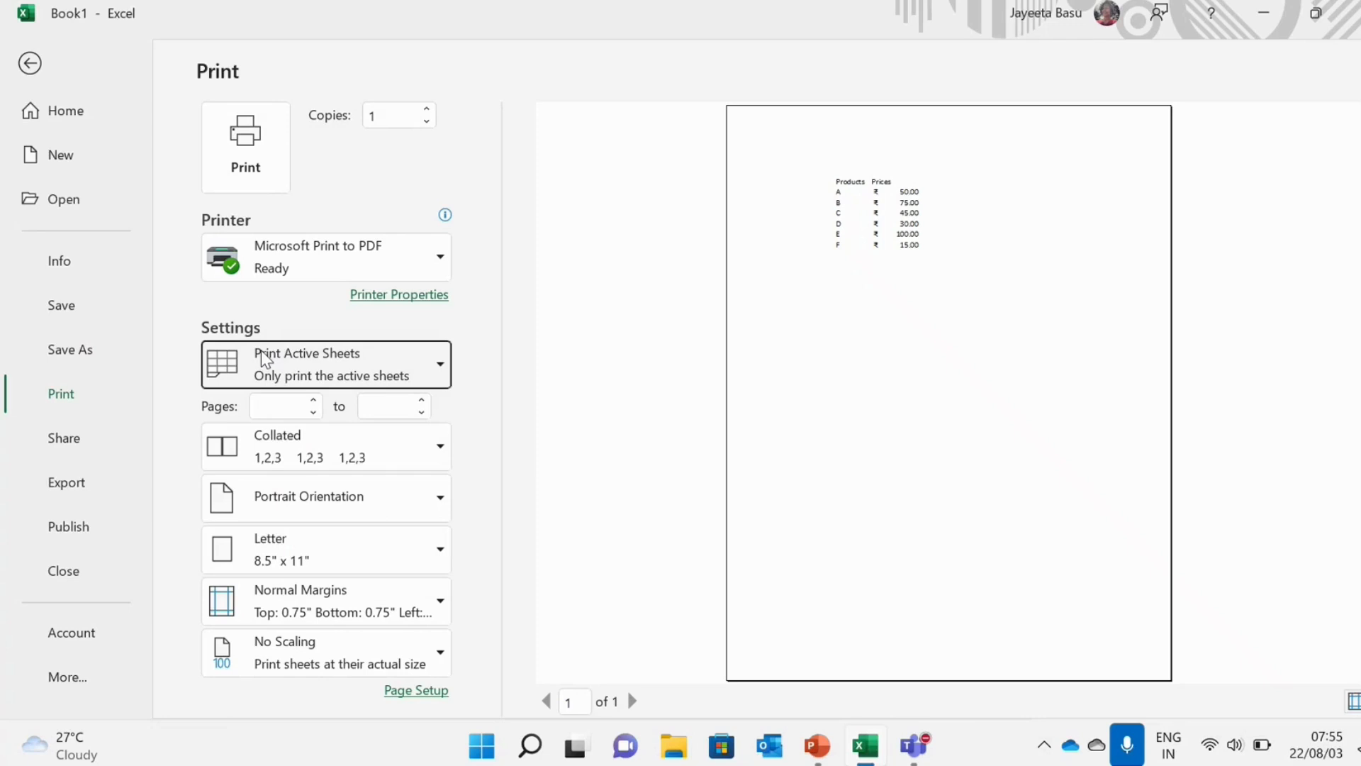
pyautogui.click(31, 68)
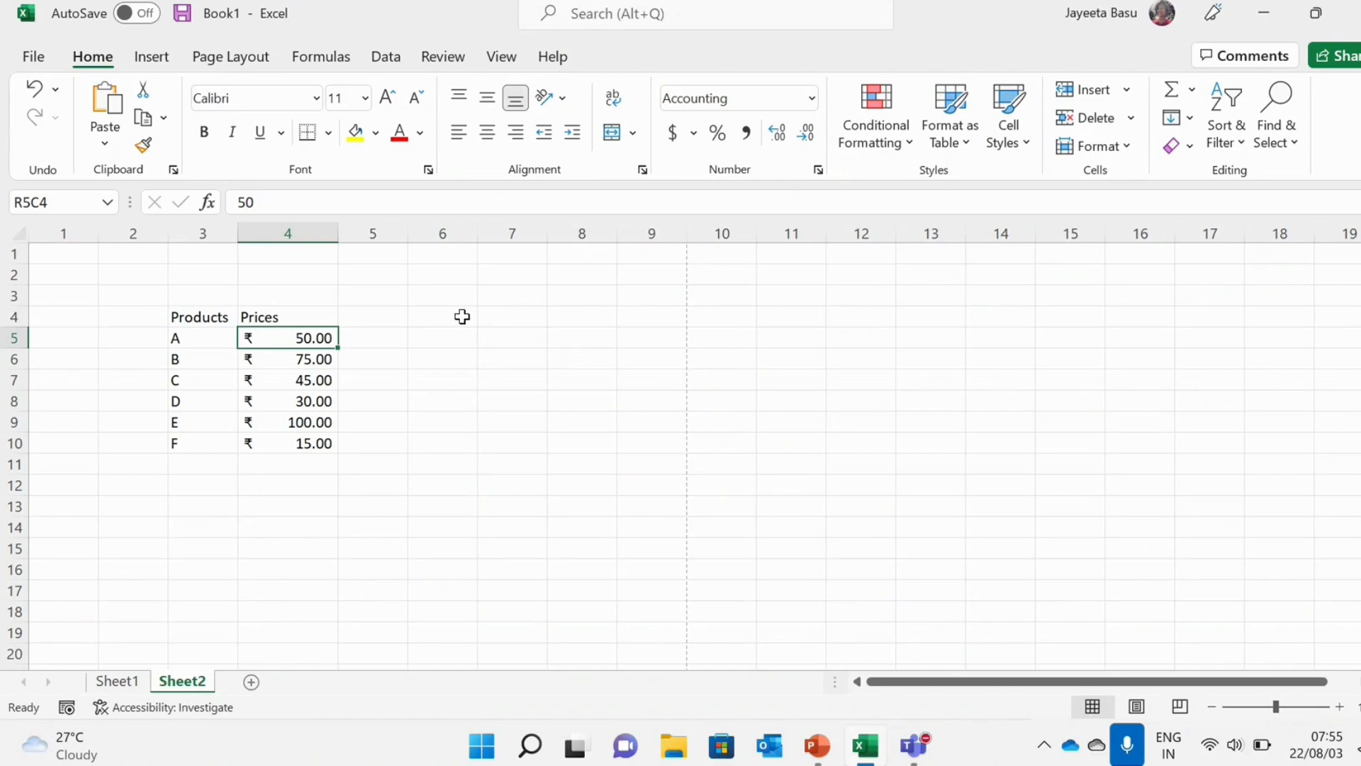
# Add Sheet3 and enter 'Serial No' and wrapped 'Product Name' headings in row 3.
pyautogui.click(251, 681)
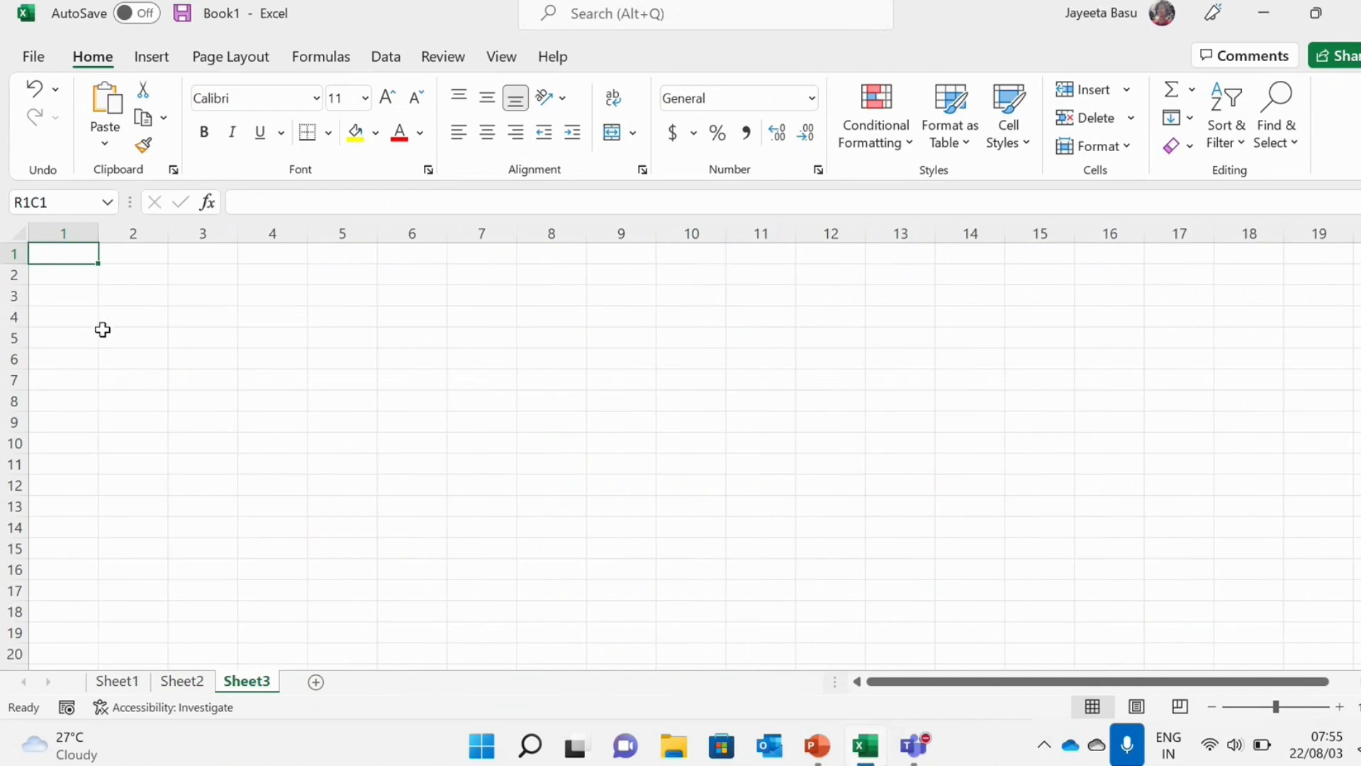
pyautogui.click(94, 300)
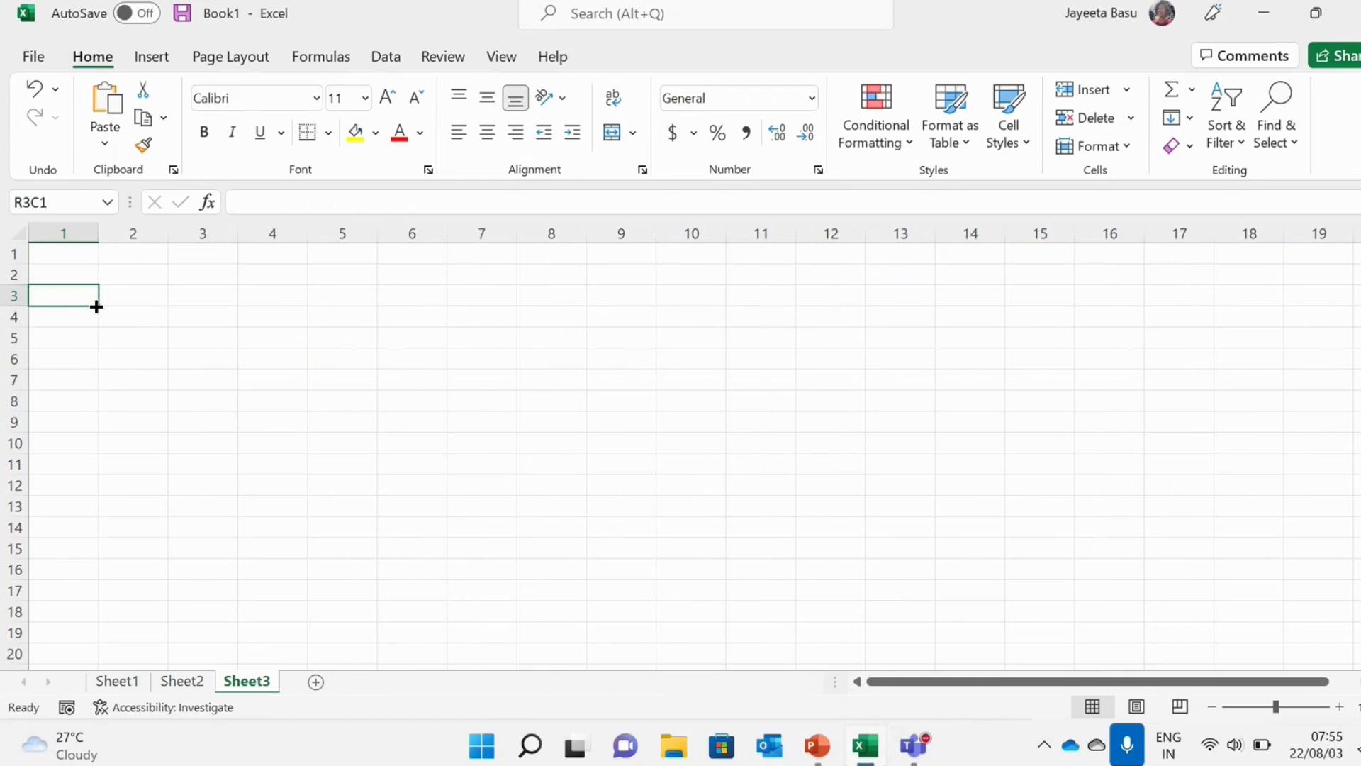
pyautogui.write('Ser')
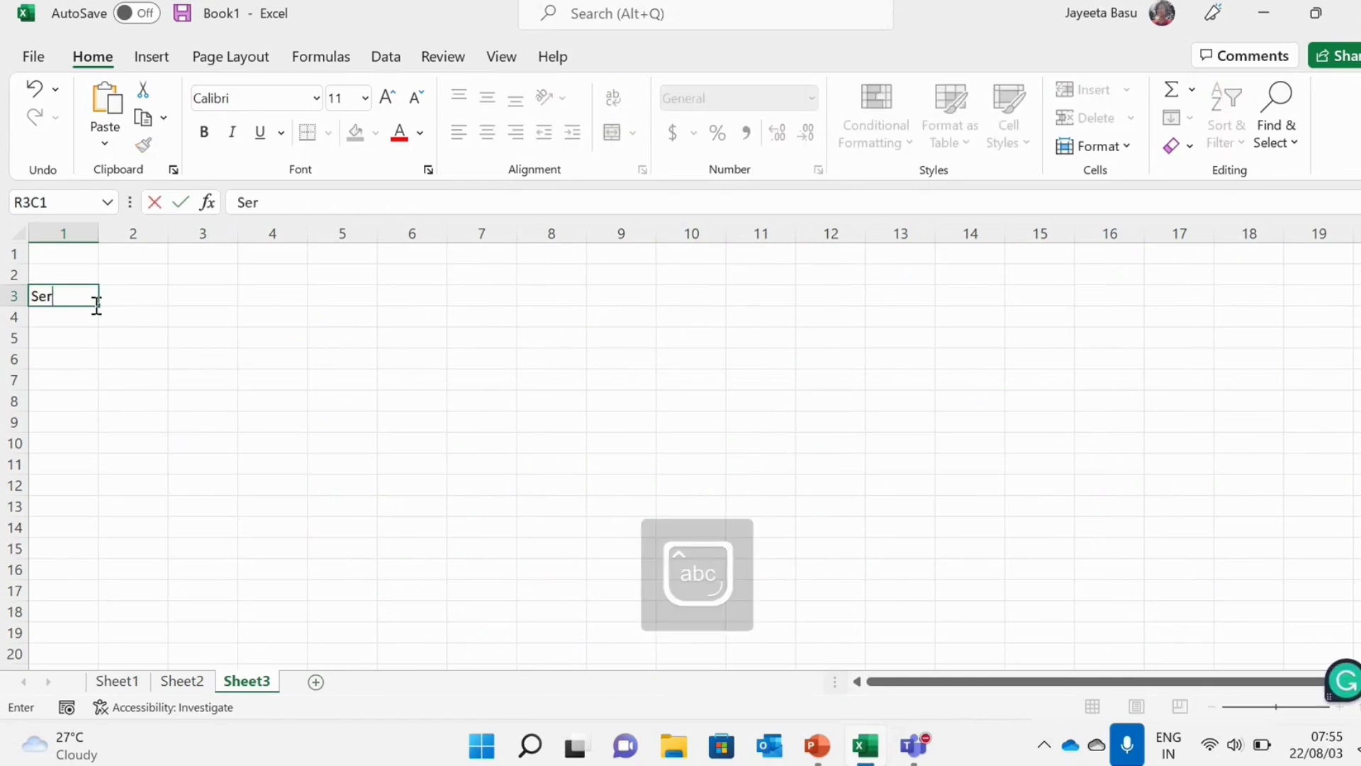
pyautogui.write('ial No.')
pyautogui.press('Tab')
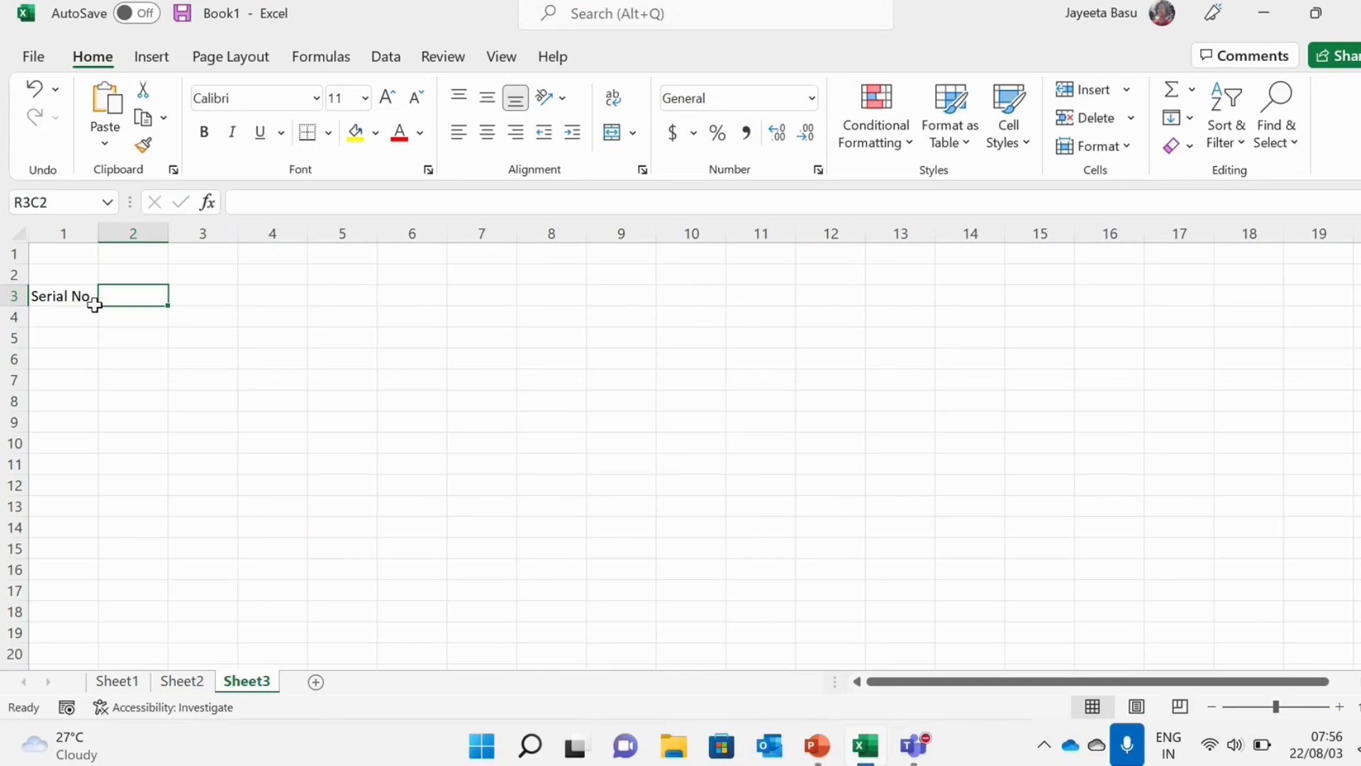
pyautogui.write('Pr')
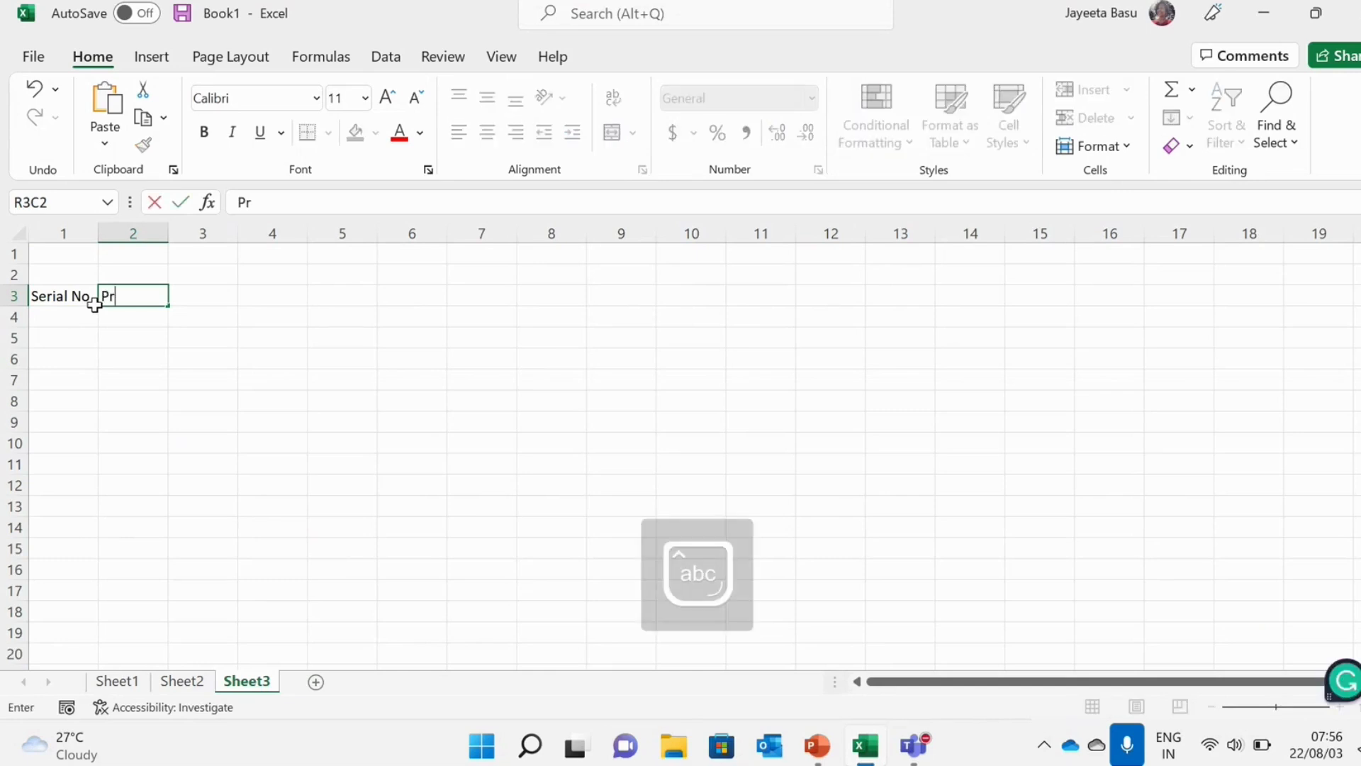
pyautogui.write('oduct Name')
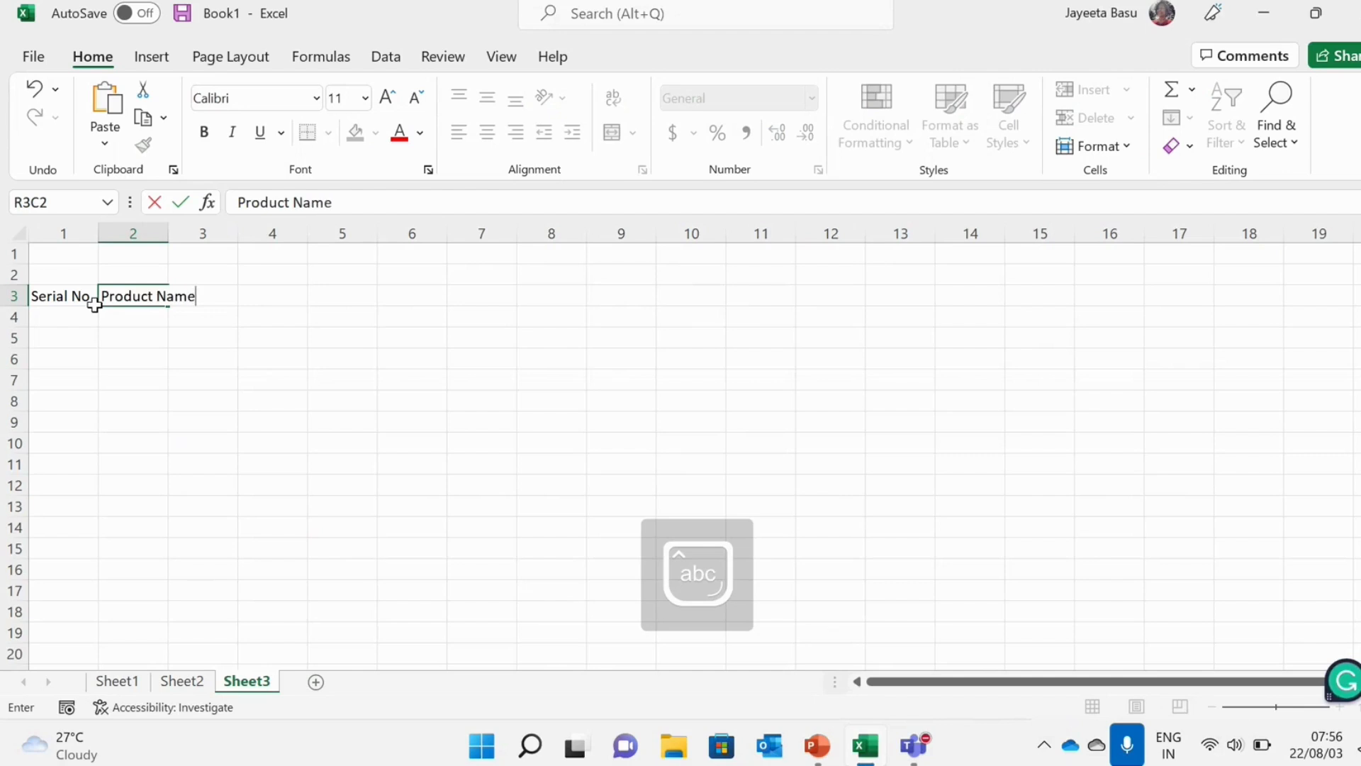
pyautogui.click(271, 299)
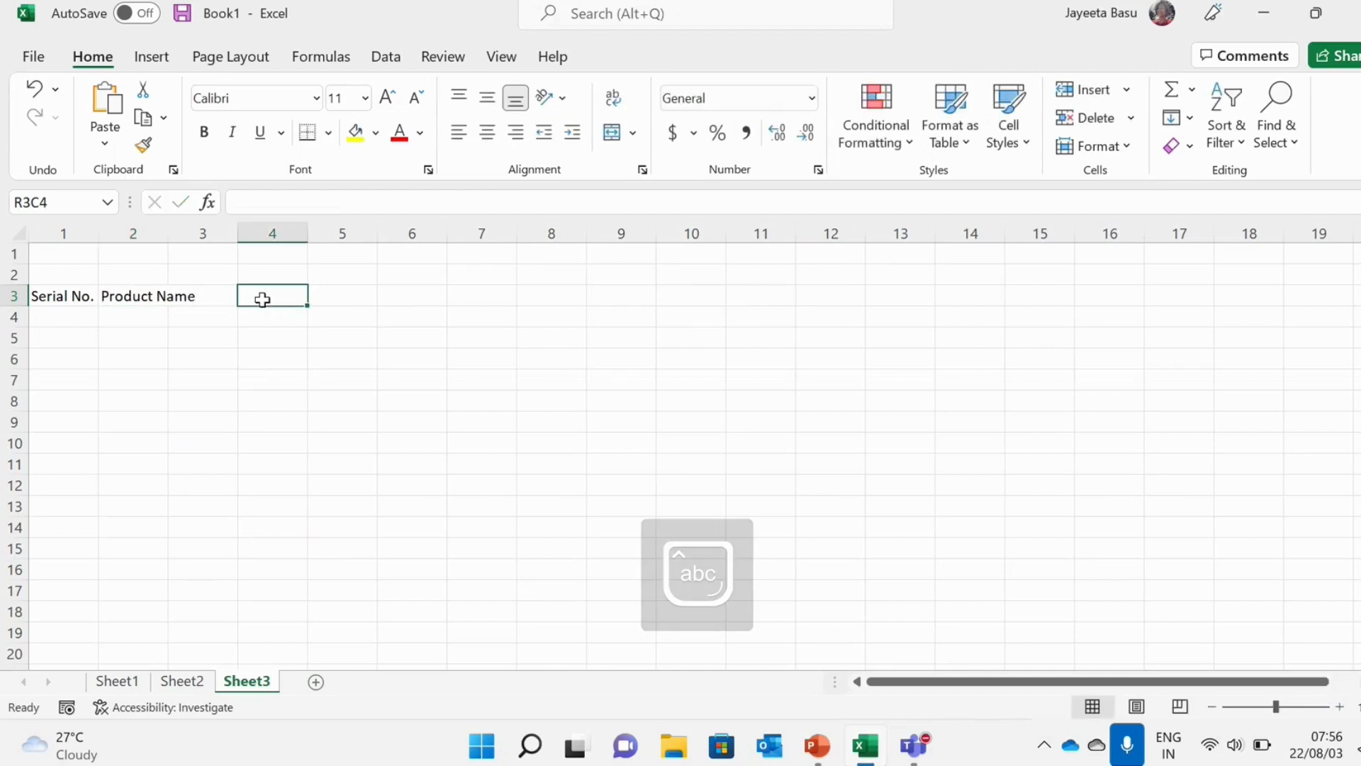
pyautogui.click(160, 297)
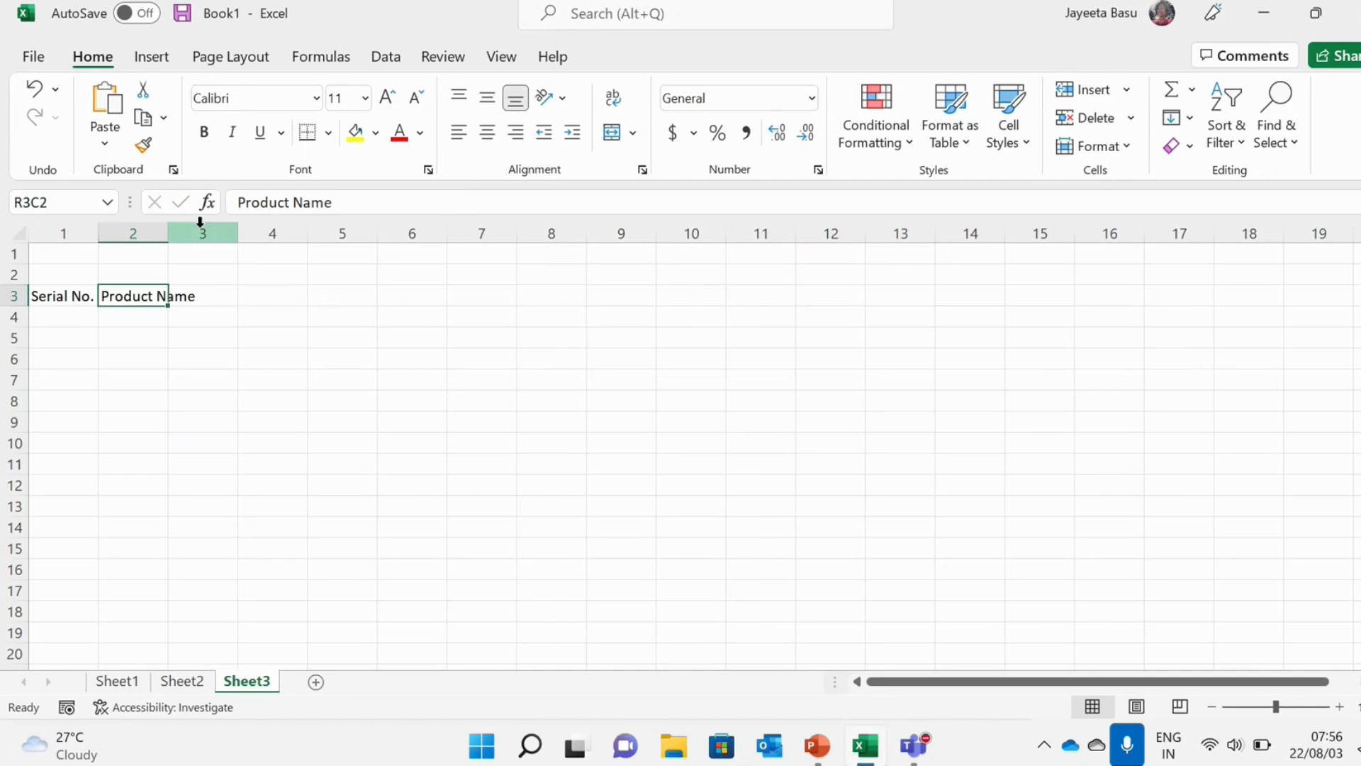
pyautogui.click(613, 98)
# Add the 'Countries' and 'Cost Price' headings next in row 3.
pyautogui.click(197, 324)
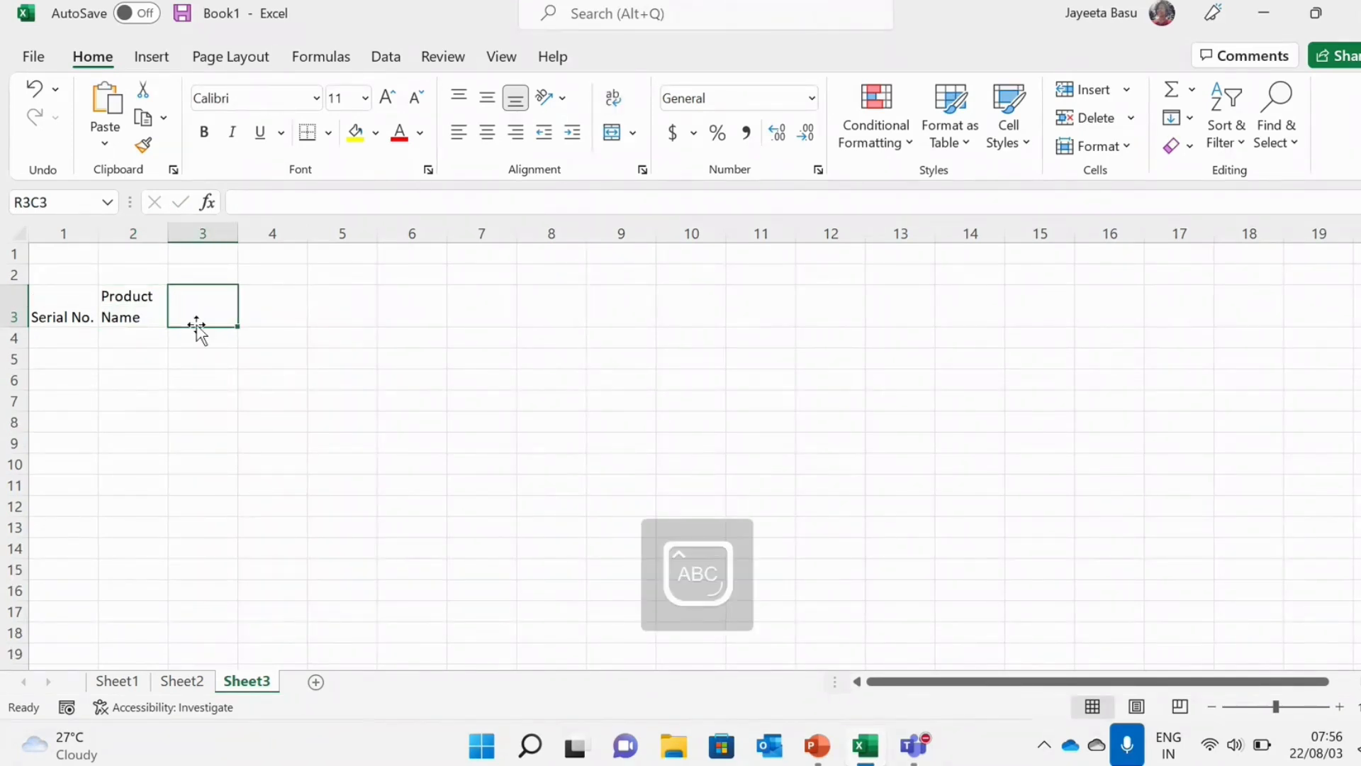
pyautogui.write('Countr')
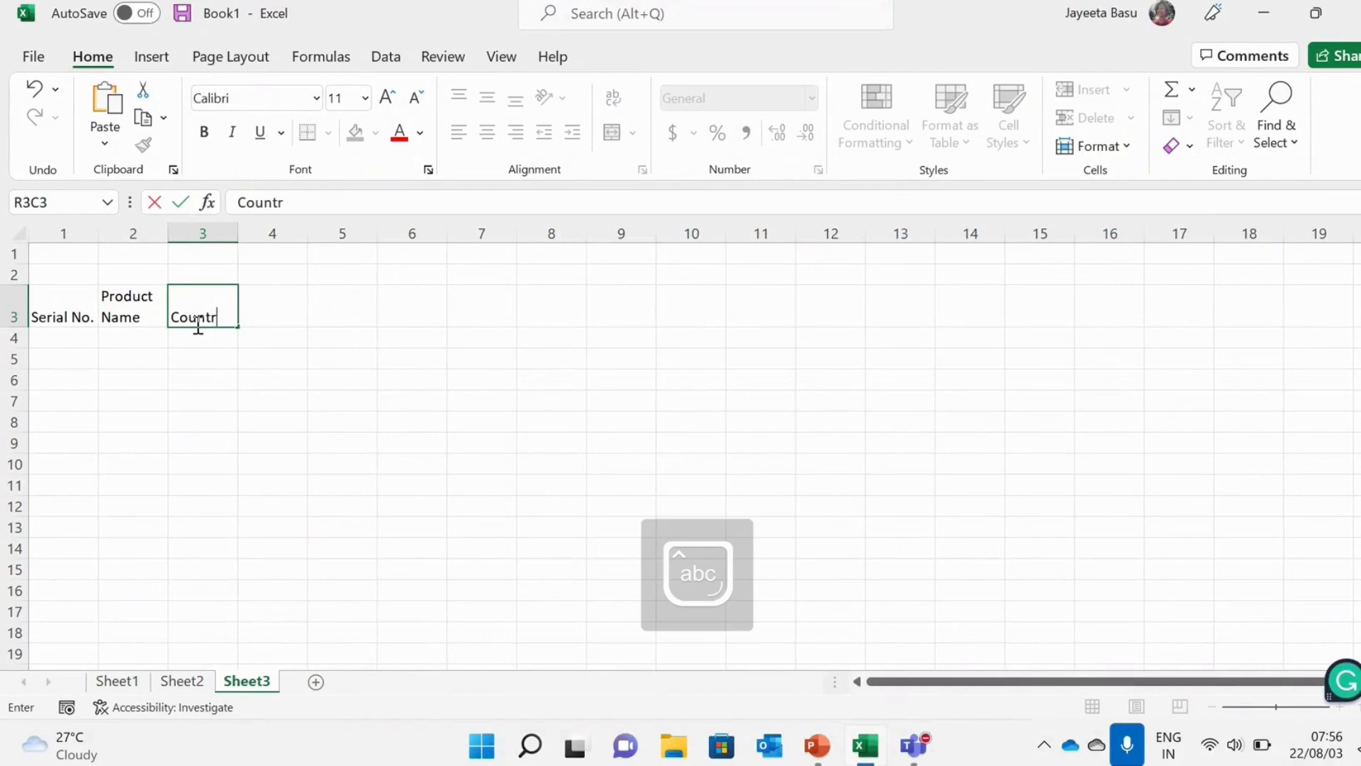
pyautogui.write('ies')
pyautogui.press('Tab')
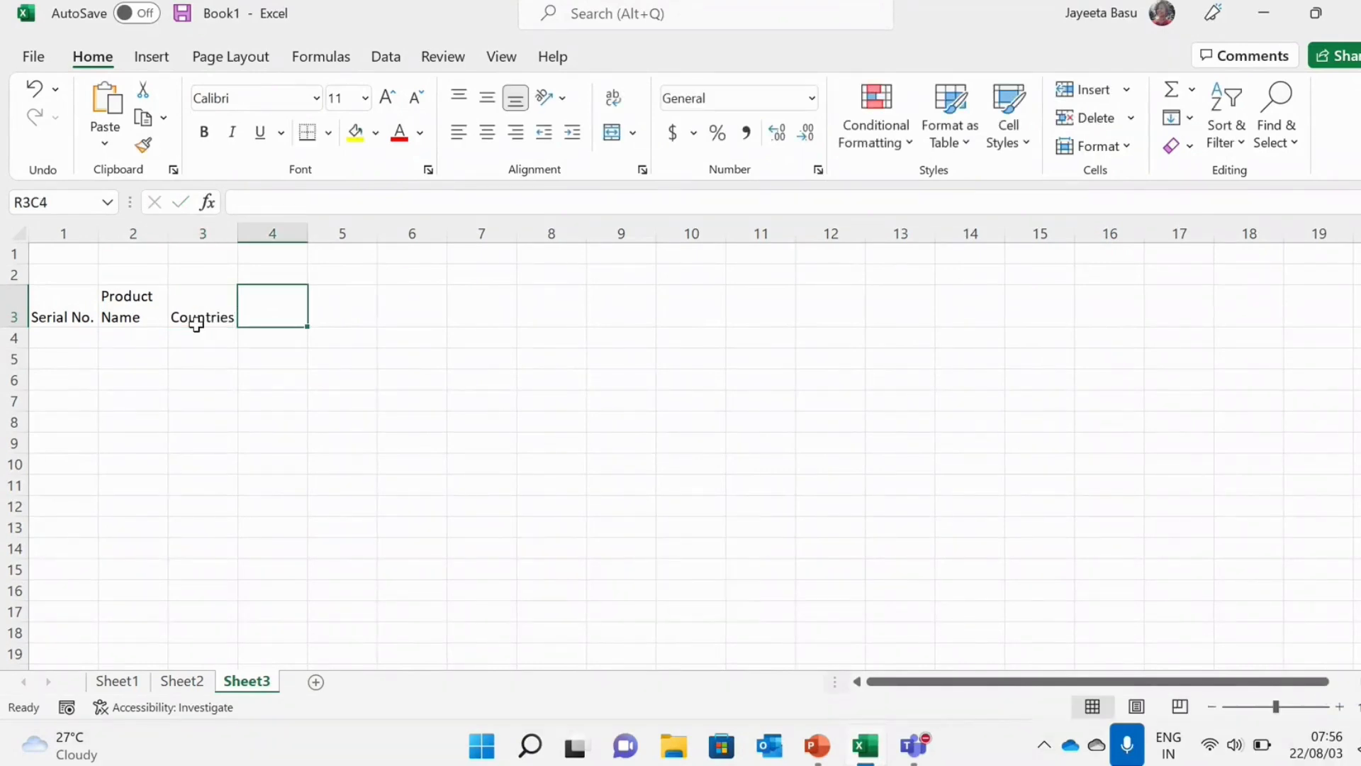
pyautogui.press('capslock')
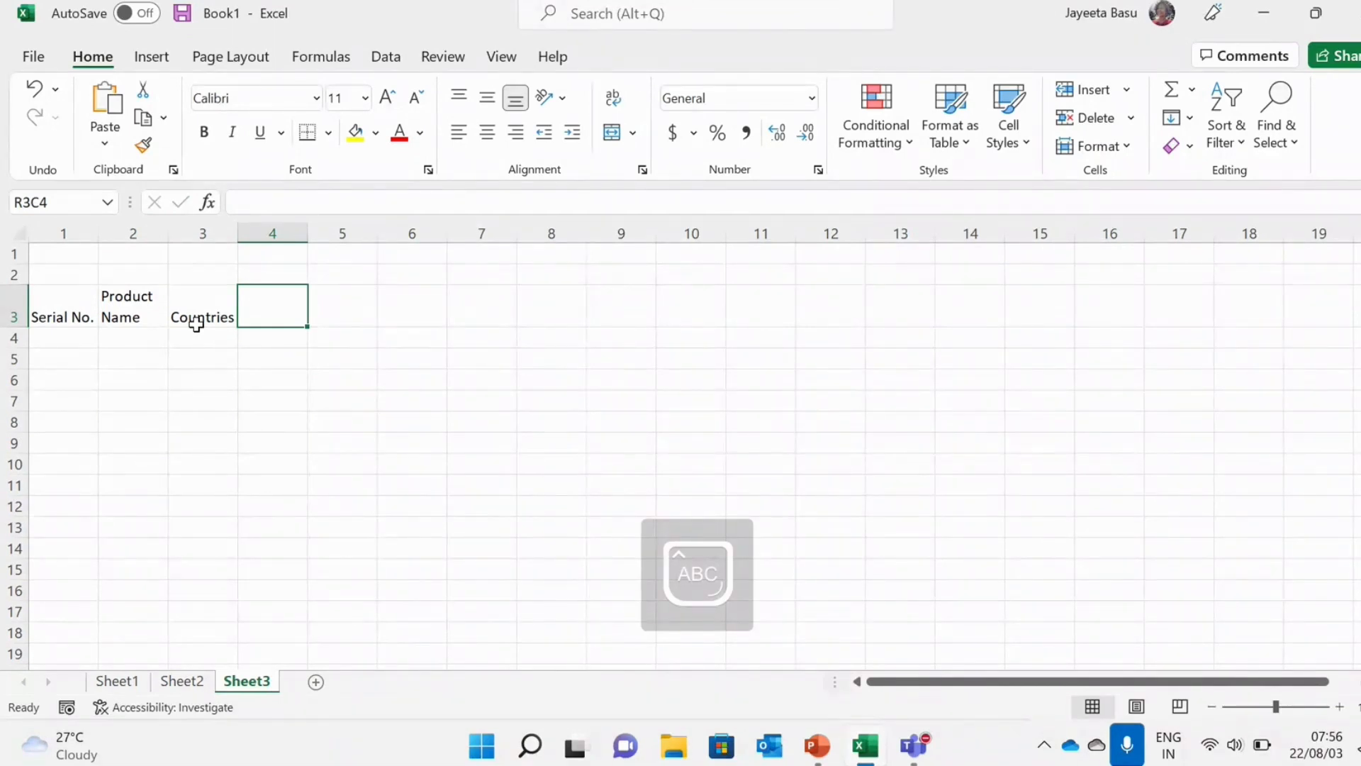
pyautogui.write('C')
pyautogui.press('capslock')
pyautogui.write('ost Price')
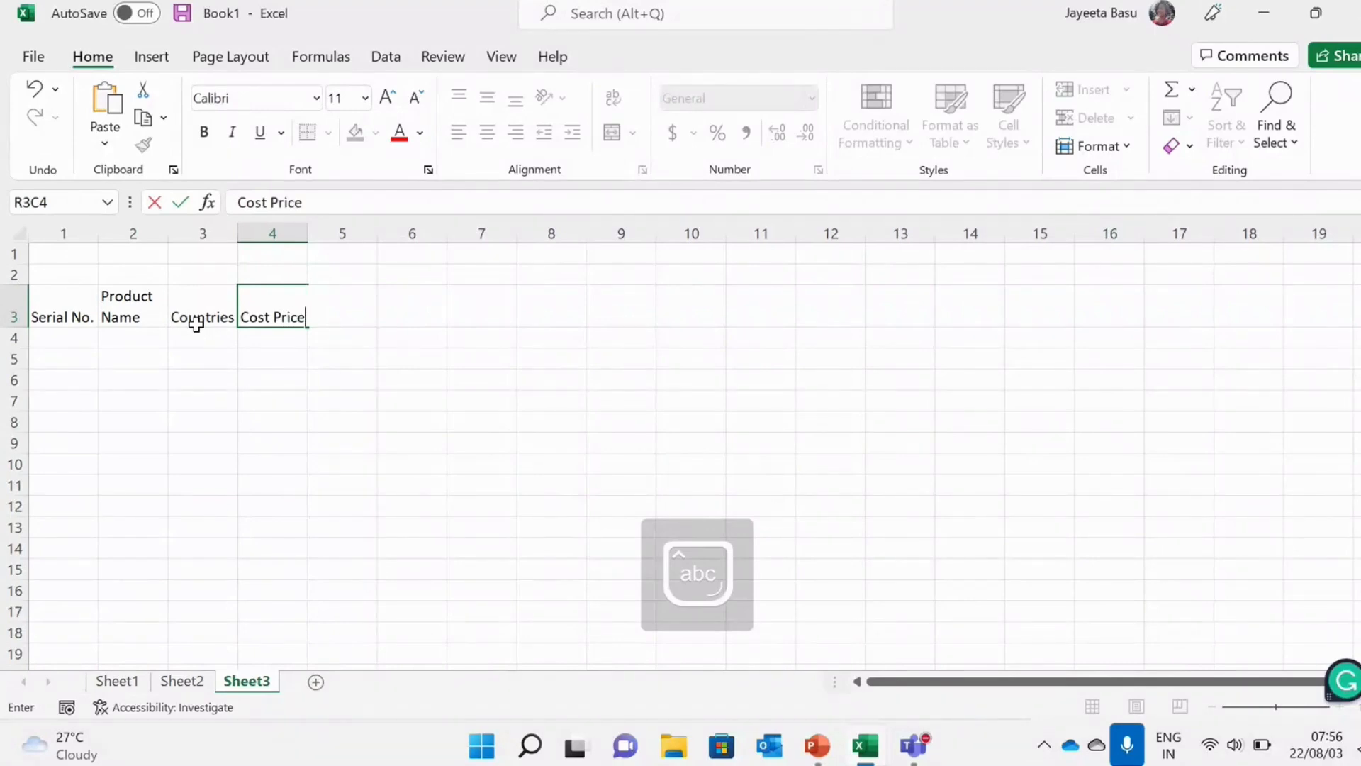
pyautogui.press('Tab')
# Enter the January, February and March headings, fixing the March typo.
pyautogui.press('capslock')
pyautogui.write('J')
pyautogui.press('capslock')
pyautogui.write('a')
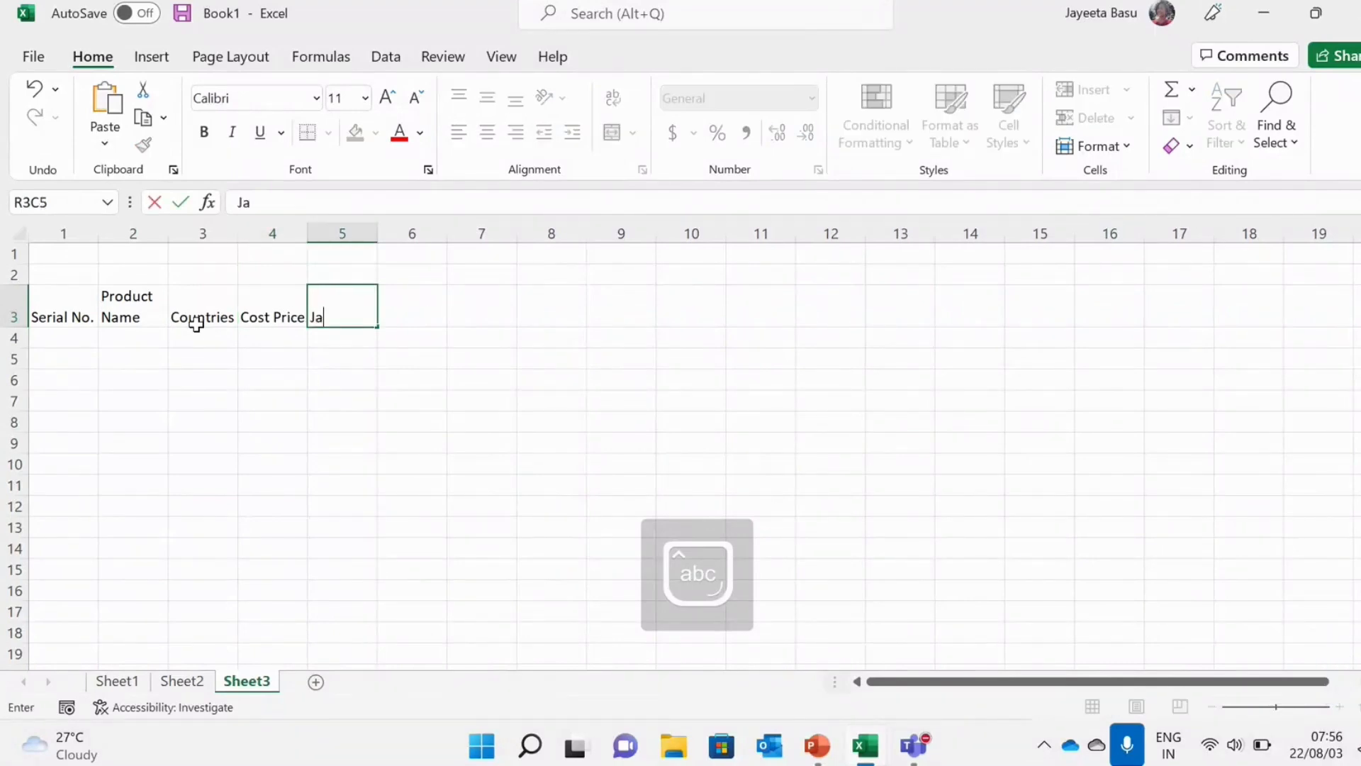
pyautogui.write('nuary')
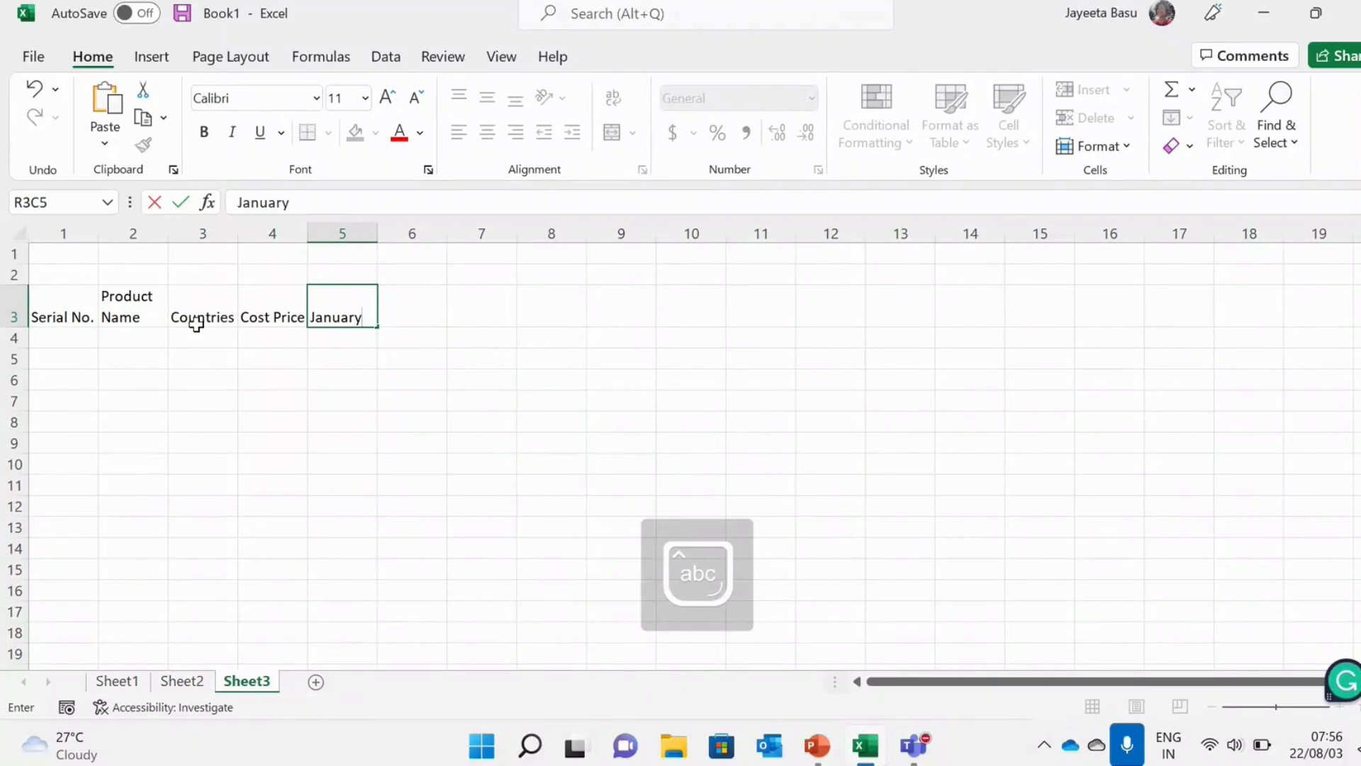
pyautogui.press('Tab')
pyautogui.press('capslock')
pyautogui.write('F')
pyautogui.press('capslock')
pyautogui.write('eb')
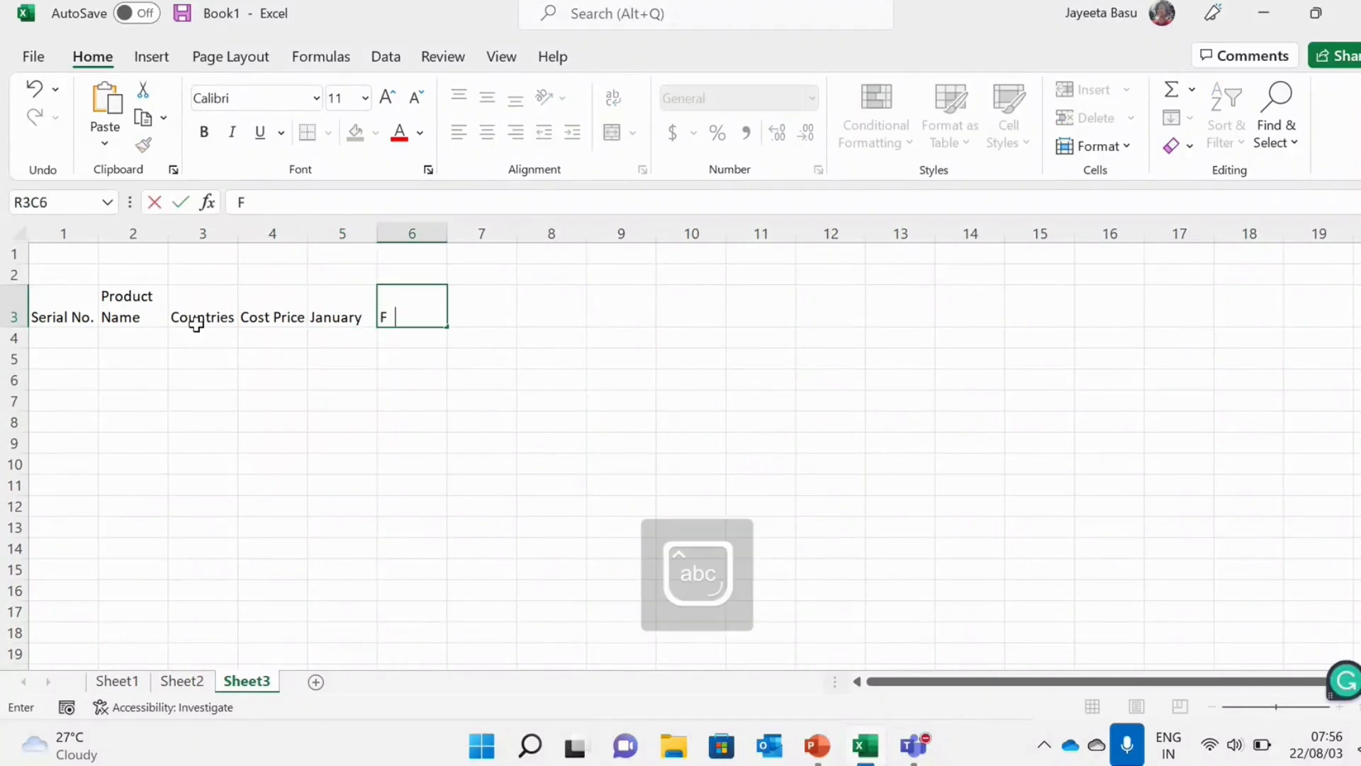
pyautogui.write('ruary')
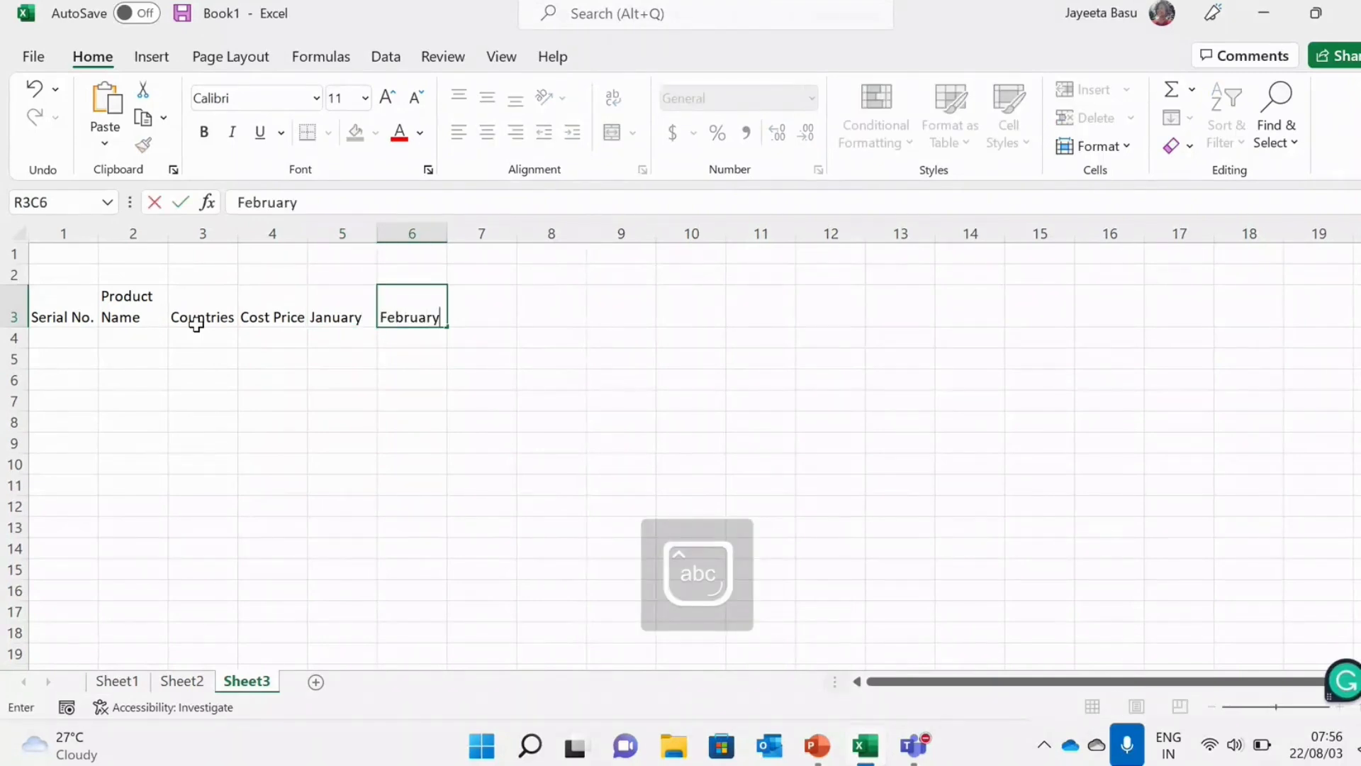
pyautogui.press('Tab')
pyautogui.press('capslock')
pyautogui.write('M')
pyautogui.press('capslock')
pyautogui.write('arcg')
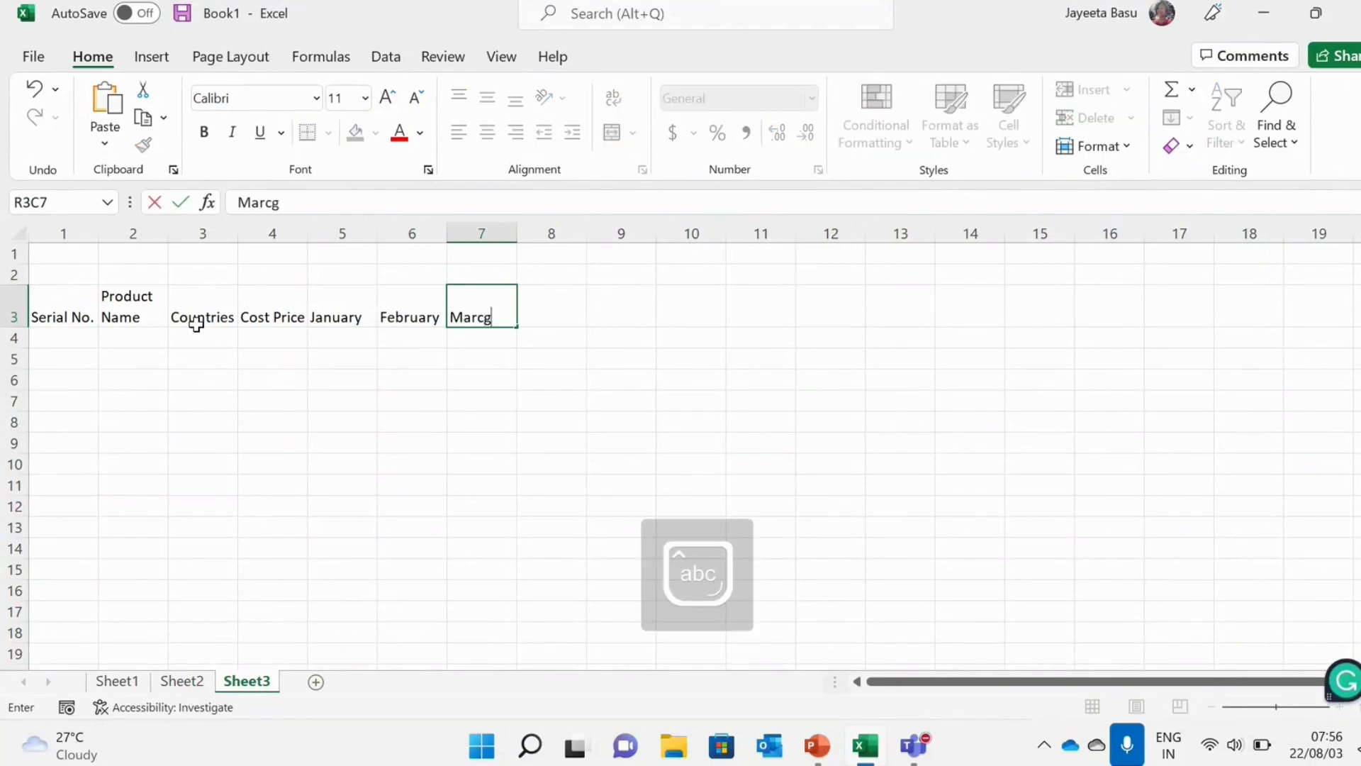
pyautogui.press('BackSpace')
pyautogui.write('h')
pyautogui.press('Tab')
# Finish the header row with April, May and June.
pyautogui.press('capslock')
pyautogui.write('A')
pyautogui.press('capslock')
pyautogui.write('pril')
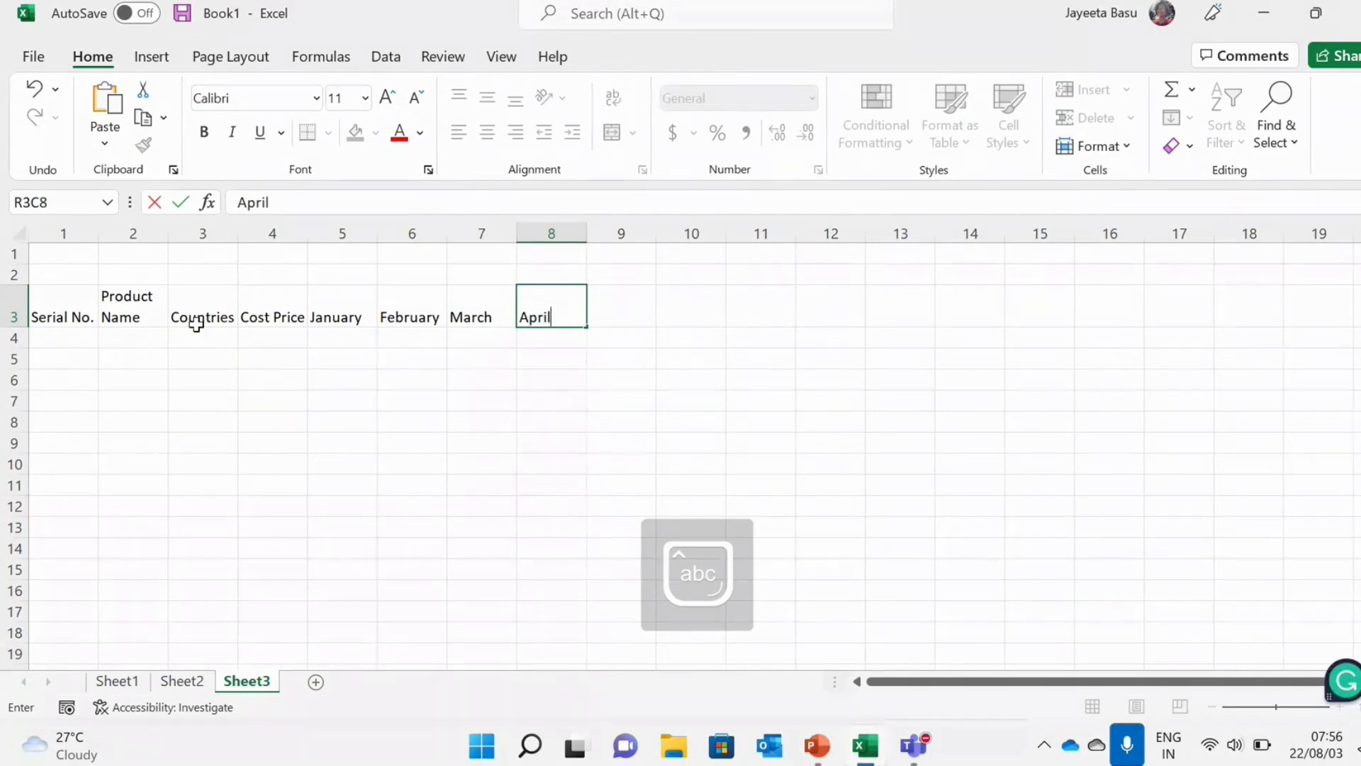
pyautogui.press('Tab')
pyautogui.write('May')
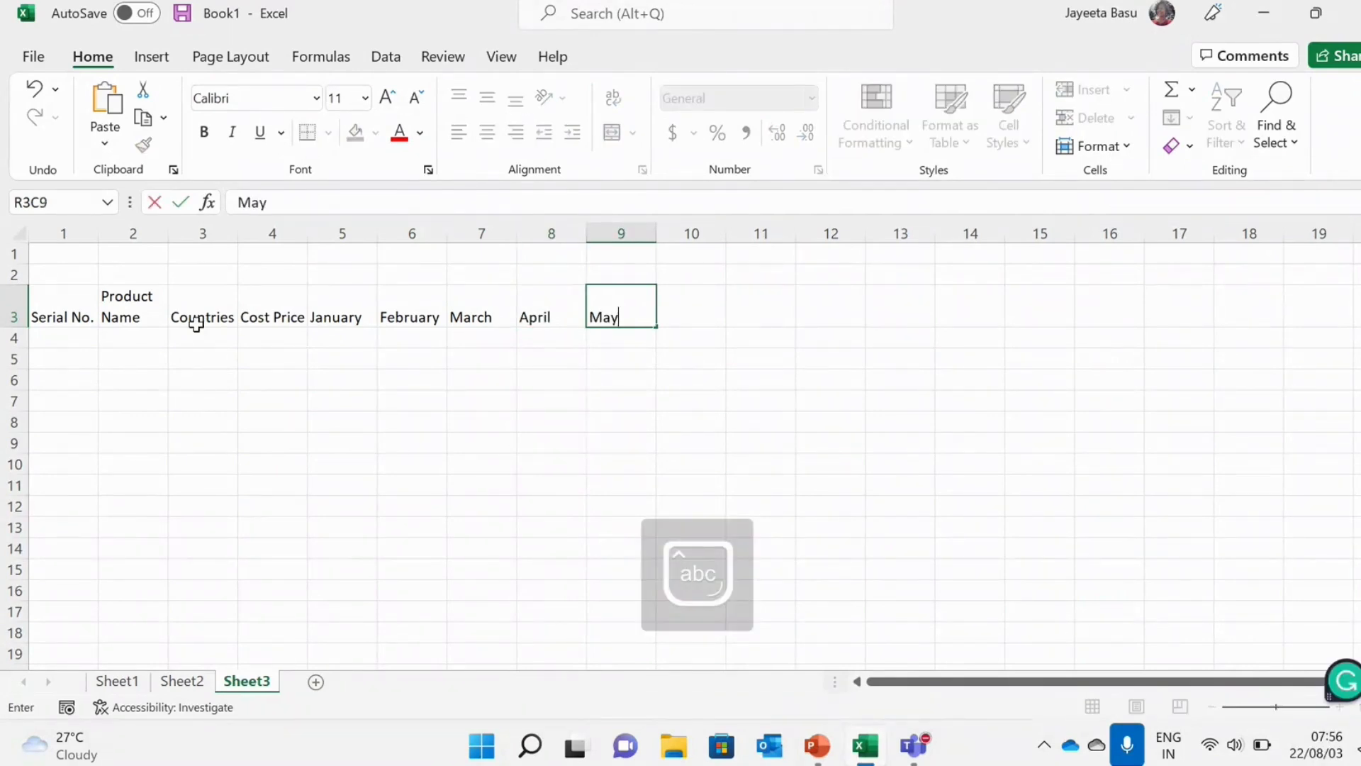
pyautogui.press('Tab')
pyautogui.write('June')
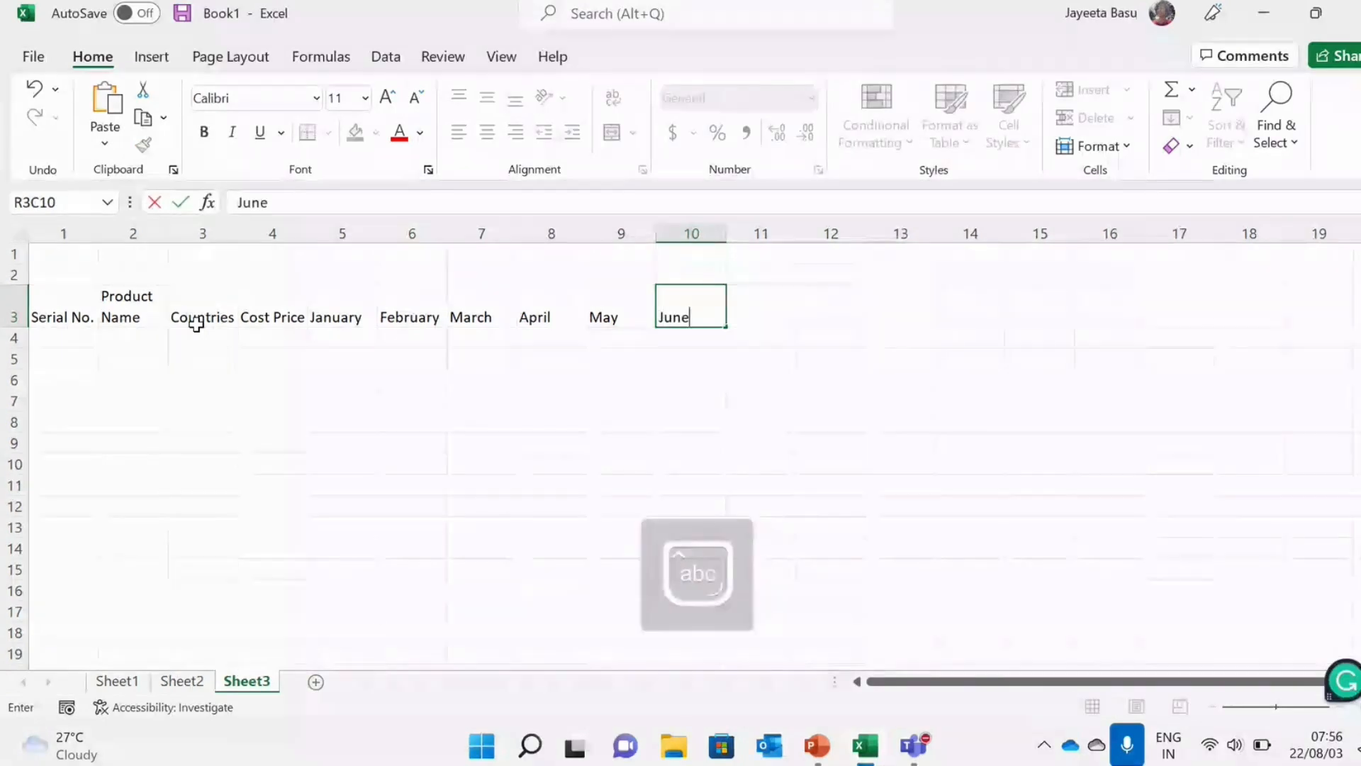
pyautogui.click(760, 314)
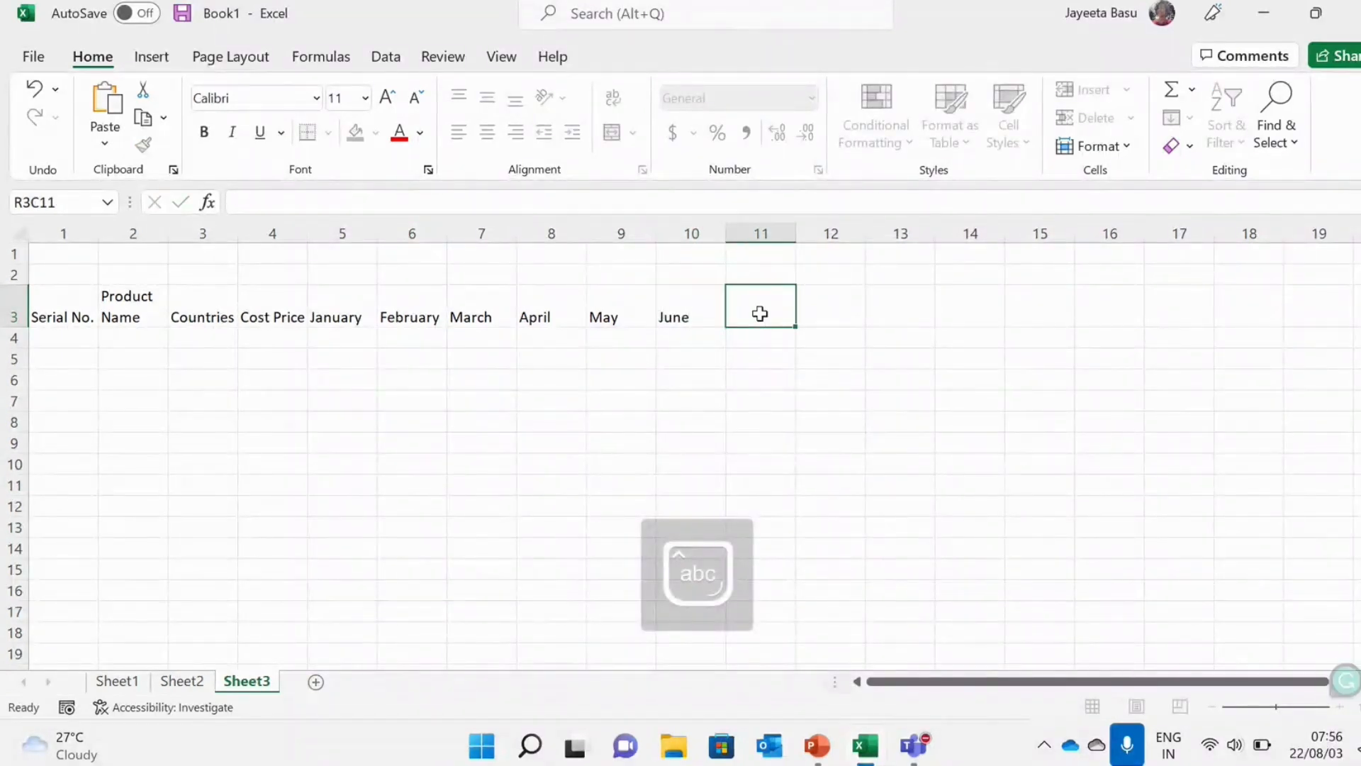
pyautogui.click(28, 57)
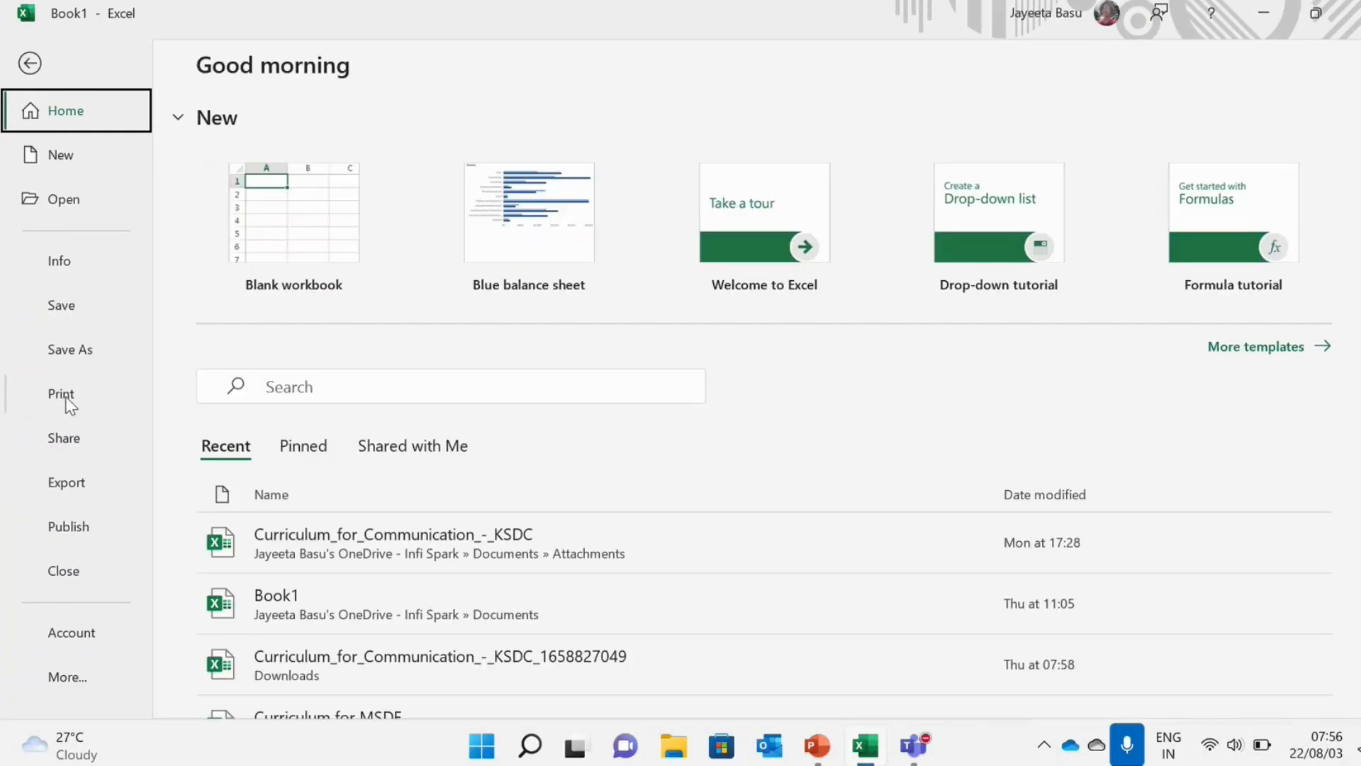
# Preview Sheet3 in Print and expand the print-what choices.
pyautogui.click(68, 402)
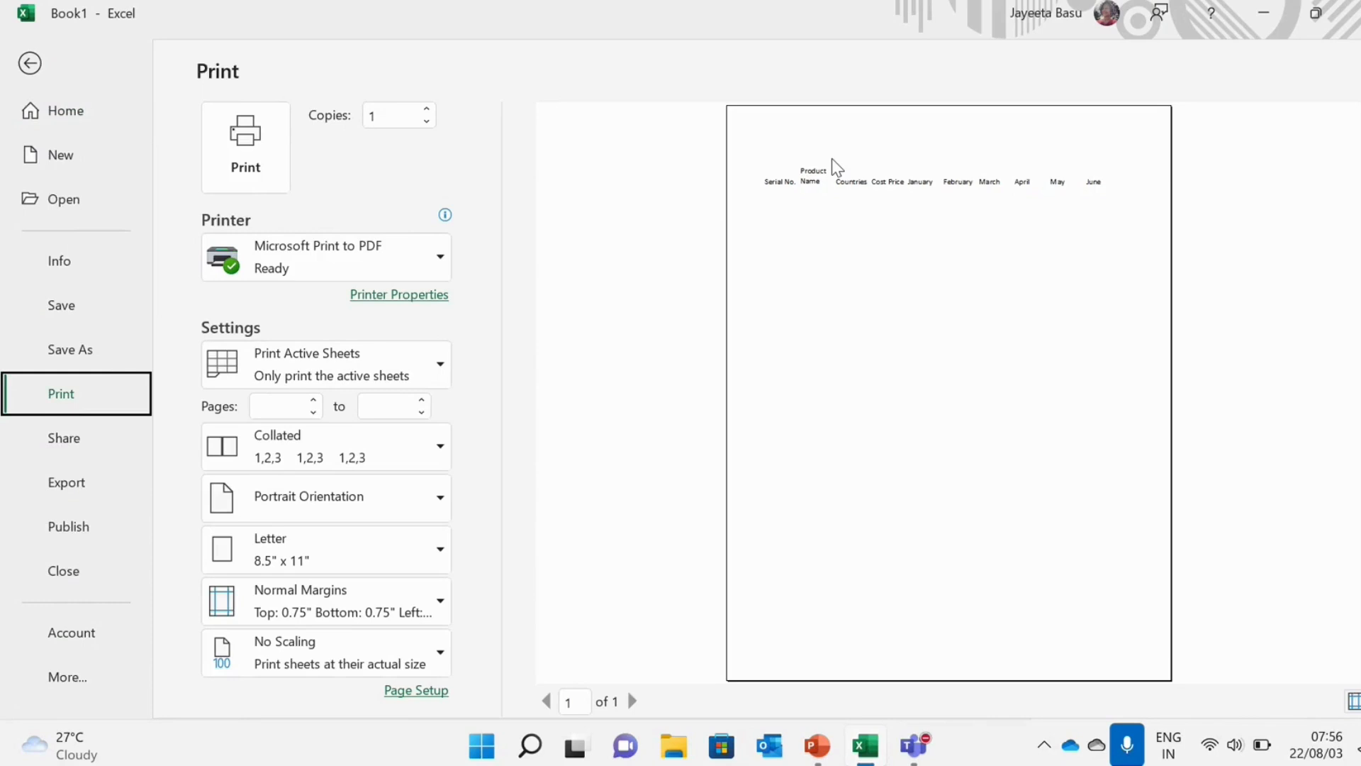
pyautogui.click(430, 365)
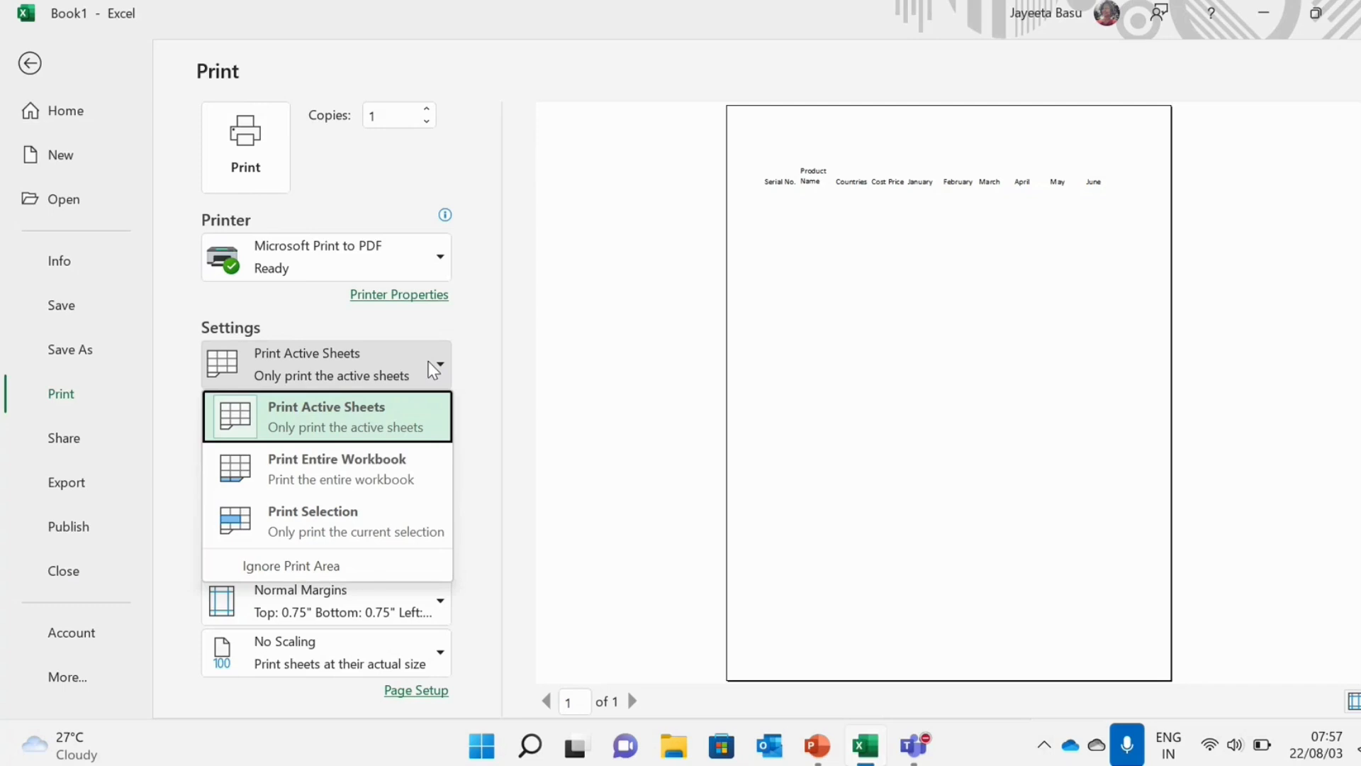
# Switch to Print Entire Workbook and page through all 4 preview pages.
pyautogui.click(335, 469)
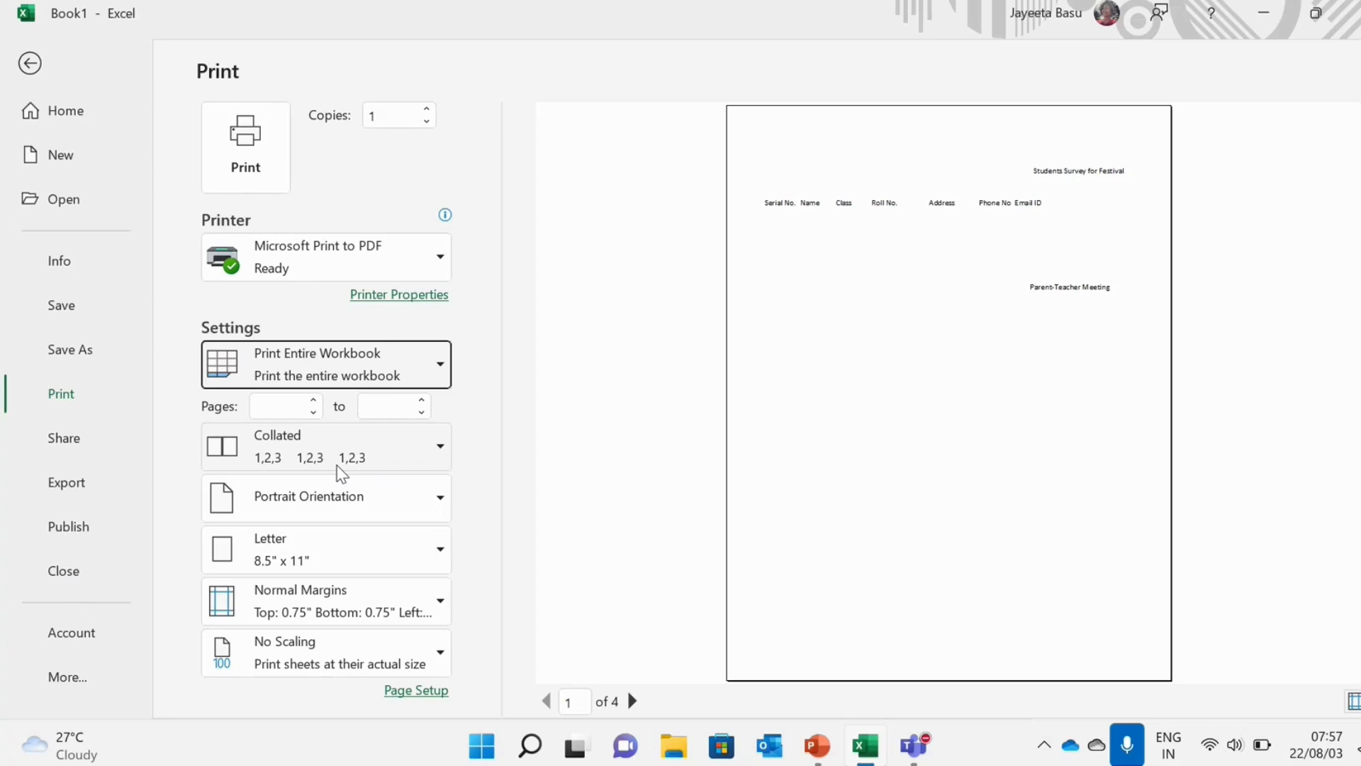
pyautogui.click(638, 701)
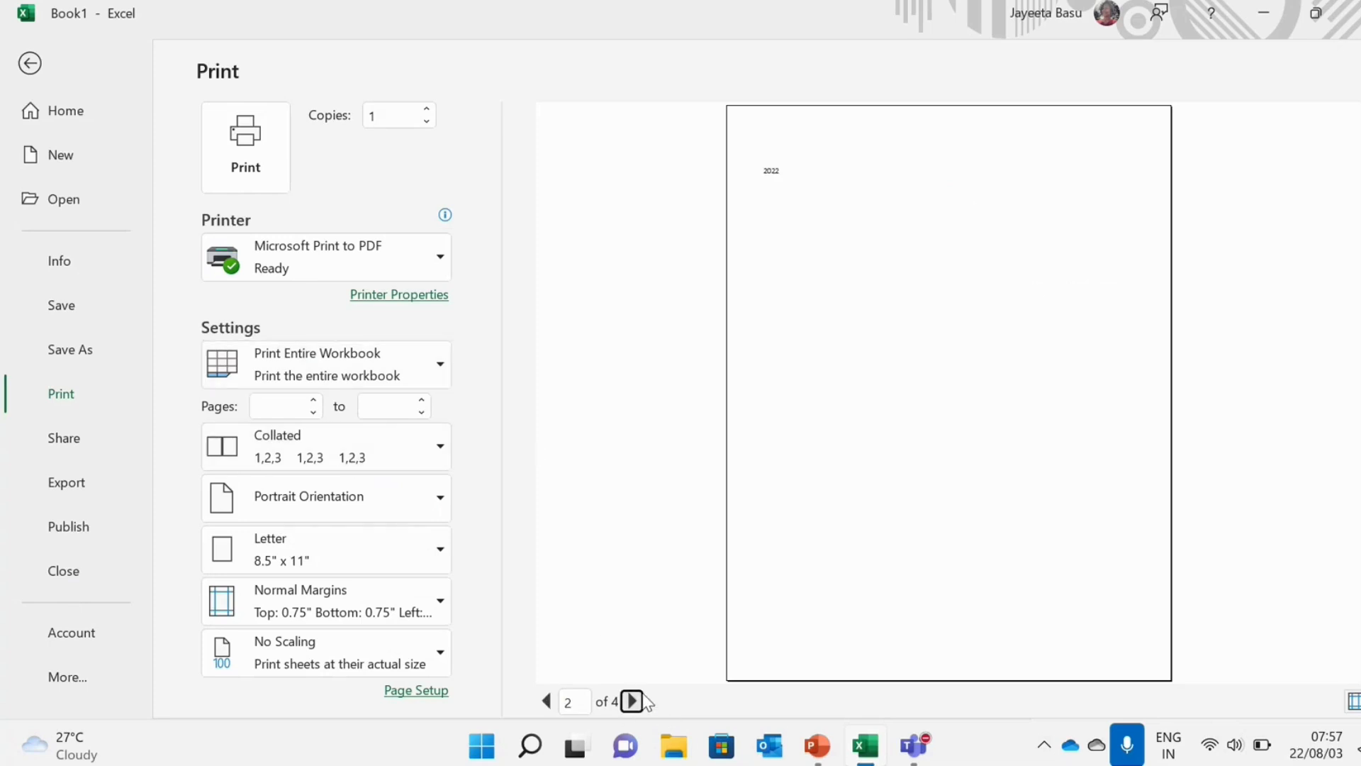
pyautogui.click(638, 701)
pyautogui.click(638, 701)
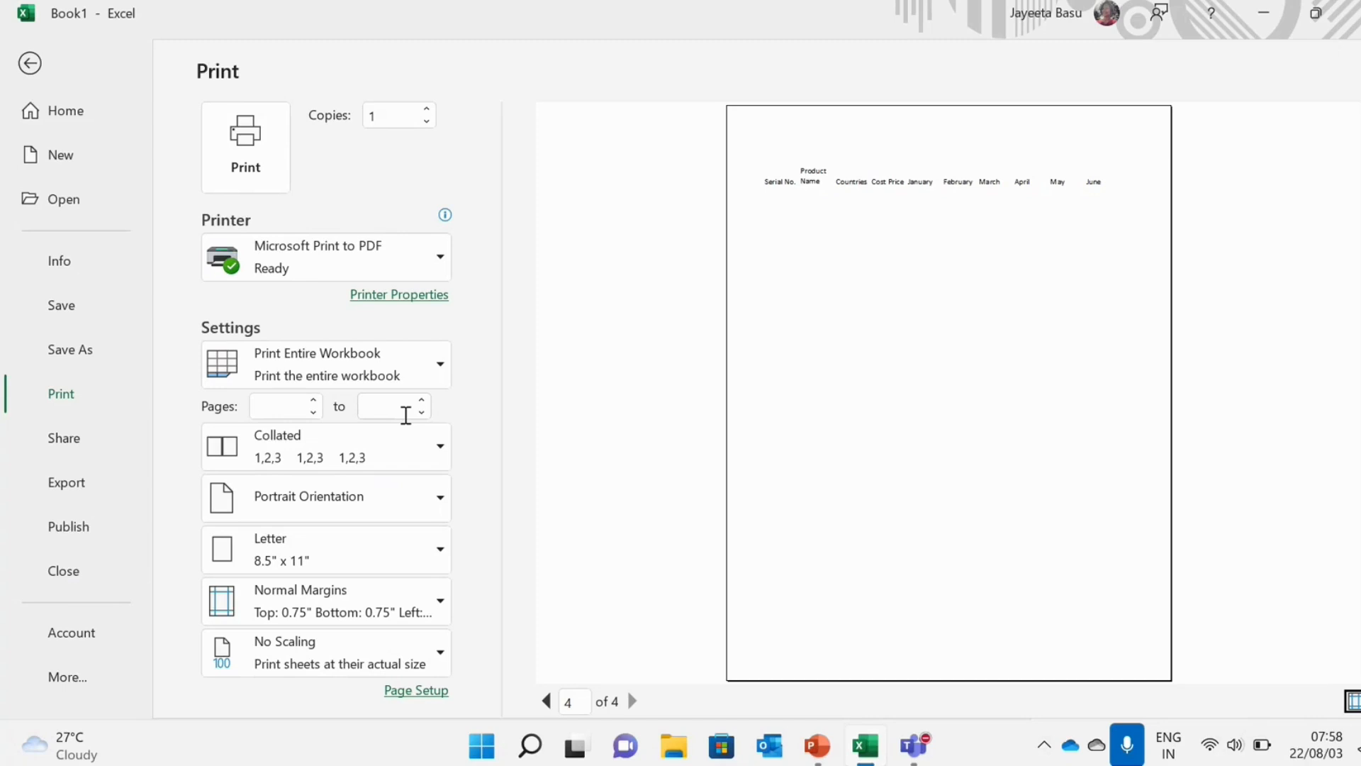
# Set the print scope to Print Selection and enter 2 as the first page.
pyautogui.click(436, 361)
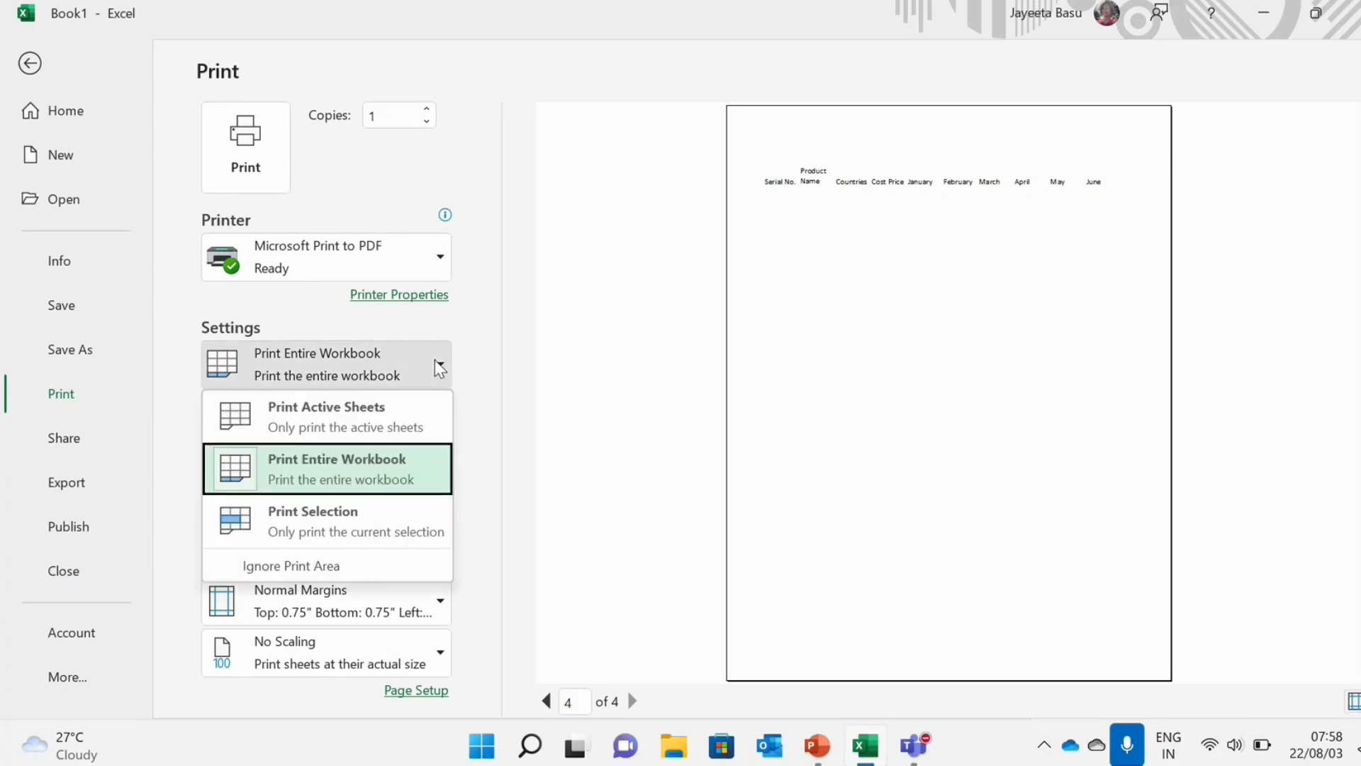
pyautogui.click(377, 545)
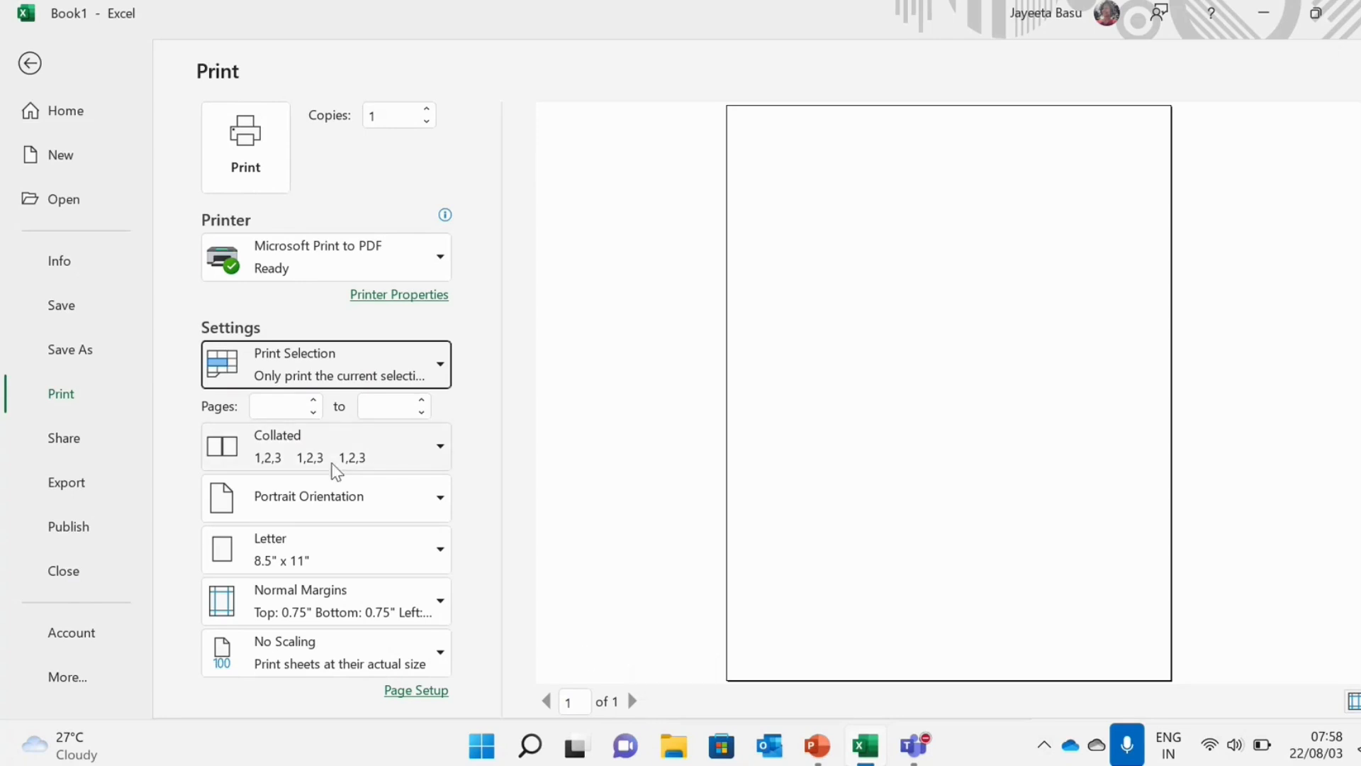
pyautogui.click(282, 404)
pyautogui.write('2')
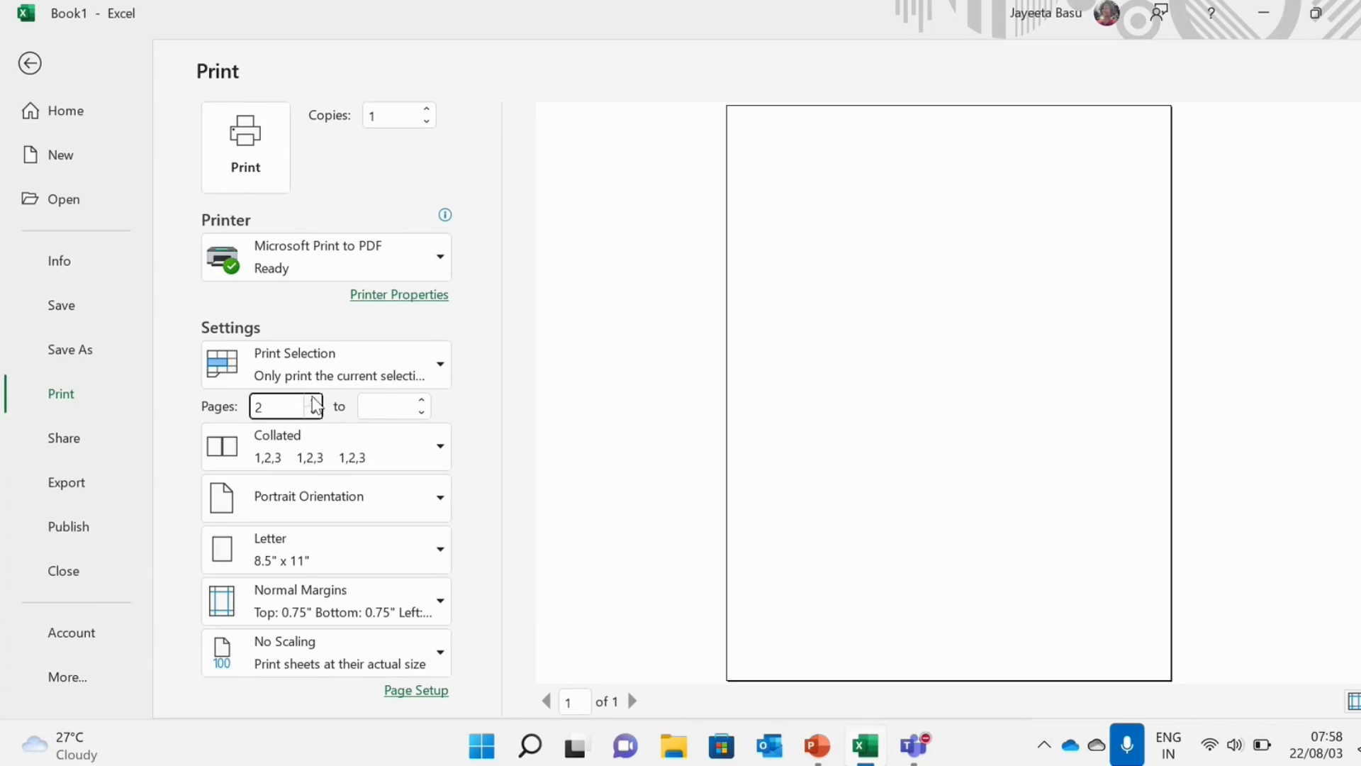
# Set the print page range to pages 2 to 3.
pyautogui.click(313, 400)
pyautogui.click(312, 413)
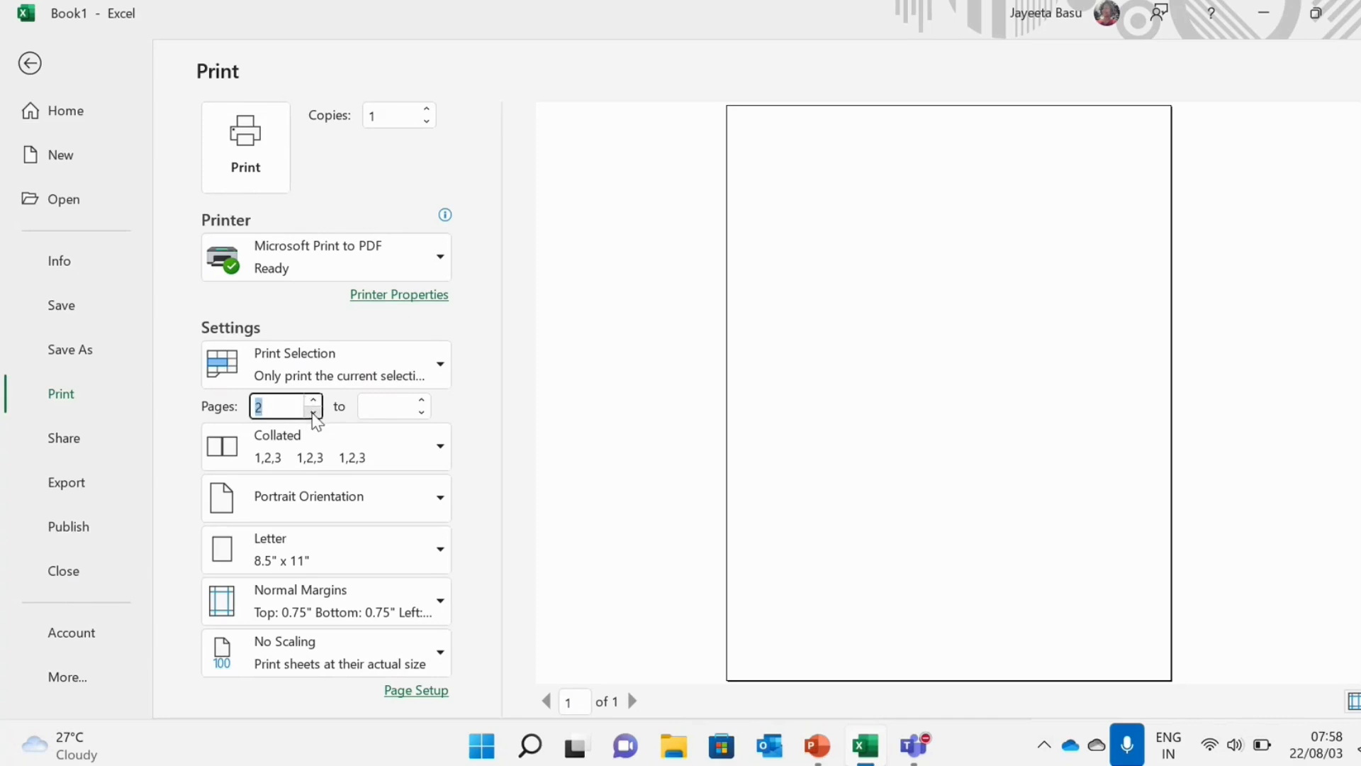
pyautogui.click(421, 401)
pyautogui.click(421, 401)
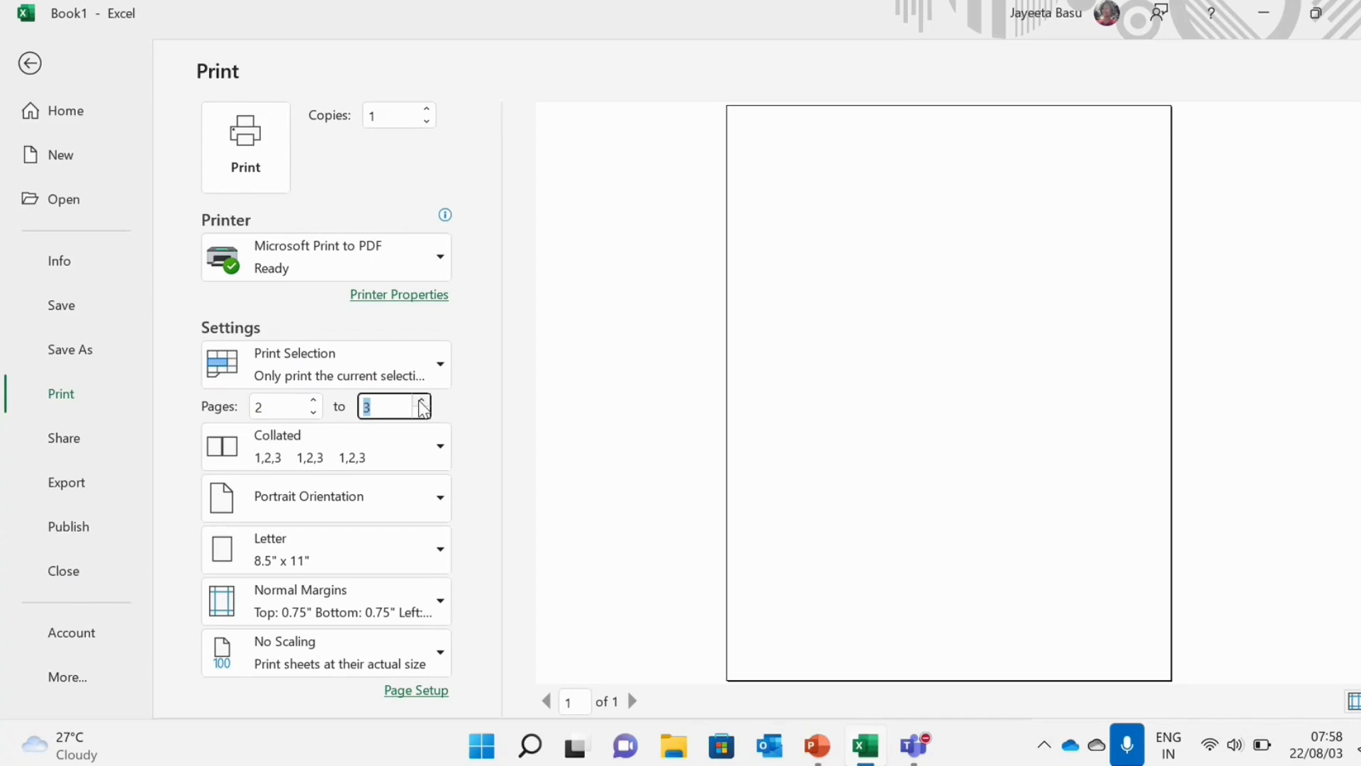
pyautogui.click(523, 444)
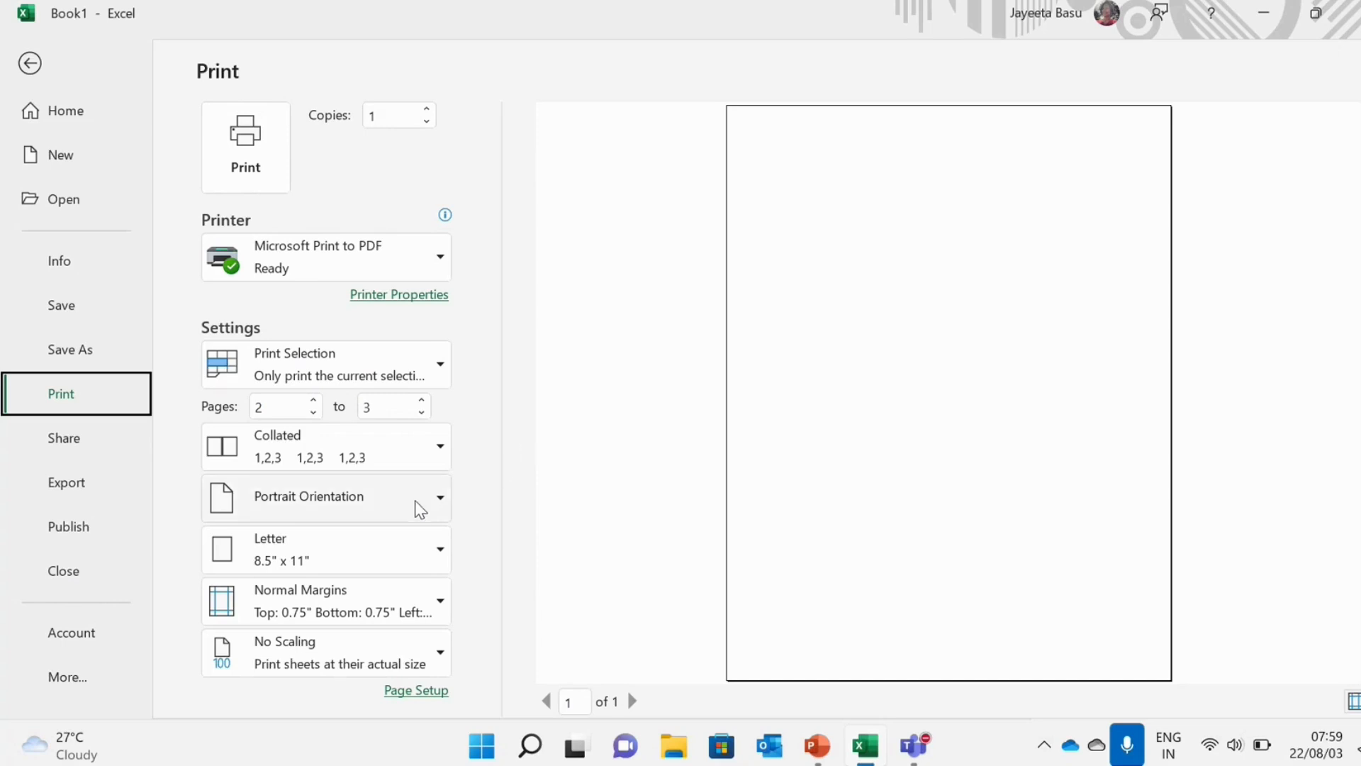
# Try Uncollated copies, then switch back to Collated (1,2,3 order).
pyautogui.click(356, 457)
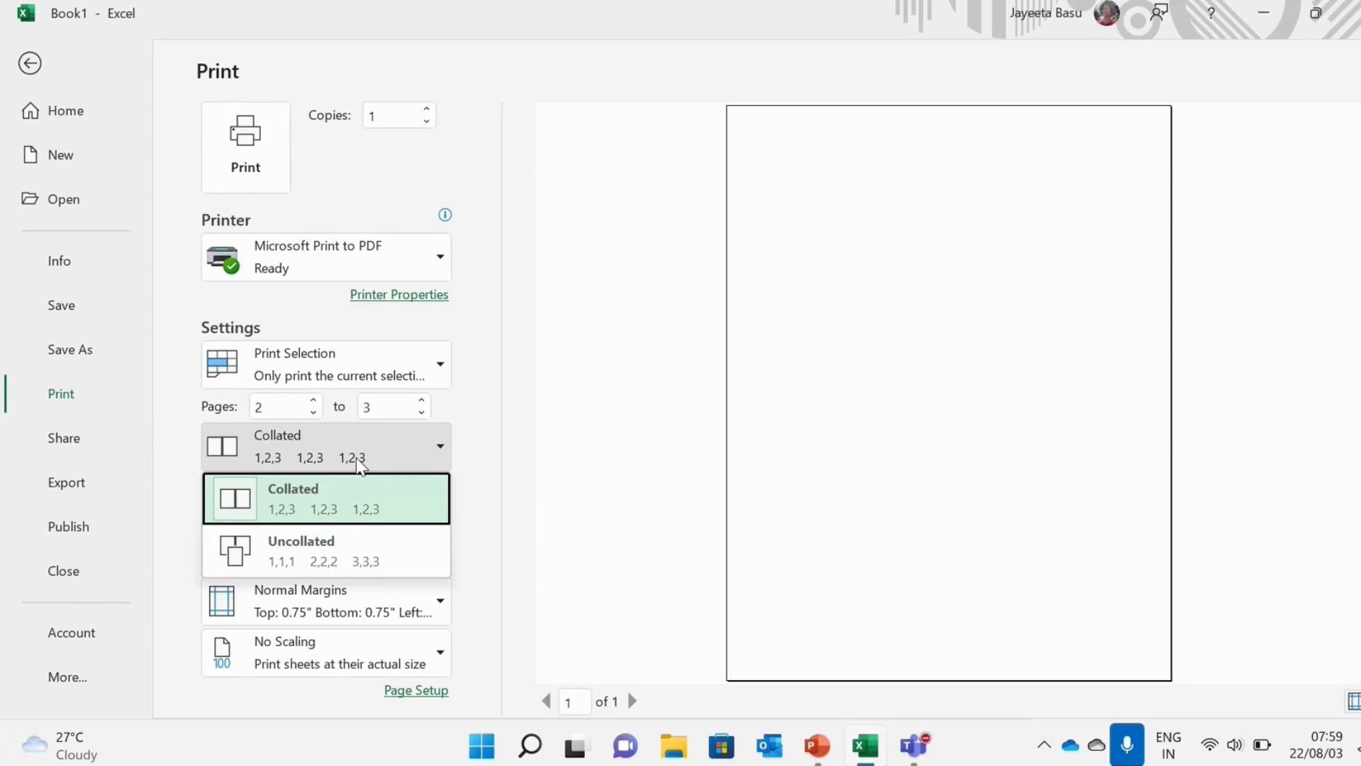
pyautogui.click(350, 519)
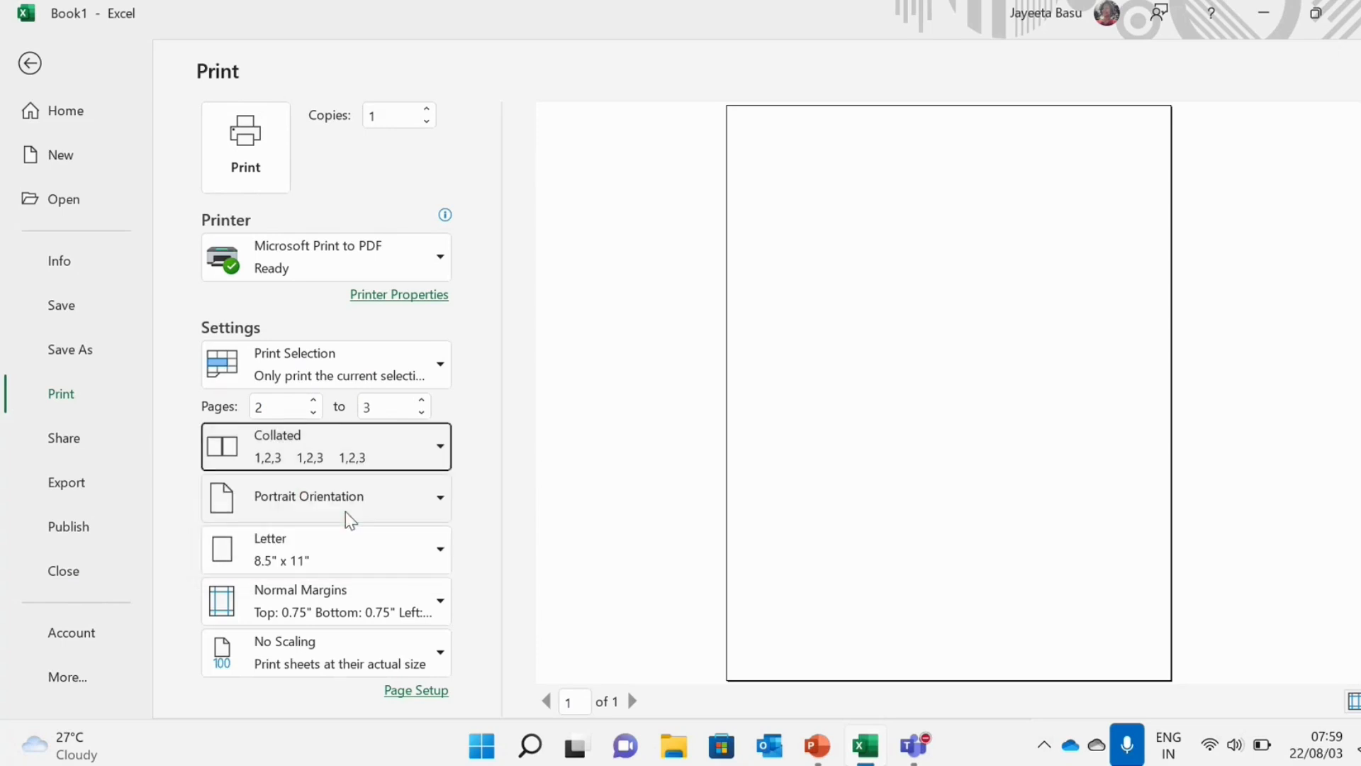
pyautogui.click(349, 462)
pyautogui.click(337, 552)
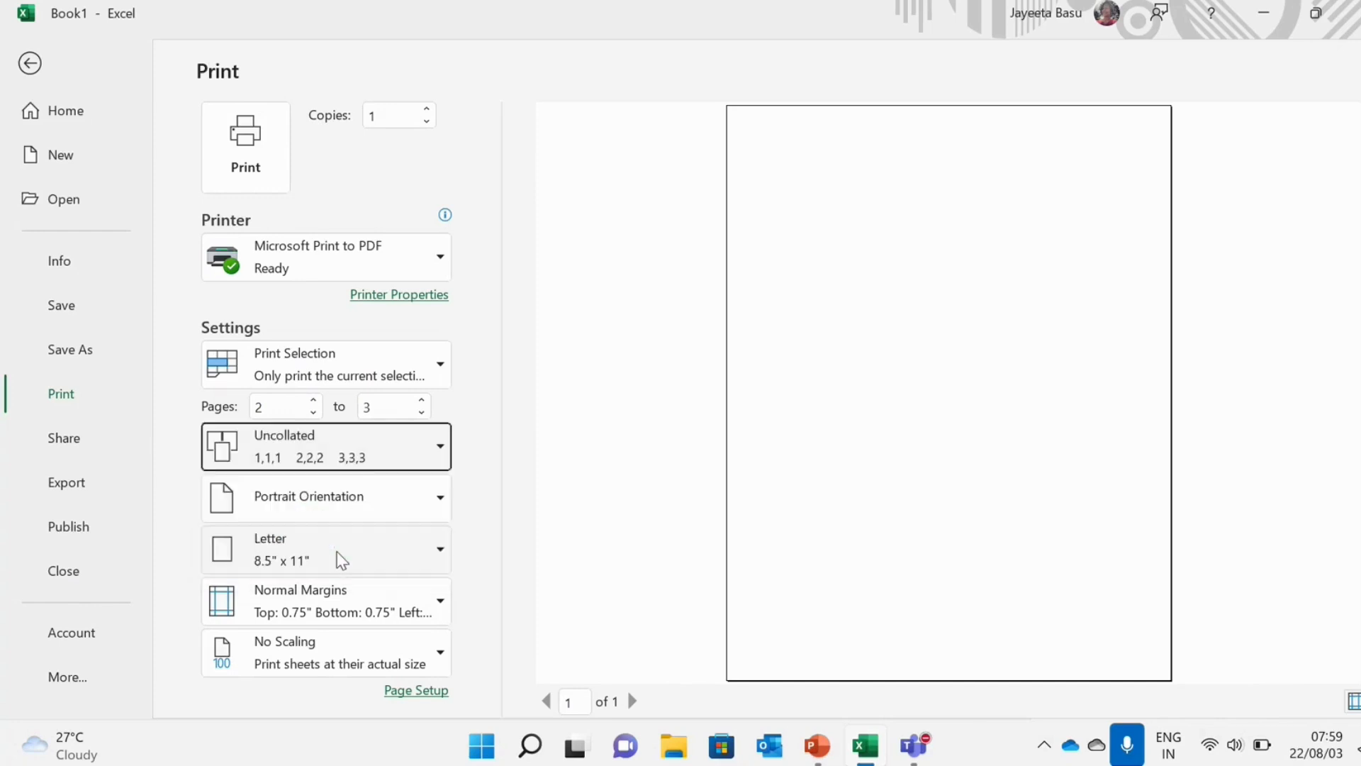
pyautogui.click(334, 469)
pyautogui.click(325, 504)
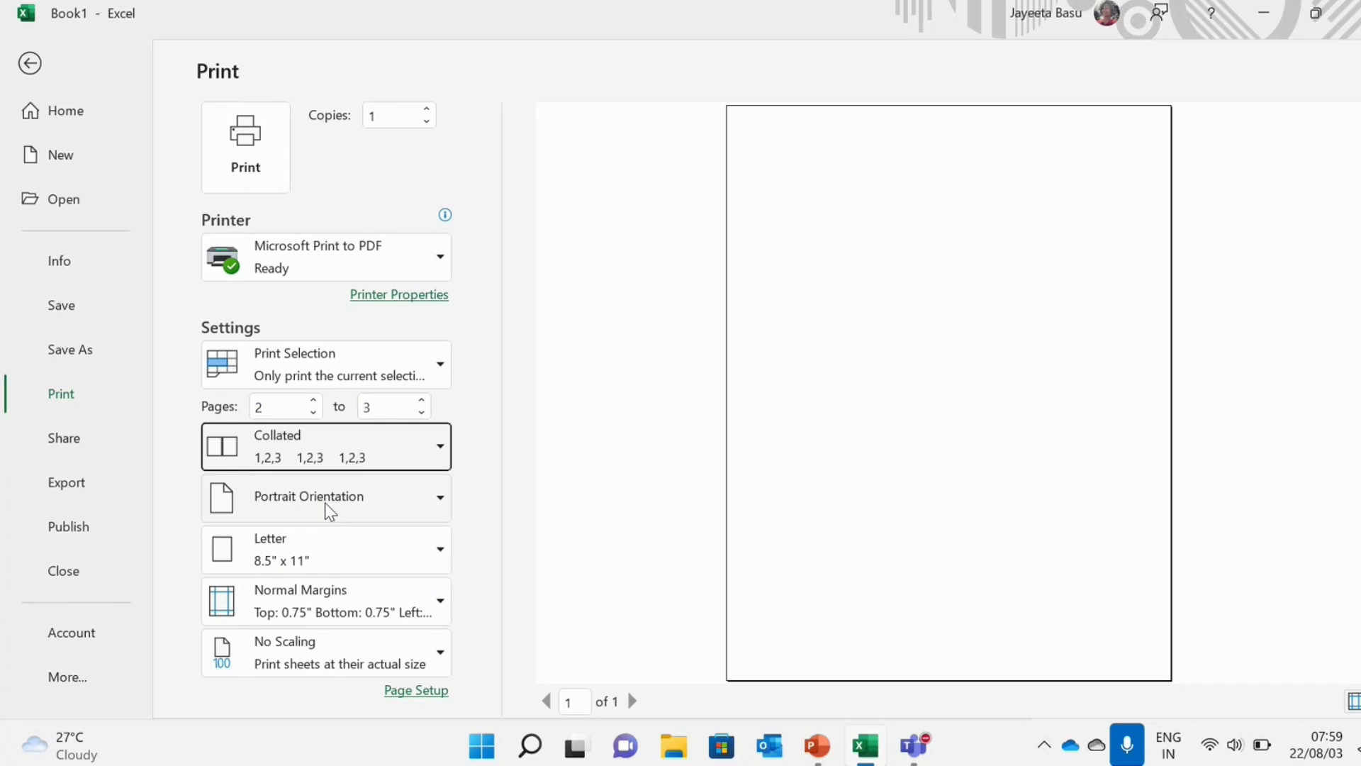
pyautogui.click(324, 503)
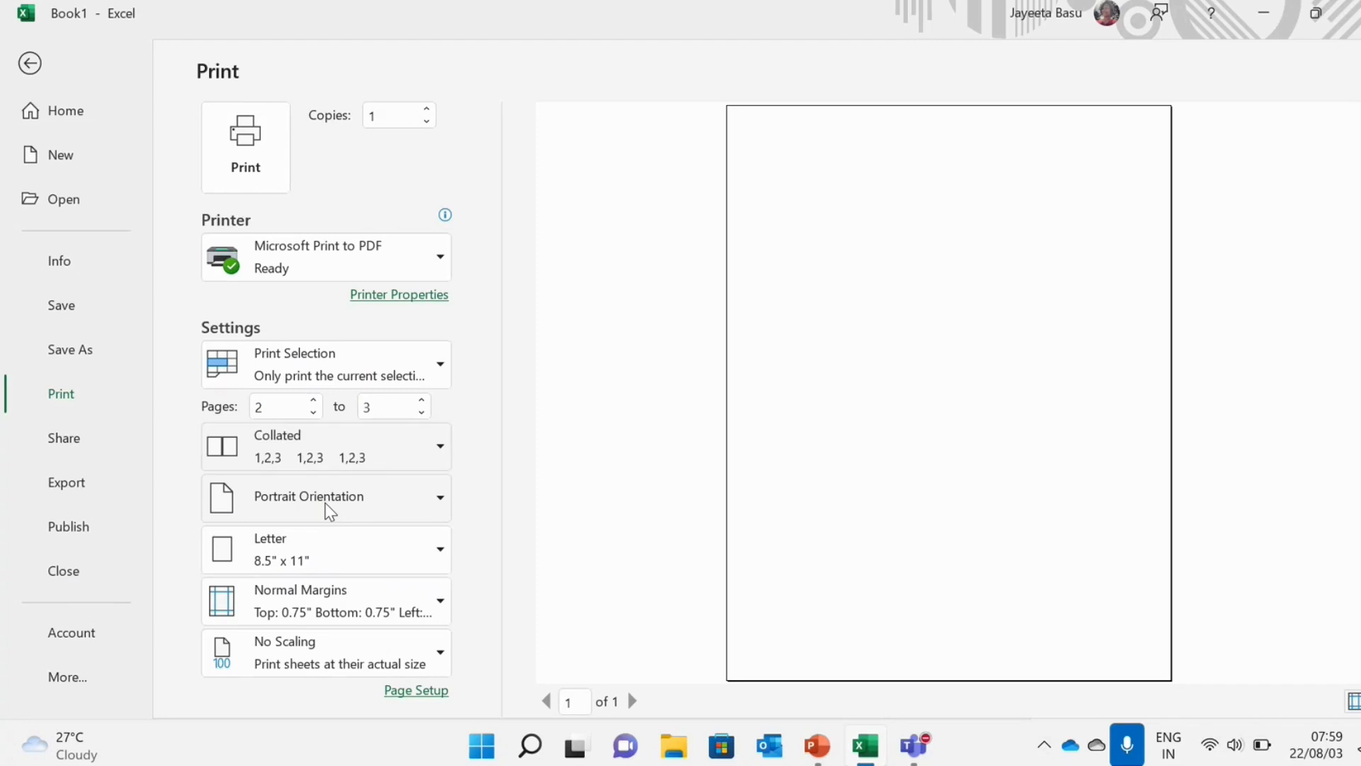
# Try Landscape and Portrait, finally setting the page to Landscape Orientation.
pyautogui.click(324, 503)
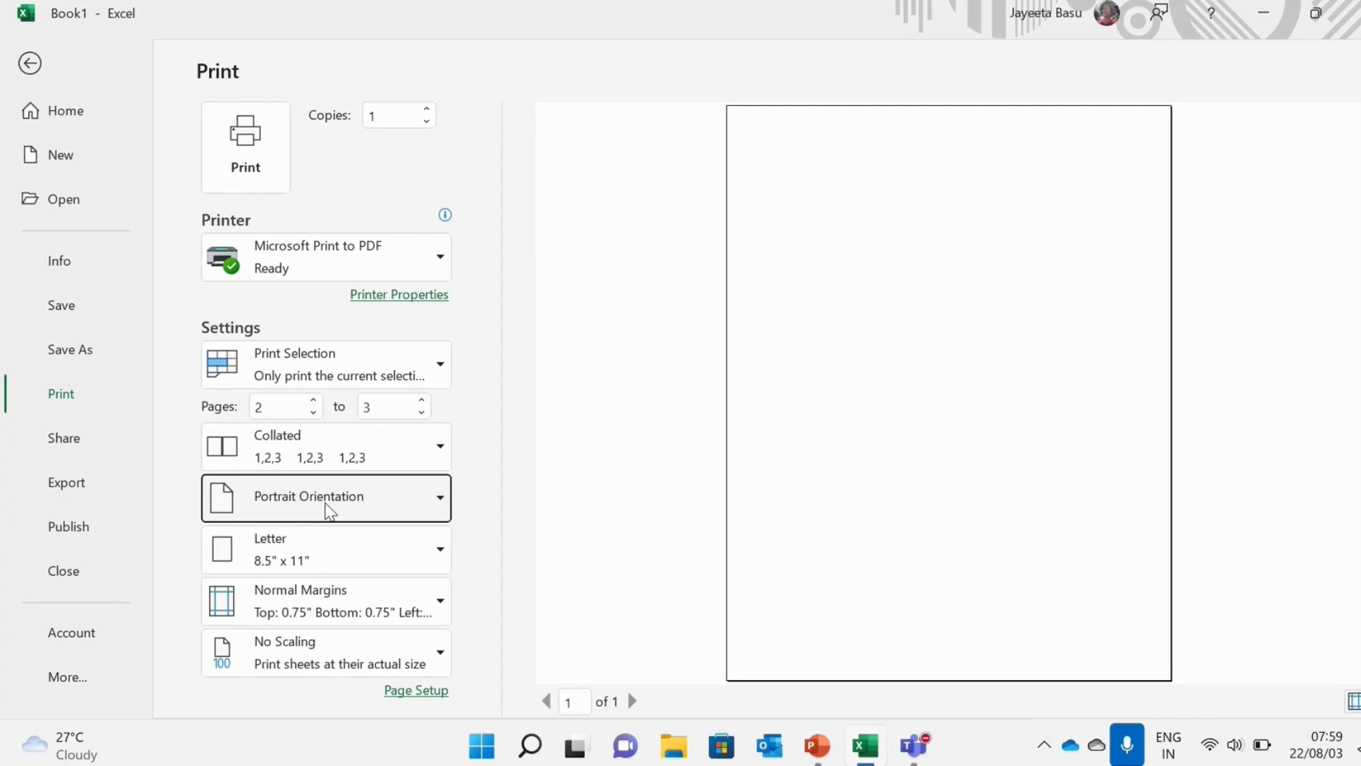
pyautogui.click(327, 511)
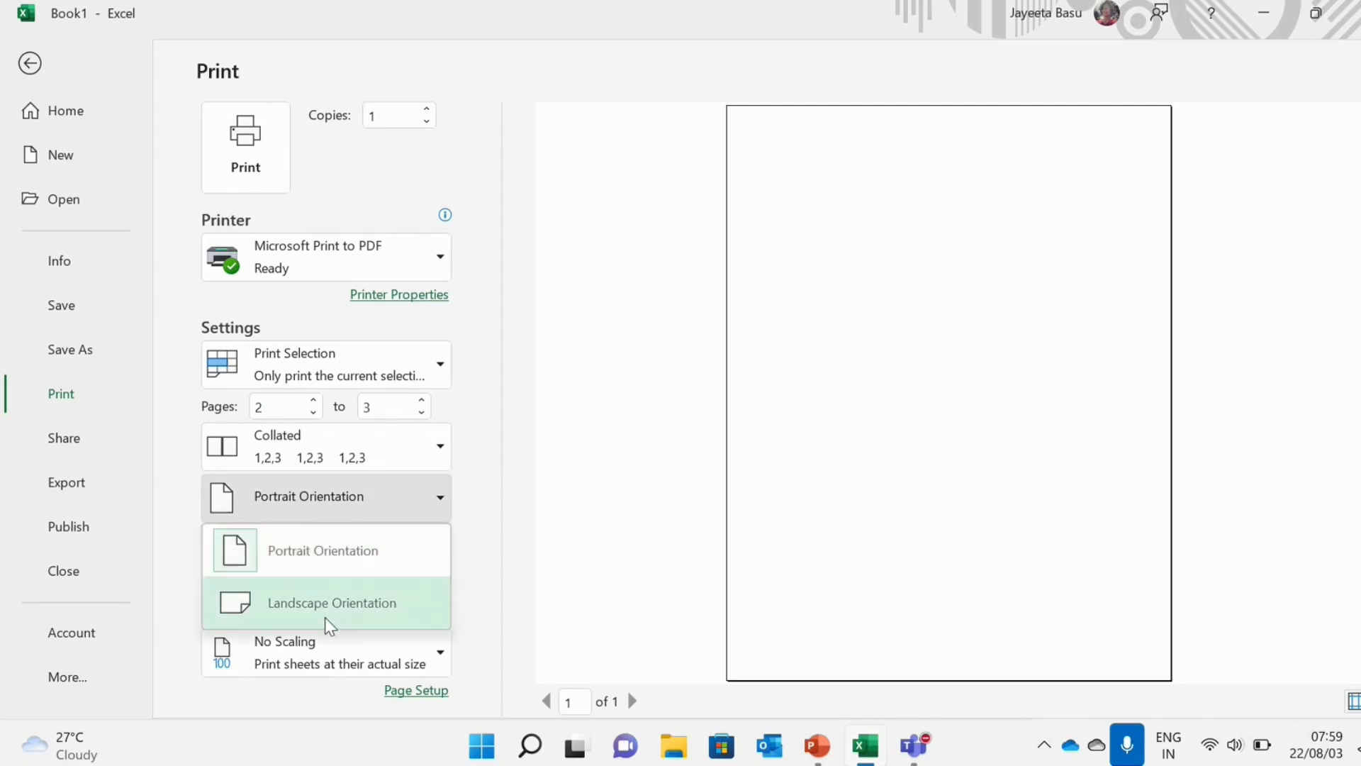
pyautogui.click(322, 613)
pyautogui.click(318, 515)
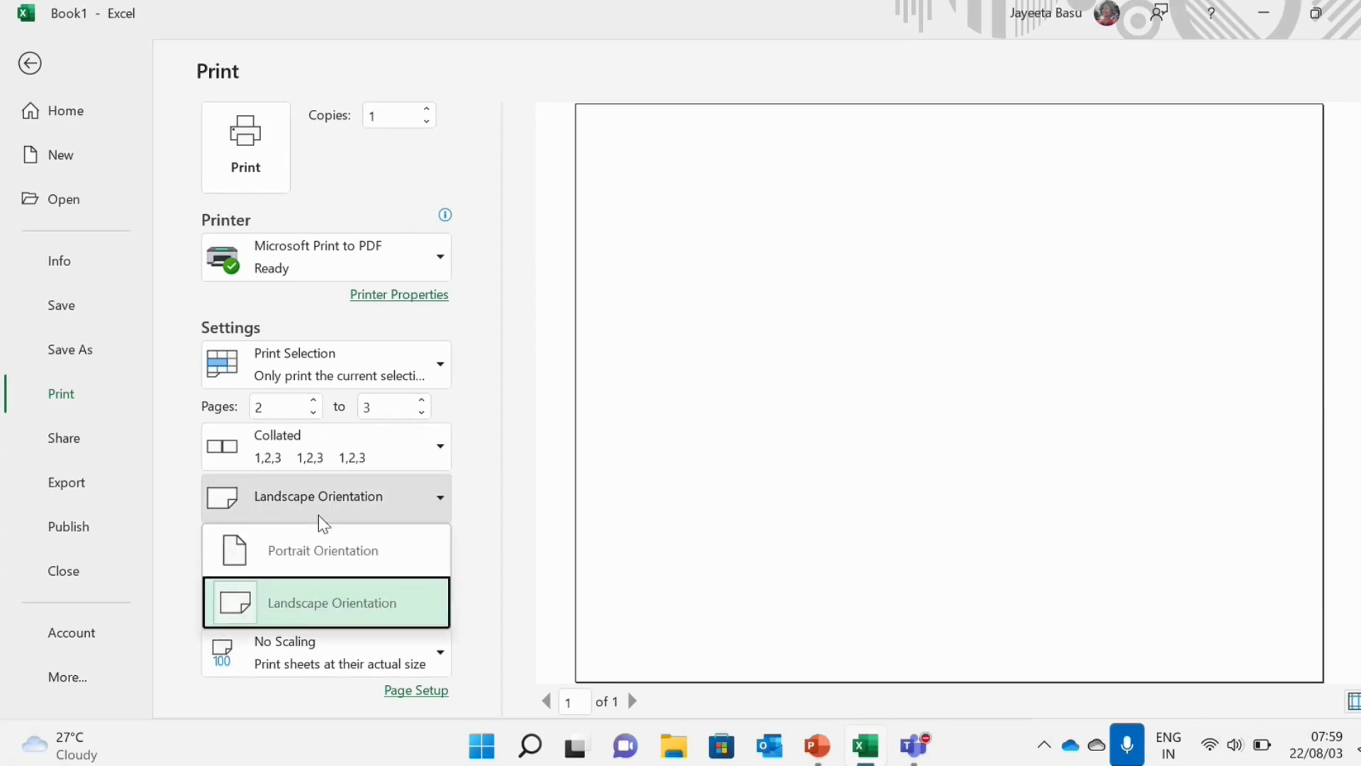
pyautogui.click(329, 571)
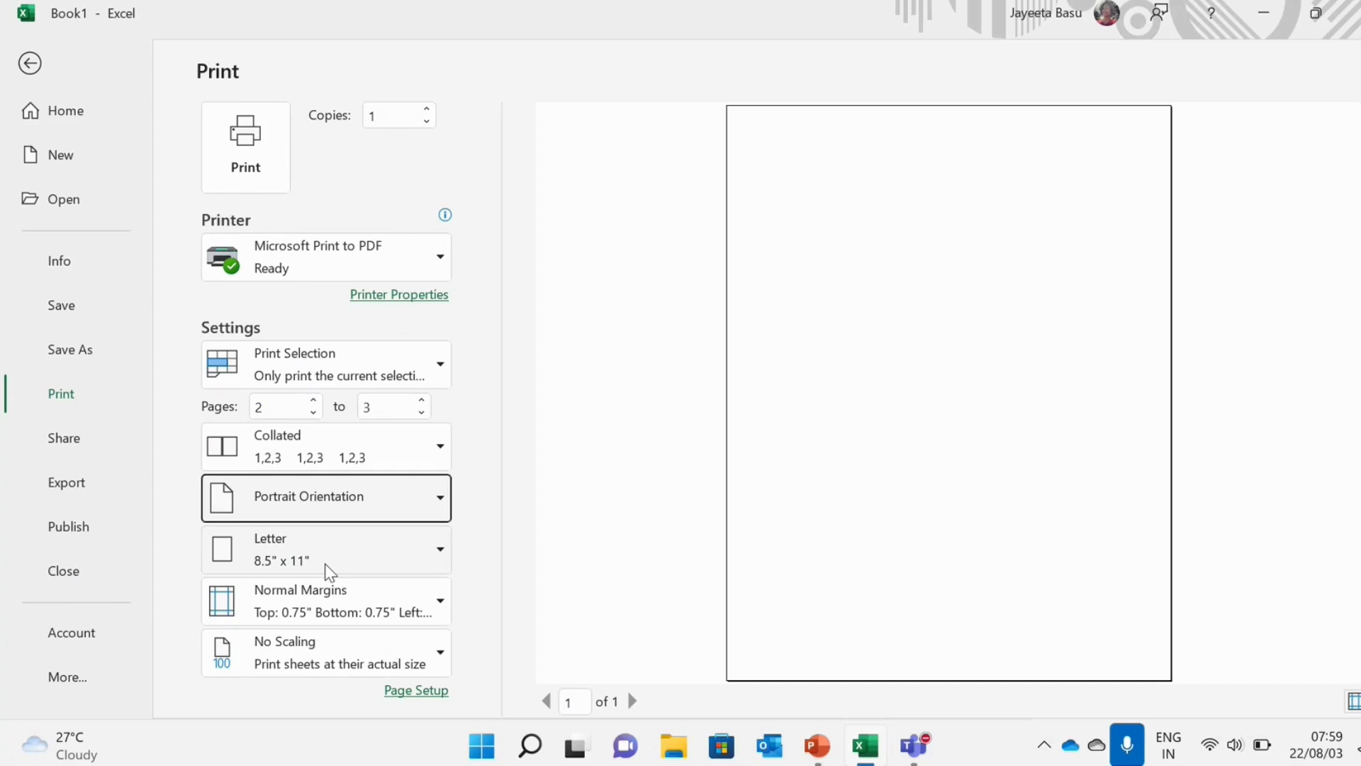
pyautogui.click(265, 496)
pyautogui.click(261, 590)
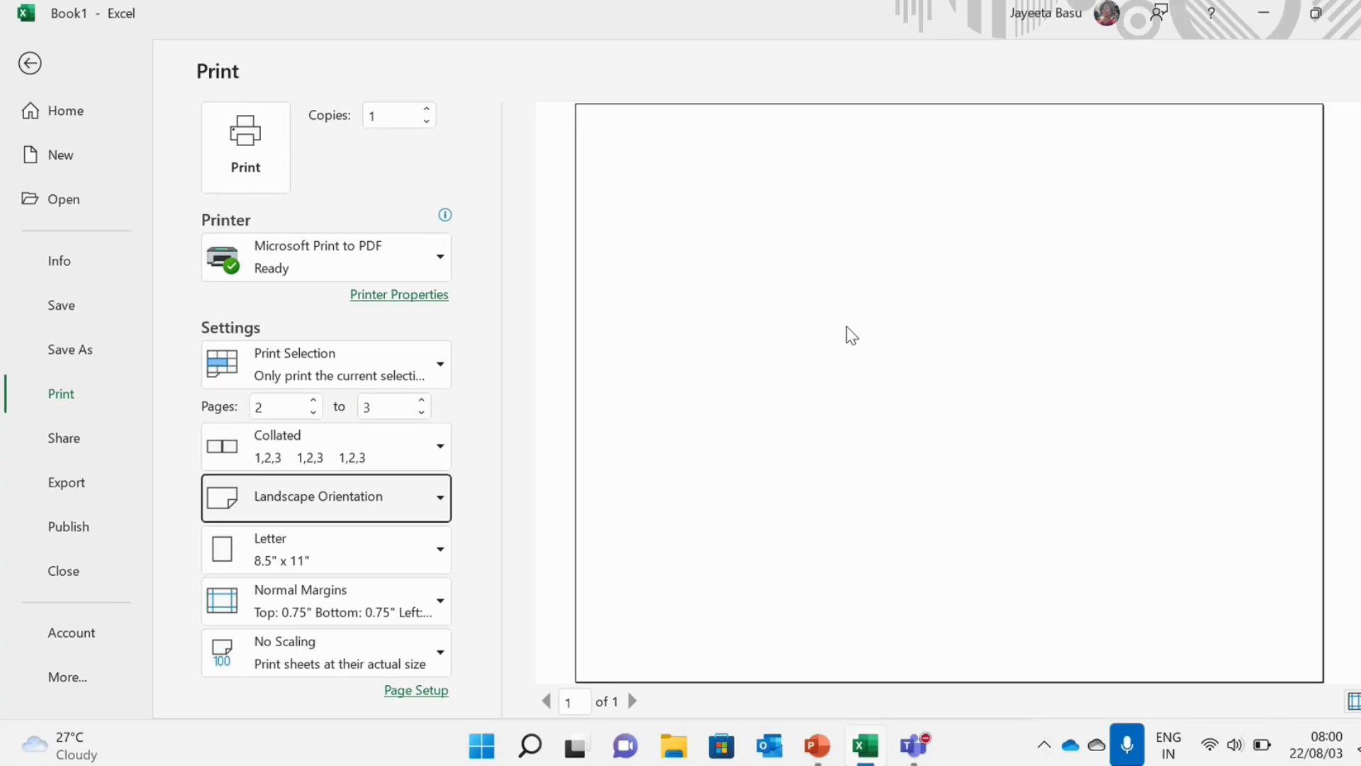
pyautogui.click(379, 567)
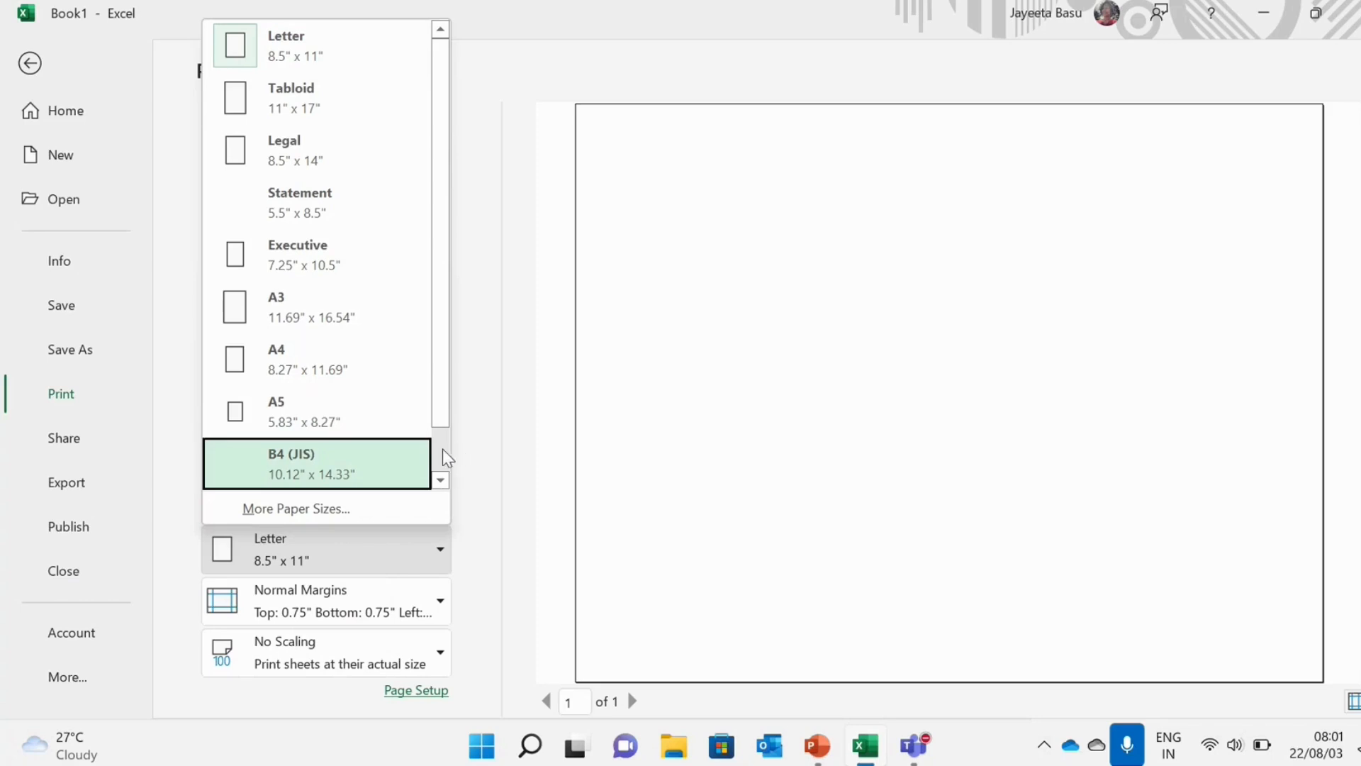
pyautogui.scroll(-1, 442, 448)
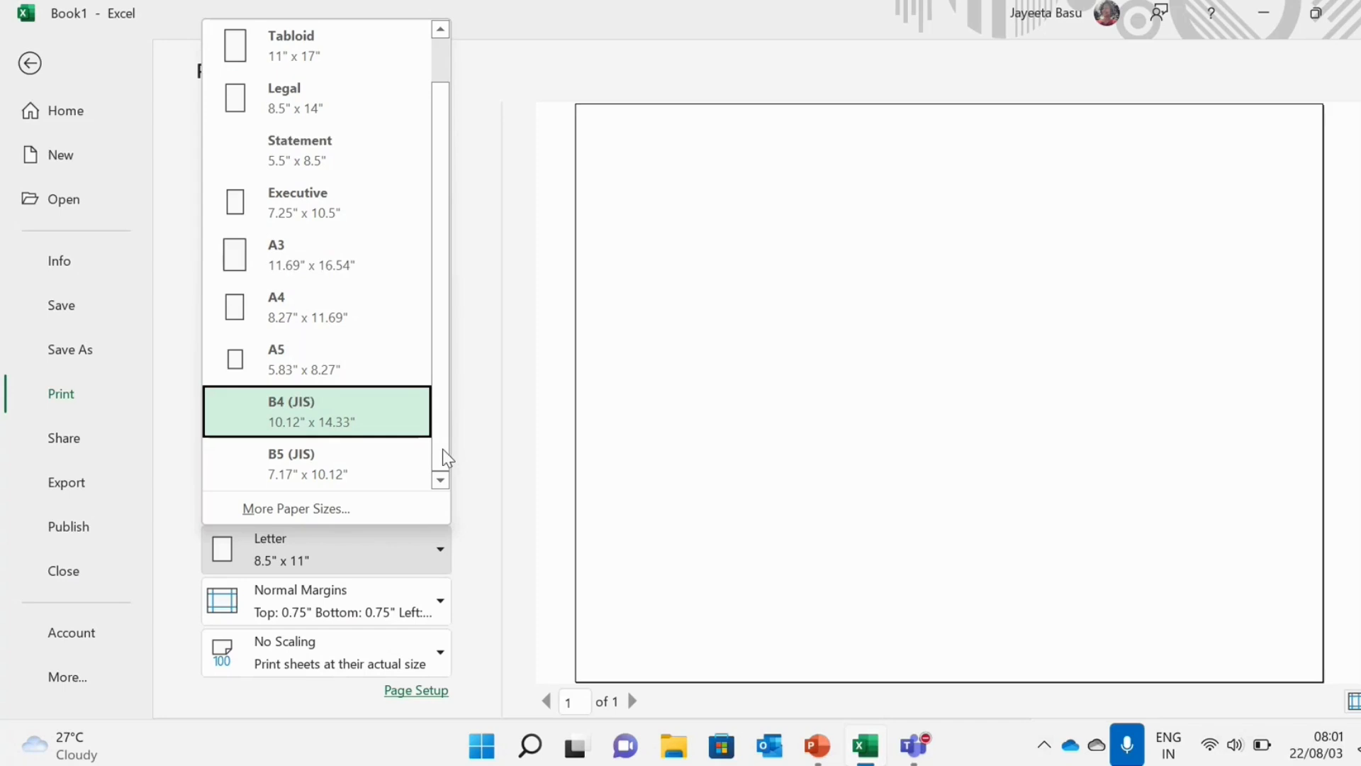
pyautogui.click(336, 612)
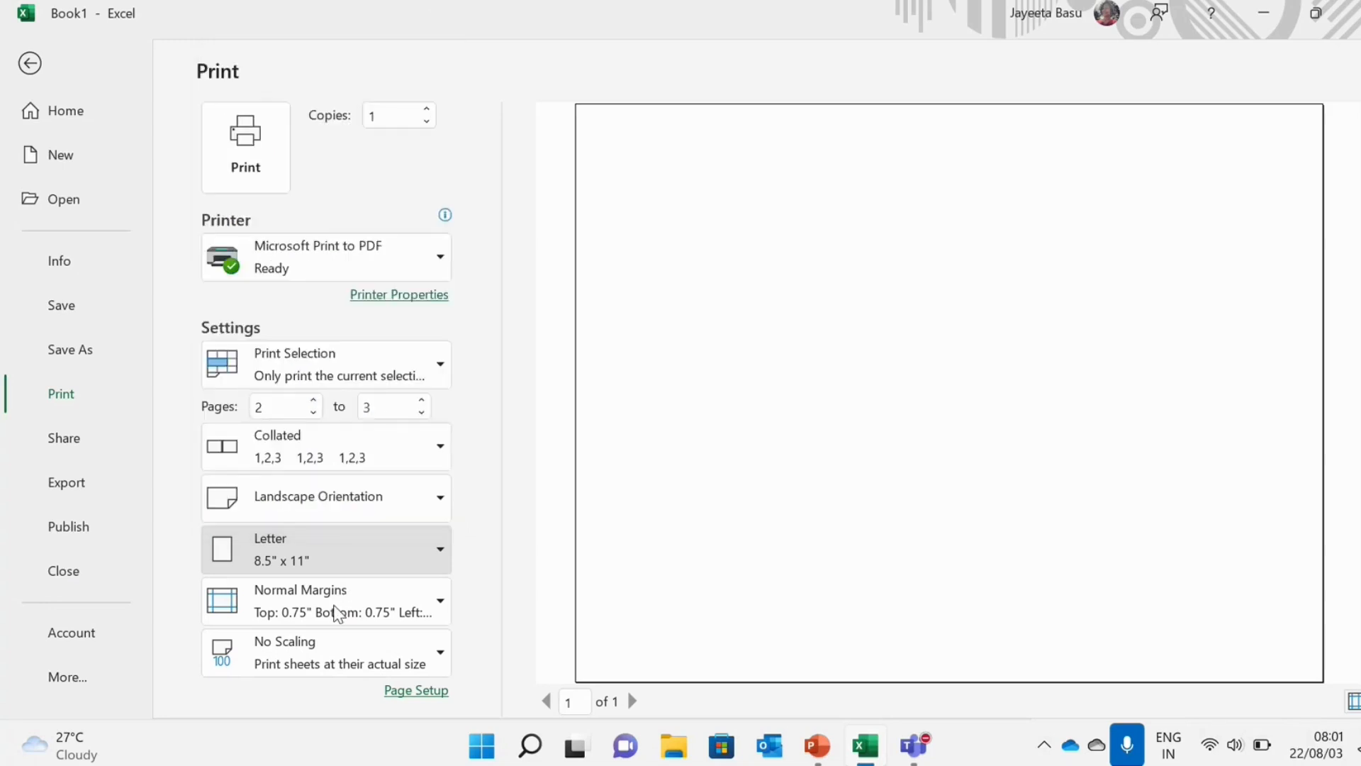
pyautogui.click(336, 612)
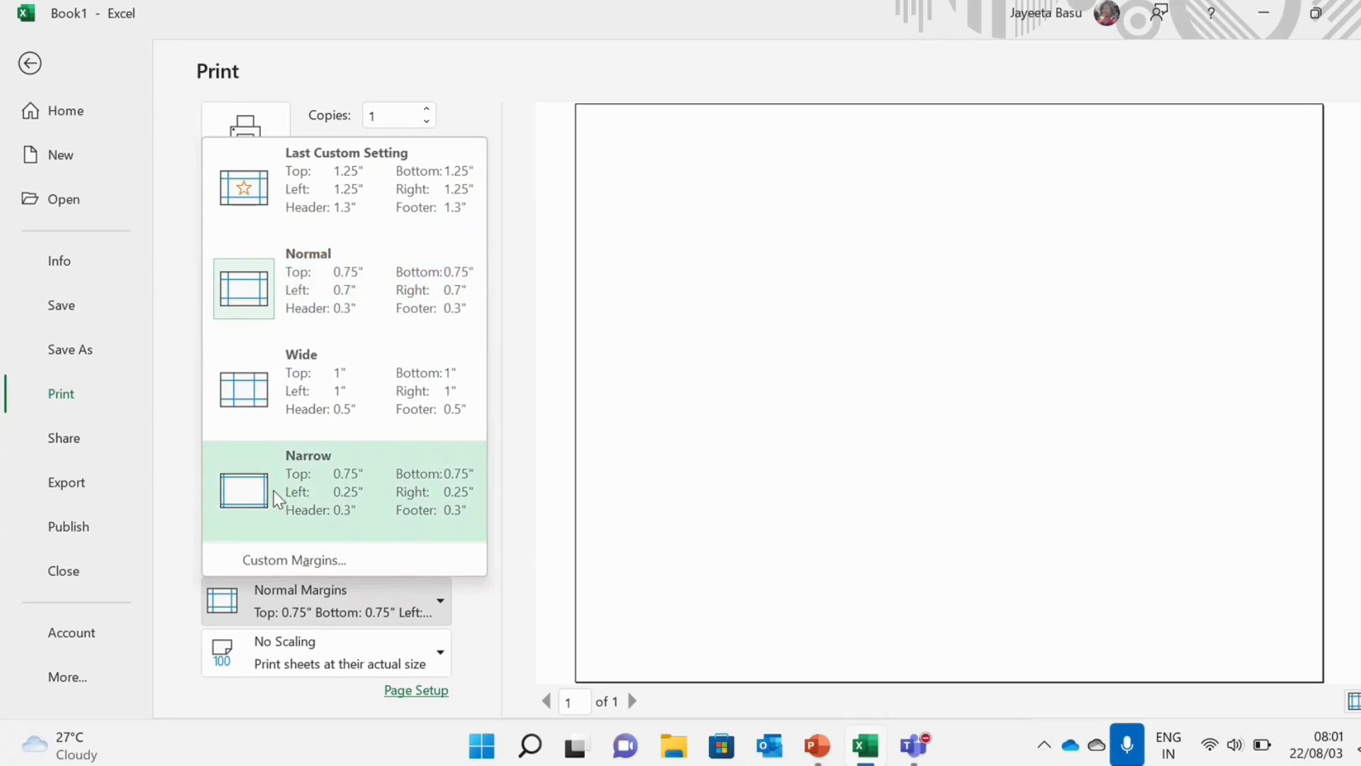
pyautogui.click(274, 491)
pyautogui.click(343, 605)
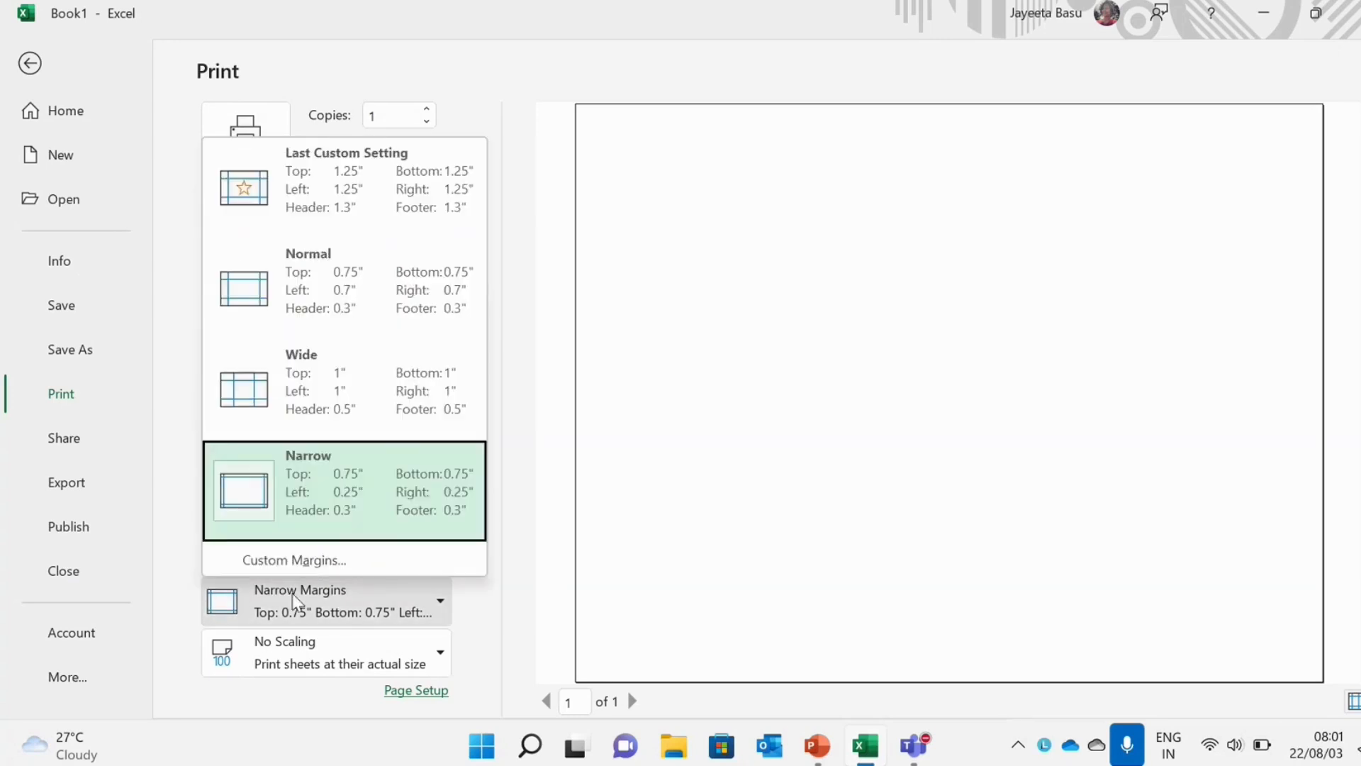
pyautogui.click(331, 402)
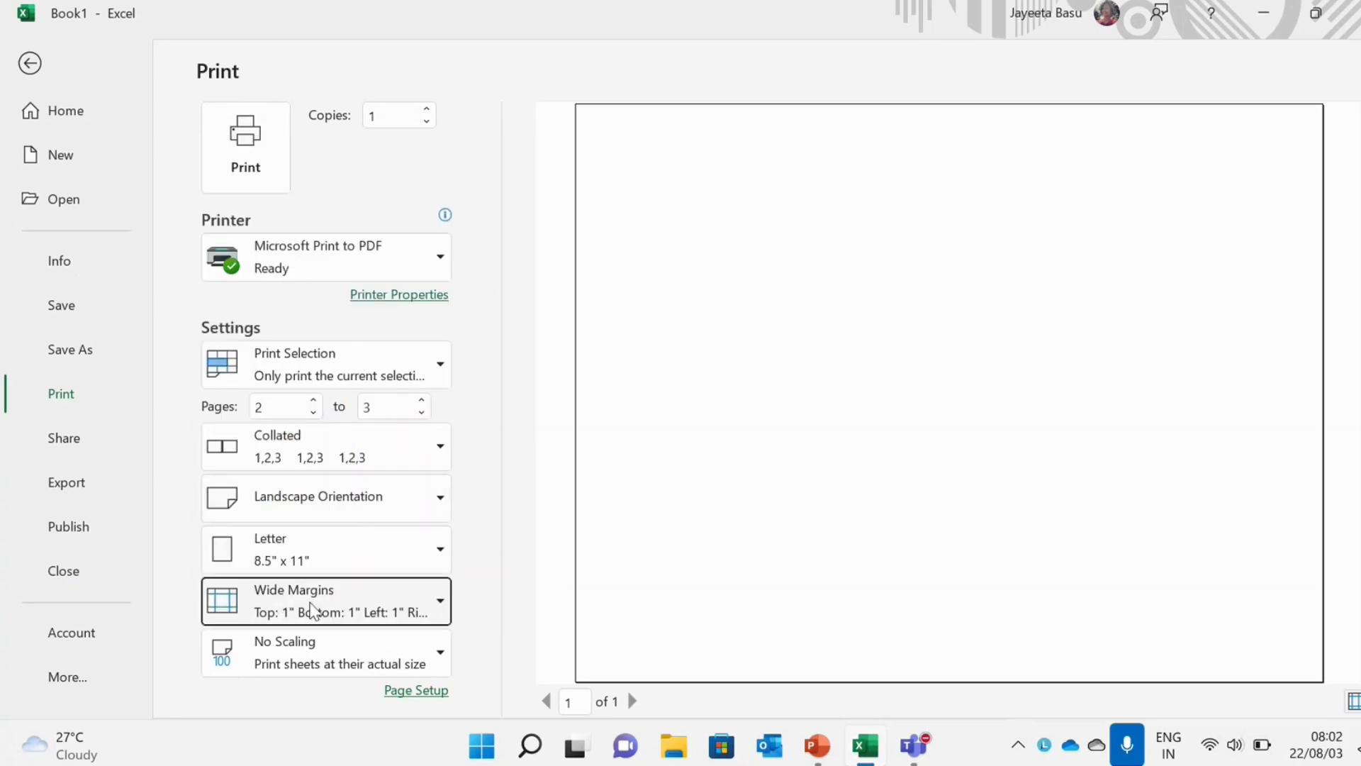
pyautogui.click(312, 609)
pyautogui.click(346, 274)
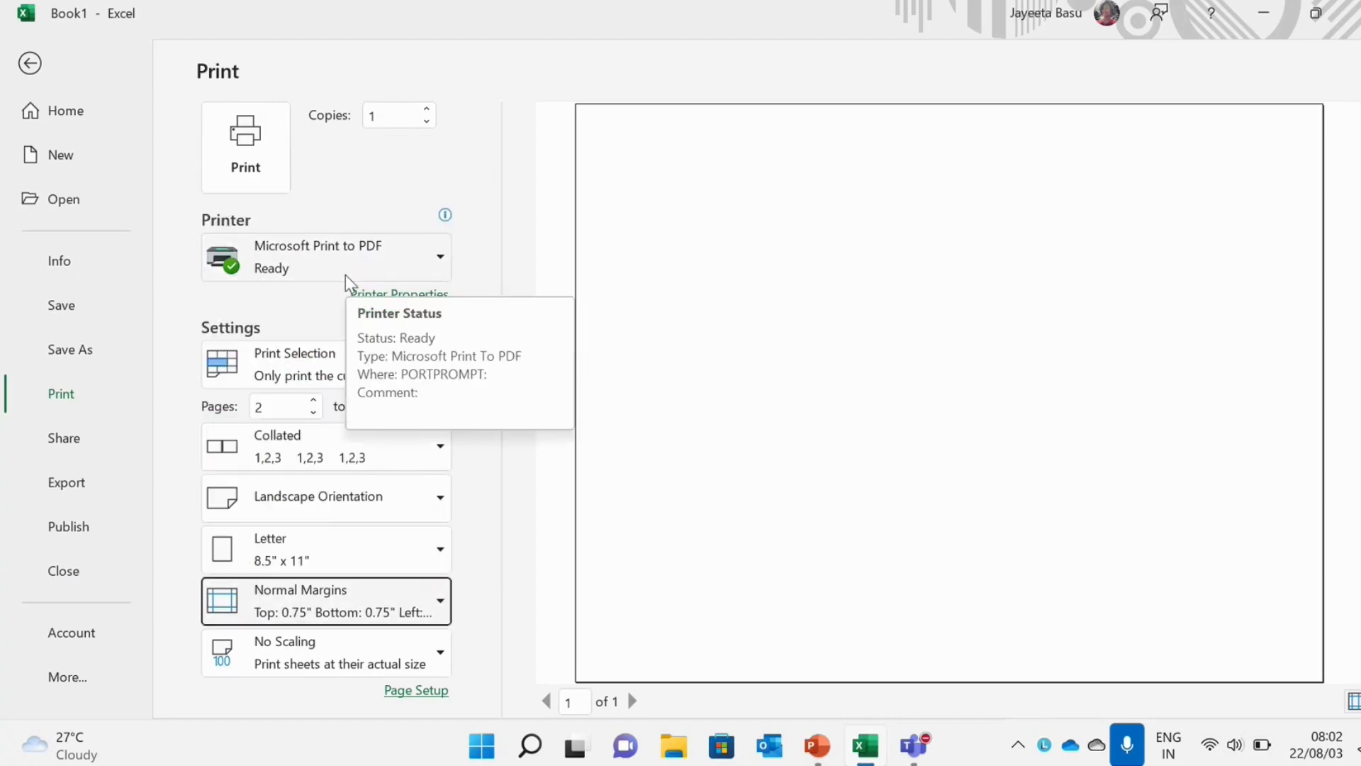
# Check the page scaling options without changing them and leave print preview.
pyautogui.click(279, 671)
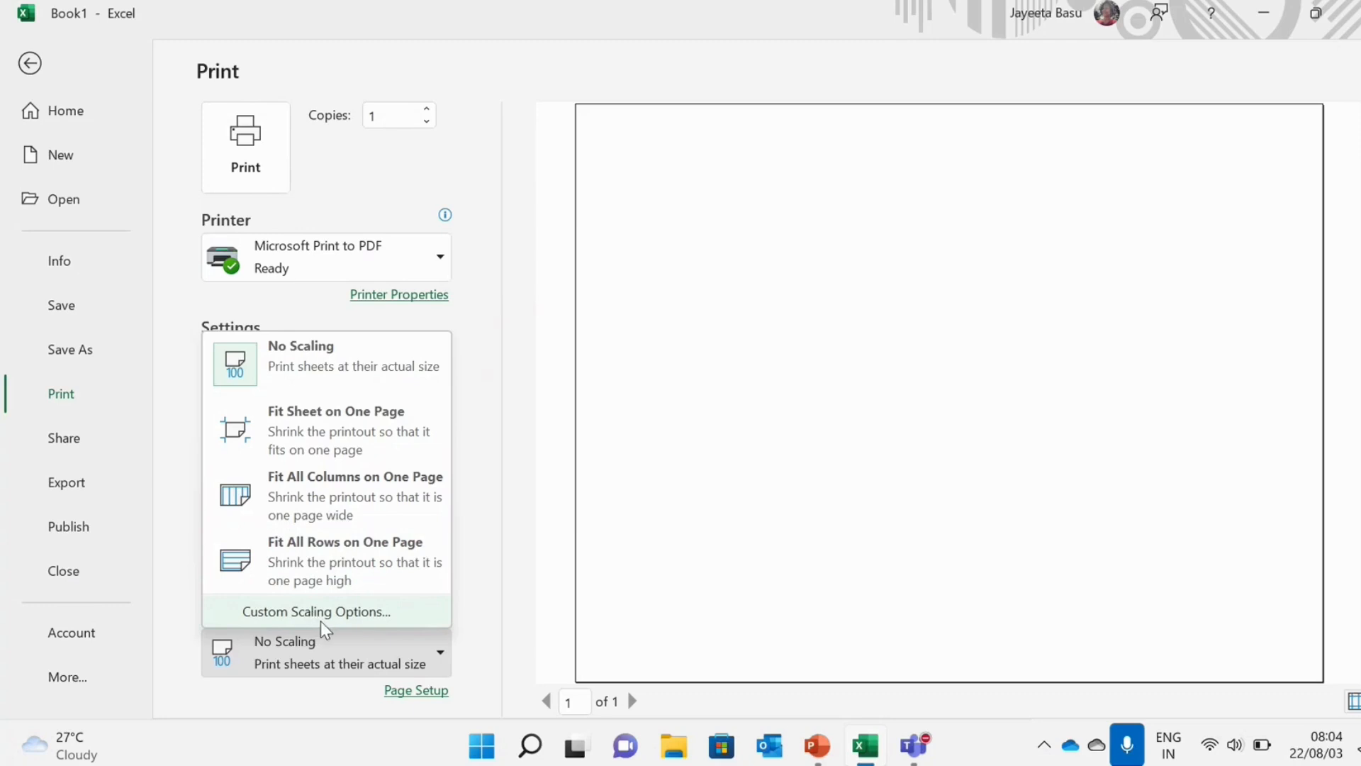
pyautogui.click(473, 556)
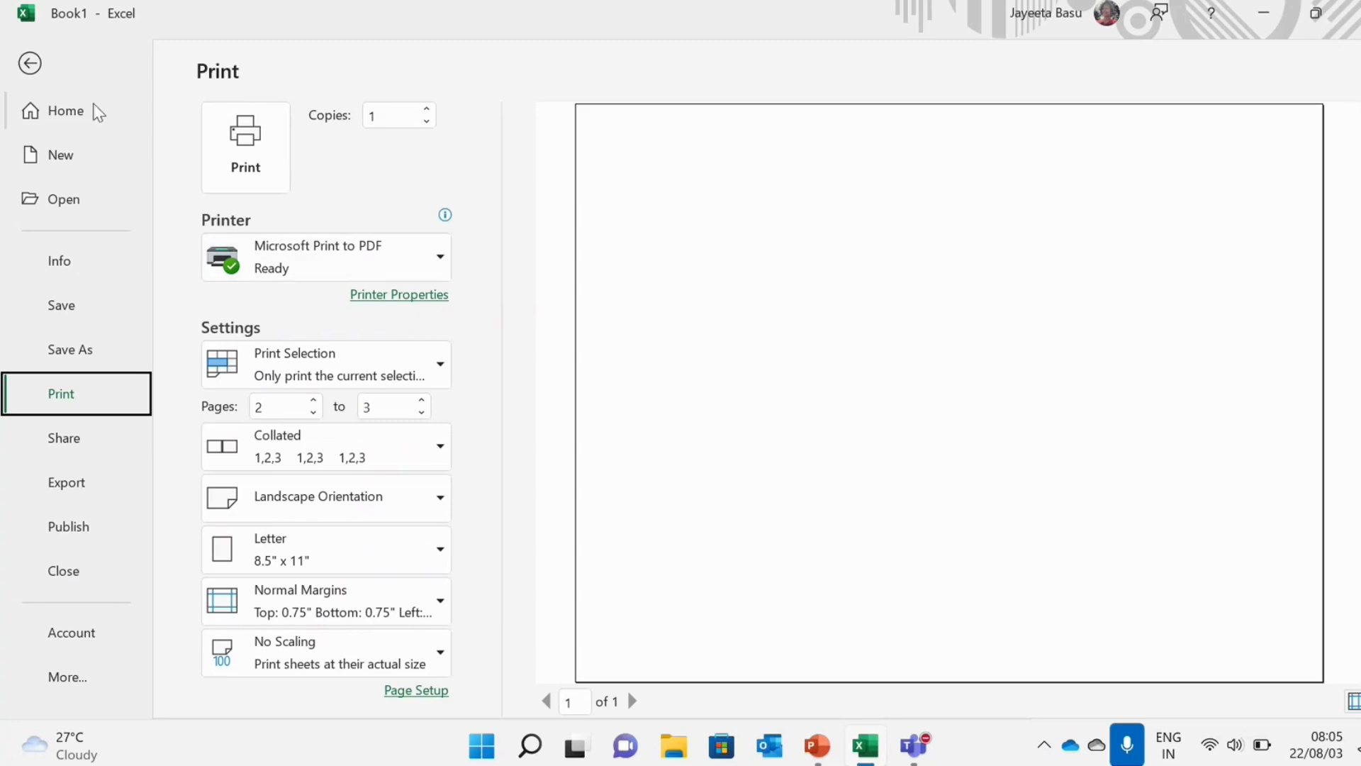
pyautogui.click(31, 66)
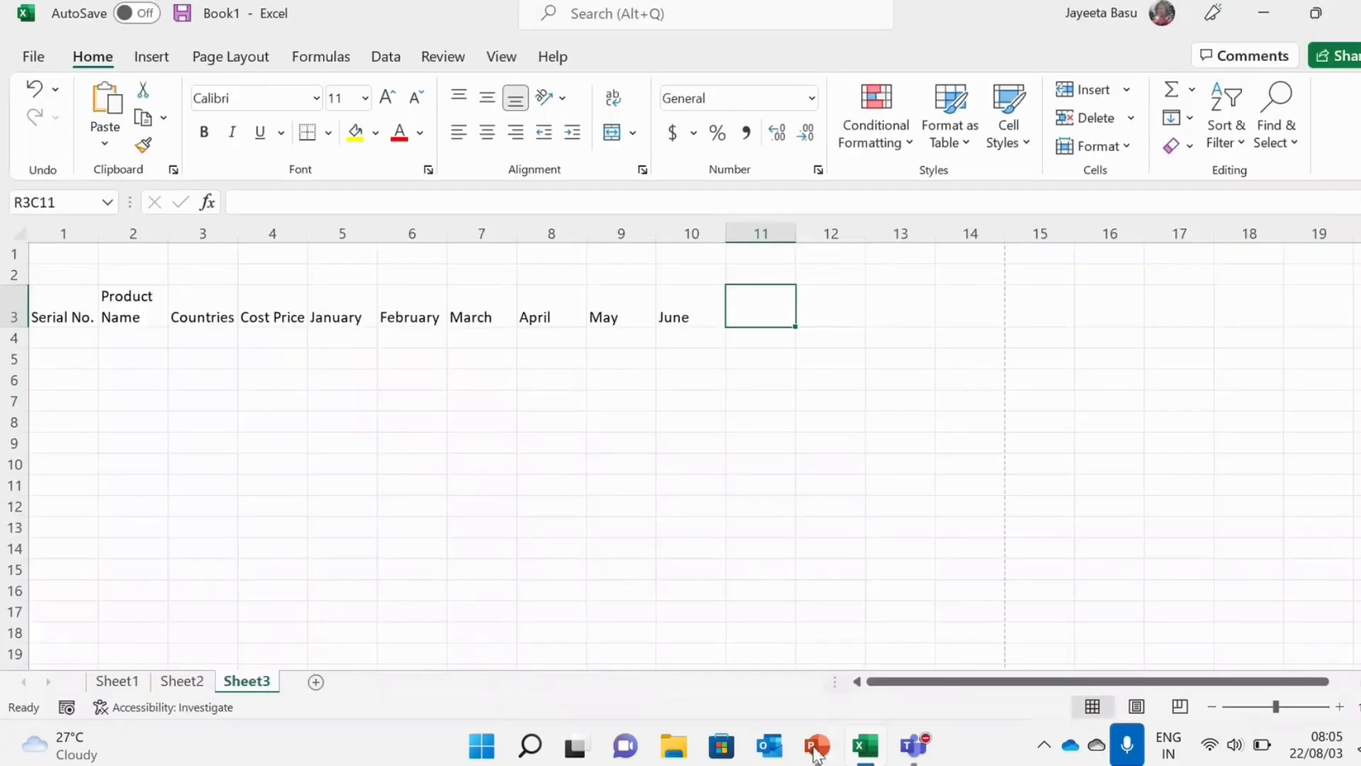
# Present PowerPoint from the Print View slide and advance to the Sorting Data slide.
pyautogui.moveTo(815, 755)
pyautogui.click(815, 756)
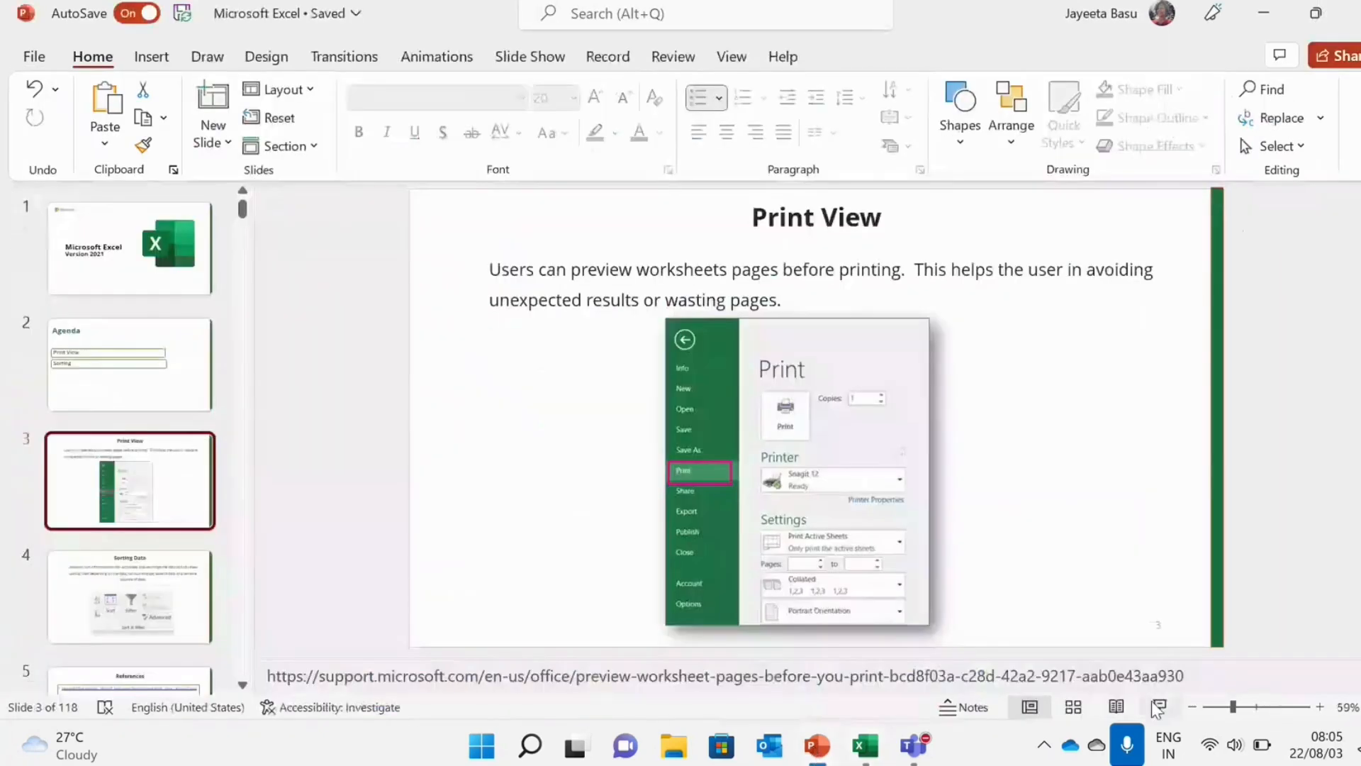
pyautogui.hotkey('shift', 'F5')
pyautogui.press('Right')
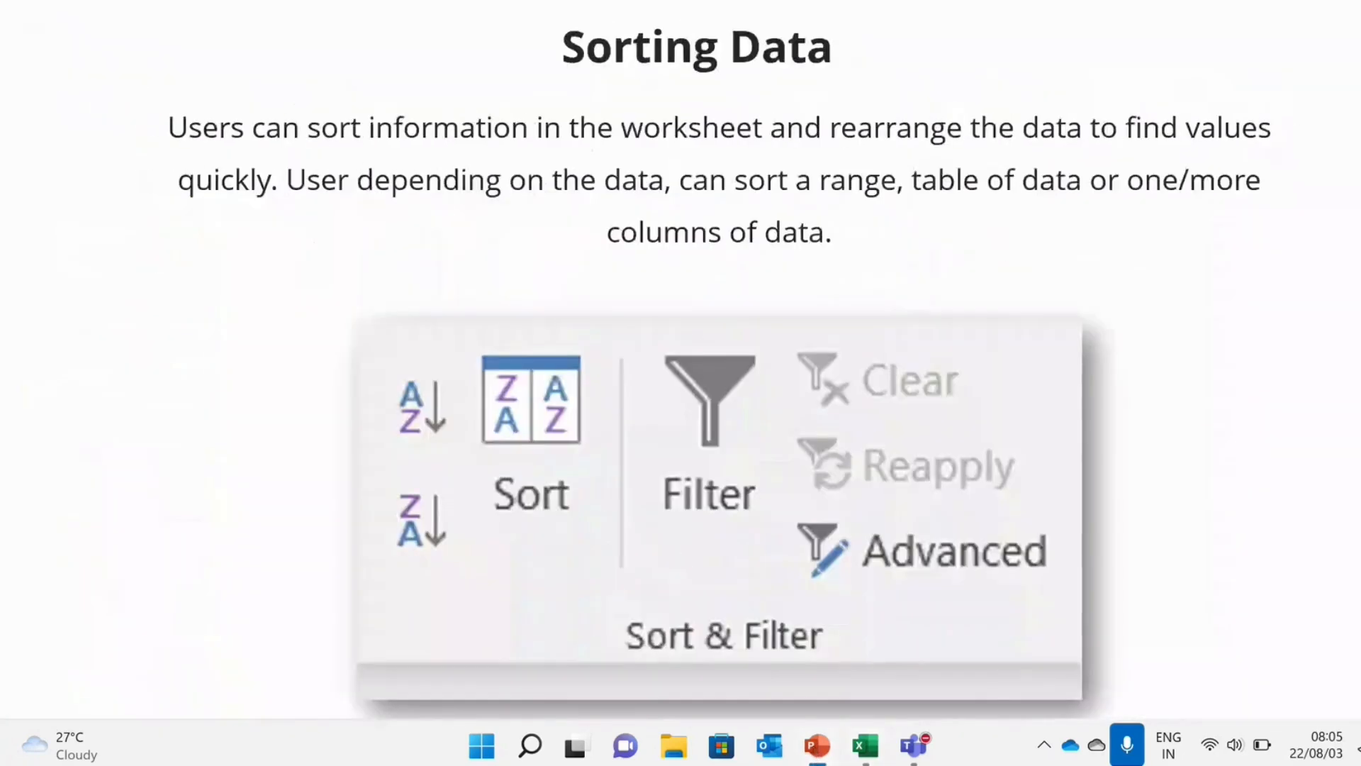
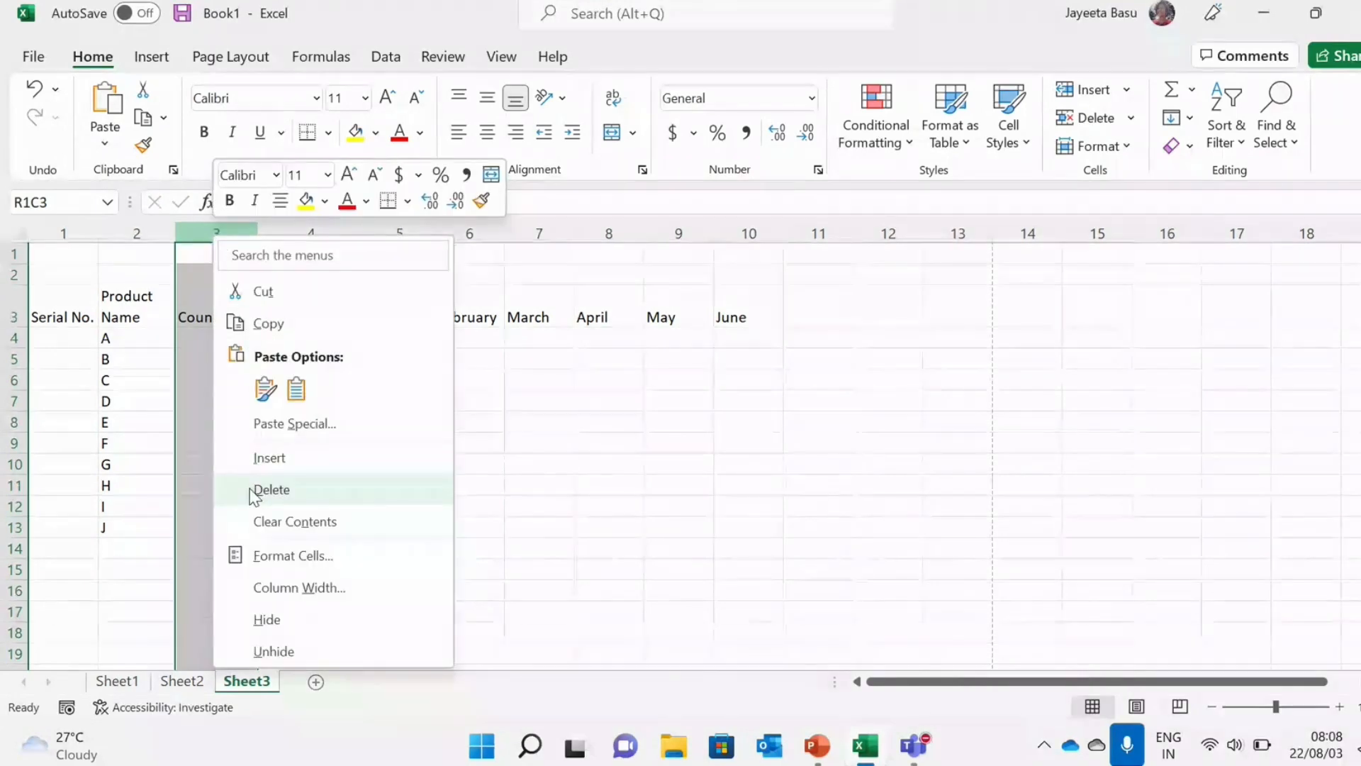
# Delete the unwanted third column and enter cost prices 75, 89, 45, 98, 29 for products A–E.
pyautogui.click(271, 489)
pyautogui.click(225, 340)
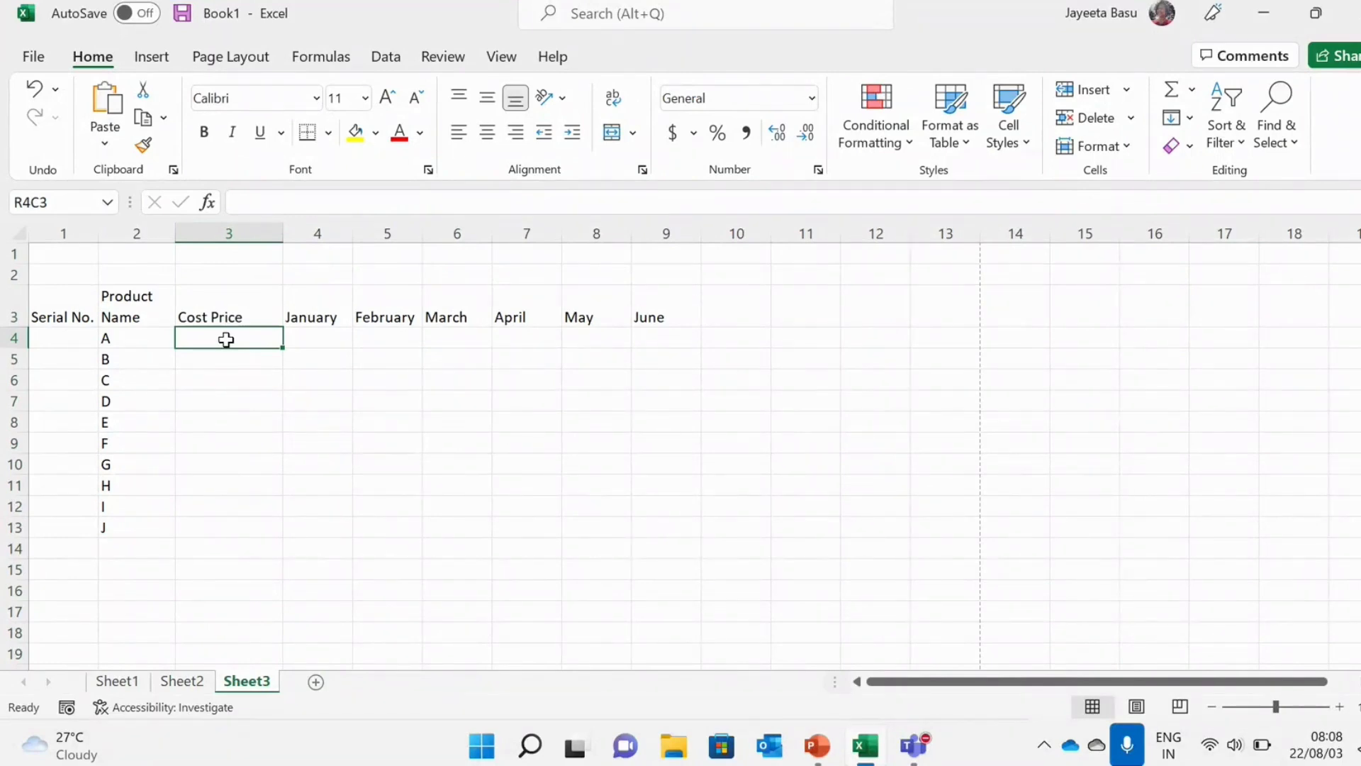
pyautogui.write('75')
pyautogui.press('Return')
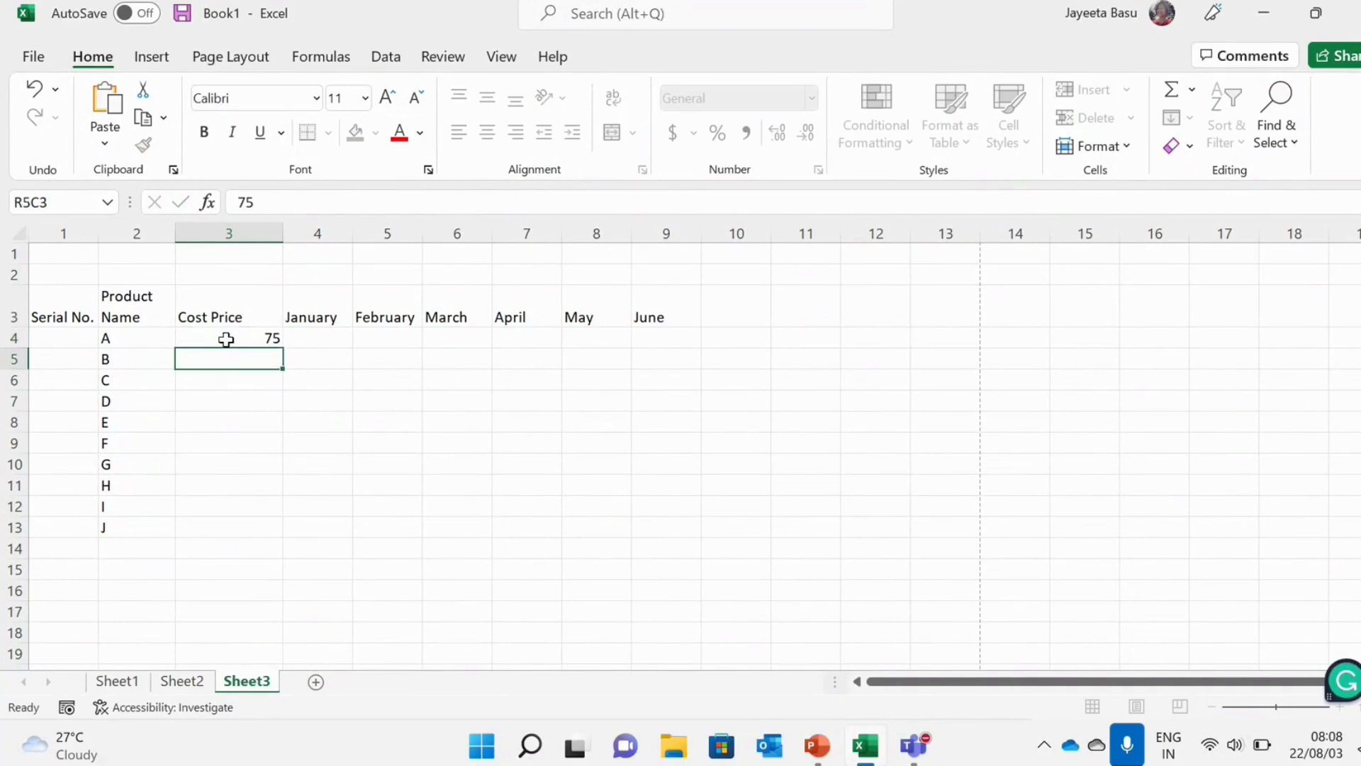
pyautogui.write('89')
pyautogui.press('Return')
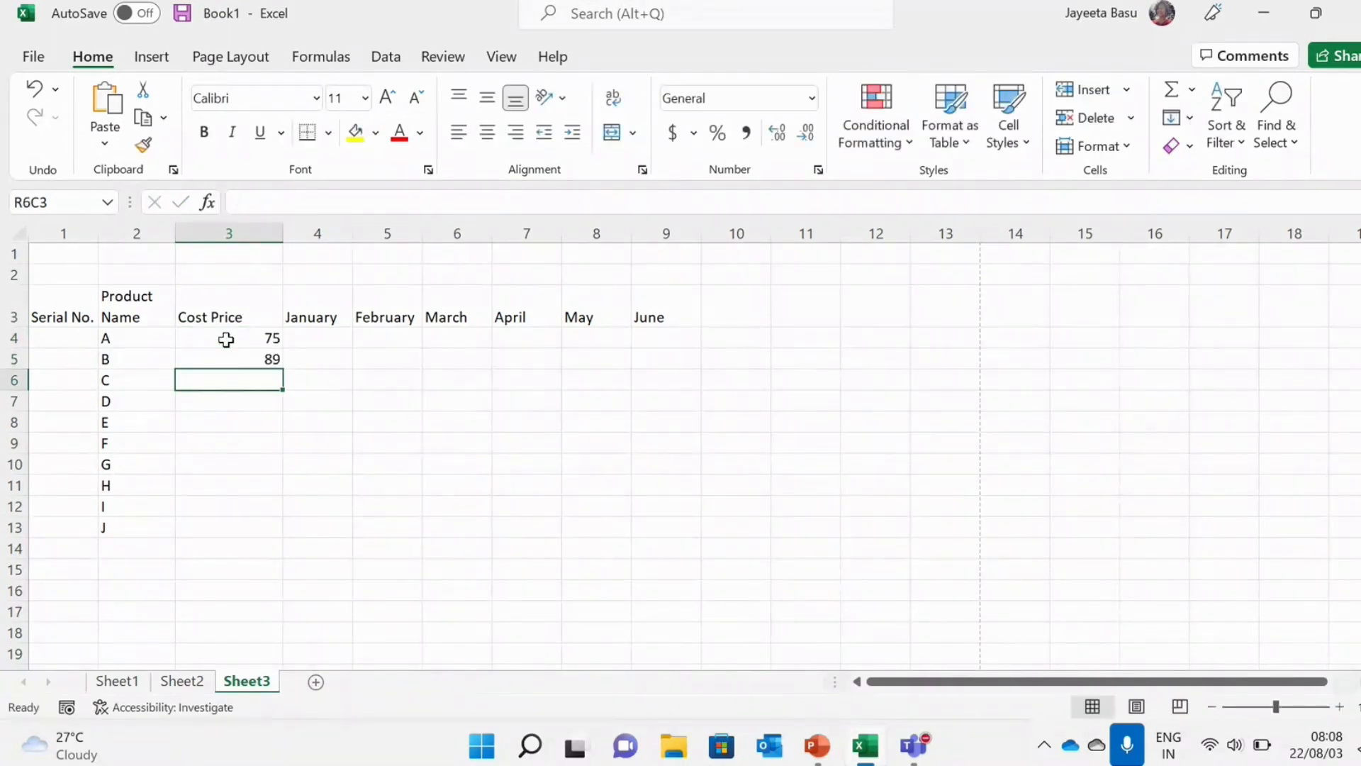
pyautogui.write('45')
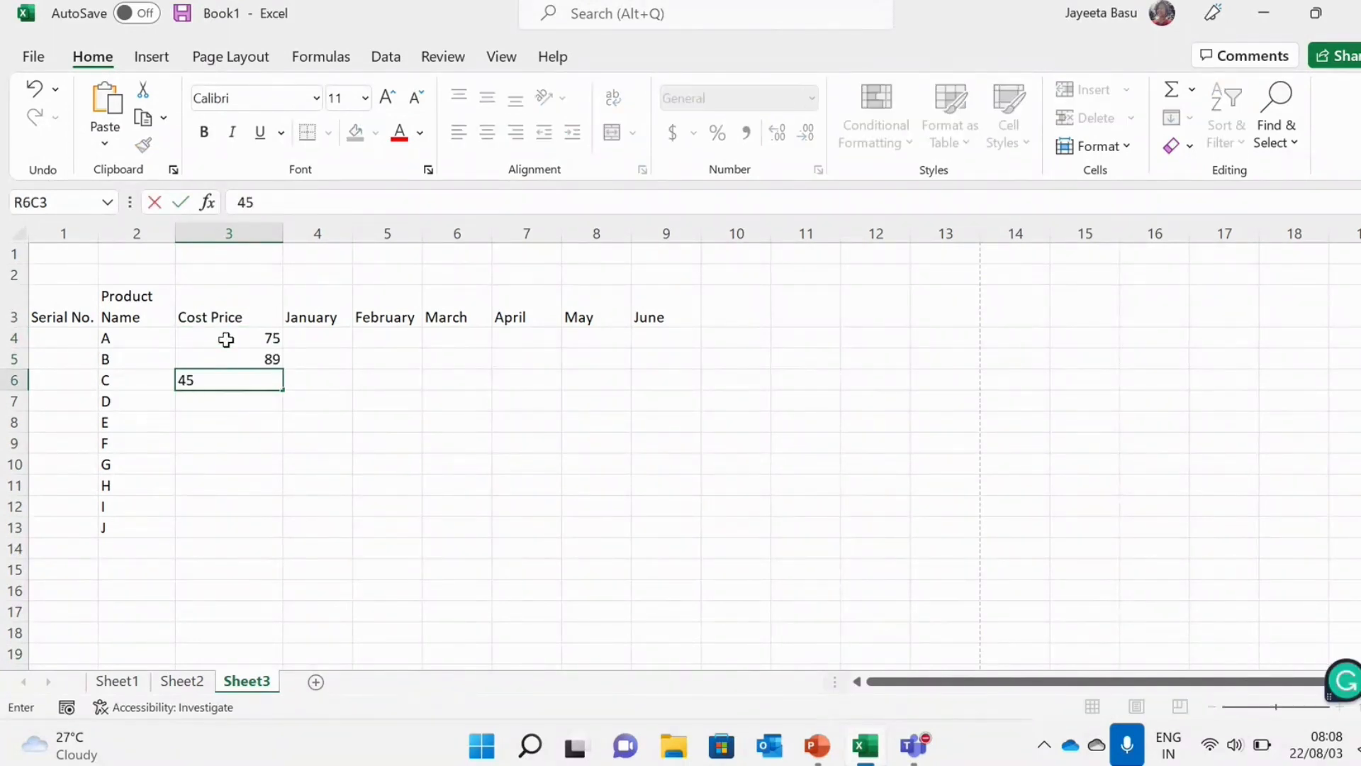
pyautogui.press('Return')
pyautogui.write('98')
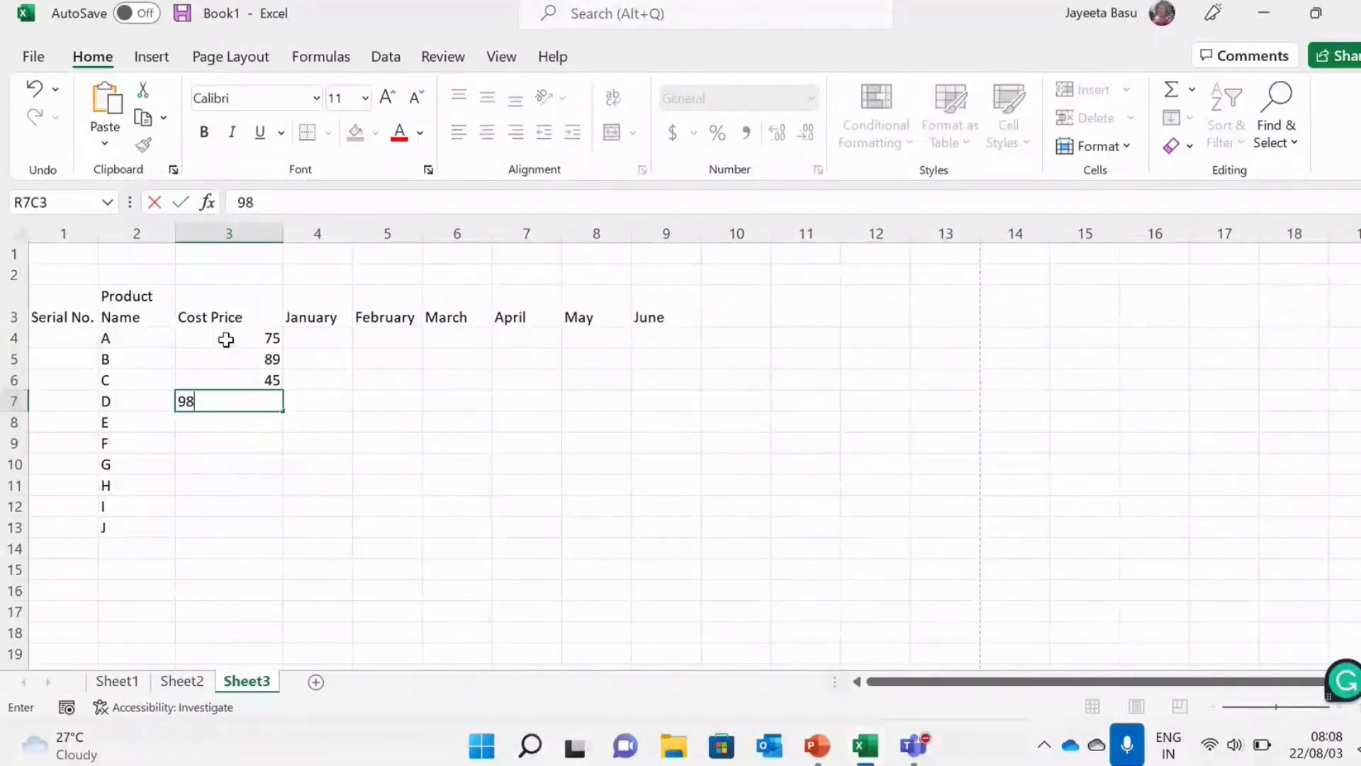
pyautogui.press('Return')
pyautogui.write('29')
pyautogui.press('Return')
# Enter cost prices 46, 76, 55, 32 and 90 for products F–J.
pyautogui.write('46')
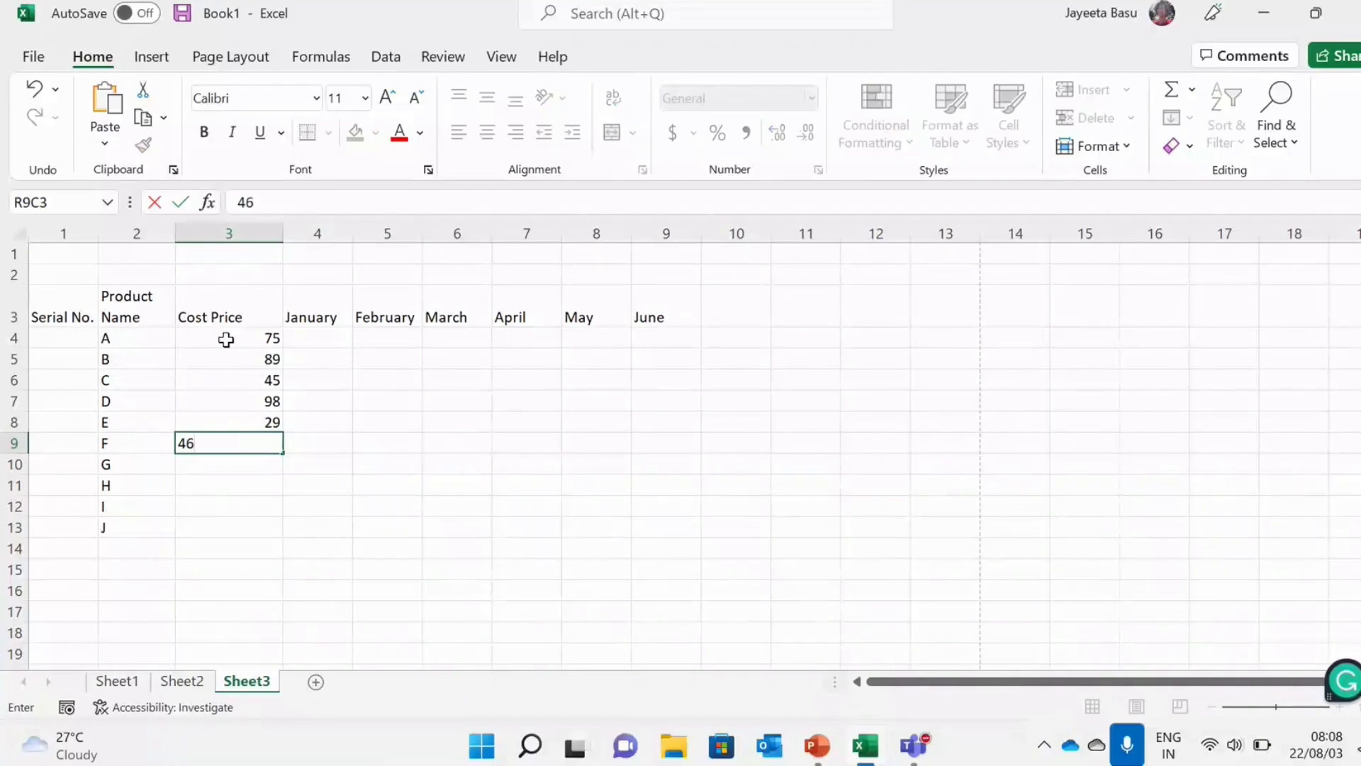
pyautogui.press('Return')
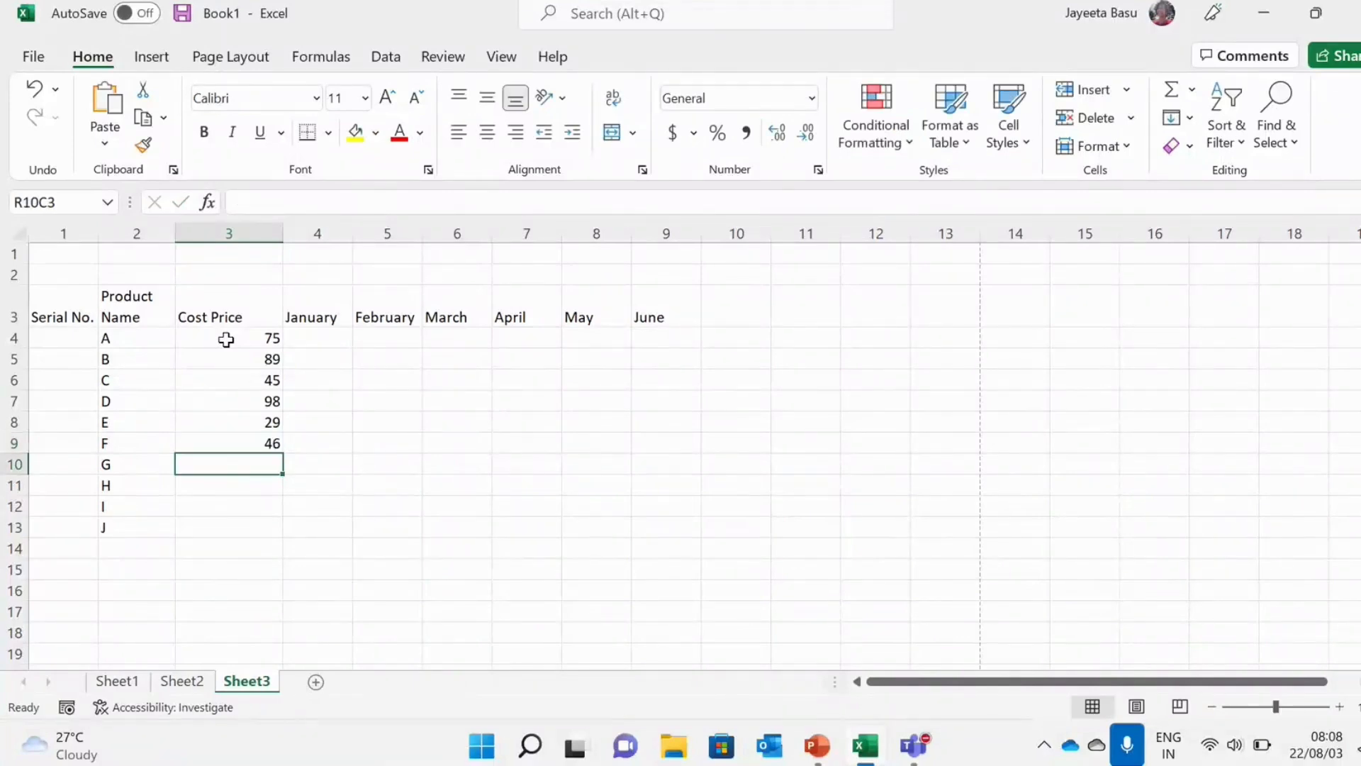
pyautogui.write('76')
pyautogui.press('Return')
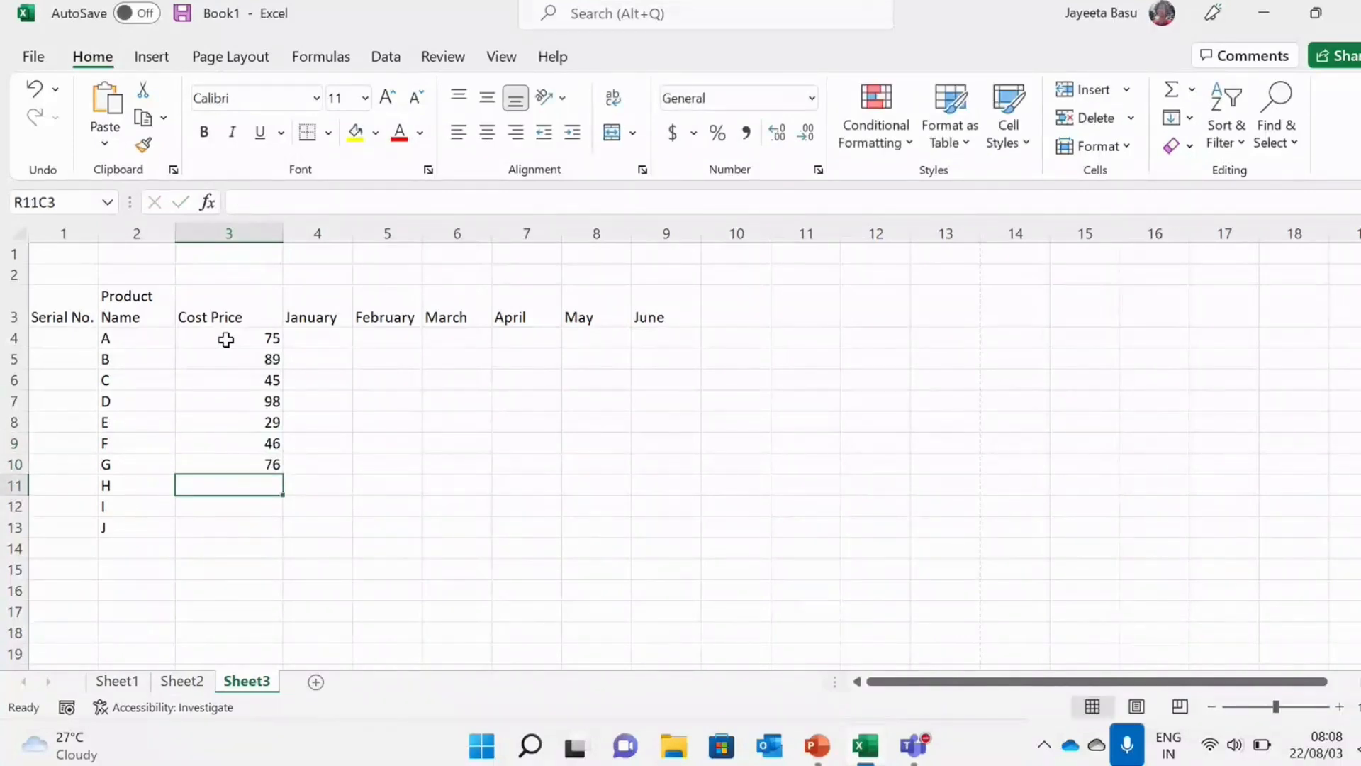
pyautogui.write('55')
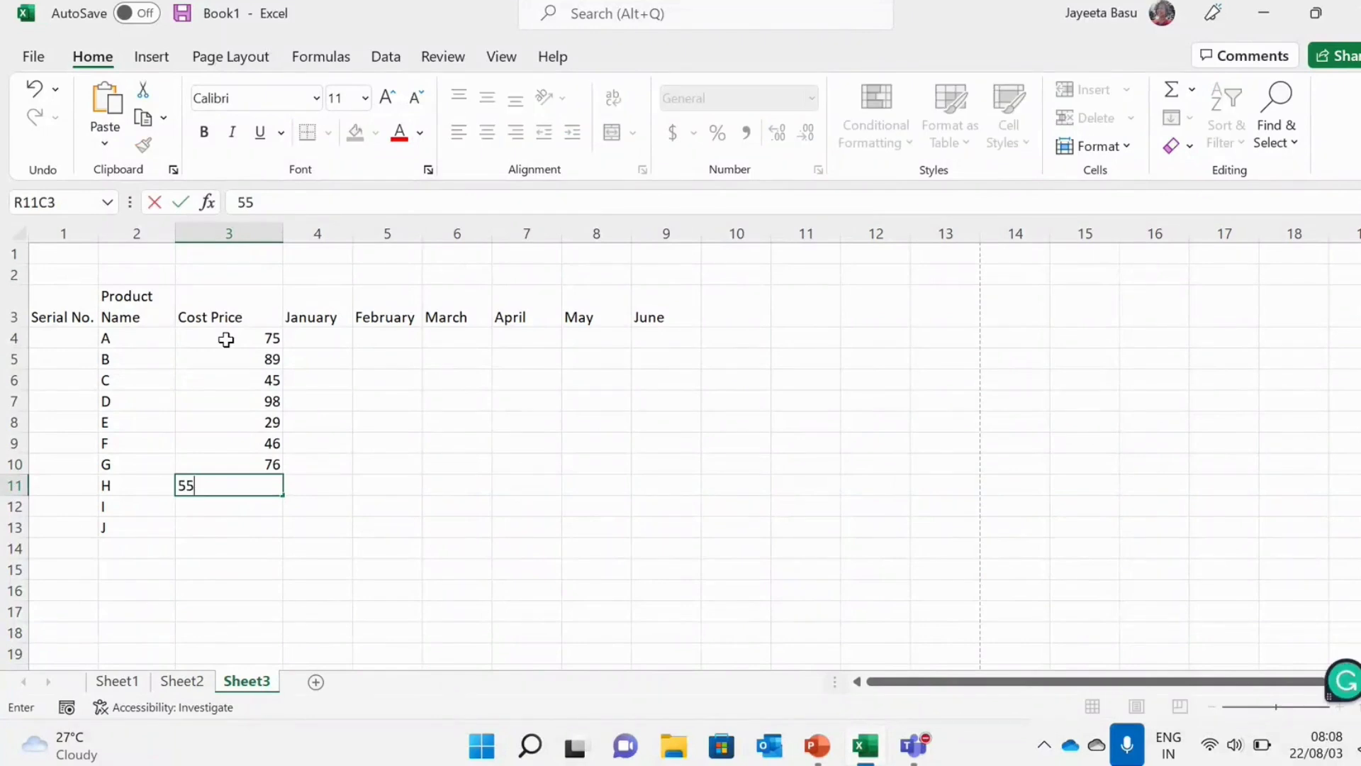
pyautogui.press('Return')
pyautogui.write('32')
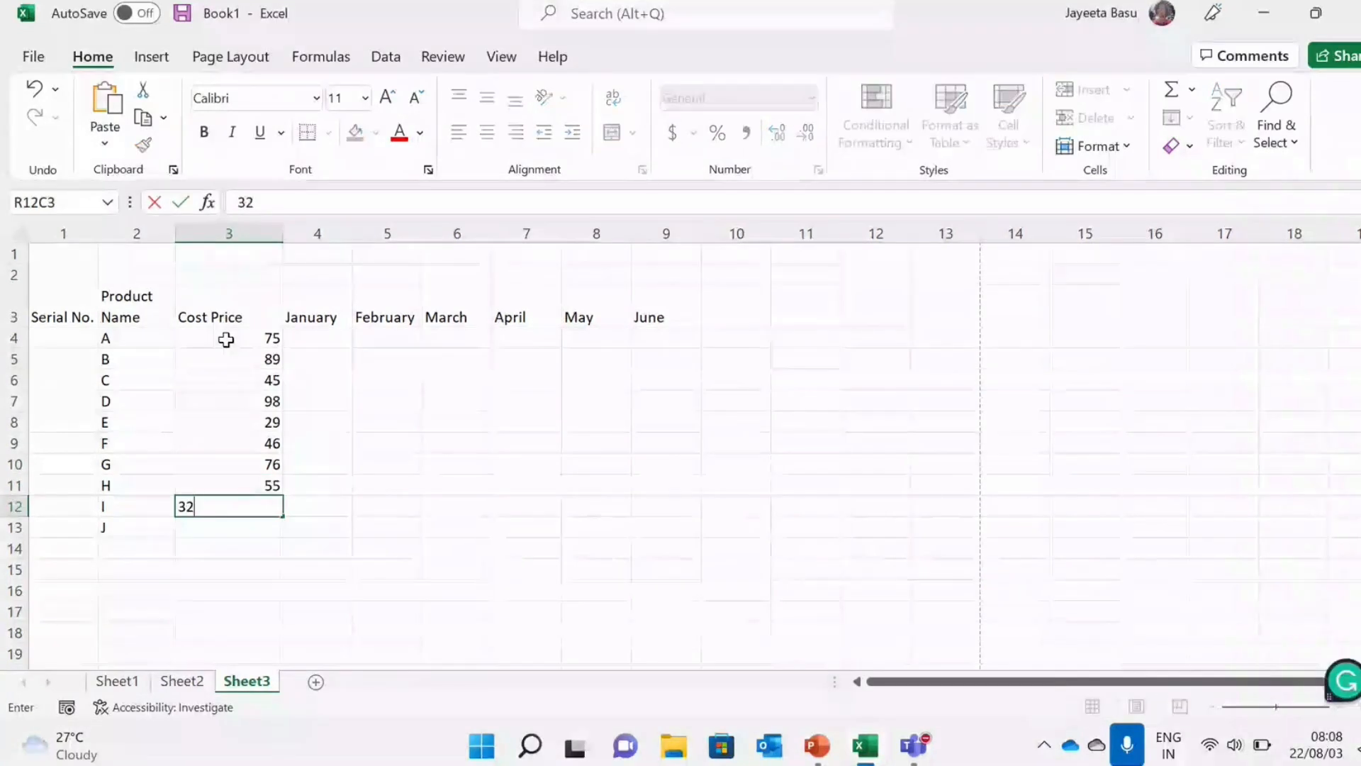
pyautogui.press('Return')
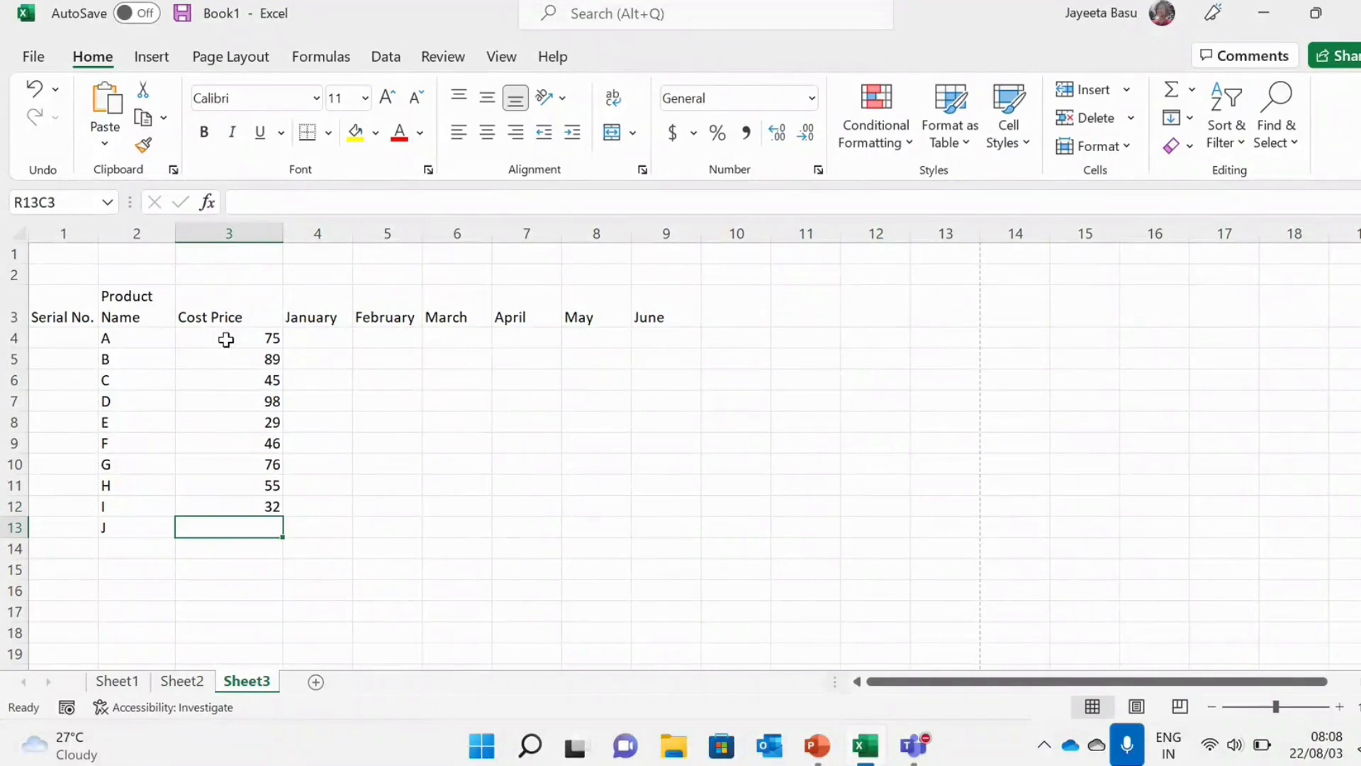
pyautogui.write('90')
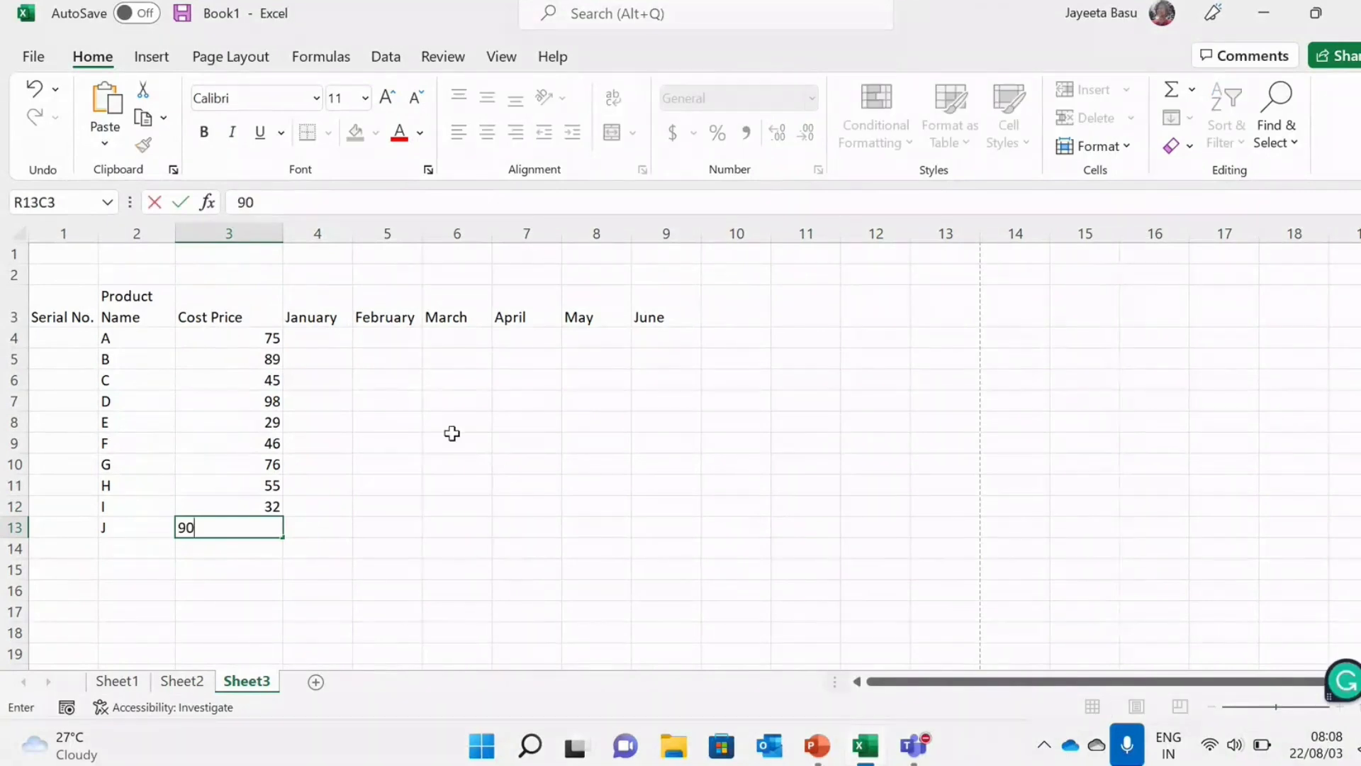
pyautogui.click(451, 433)
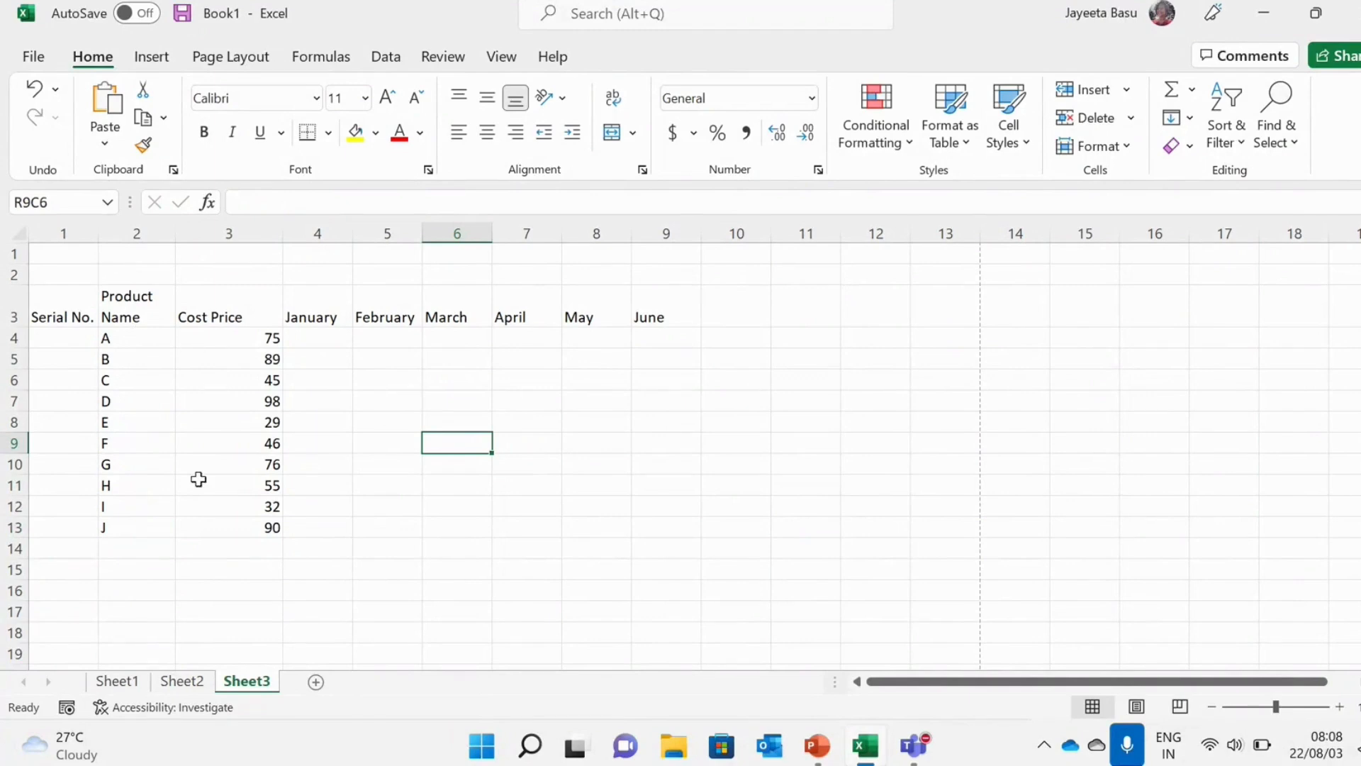
# Sort the Product Name and Cost Price data B4:C13 Z to A, undo it, and reopen Sort & Filter.
pyautogui.click(140, 336)
pyautogui.moveTo(141, 335); pyautogui.dragTo(248, 530)
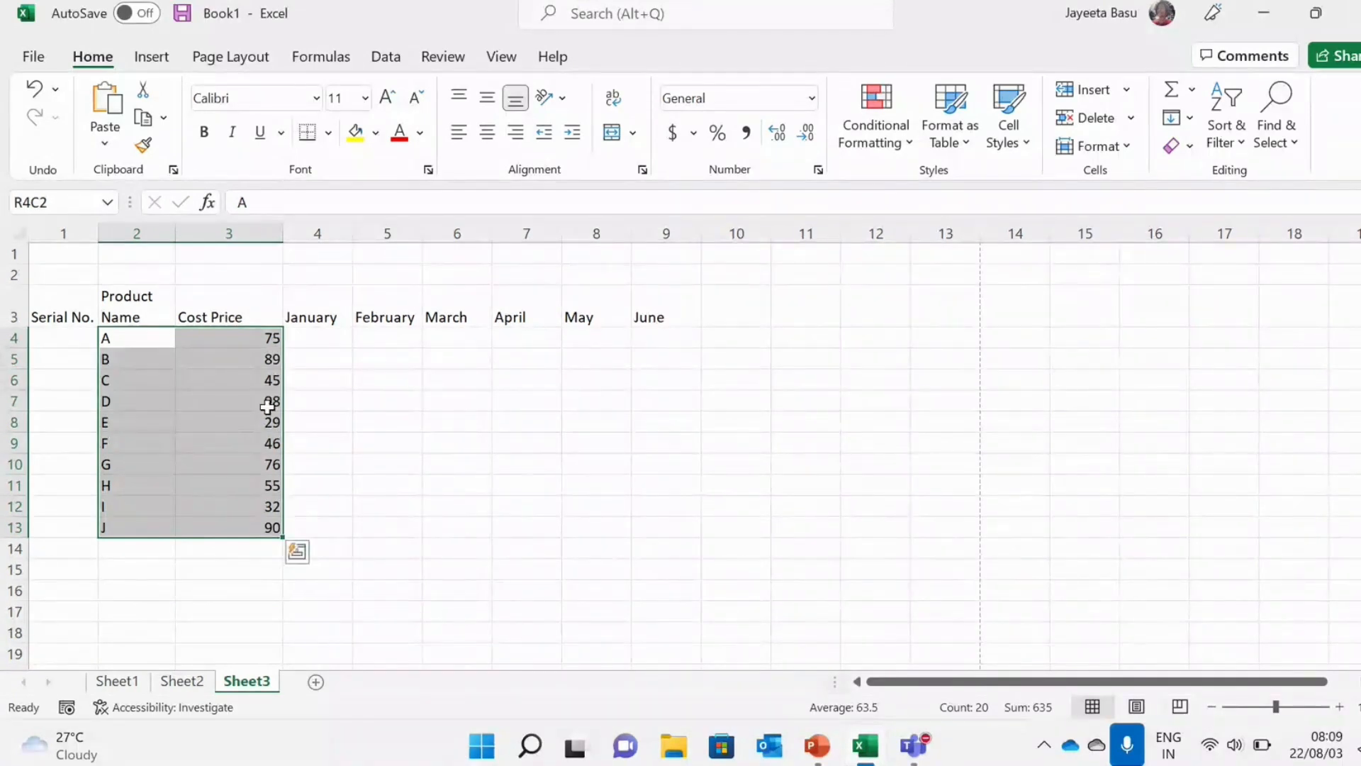
pyautogui.click(1224, 108)
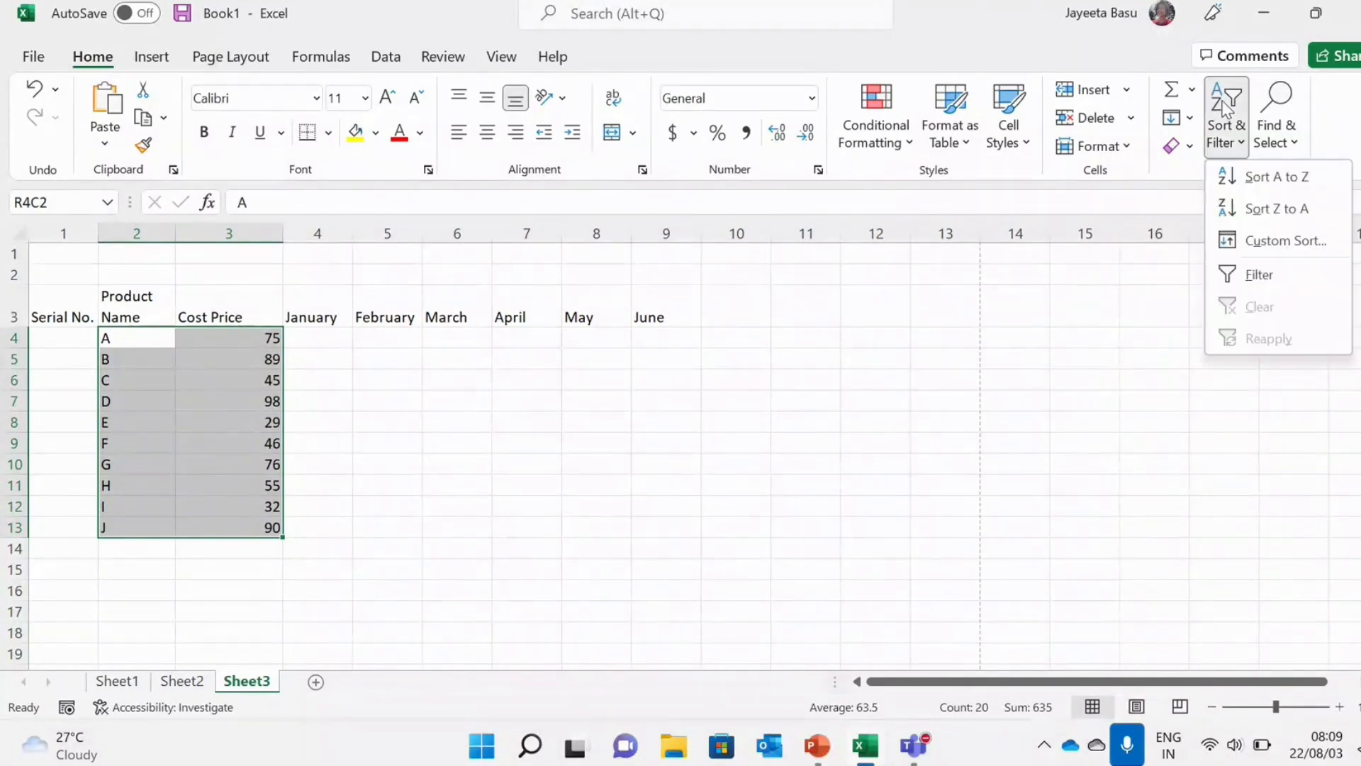
pyautogui.click(1281, 210)
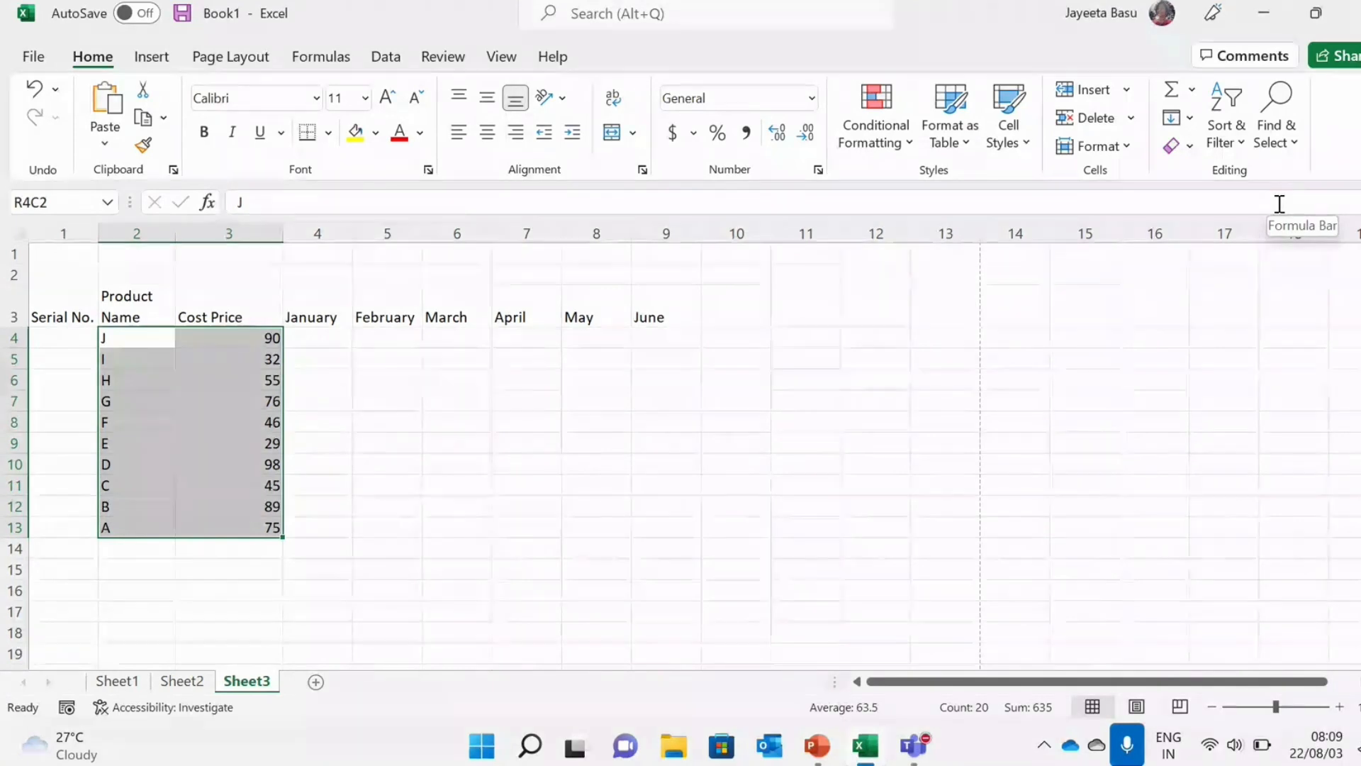
pyautogui.hotkey('ctrl', 'z')
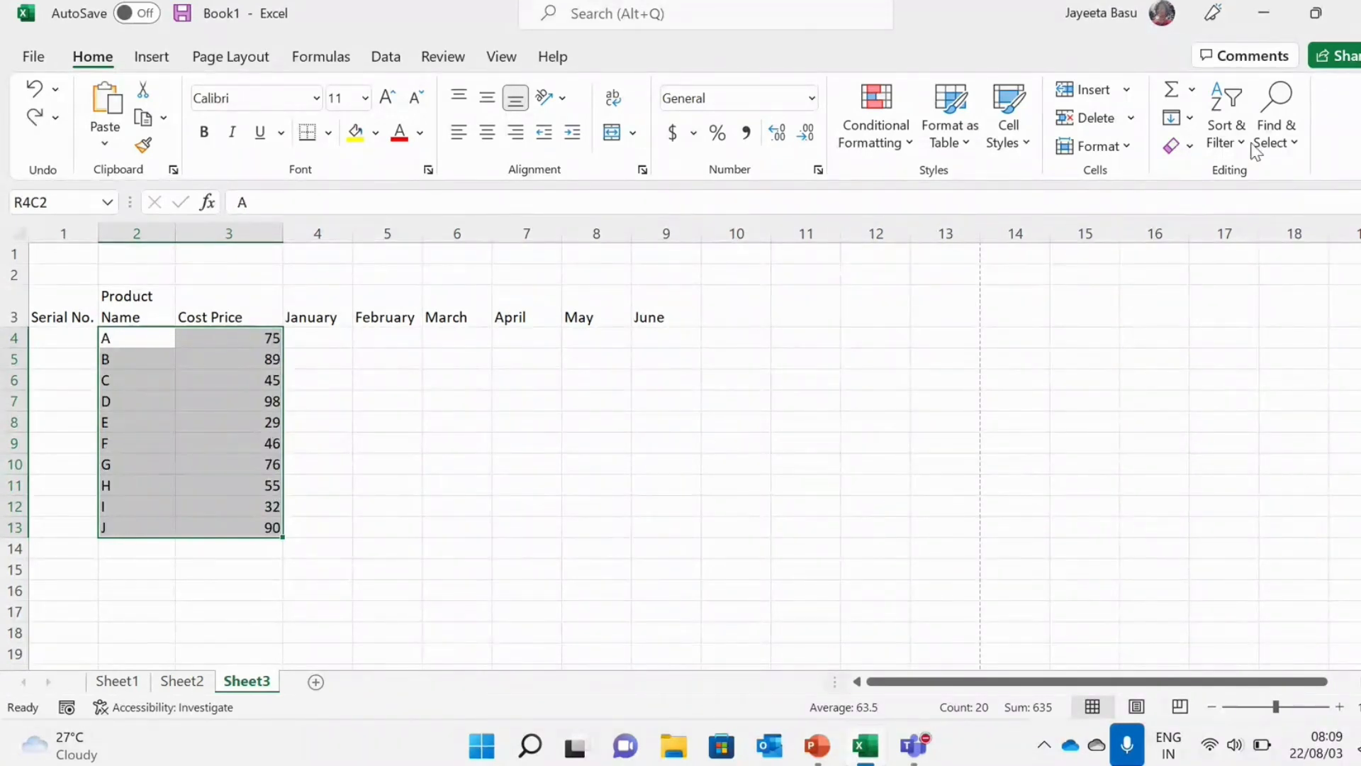
pyautogui.click(1221, 110)
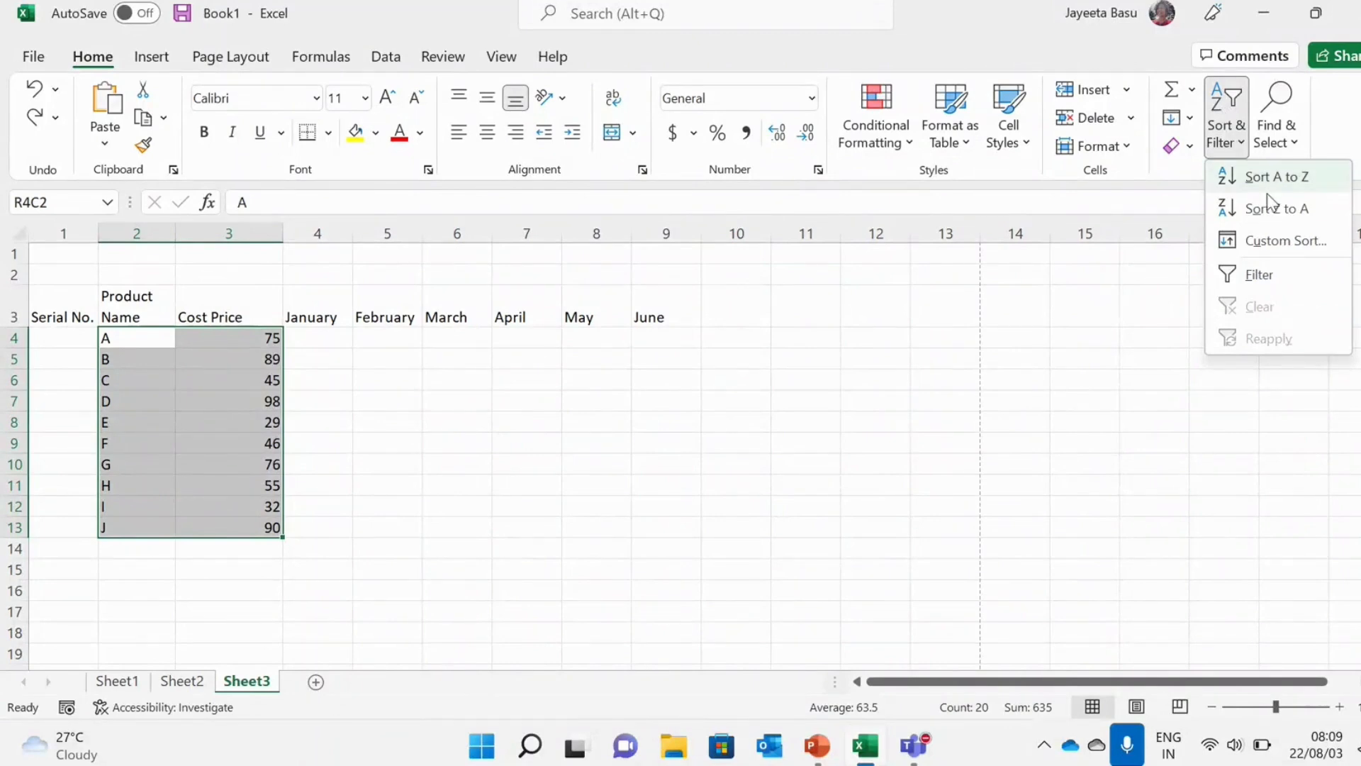
# In Custom Sort, make Cost Price, Smallest to Largest, the first sort level.
pyautogui.click(1269, 241)
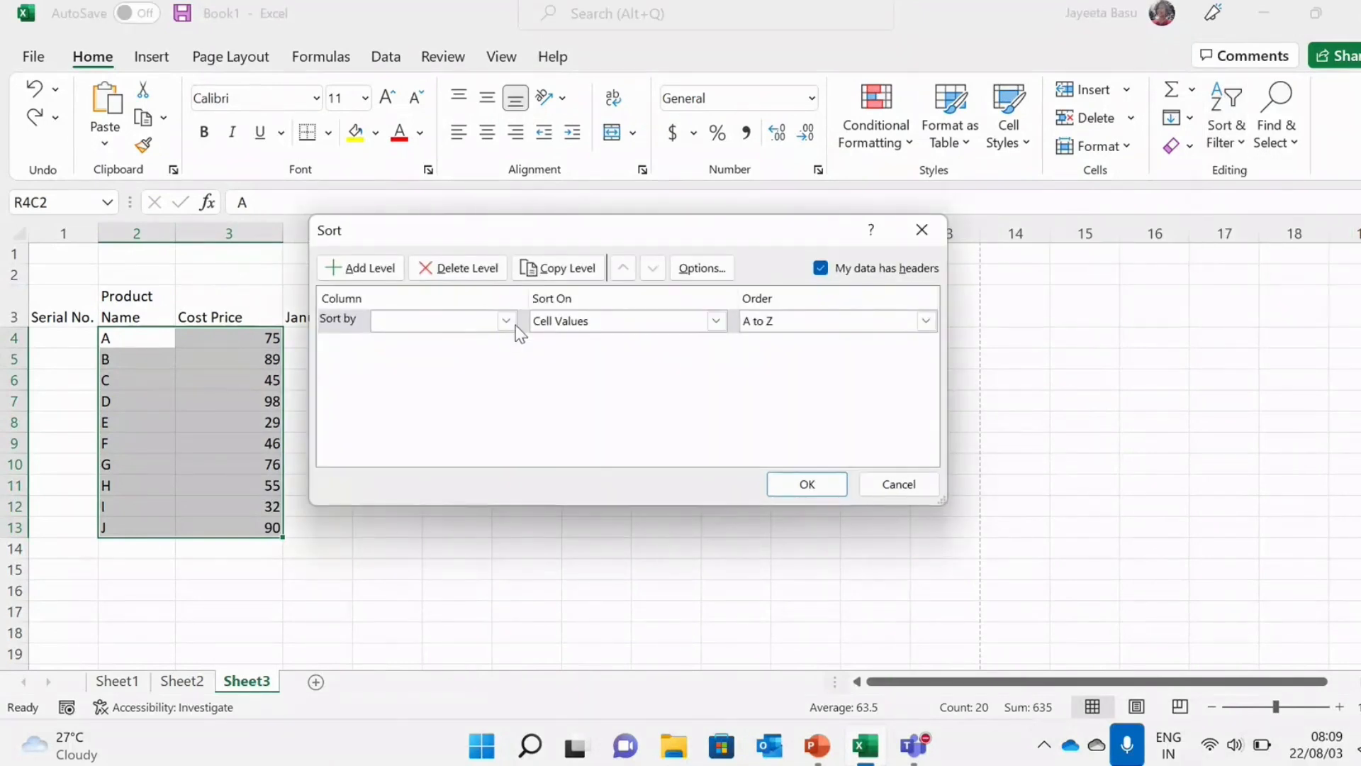
pyautogui.click(507, 322)
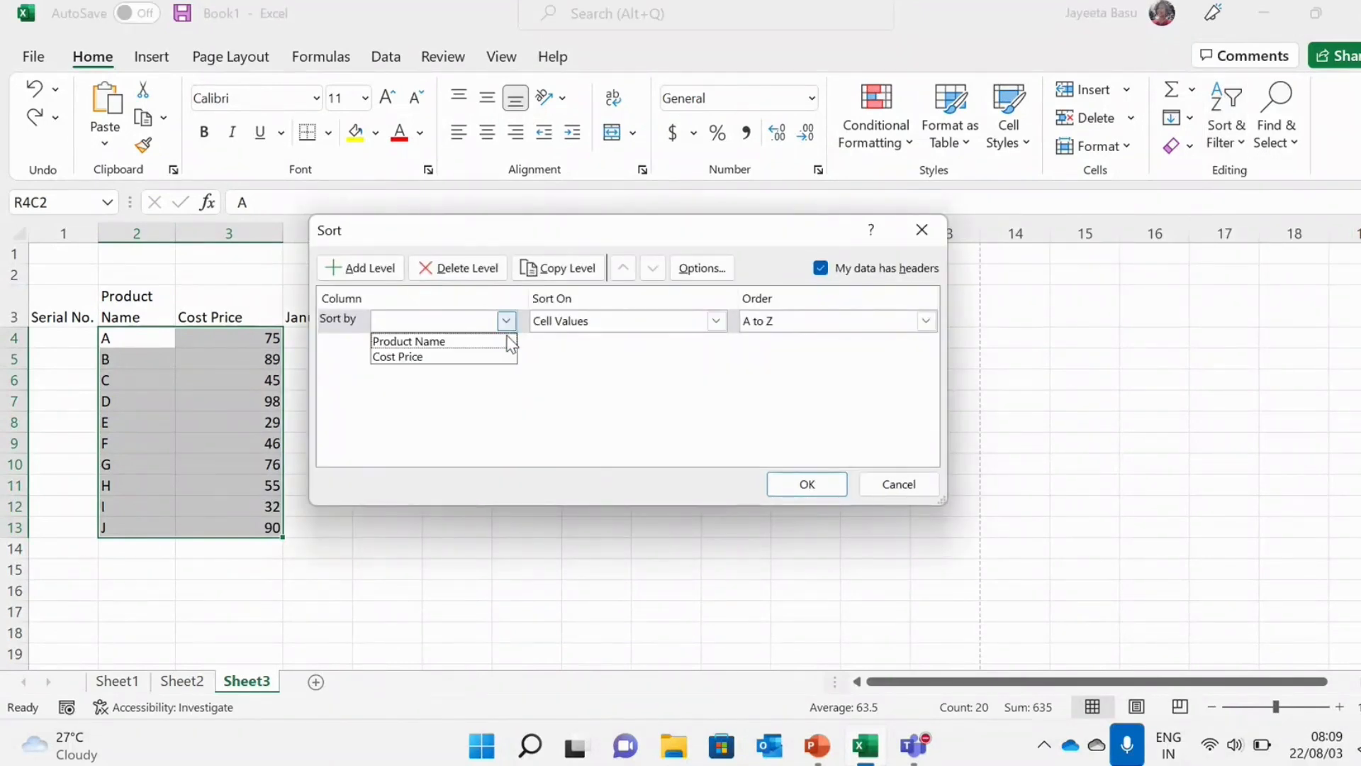
pyautogui.click(507, 356)
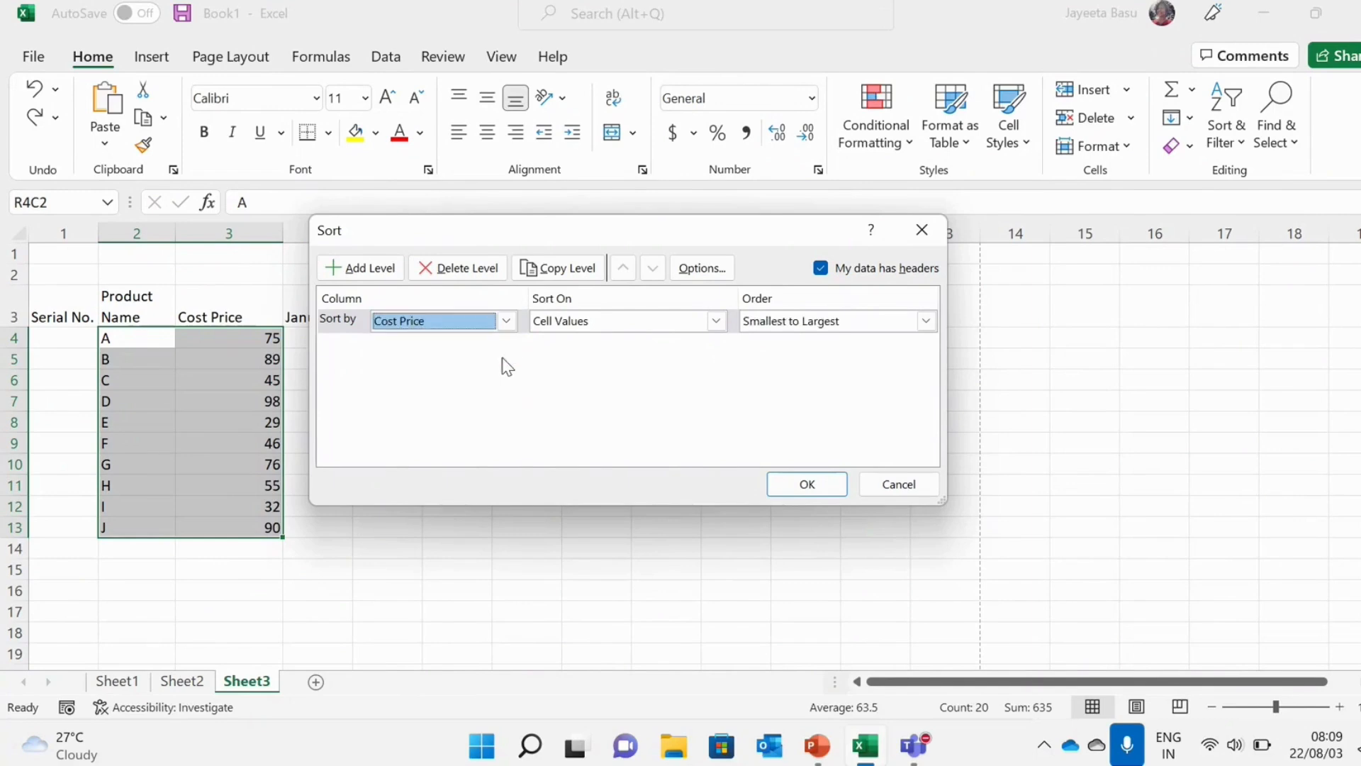
pyautogui.click(811, 322)
pyautogui.click(811, 322)
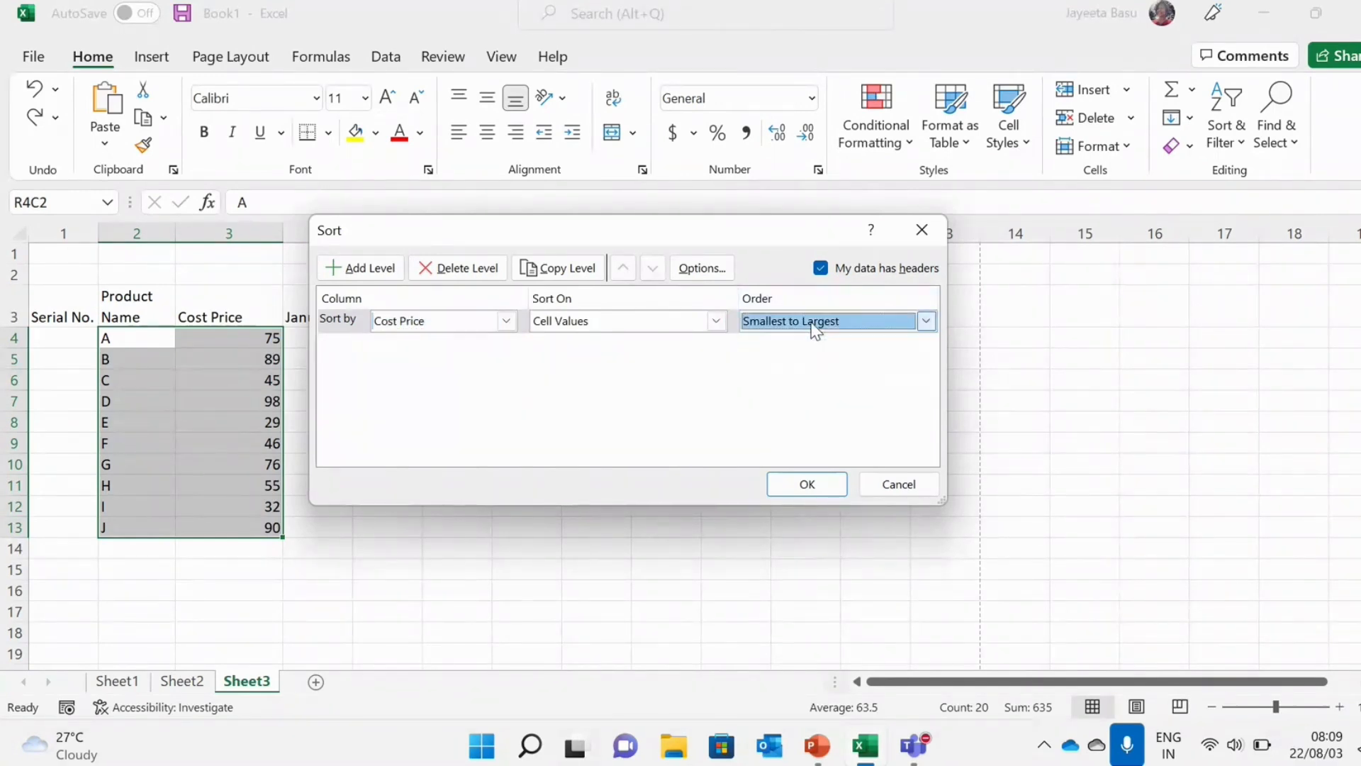
# Add a second level by Product Name A to Z and apply the sort.
pyautogui.click(353, 275)
pyautogui.click(504, 345)
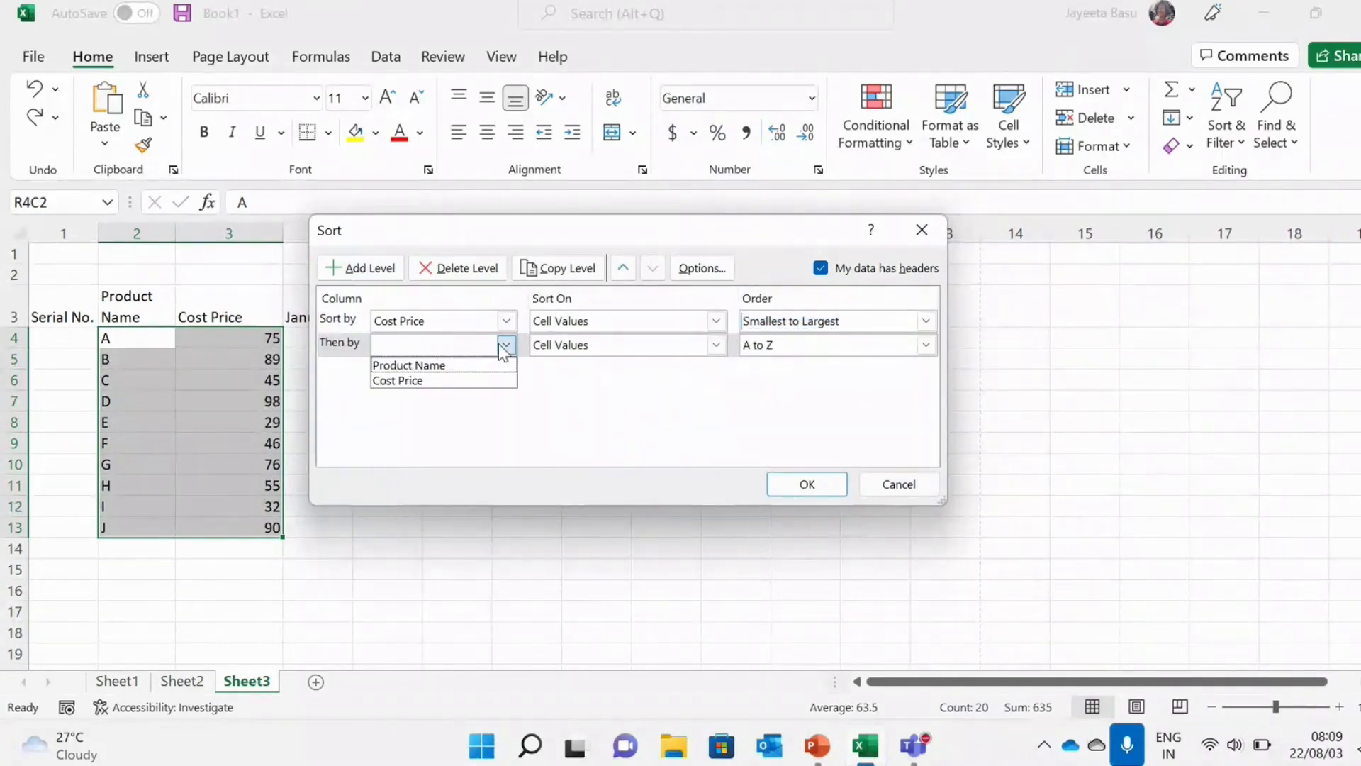
pyautogui.click(492, 364)
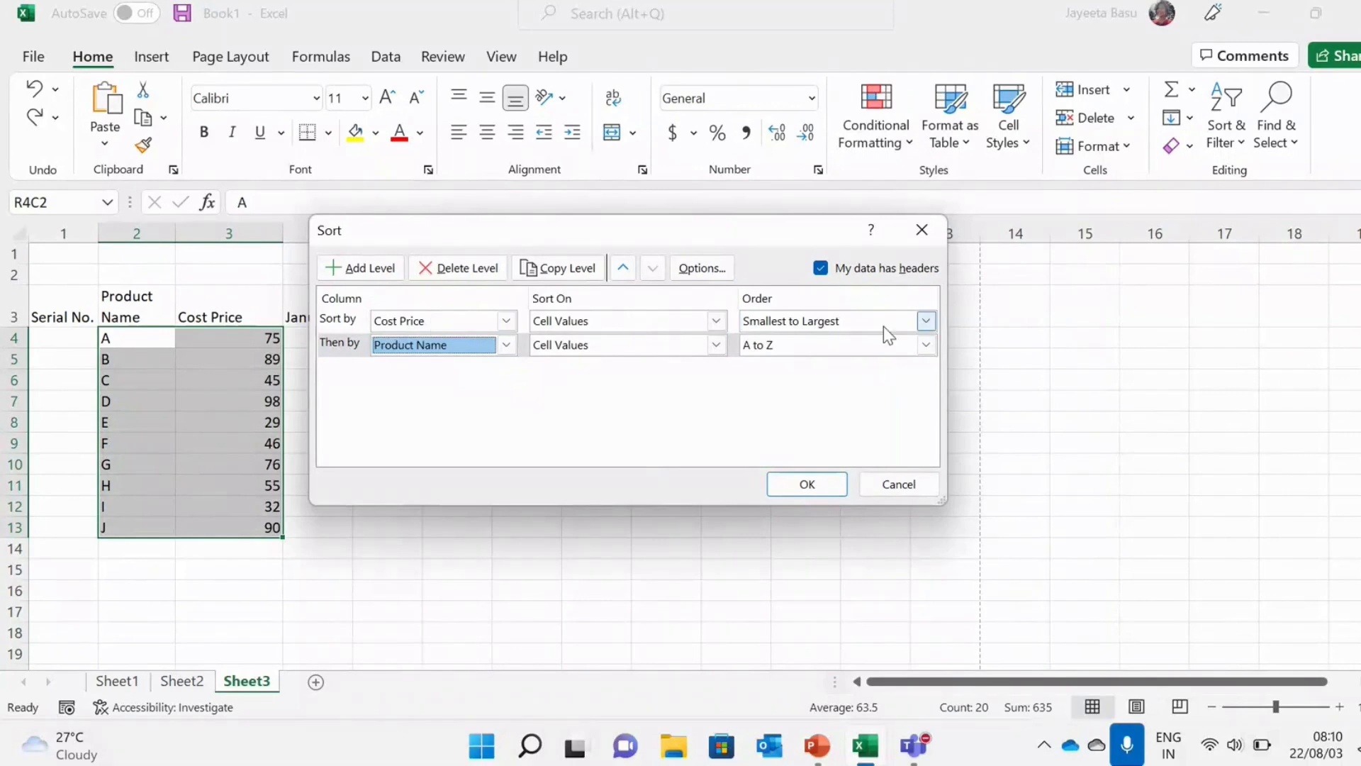
pyautogui.click(832, 346)
pyautogui.click(833, 363)
pyautogui.click(830, 345)
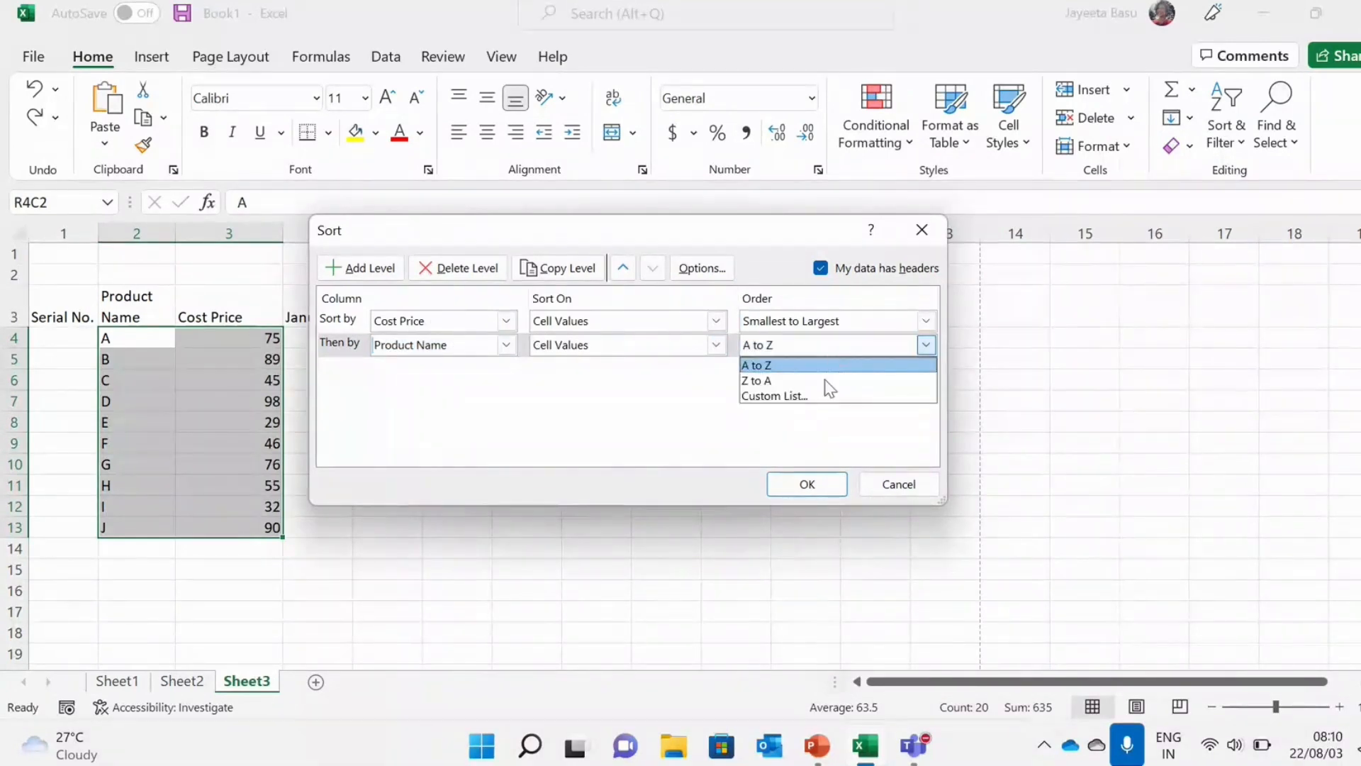
pyautogui.click(823, 395)
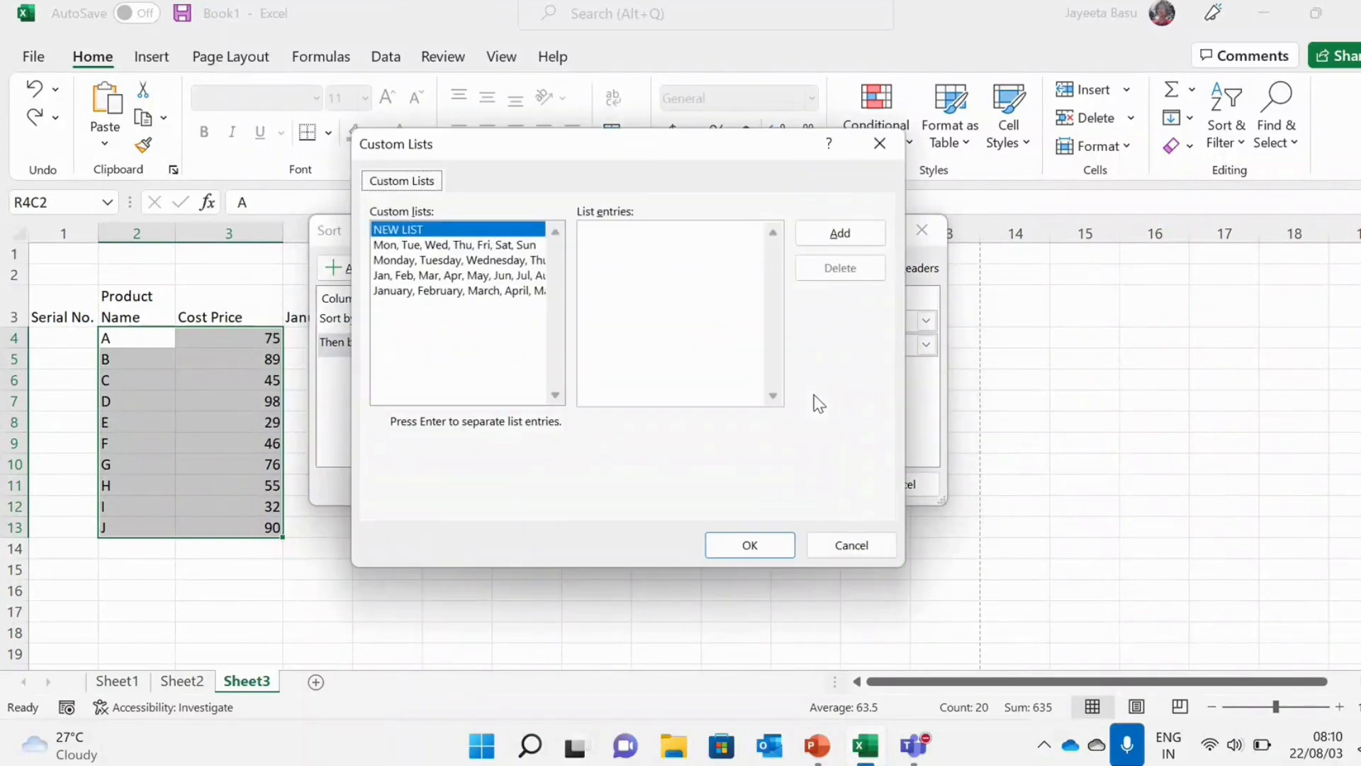
pyautogui.click(826, 234)
pyautogui.click(764, 553)
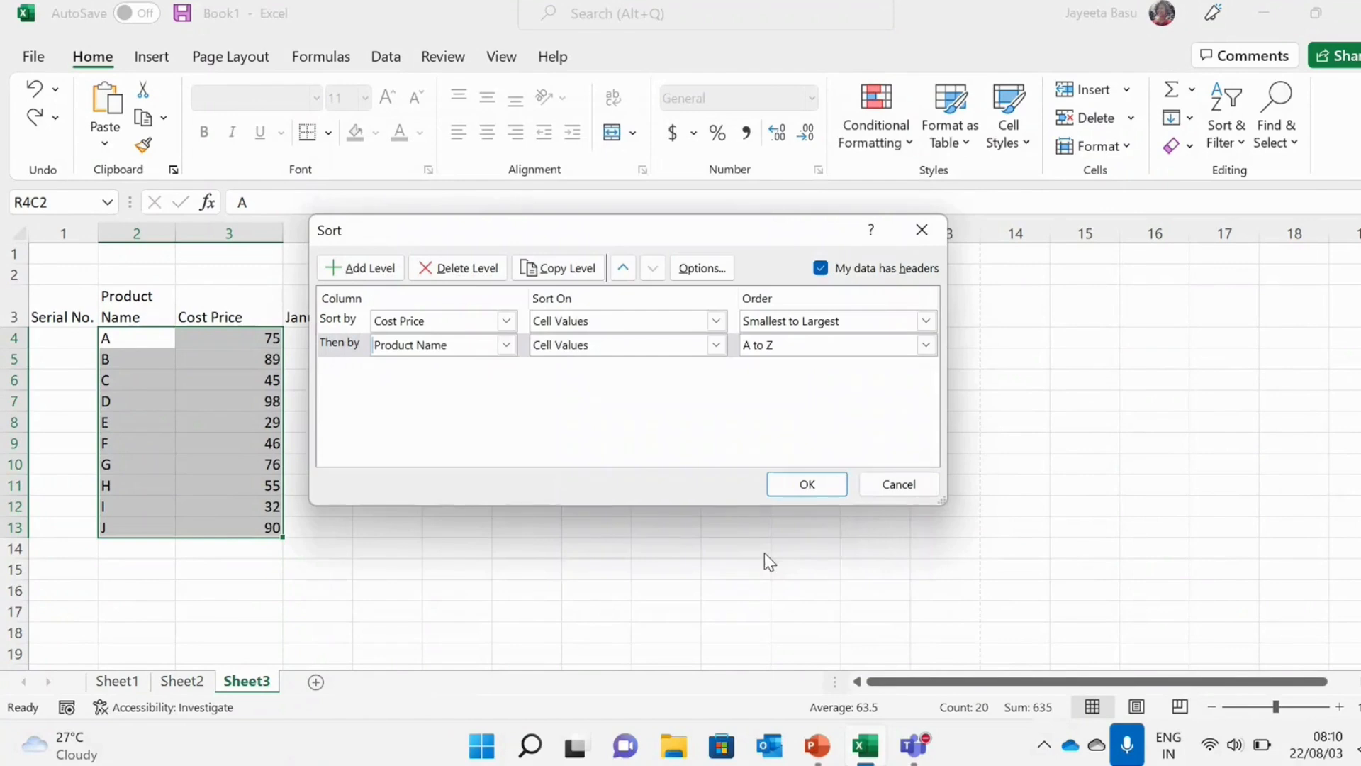
pyautogui.click(794, 489)
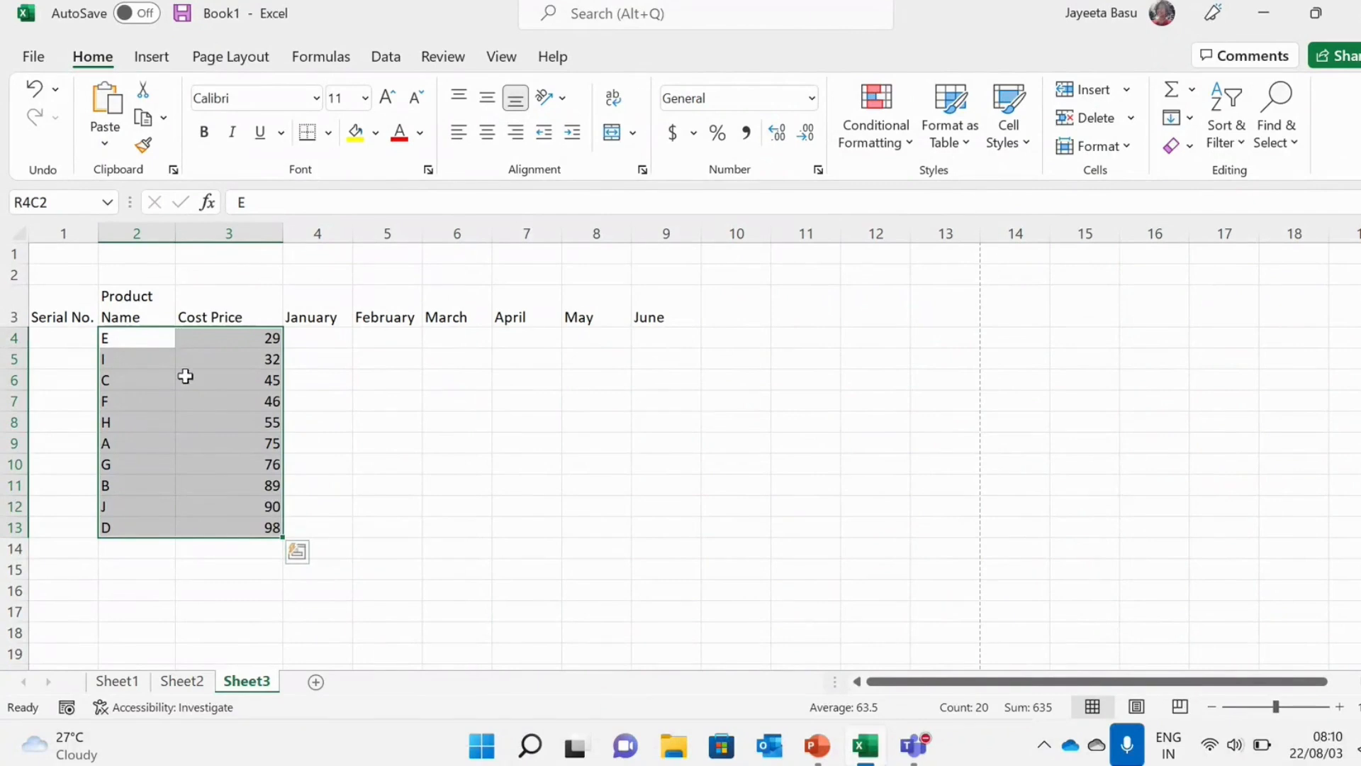
pyautogui.click(337, 402)
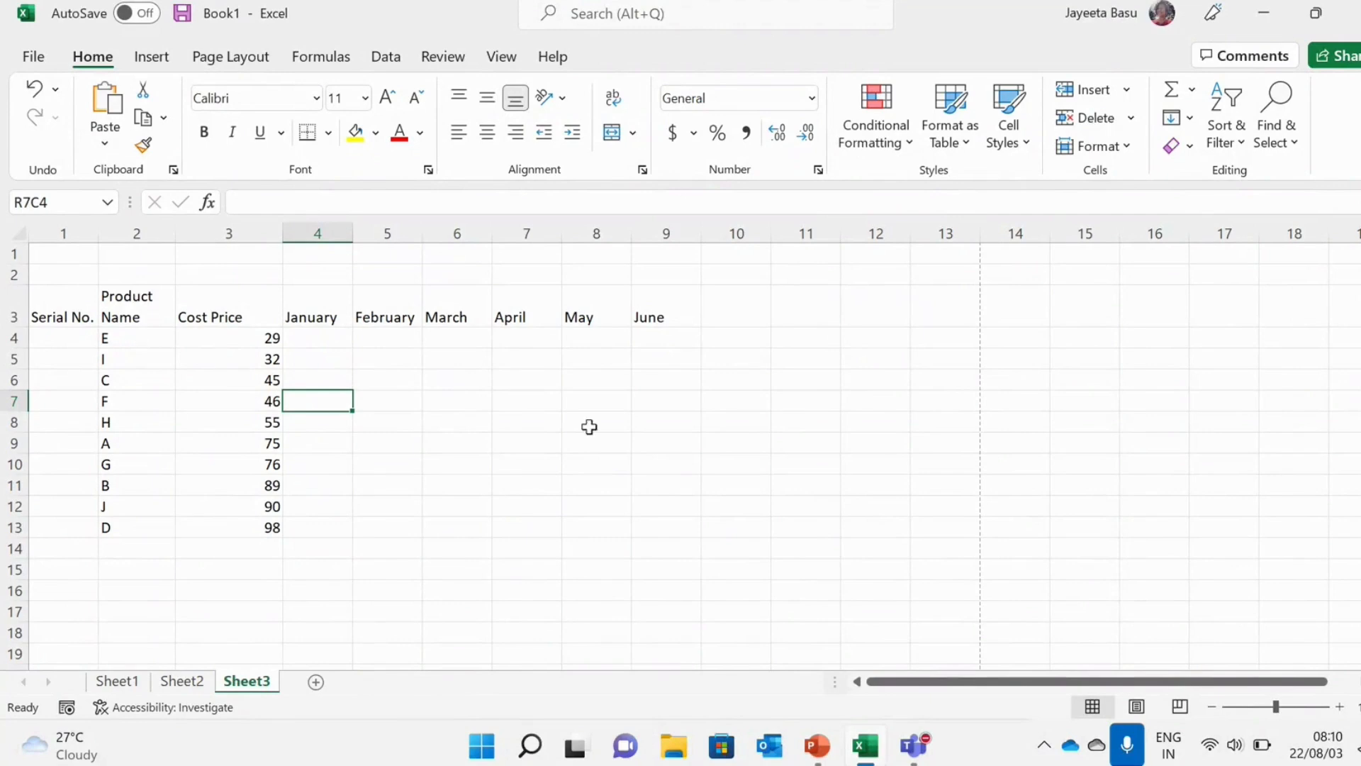
pyautogui.click(664, 438)
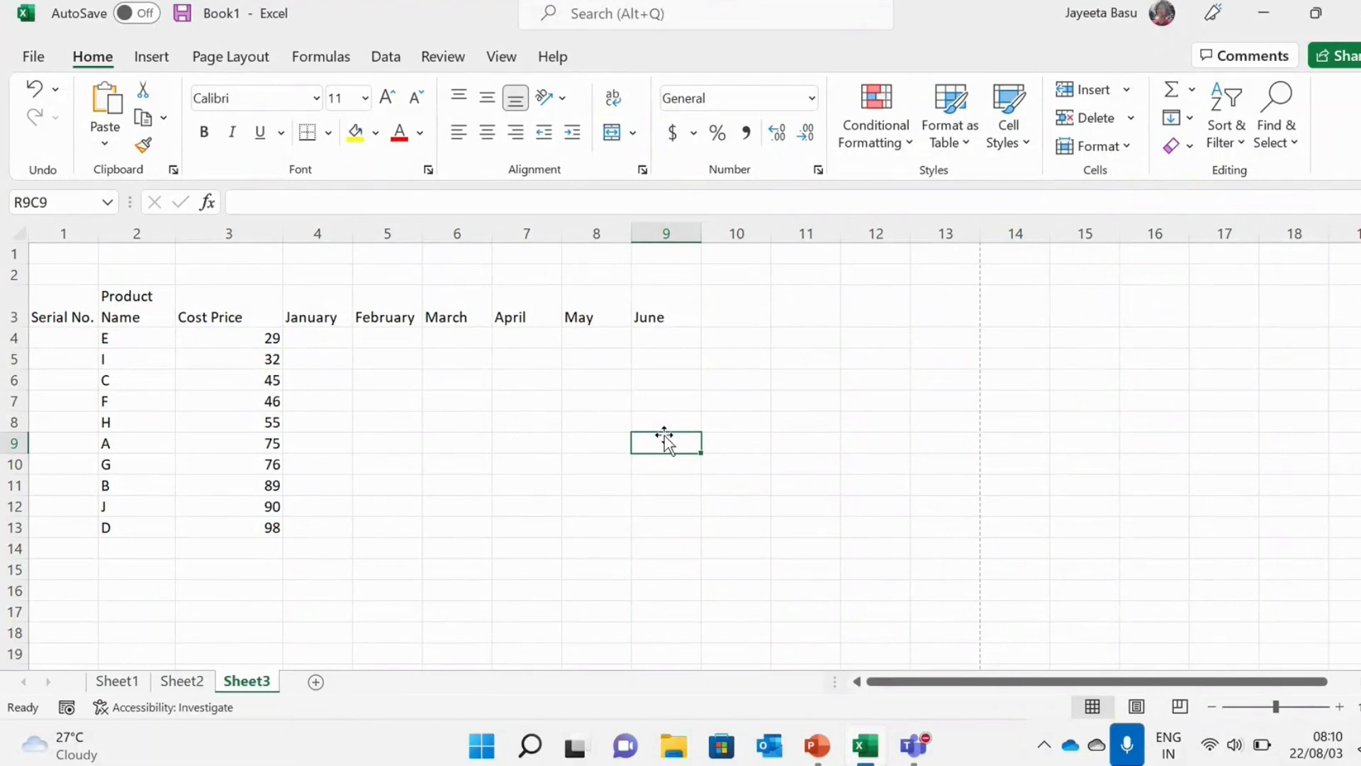
pyautogui.write('Names')
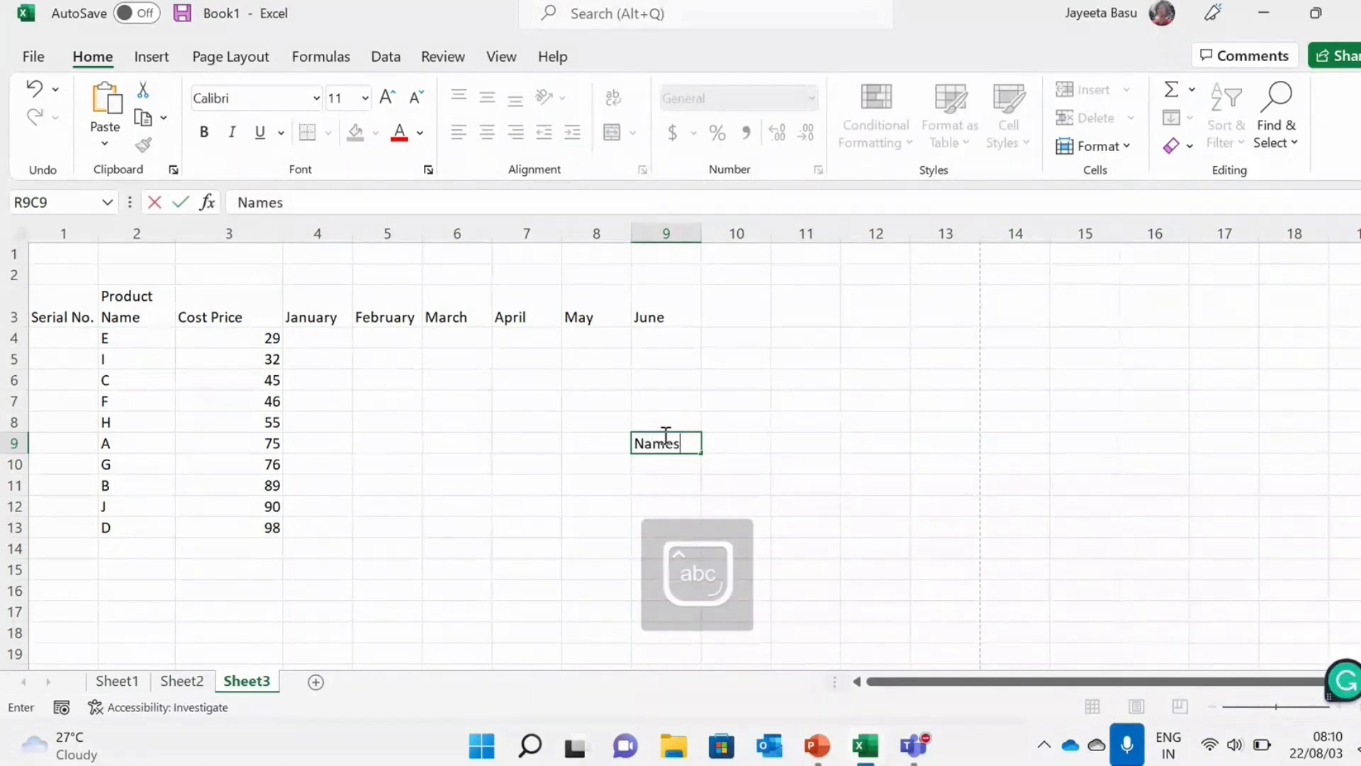
# Enter the Names and Ages headings and the names A through F.
pyautogui.press('Tab')
pyautogui.write('A')
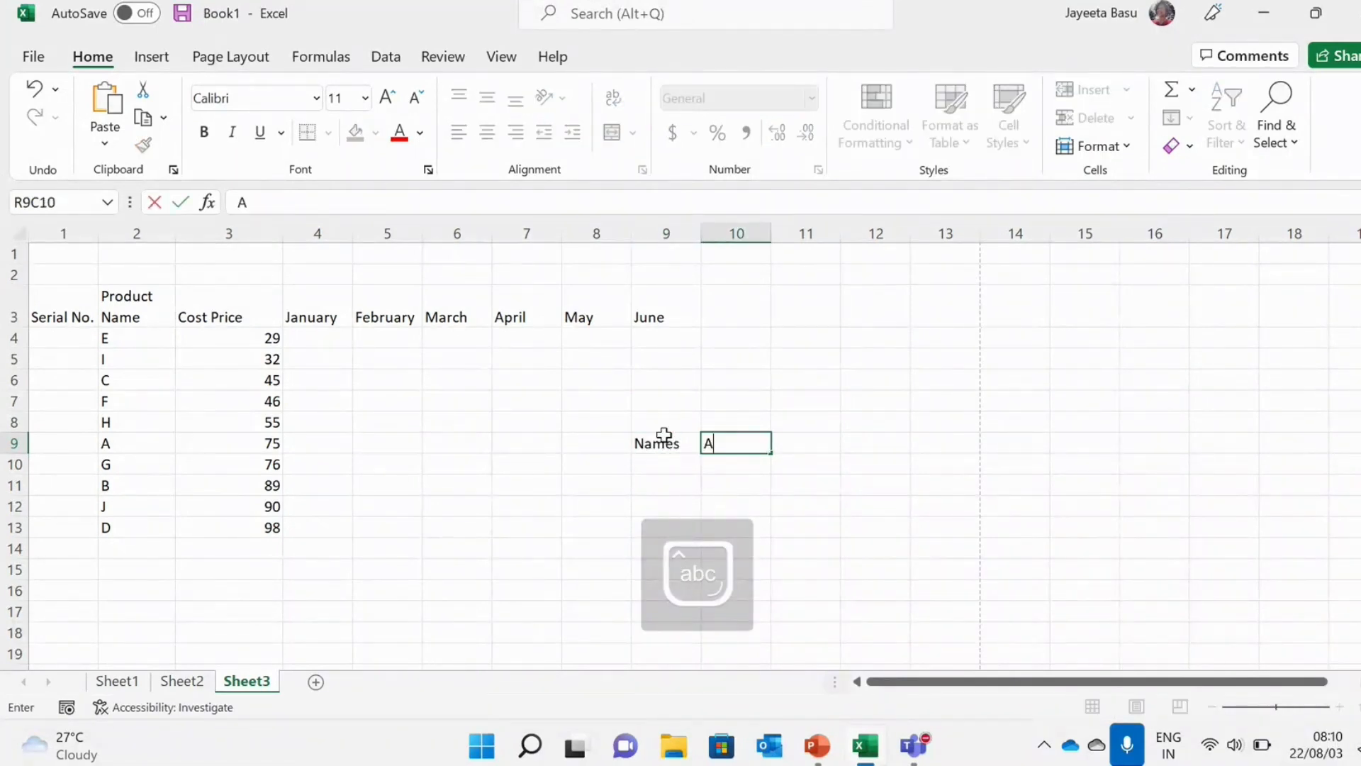
pyautogui.write('ges')
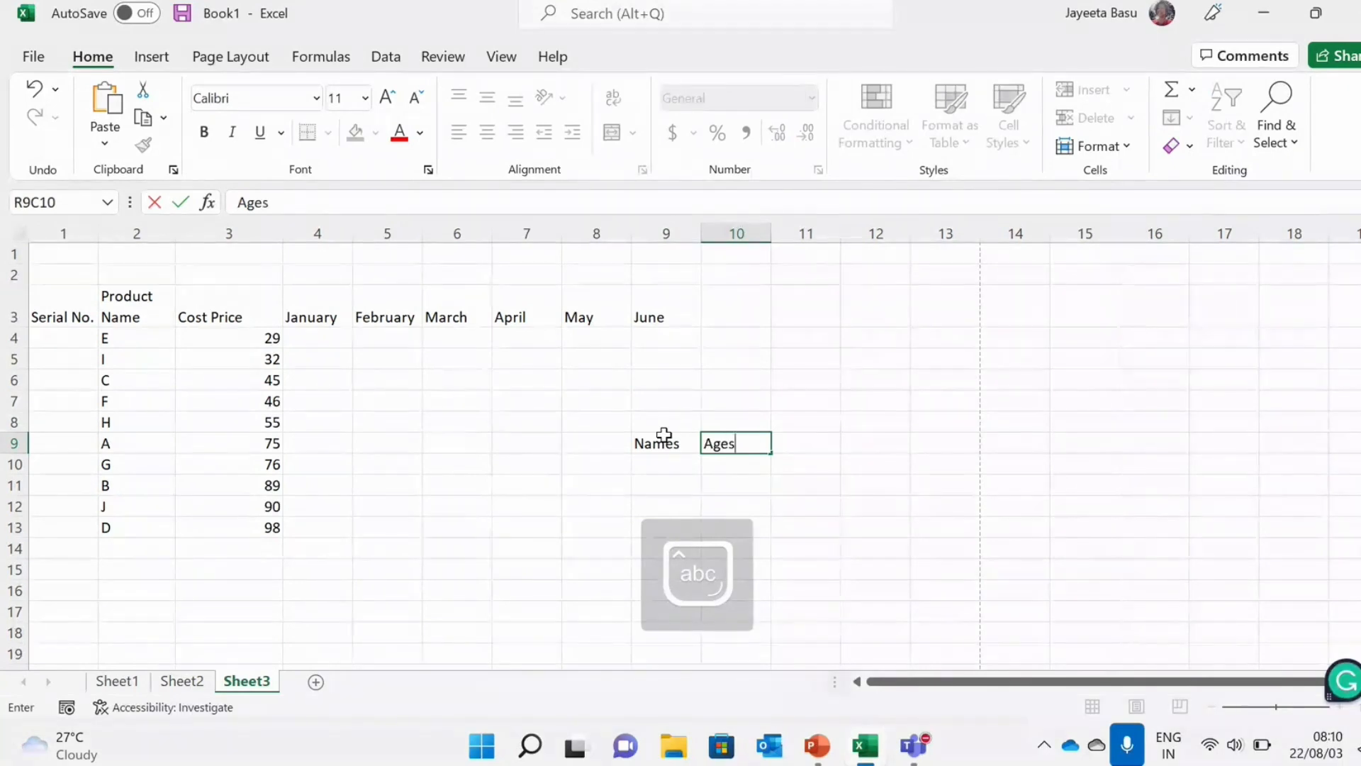
pyautogui.click(663, 434)
pyautogui.press('Return')
pyautogui.write('A')
pyautogui.press('Return')
pyautogui.write('B')
pyautogui.press('Return')
pyautogui.write('C')
pyautogui.press('Return')
pyautogui.write('D')
pyautogui.press('Return')
pyautogui.write('E')
pyautogui.press('Return')
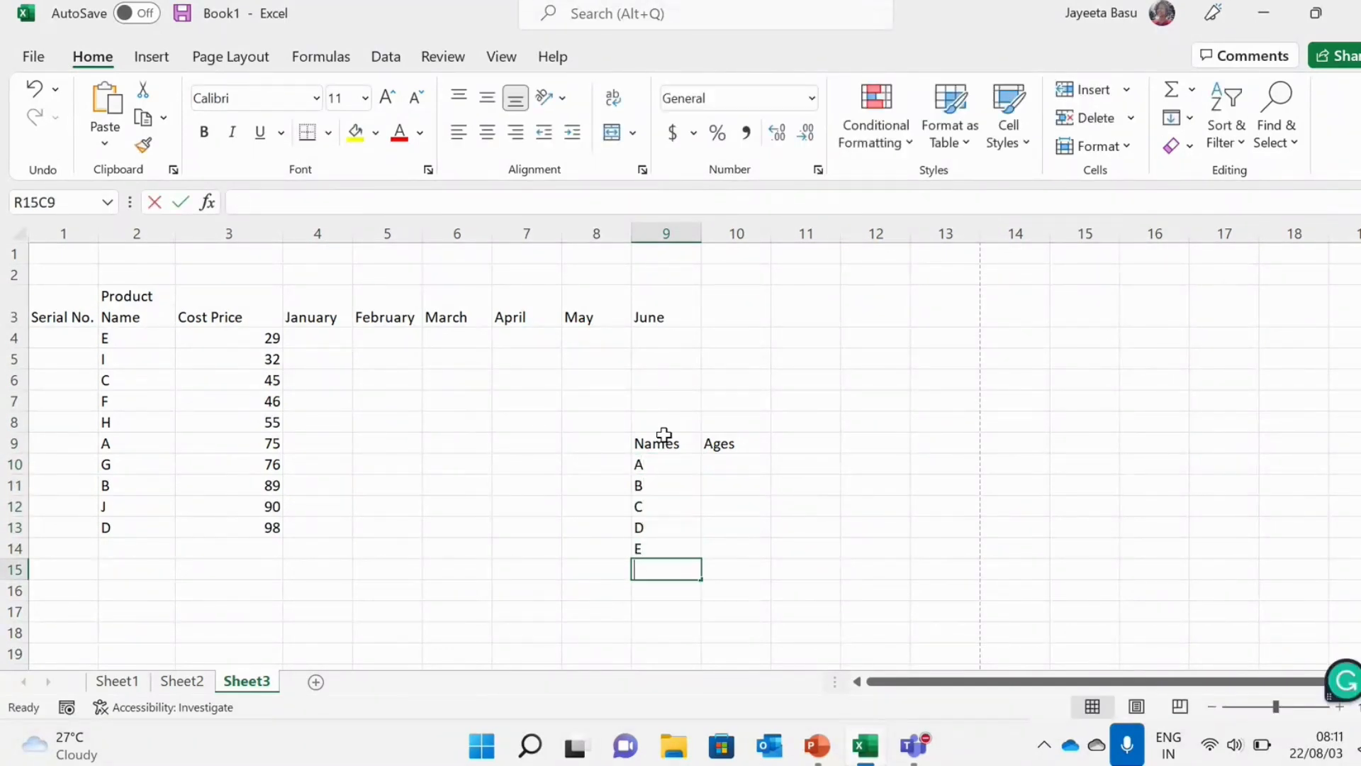
pyautogui.write('F')
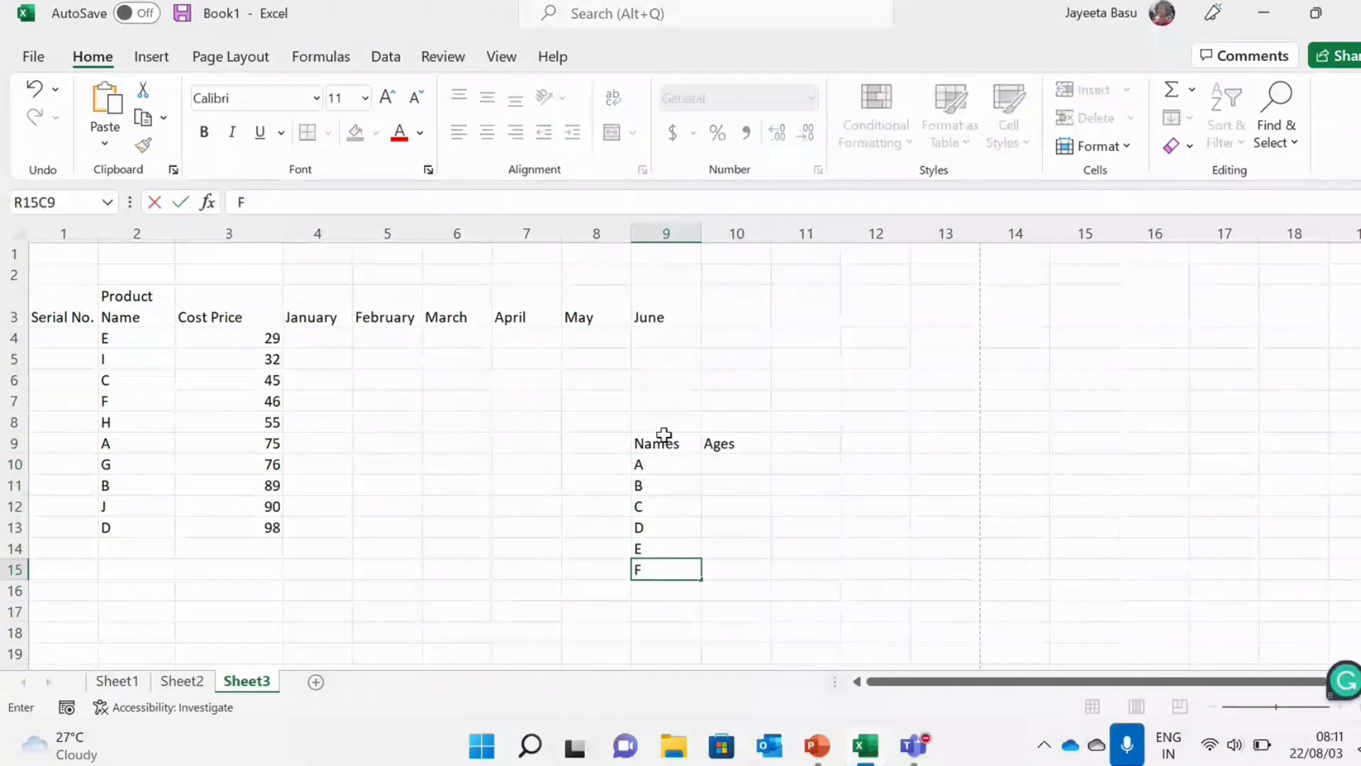
pyautogui.click(730, 442)
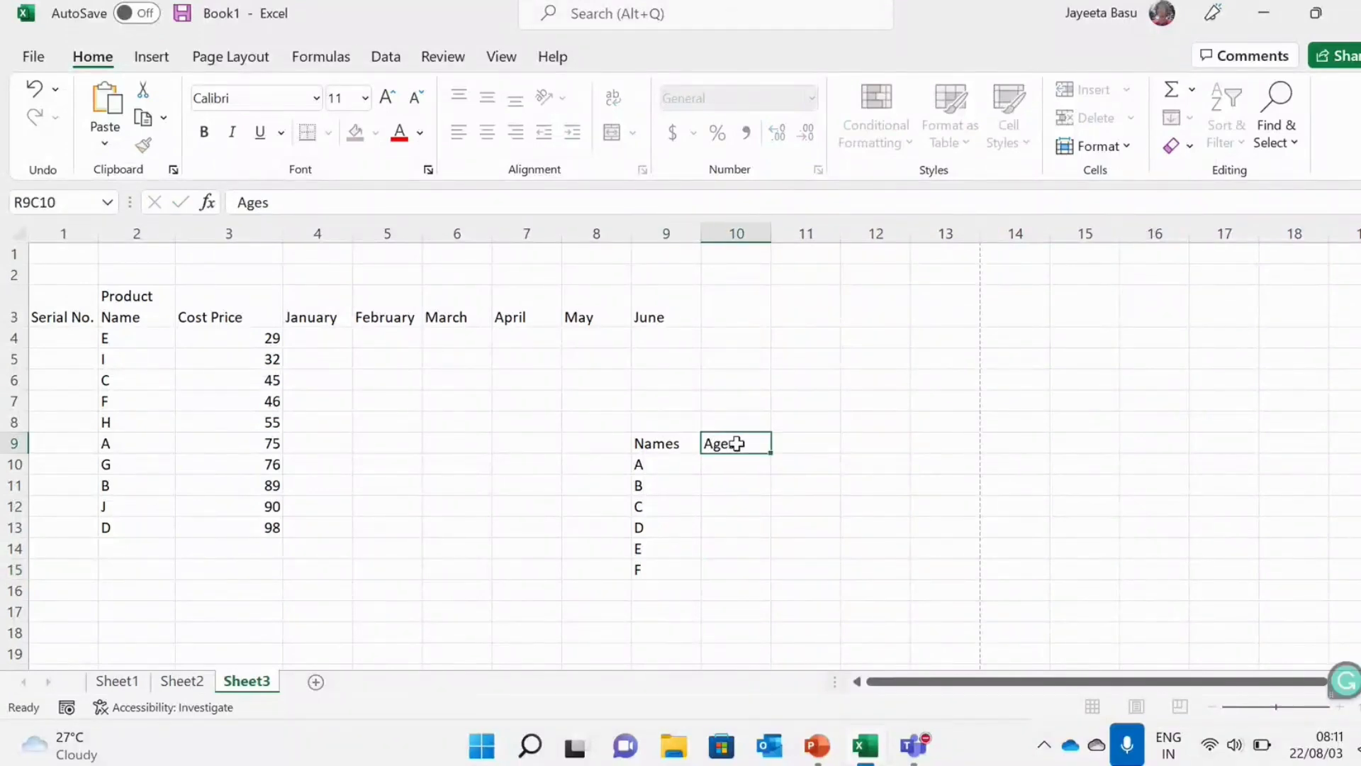
# Change the heading to Age and enter ages 8, 9, 17, 10, 12 and 5.
pyautogui.doubleClick(738, 444)
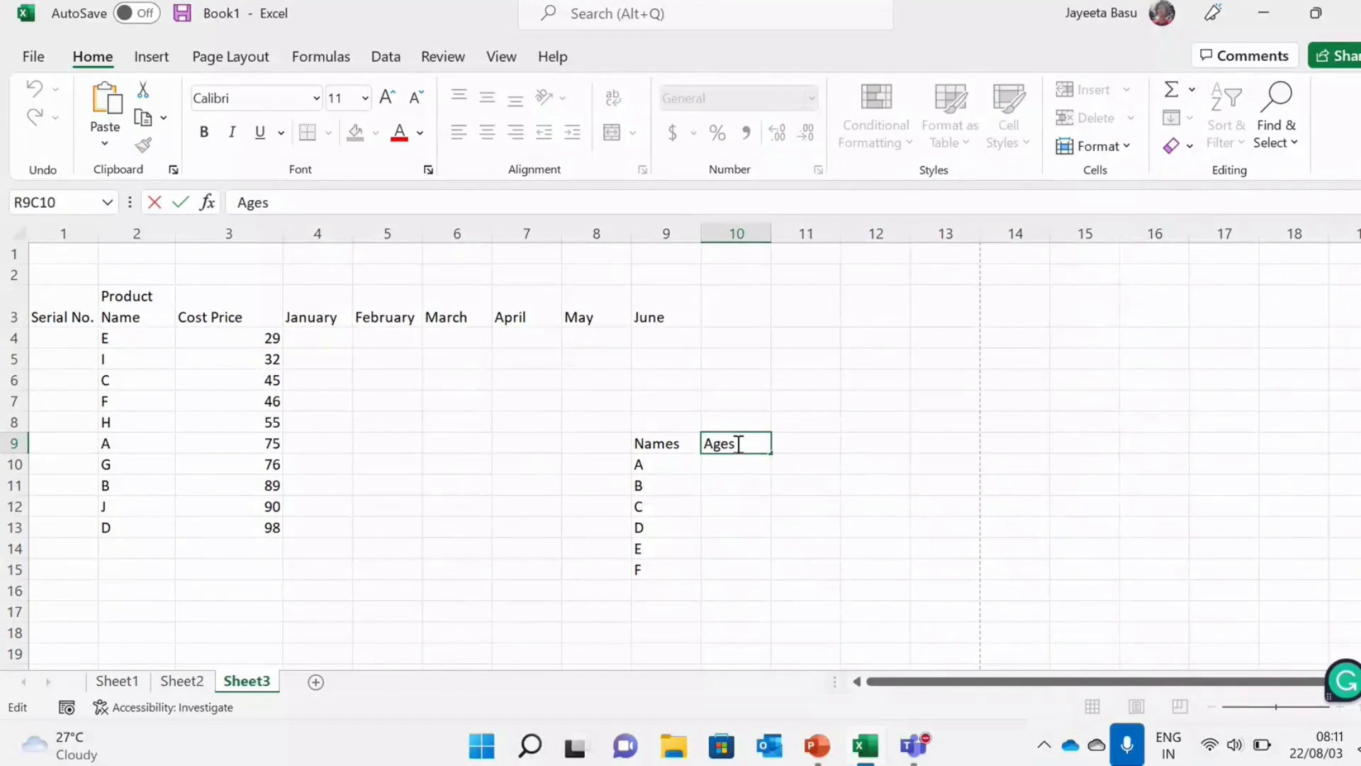
pyautogui.press('BackSpace')
pyautogui.click(736, 463)
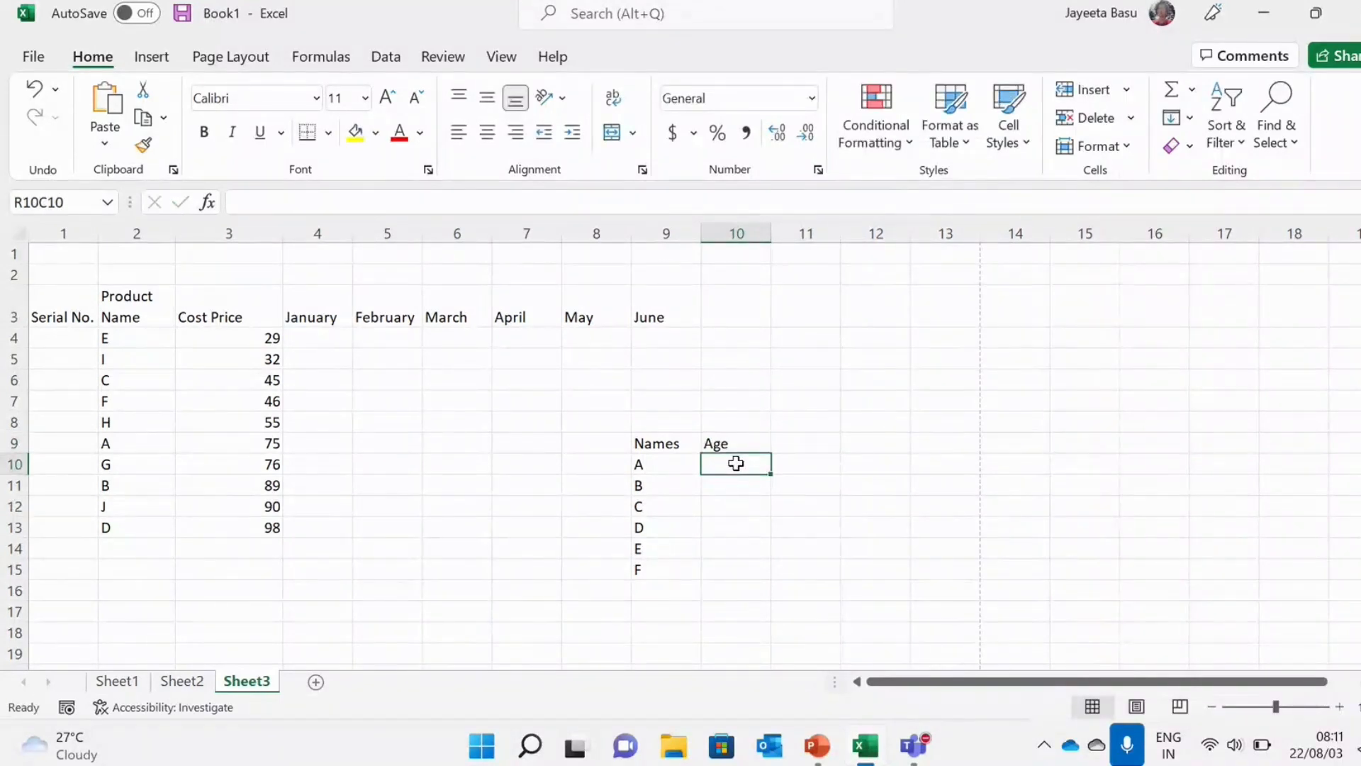
pyautogui.write('8')
pyautogui.press('Return')
pyautogui.write('9')
pyautogui.press('Return')
pyautogui.write('17')
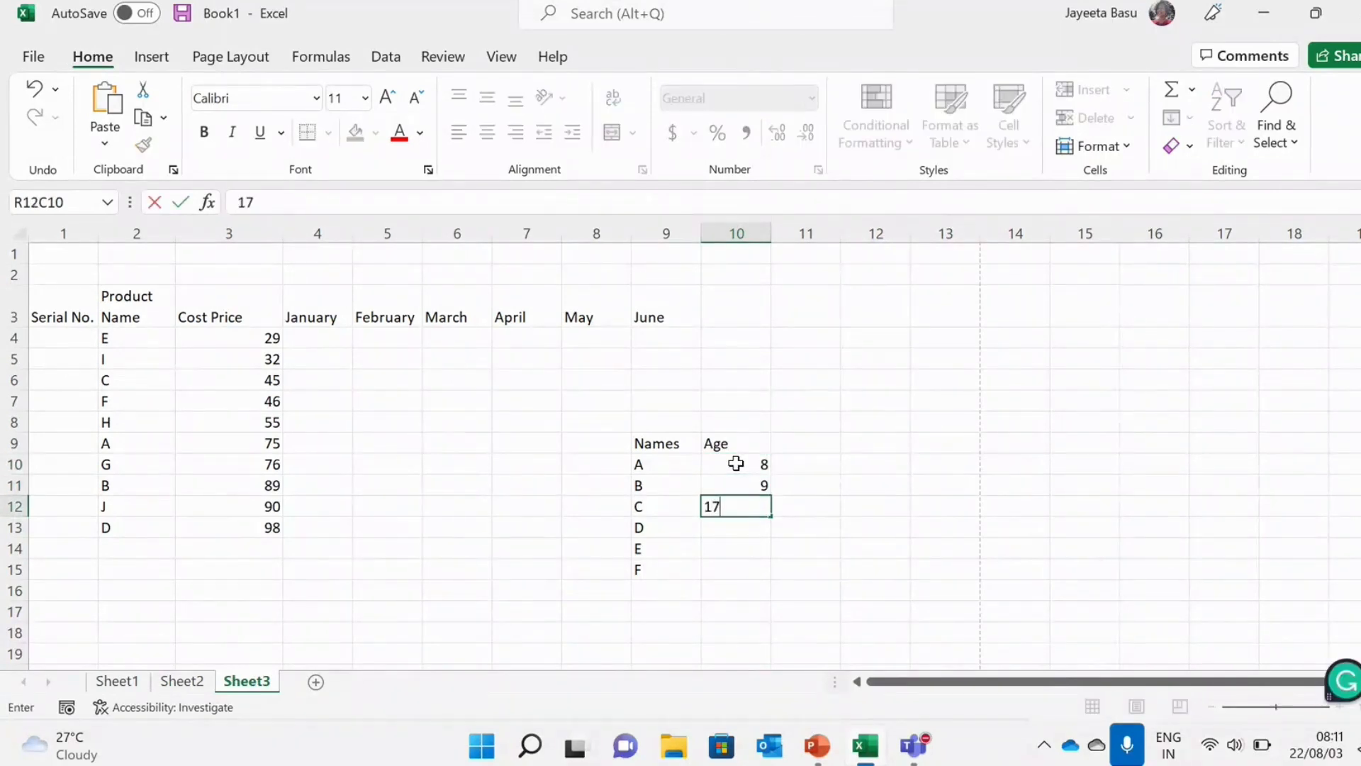
pyautogui.press('Return')
pyautogui.write('10')
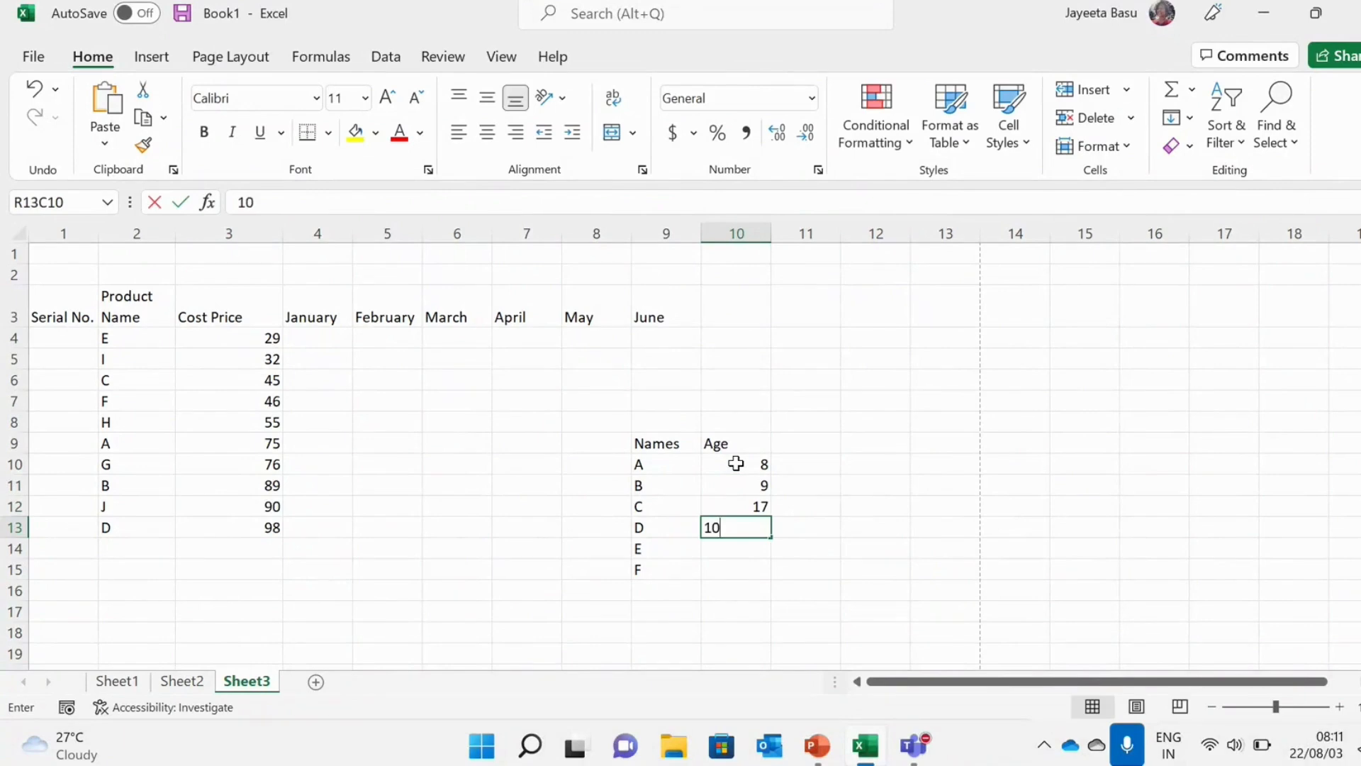
pyautogui.press('Return')
pyautogui.write('12')
pyautogui.press('Return')
pyautogui.write('5')
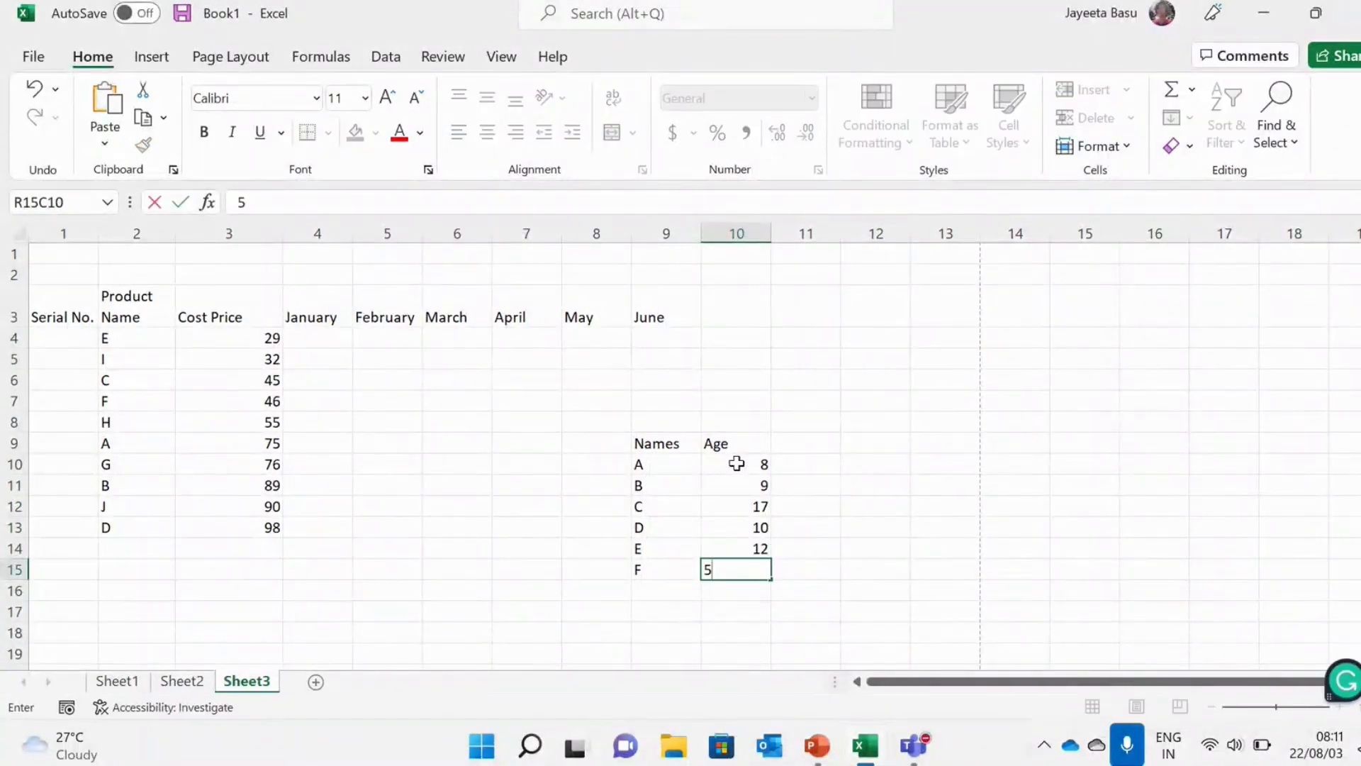
pyautogui.click(862, 466)
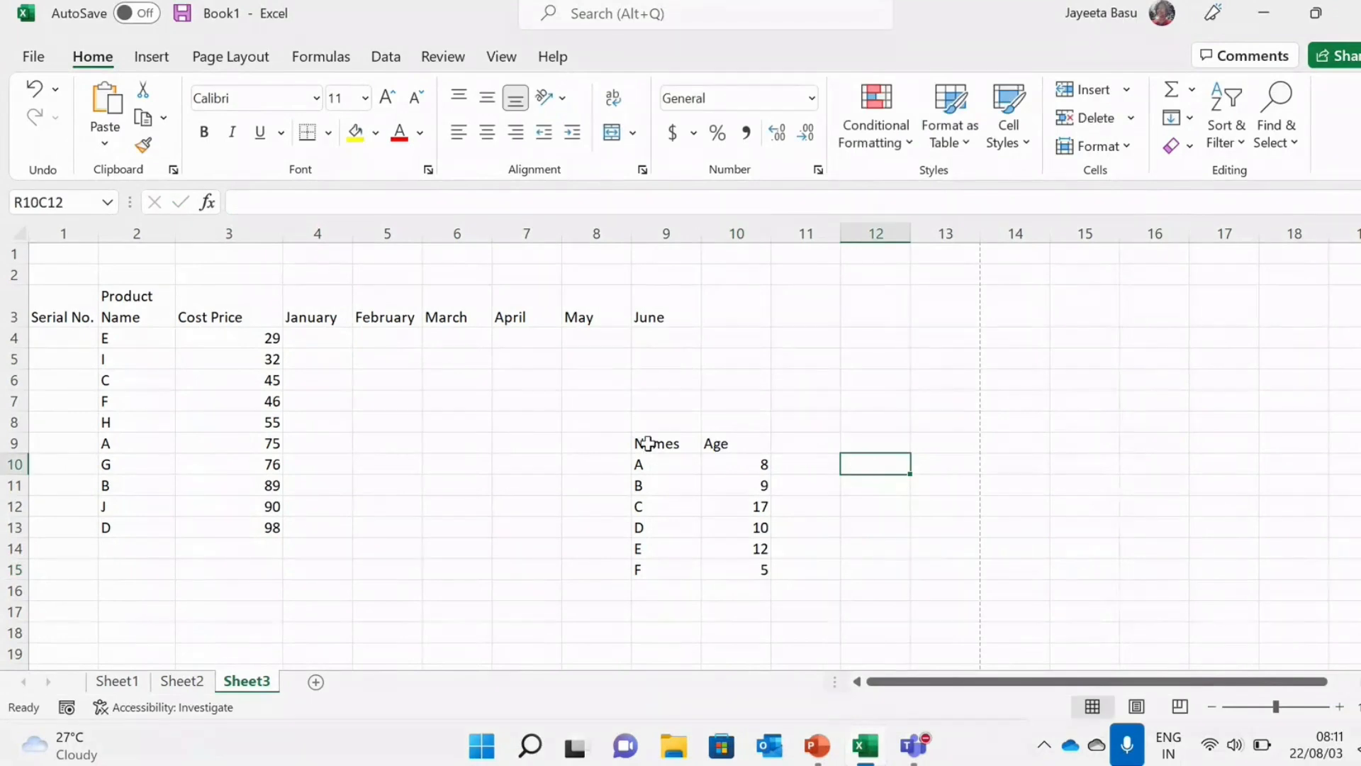
# Select the Names/Age table and set the first custom sort level to Age, Largest to Smallest.
pyautogui.click(645, 465)
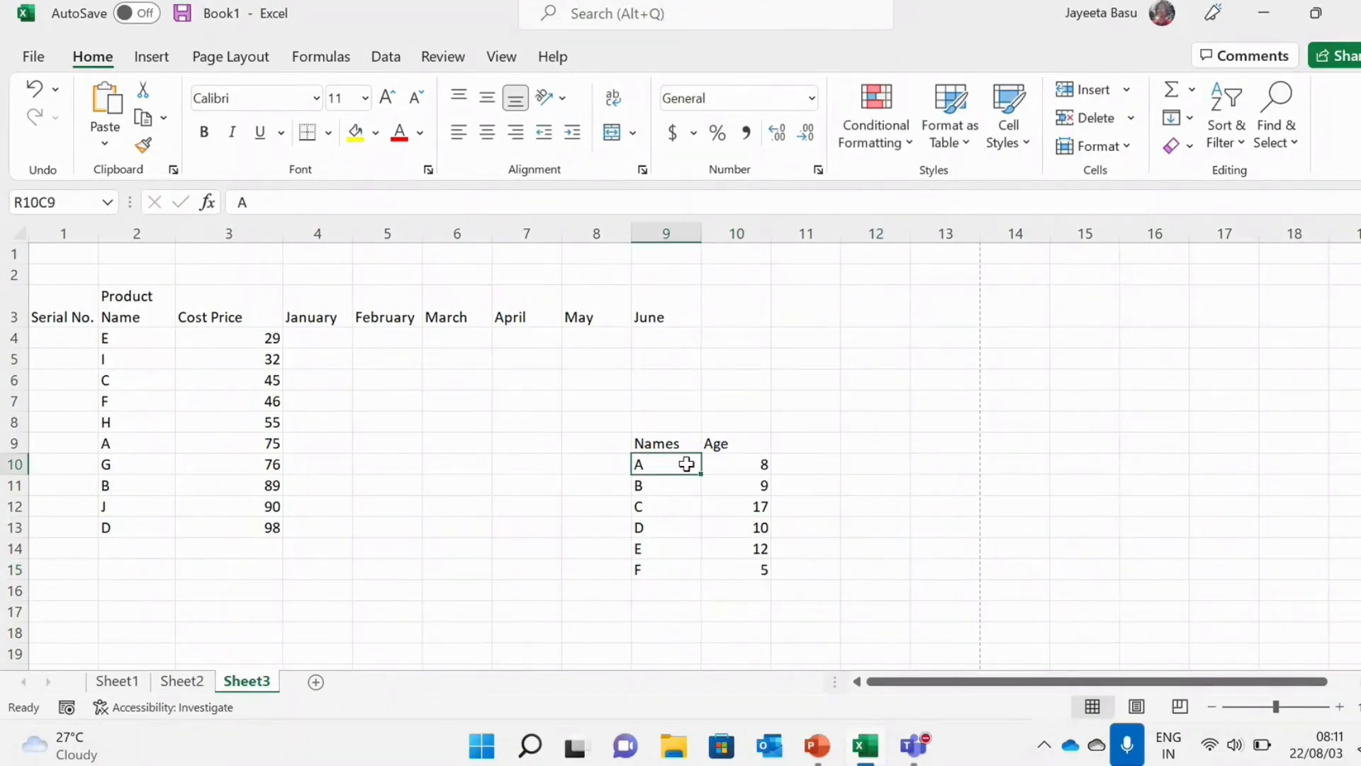
pyautogui.moveTo(664, 445); pyautogui.dragTo(745, 564)
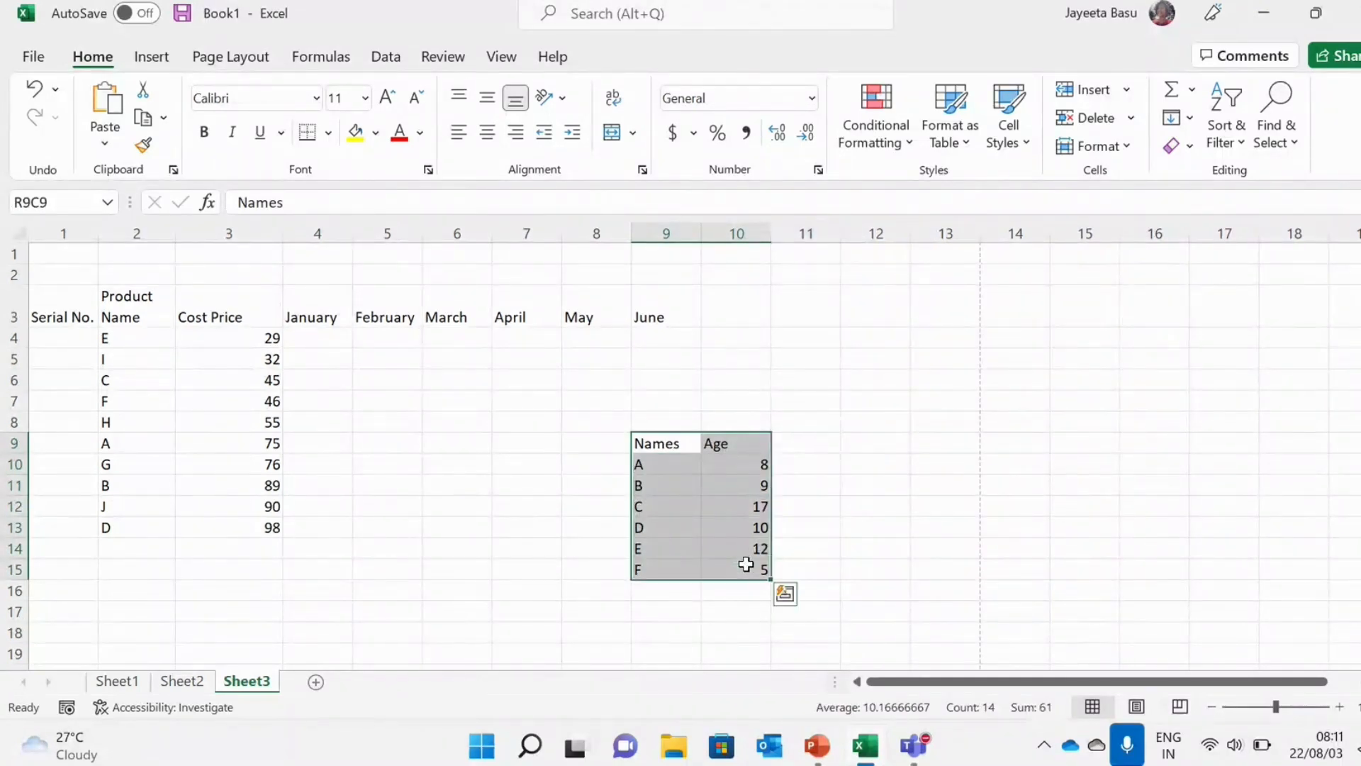
pyautogui.click(1224, 142)
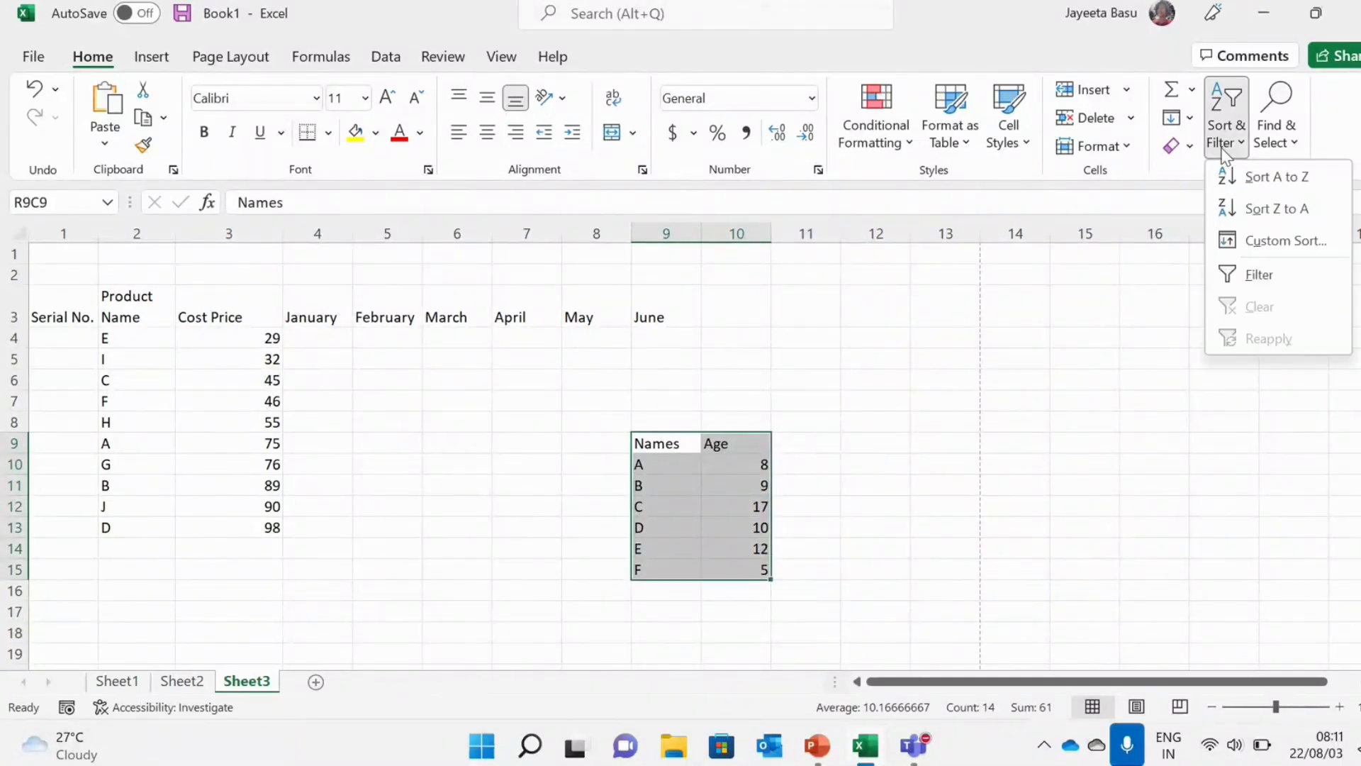
pyautogui.click(1234, 239)
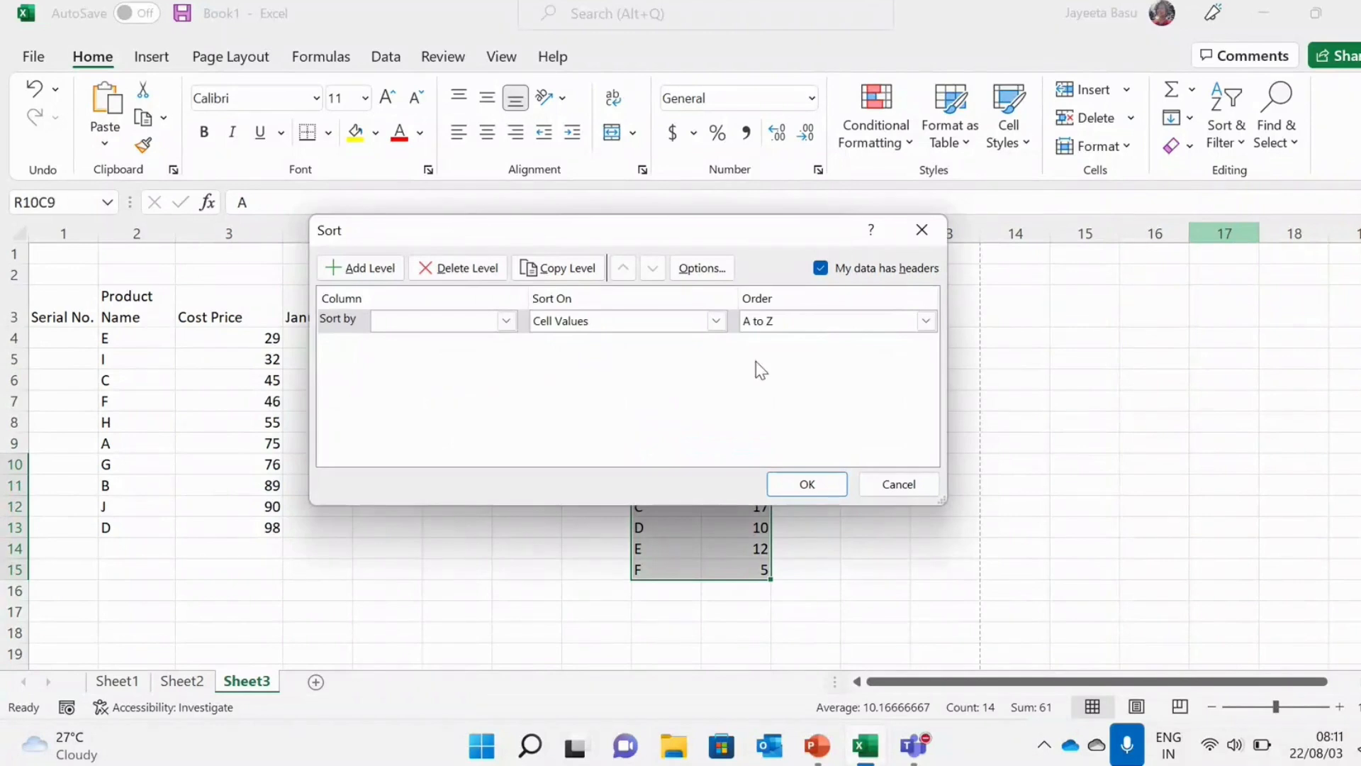
pyautogui.click(506, 322)
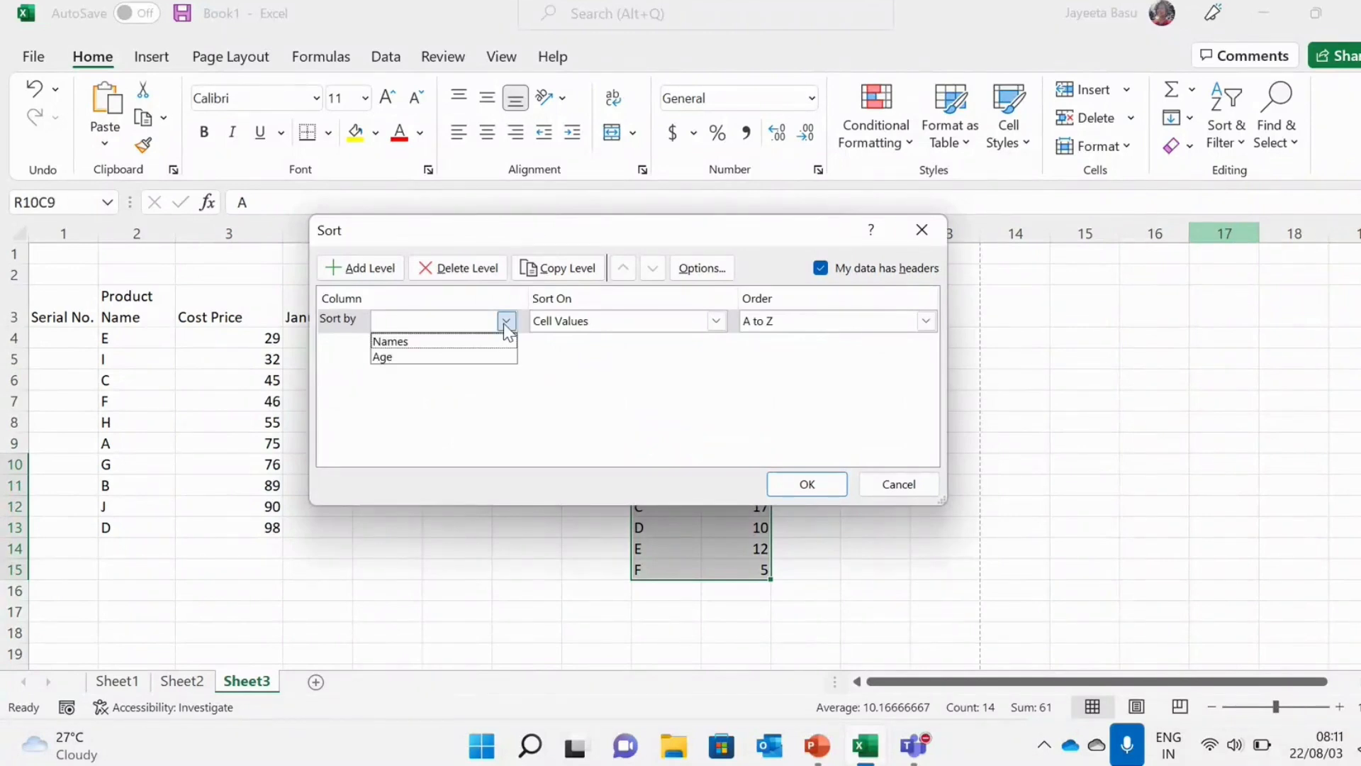
pyautogui.click(474, 354)
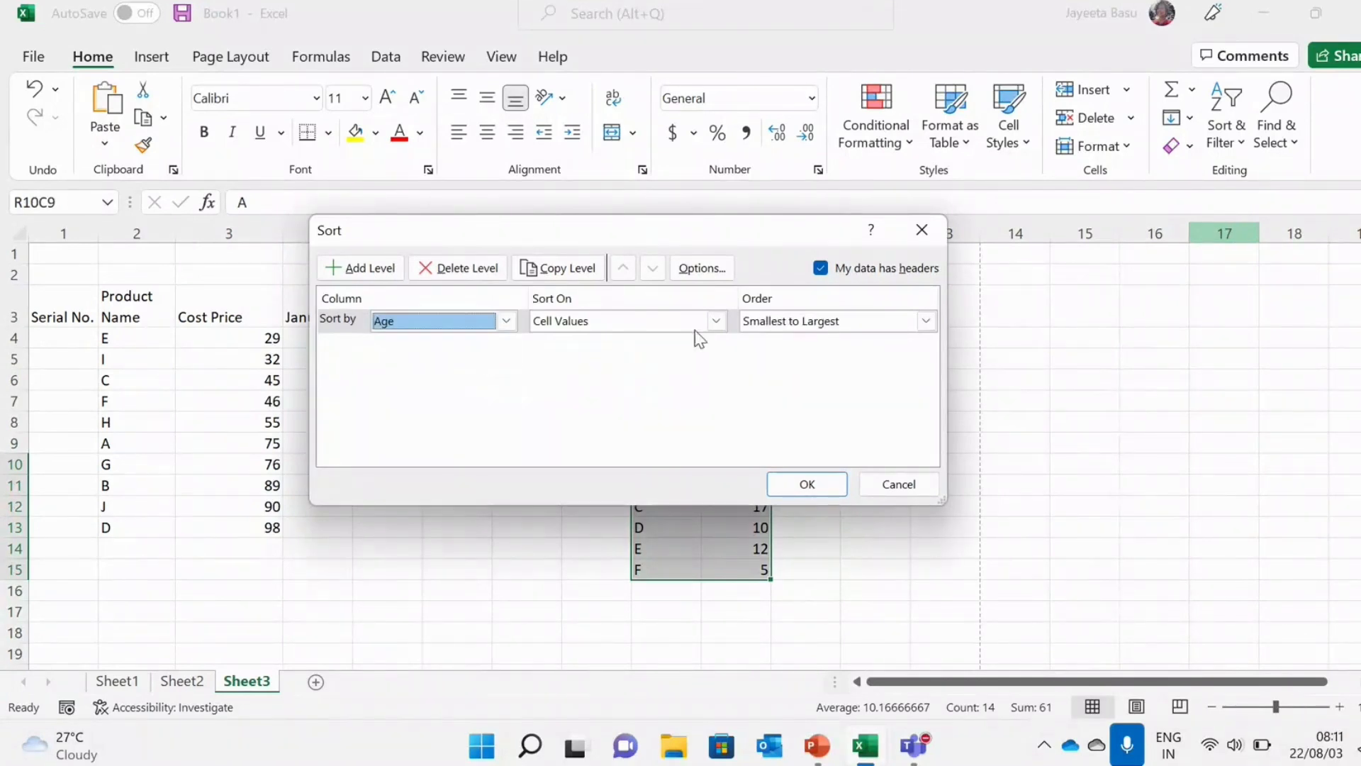
pyautogui.click(825, 324)
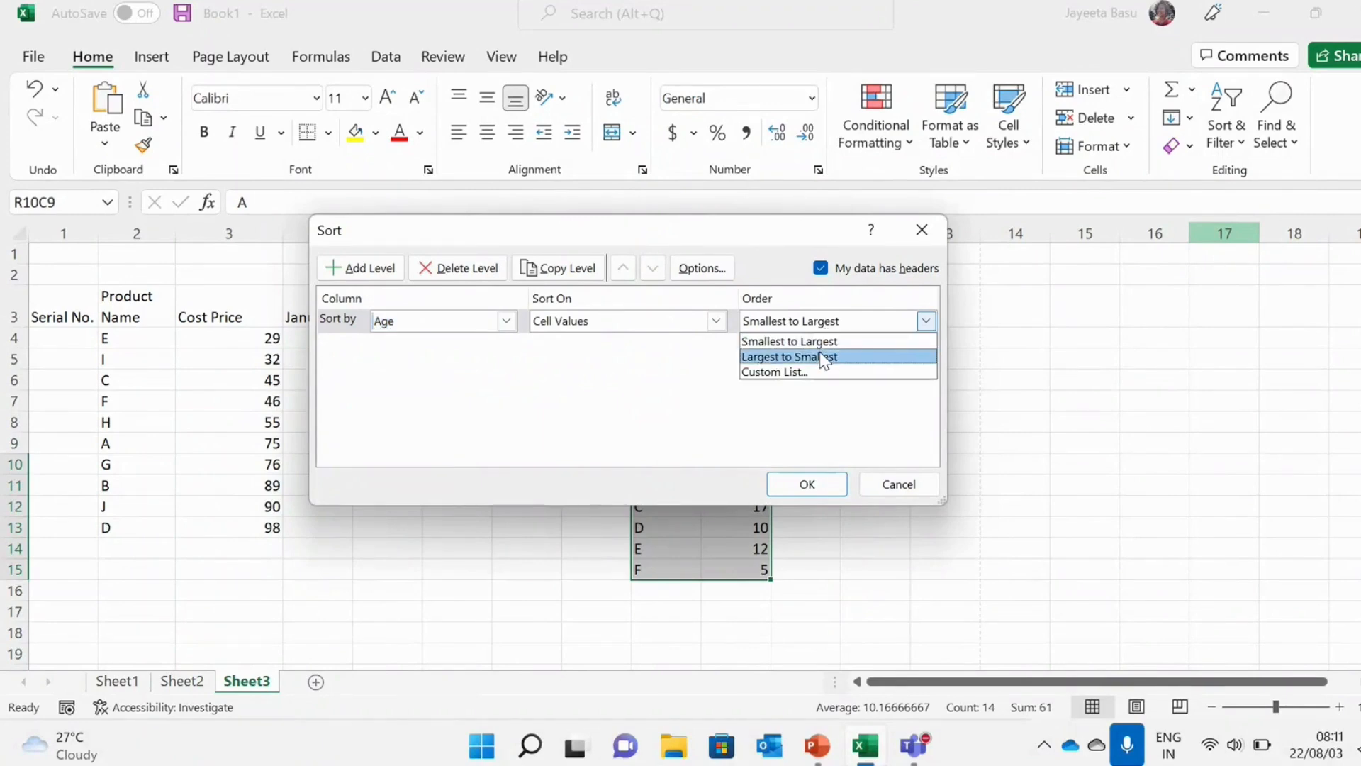
pyautogui.click(822, 357)
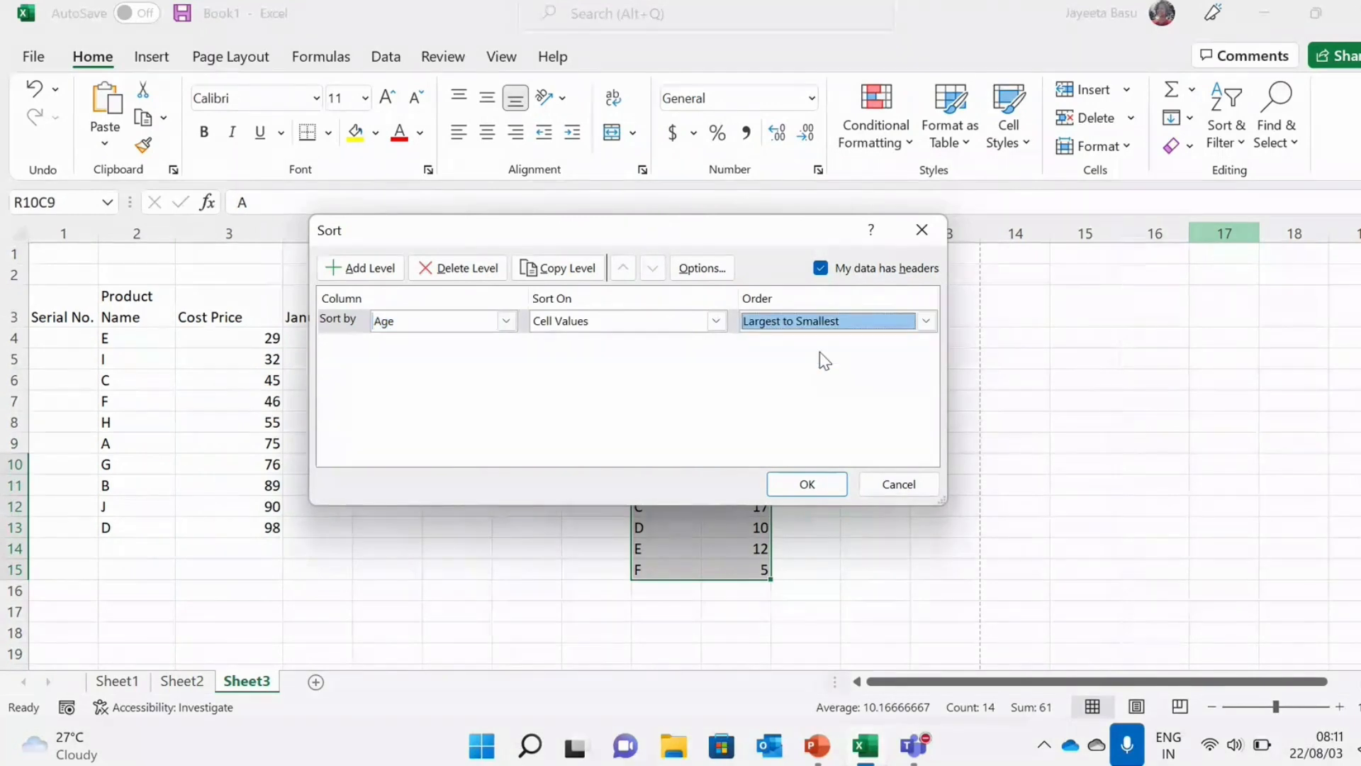
# Add a second level sorting Names A to Z and apply the sort.
pyautogui.click(333, 269)
pyautogui.click(436, 344)
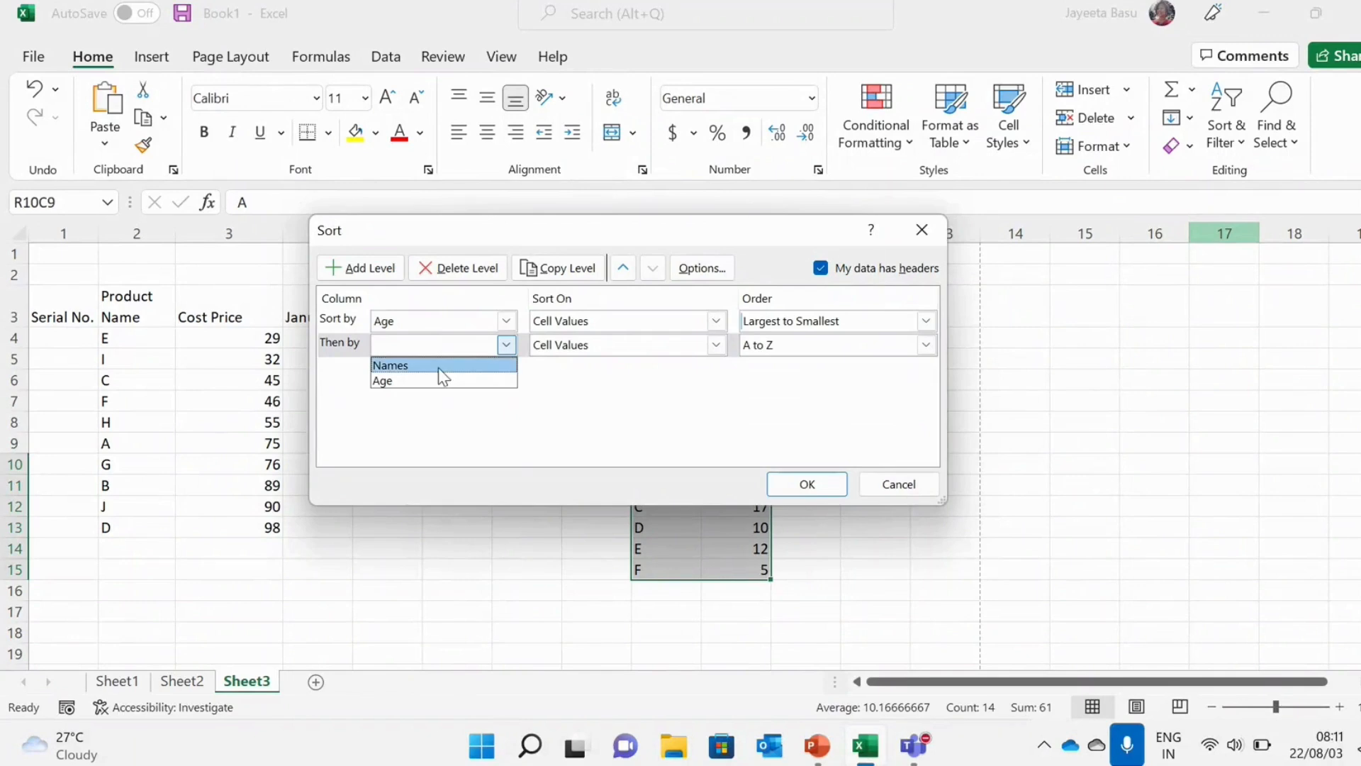
pyautogui.click(438, 368)
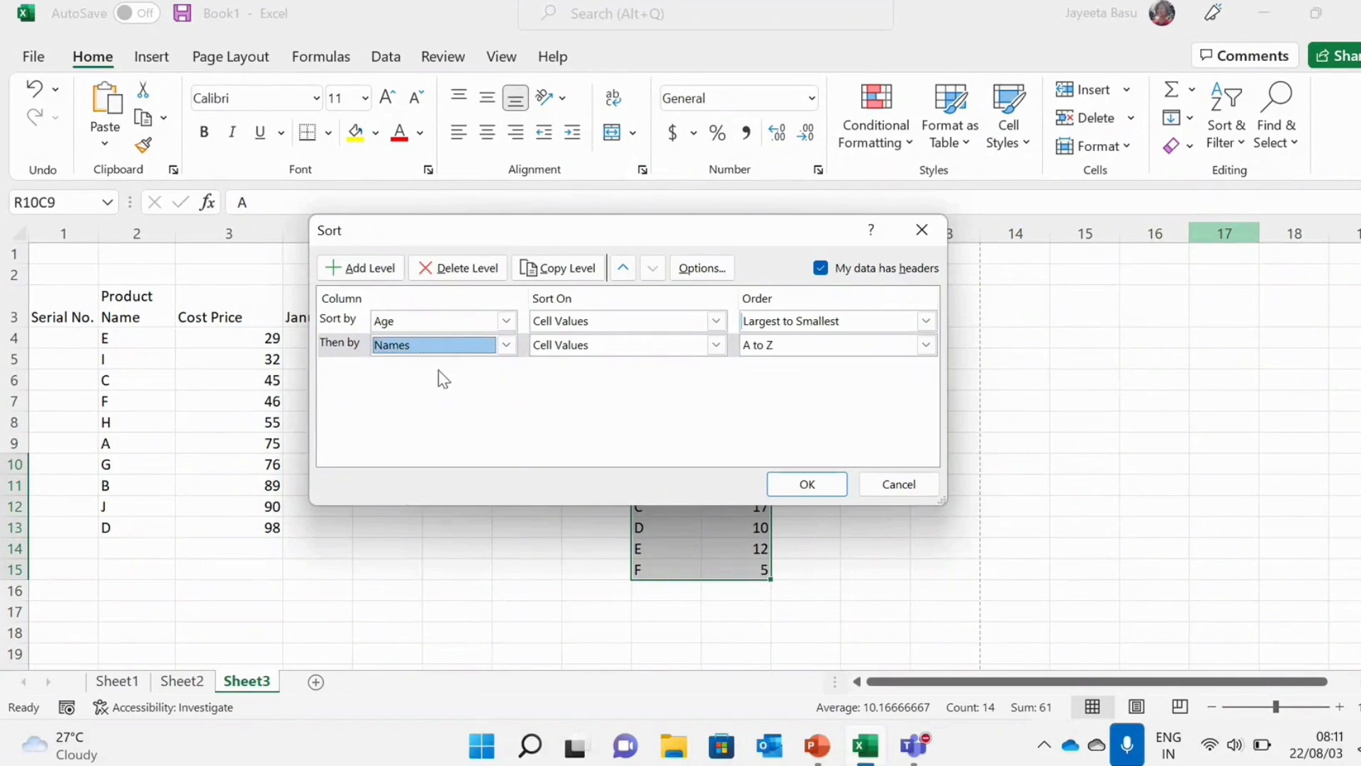
pyautogui.click(815, 347)
pyautogui.click(815, 348)
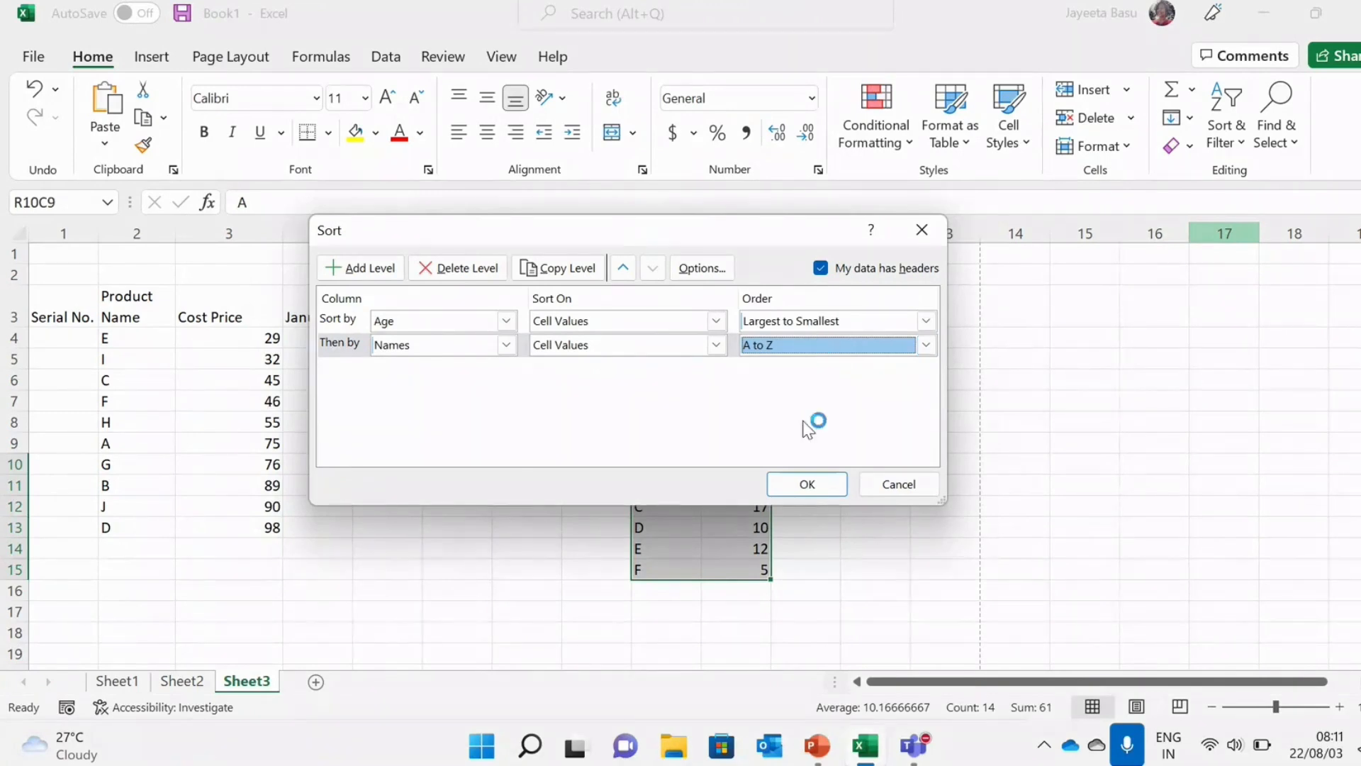
pyautogui.click(806, 484)
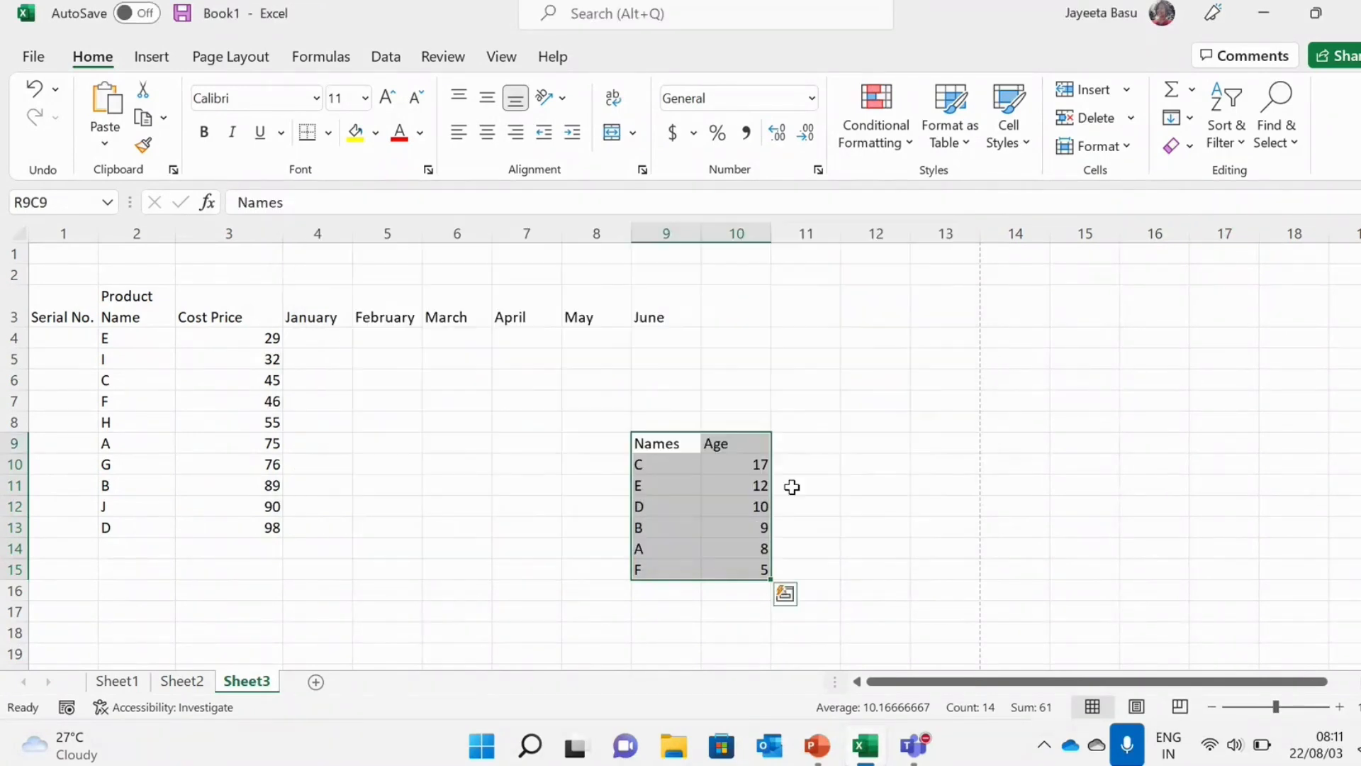
pyautogui.click(791, 487)
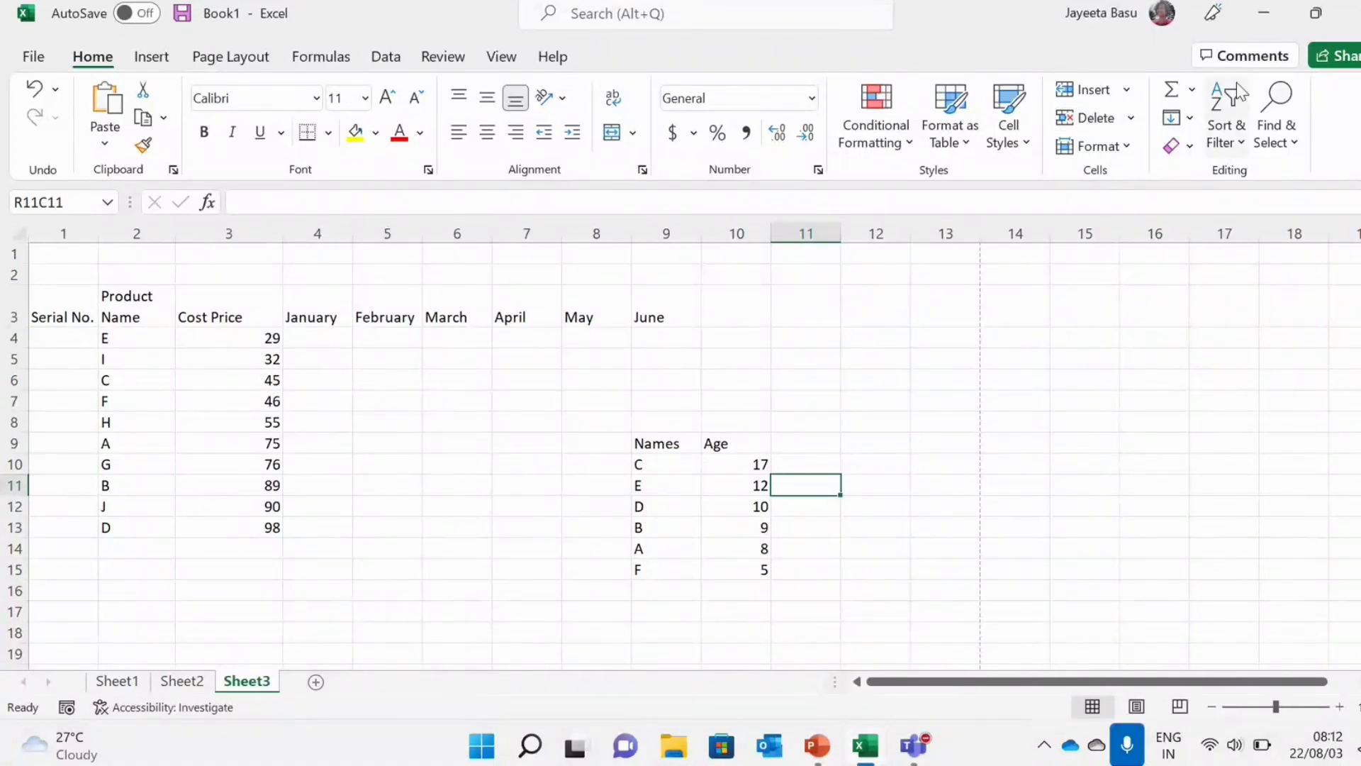
# Reopen Custom Sort and confirm the existing Age then Names sort levels.
pyautogui.click(1230, 120)
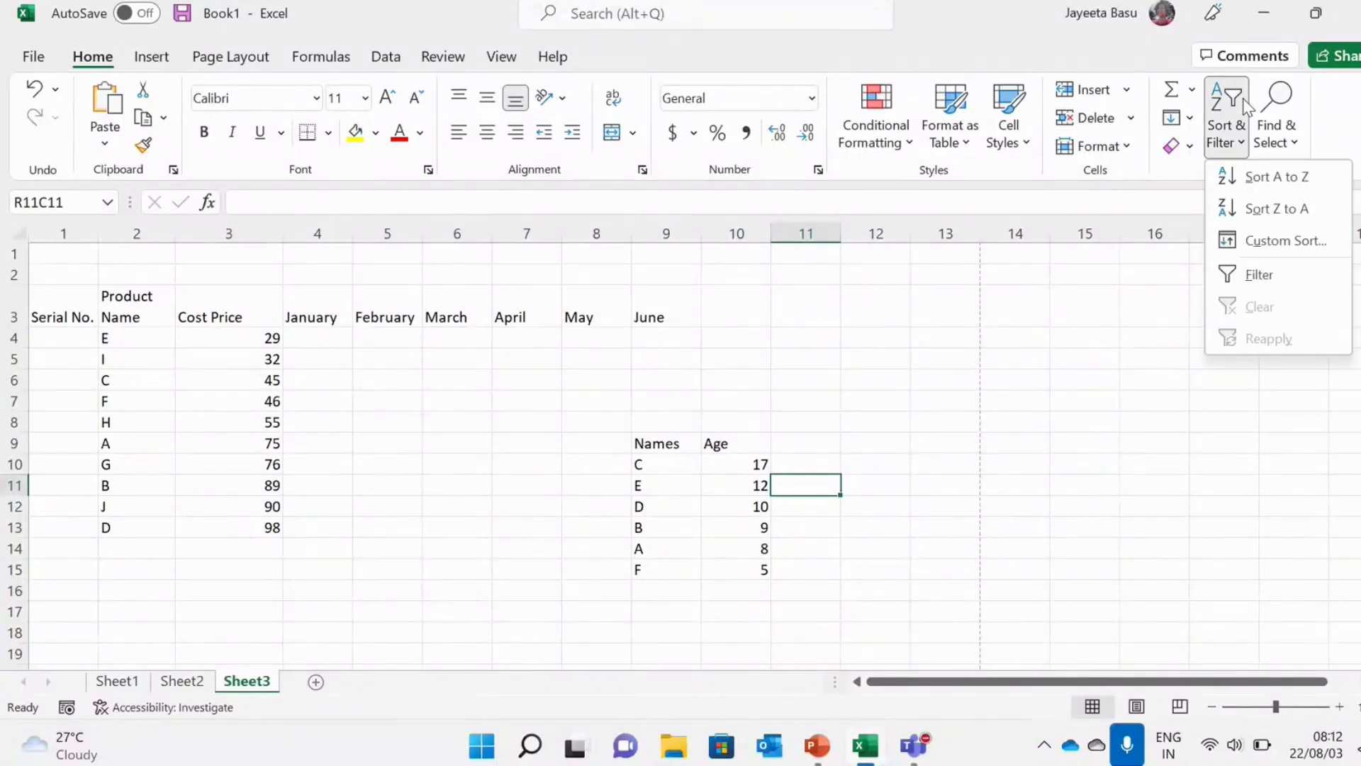
pyautogui.click(1251, 243)
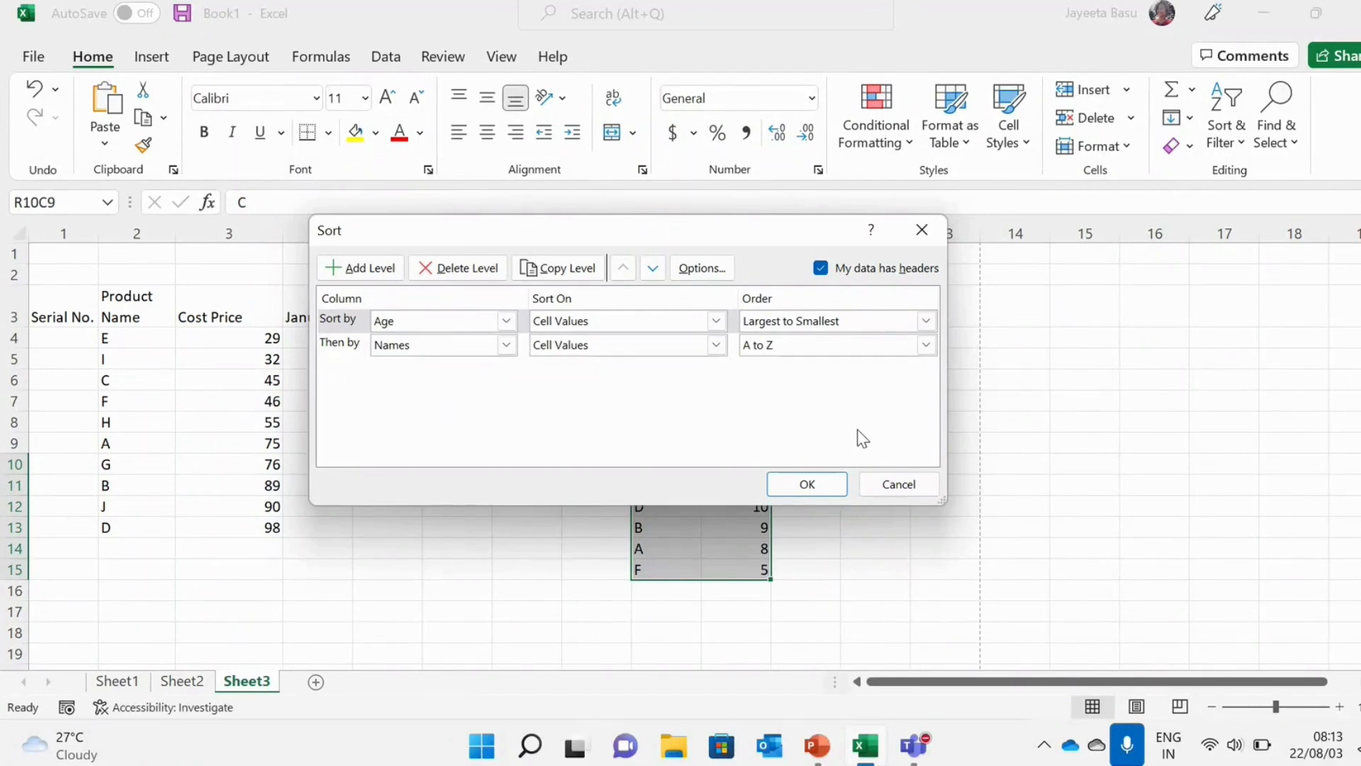
pyautogui.click(827, 479)
pyautogui.click(826, 480)
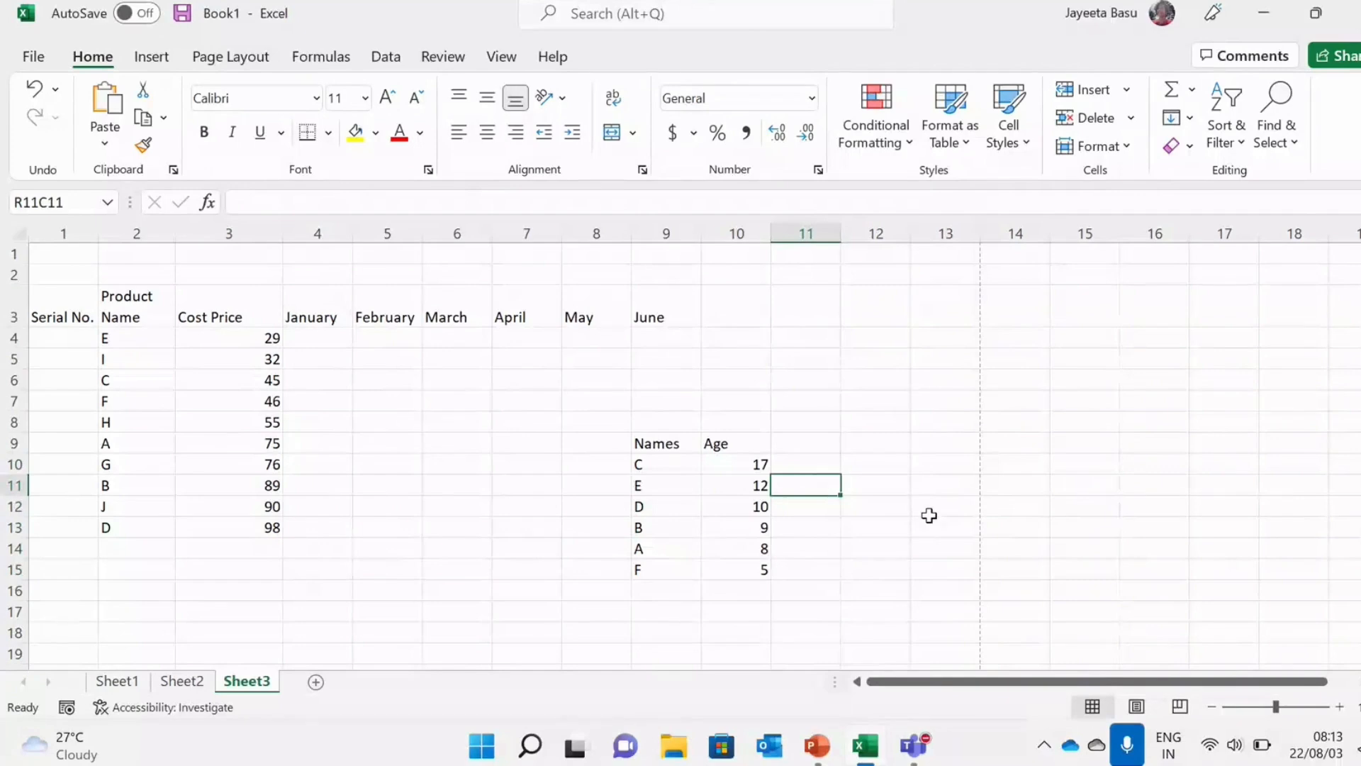
# Switch to PowerPoint, start the slide show and advance to the References slide.
pyautogui.click(817, 746)
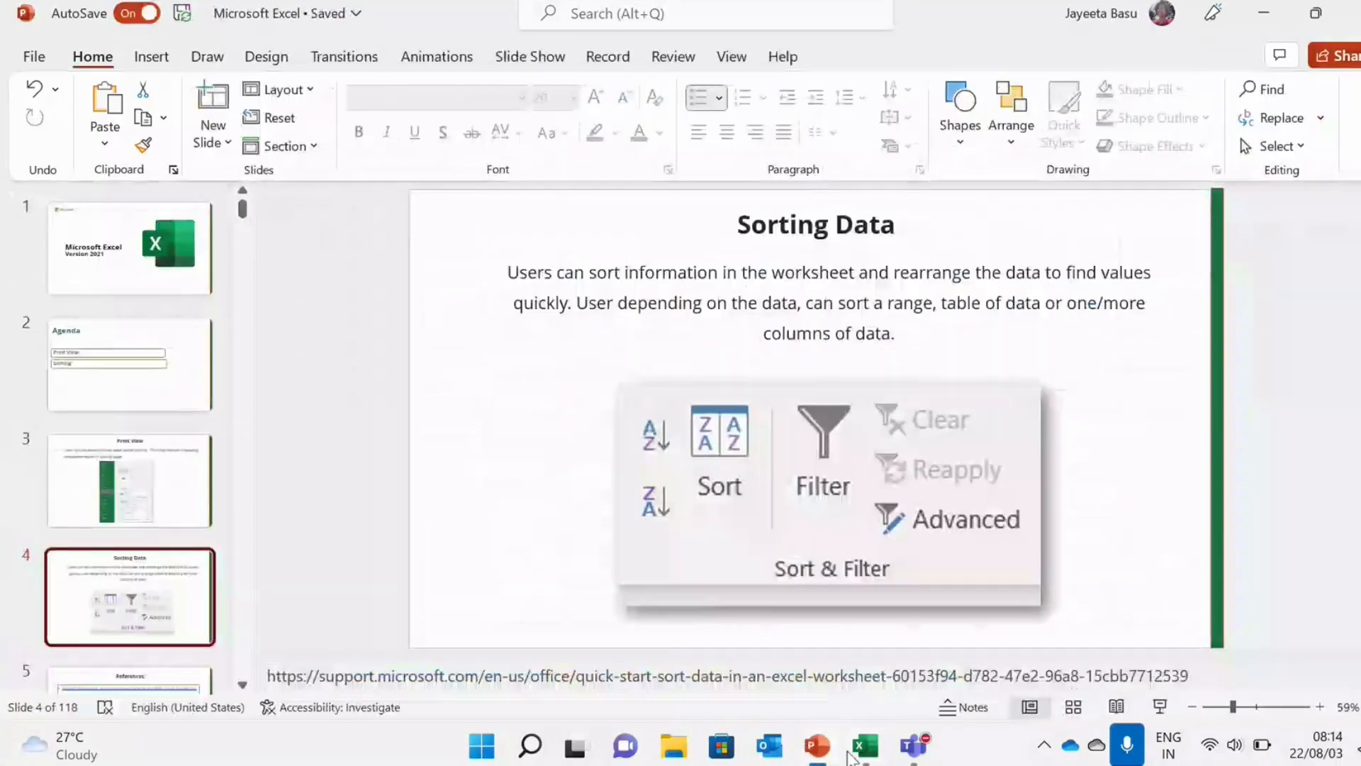
pyautogui.click(1157, 706)
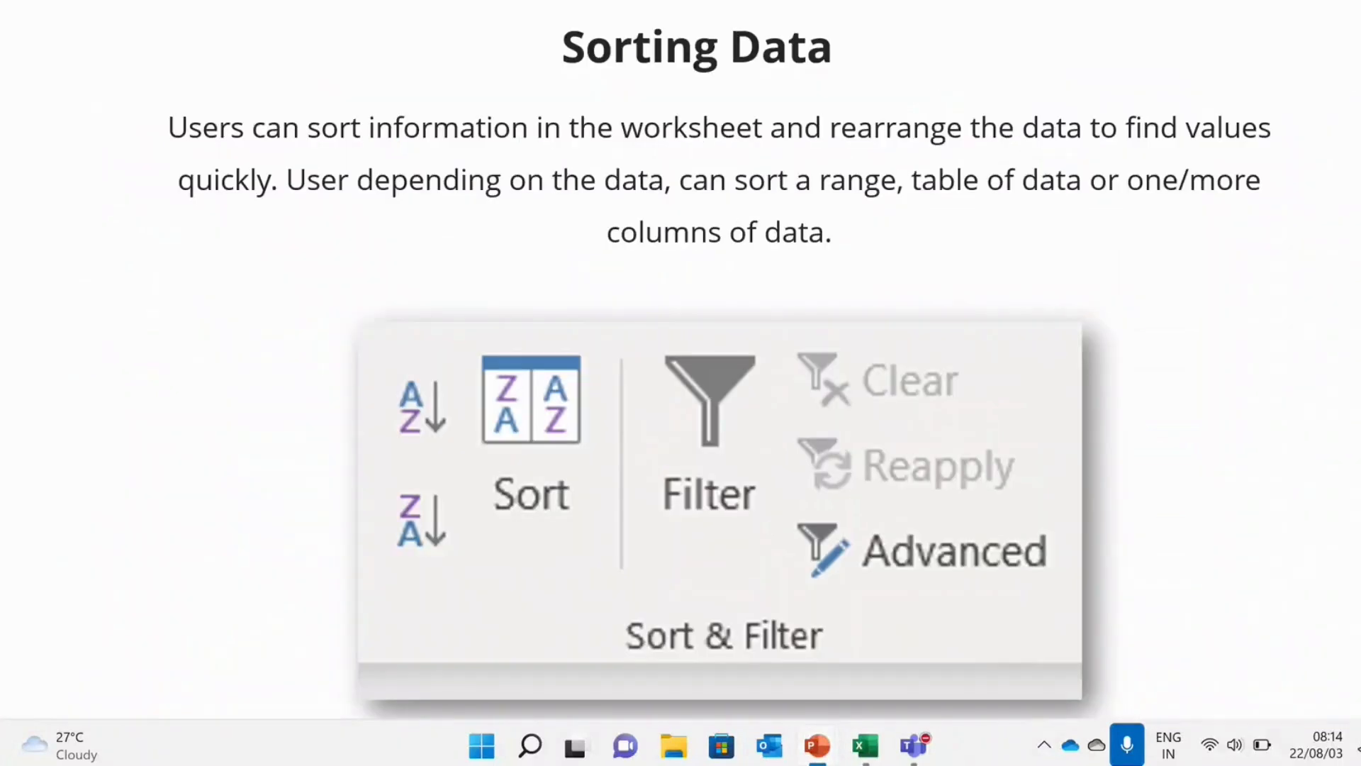
pyautogui.press('Right')
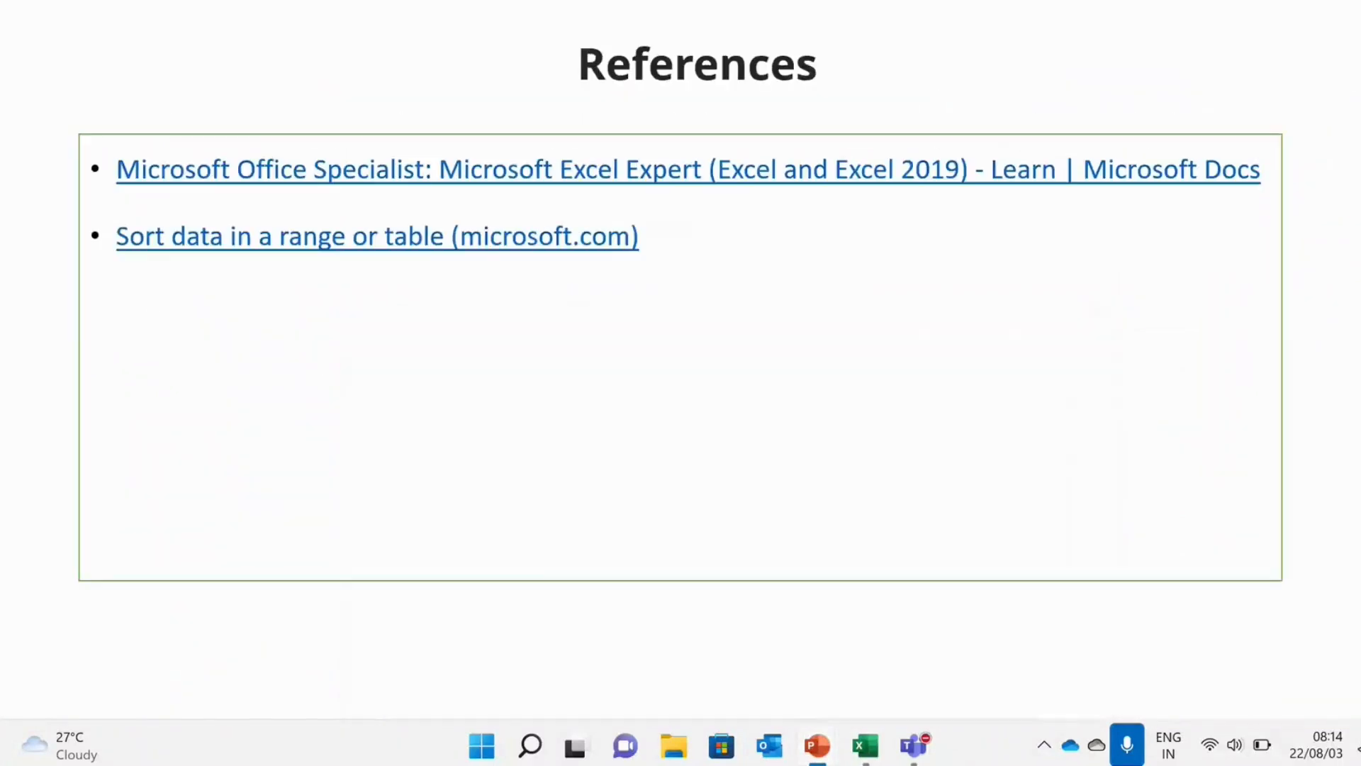